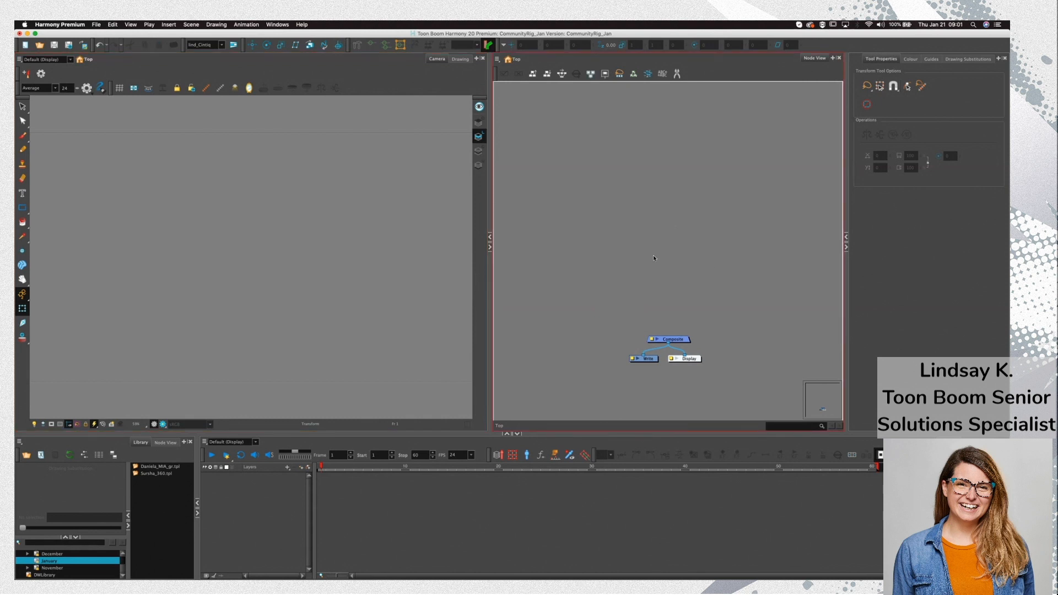
Import the Sursha_360.tpl template from the January library folder into the scene
click(172, 491)
click(153, 467)
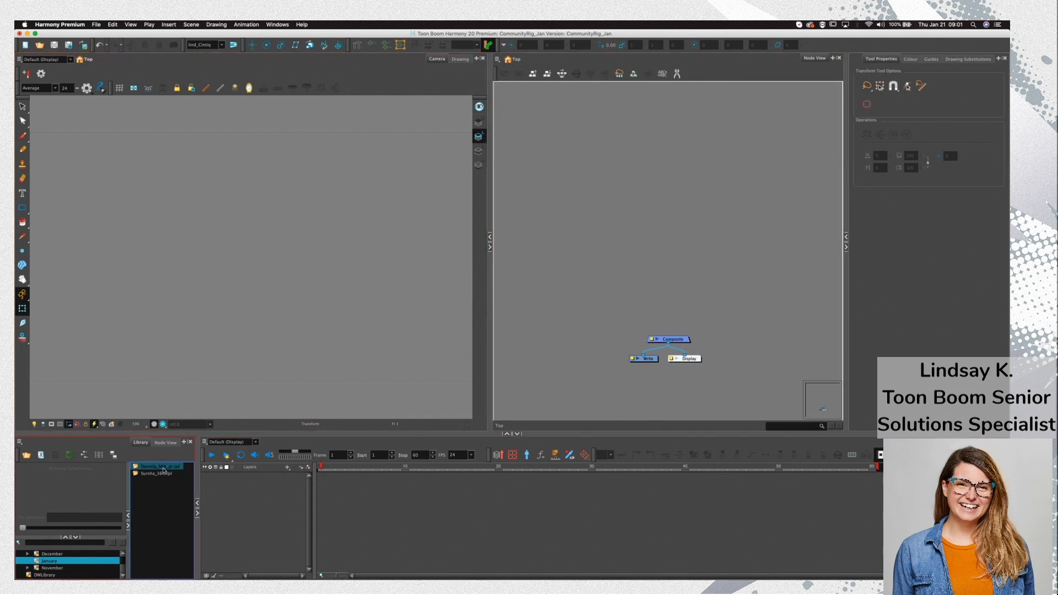
click(153, 475)
click(152, 476)
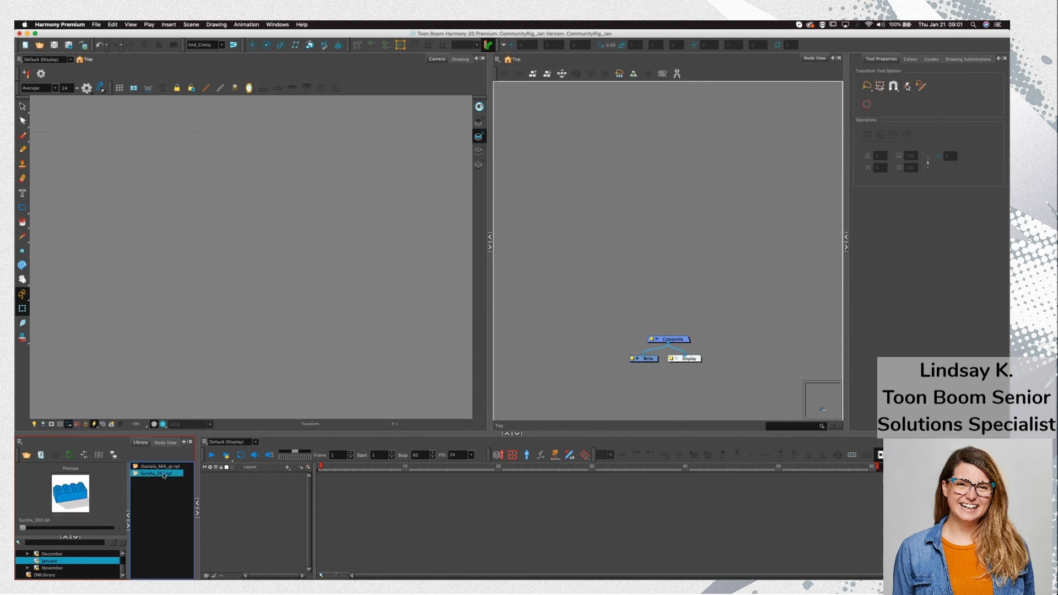
drag(147, 478, 218, 265)
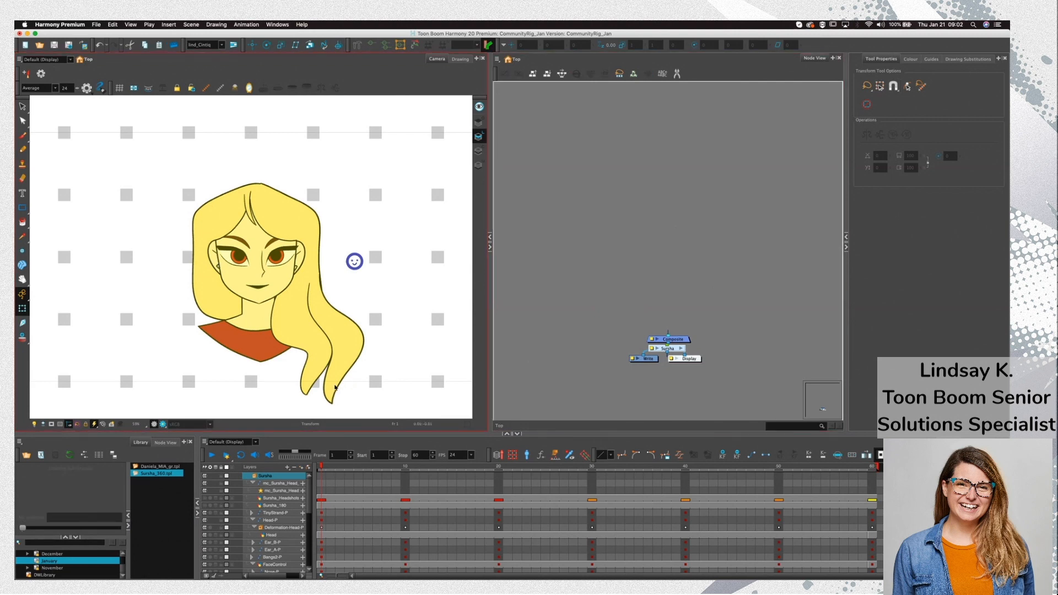
Move the Sursha group node above the Composite node and enter the group to show its whole network
scroll(354, 381, down, 4)
drag(402, 389, 378, 367)
scroll(362, 373, up, 3)
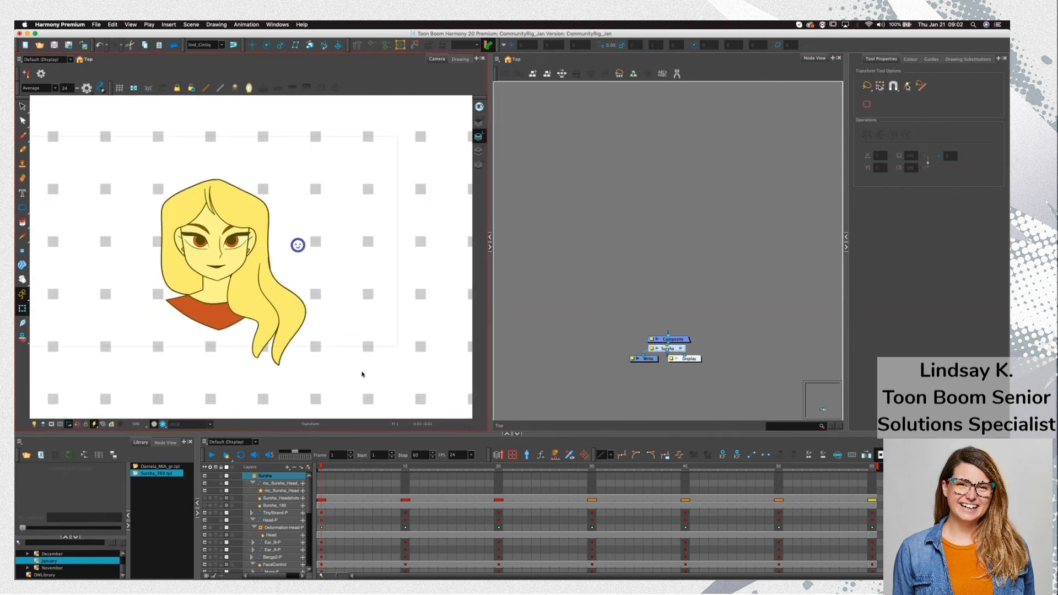
click(685, 370)
drag(671, 351, 685, 272)
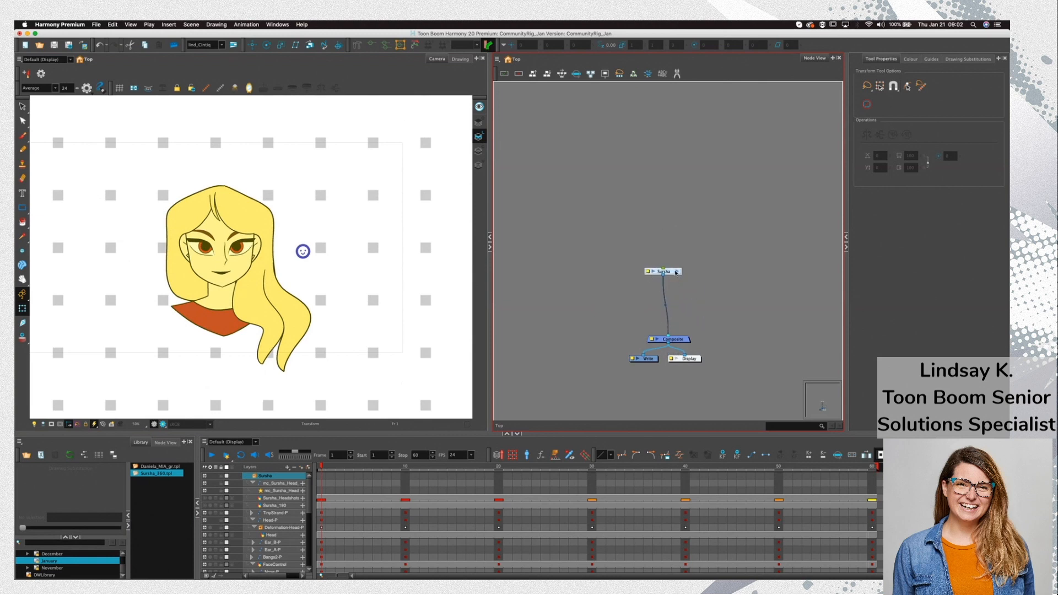
click(679, 272)
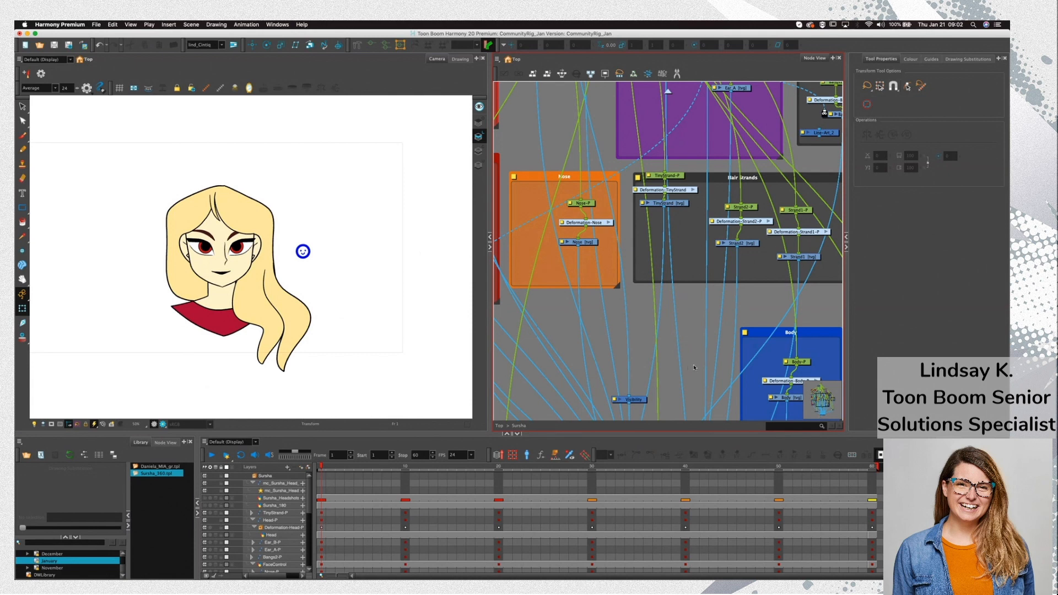
scroll(694, 368, down, 5)
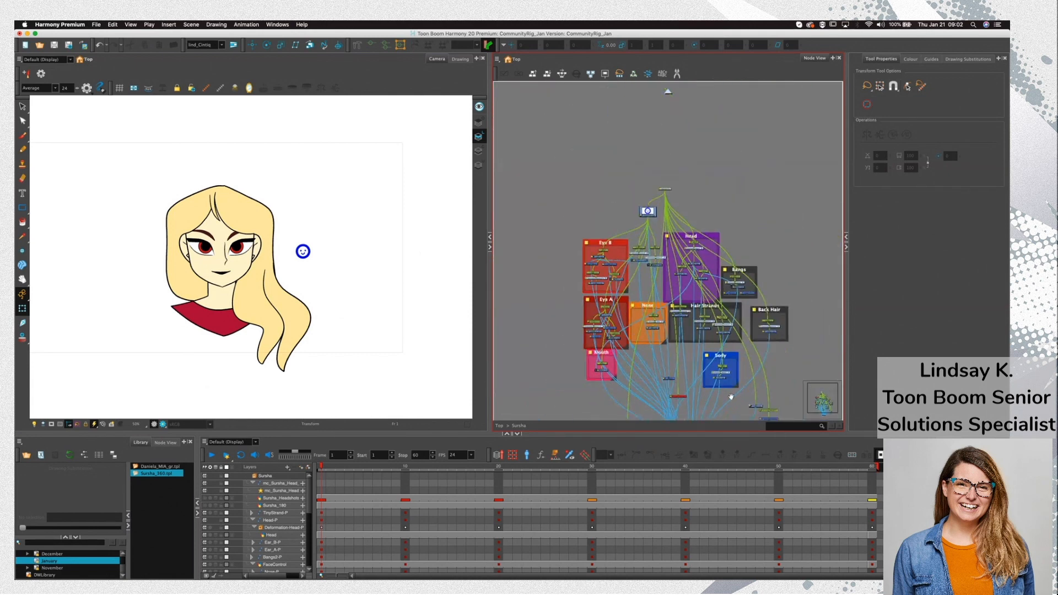
scroll(731, 397, down, 5)
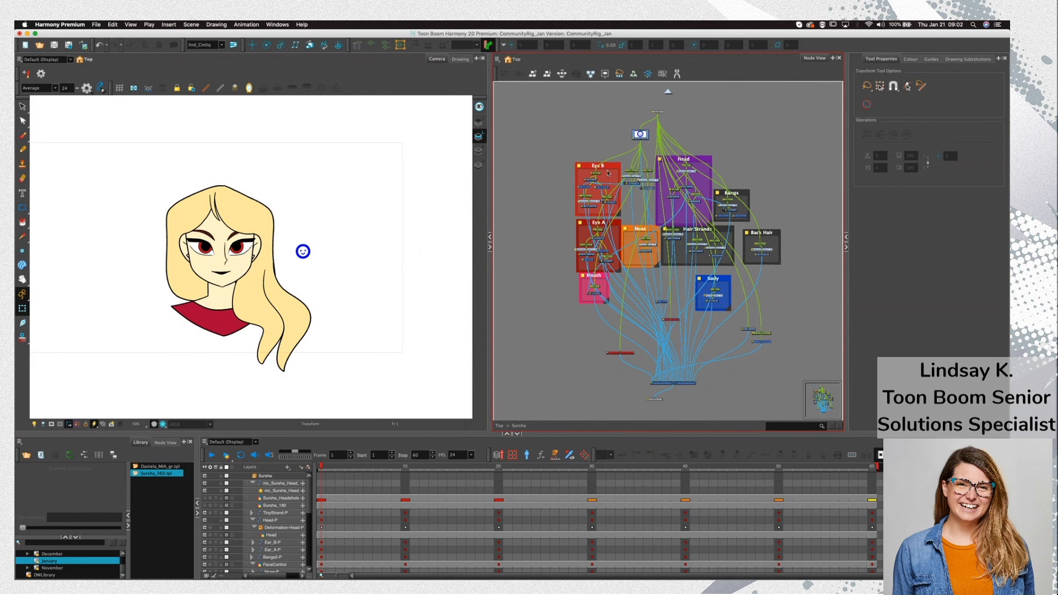
Spread the Head, Eye A and Eye B backdrops out to the left of the network, with the eyebrow nodes under Eye A
click(708, 160)
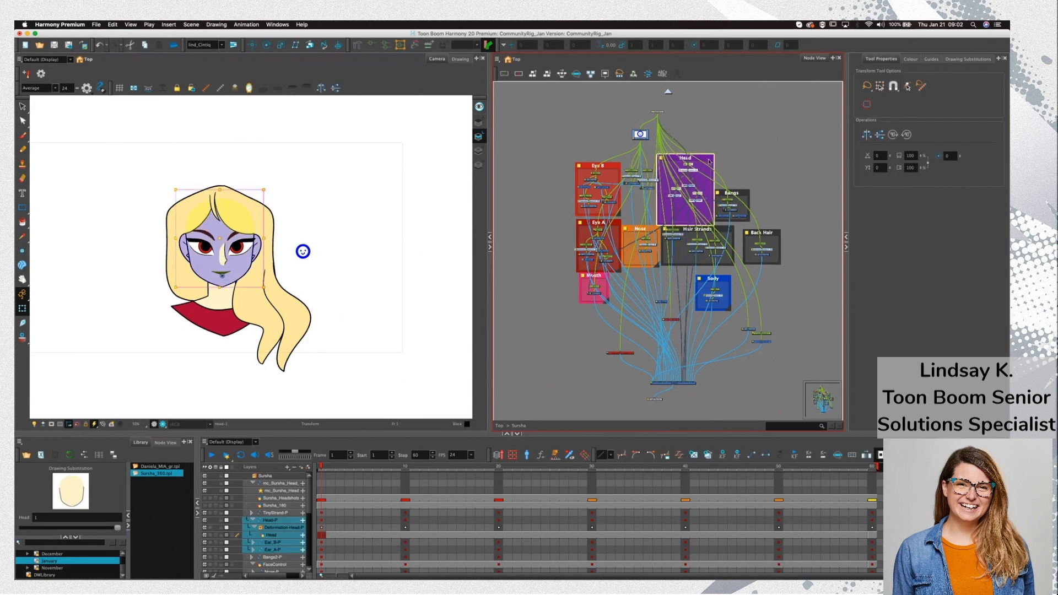
drag(708, 160, 510, 219)
drag(598, 166, 519, 220)
drag(677, 223, 531, 218)
drag(743, 242, 554, 199)
click(609, 195)
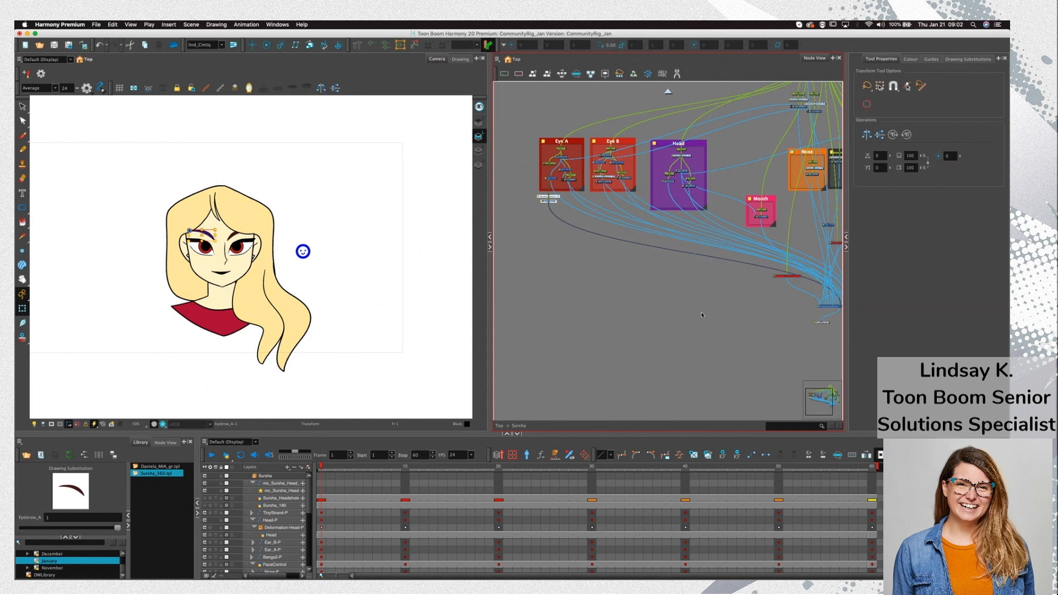
Move the cheek nodes out from above the Nose backdrop to the left of the Eye A backdrop
drag(799, 252, 636, 284)
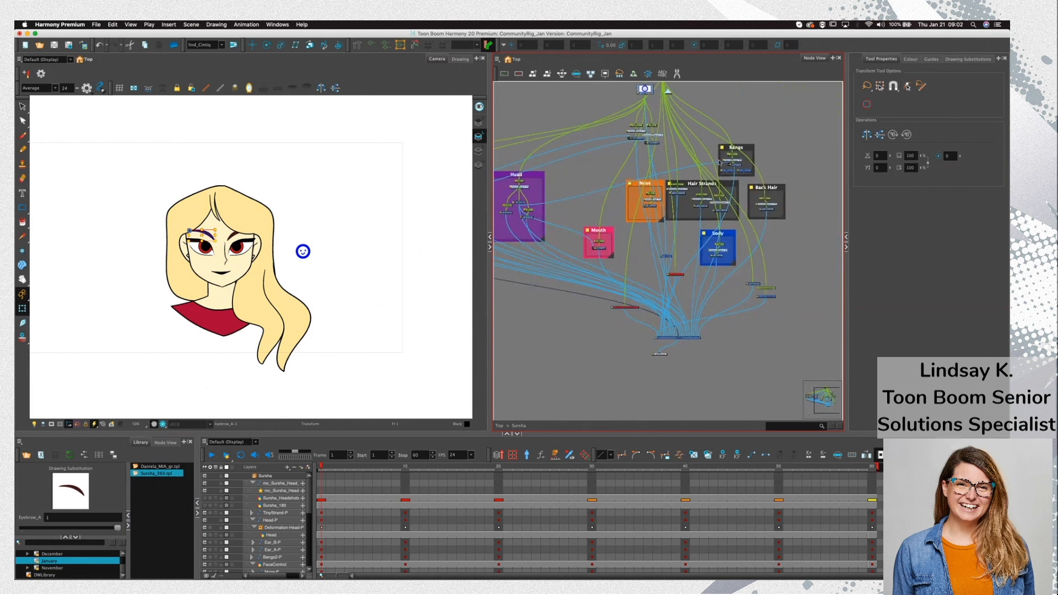
drag(675, 244, 645, 314)
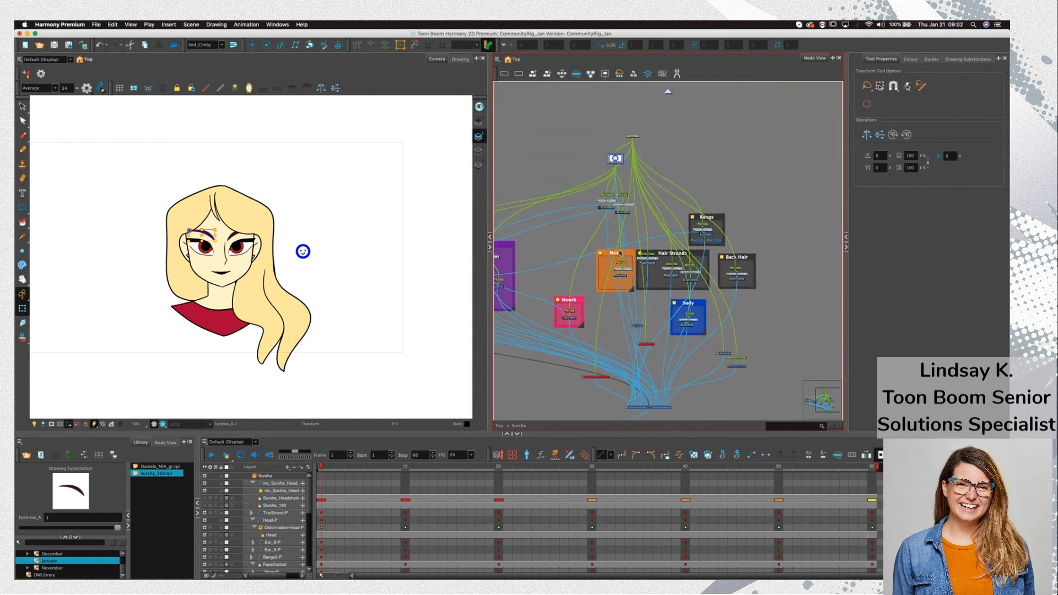
click(599, 189)
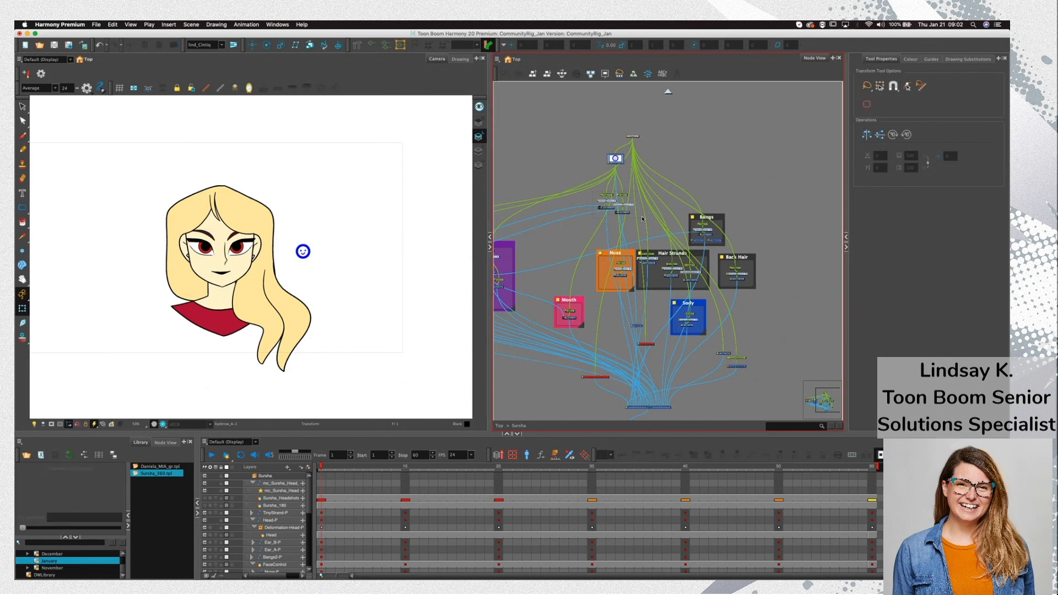
click(623, 196)
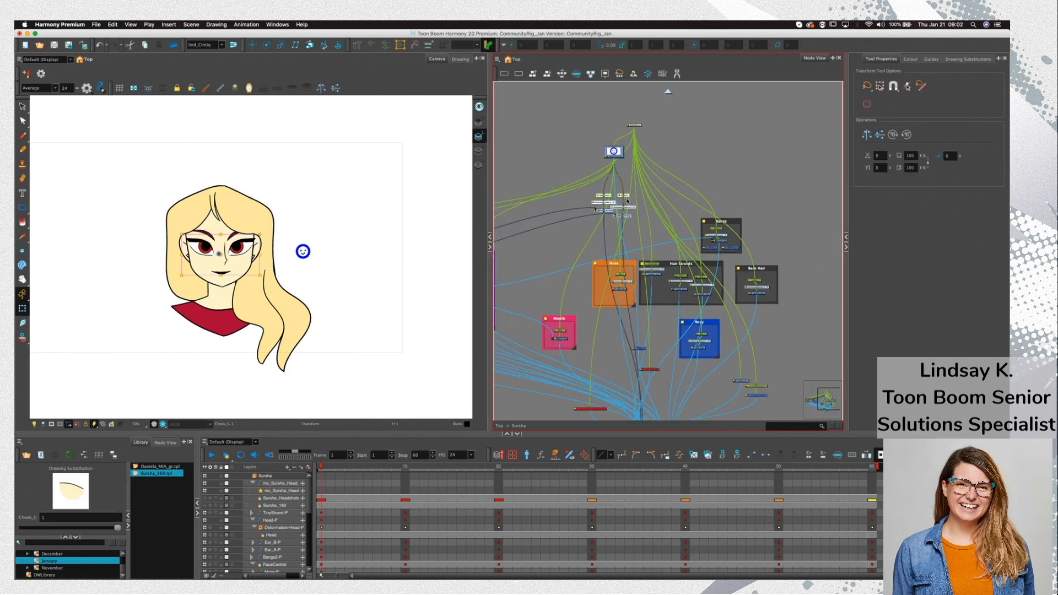
scroll(626, 197, up, 5)
scroll(636, 262, down, 5)
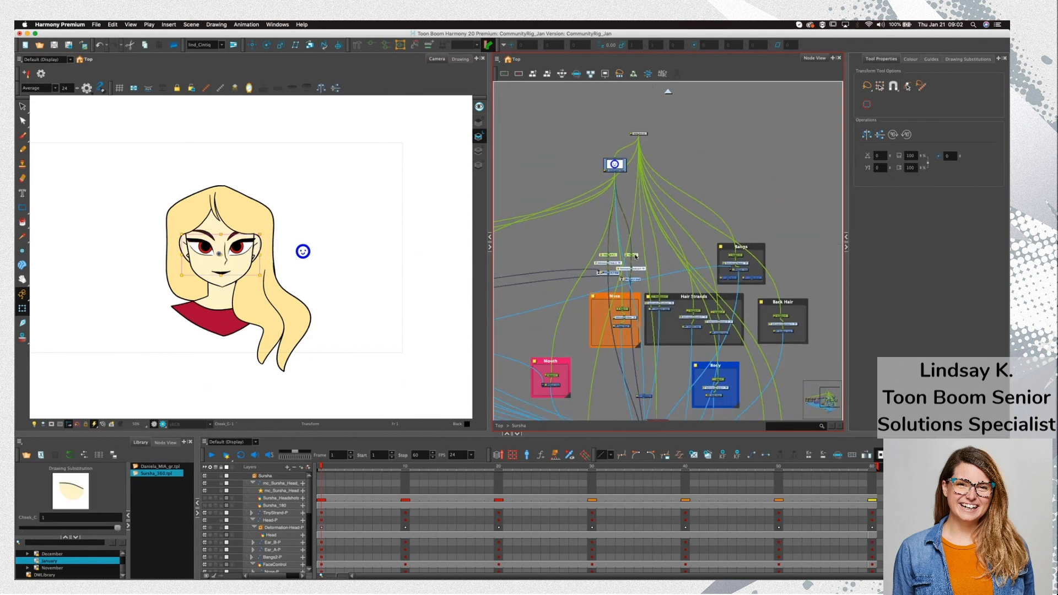
drag(636, 243, 521, 237)
drag(568, 226, 707, 273)
drag(668, 275, 613, 244)
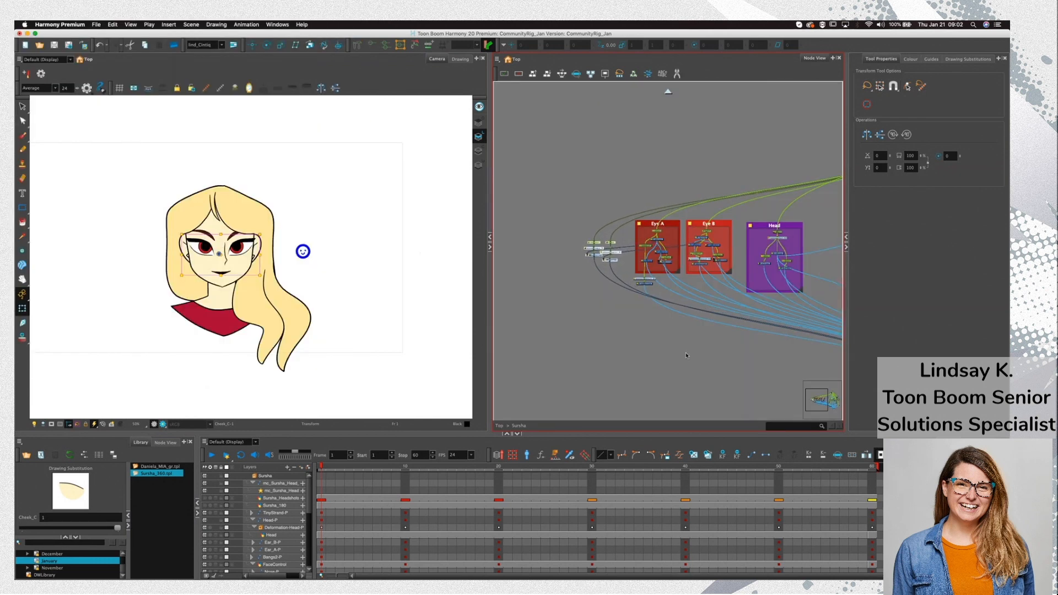
drag(760, 363, 719, 361)
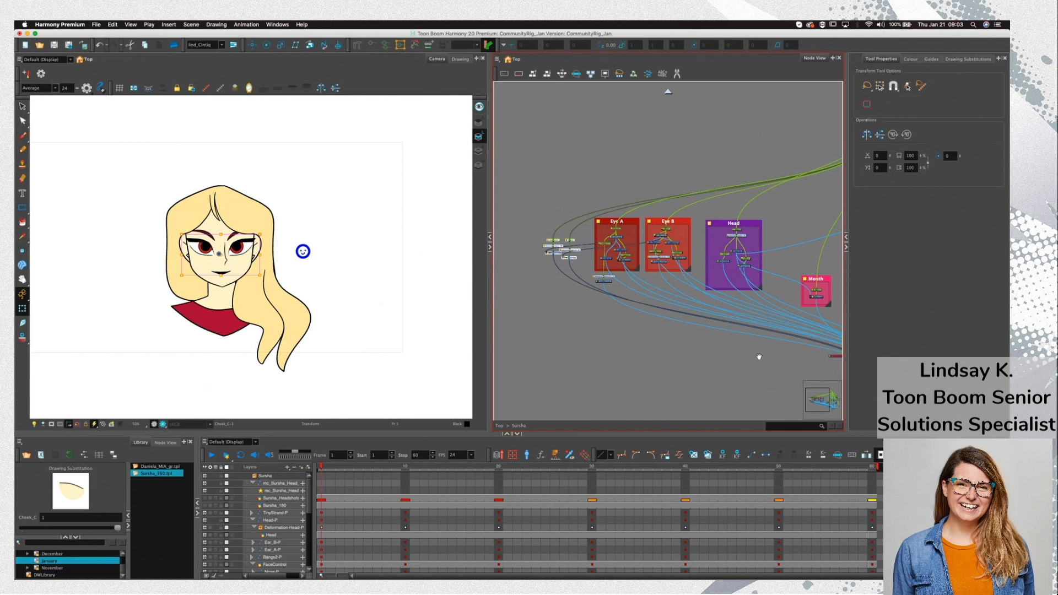
Rearrange the hair backdrops, moving Hair Strands to the far right of the network beyond Back Hair and Bangs
drag(759, 357, 573, 361)
drag(639, 290, 606, 296)
drag(686, 241, 599, 253)
mouse_move(716, 230)
mouse_down()
mouse_move(643, 213)
mouse_move(656, 199)
mouse_move(695, 194)
mouse_move(730, 242)
mouse_up()
drag(640, 230, 839, 240)
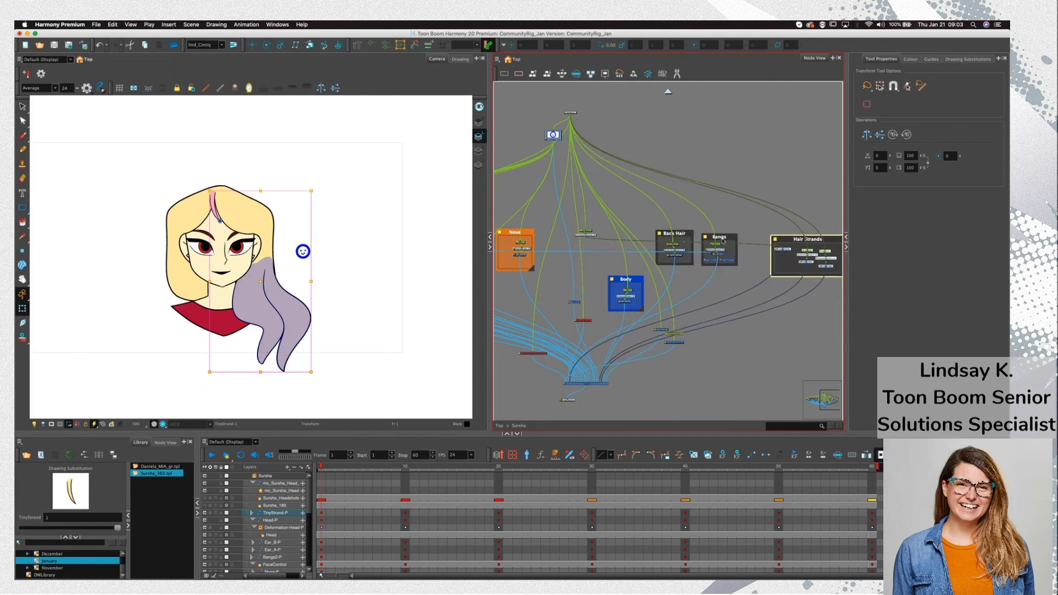
Move the Bangs backdrop between the Nose and Back Hair, and gather the TinyStrand nodes just beside it
drag(719, 237, 603, 230)
click(586, 232)
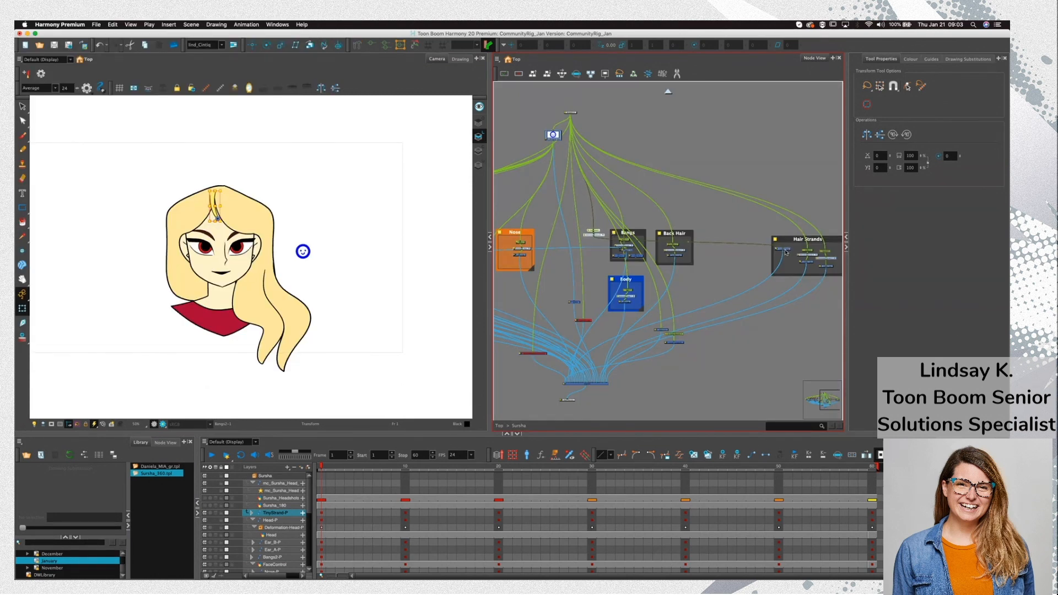
drag(787, 249, 598, 247)
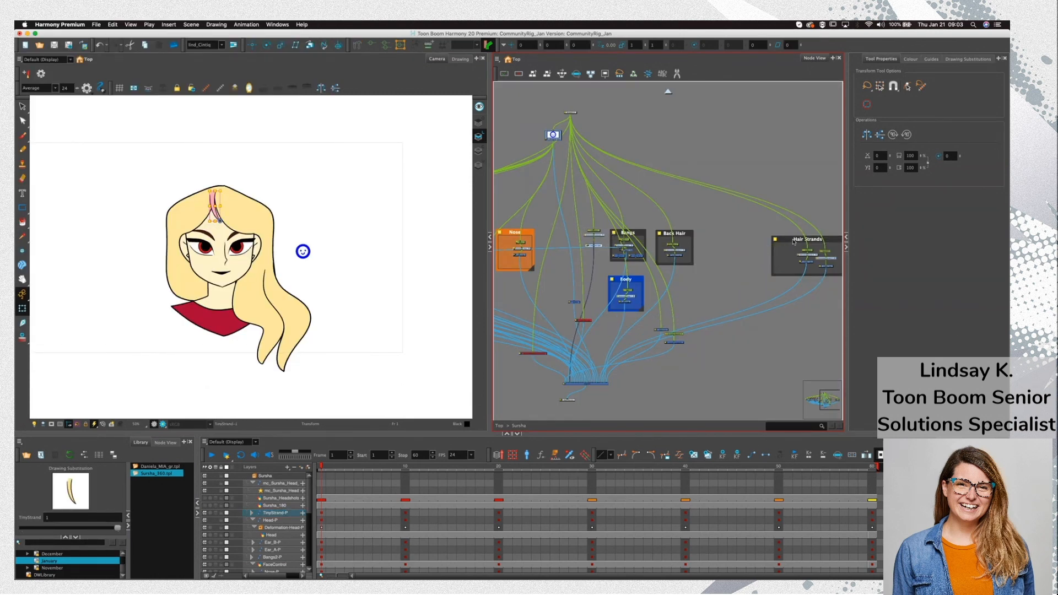
Shift the Hair Strands, Back Hair and Body backdrops to space them more evenly
drag(788, 240, 783, 238)
drag(690, 234, 728, 241)
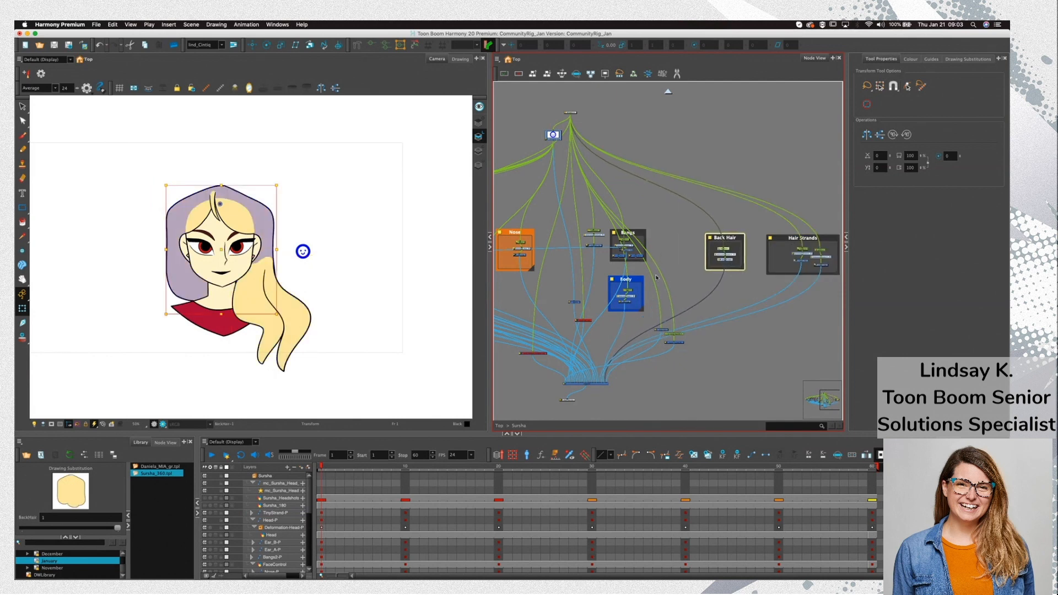
click(639, 281)
drag(640, 281, 649, 284)
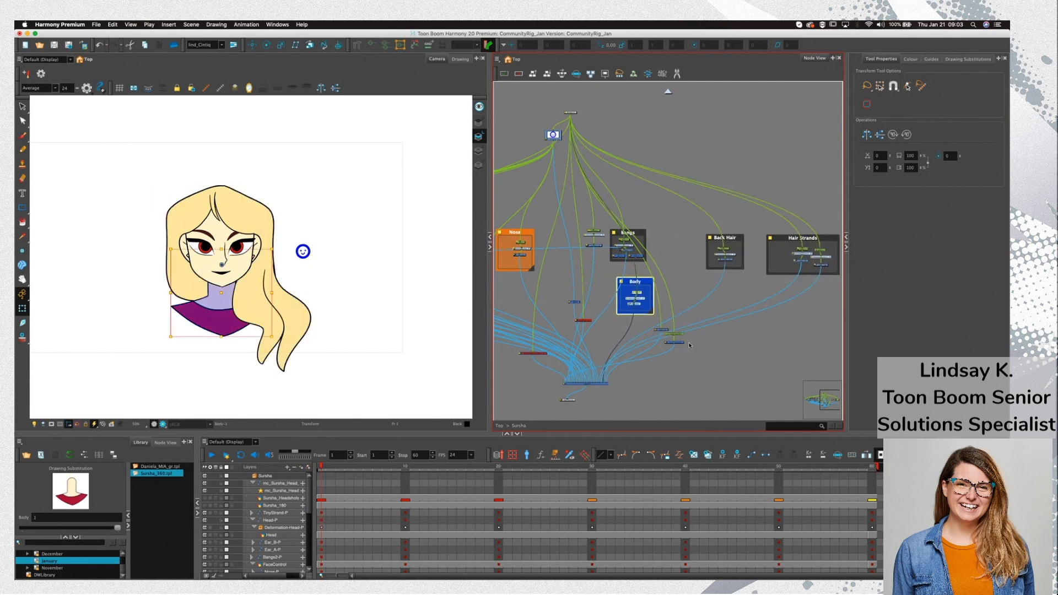
Move the small node next to the mc_Sursha_Head controller nodes down and to the right, clear of them
click(682, 336)
click(683, 334)
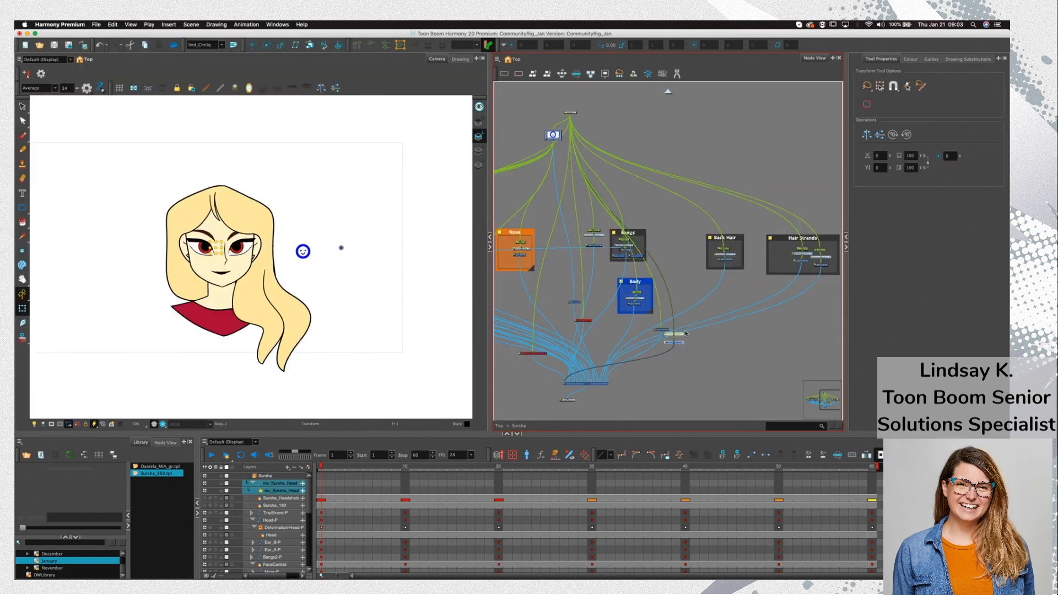
click(657, 330)
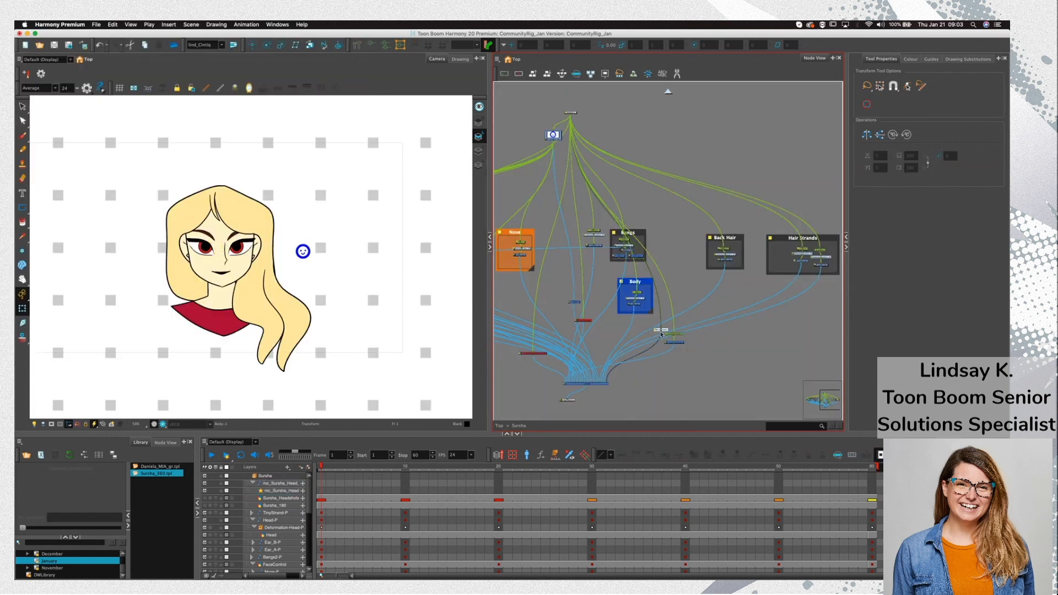
scroll(661, 334, up, 5)
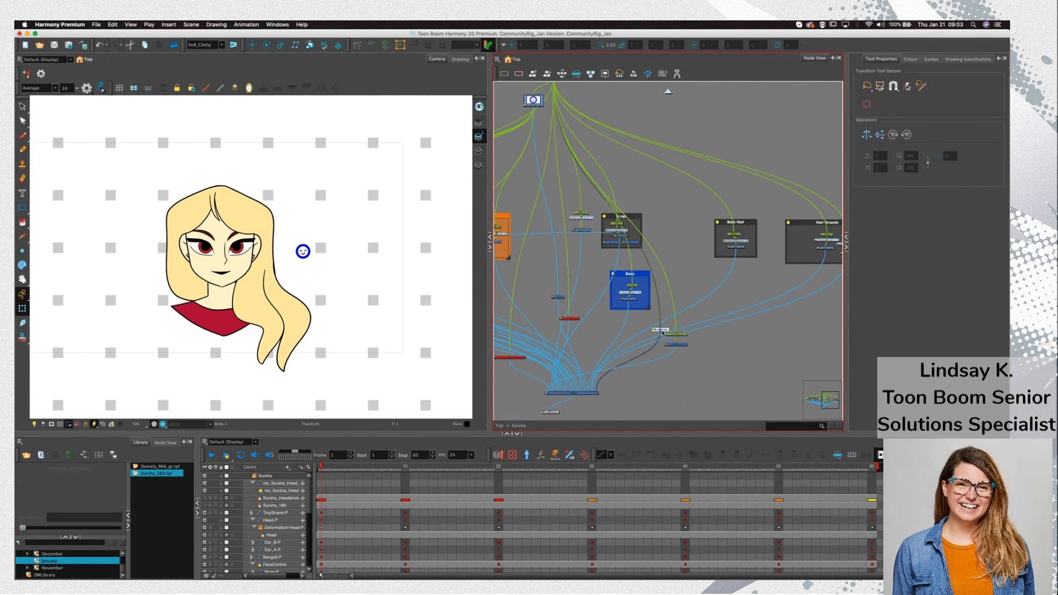
drag(663, 332, 706, 370)
Move the FaceControl drawing node up directly beneath the node with the blue face icon
drag(590, 340, 693, 334)
scroll(666, 287, up, 5)
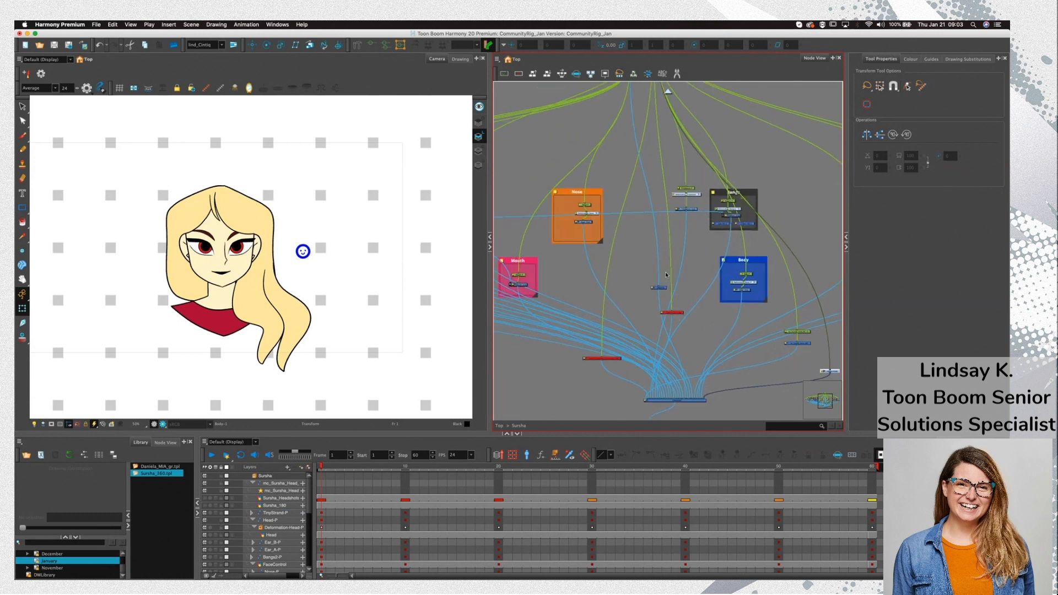
mouse_move(665, 290)
mouse_down()
mouse_move(643, 282)
mouse_move(648, 159)
mouse_move(652, 179)
mouse_move(644, 152)
mouse_move(612, 135)
mouse_up()
scroll(652, 288, down, 3)
scroll(652, 288, down, 3)
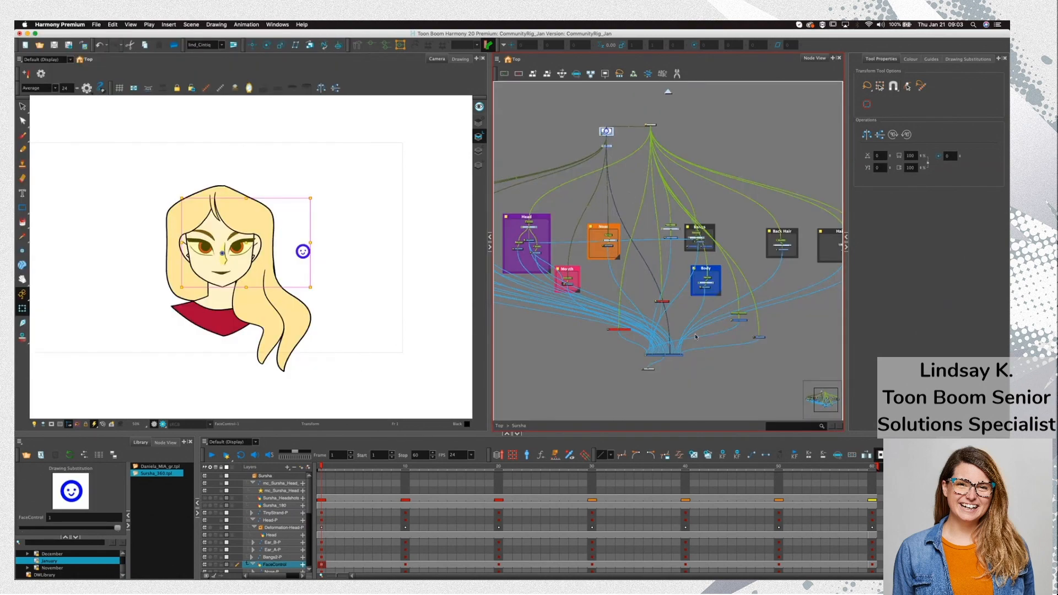
Move the group's output node to the right so it sits centred beneath the Composite
scroll(642, 364, up, 5)
drag(654, 372, 690, 370)
scroll(763, 375, down, 5)
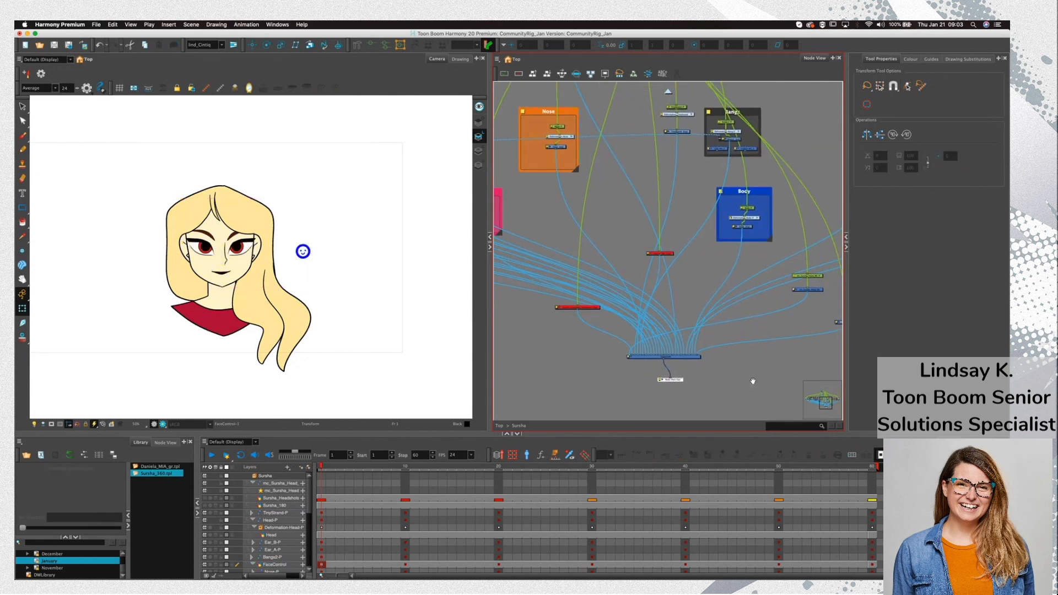
scroll(747, 389, down, 2)
drag(760, 286, 778, 254)
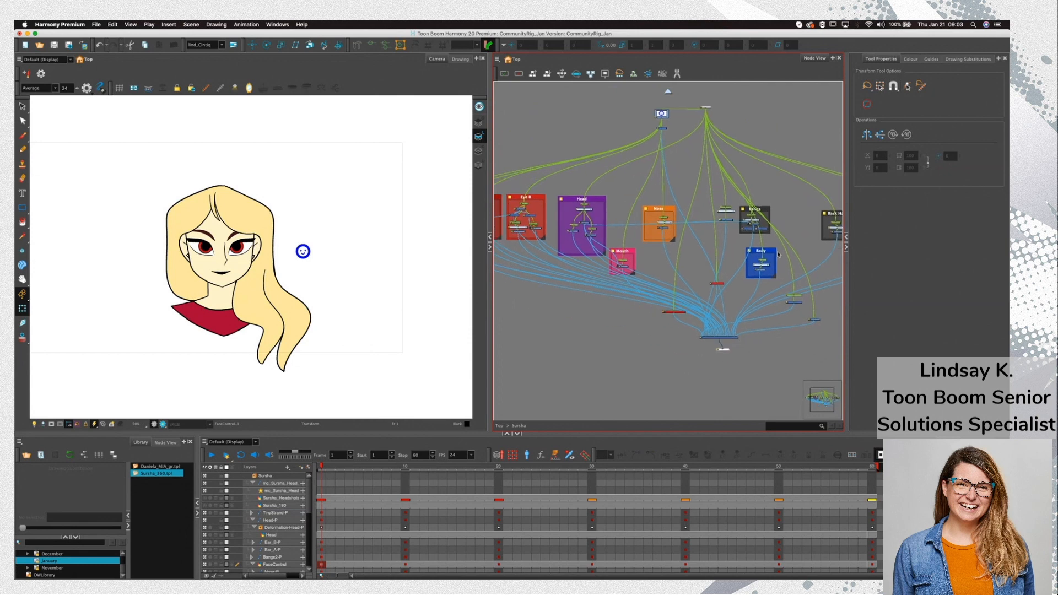
drag(643, 368, 651, 376)
Widen the Node View into the Camera view's space and fit the whole rig network in it
drag(490, 407, 402, 407)
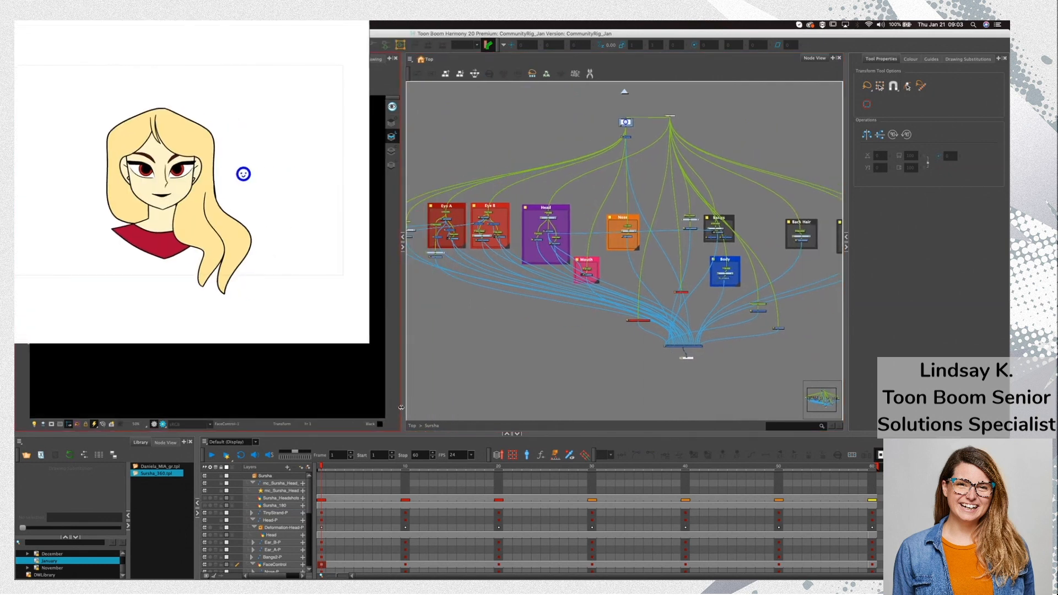
drag(459, 383, 474, 389)
scroll(490, 391, down, 2)
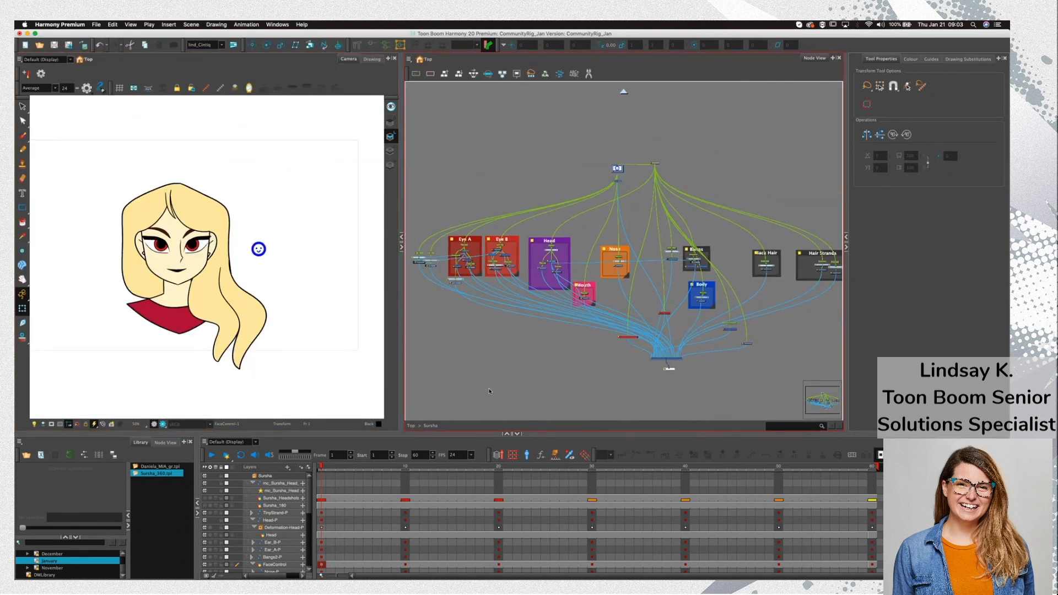
drag(540, 382, 518, 378)
Add the Master Controller view, choose Top/Sursha/mc_Sursha_Head_MC and select its node in the network
click(998, 58)
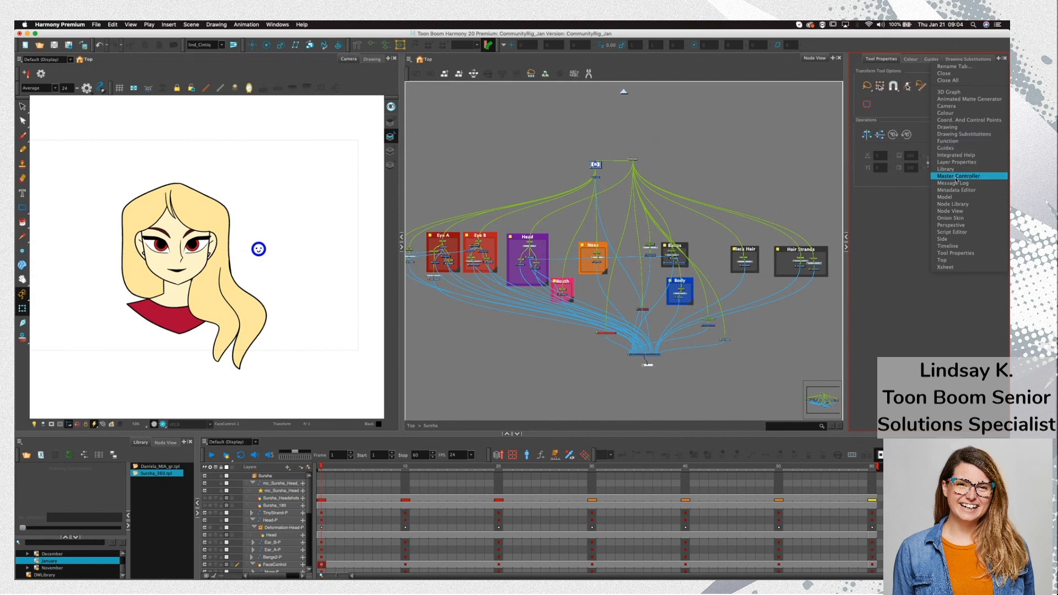
click(981, 177)
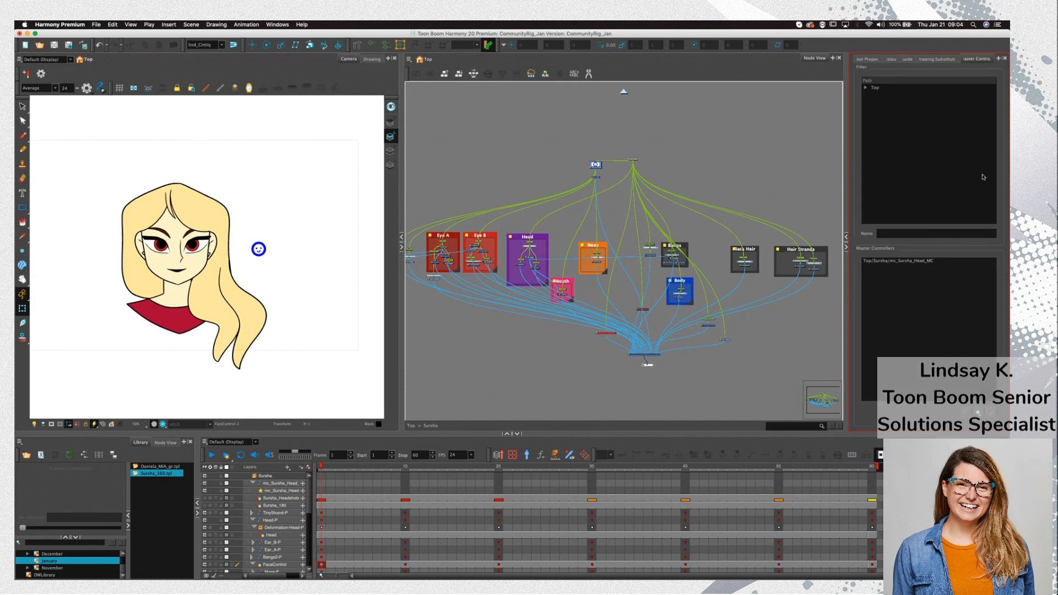
click(922, 260)
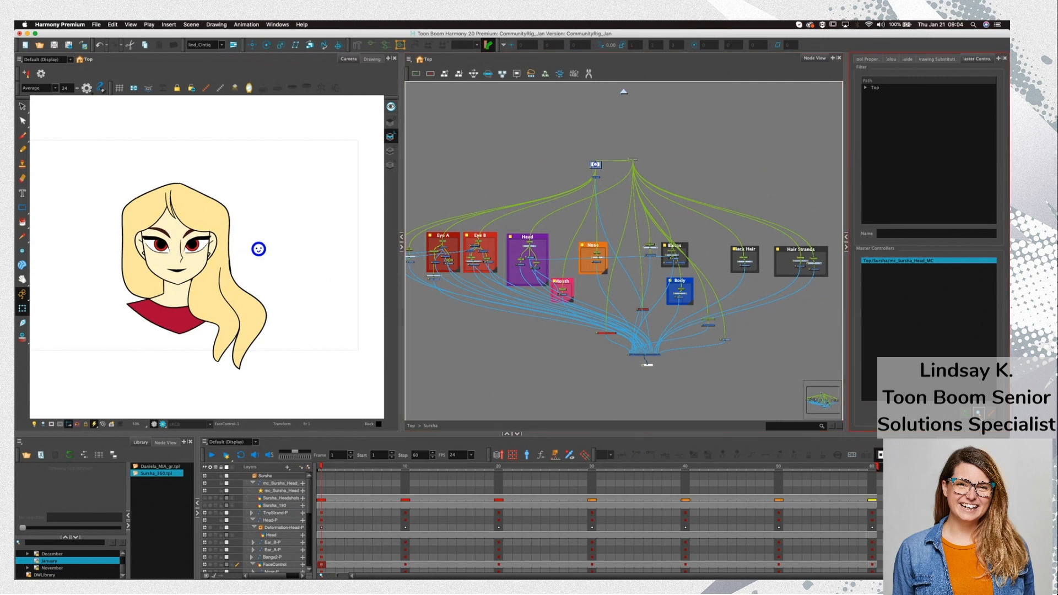
click(978, 413)
scroll(624, 256, up, 5)
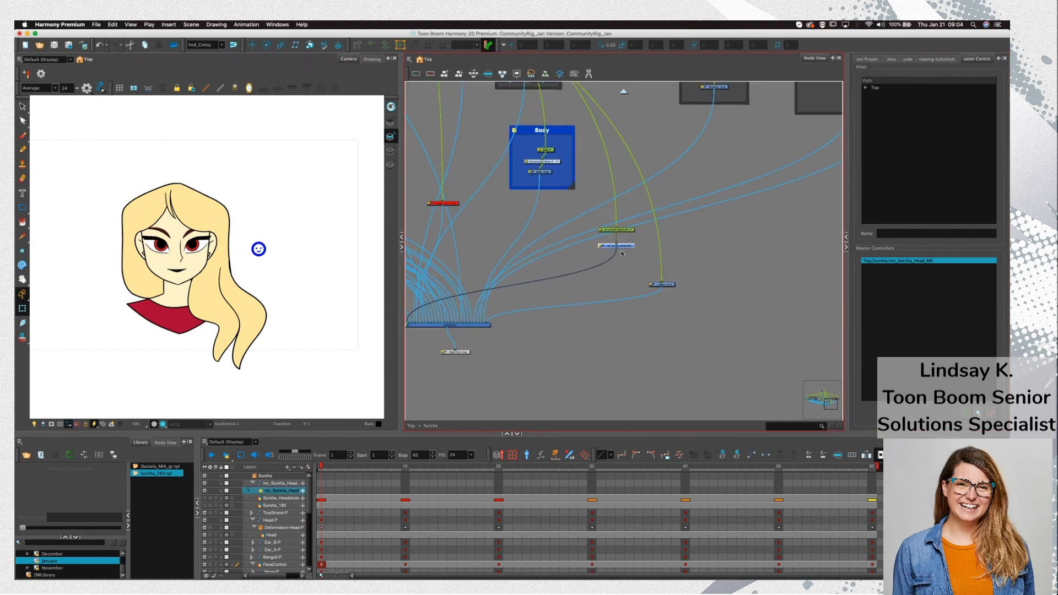
Show the mc_Sursha_Head_MC controller's on-screen control beside the character in the Camera view
scroll(622, 254, up, 6)
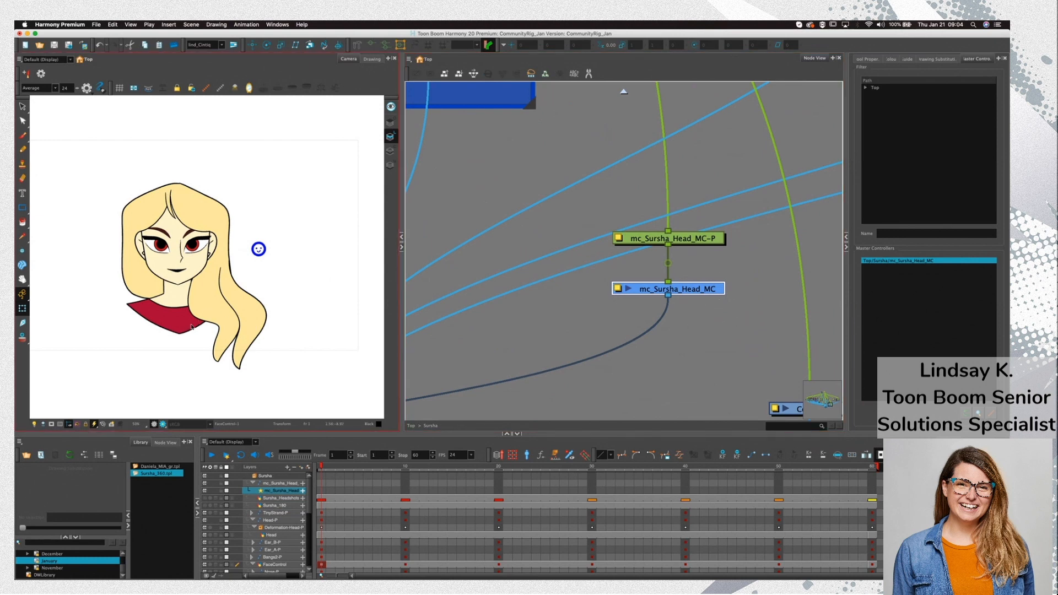
scroll(212, 325, down, 2)
drag(248, 372, 264, 365)
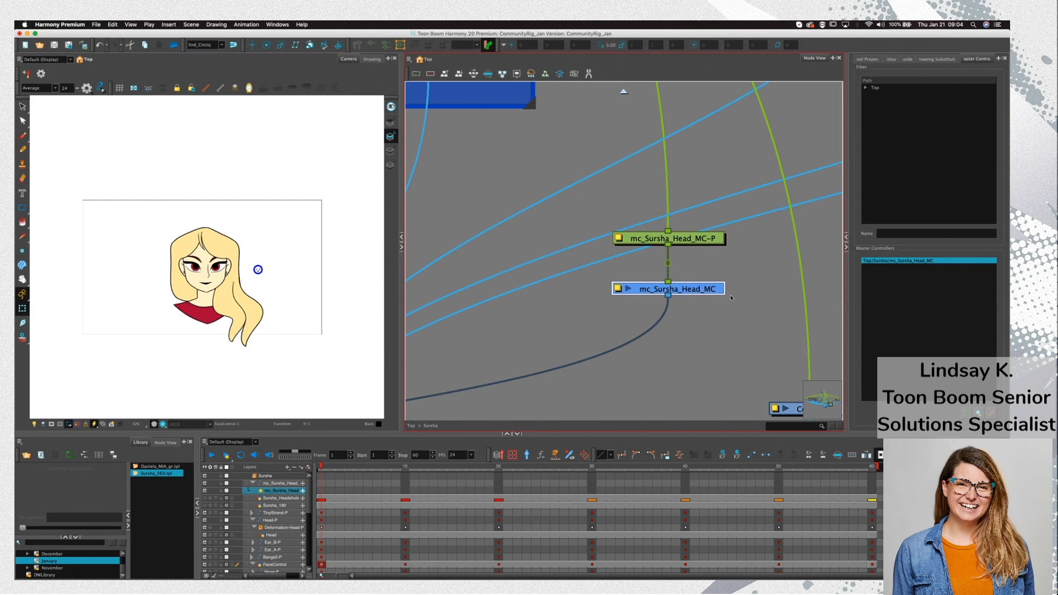
click(991, 416)
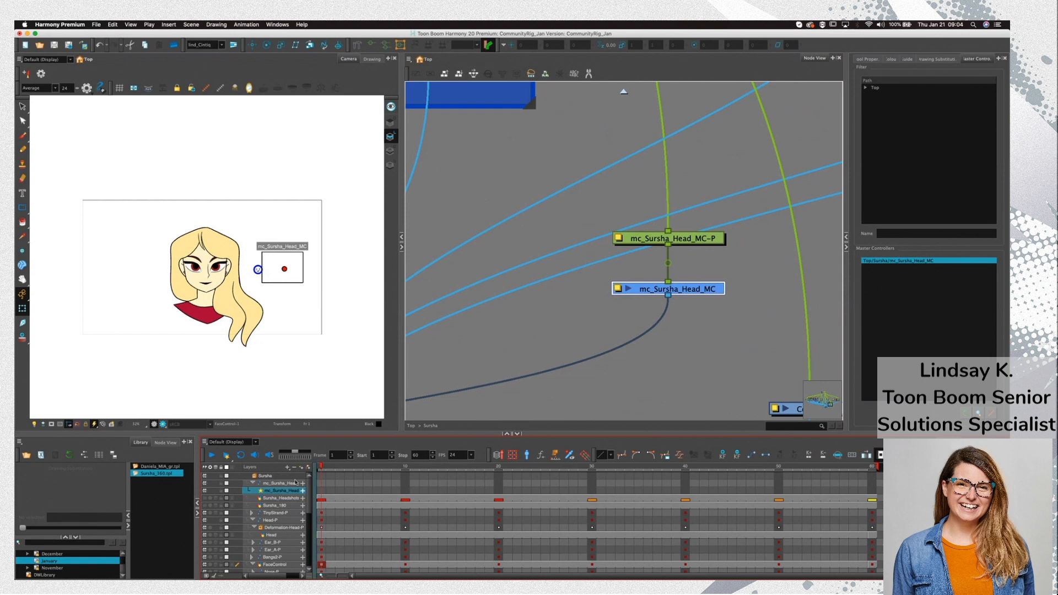
Collapse the Sursha group in the timeline and paste its first-frame pose onto frame 15
click(252, 483)
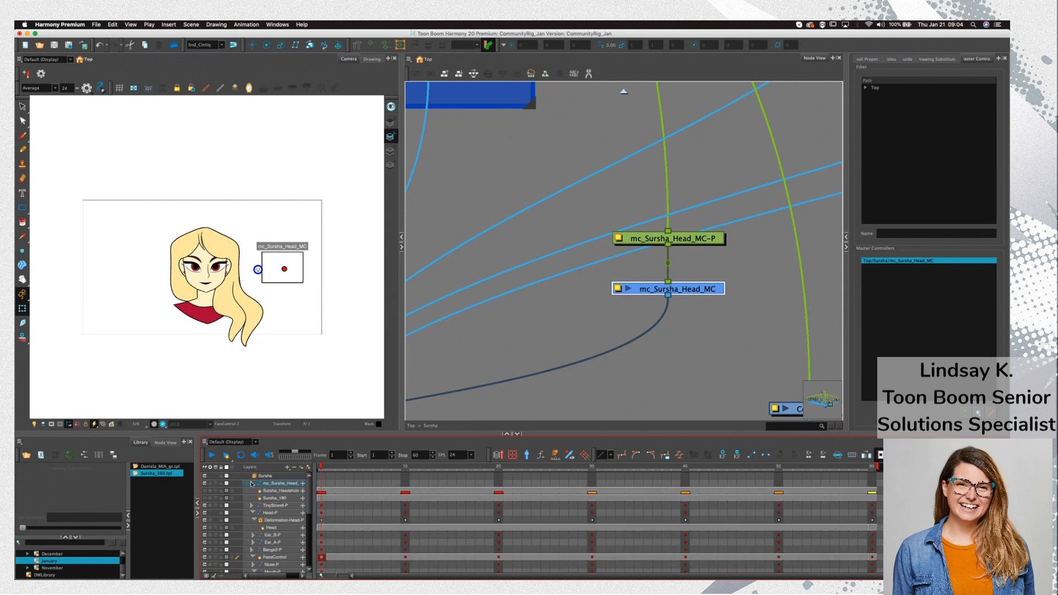
click(254, 477)
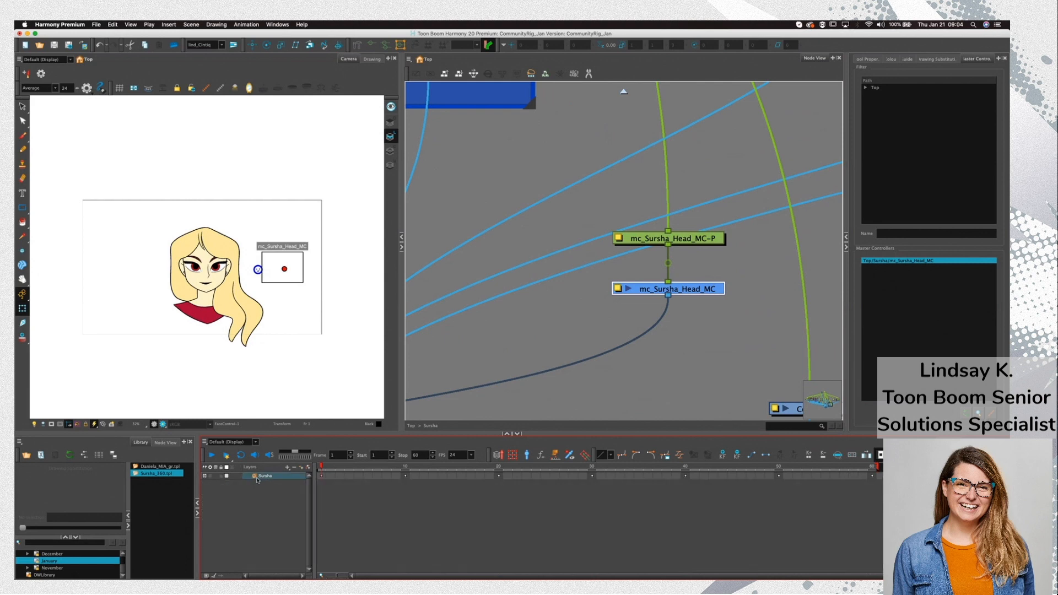
click(321, 477)
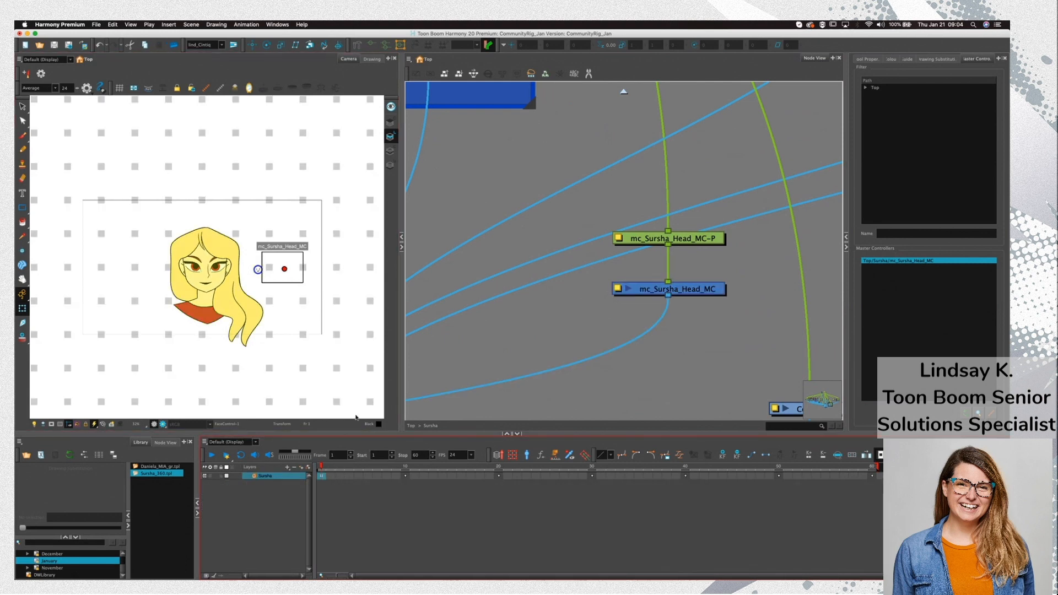
click(331, 477)
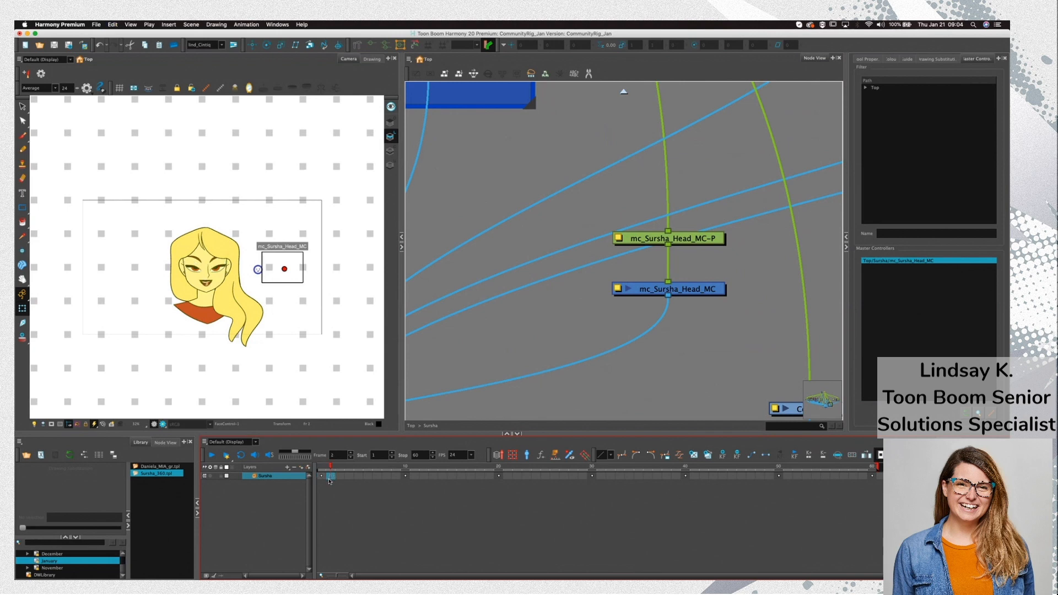
mouse_move(331, 467)
mouse_down()
mouse_move(491, 476)
mouse_move(433, 476)
mouse_move(489, 477)
mouse_move(436, 477)
mouse_move(455, 480)
mouse_up()
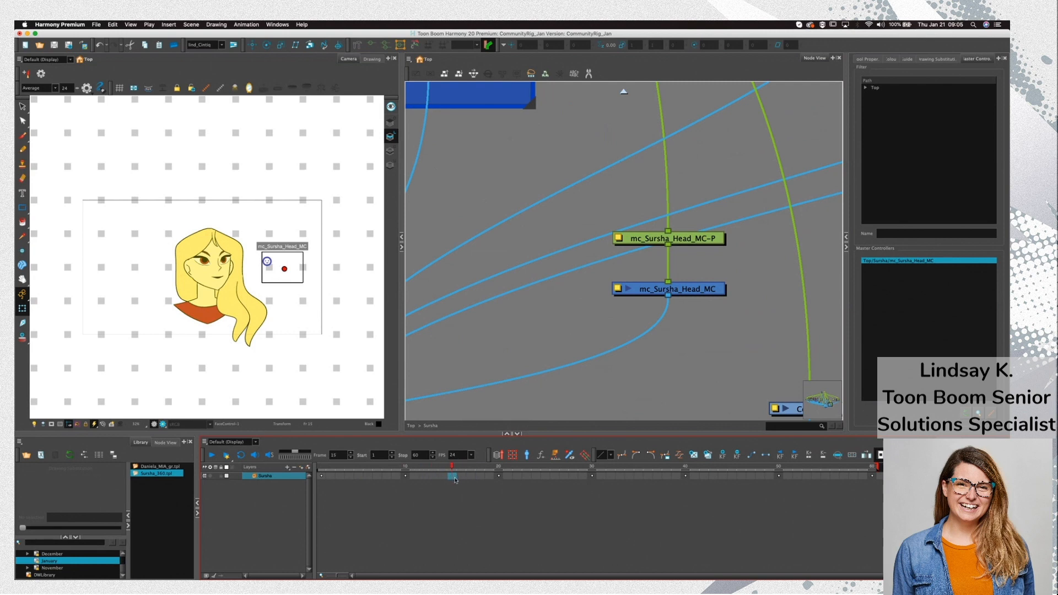
key(super+v)
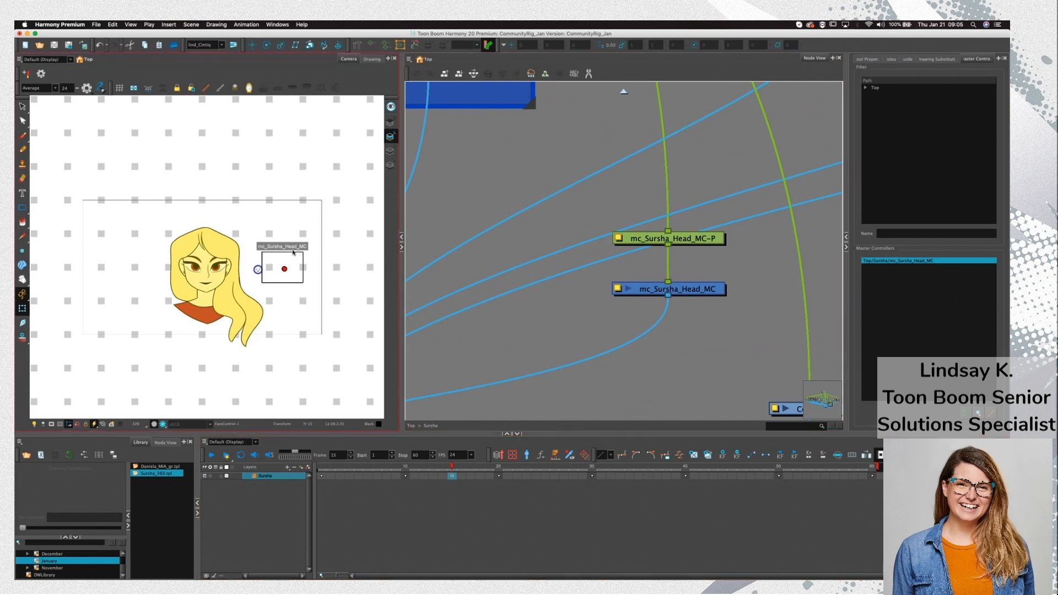
Turn the head by moving the mc_Sursha_Head_MC point to its box's upper-right corner, then back to slightly above and right of centre
drag(285, 269, 302, 251)
key(2)
key(2)
key(2)
drag(319, 322, 226, 330)
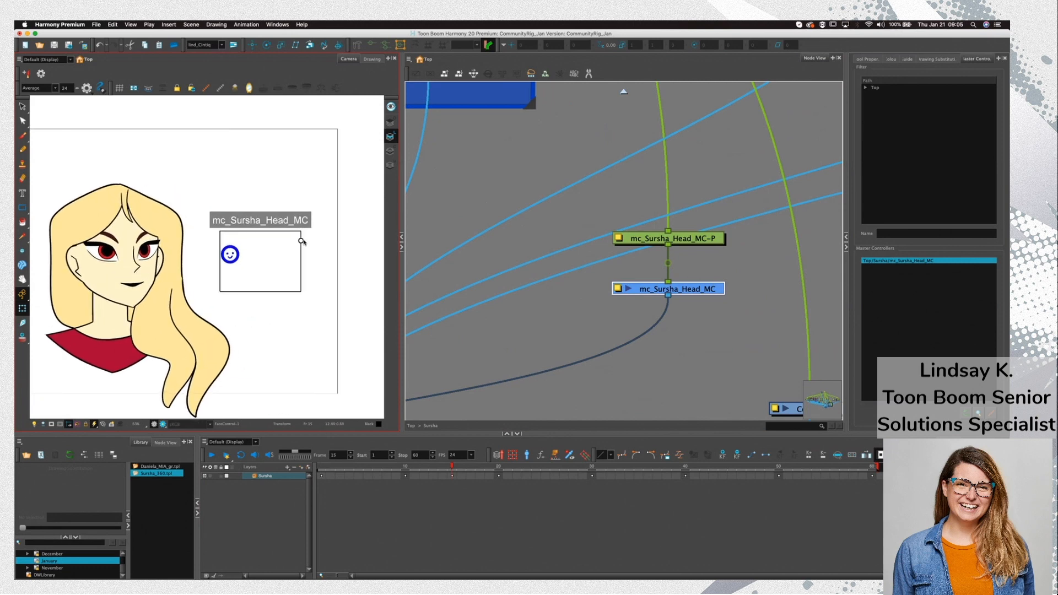
drag(303, 232, 274, 248)
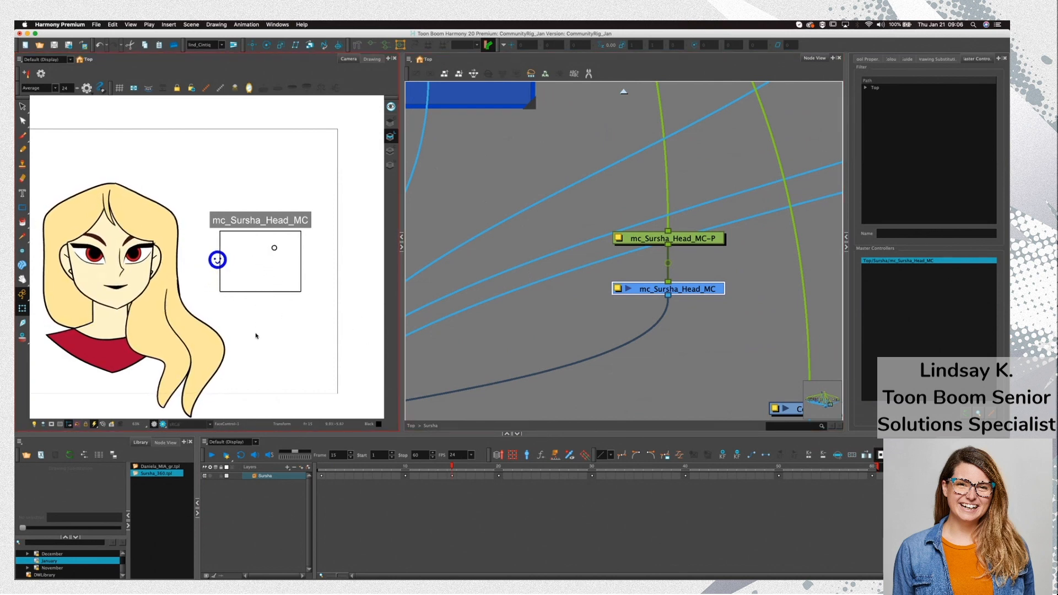
Examine the rig's node network and highlight the parts held in the Bangs and Hair Strands backdrops
scroll(516, 369, down, 3)
scroll(516, 369, down, 3)
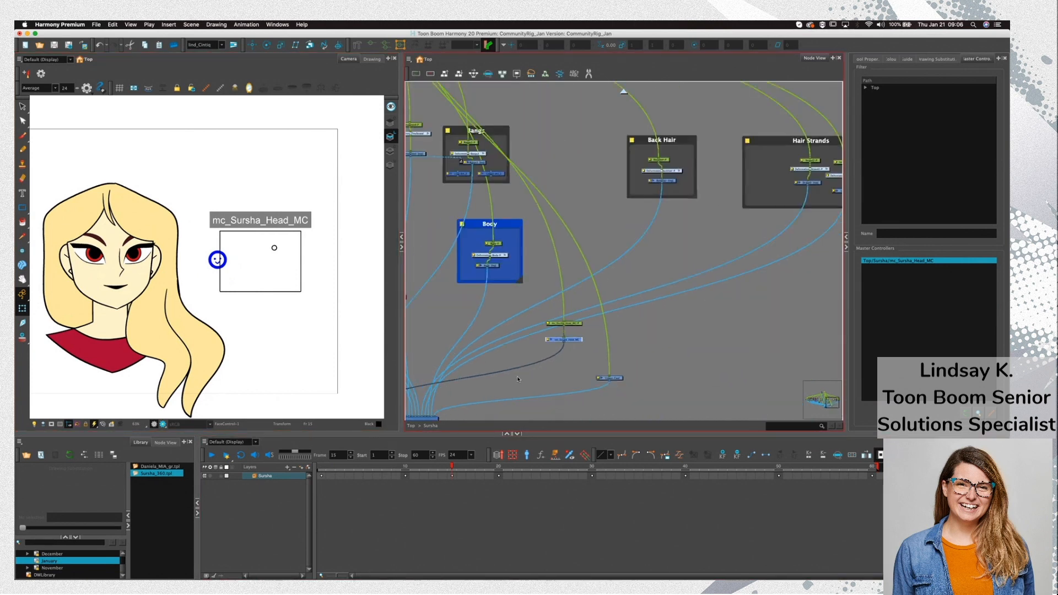
drag(516, 358, 630, 343)
drag(612, 267, 583, 333)
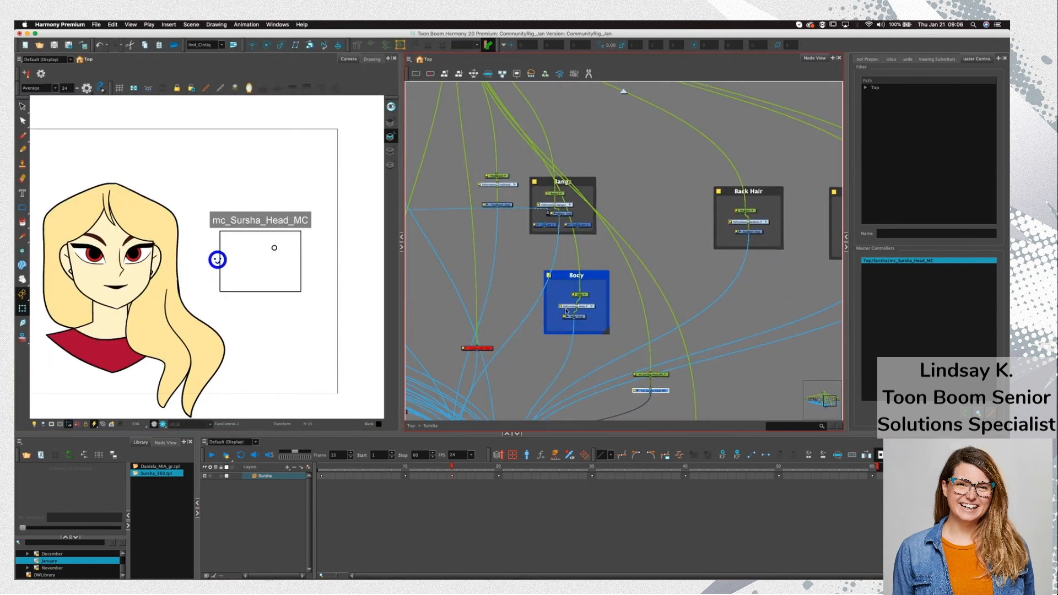
scroll(566, 310, down, 5)
drag(553, 204, 628, 231)
scroll(561, 189, up, 1)
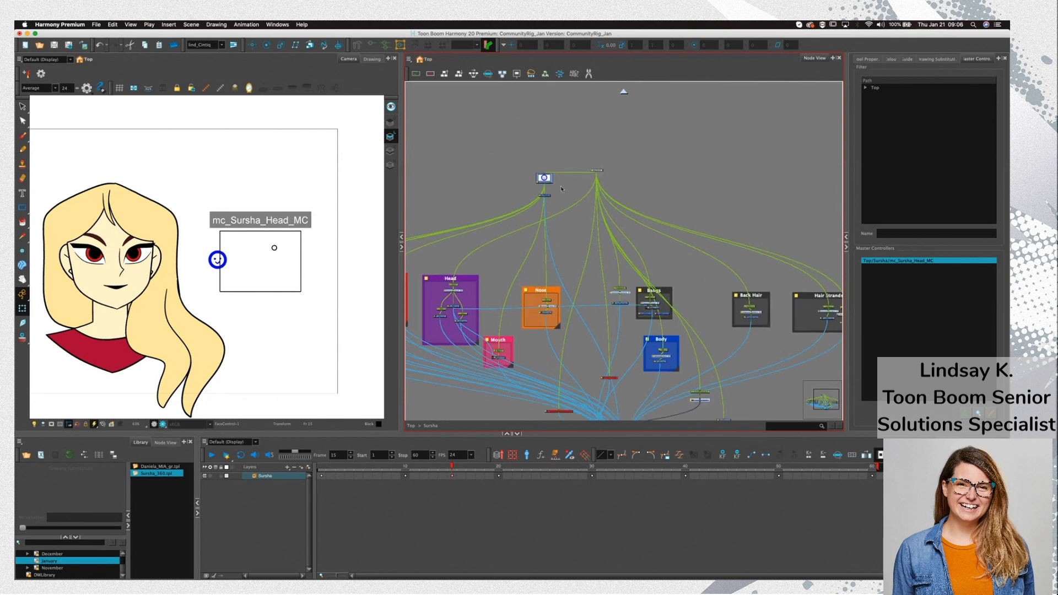
scroll(561, 189, up, 1)
drag(668, 331, 637, 247)
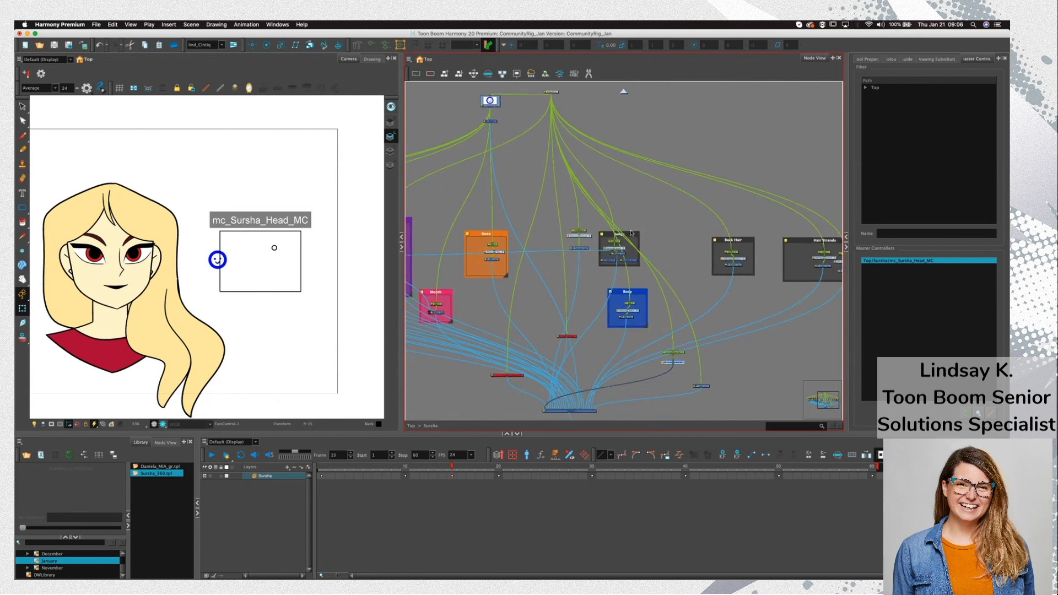
click(637, 235)
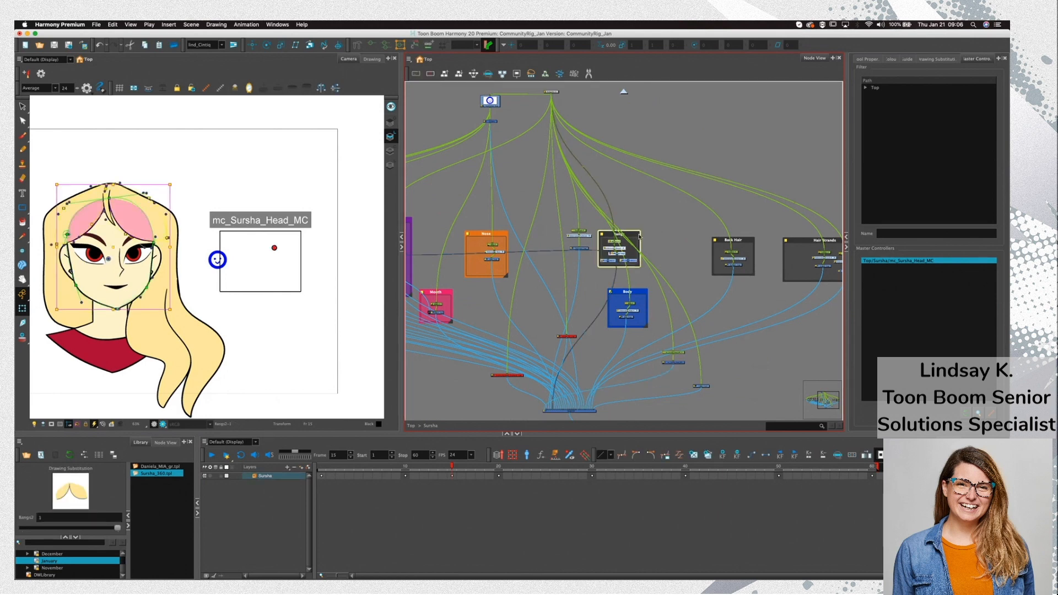
click(814, 241)
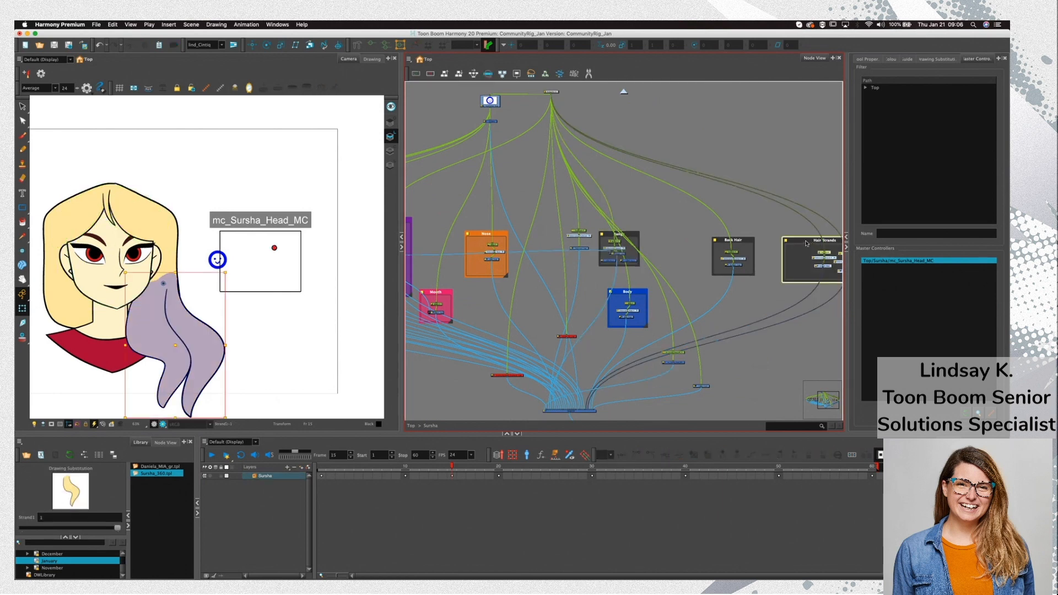
click(727, 231)
Select the Nose and Head backdrops one after the other to see which drawings each contains
drag(560, 286, 743, 287)
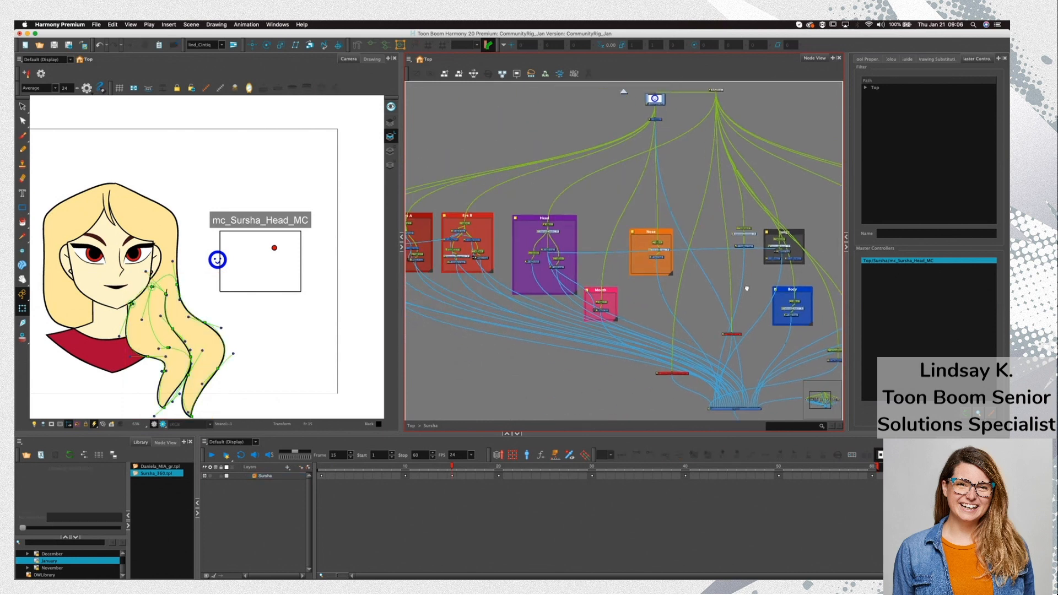
click(663, 237)
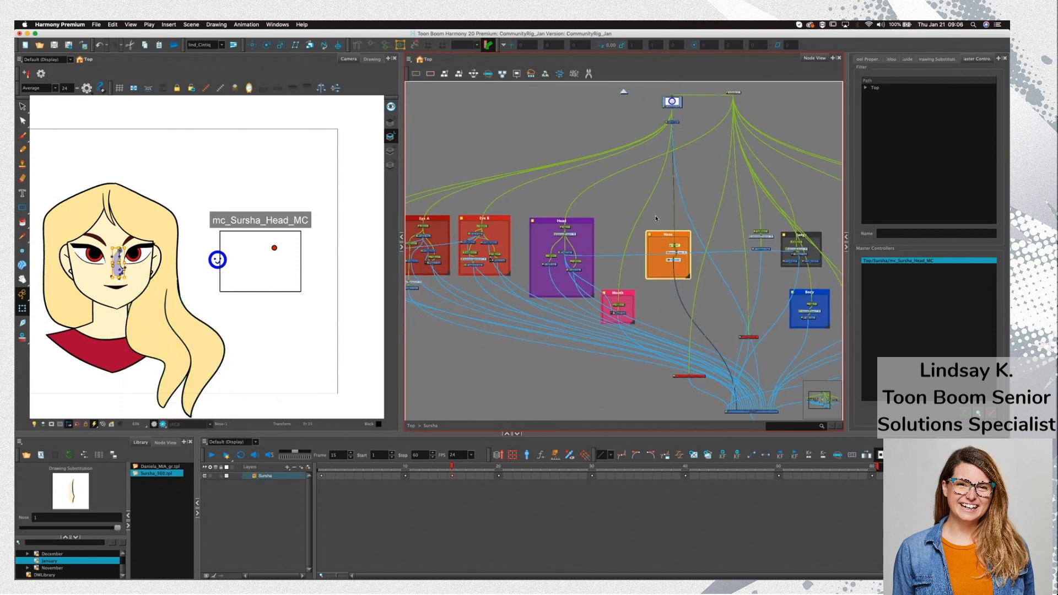
click(655, 218)
key(shift+c)
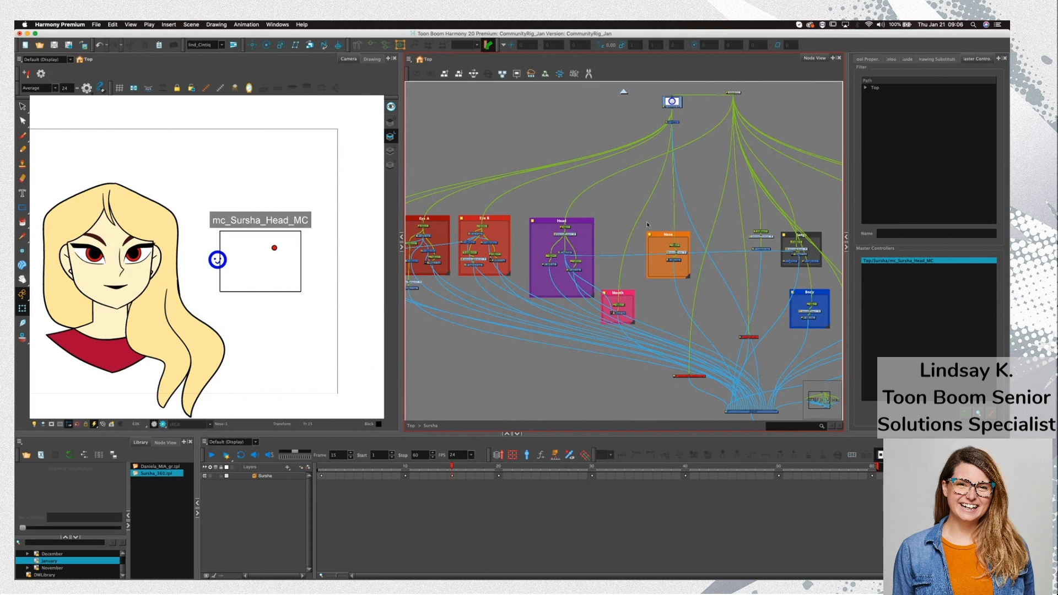
drag(589, 223, 704, 227)
click(703, 227)
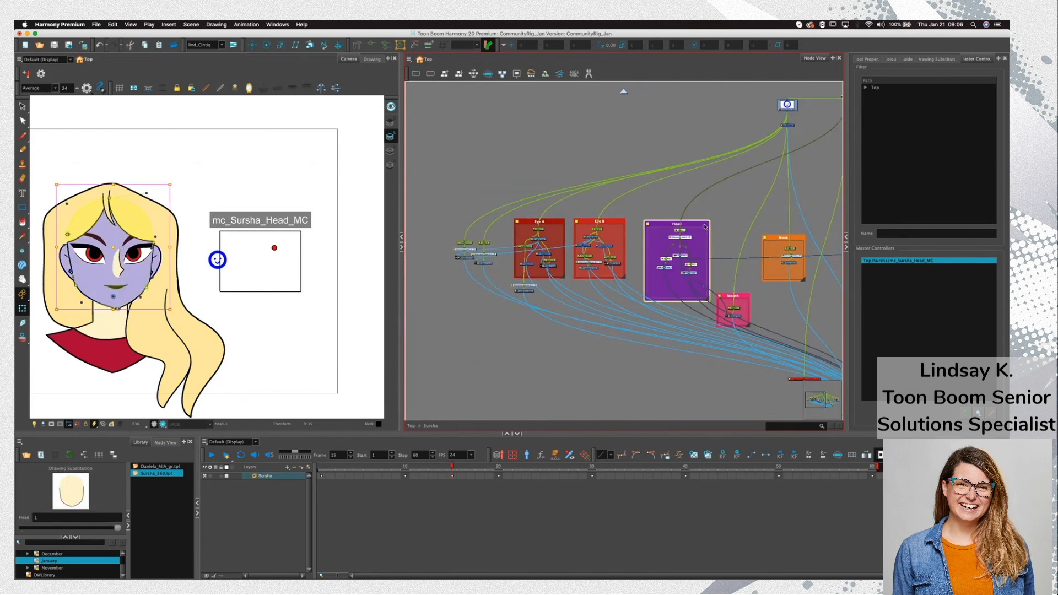
click(712, 213)
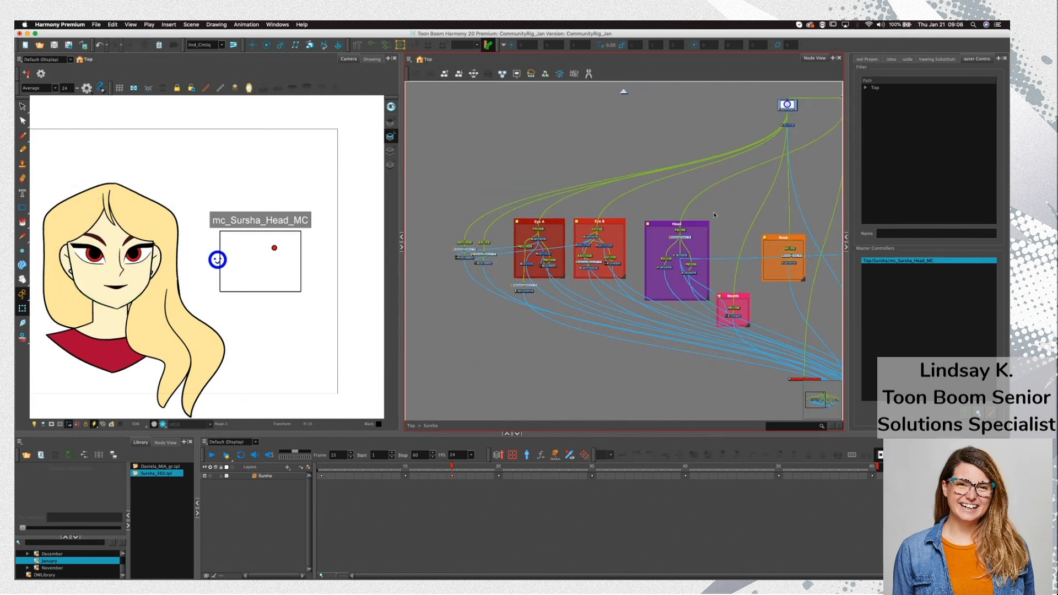
Inspect the Eye B and Eye A backdrops and the loose nodes beside Eye A
click(614, 225)
click(623, 214)
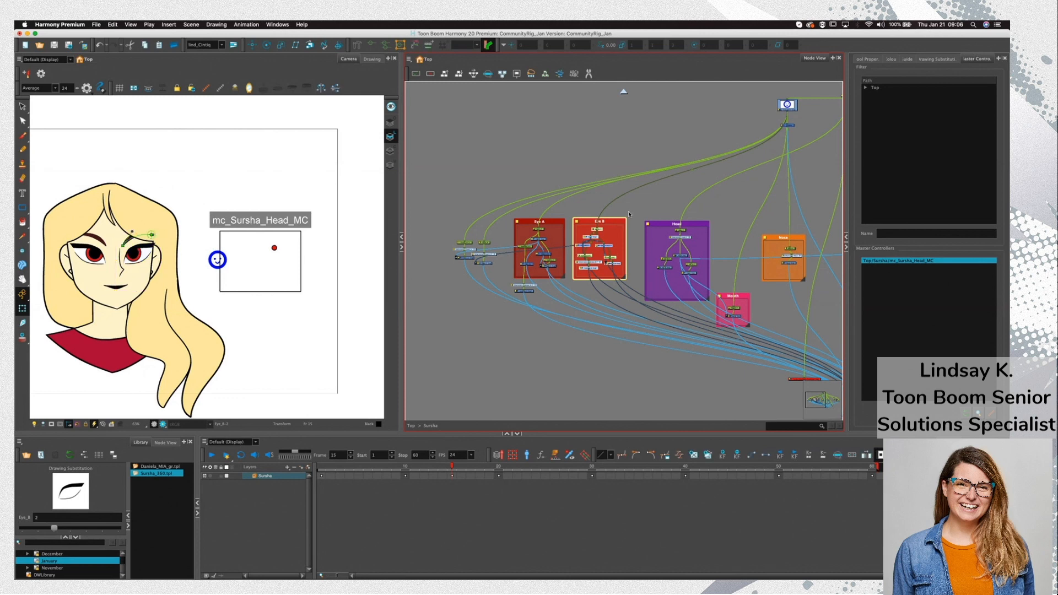
click(553, 222)
click(558, 215)
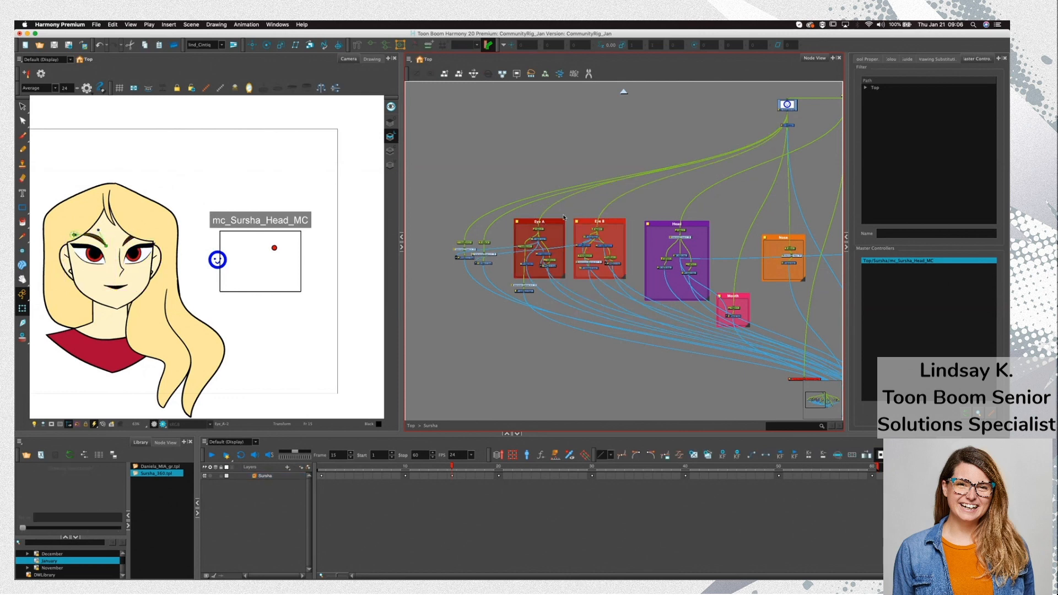
click(481, 241)
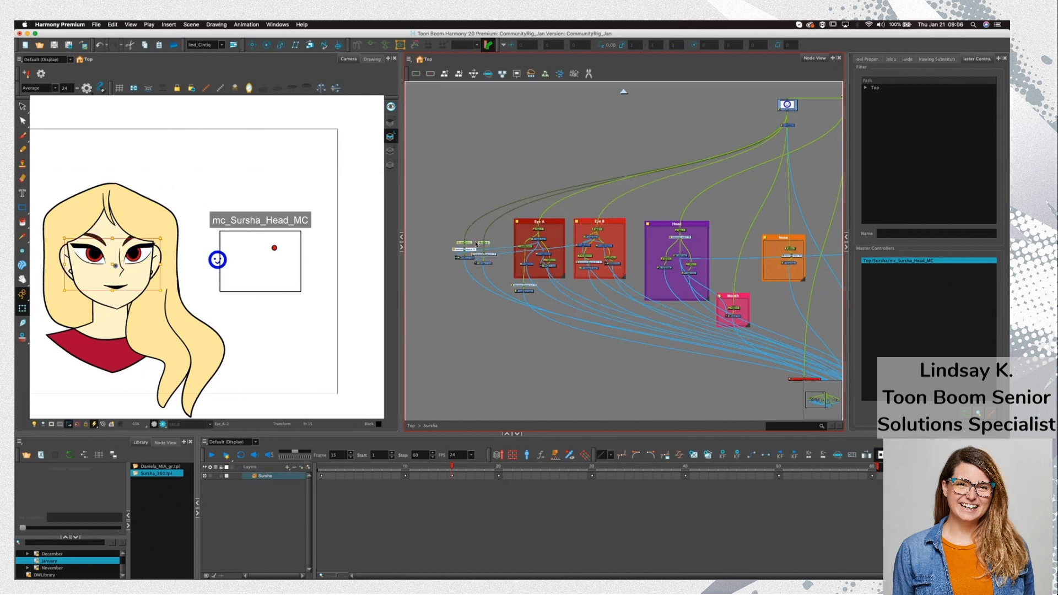
click(504, 237)
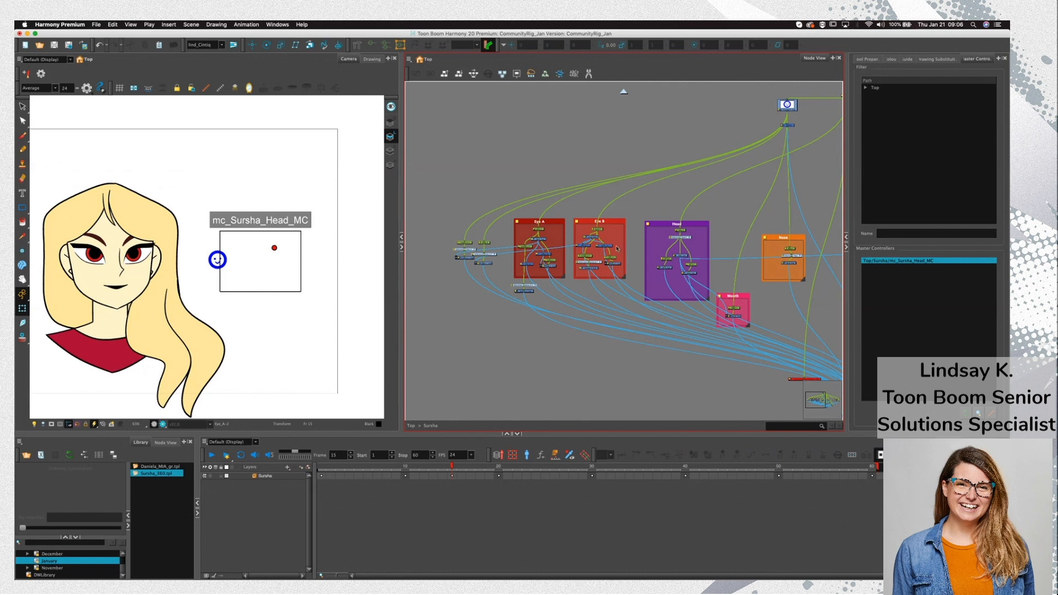
Select the Eye_B drawing node in the Eye B backdrop and preview its drawing substitutions
scroll(617, 249, up, 5)
click(530, 207)
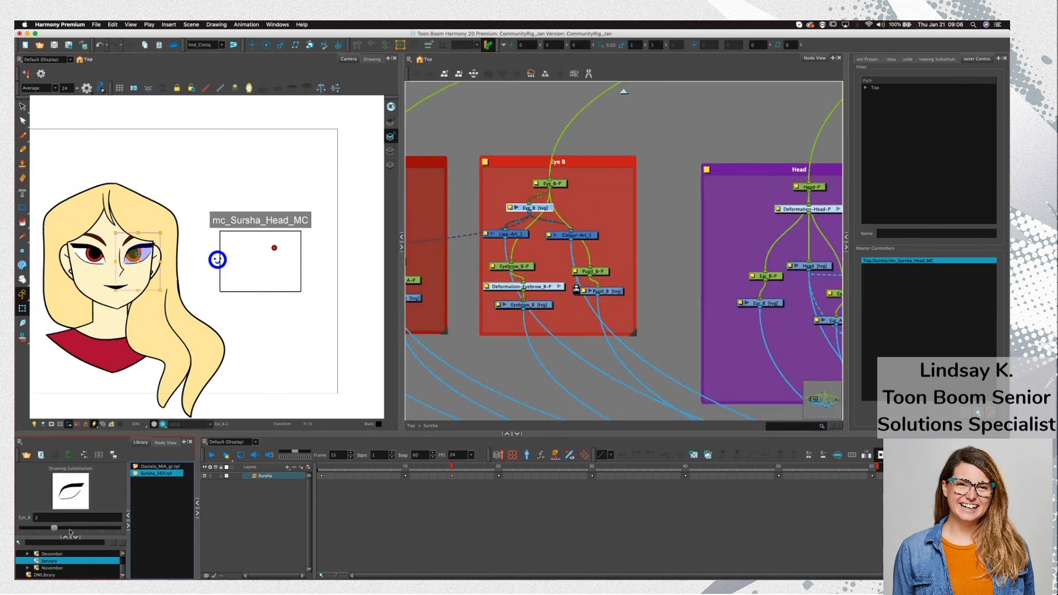
mouse_move(70, 530)
mouse_down()
mouse_move(99, 531)
mouse_move(55, 530)
mouse_up()
Scrub back and forth through the timeline beyond frame 15 to review the head poses
drag(448, 468, 694, 467)
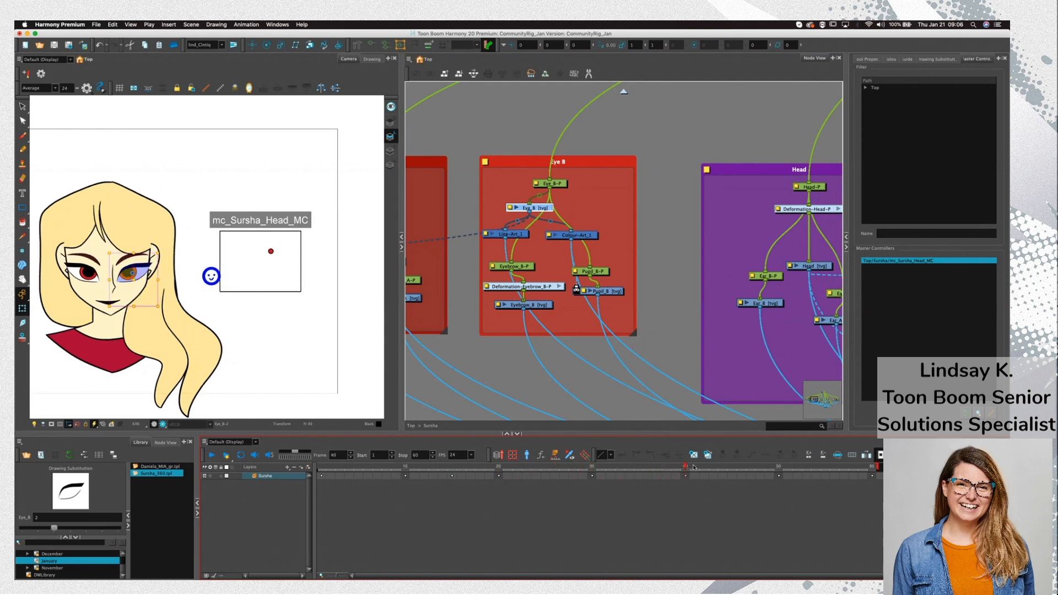
drag(757, 468, 619, 477)
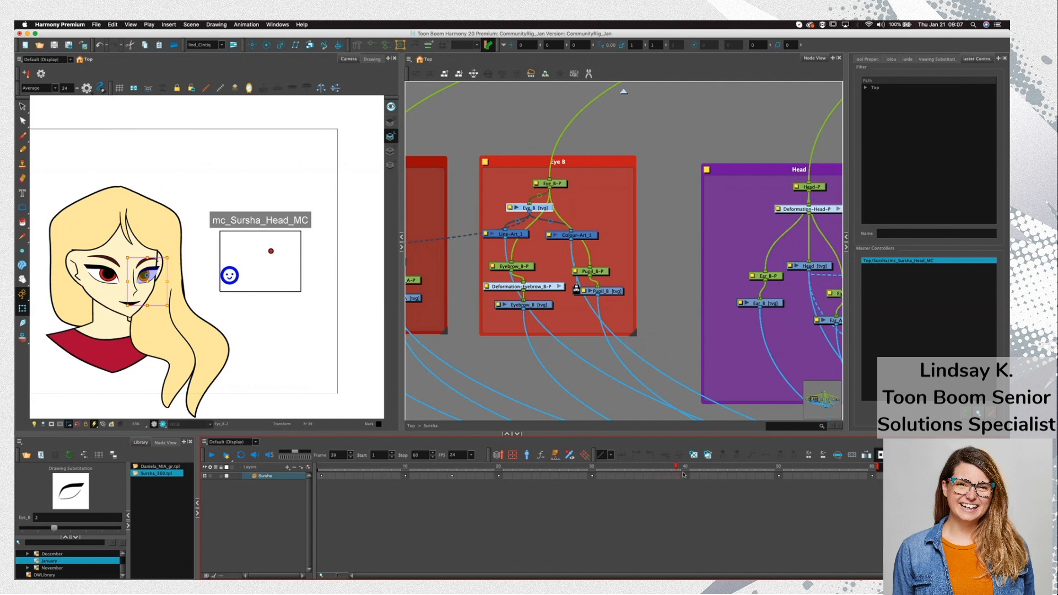
mouse_move(683, 474)
mouse_down()
mouse_move(869, 473)
mouse_move(666, 468)
mouse_up()
Extend the scene's end to frame 168 so the rig's remaining keyed poses fit in the timeline
key(1)
key(1)
key(1)
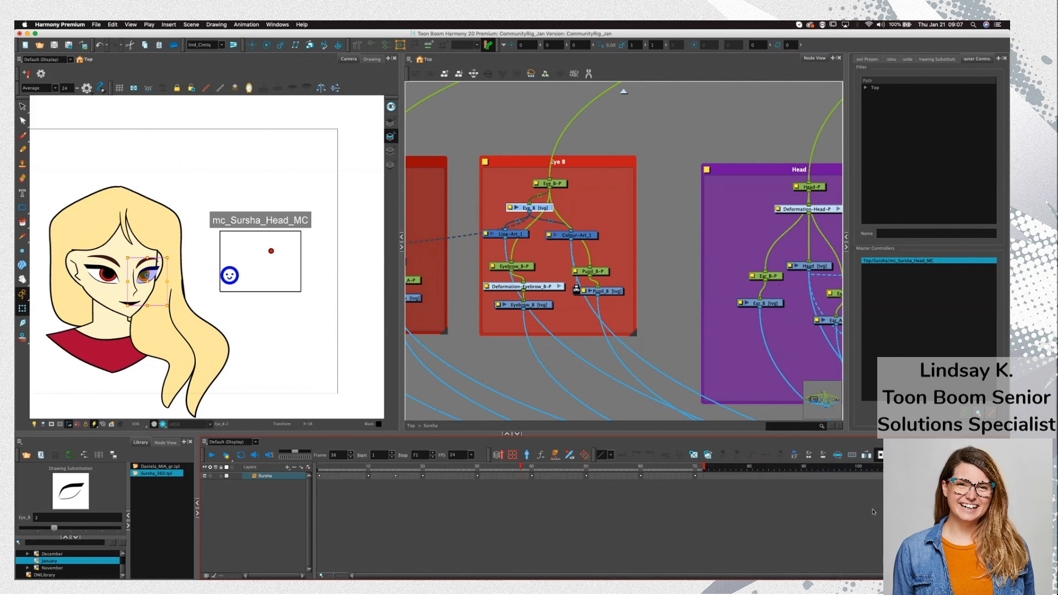
drag(593, 467, 859, 466)
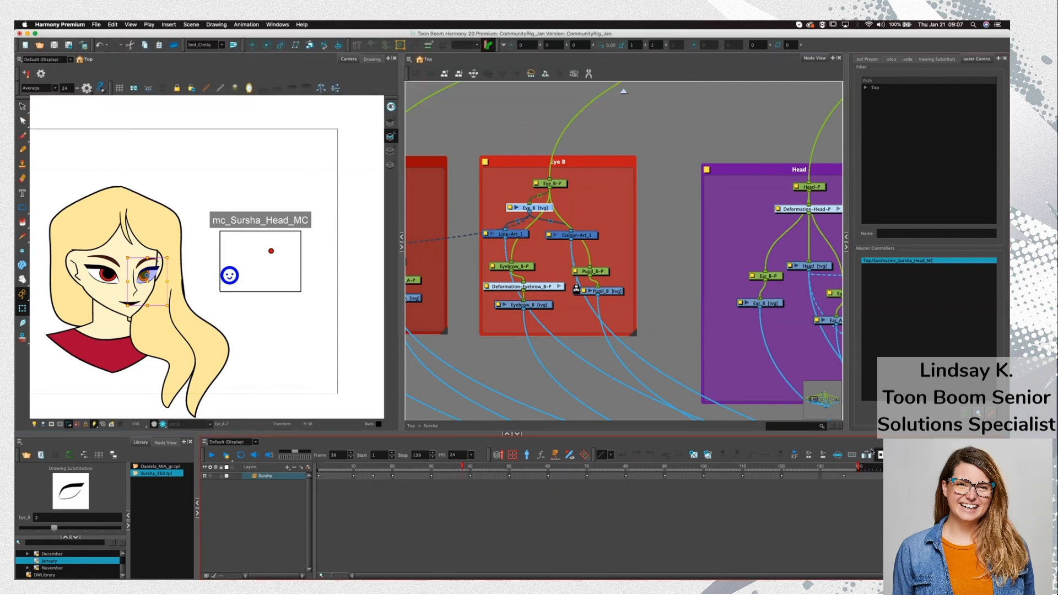
click(858, 467)
click(785, 467)
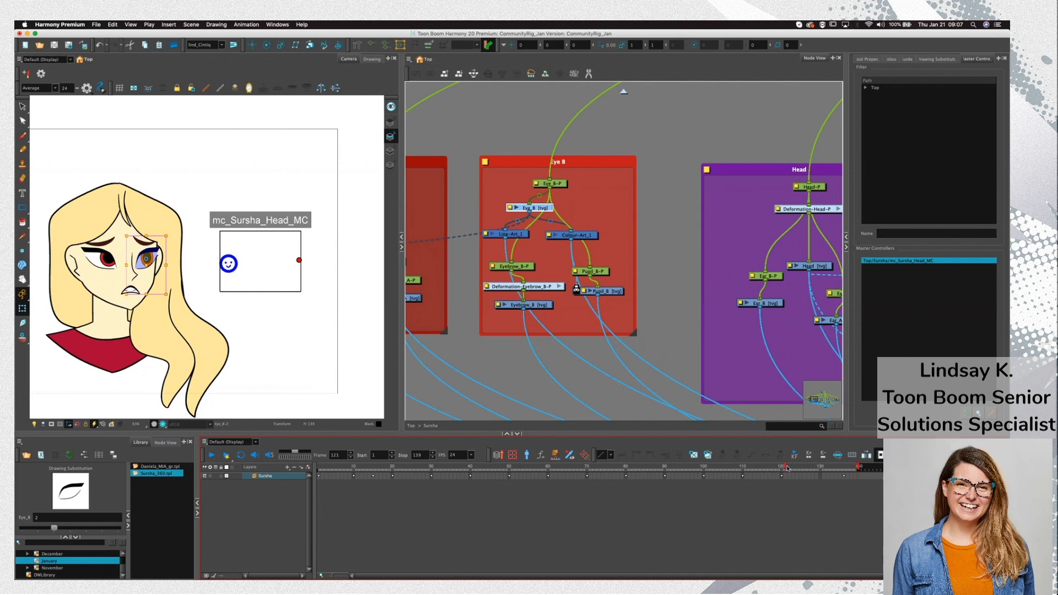
drag(858, 468, 971, 468)
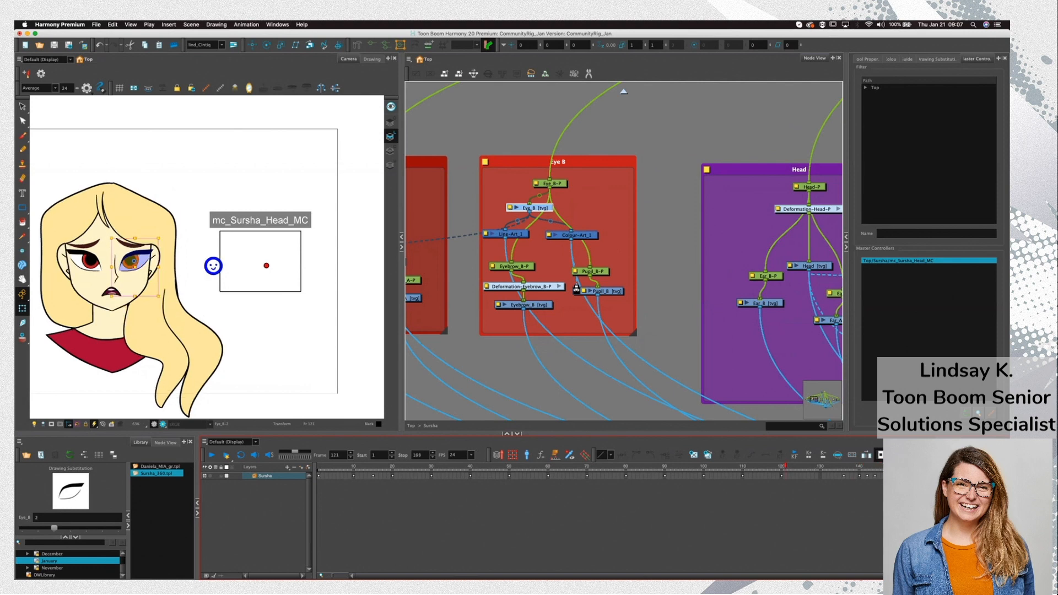
scroll(971, 475, right, 8)
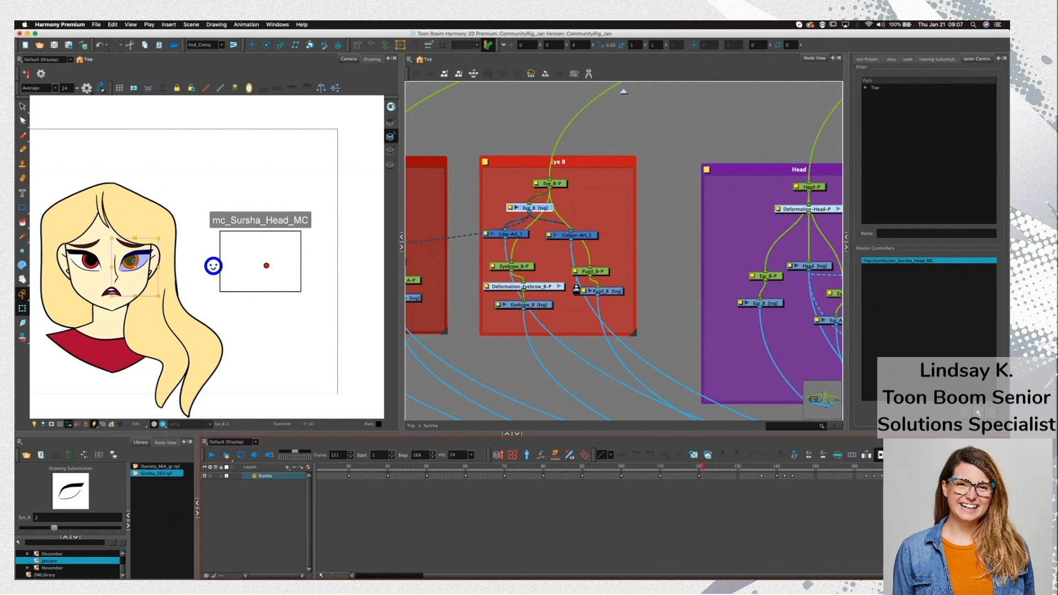
scroll(601, 471, right, 10)
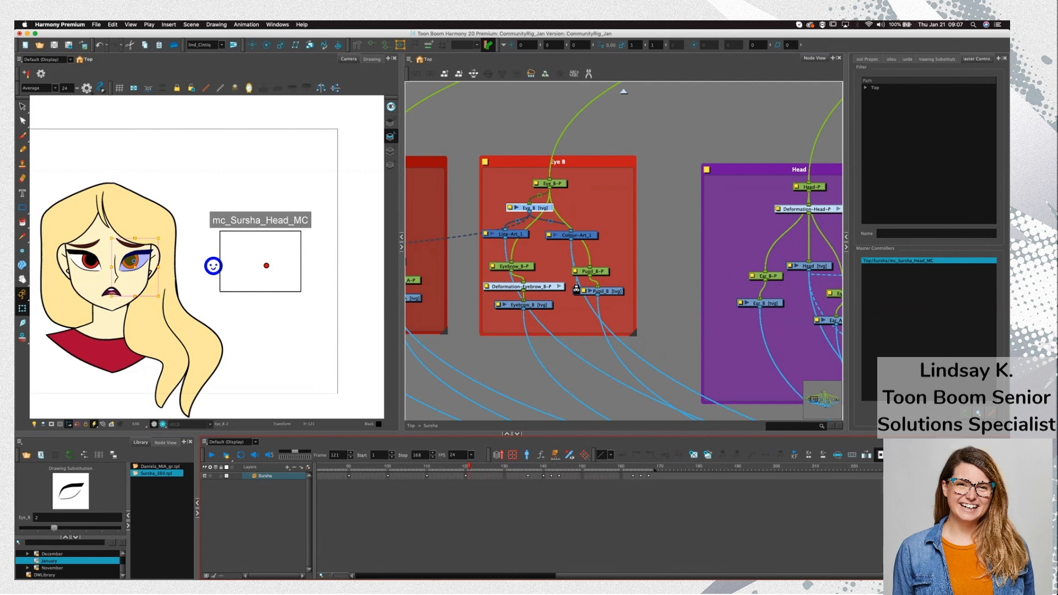
Extend the scene's end in stages to frame 323 and scrub through the keyed poses up to that frame
drag(620, 468, 971, 468)
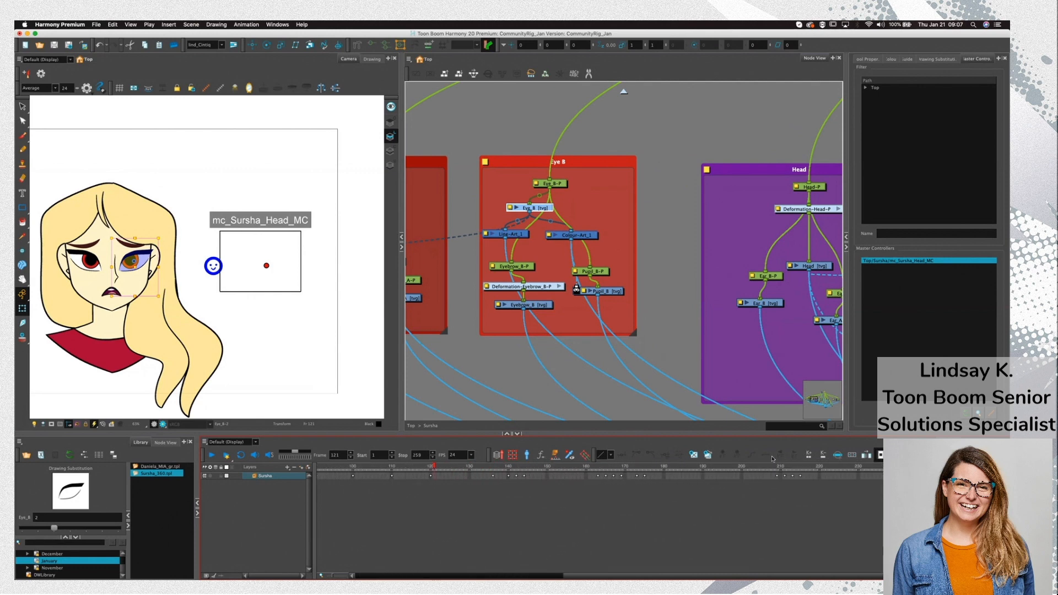
drag(433, 468, 702, 478)
drag(773, 479, 944, 477)
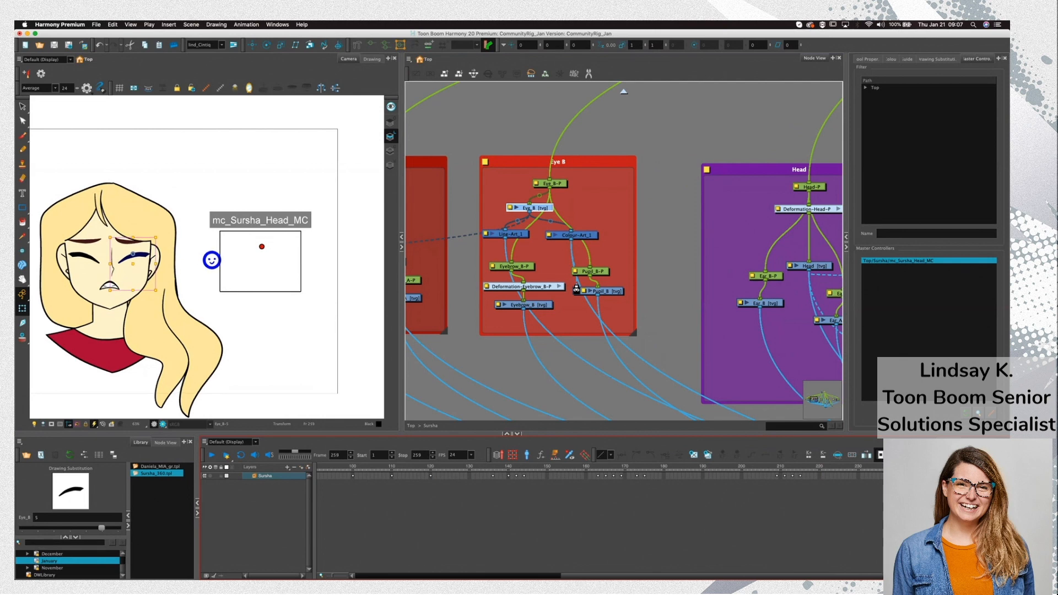
scroll(600, 517, right, 8)
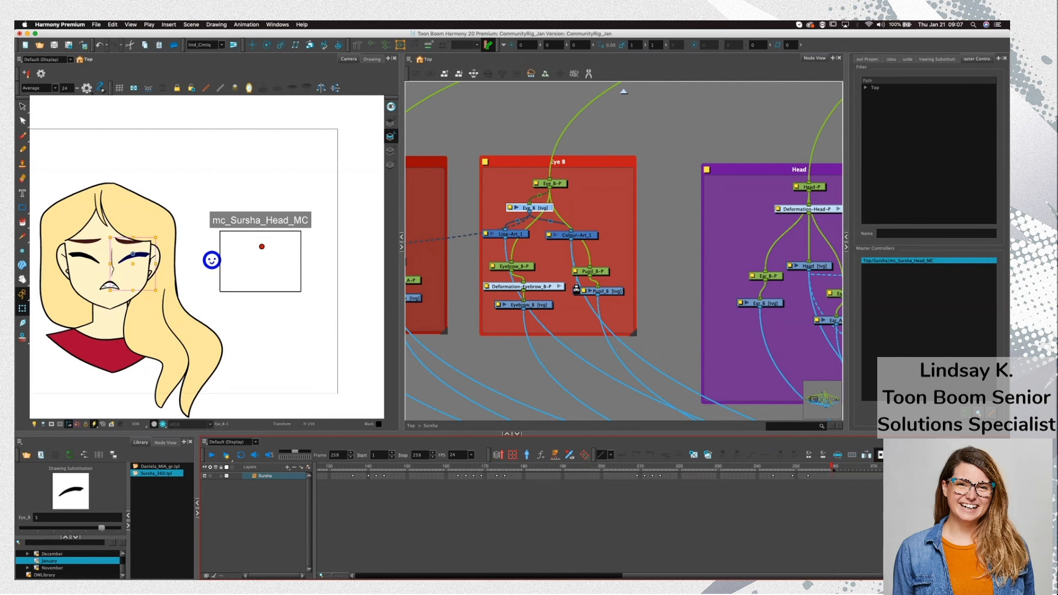
scroll(821, 470, right, 5)
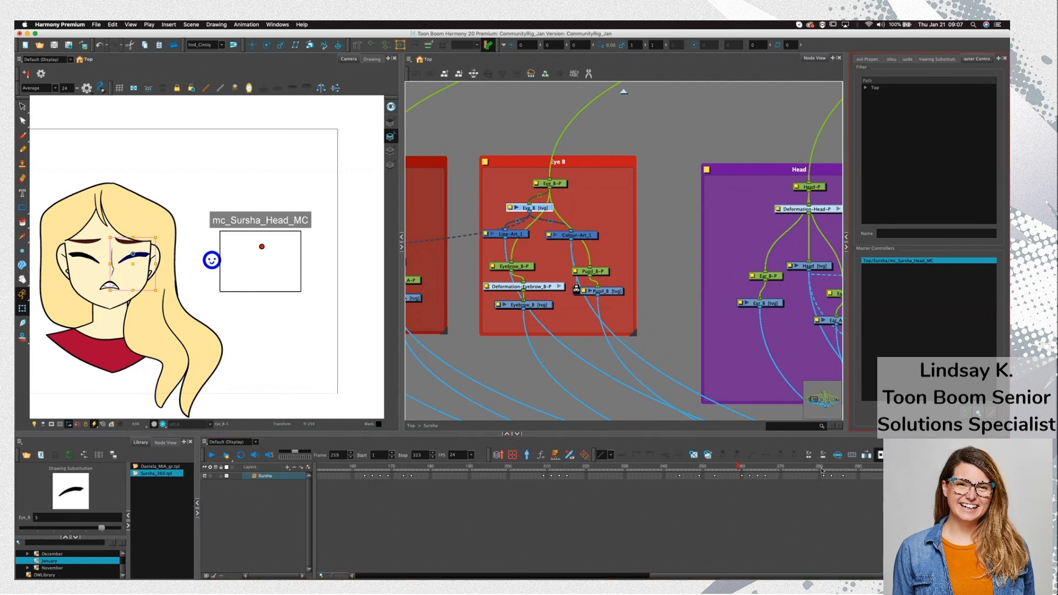
mouse_move(818, 467)
mouse_down()
mouse_move(749, 466)
mouse_move(822, 465)
mouse_up()
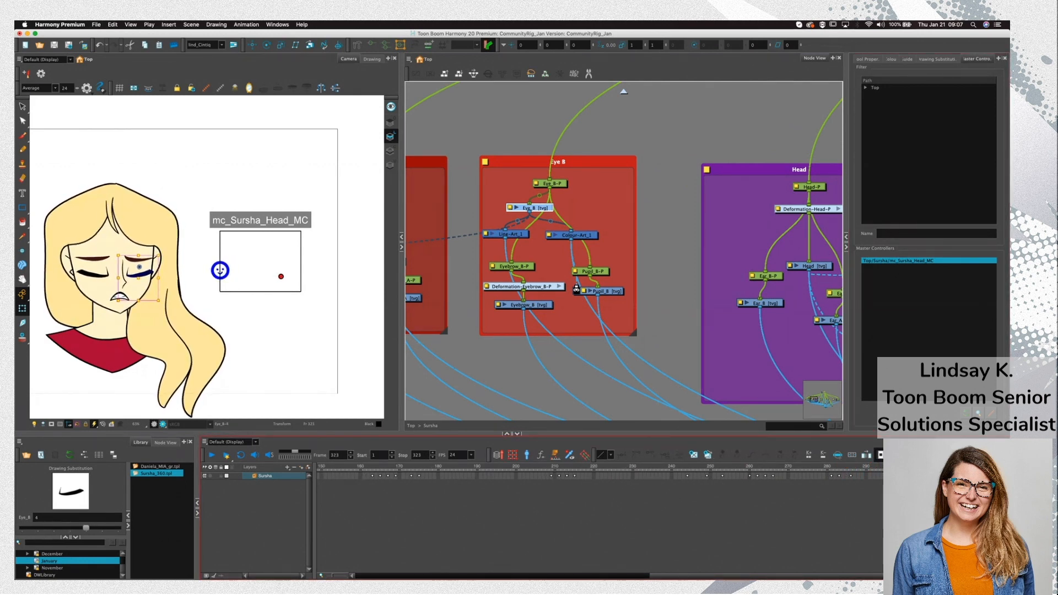
Go back frame by frame from frame 323 to frame 314 to examine the head pose changes
key(comma)
key(comma)
key(comma)
key(comma)
key(comma)
key(comma)
key(comma)
key(comma)
key(comma)
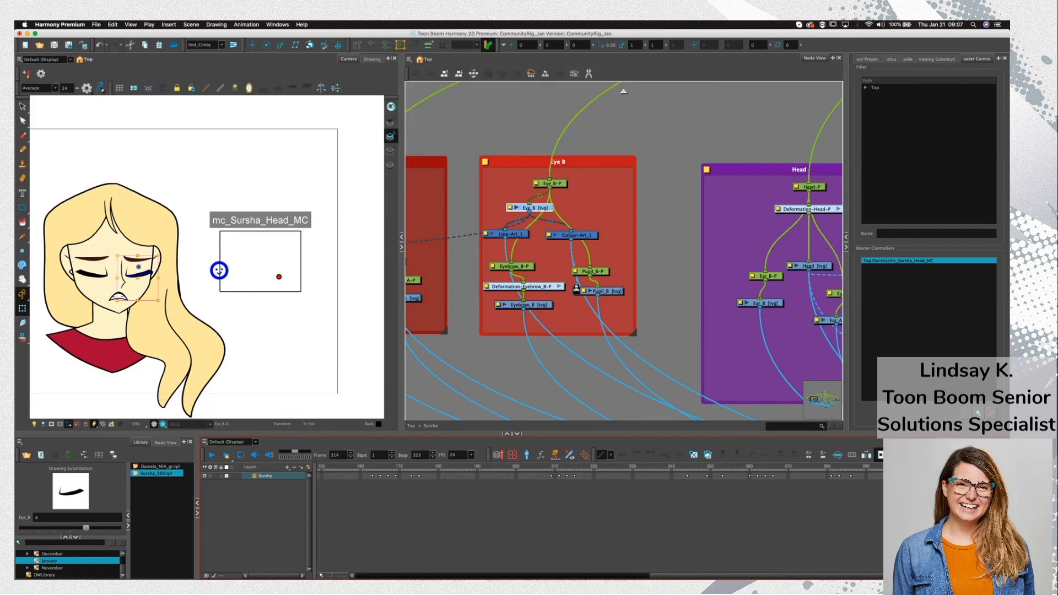
Extend the scene's end to frame 359 and scrub back through the head poses
drag(959, 467, 1000, 467)
key(comma)
key(comma)
key(comma)
key(comma)
key(comma)
key(comma)
key(comma)
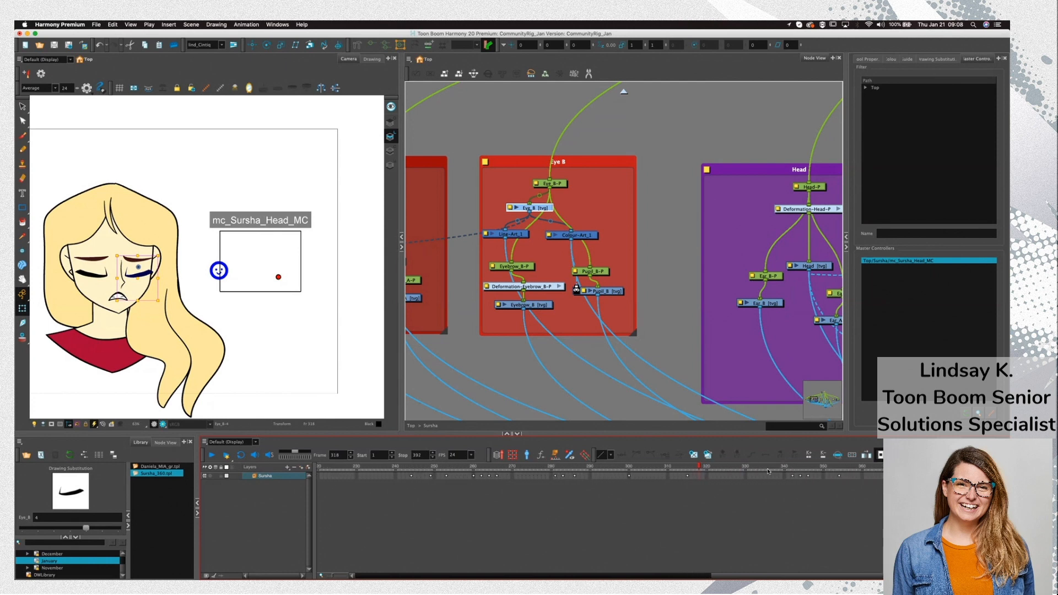
key(Return)
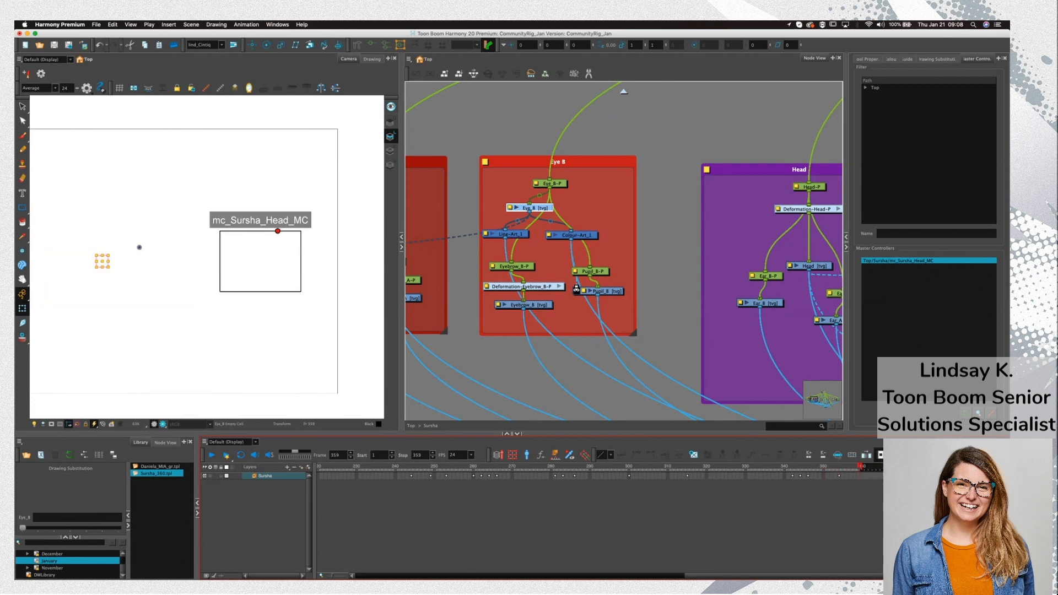
mouse_move(847, 467)
mouse_down()
mouse_move(286, 467)
mouse_move(716, 470)
mouse_move(589, 468)
mouse_move(707, 470)
mouse_up()
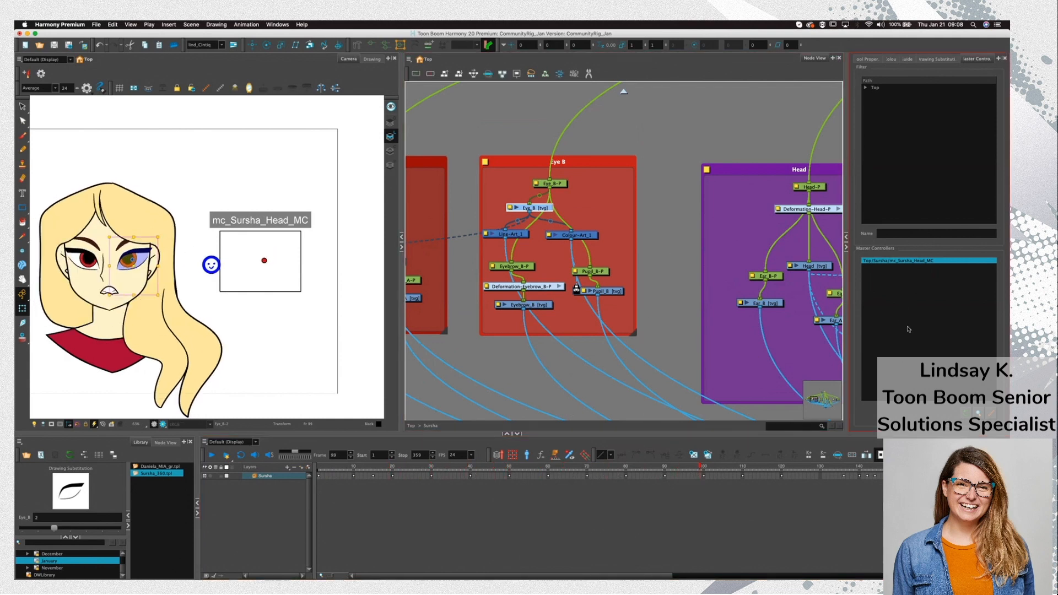
Open the mc_Sursha_Head_MC master controller for editing, locate its node, and open the grid wizard
click(978, 413)
click(611, 275)
click(610, 275)
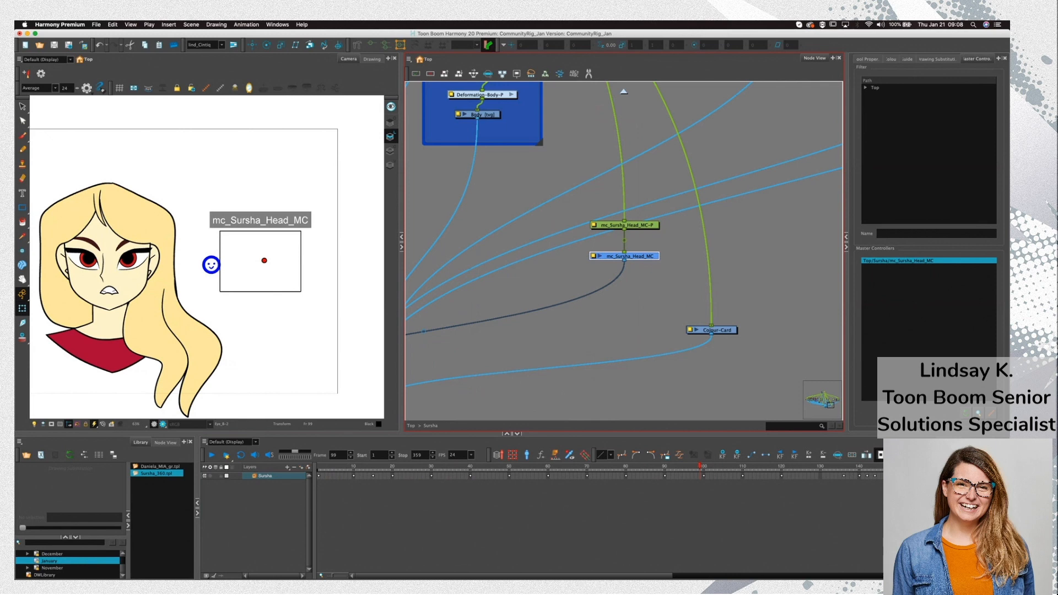
click(555, 456)
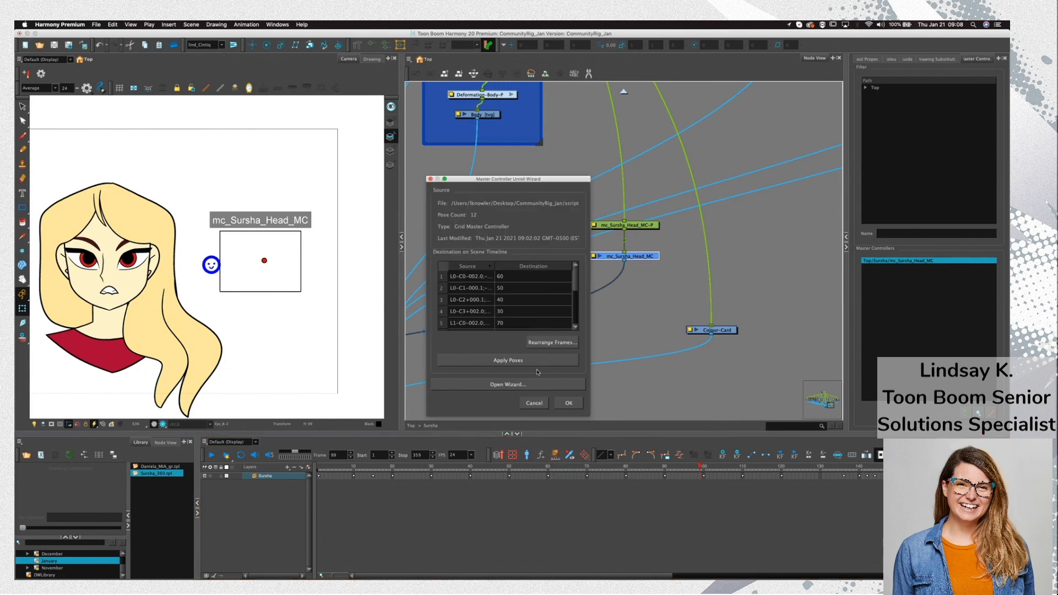
click(540, 385)
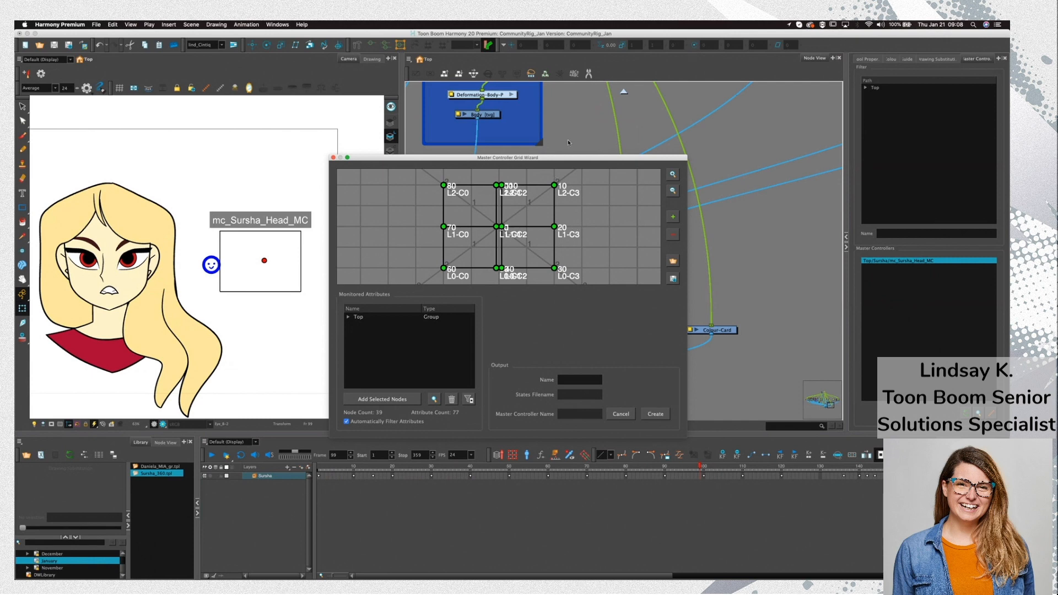
Preview the central head poses in the wizard's grid: L2-C1, L2-C2, L1-C1, L1-C2 and L0-C2
click(673, 174)
click(673, 174)
click(673, 174)
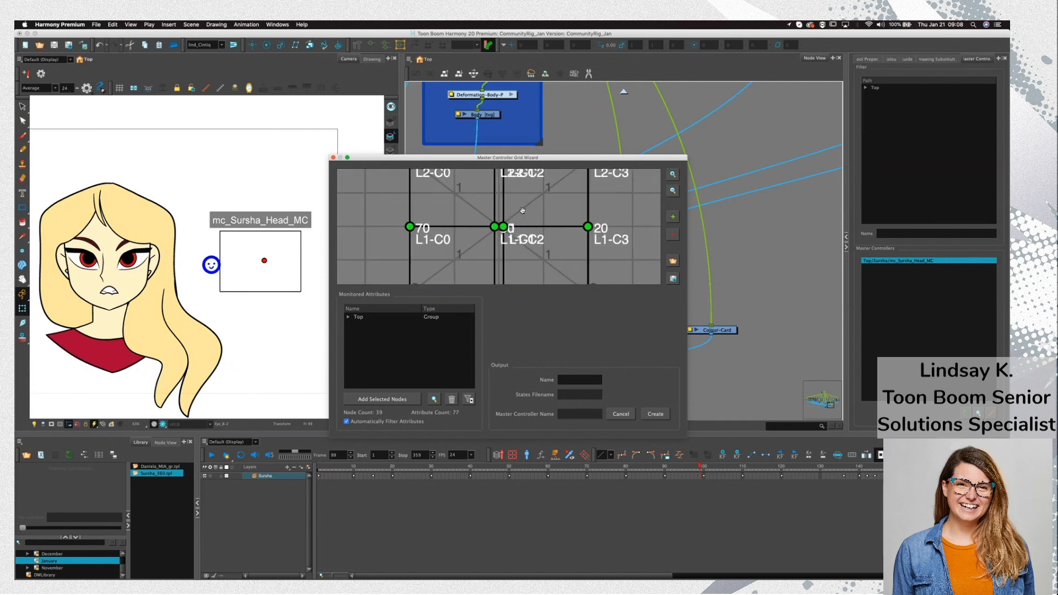
scroll(525, 198, up, 5)
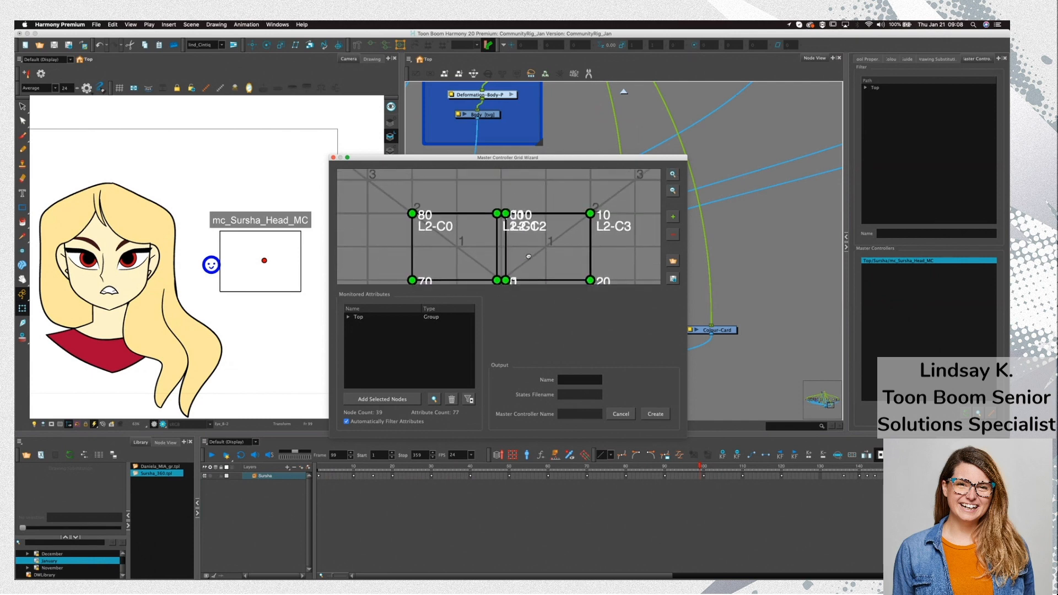
click(496, 222)
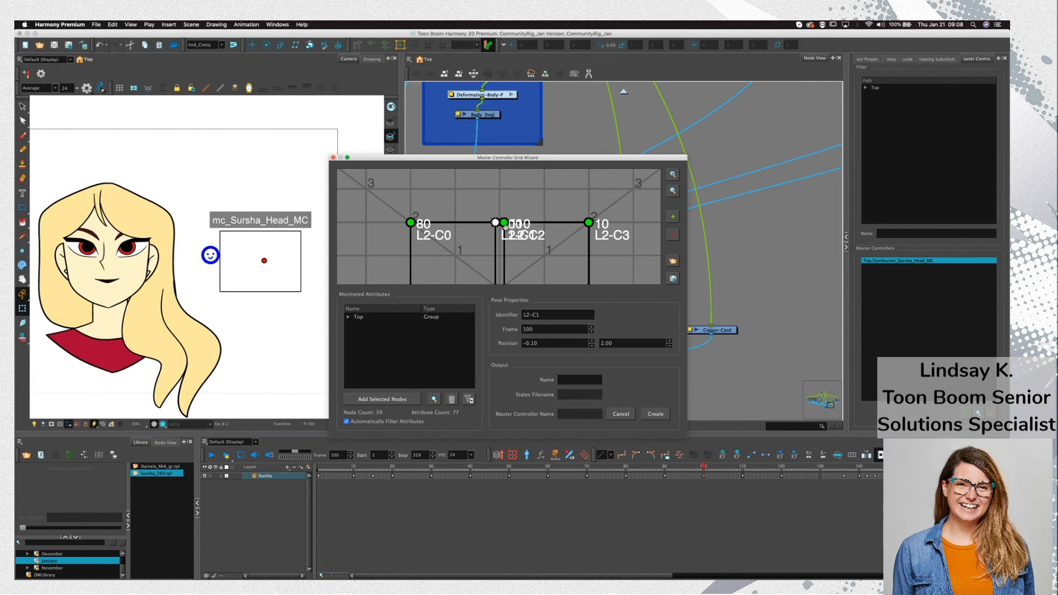
scroll(502, 222, down, 5)
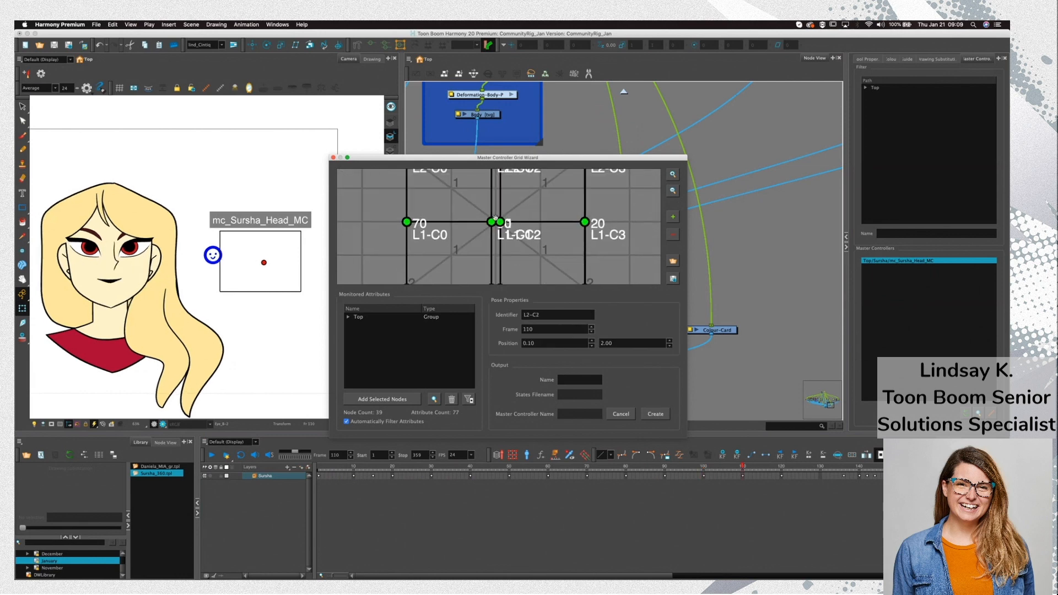
click(492, 222)
click(500, 222)
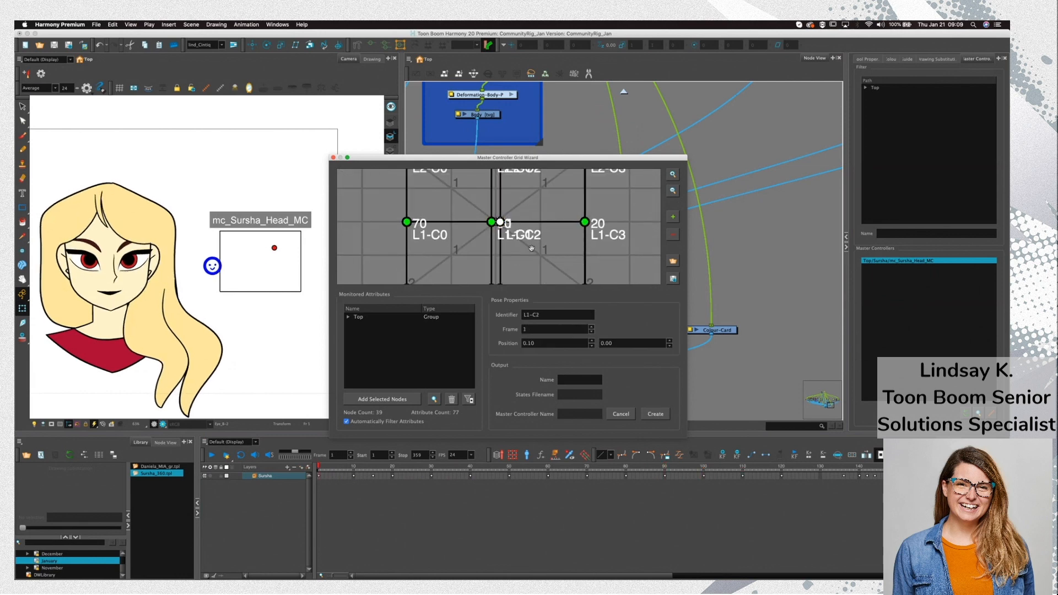
scroll(497, 227, down, 4)
click(505, 234)
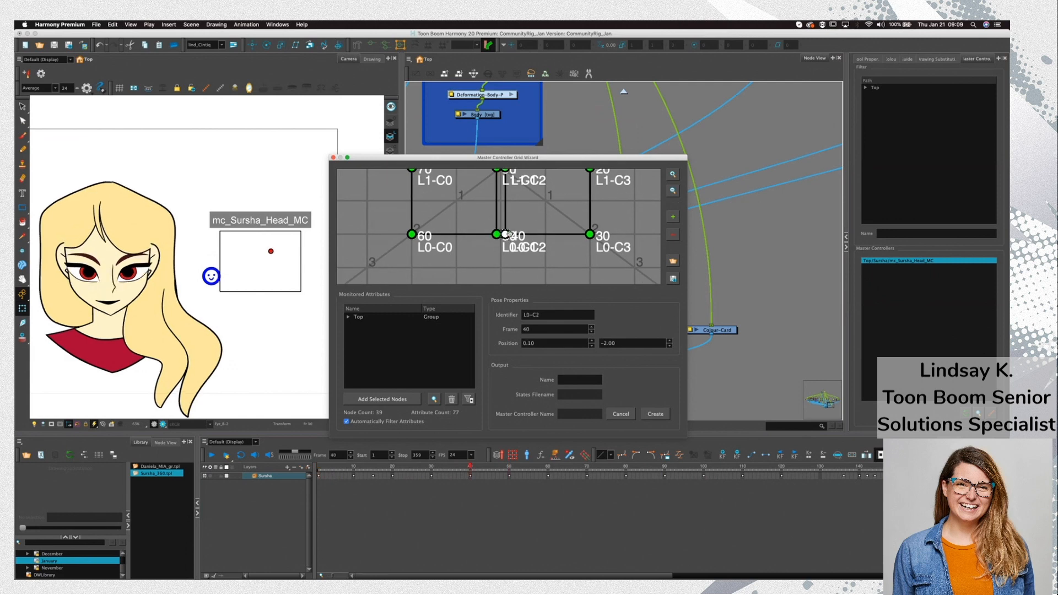
Preview the middle-row poses L1-C0 through L1-C3, and close both master controller wizards without applying anything
scroll(545, 223, up, 3)
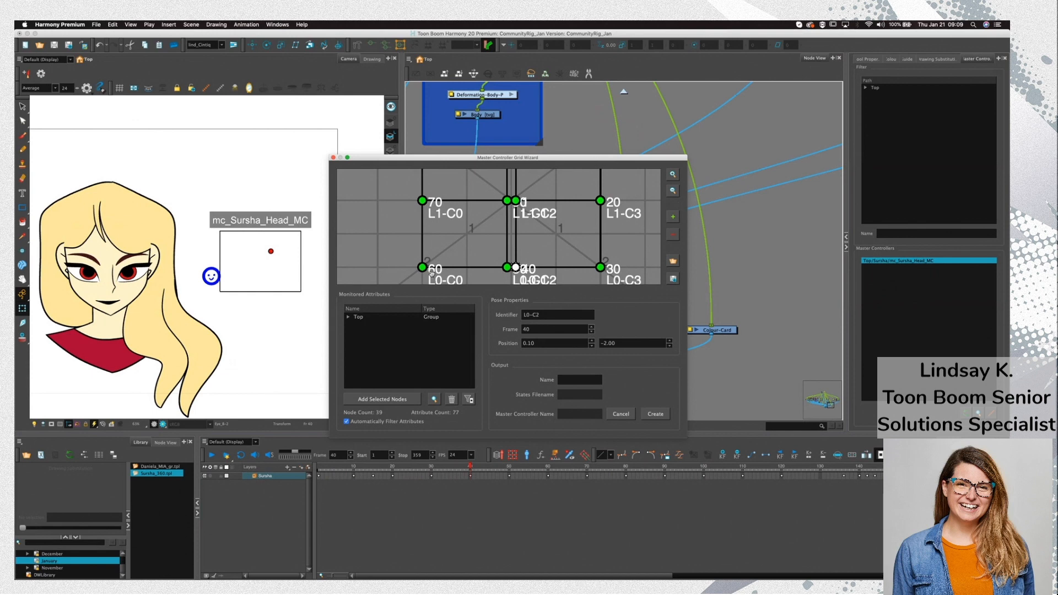
click(422, 200)
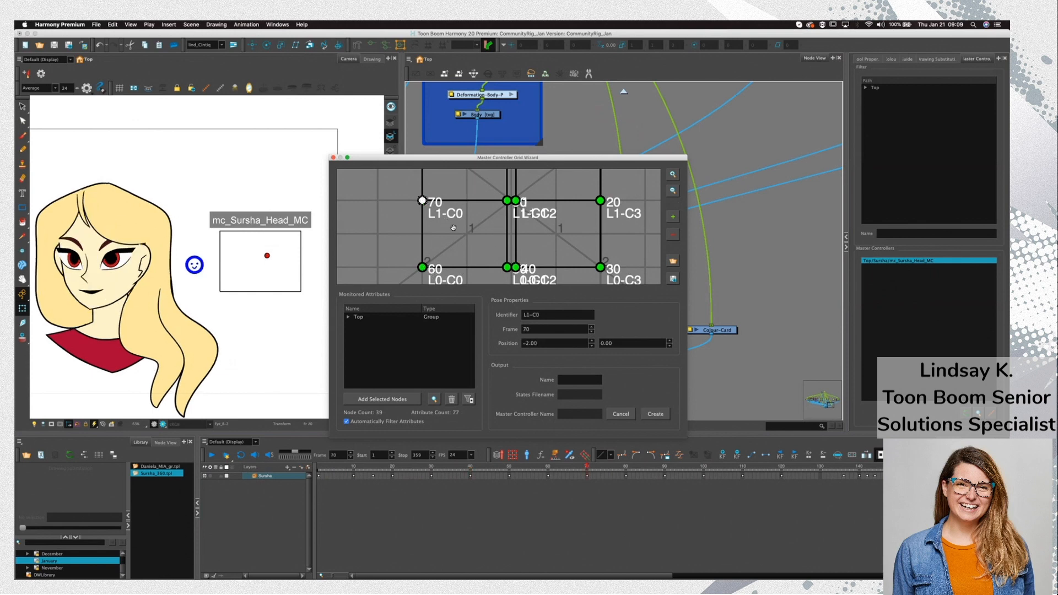
click(507, 200)
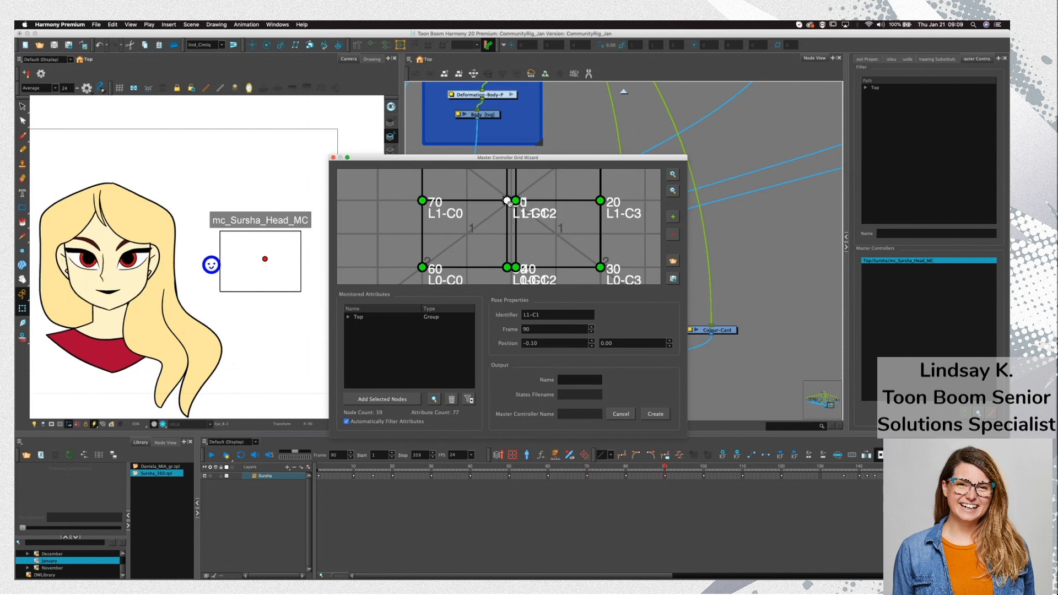
click(516, 200)
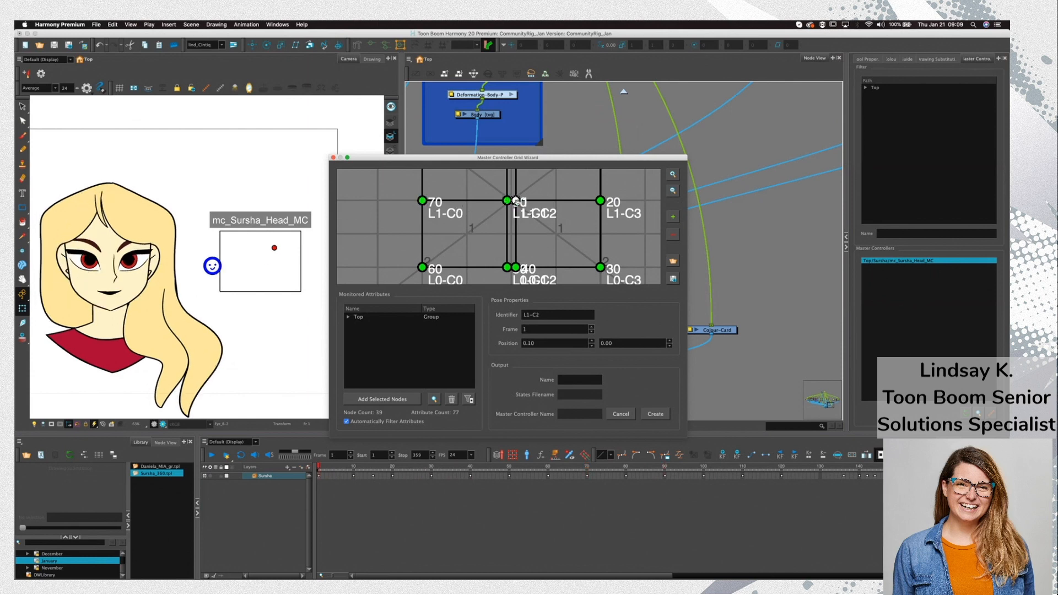
click(600, 201)
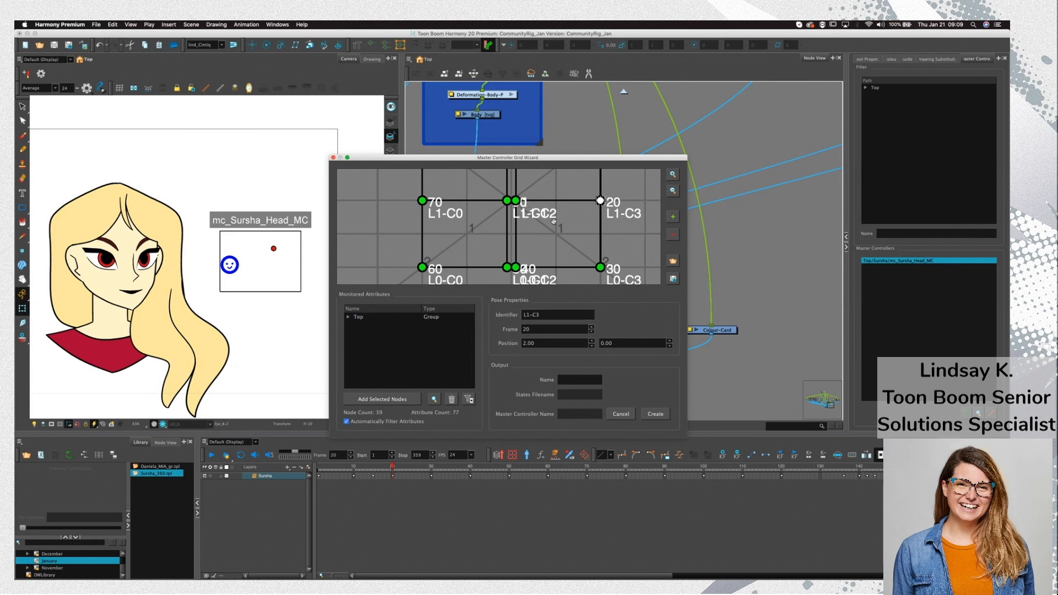
click(654, 413)
click(627, 415)
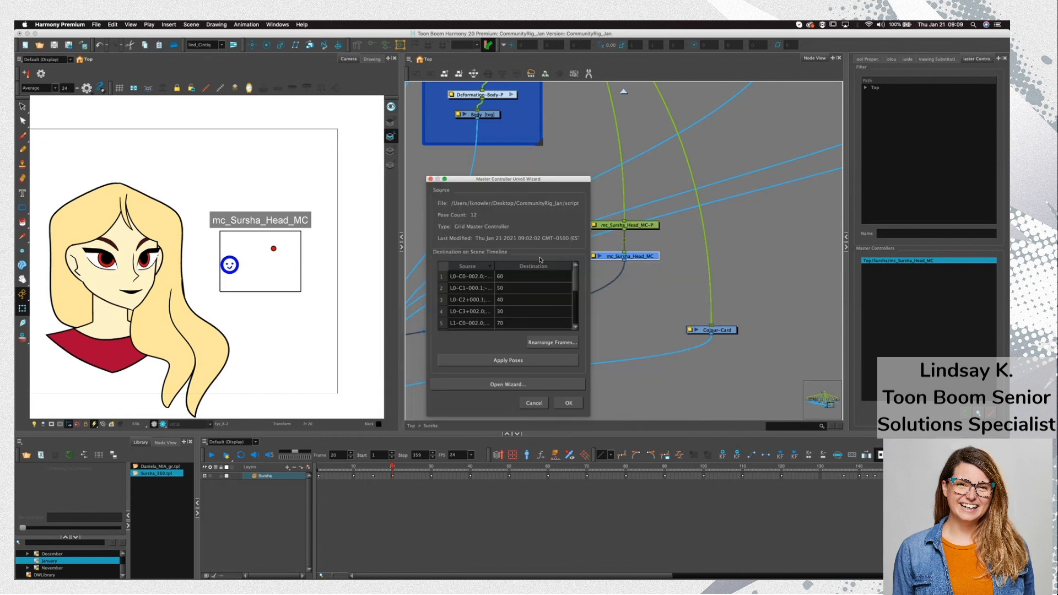
click(430, 180)
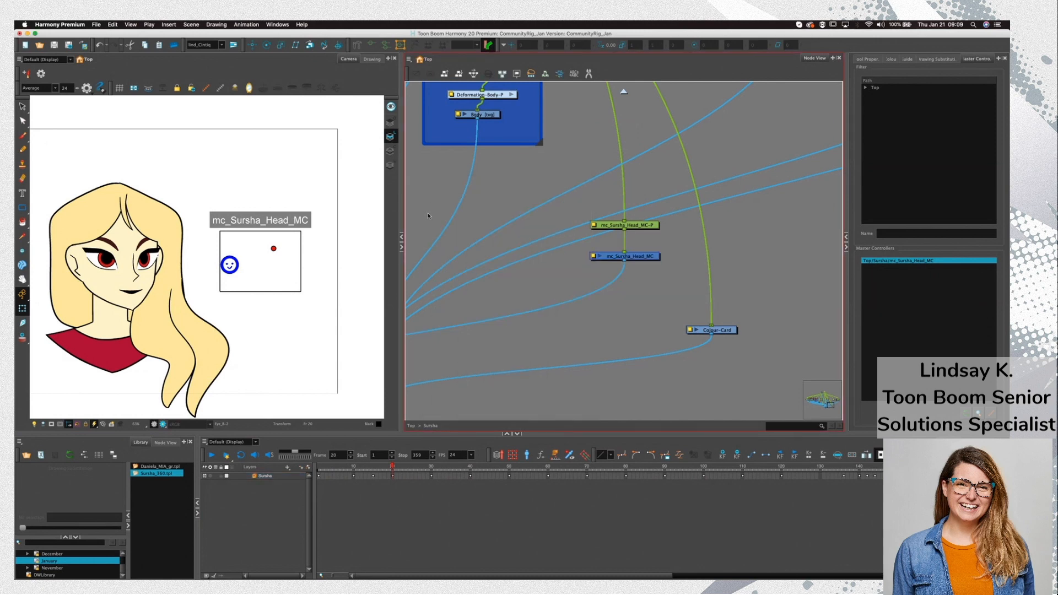
Scrub the timeline from frame 20 onward and compare the head poses at frames 90, 1 and 20
drag(413, 472, 584, 472)
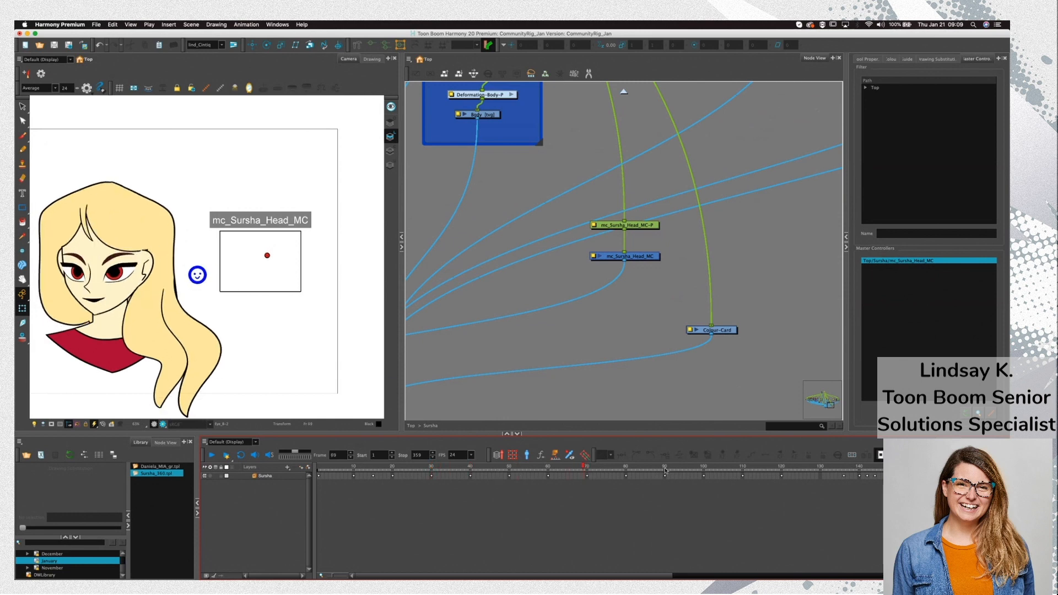
click(665, 469)
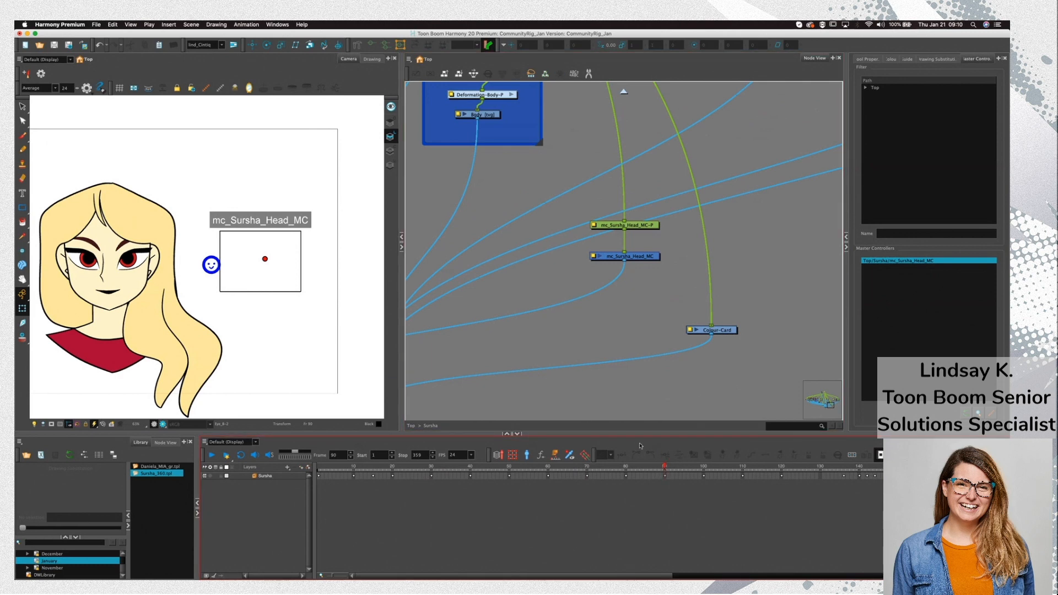
click(318, 468)
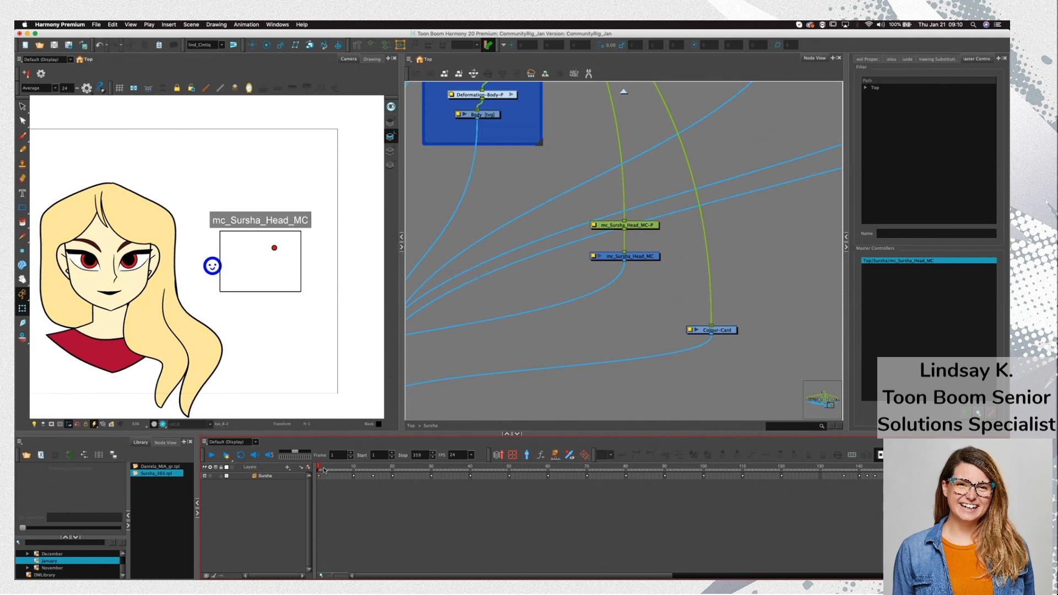
click(393, 468)
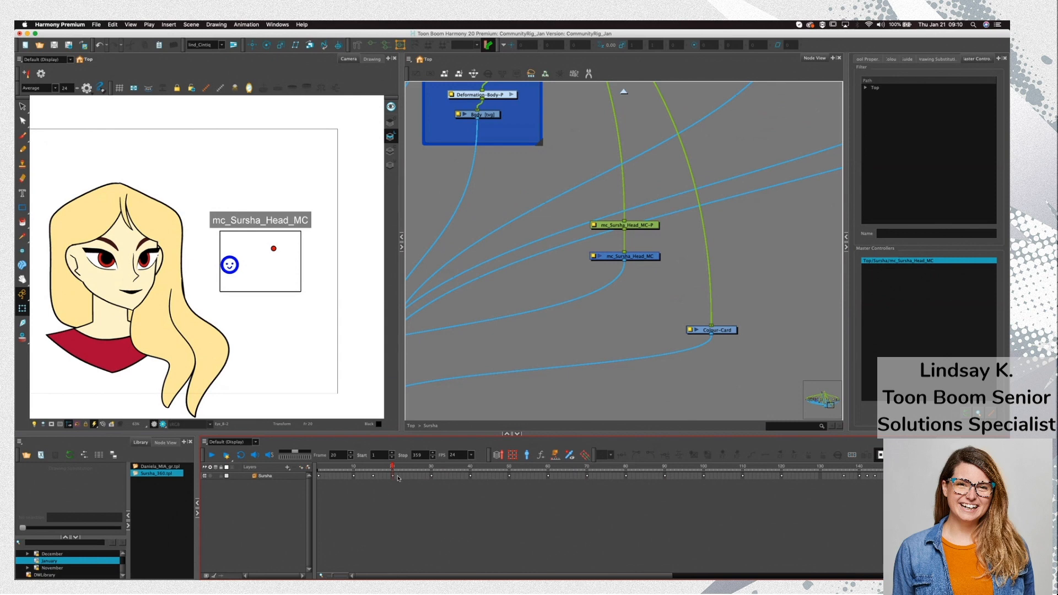
Add a red frame marker at frame 1 of the Sursha layer
click(318, 477)
right_click(319, 478)
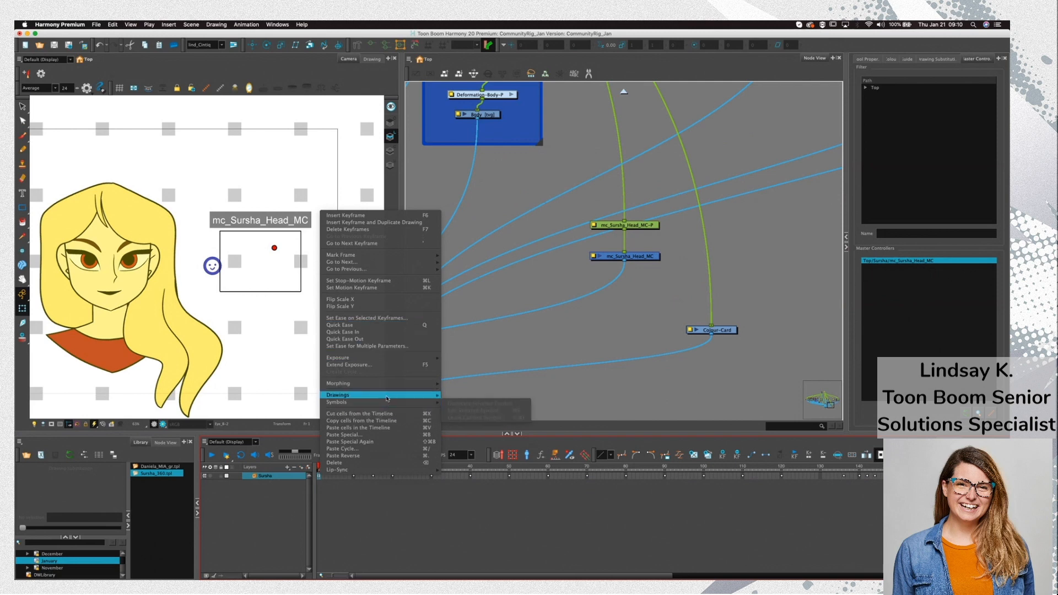
mouse_move(381, 396)
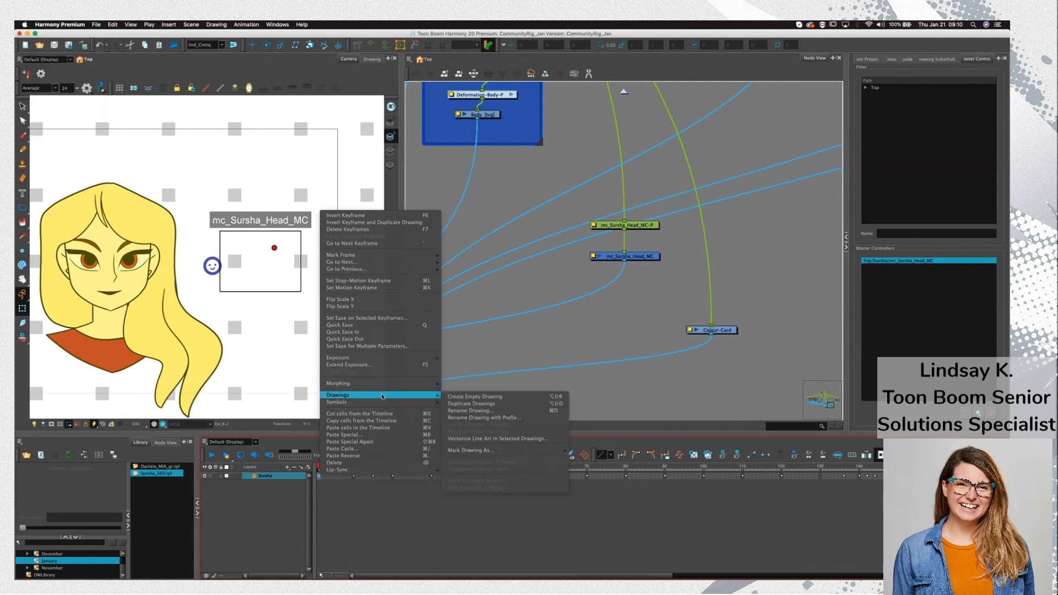
mouse_move(400, 256)
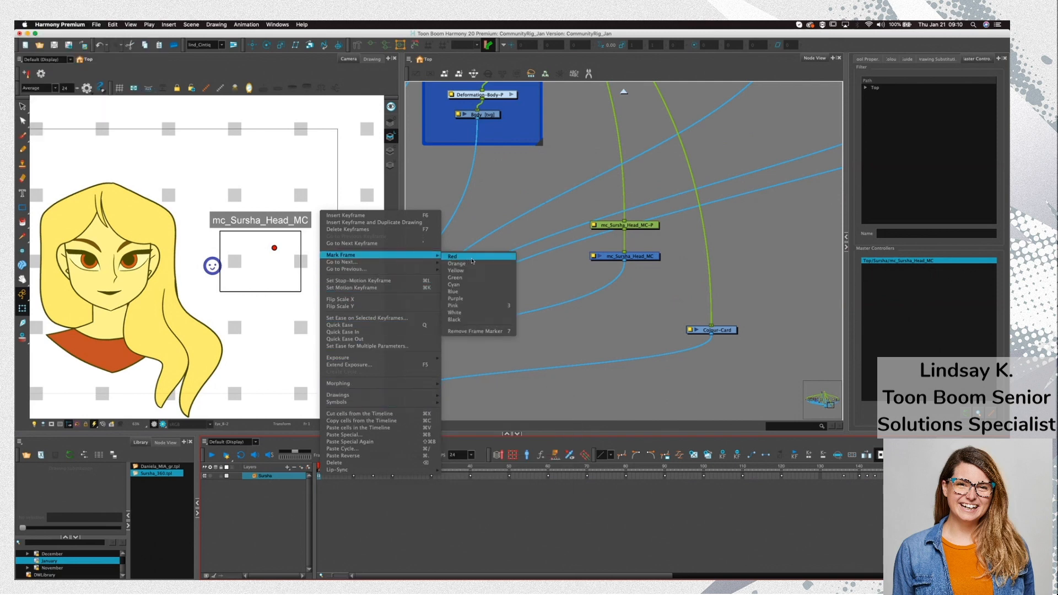
click(473, 260)
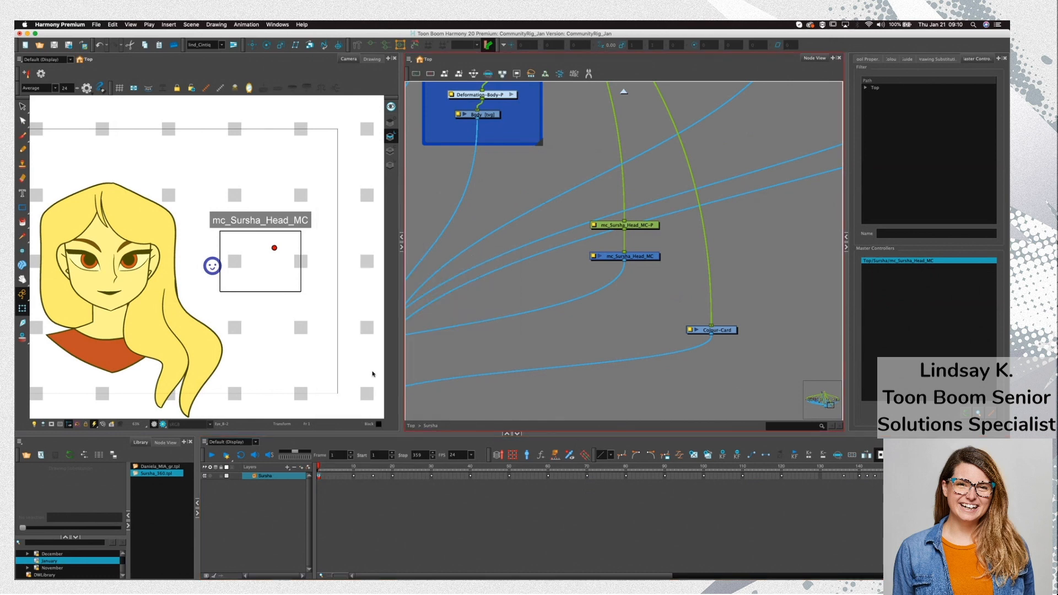
Add a red frame marker at frame 20 of the Sursha layer
click(391, 478)
right_click(393, 476)
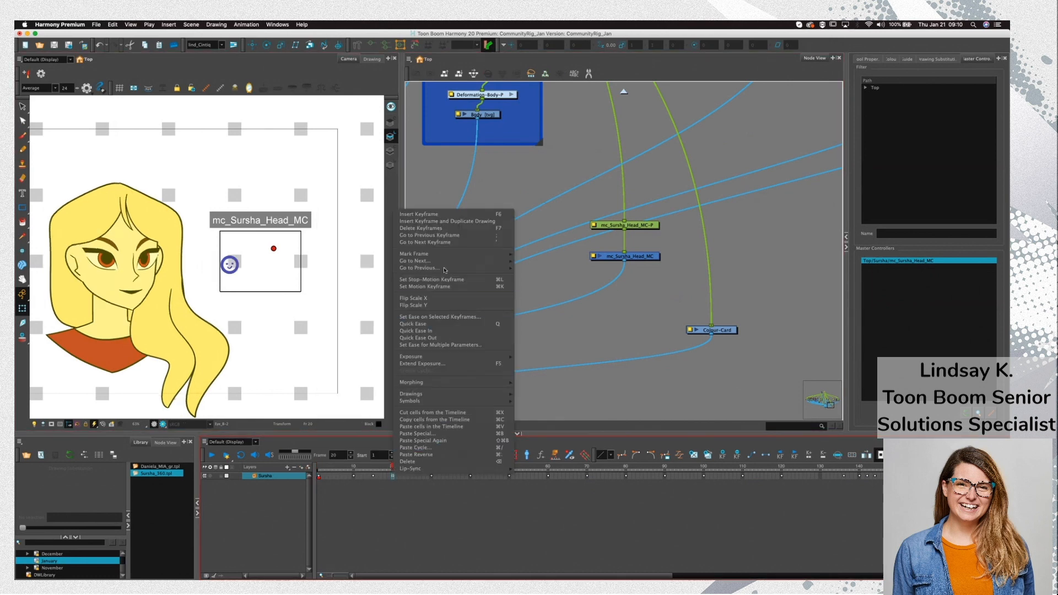
mouse_move(436, 254)
click(529, 257)
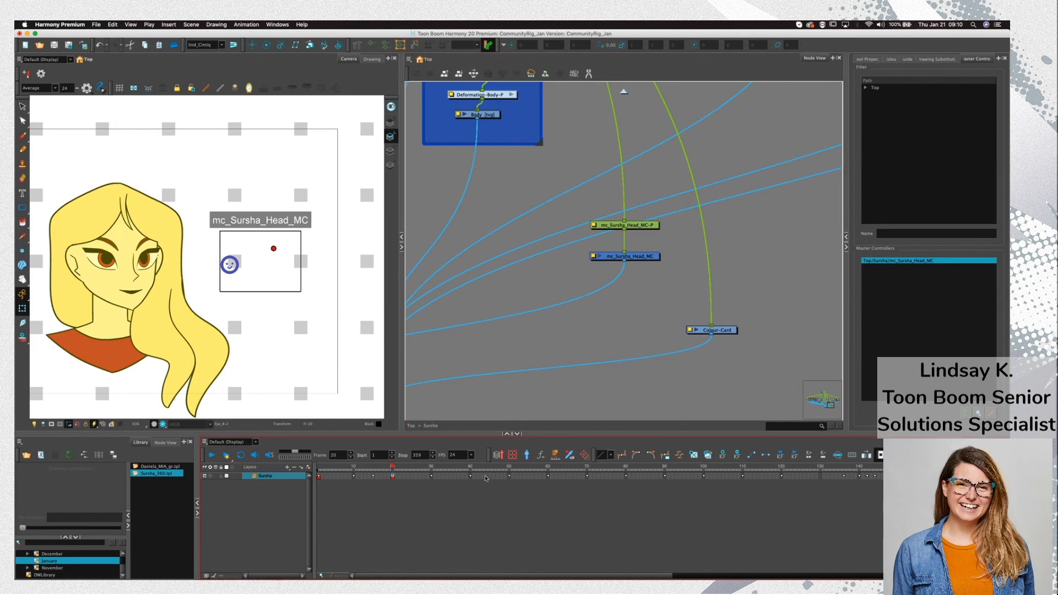
Add a red frame marker at frame 70 of the Sursha layer
click(587, 476)
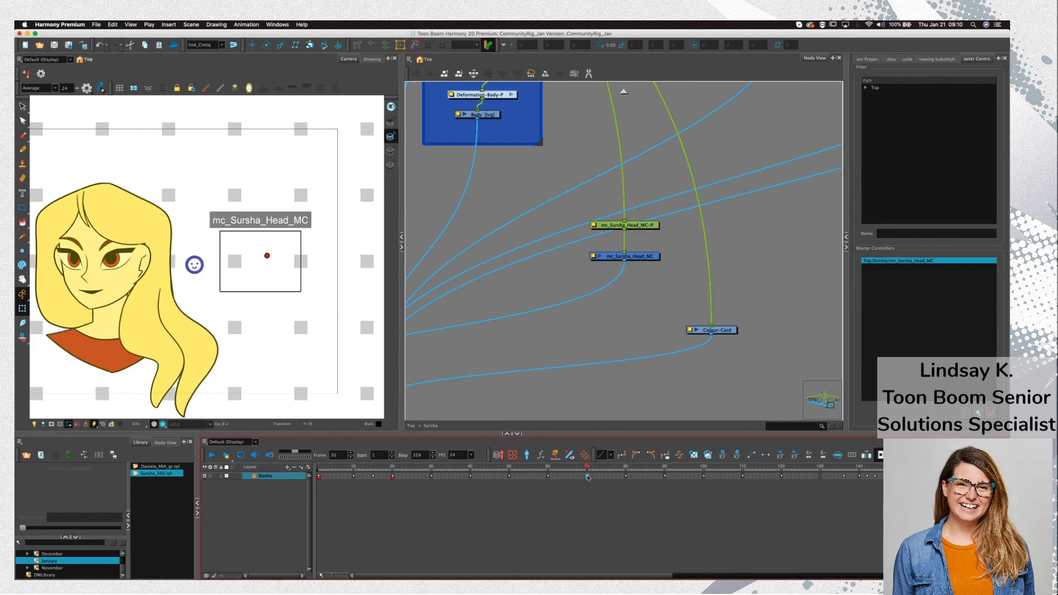
right_click(587, 476)
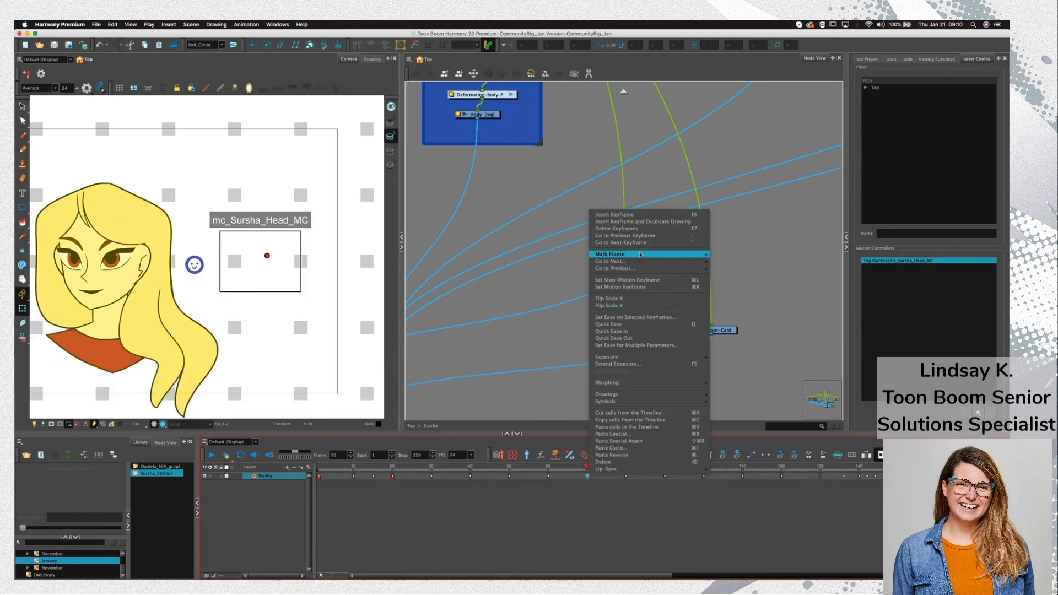
mouse_move(689, 254)
click(736, 257)
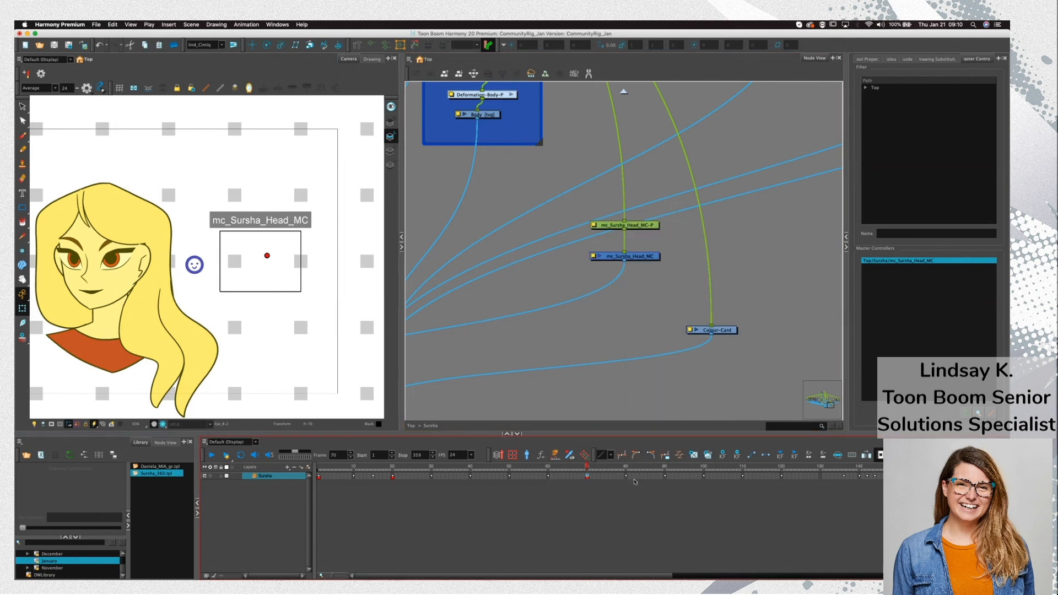
Add a red frame marker at frame 90 of the Sursha layer
click(666, 477)
right_click(665, 477)
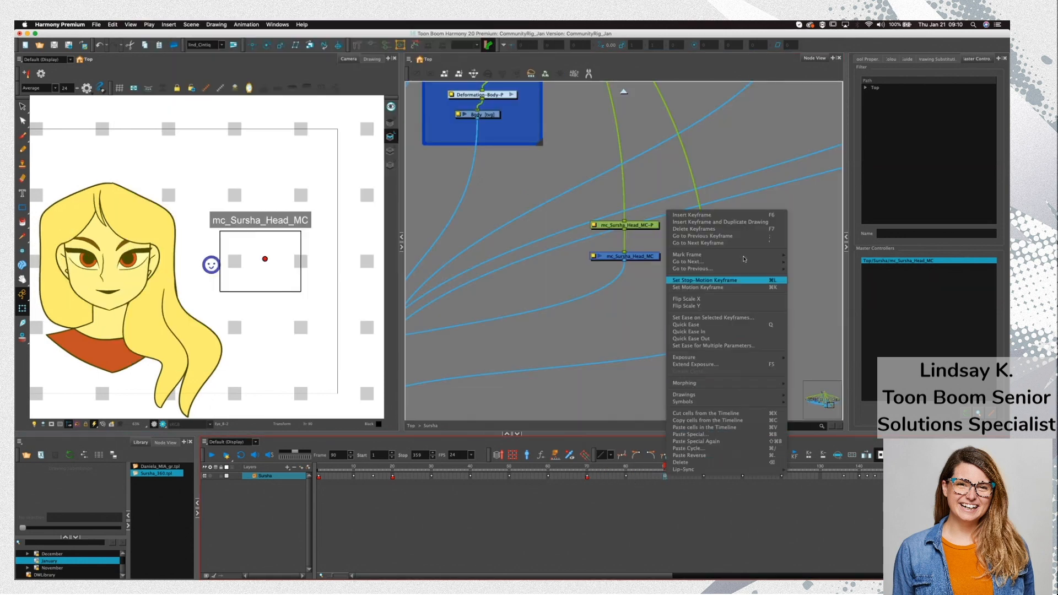
mouse_move(734, 256)
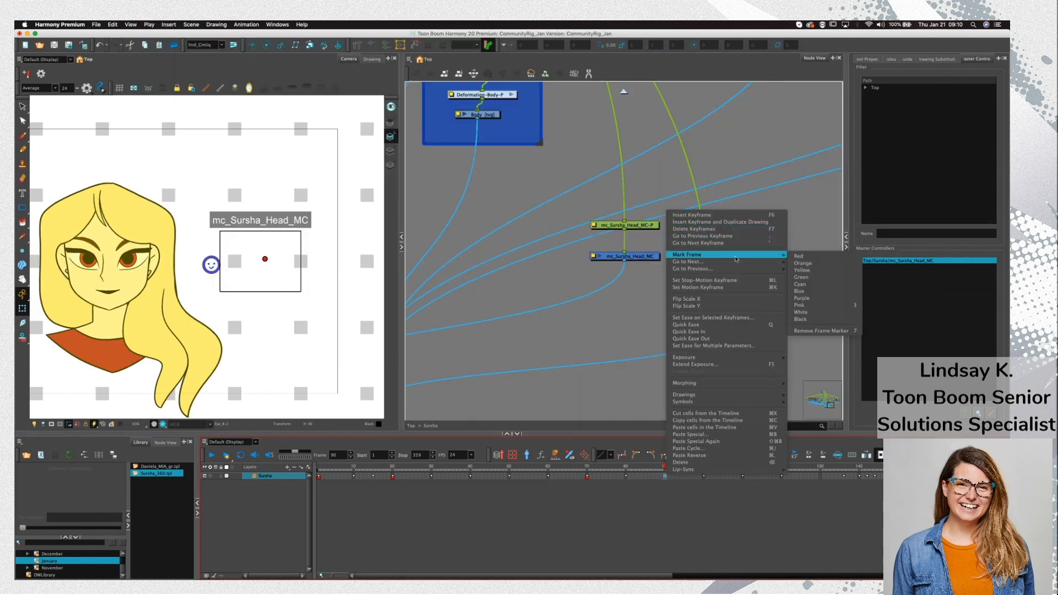
click(798, 256)
Compare the head poses at marked frames 20, 70 and 90, and return to frame 20
click(373, 476)
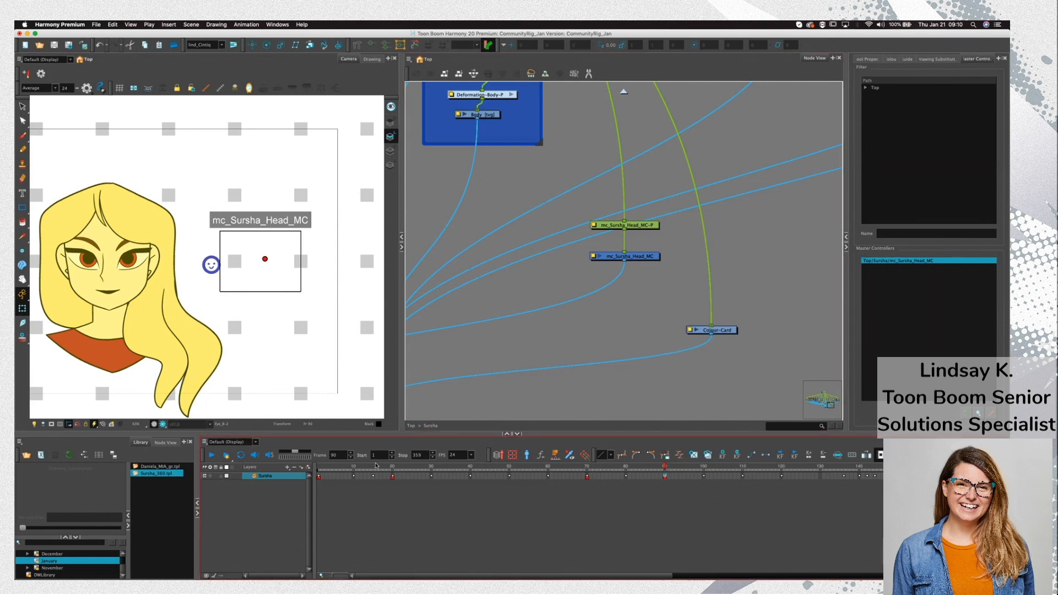
click(393, 476)
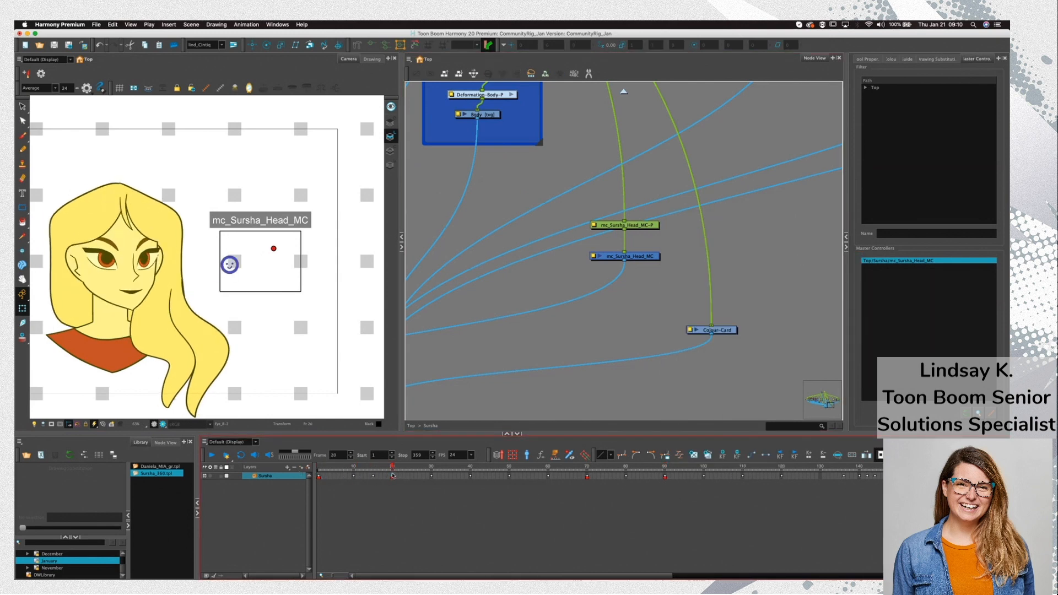
click(587, 472)
click(664, 473)
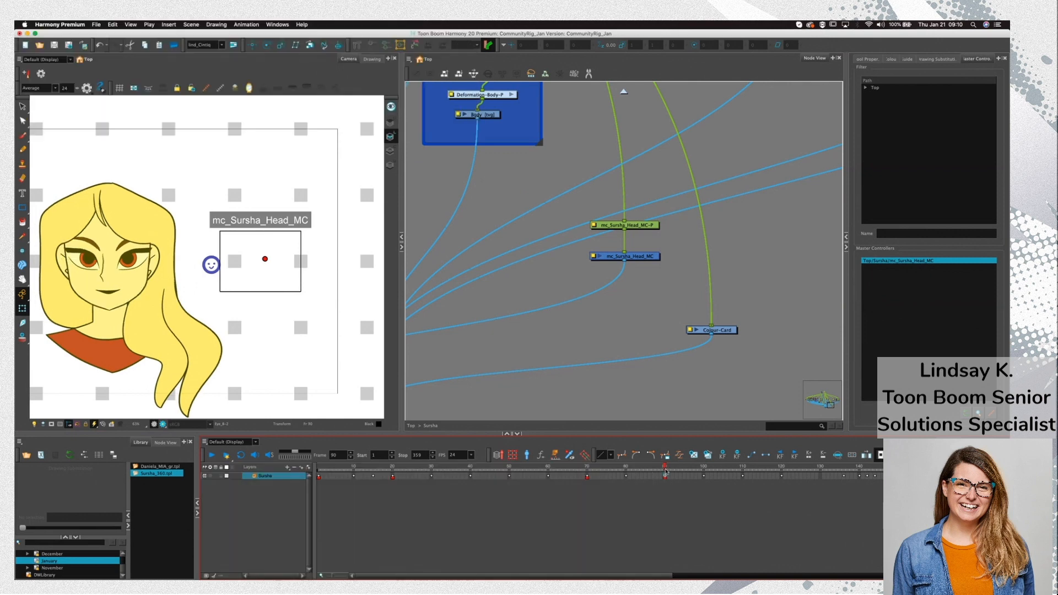
drag(648, 469, 393, 471)
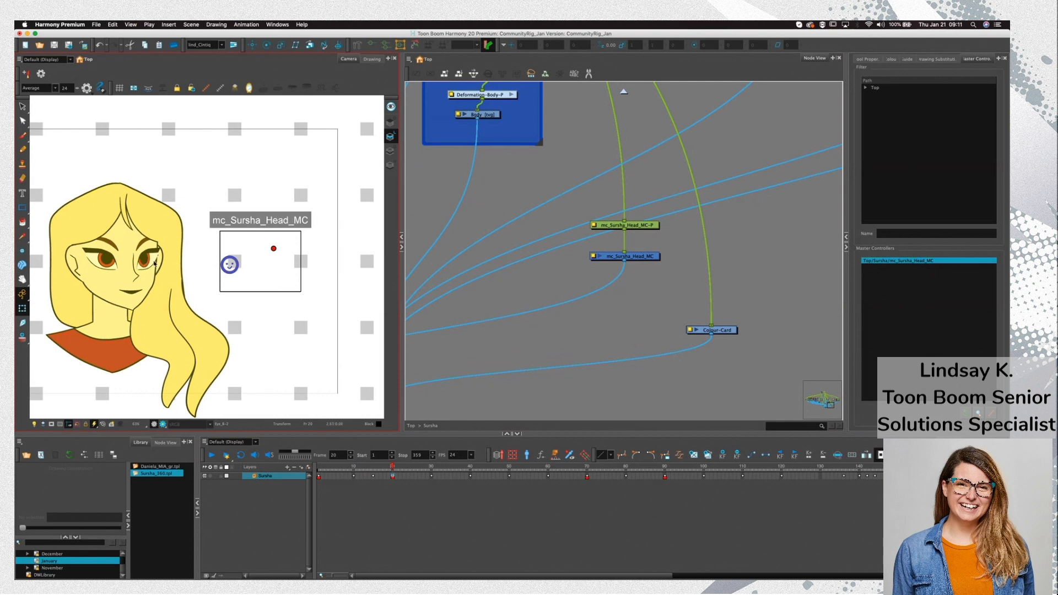
Select the Eye_B-P peg of the far eye at frame 20 and locate its Eye B group in the node network
click(153, 262)
key(b)
key(b)
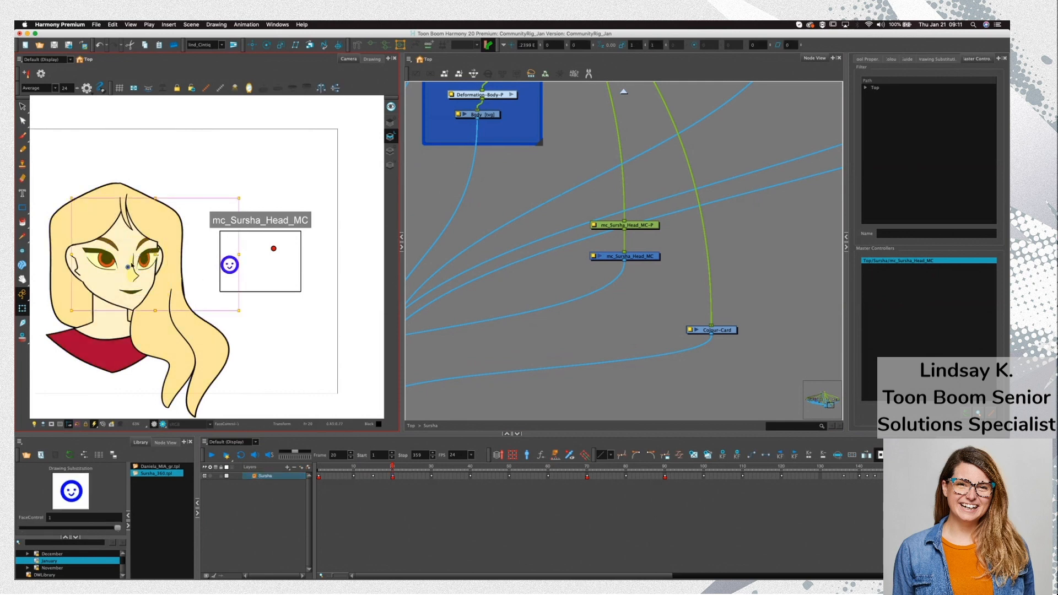
key(o)
drag(550, 341, 620, 257)
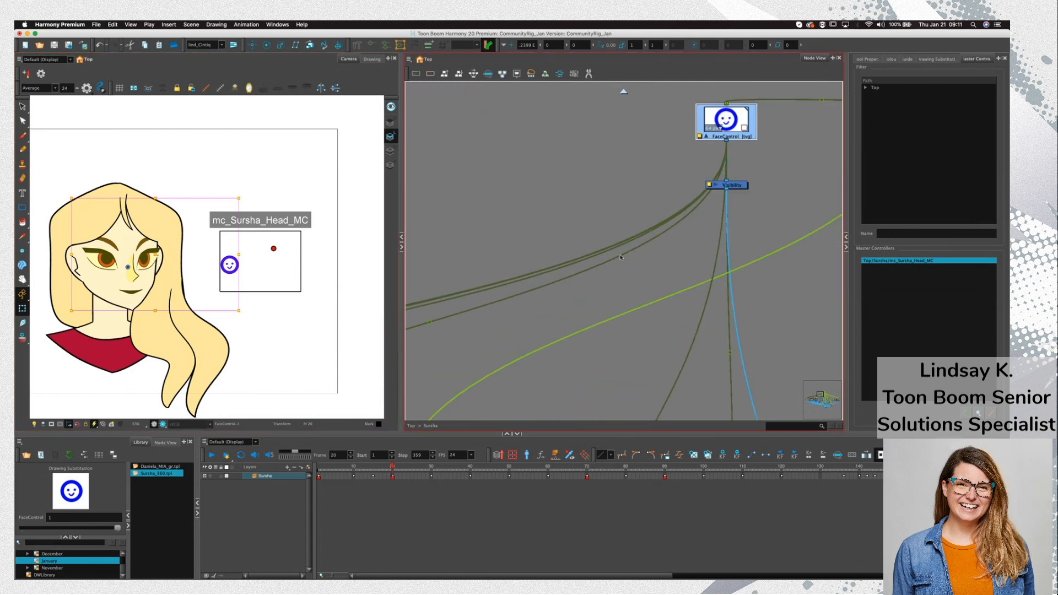
key(shift+b)
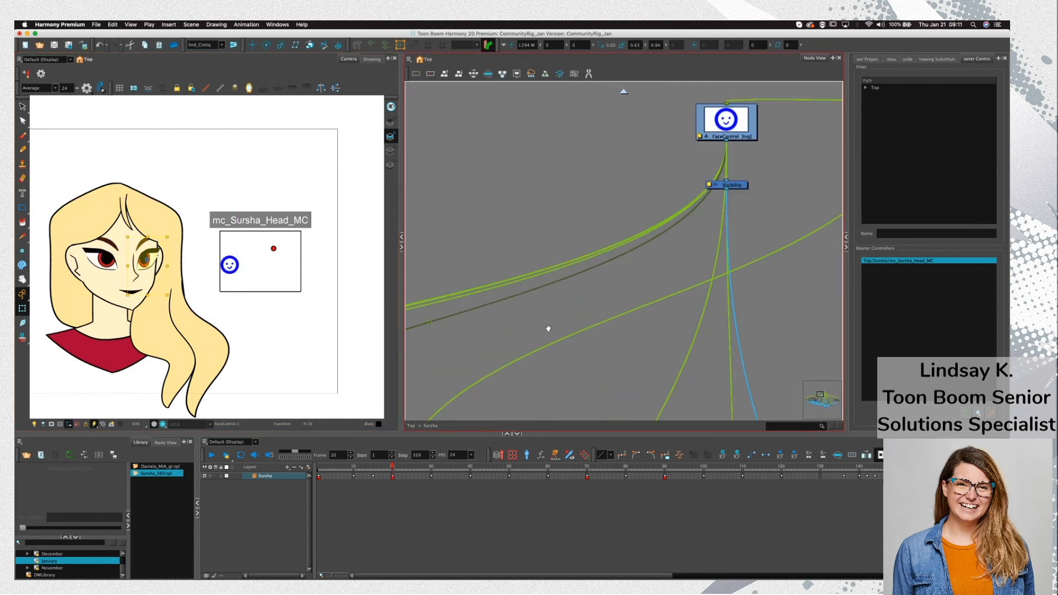
drag(547, 326, 630, 246)
scroll(528, 320, down, 4)
drag(412, 341, 588, 239)
scroll(569, 277, up, 4)
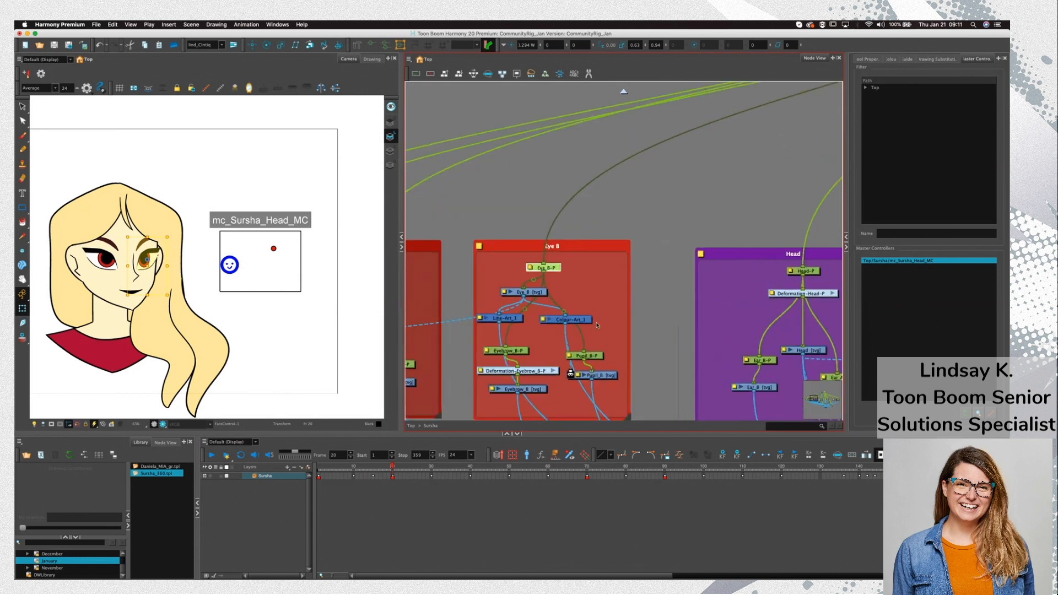
drag(569, 335, 586, 246)
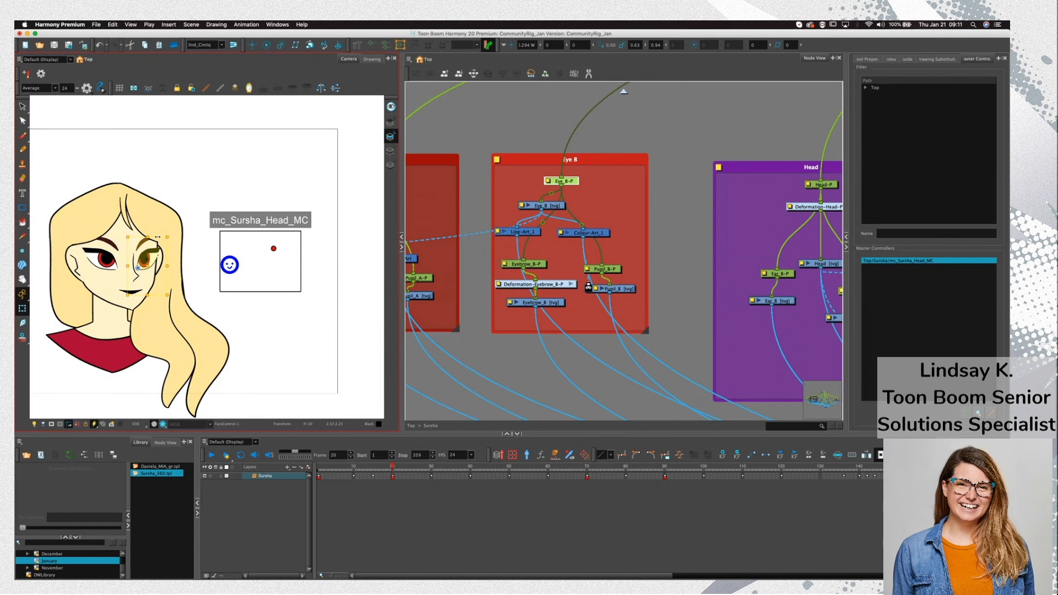
Adjust the shape of the far eye slightly at frame 20, tilt its Eyebrow_B drawing, and deselect
drag(157, 237, 152, 237)
click(139, 242)
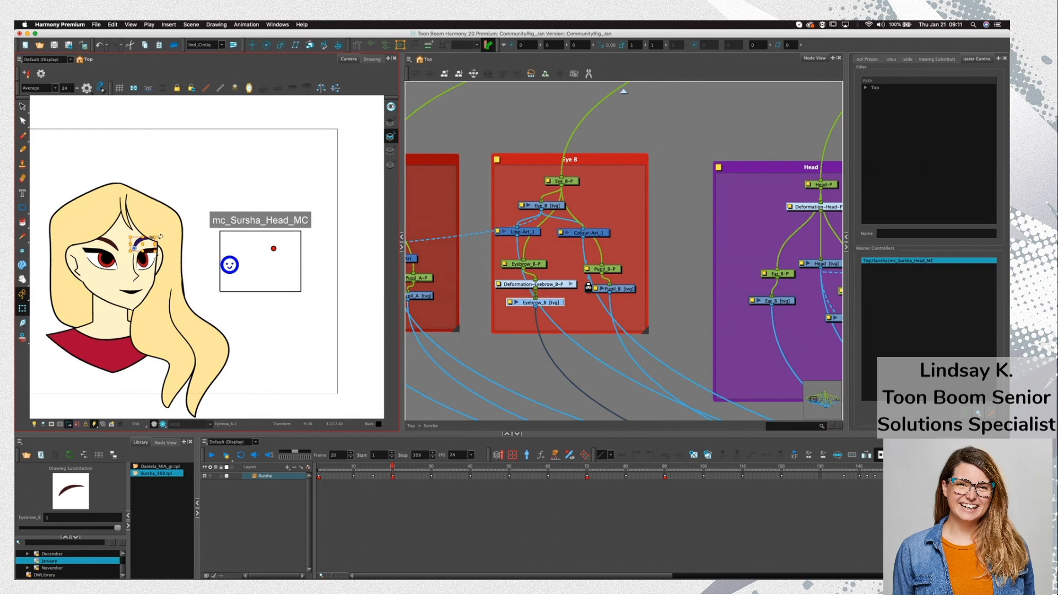
drag(160, 236, 147, 238)
click(457, 372)
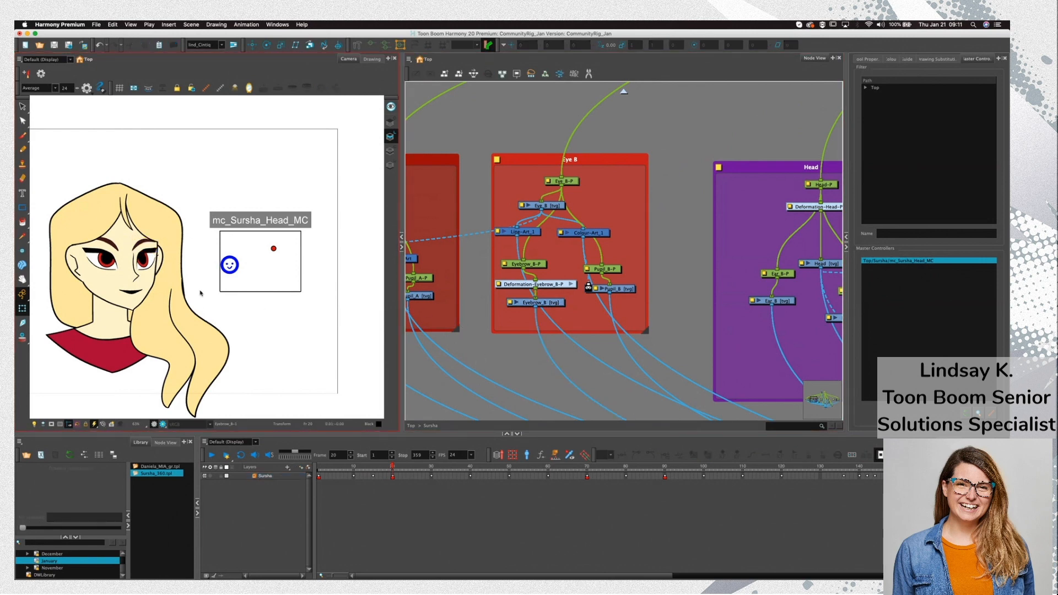
Check the adjusted eye and eyebrow by comparing frame 1 with the turn leading to frame 20
click(356, 478)
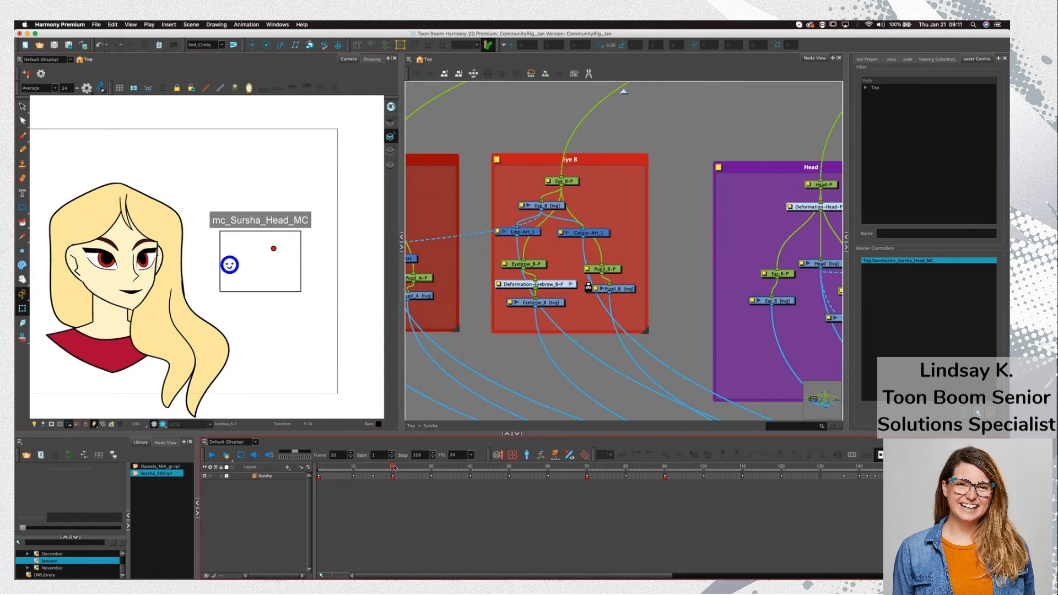
click(319, 468)
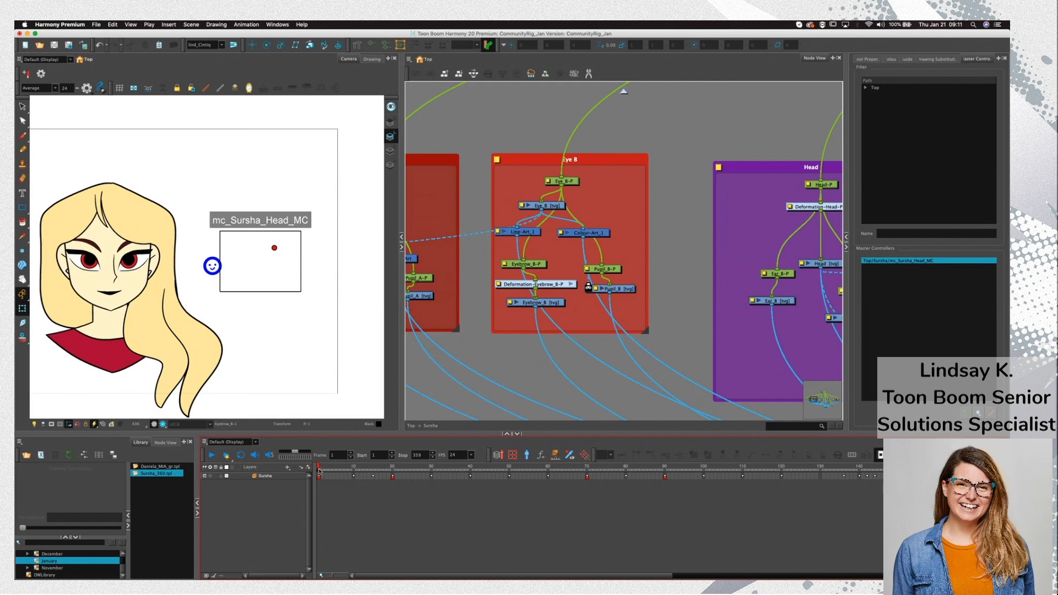
click(390, 470)
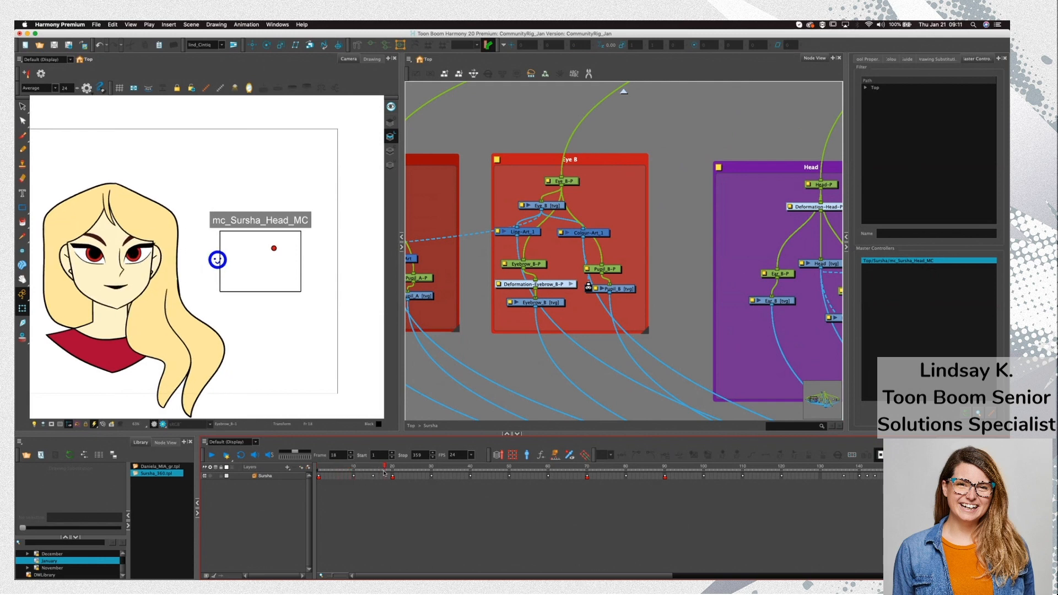
drag(391, 472, 393, 472)
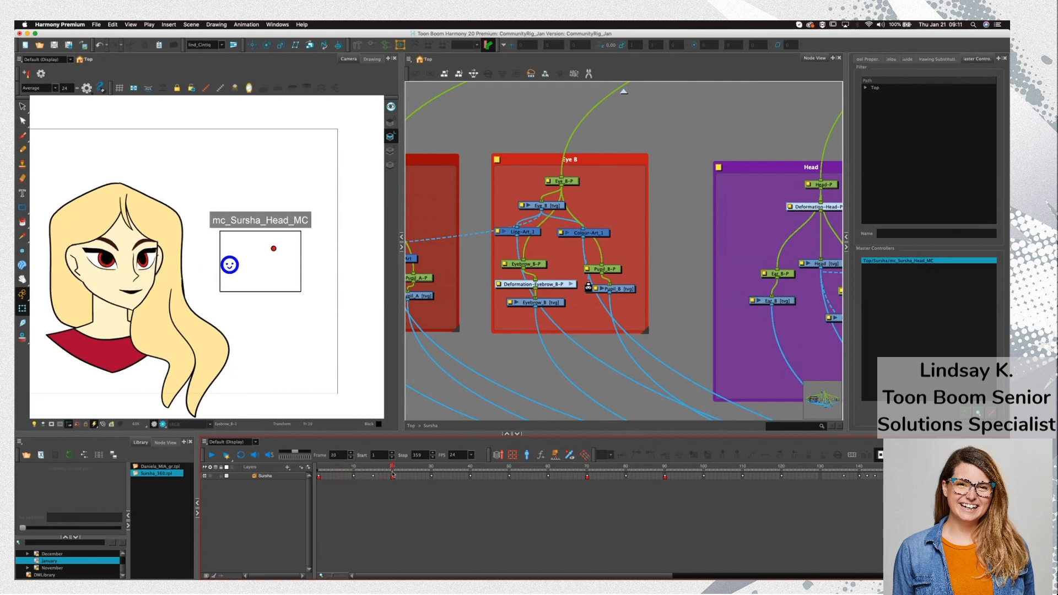
At frame 70, adjust the far eye through the Eye_A-P peg and tilt its Eyebrow_A drawing
click(587, 468)
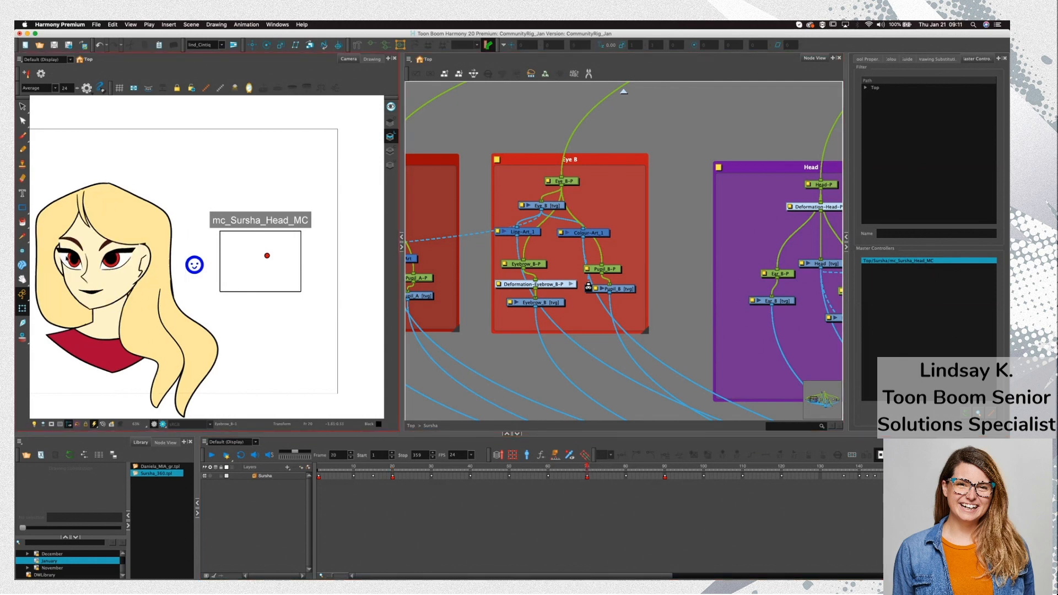
click(71, 261)
key(b)
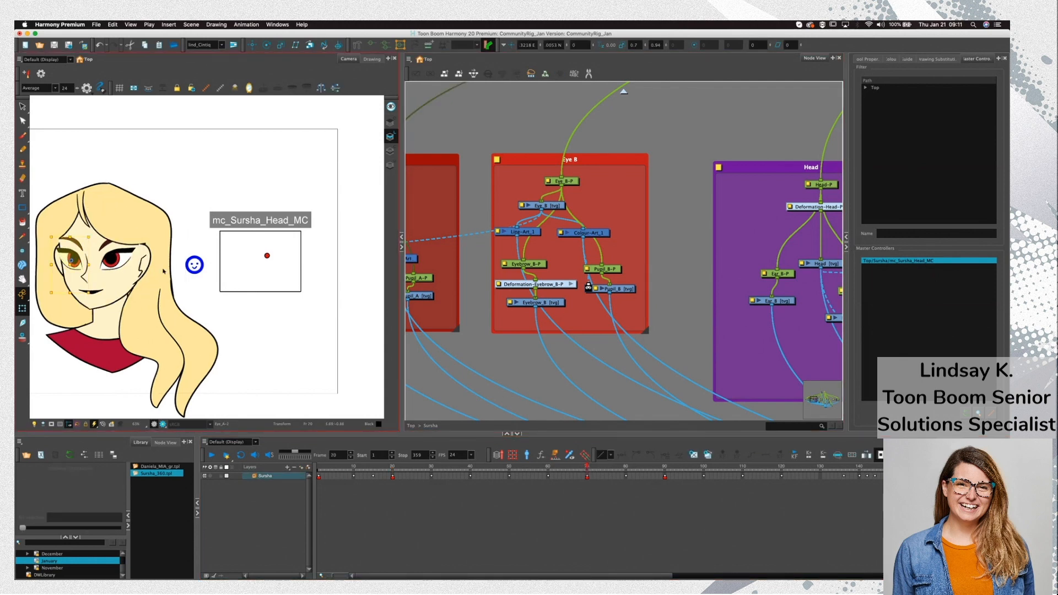
drag(458, 308, 669, 323)
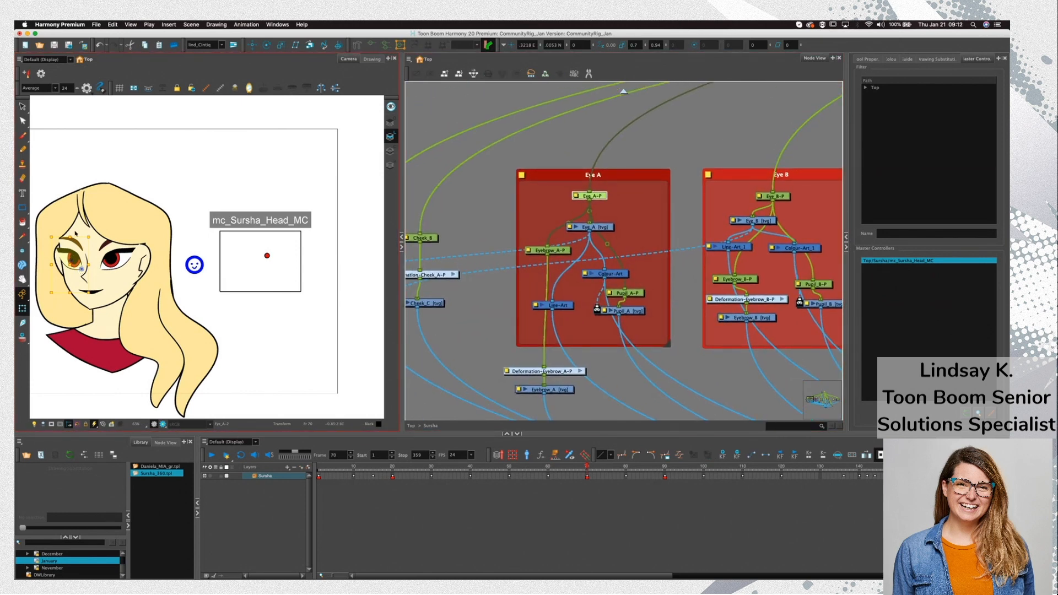
drag(61, 238, 59, 249)
click(83, 244)
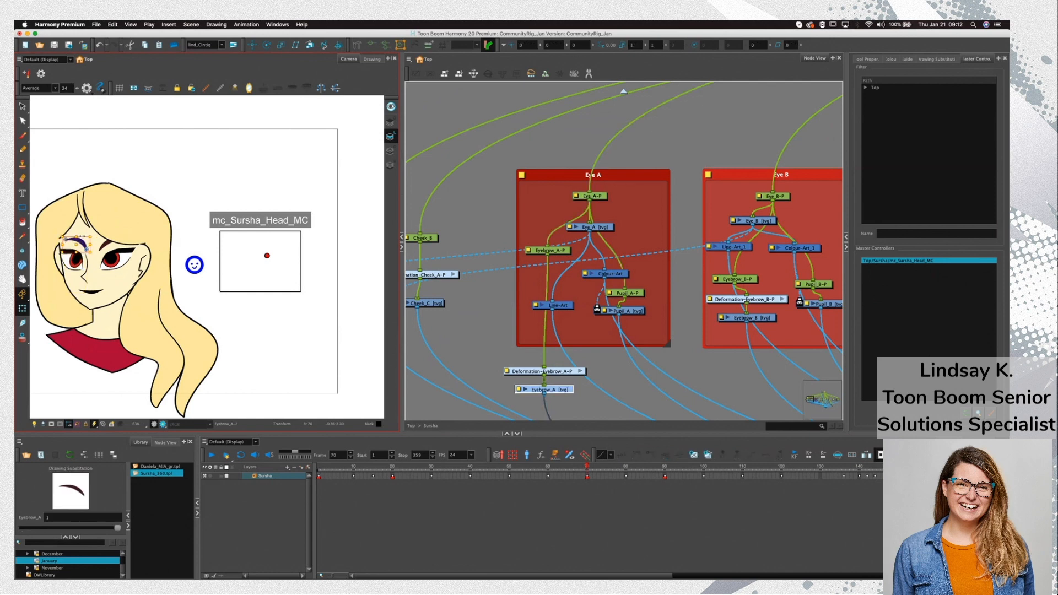
drag(61, 233, 64, 241)
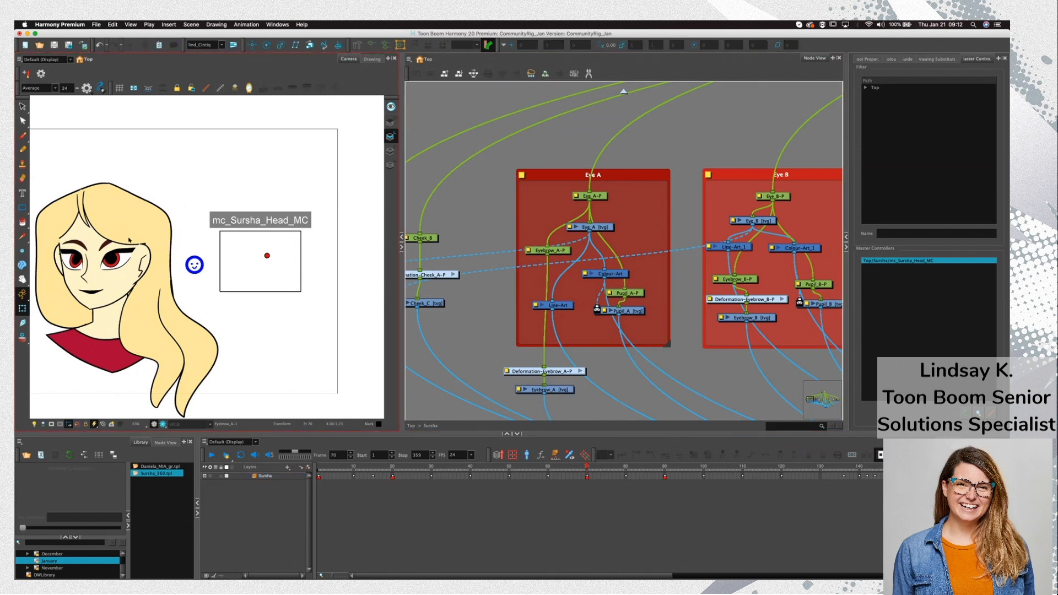
Examine up close how the bangs meet the Ear_B drawing and the hairline at frame 70
click(111, 211)
click(141, 254)
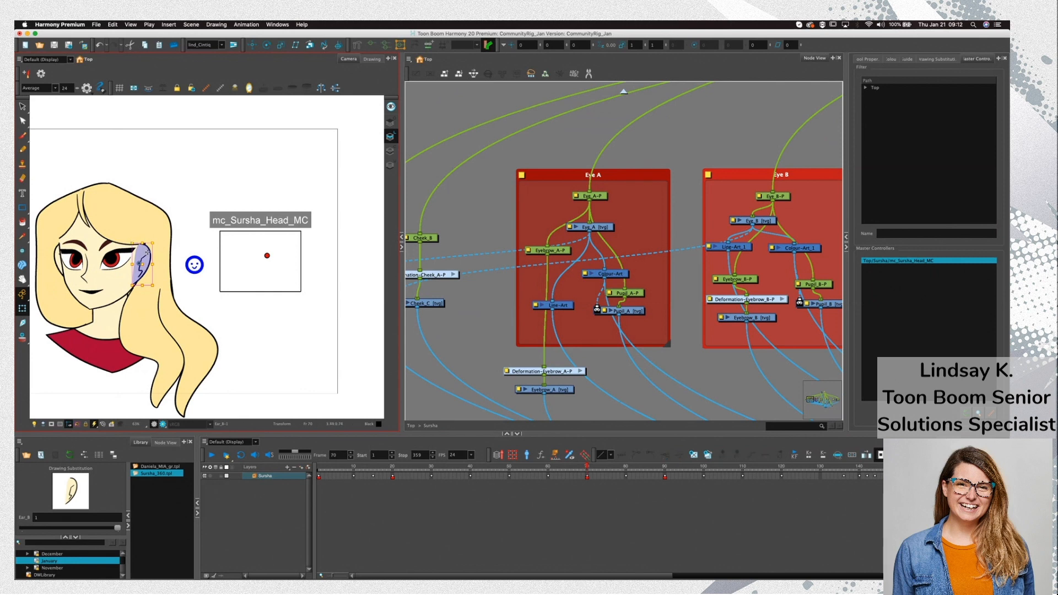
key(2)
key(2)
key(2)
drag(128, 248, 251, 206)
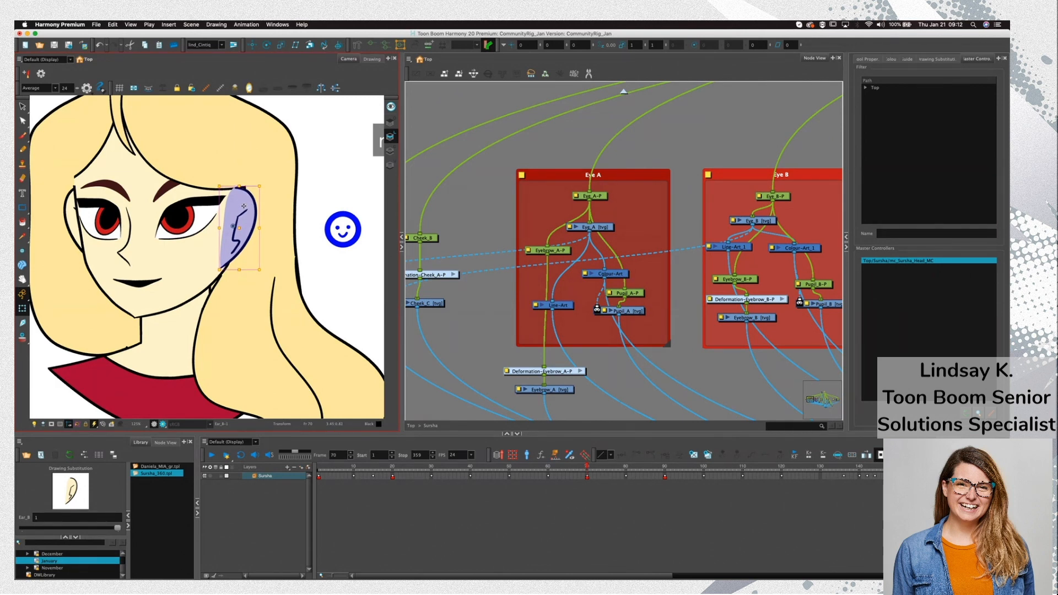
click(227, 169)
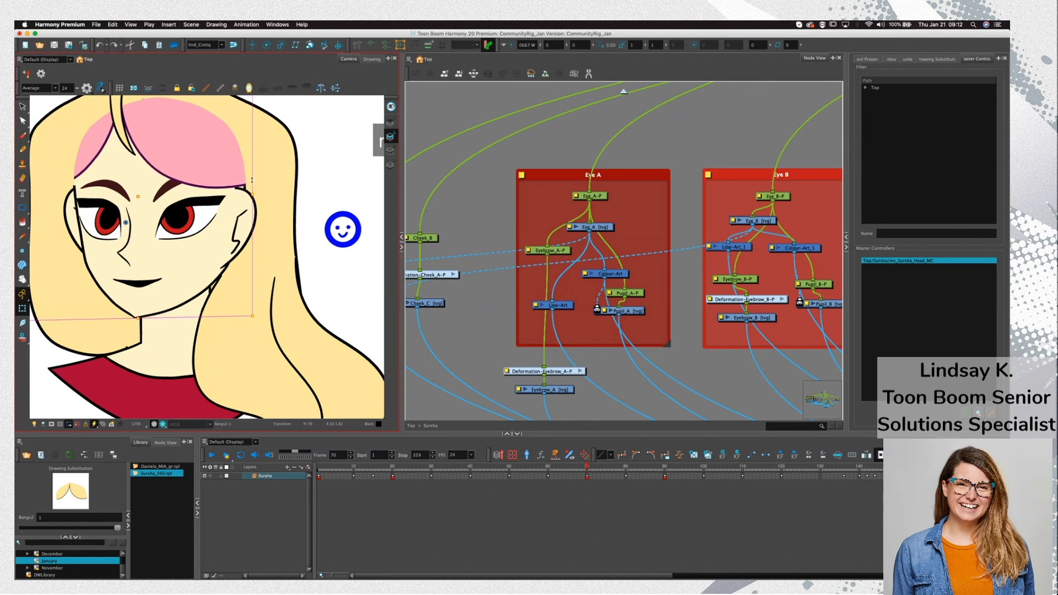
click(376, 279)
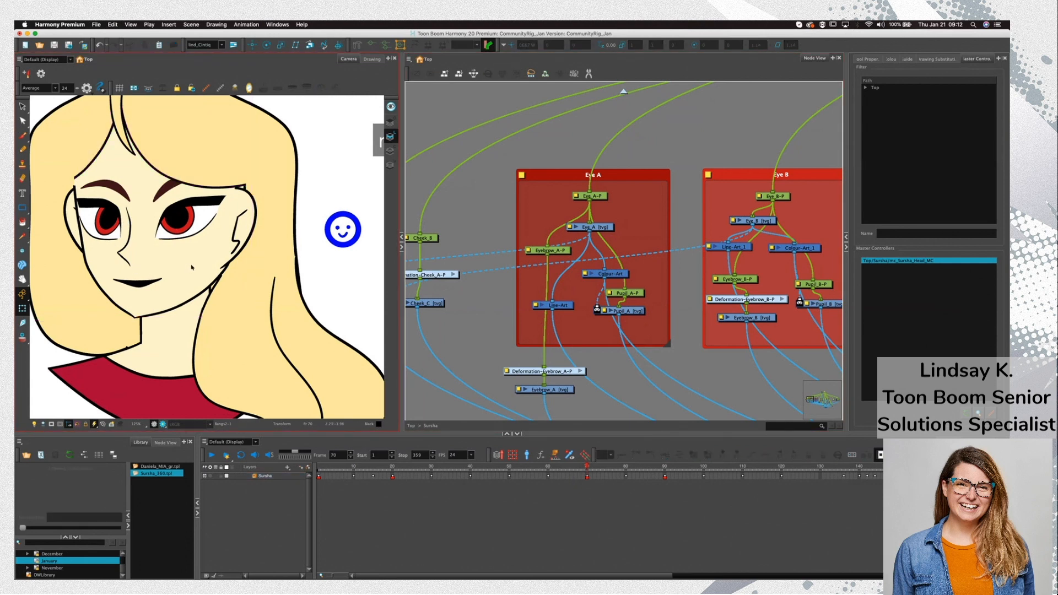
scroll(190, 267, down, 3)
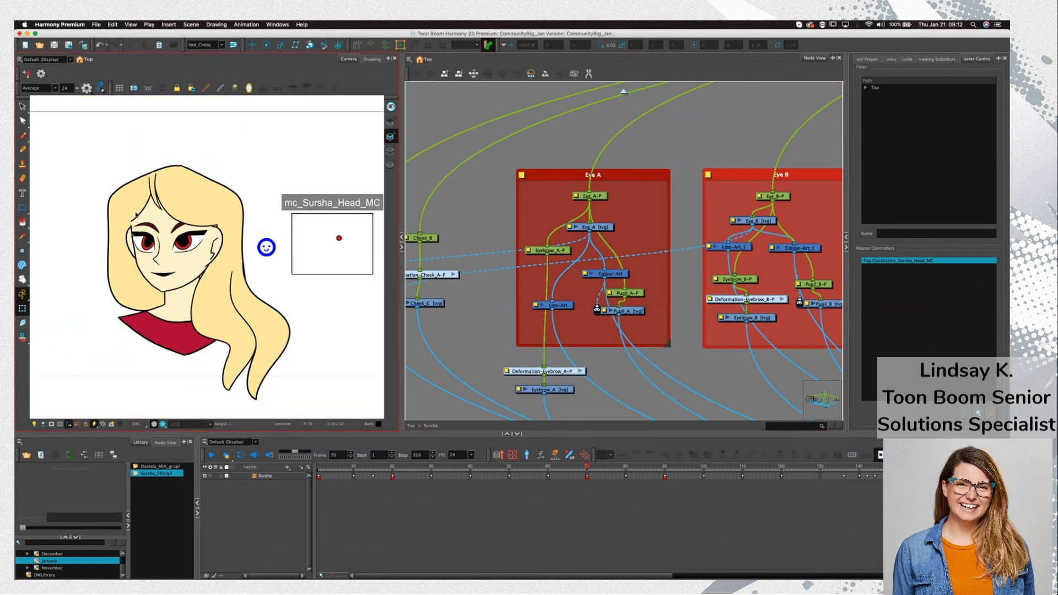
click(136, 215)
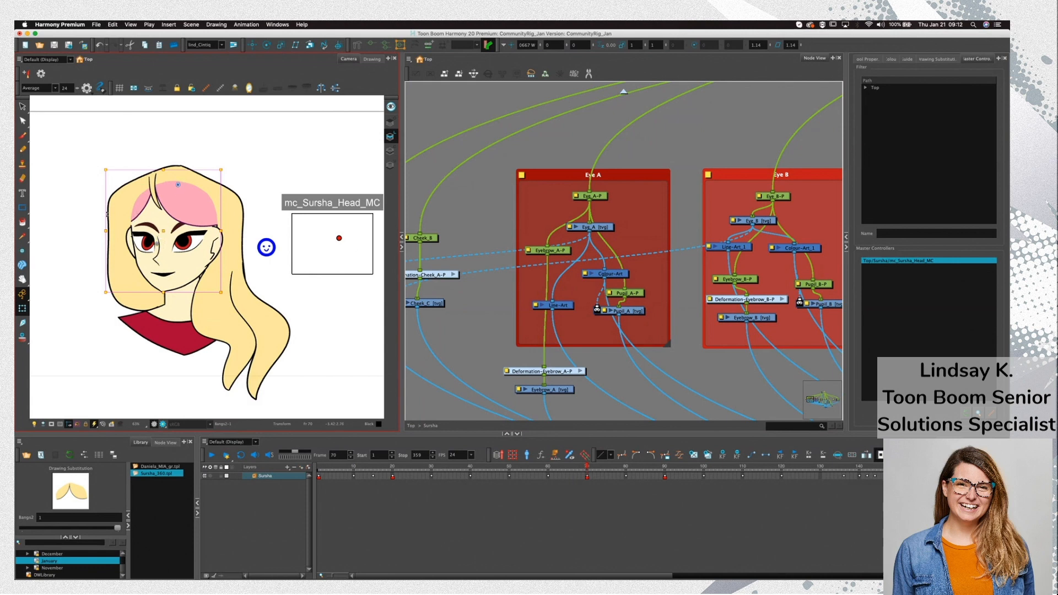
drag(105, 217, 129, 221)
key(super+z)
scroll(153, 217, up, 3)
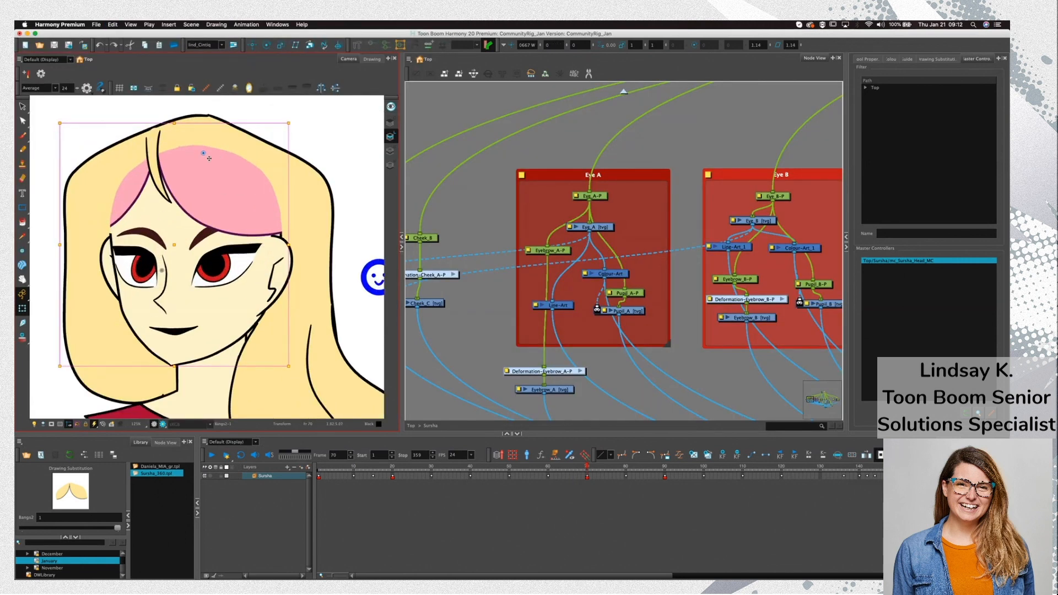
drag(204, 155, 220, 162)
key(super+z)
Skew the bangs slightly at frame 70 and nudge them vertically to line up with the top of the ear
drag(60, 203, 60, 214)
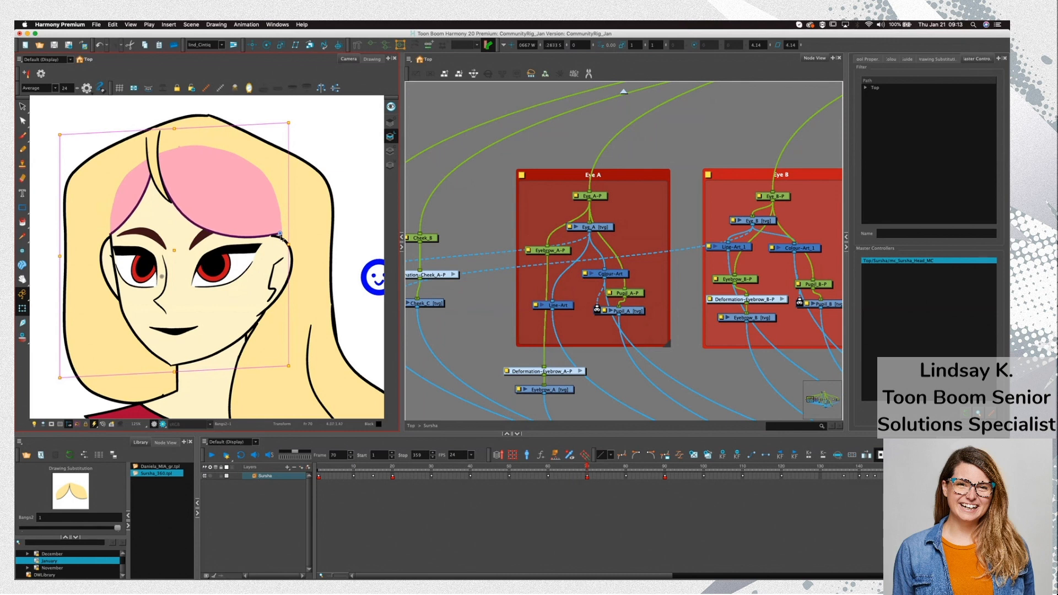
key(Up)
key(Up)
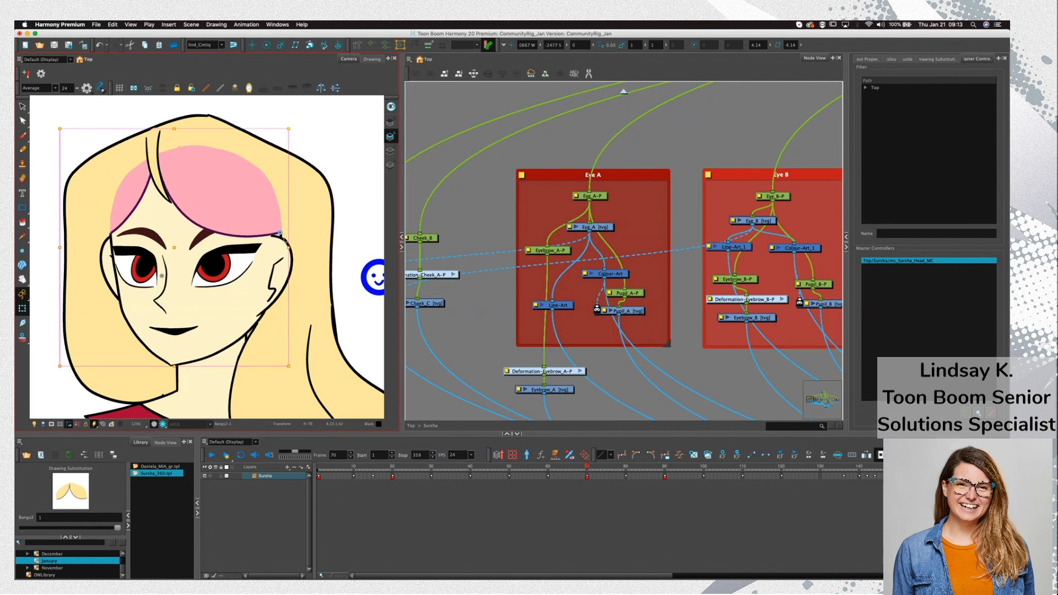
key(Down)
key(Down)
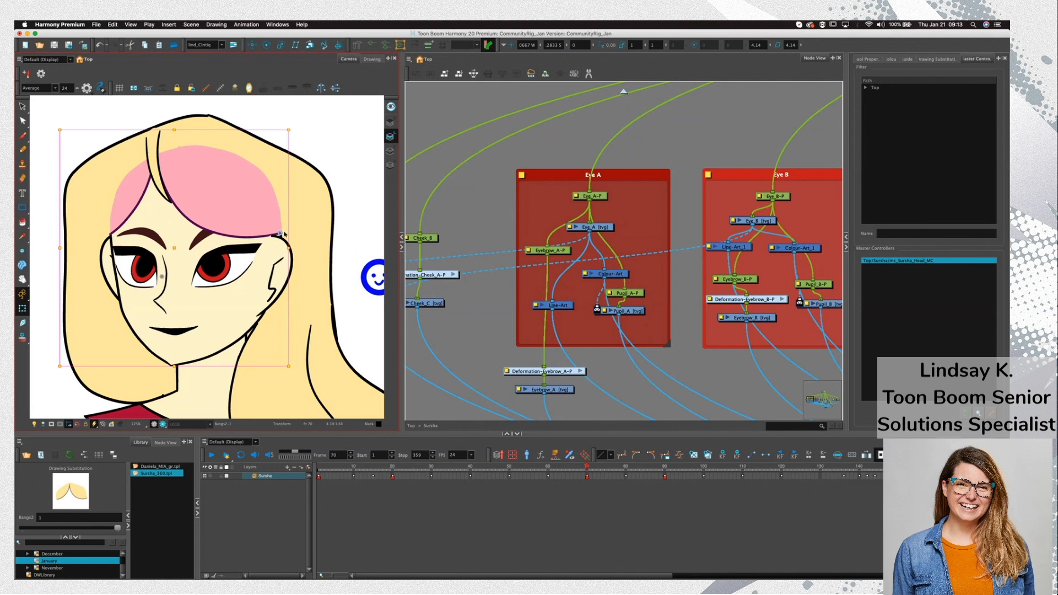
At frame 70, shift the far ear's Ear_A drawing horizontally inward so it tucks behind the face
key(Delete)
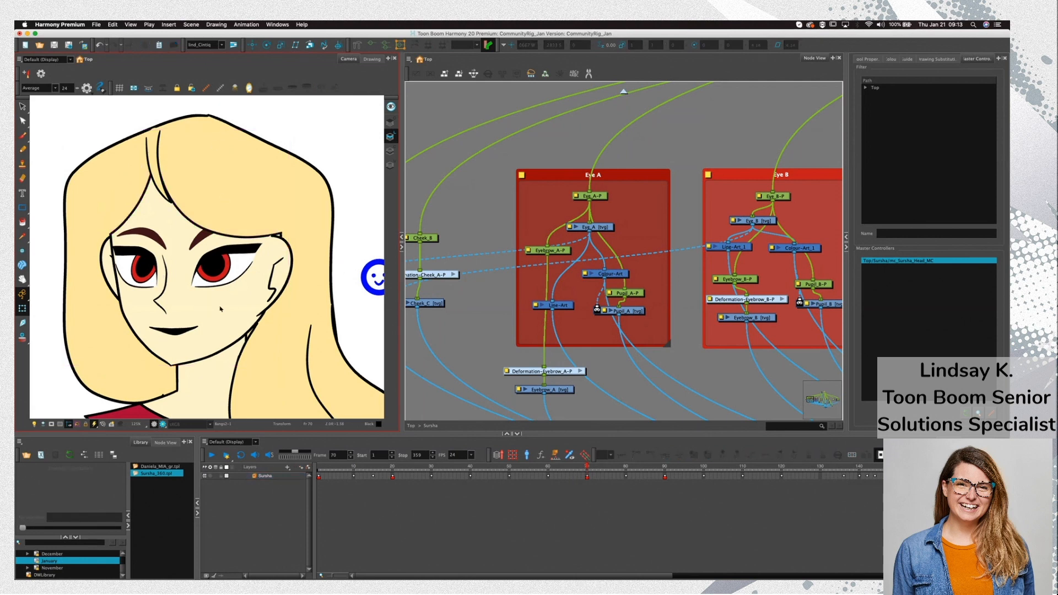
scroll(239, 331, down, 2)
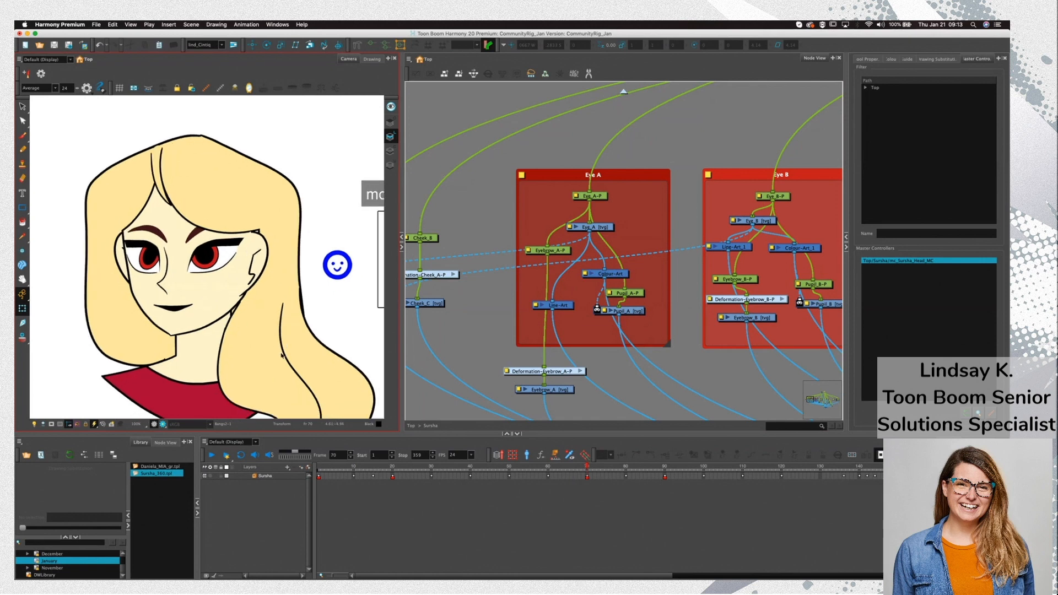
scroll(282, 365, down, 3)
drag(282, 365, 253, 324)
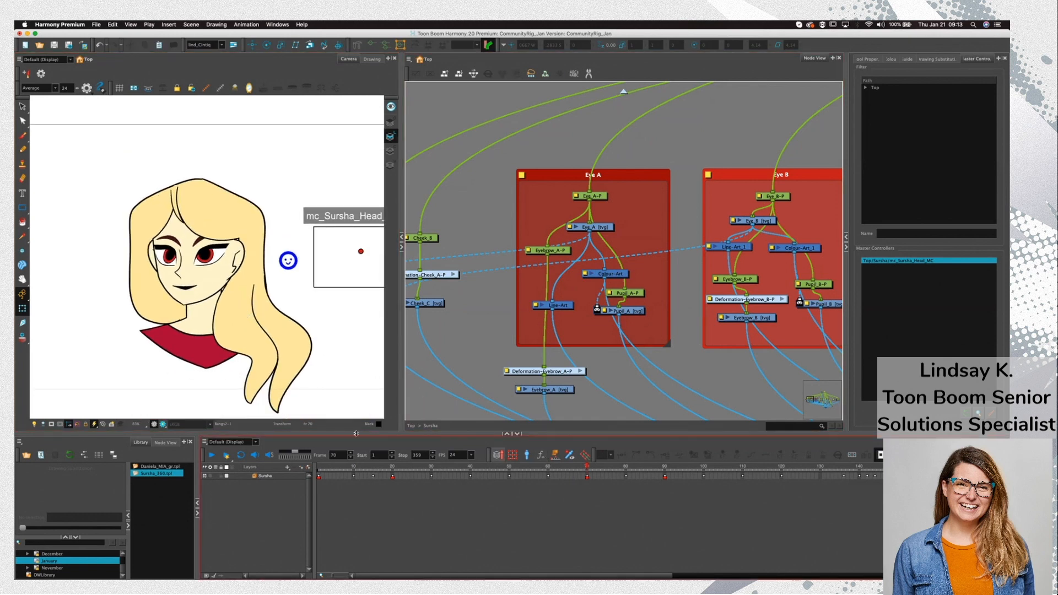
click(153, 260)
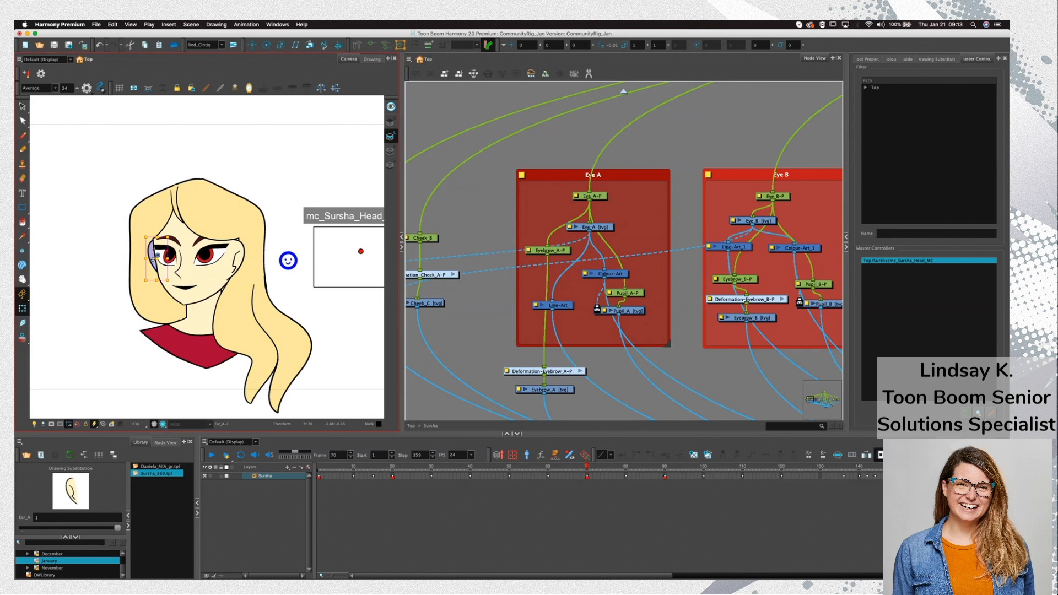
key(Delete)
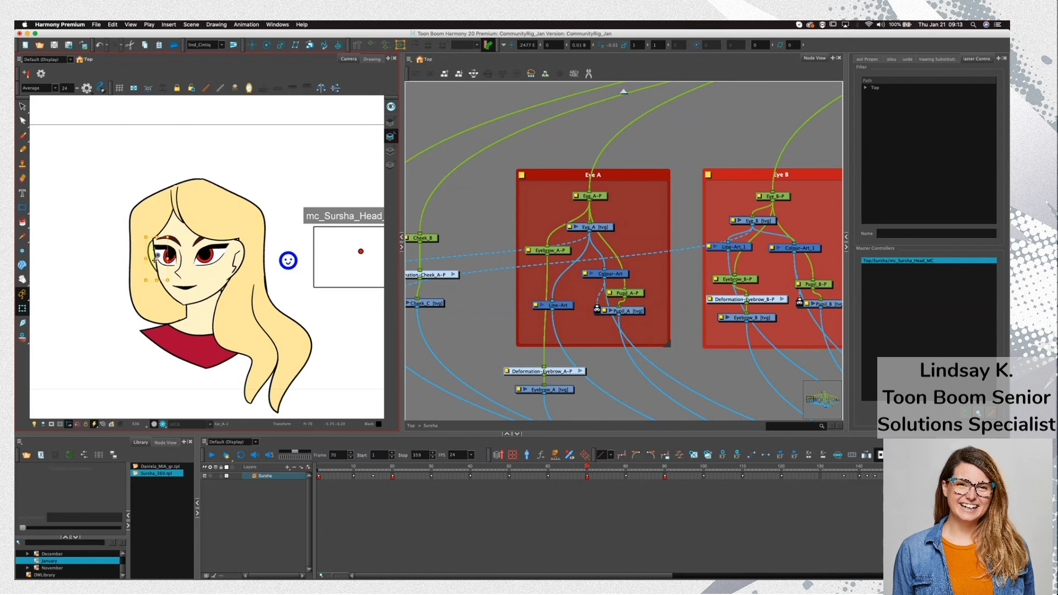
drag(155, 260, 158, 261)
key(Right)
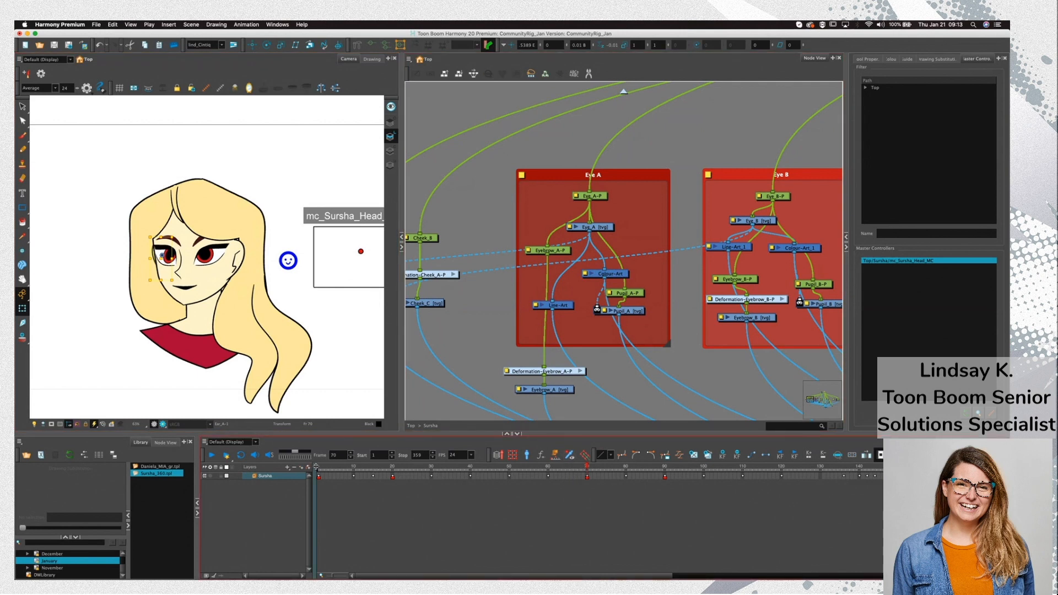
At frame 20, shift the Ear_B drawing inward behind the face and check it against frame 1
click(392, 467)
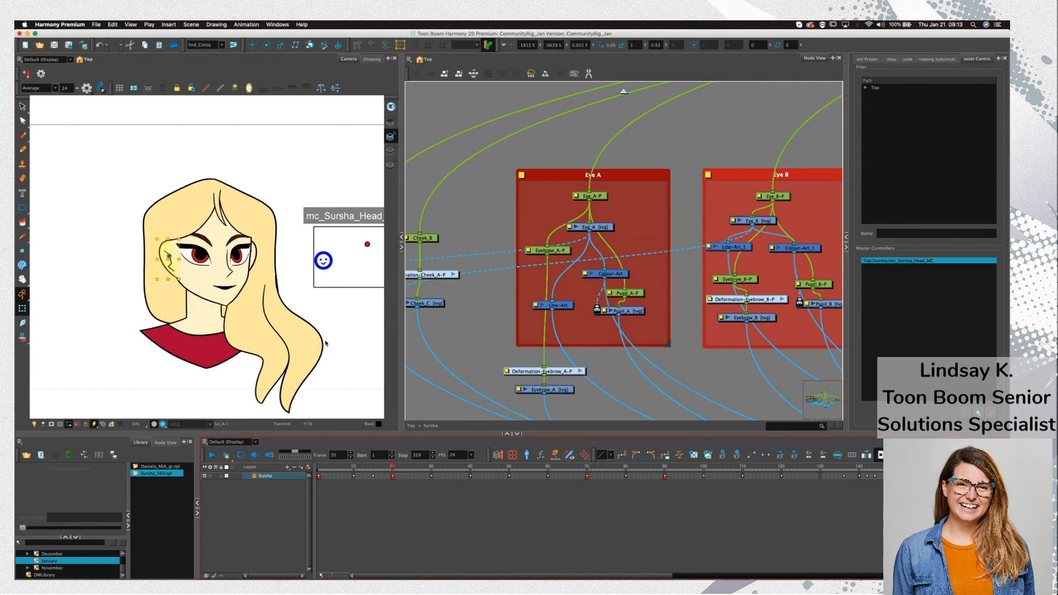
click(254, 259)
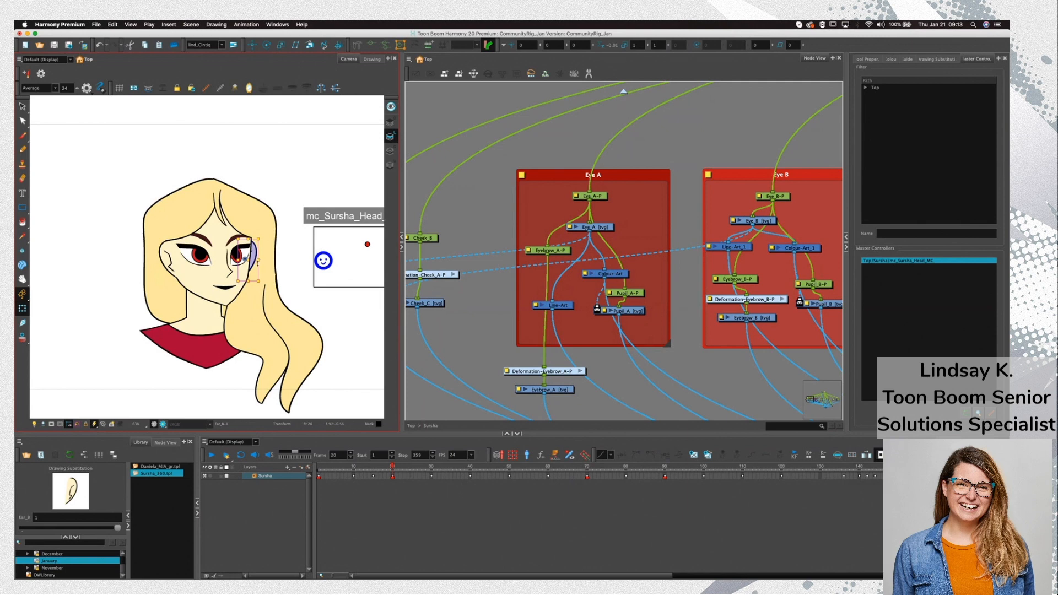
click(257, 268)
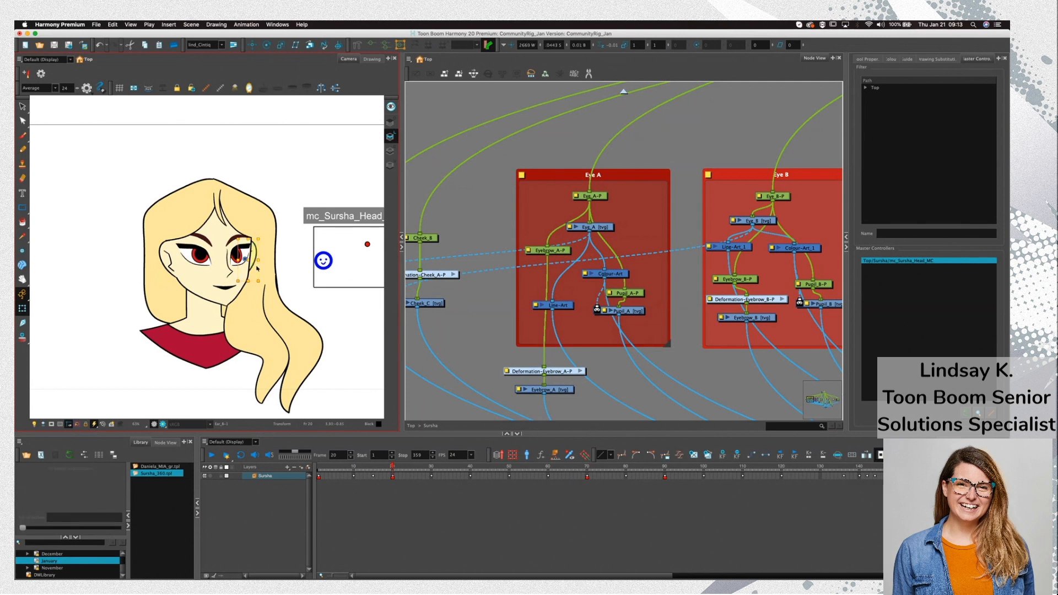
key(Left)
click(326, 314)
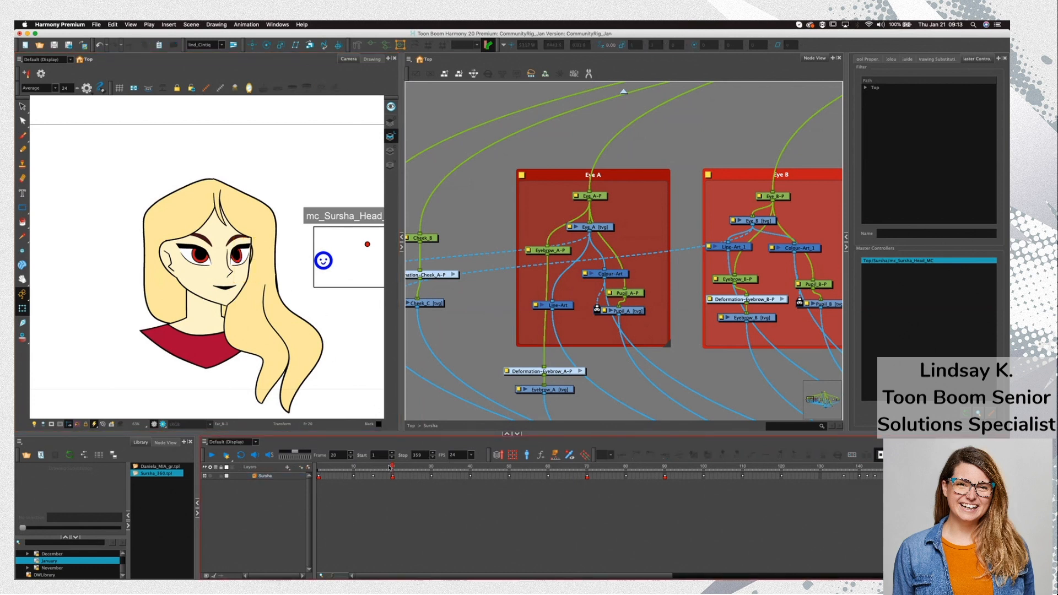
mouse_move(337, 467)
mouse_down()
mouse_move(315, 469)
mouse_move(393, 469)
mouse_move(319, 468)
mouse_up()
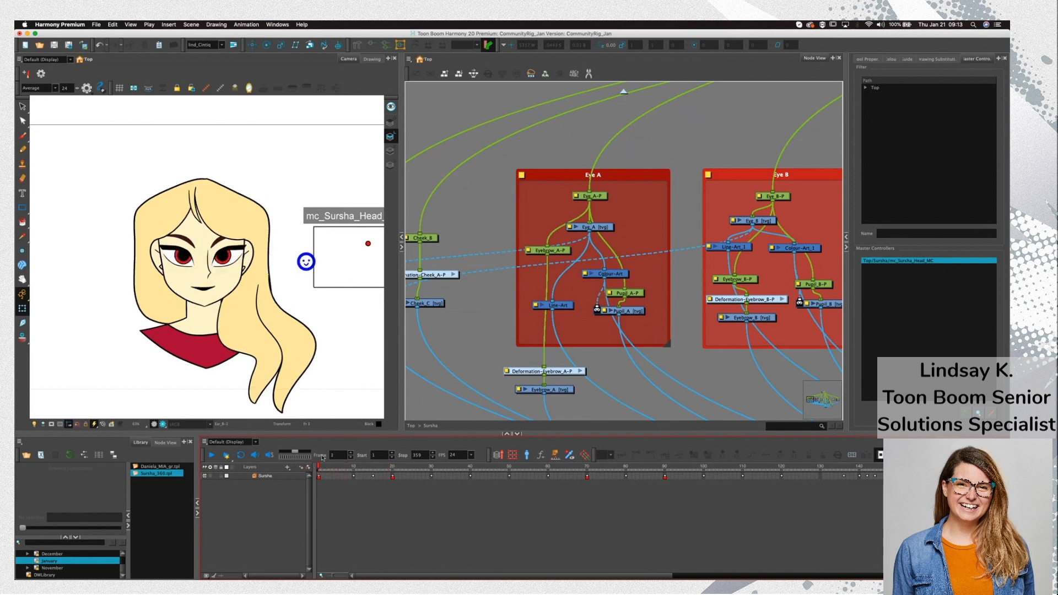
click(392, 469)
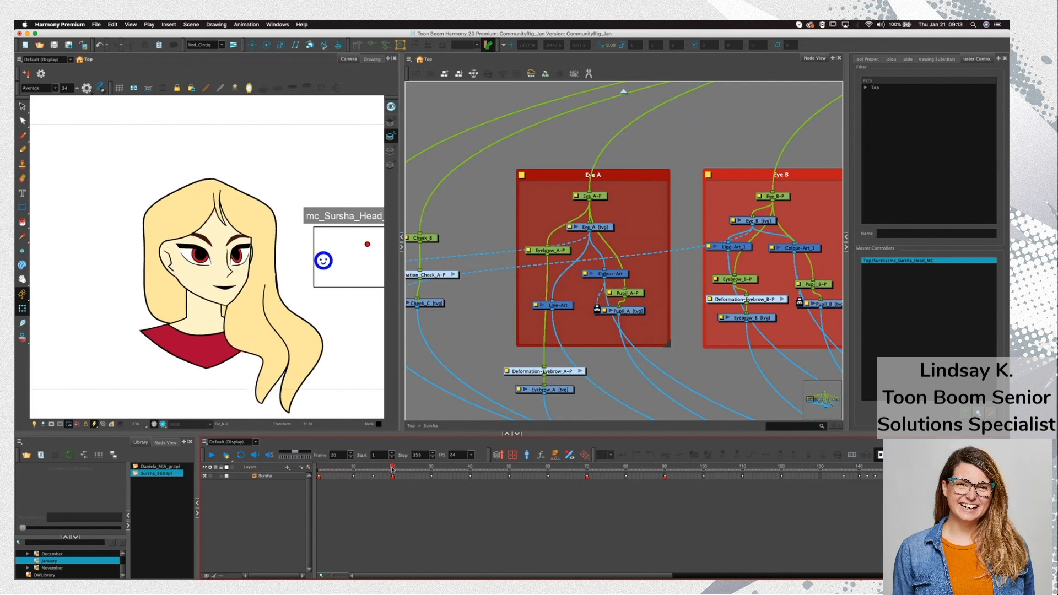
At frame 70, show the Head drawing's deformer and pull its contour point beside the near ear inward
click(587, 468)
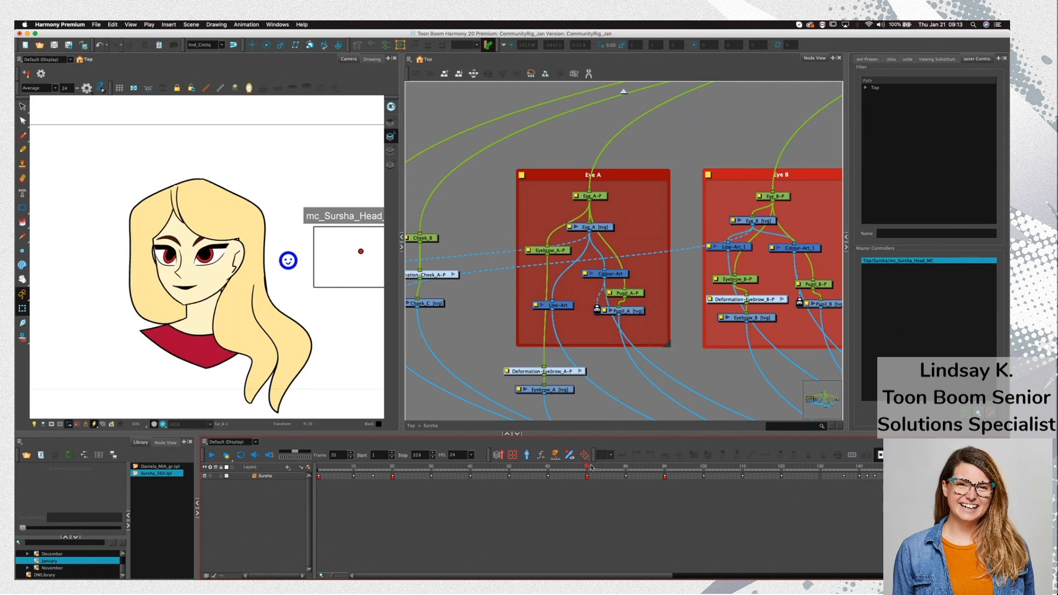
click(212, 287)
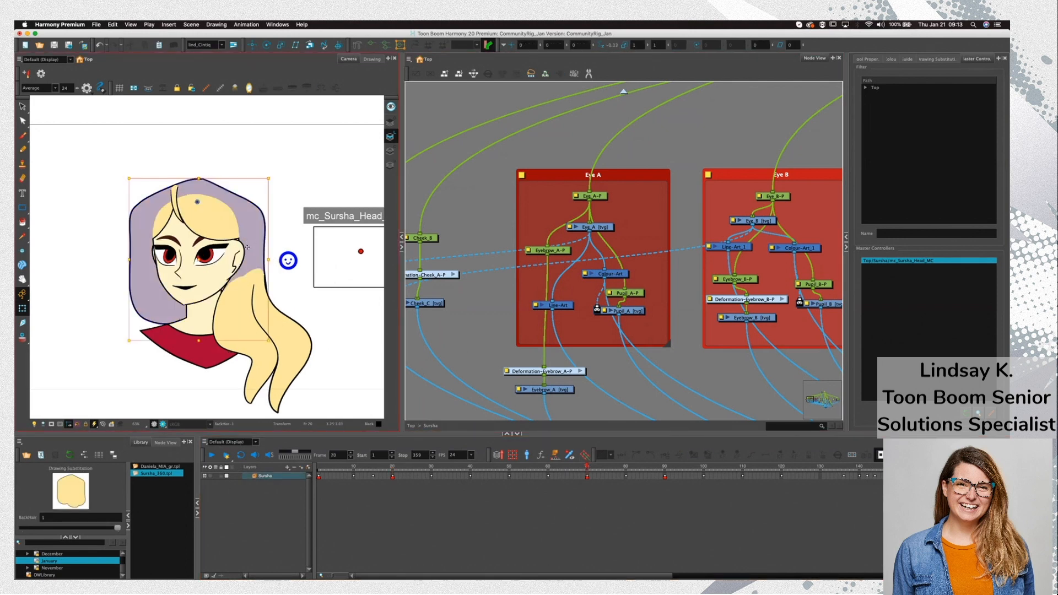
click(216, 283)
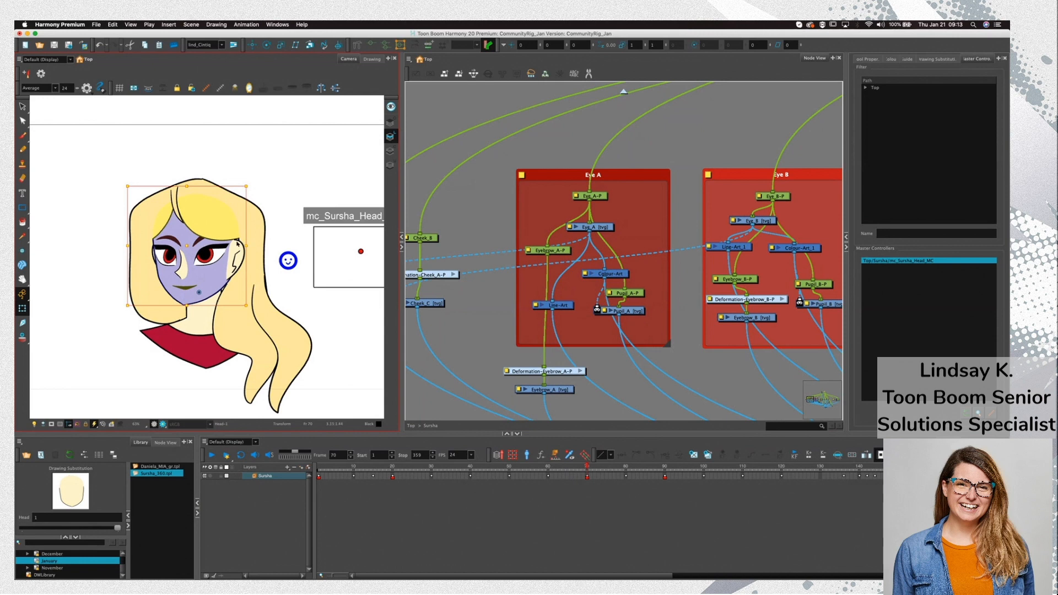
scroll(233, 245, up, 4)
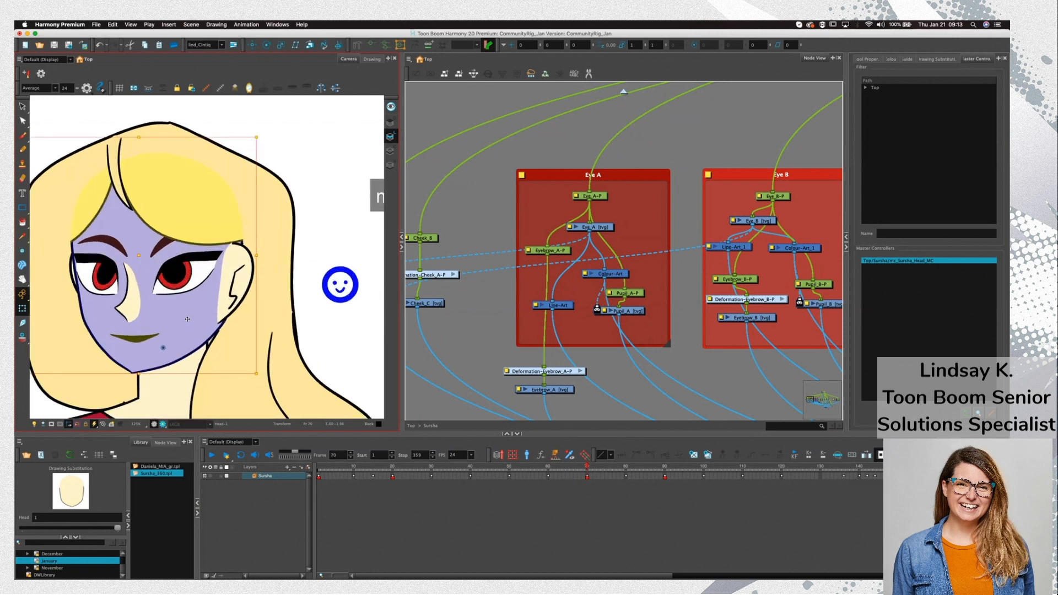
key(shift+F11)
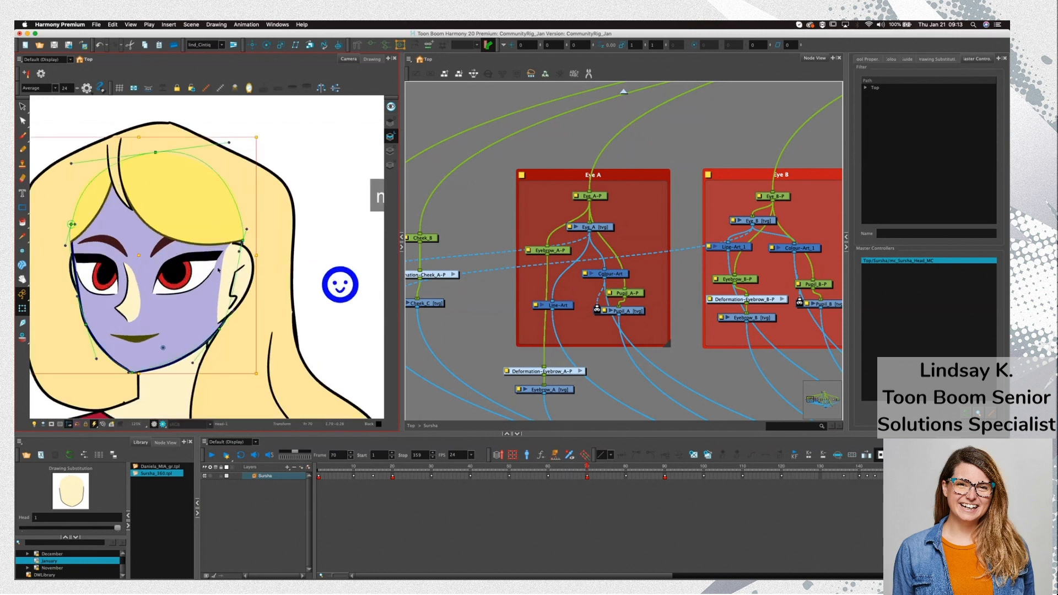
click(243, 252)
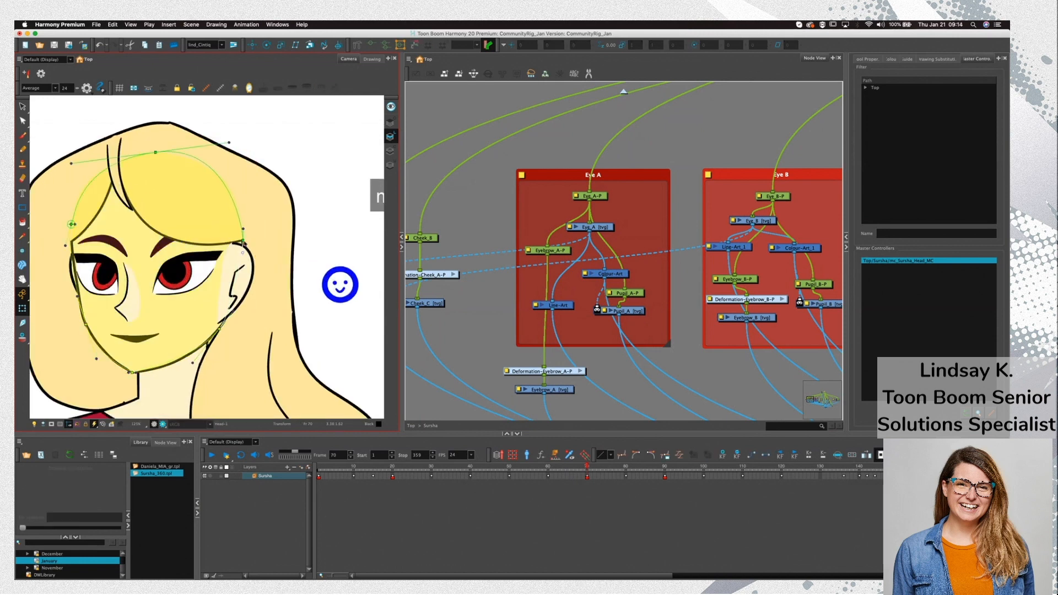
drag(243, 241, 234, 242)
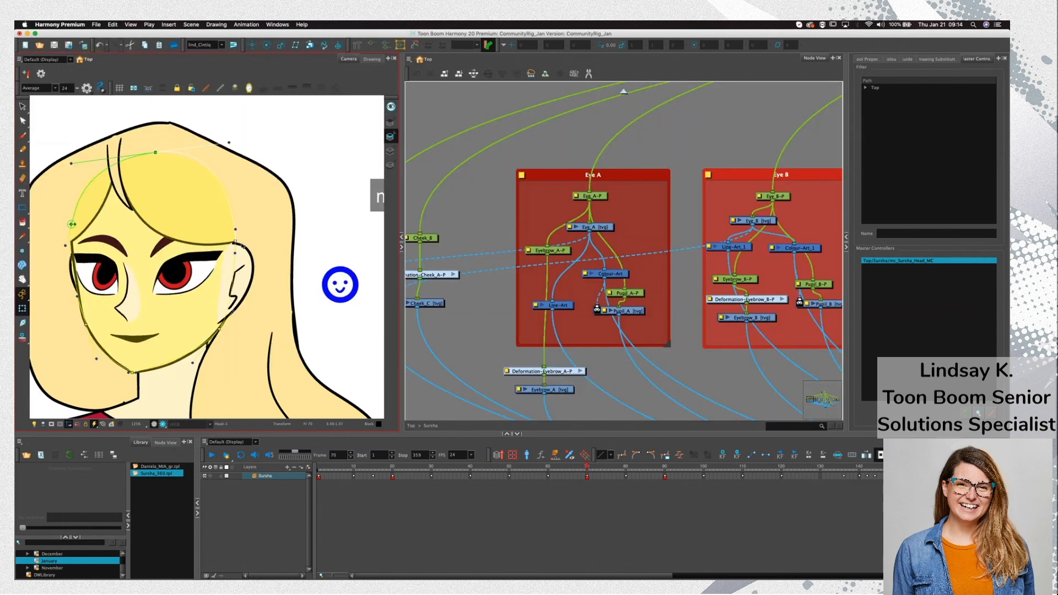
Hide the deformer and compare the head poses at frames 1, 20, 70 and 90
click(562, 478)
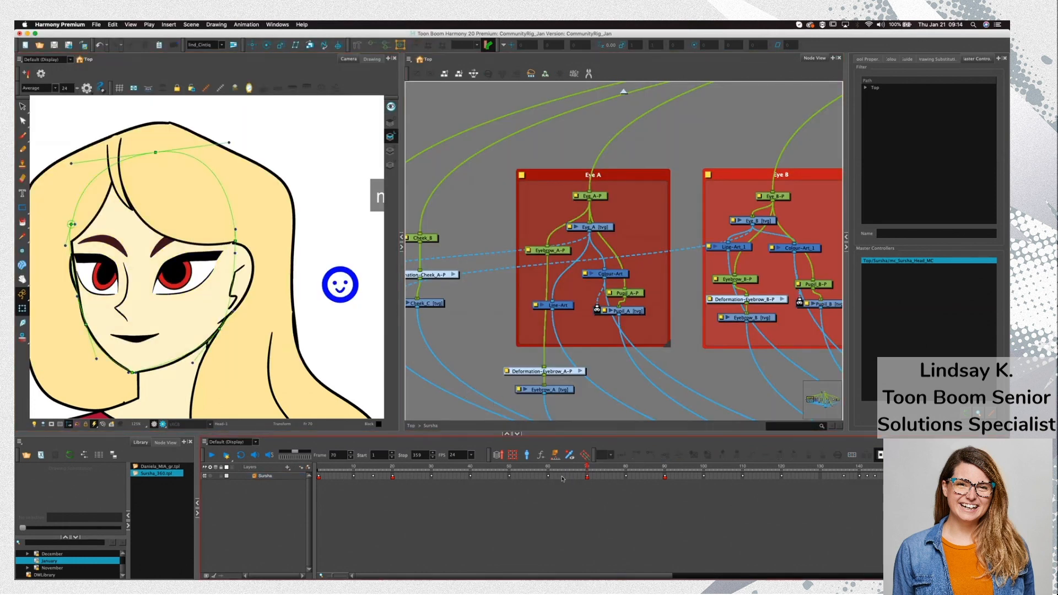
click(392, 471)
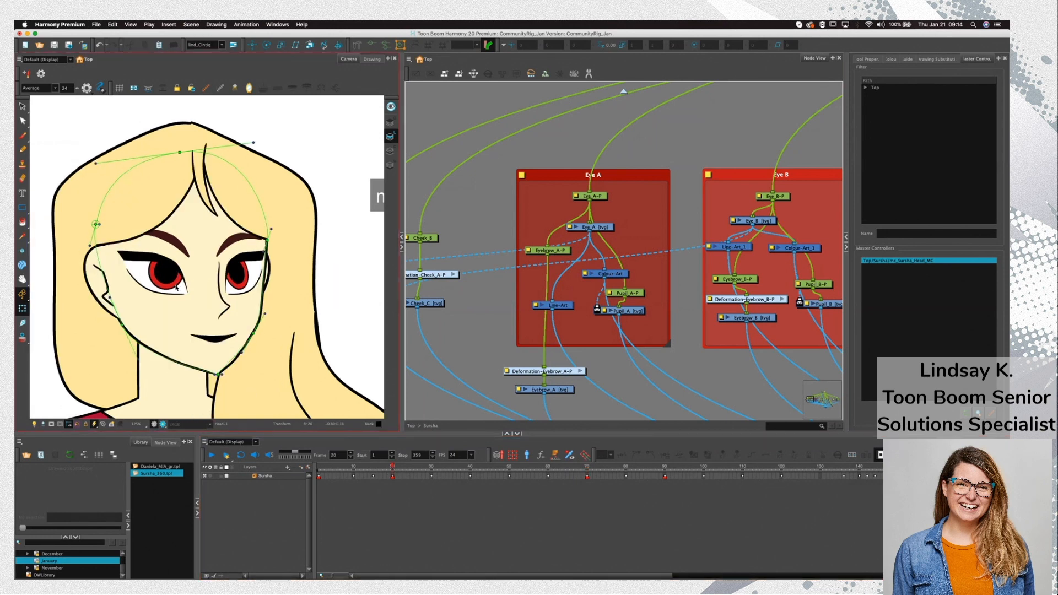
scroll(358, 359, down, 4)
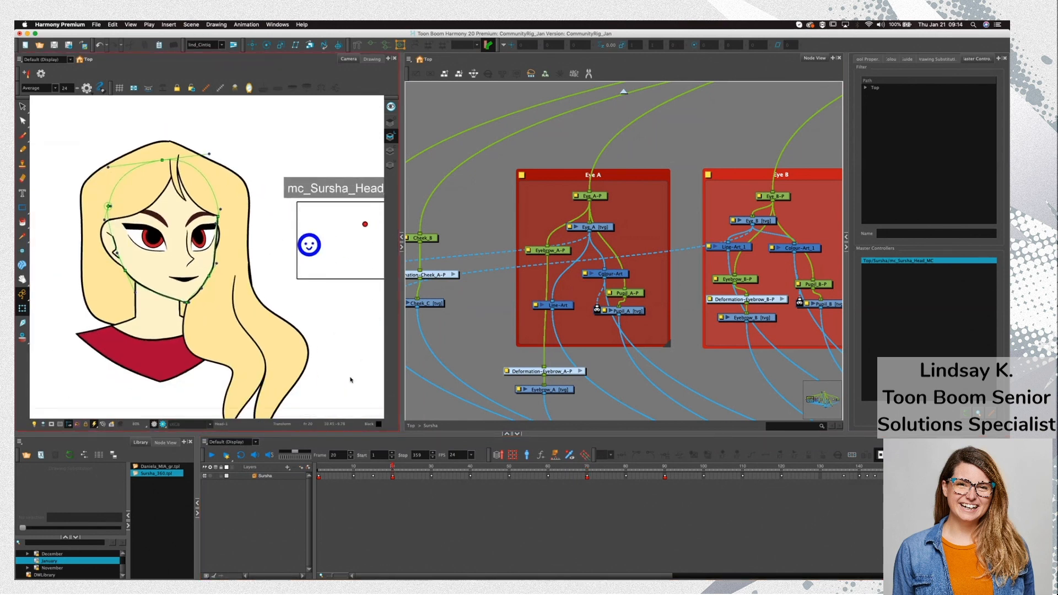
click(348, 378)
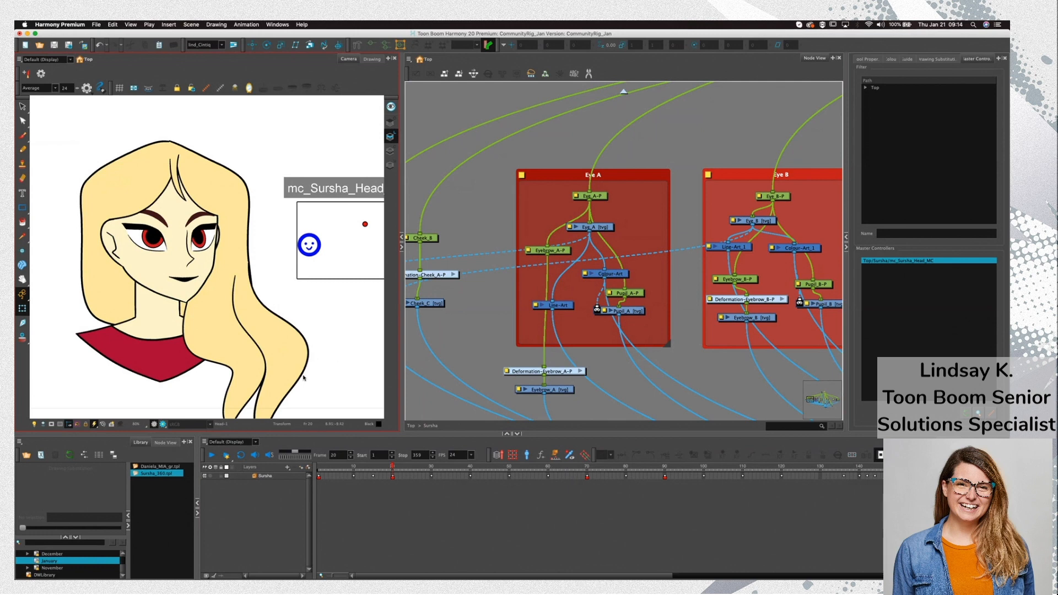
drag(373, 468, 309, 464)
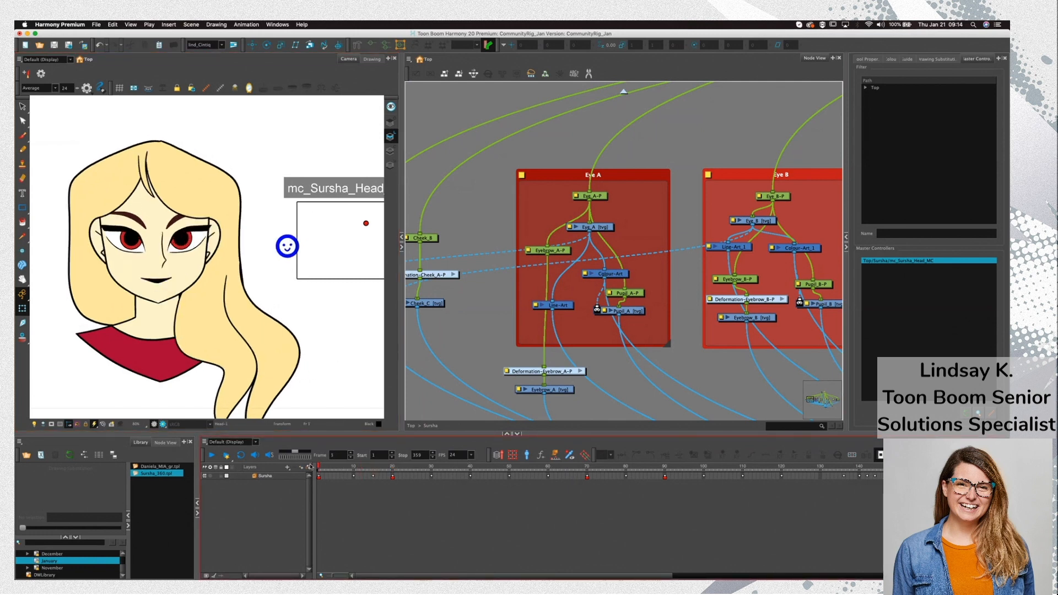
click(393, 467)
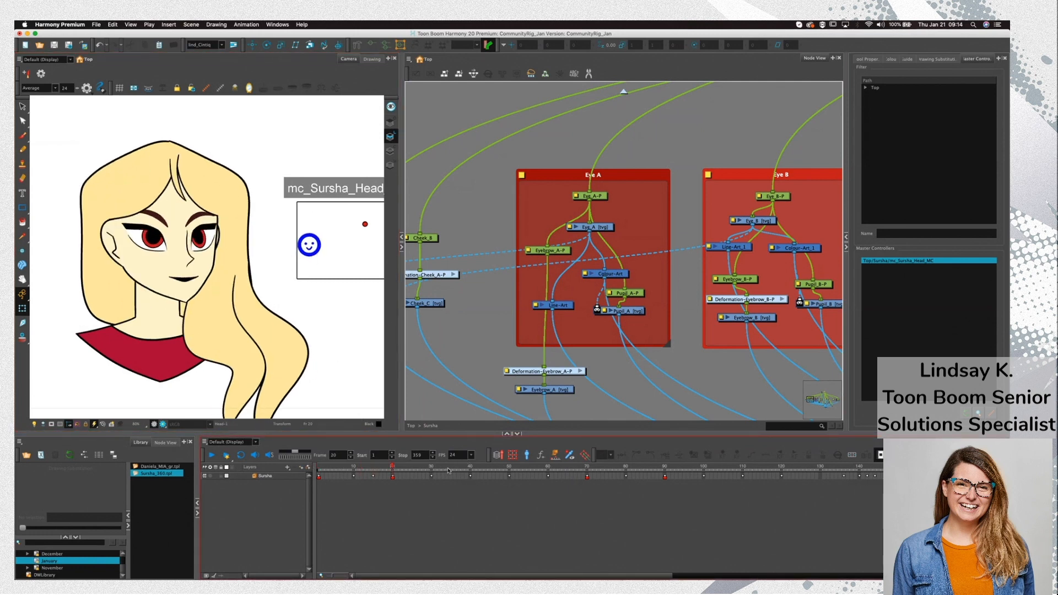
click(587, 468)
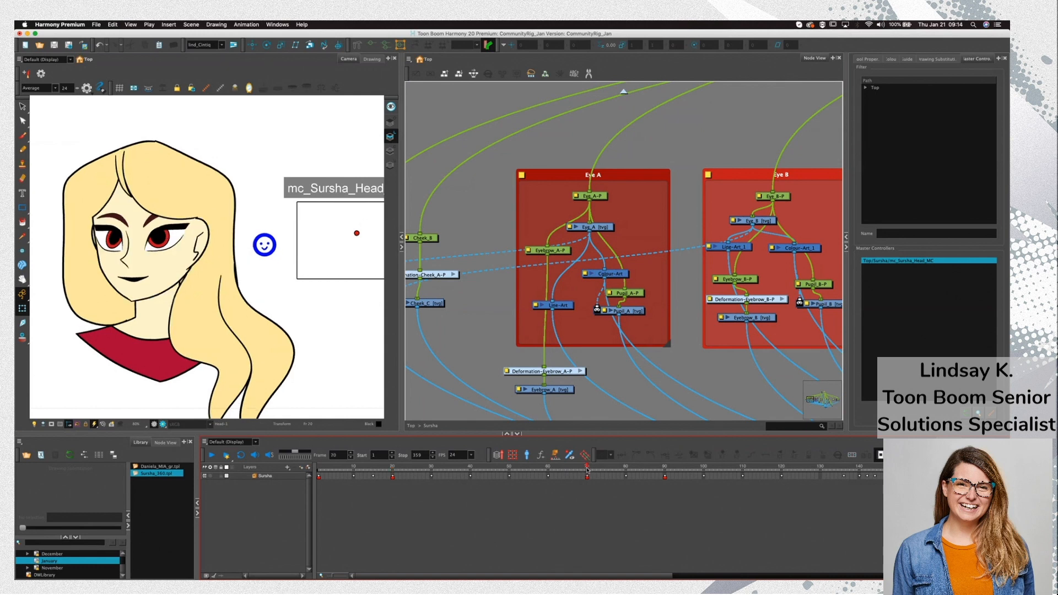
click(665, 467)
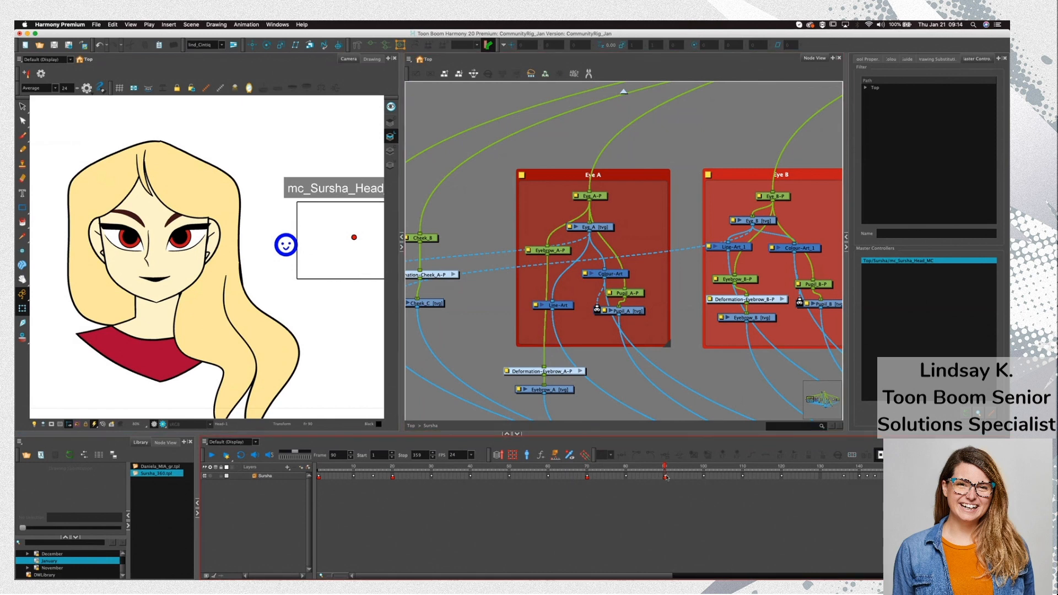
From frame 1, open the Master Controller Unroll Wizard for mc_Sursha_Head_MC and launch its Grid Wizard
click(319, 468)
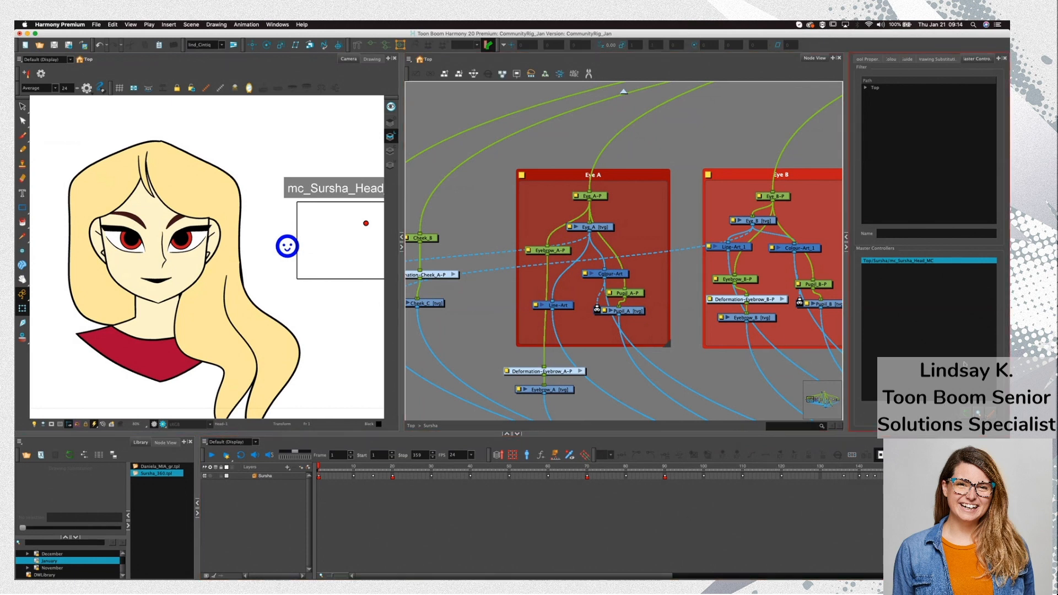
click(934, 263)
click(979, 413)
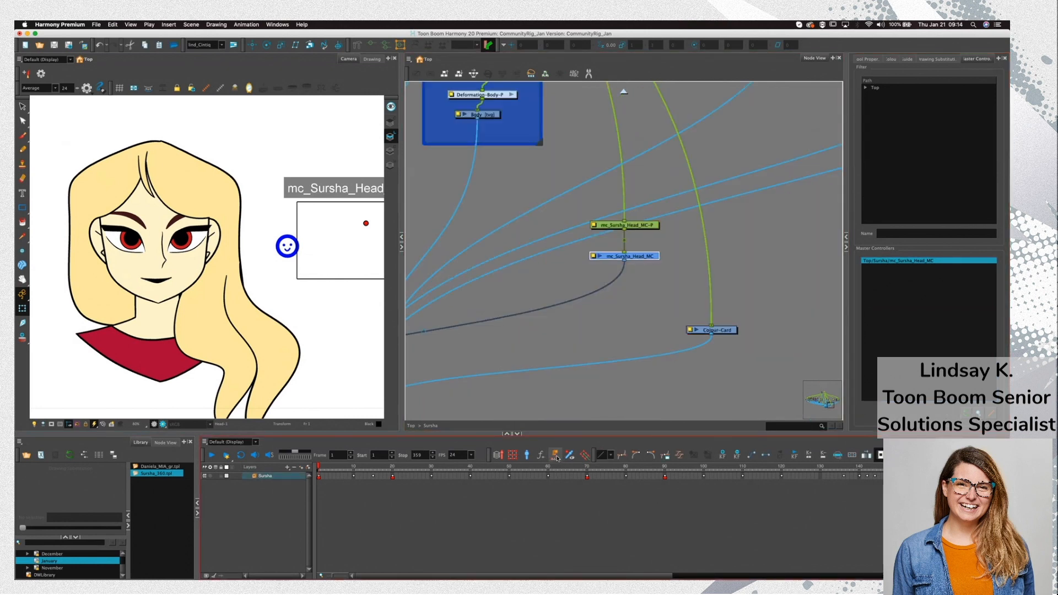
click(556, 458)
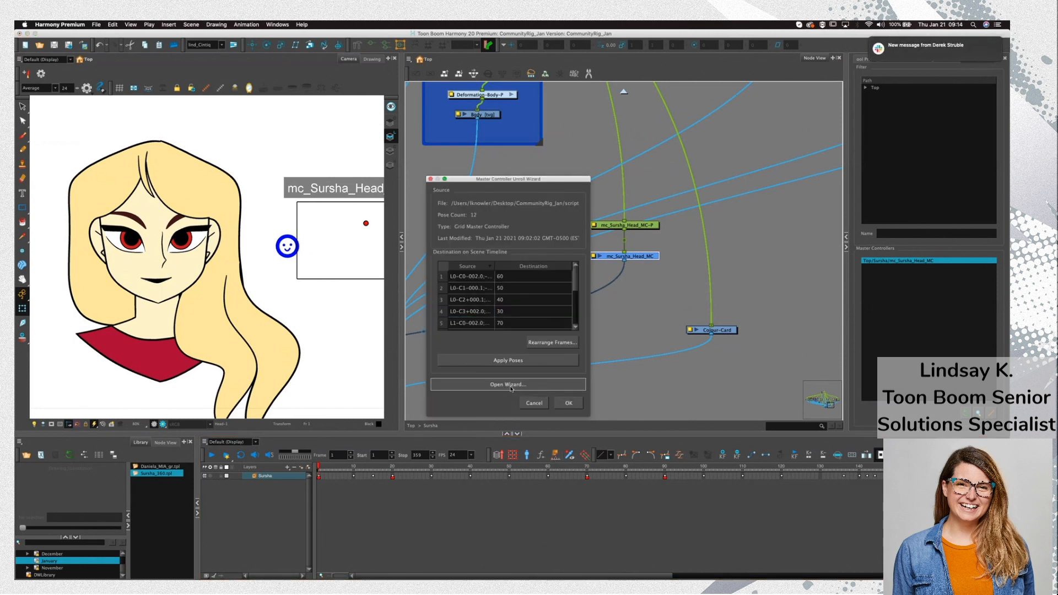
click(513, 385)
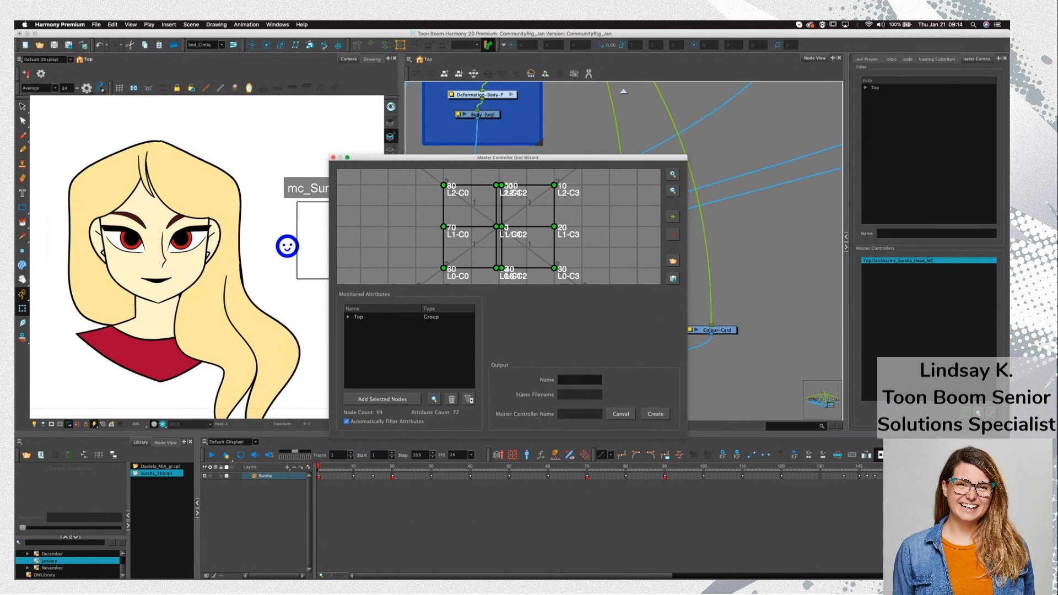
Move the Unroll Wizard aside and check the head poses across the L2 row of the Grid Wizard
key(super+Tab)
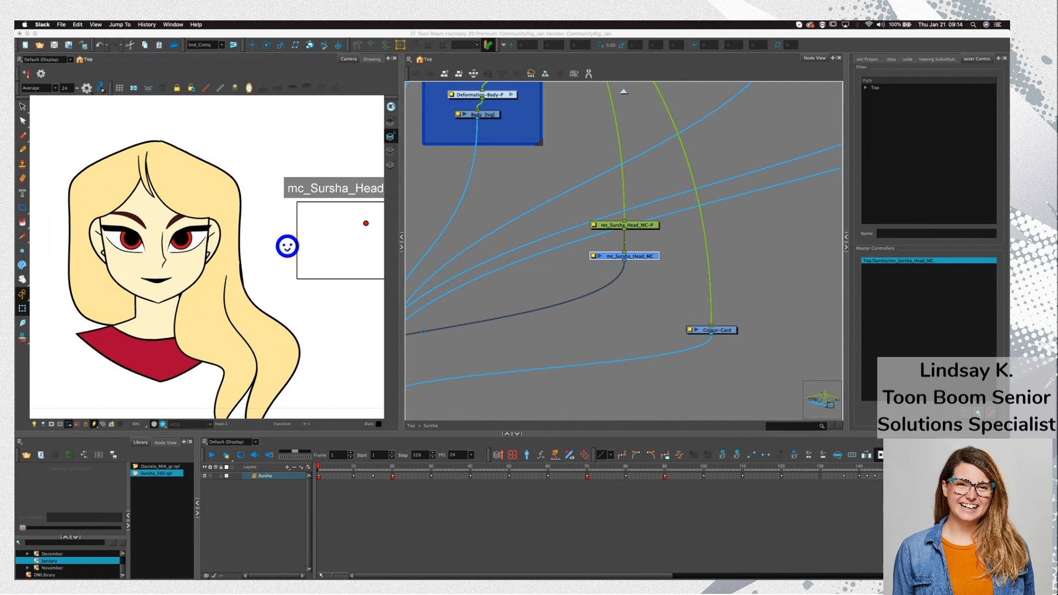
key(super+Tab)
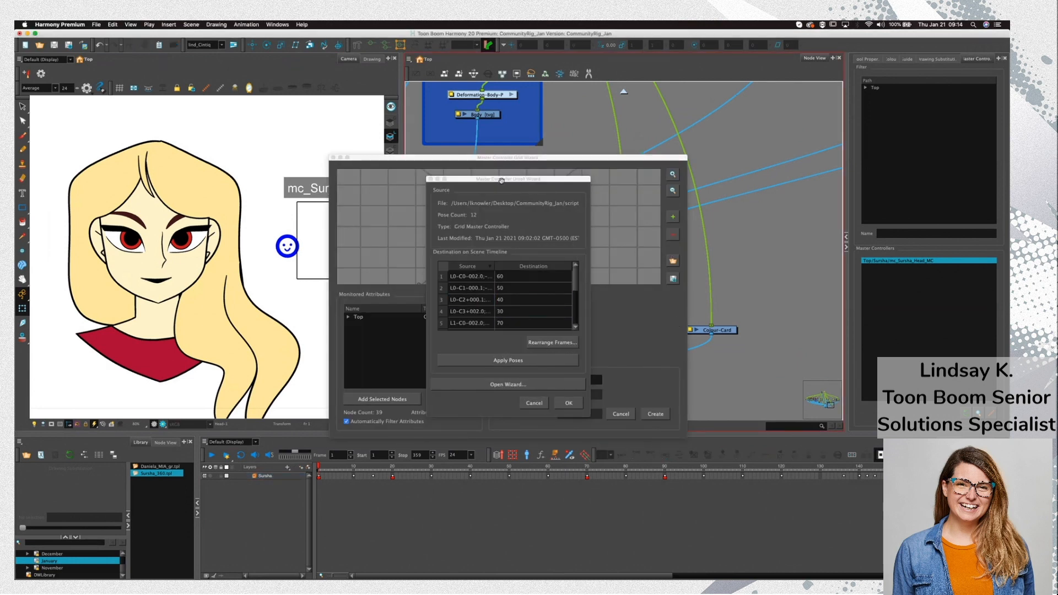
drag(506, 180, 802, 169)
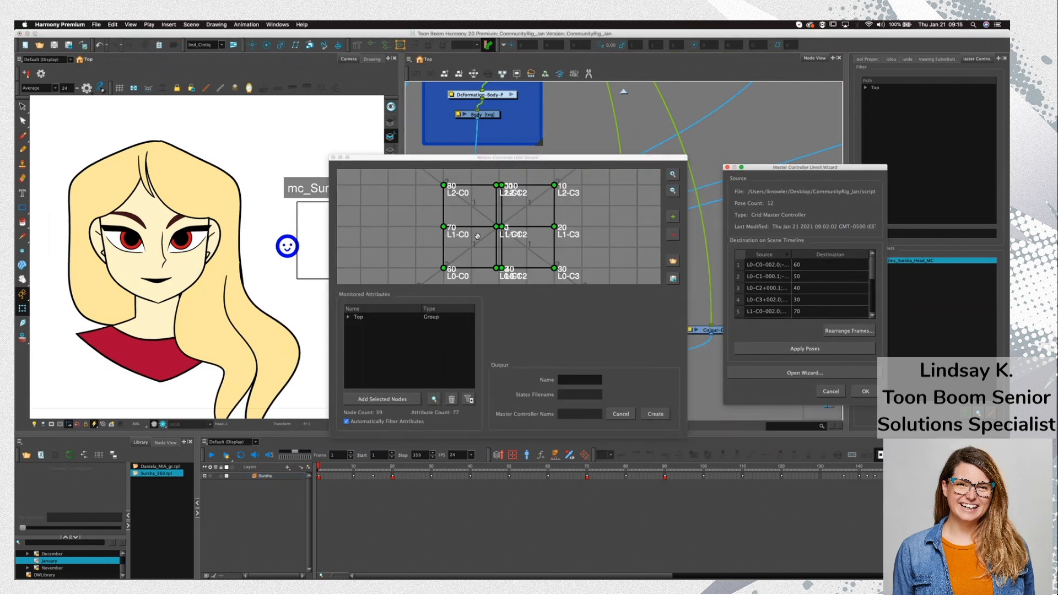
click(674, 175)
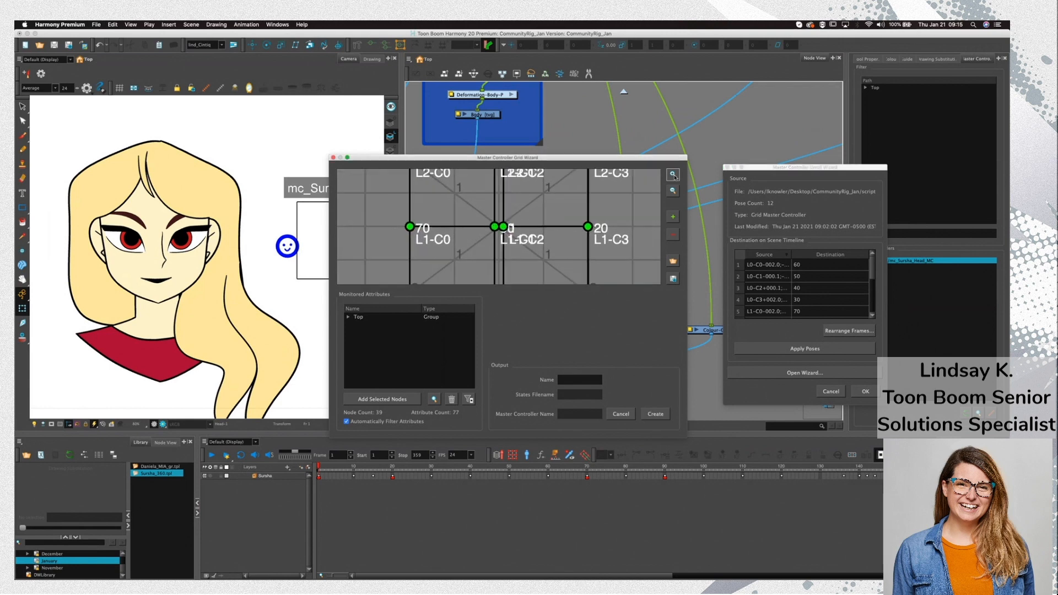
click(674, 176)
scroll(468, 252, up, 5)
click(405, 243)
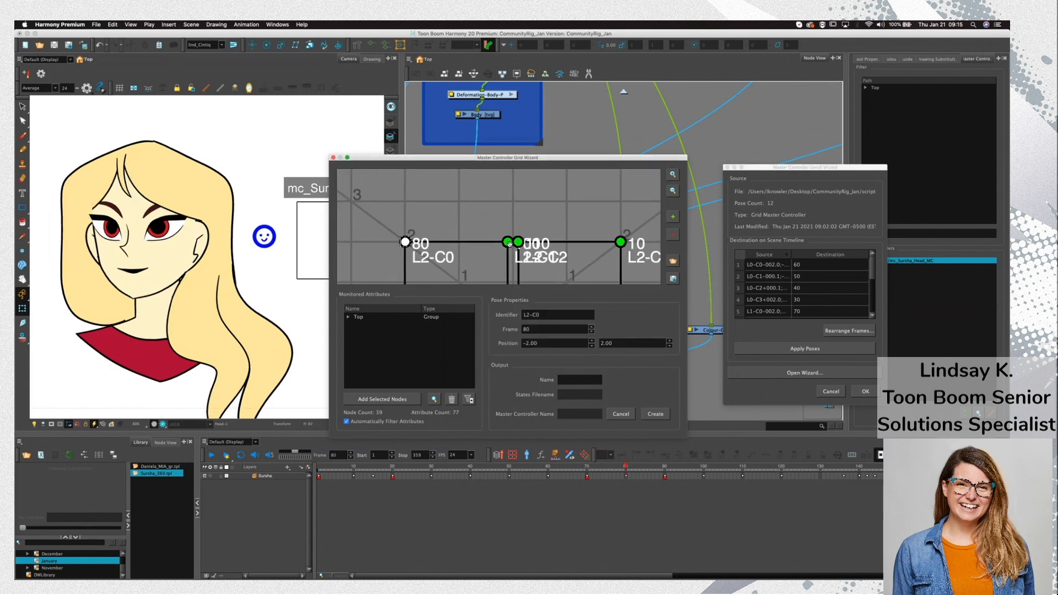
click(508, 242)
click(518, 242)
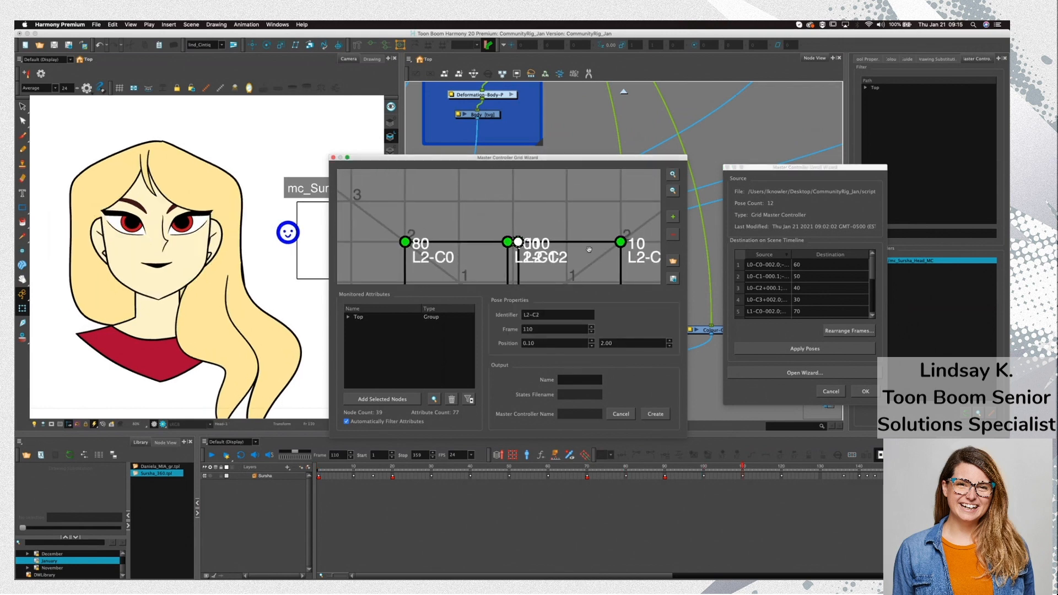
click(621, 242)
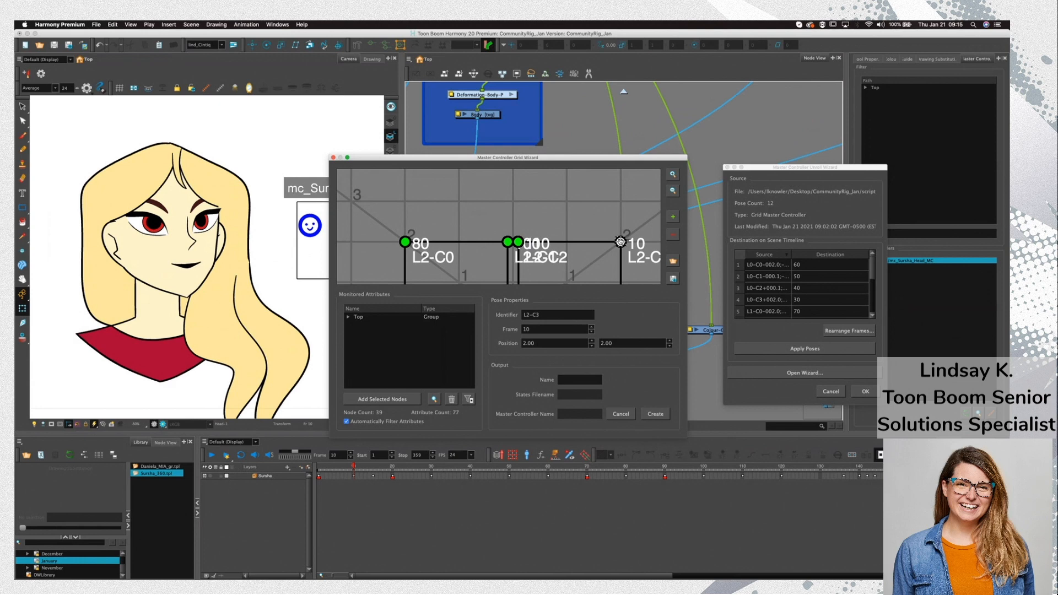
click(507, 242)
click(518, 242)
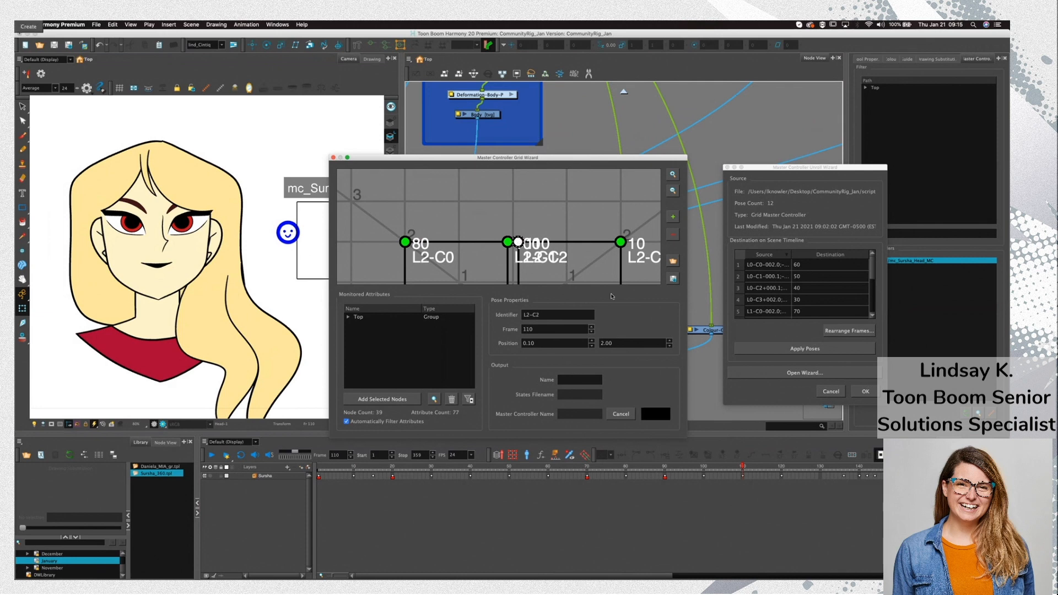
Check the L0-C0, L0-C1 and L0-C2 head poses in the Grid Wizard, and cancel both master controller wizards
scroll(537, 237, down, 3)
double_click(537, 237)
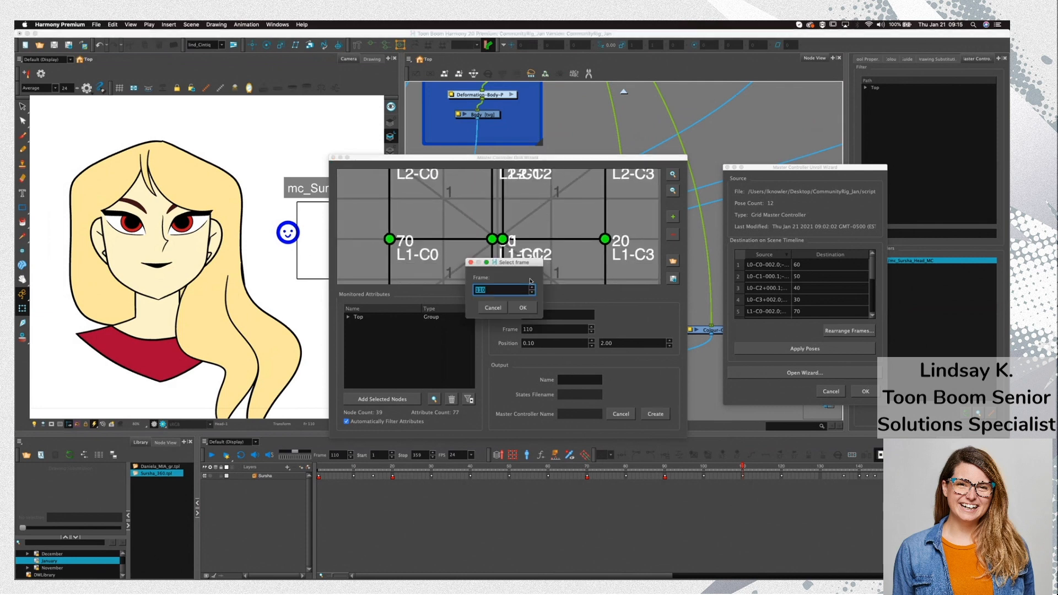
click(492, 307)
scroll(571, 264, down, 3)
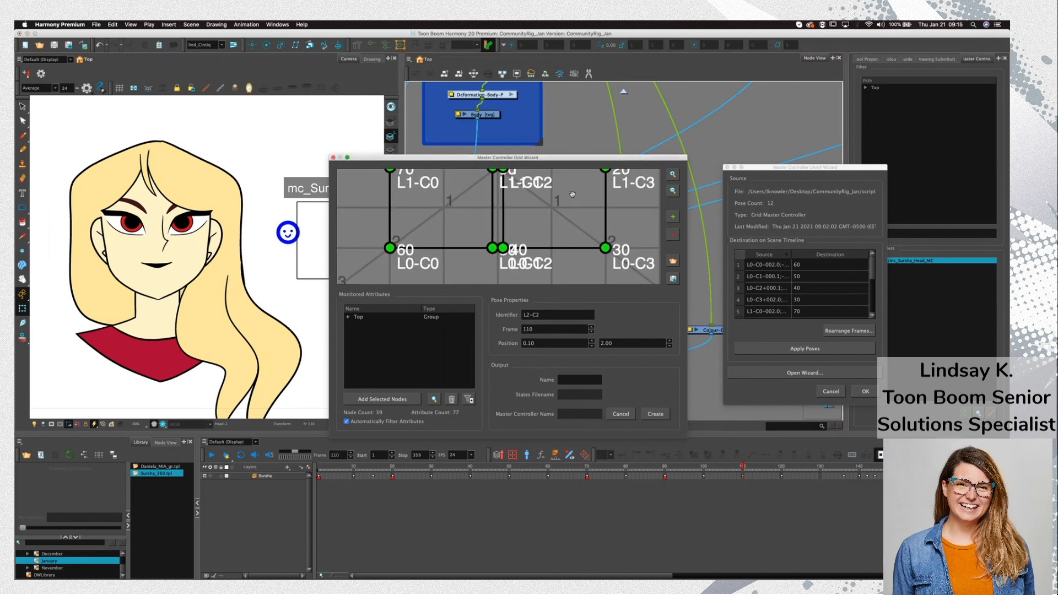
click(389, 229)
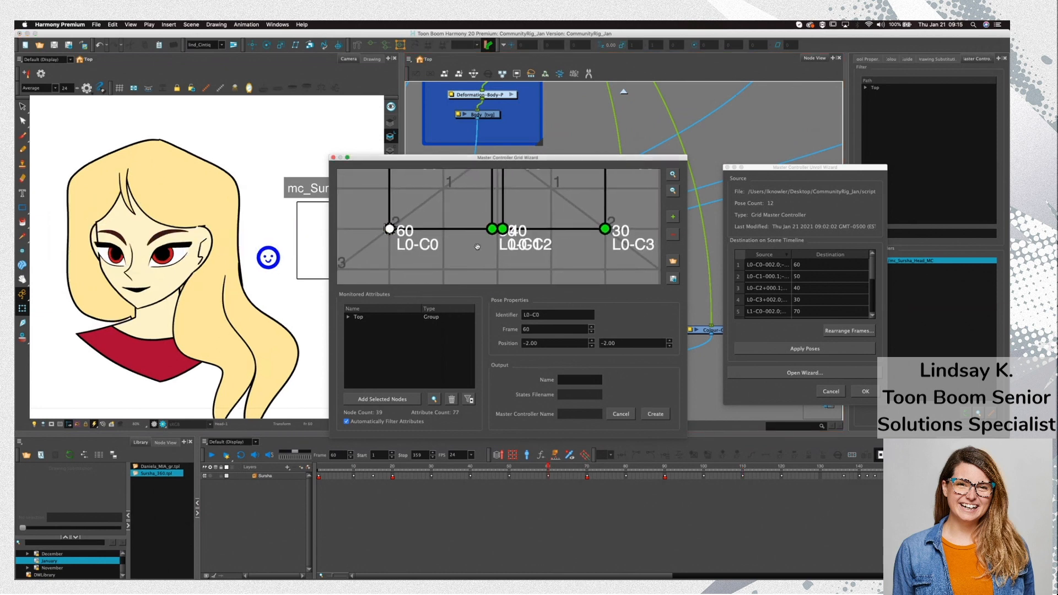
click(492, 229)
click(503, 228)
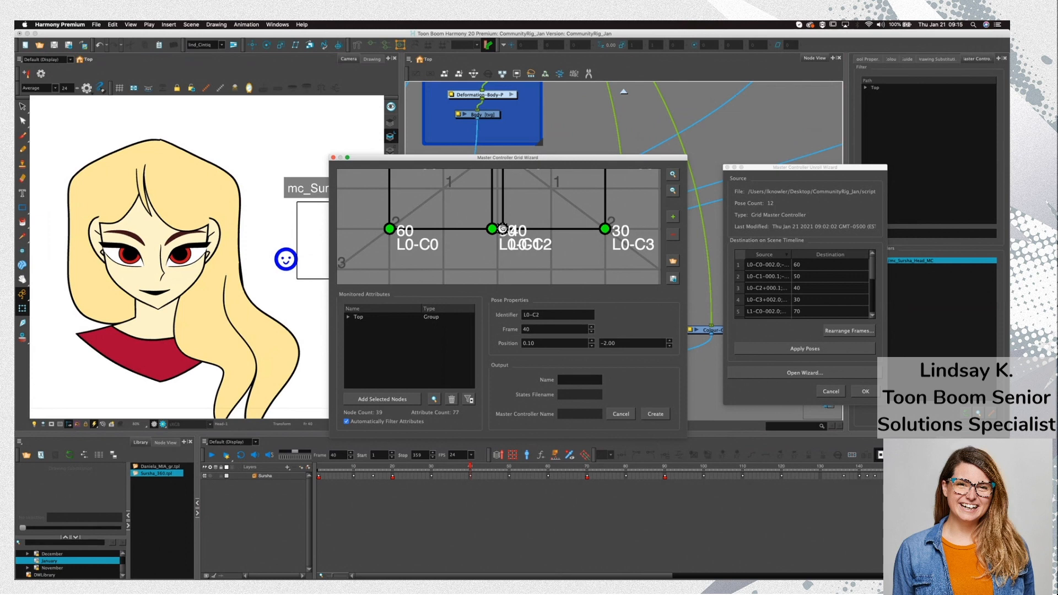
click(628, 416)
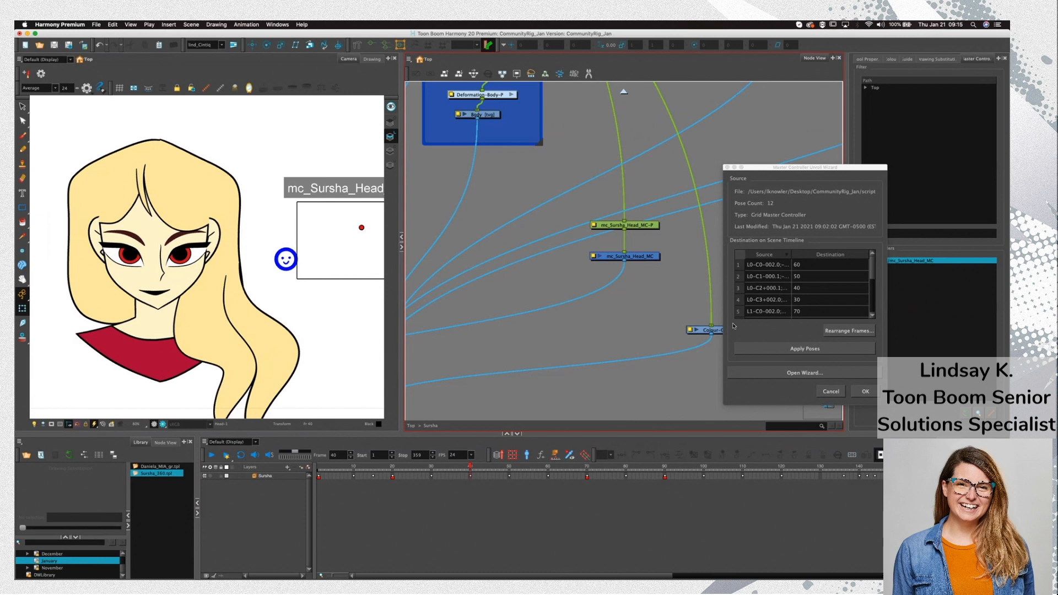
click(831, 391)
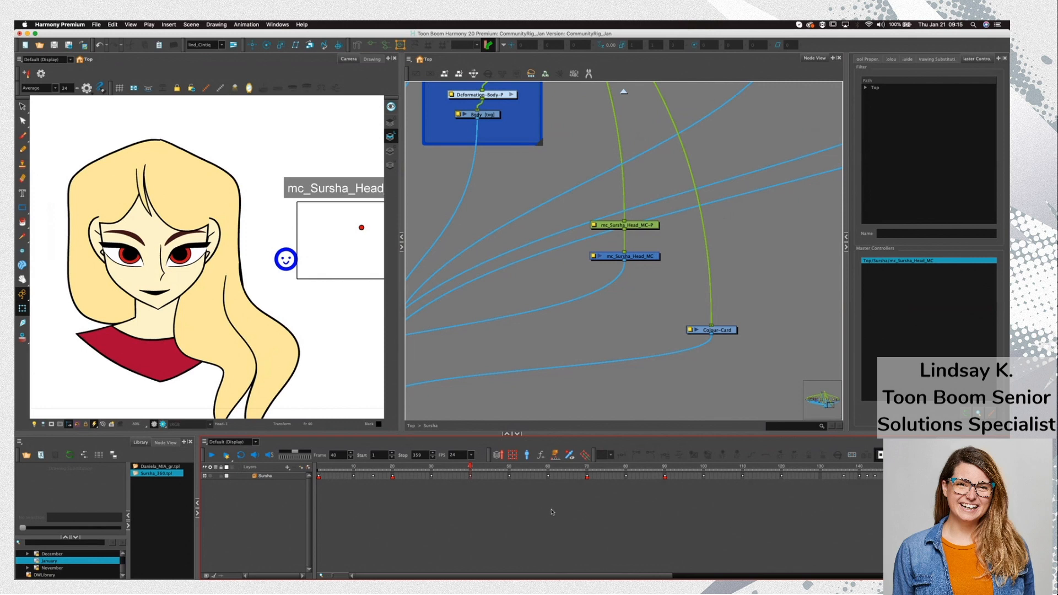
Add frame markers to the Sursha layer at frames 80, 100, 110 and 10
click(626, 478)
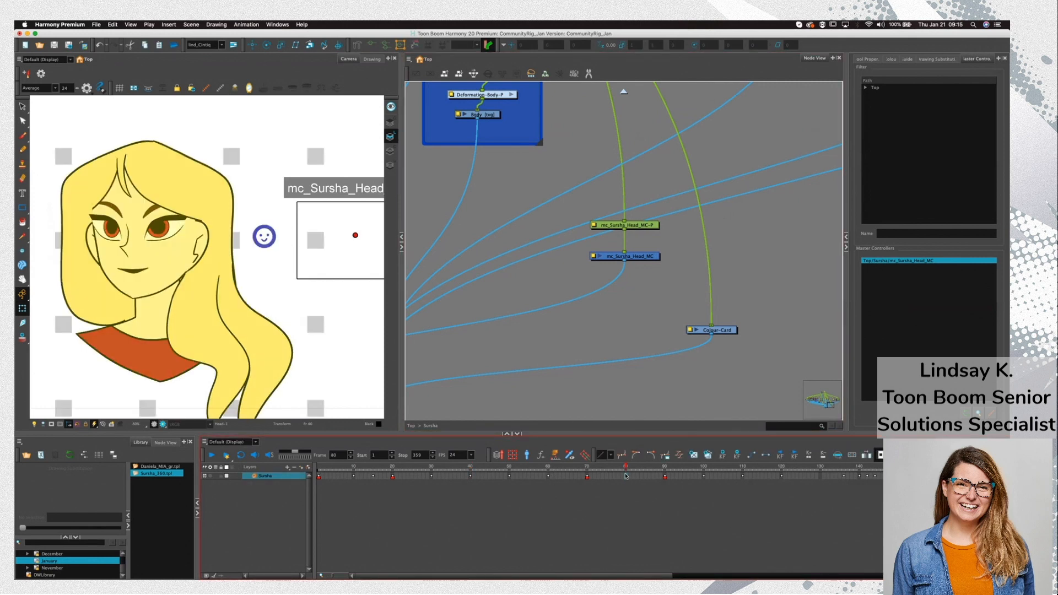
right_click(626, 475)
mouse_move(694, 254)
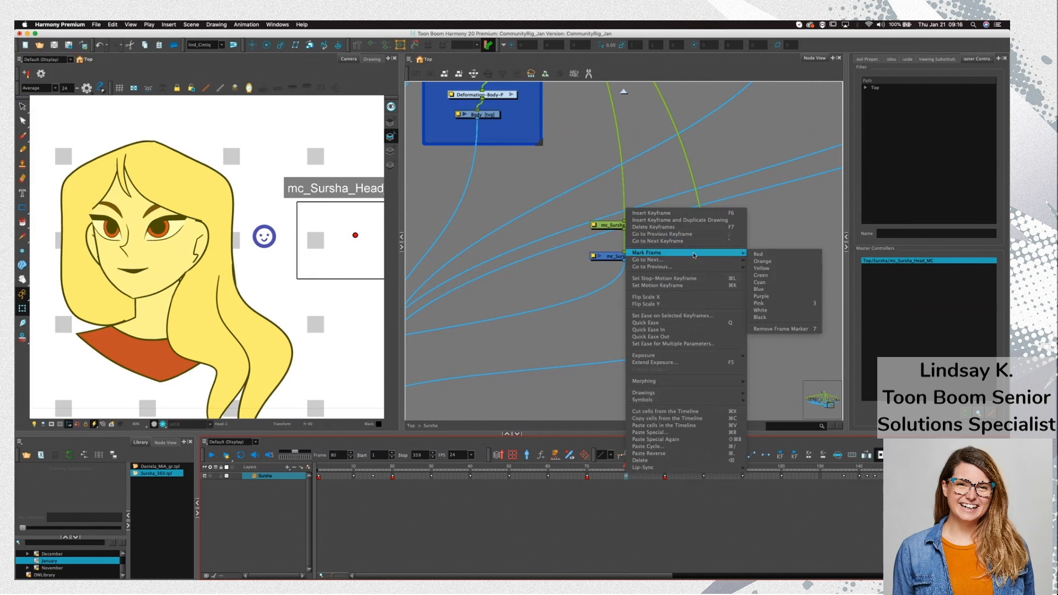
click(782, 268)
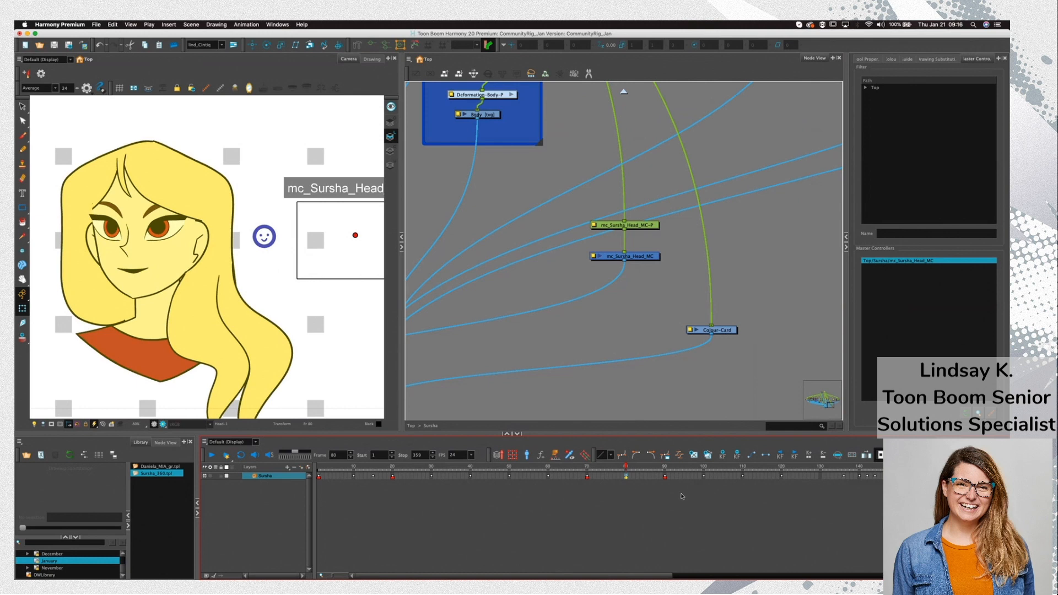
right_click(626, 477)
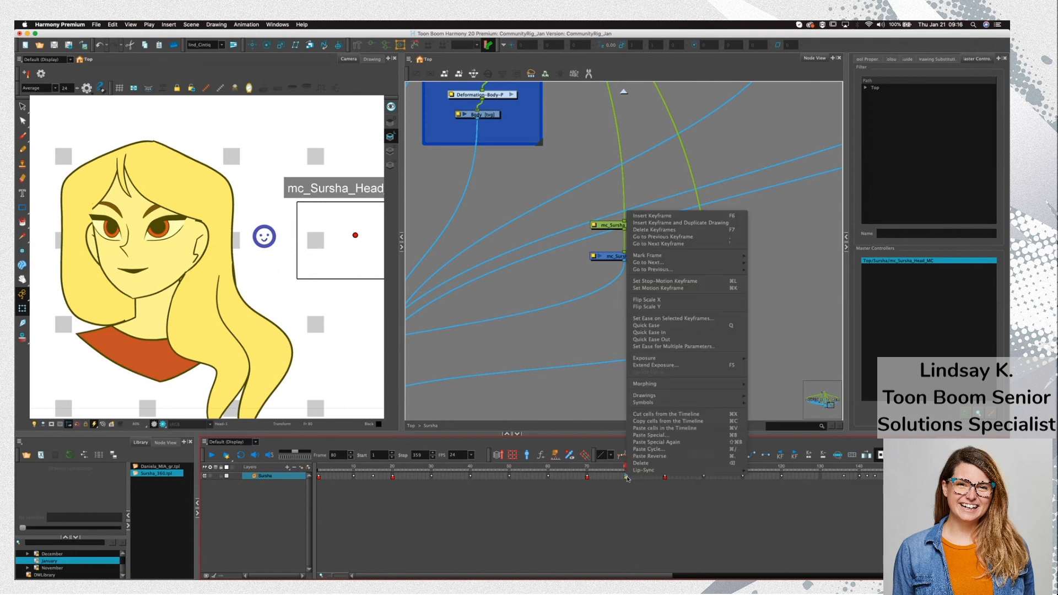
mouse_move(697, 256)
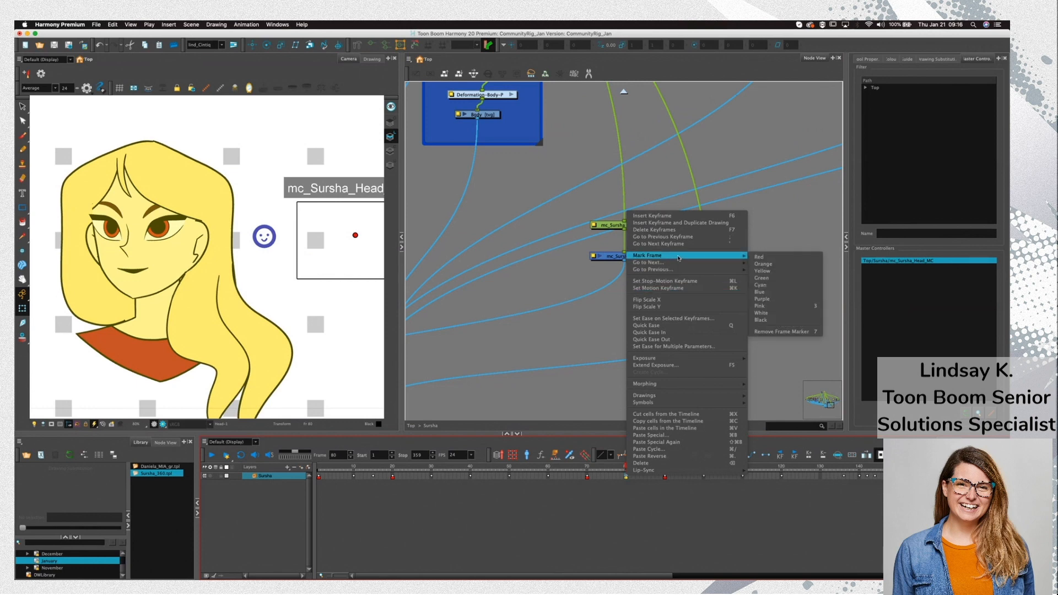
click(584, 328)
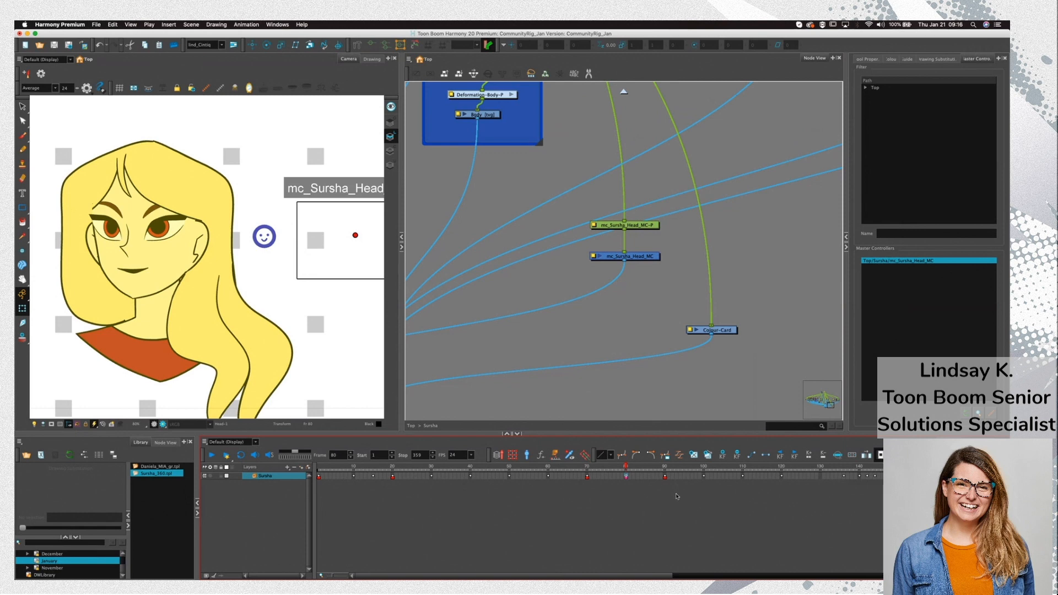
click(704, 477)
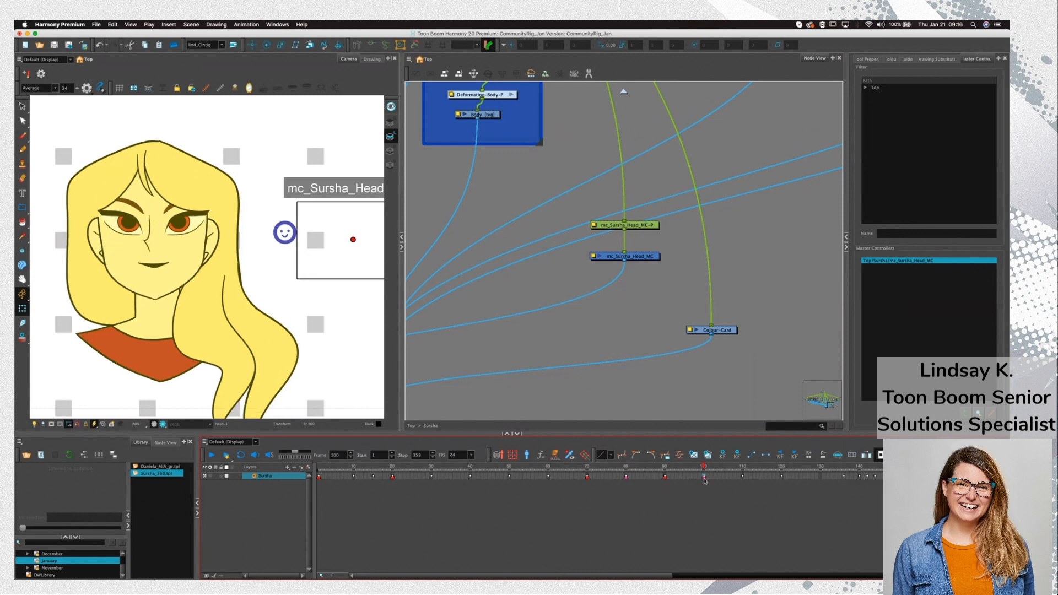
click(744, 477)
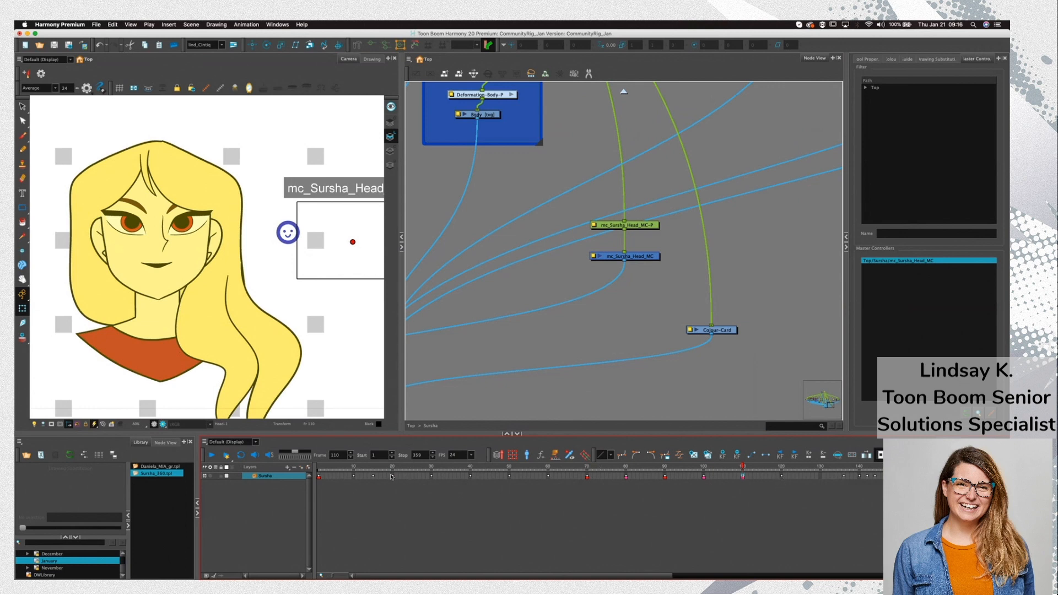
click(354, 477)
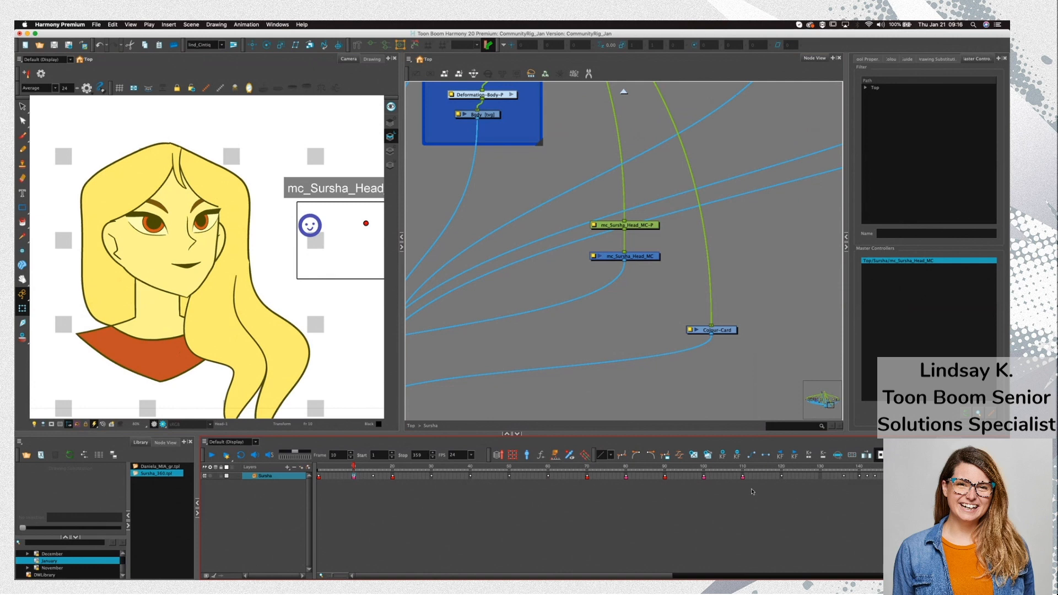
At frame 10, rotate the far eye slightly counterclockwise and tilt its eyebrow so the outer end drops
click(215, 220)
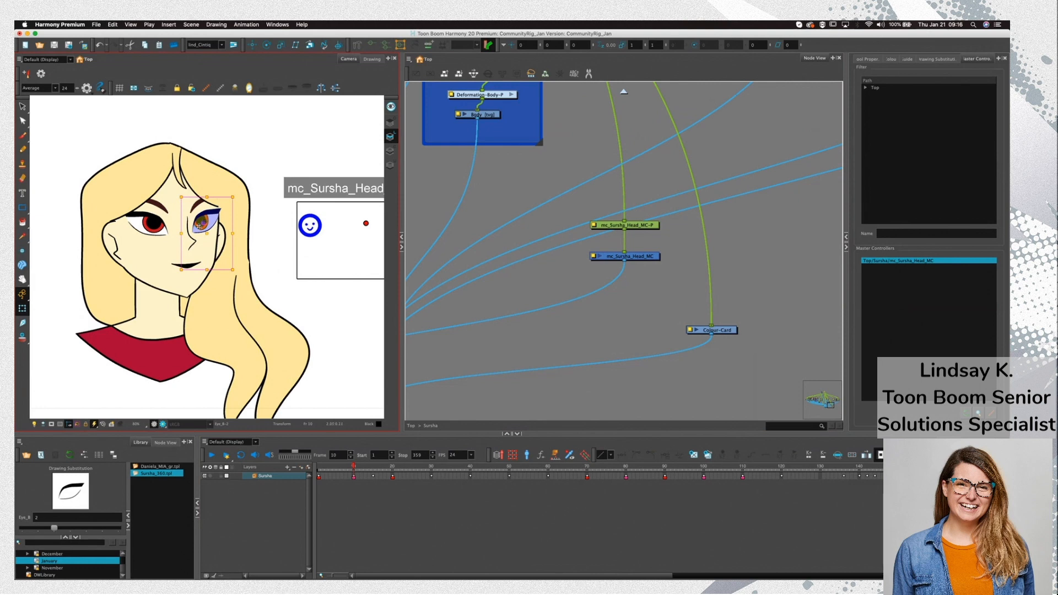
click(218, 204)
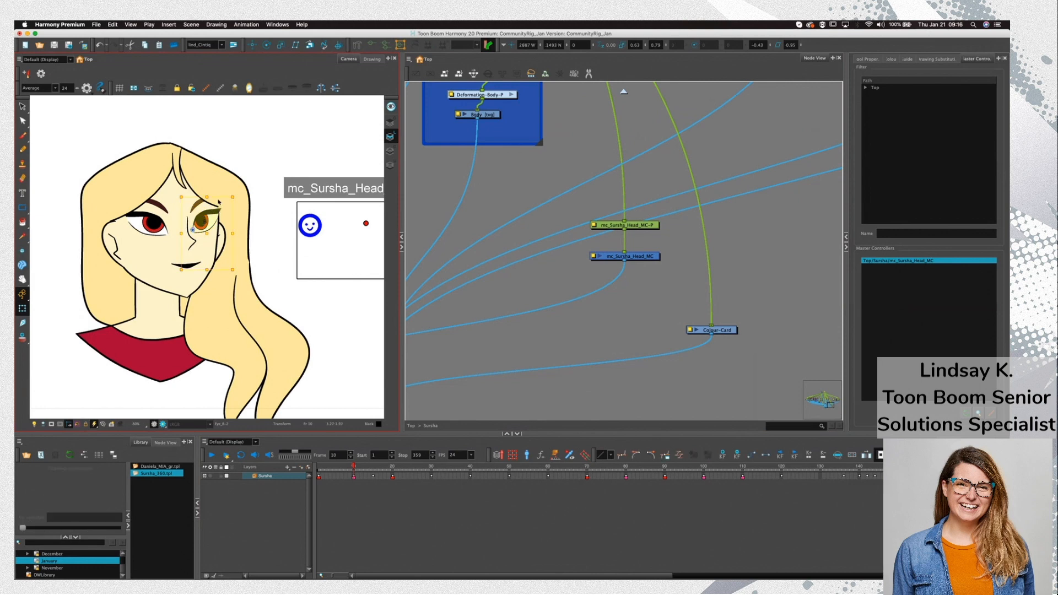
drag(221, 196, 215, 196)
click(197, 201)
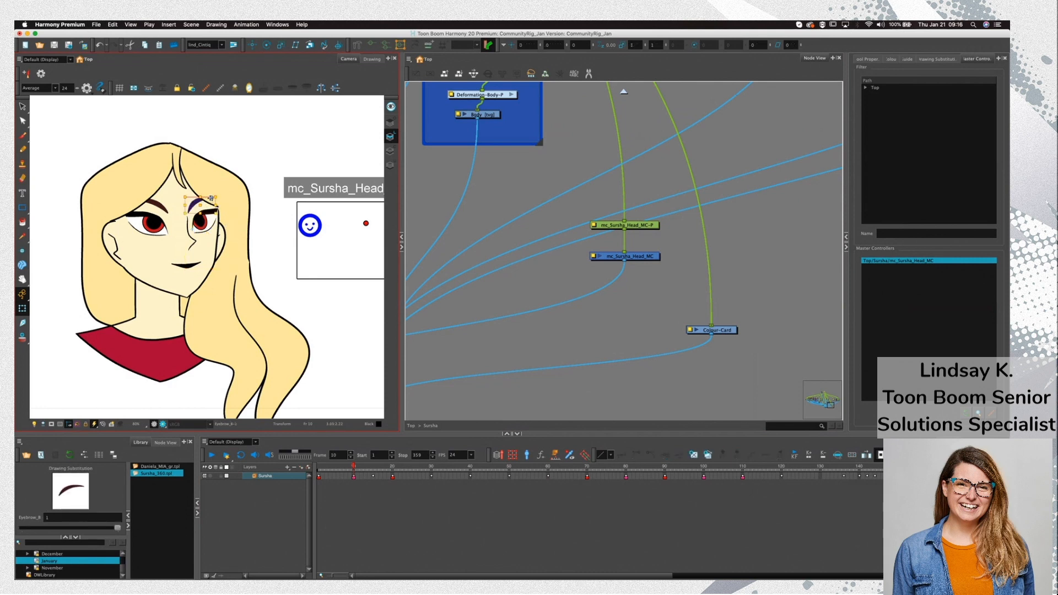
drag(221, 195, 228, 198)
click(267, 233)
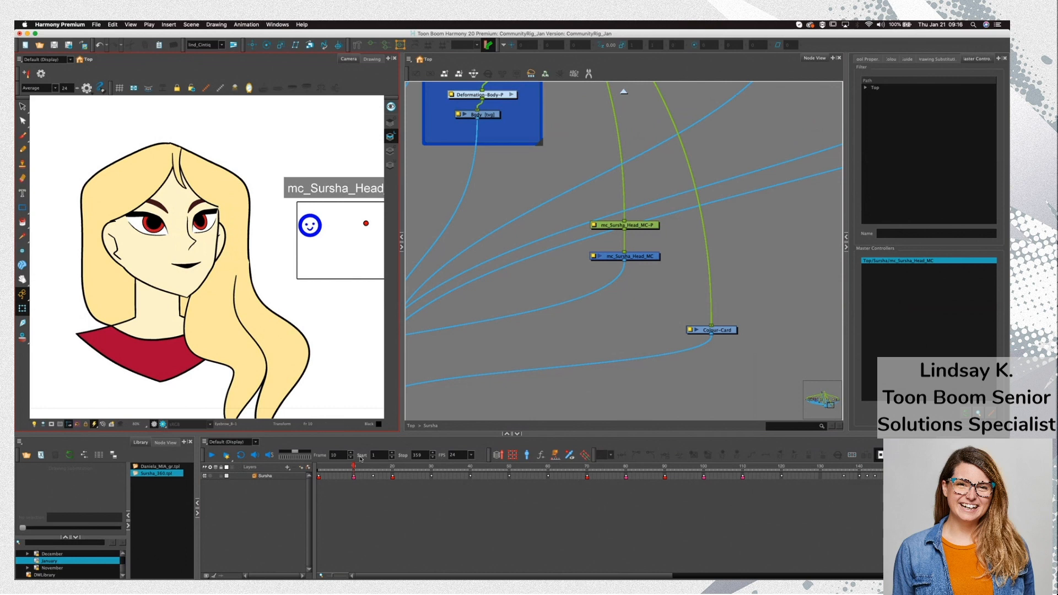
At frame 80, rotate the far eye slightly clockwise around a pivot shifted toward the nose, and lower its eyebrow's outer end
click(623, 468)
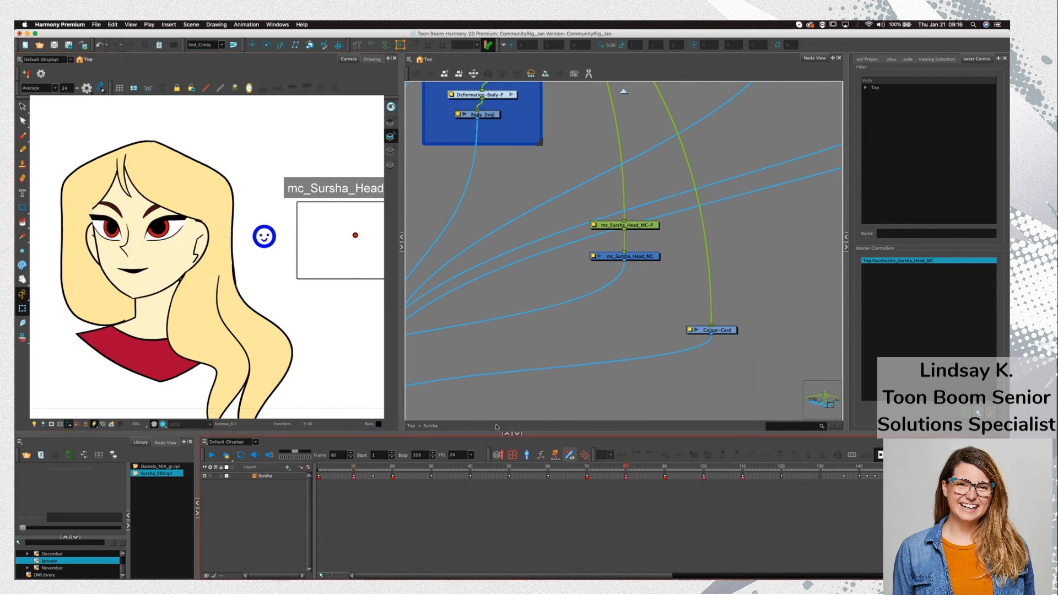
click(110, 233)
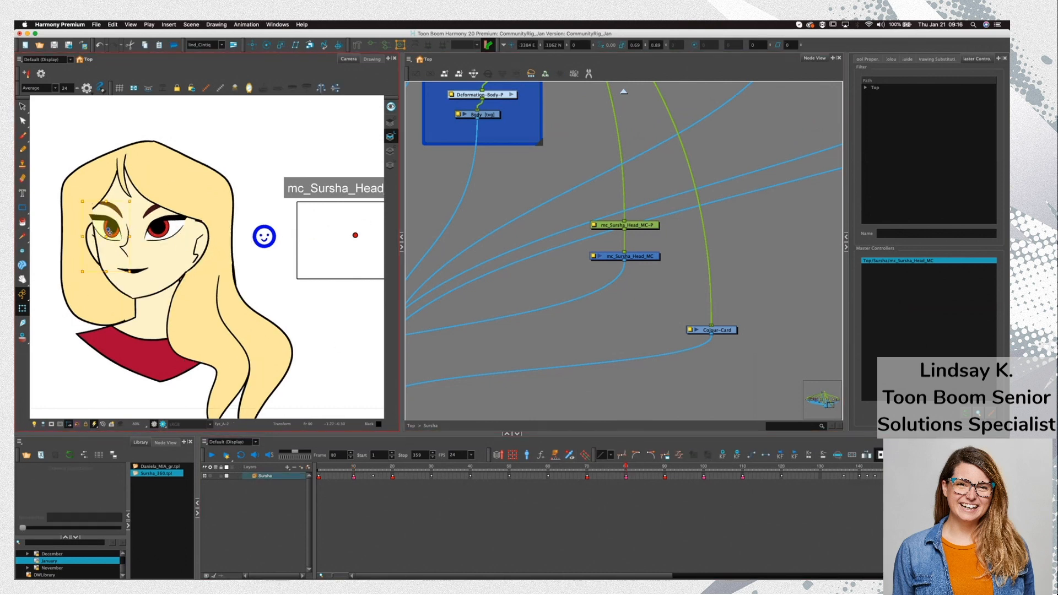
drag(108, 229, 122, 241)
drag(93, 202, 98, 202)
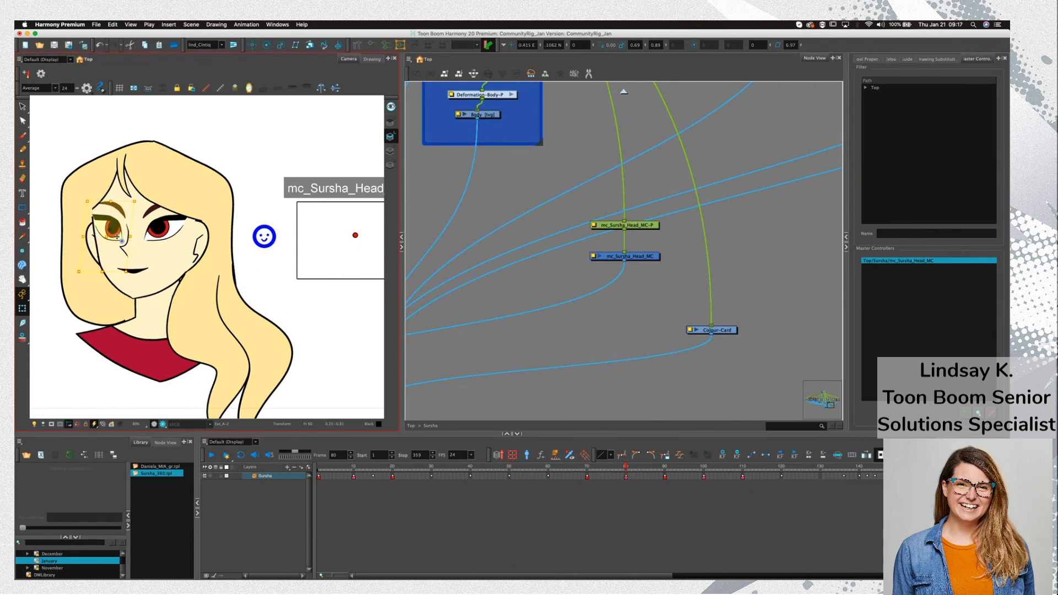
click(110, 208)
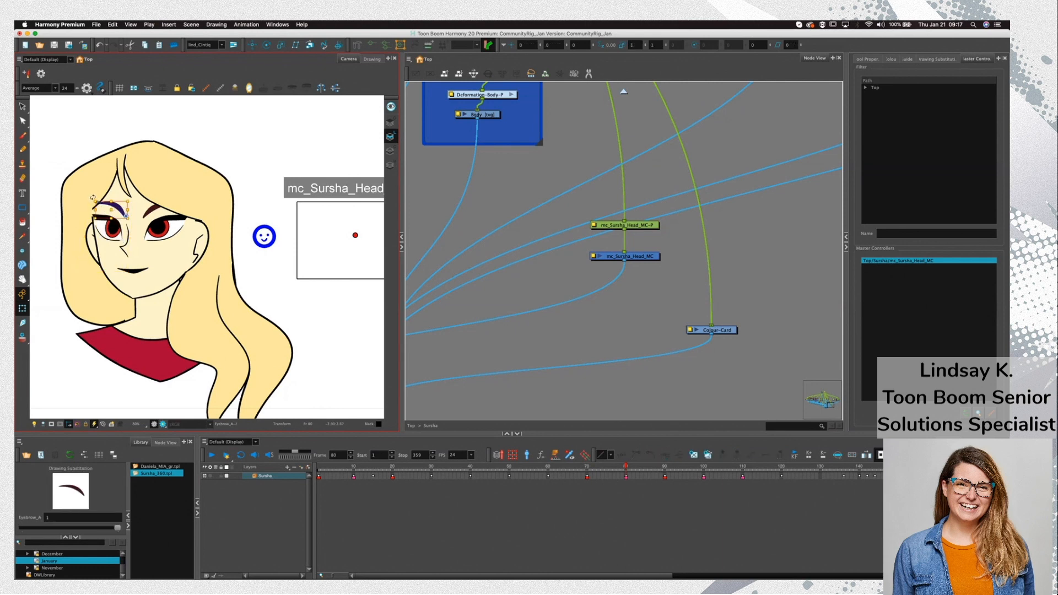
drag(93, 197, 88, 201)
click(277, 298)
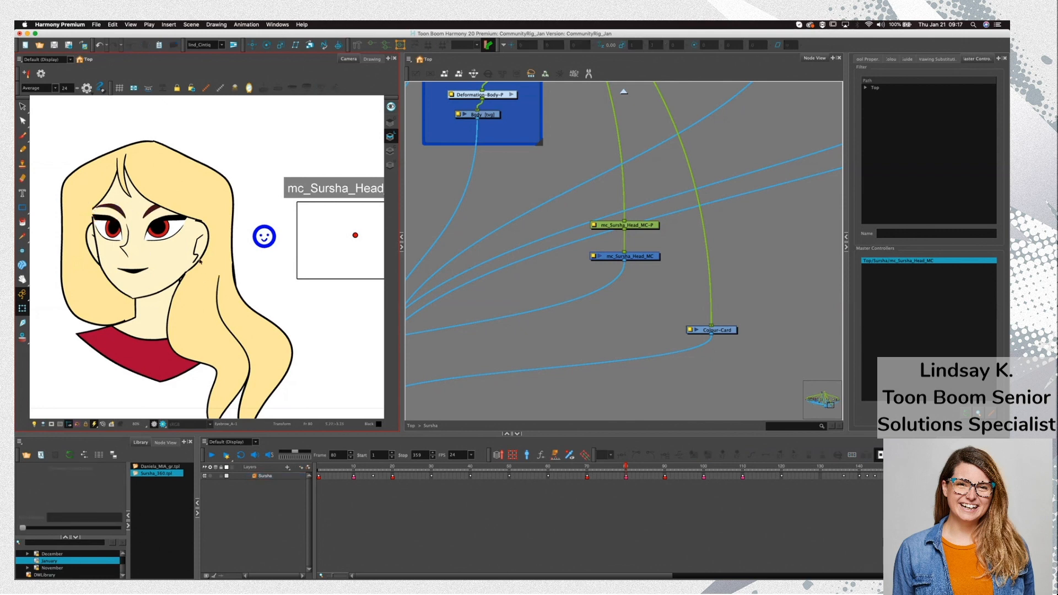
At frame 80, rotate the Bangs2 hair piece about 1.4 degrees counterclockwise
click(115, 207)
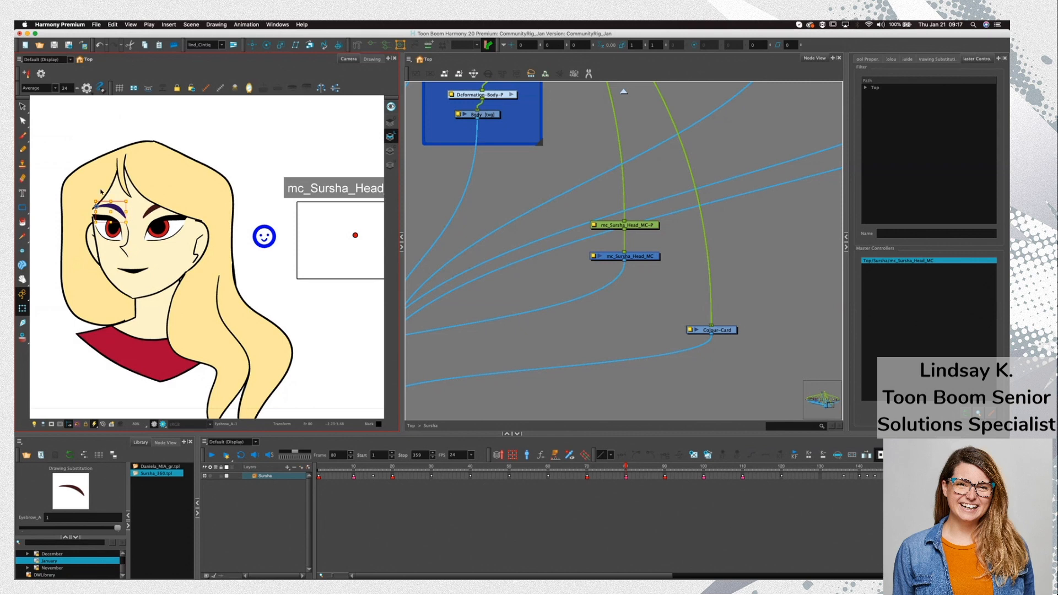
click(111, 200)
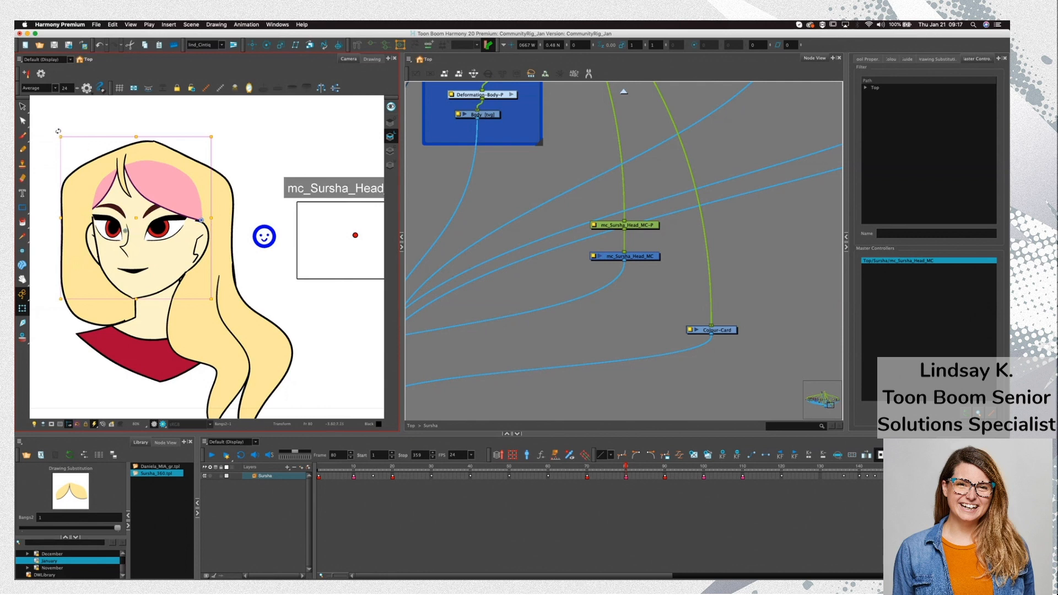
drag(58, 133, 63, 134)
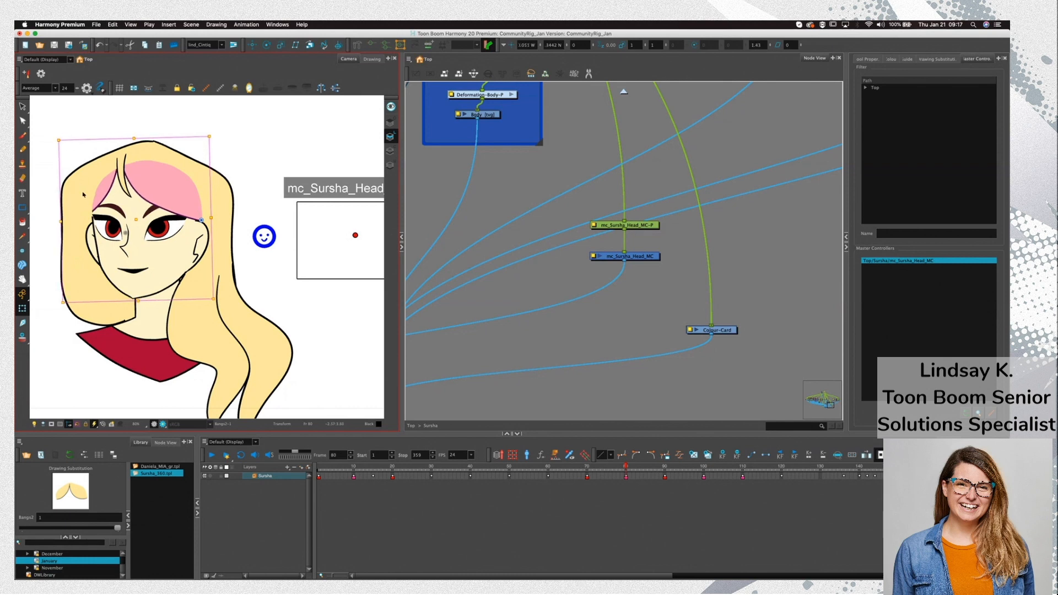
At frame 80, display the Bangs2 deformation controls and tuck the bangs' outer side slightly toward the face
key(shift+F11)
click(51, 219)
click(104, 194)
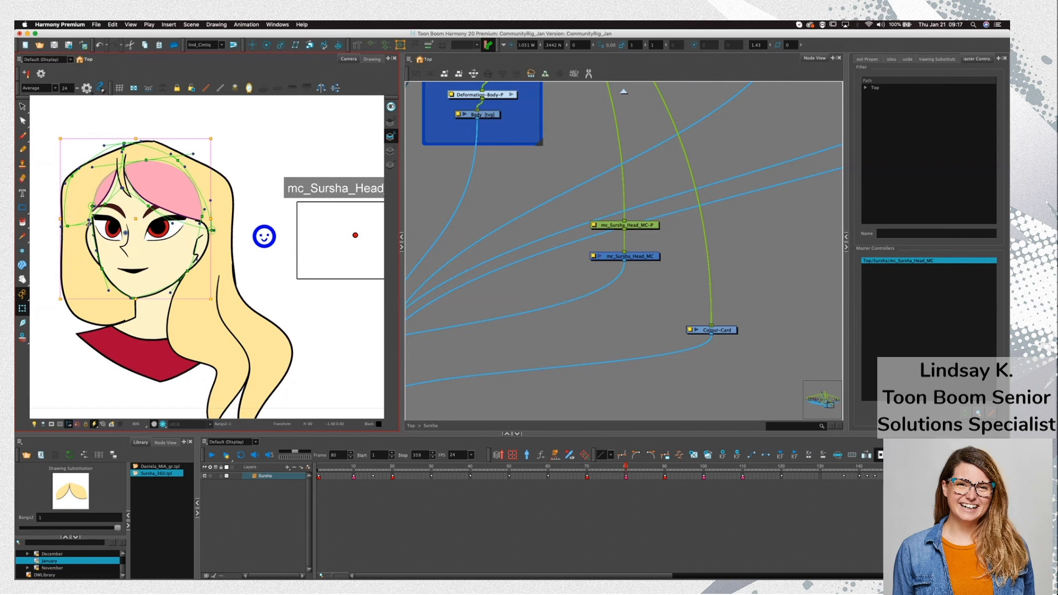
click(69, 225)
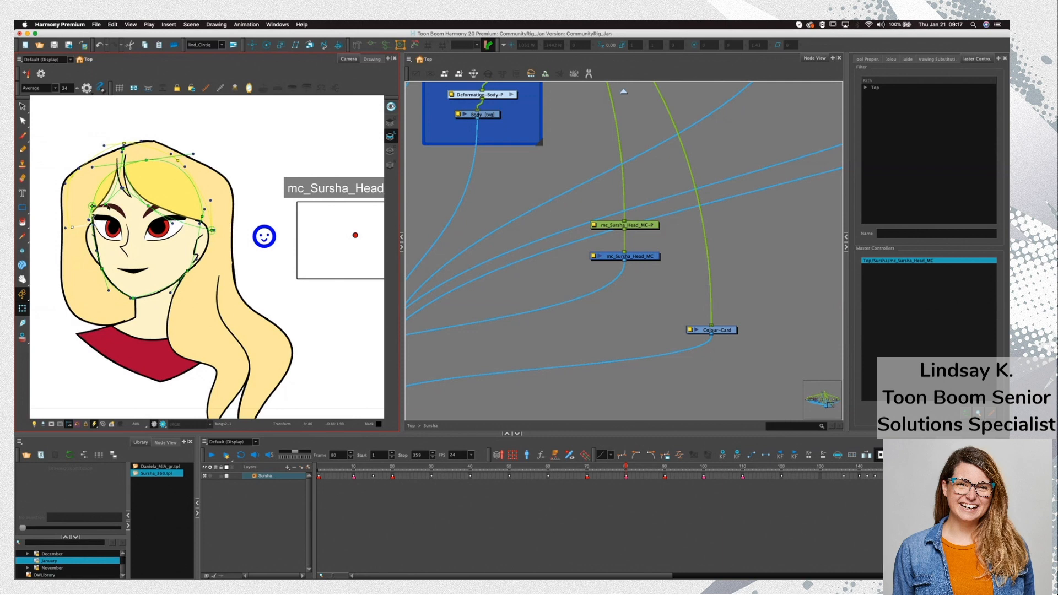
click(104, 220)
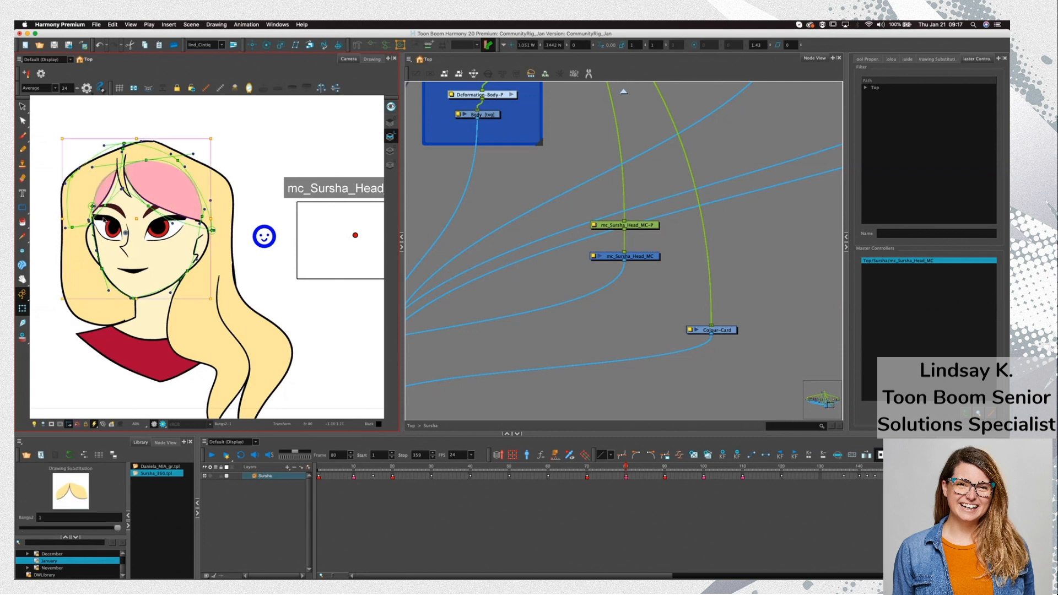
click(273, 265)
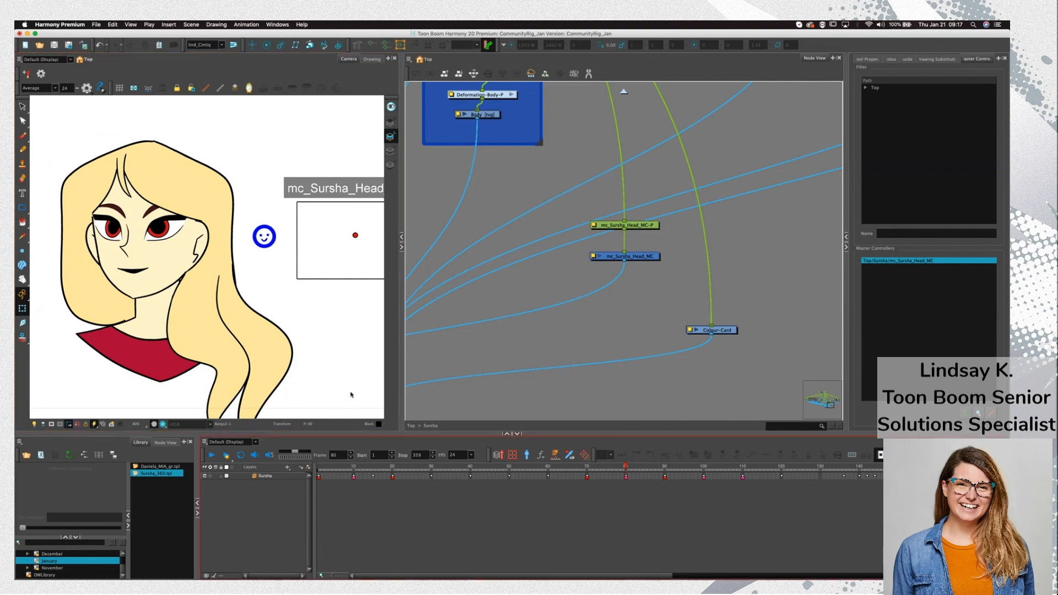
At frame 60, rotate the far eye slightly clockwise around a pivot shifted toward the nose
drag(627, 469, 728, 470)
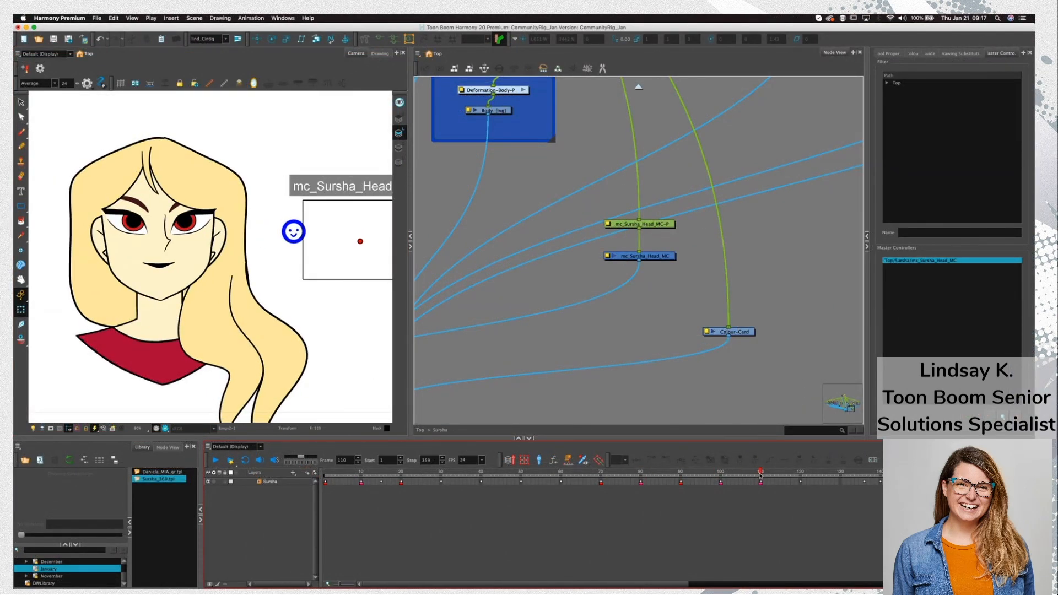
drag(761, 474, 800, 475)
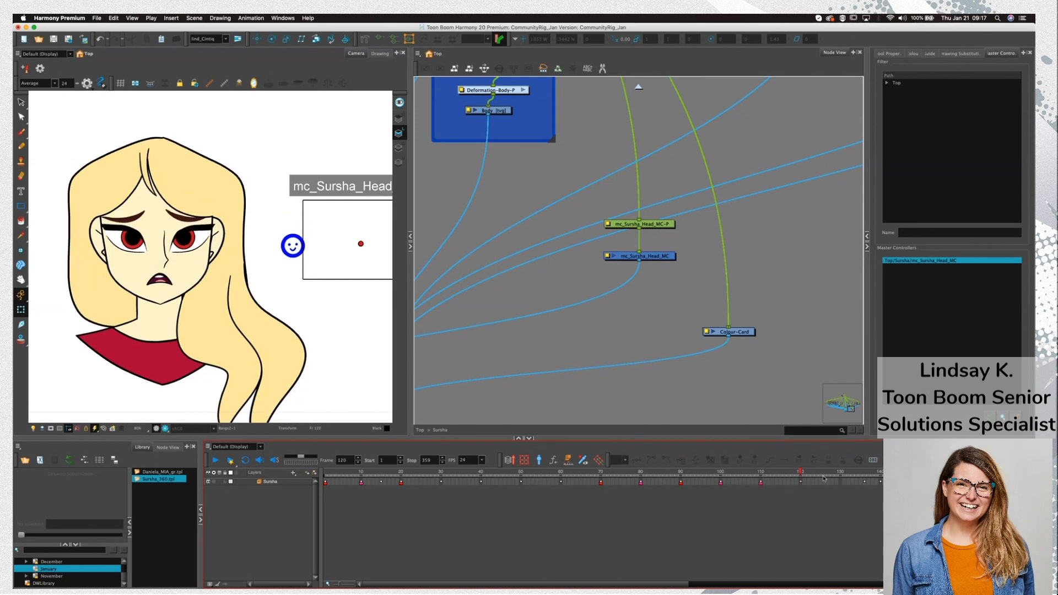
click(364, 472)
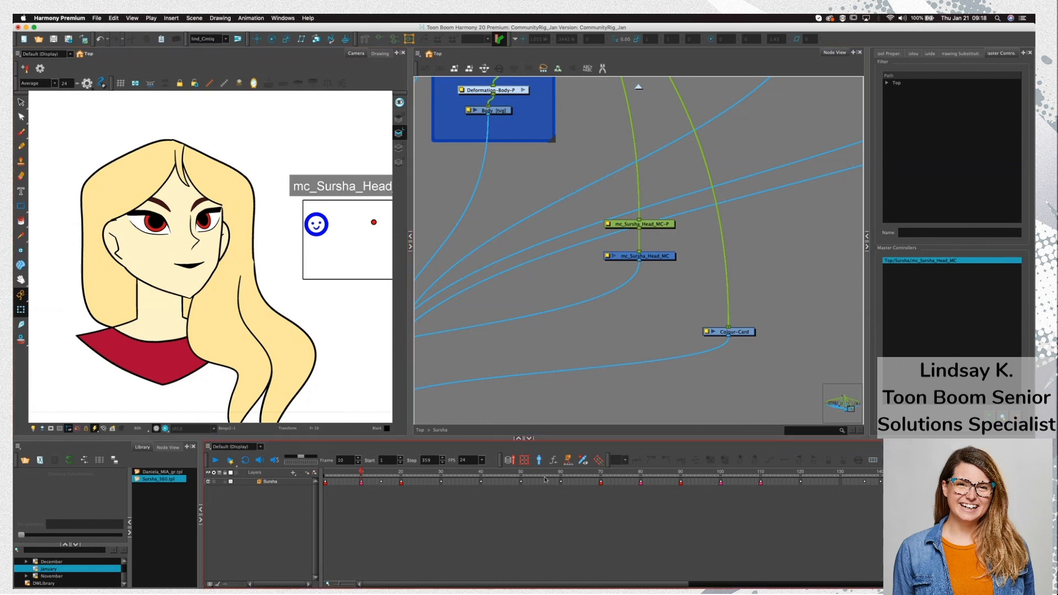
click(561, 483)
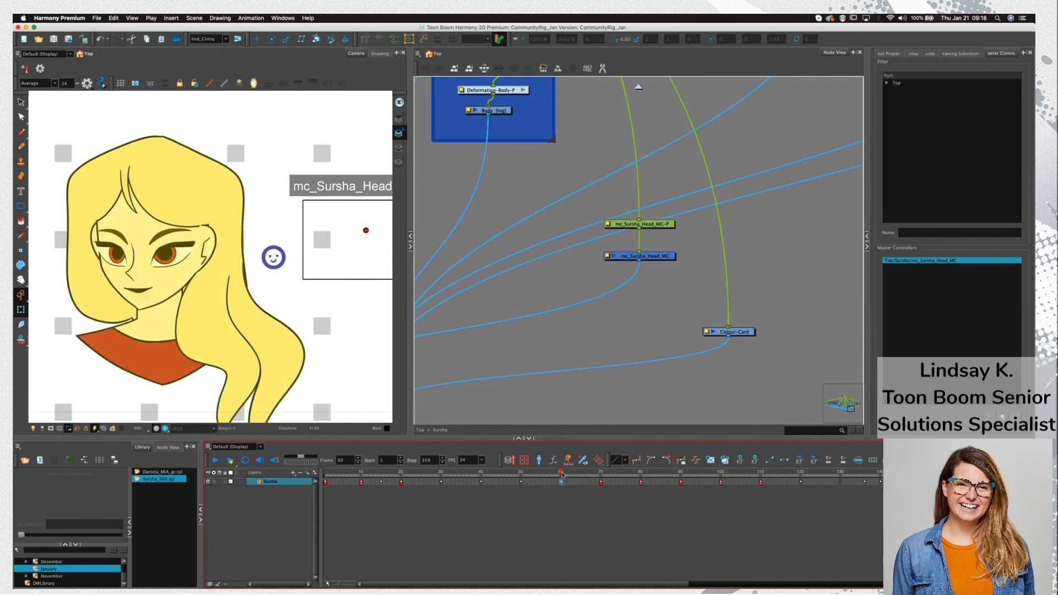
click(107, 239)
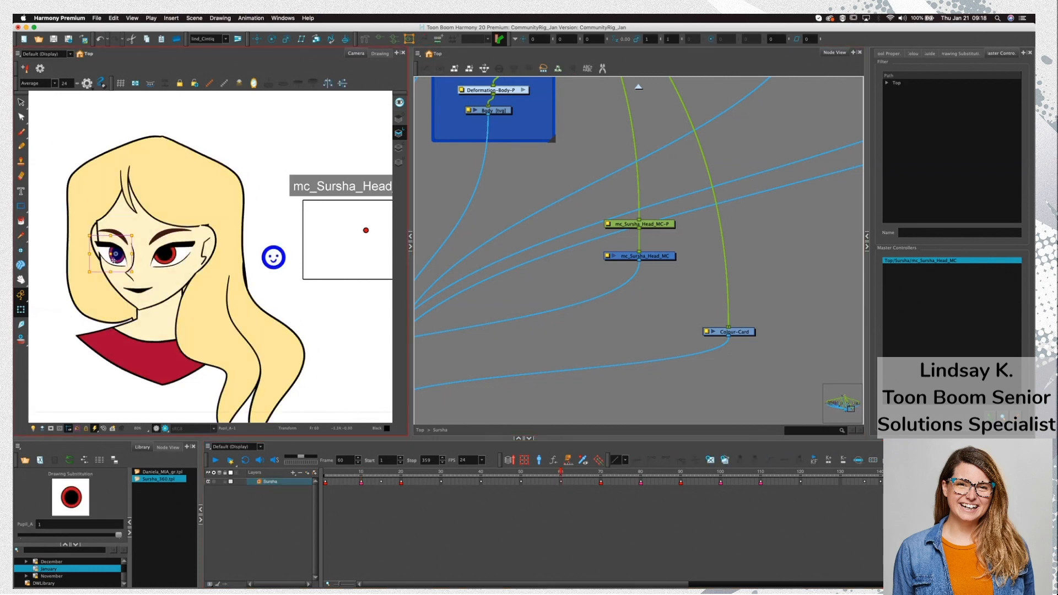
drag(113, 255, 126, 263)
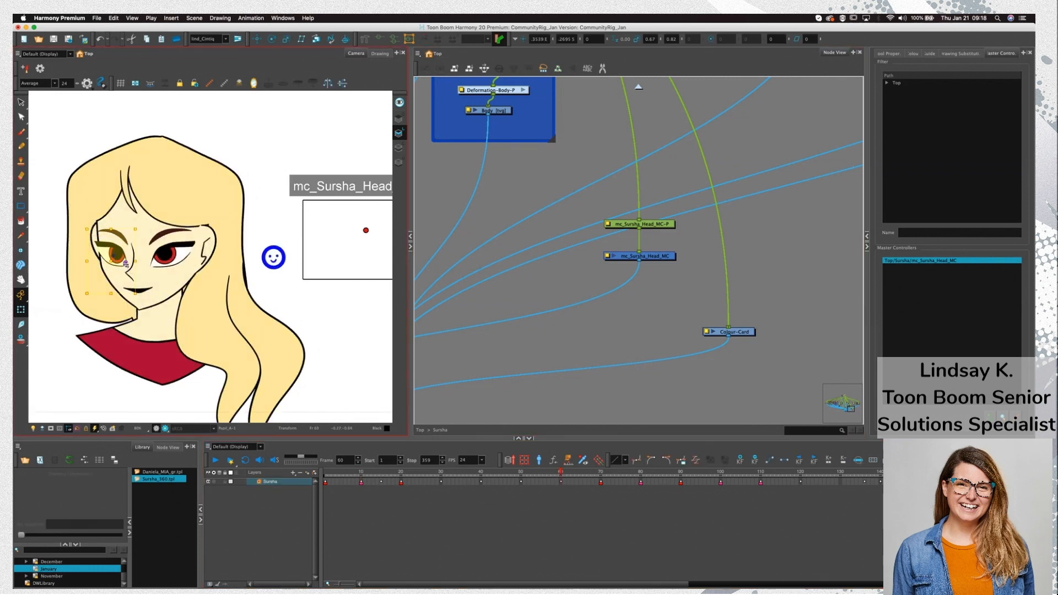
drag(101, 229, 90, 245)
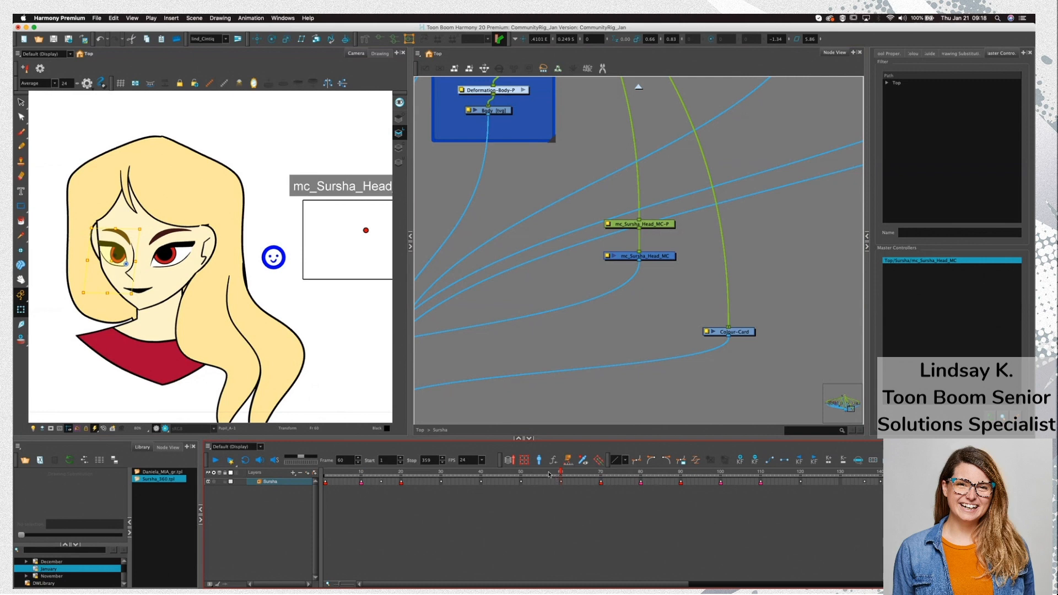
At frame 10, move the far ear slightly inward so less of it sticks out past the face
click(362, 472)
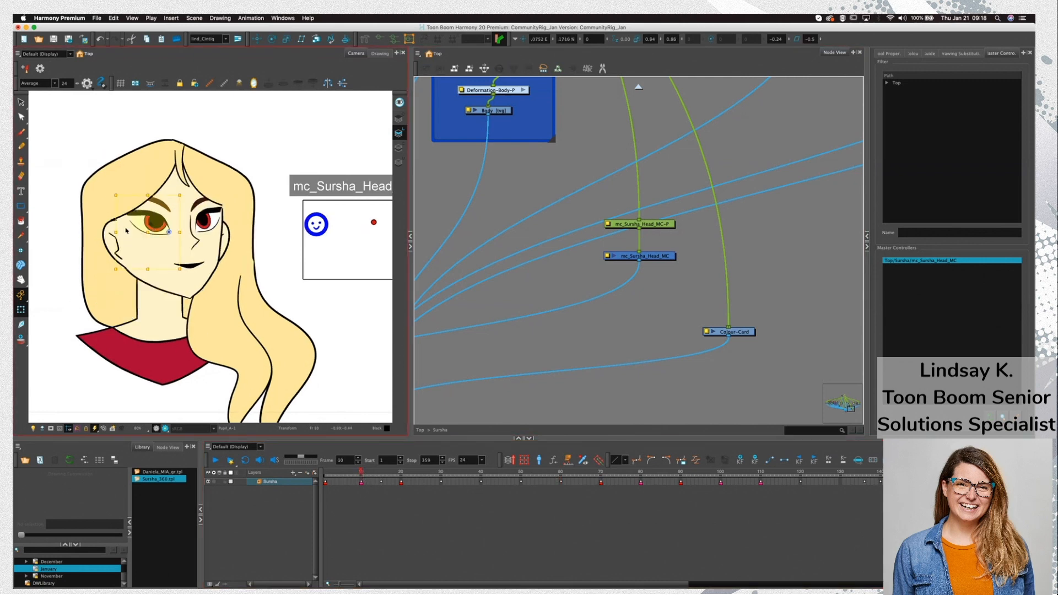
click(226, 244)
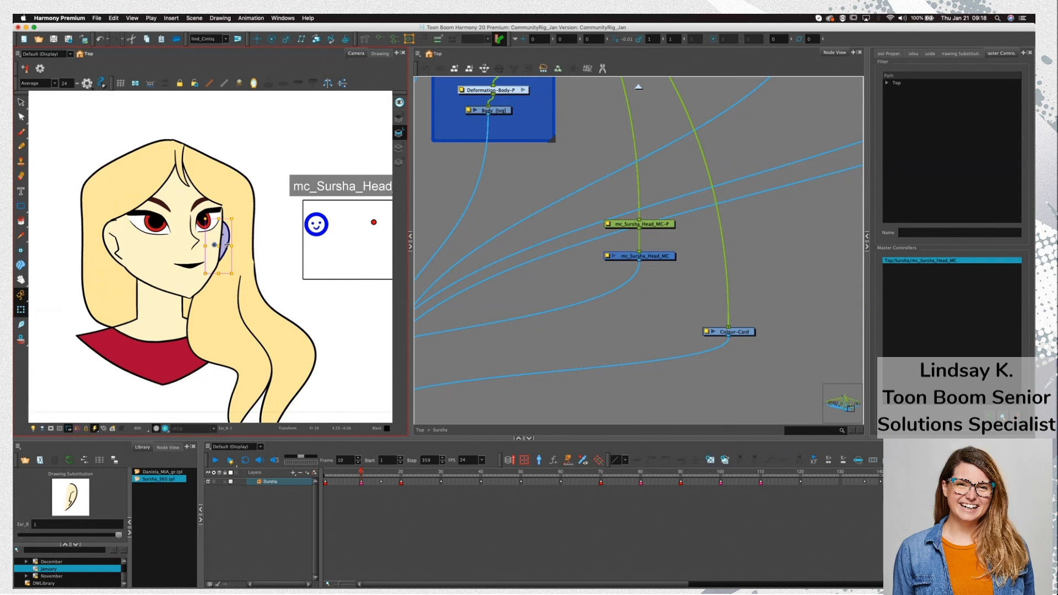
click(227, 244)
drag(228, 245, 223, 245)
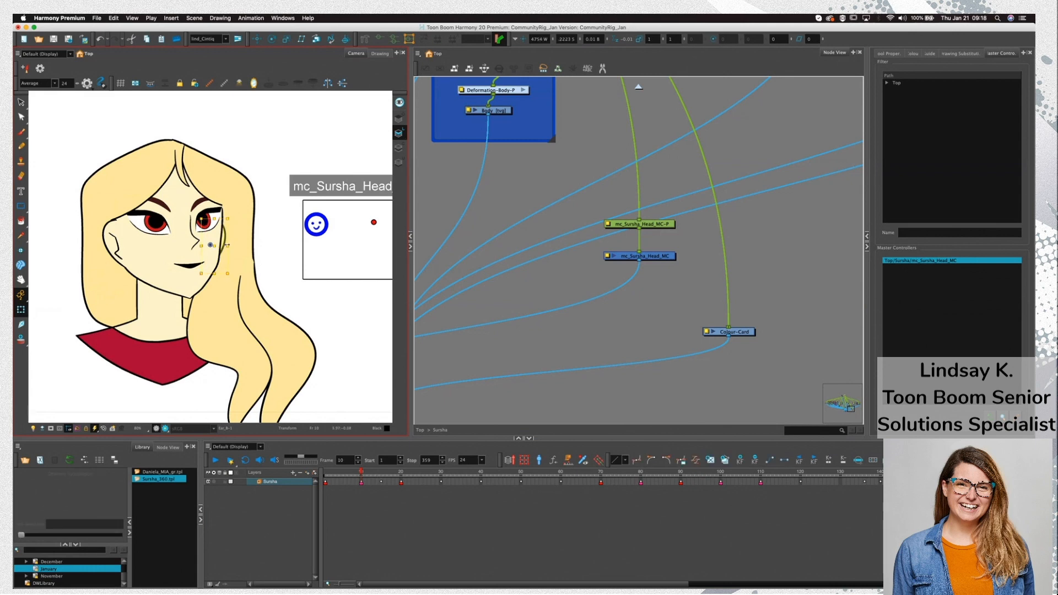
At frames 60 and 80, shift the far ear slightly inward toward the face
click(561, 472)
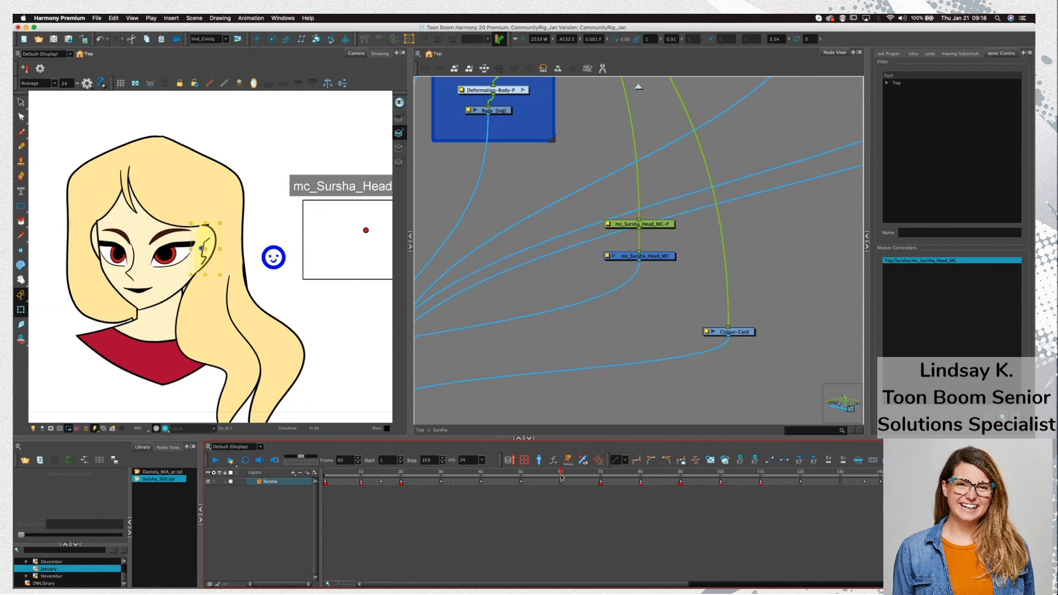
click(99, 245)
click(95, 244)
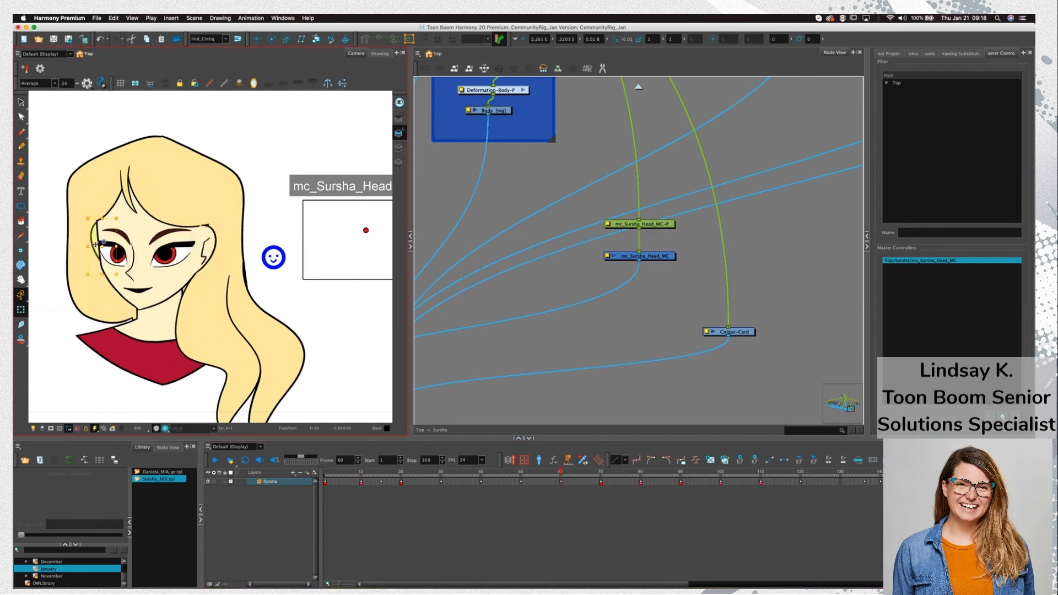
drag(97, 244, 101, 244)
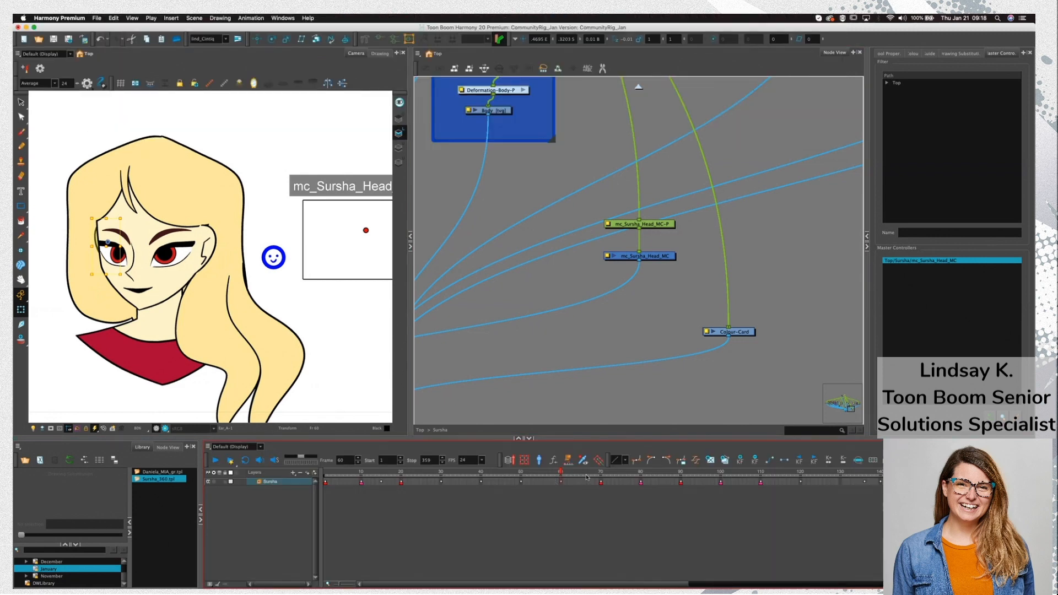
click(641, 472)
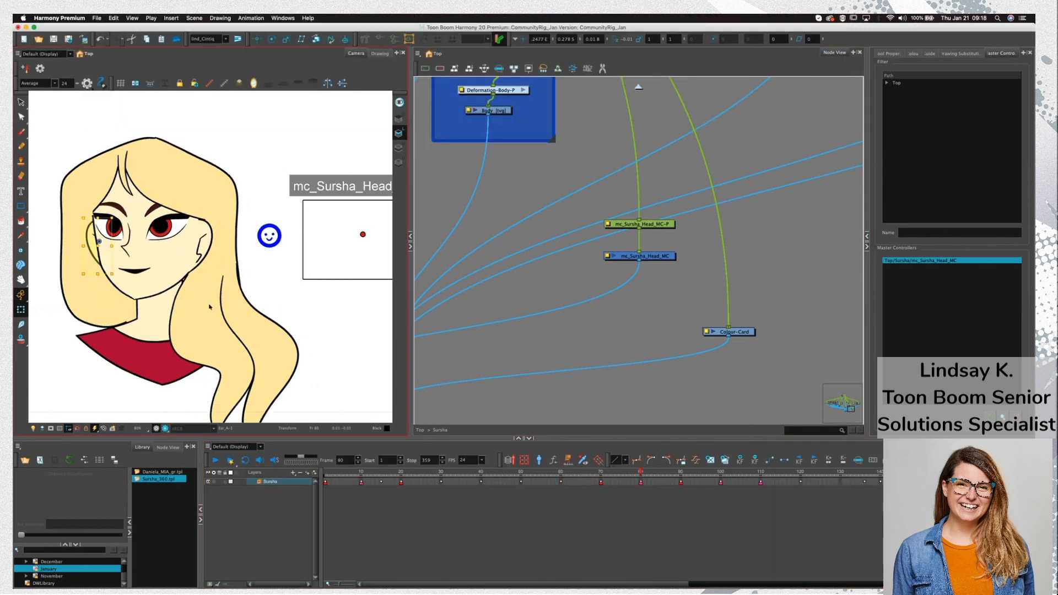
key(Right)
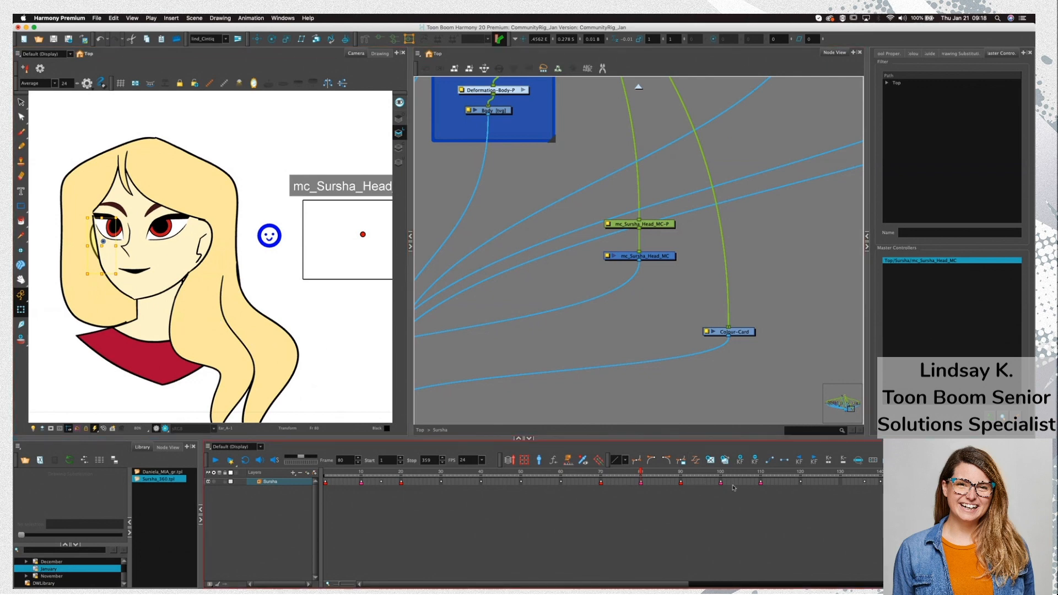
At frame 30, tuck the far ear slightly inward behind the face
click(721, 473)
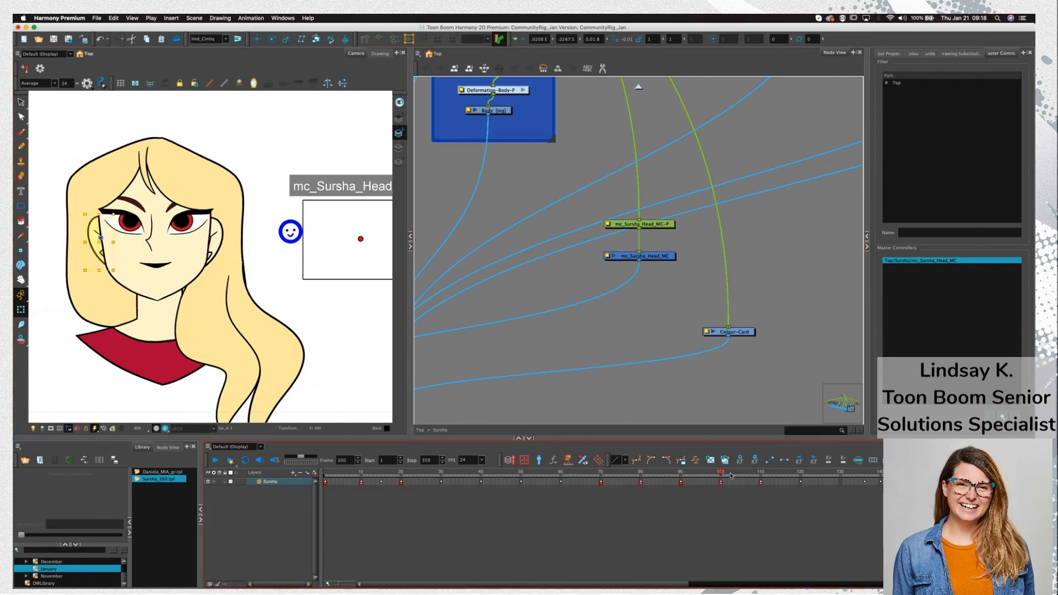
click(761, 473)
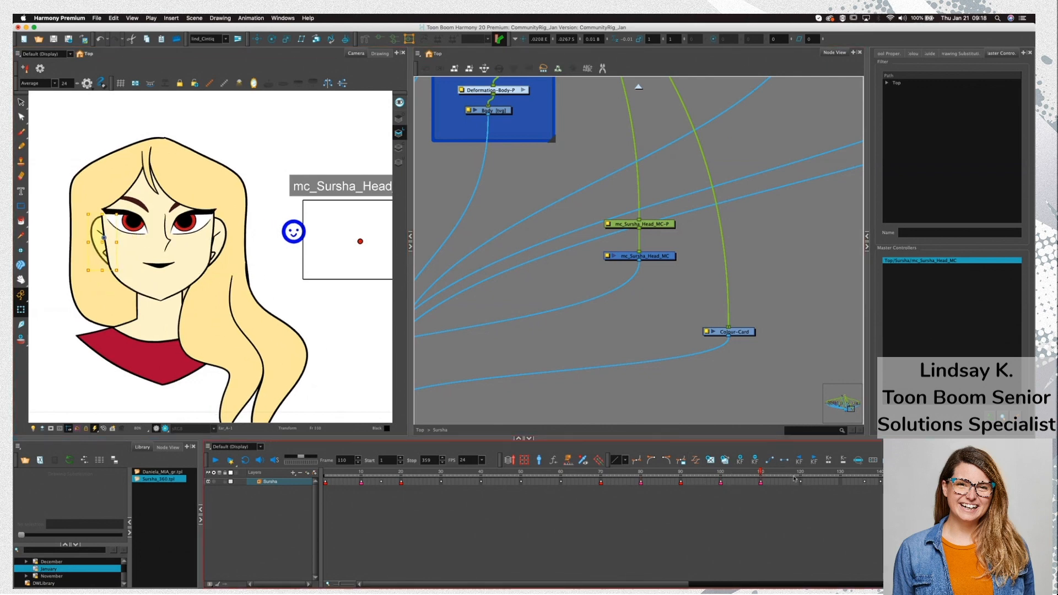
click(481, 483)
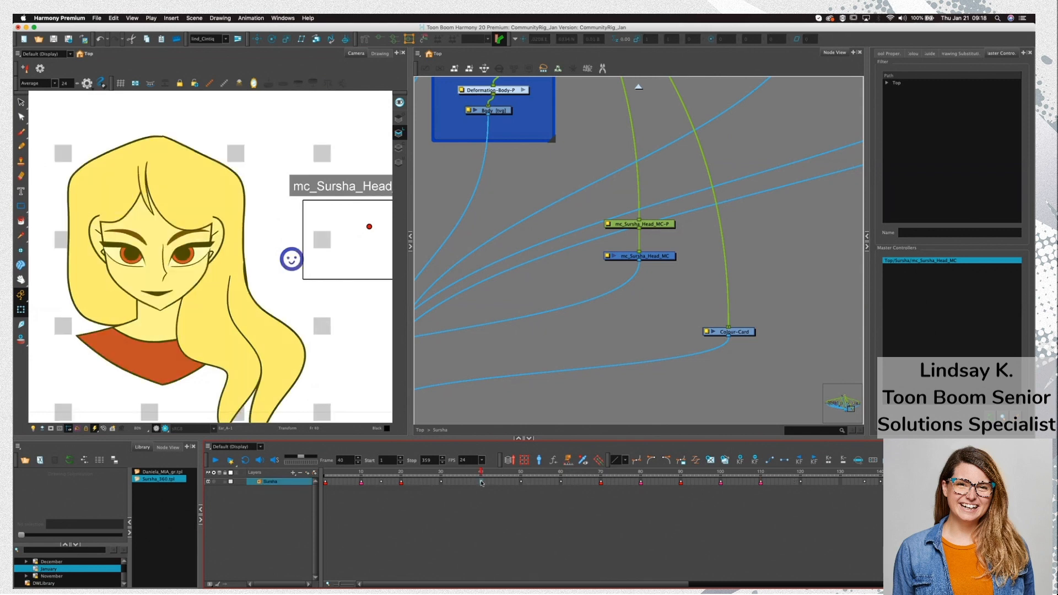
click(442, 483)
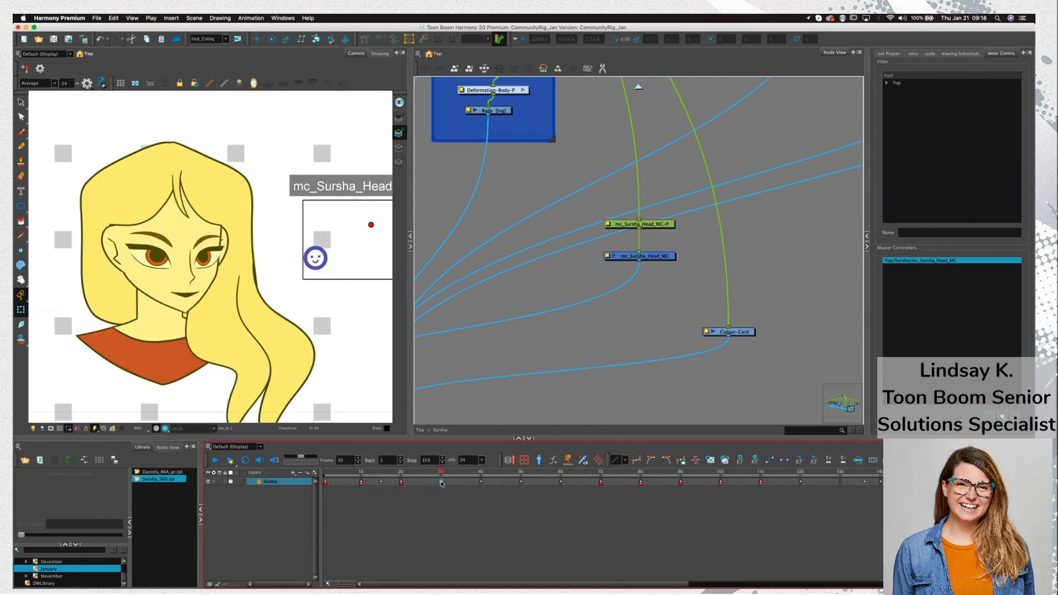
click(225, 243)
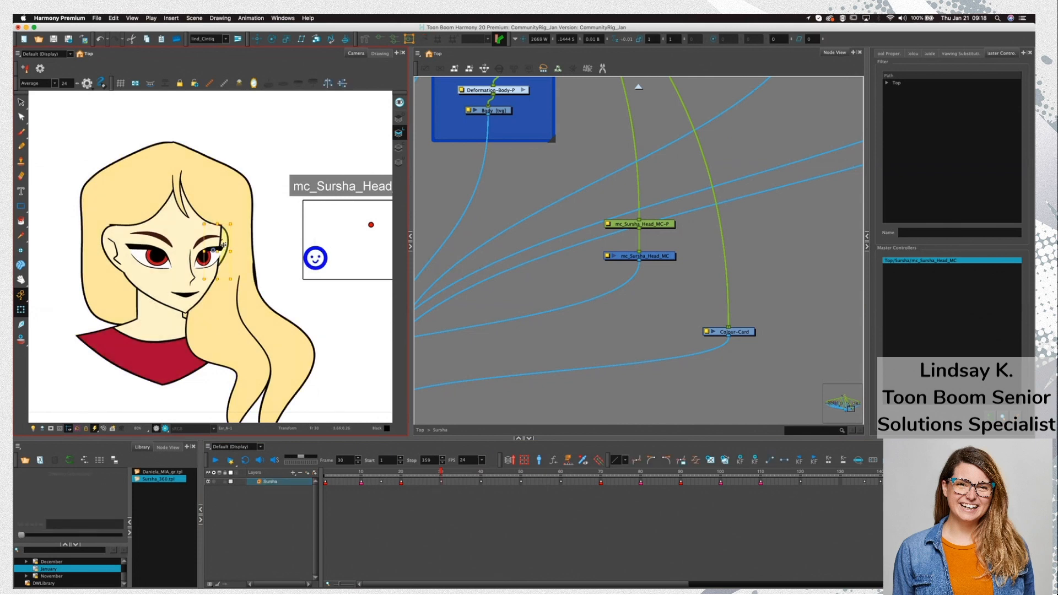
drag(224, 245, 220, 246)
At frame 30, rotate the far eye slightly counterclockwise around a pivot shifted toward the nose, and adjust its eyebrow's tilt
click(215, 262)
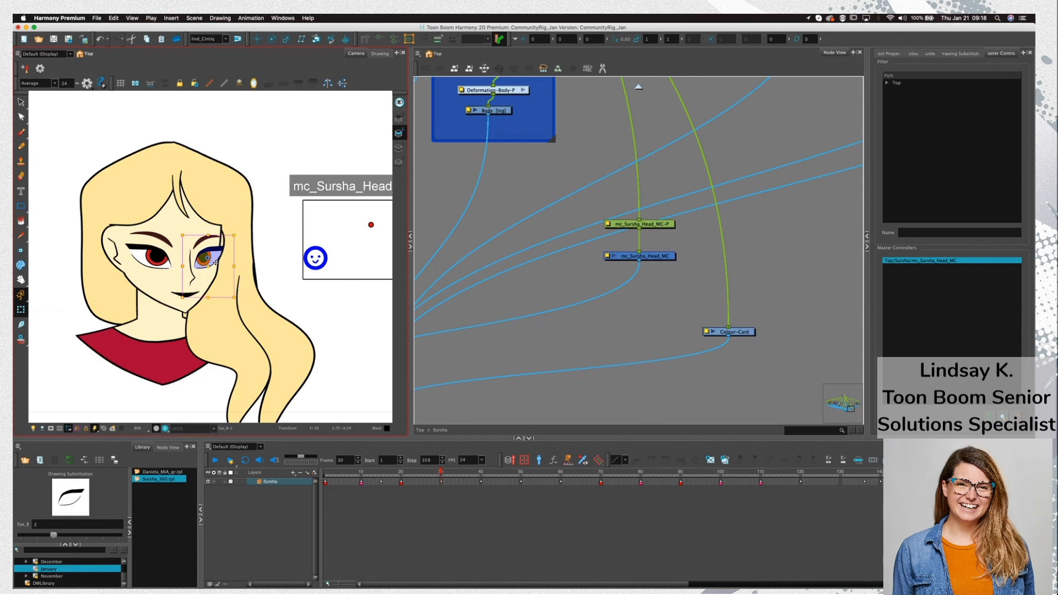
key(b)
mouse_move(208, 258)
mouse_down()
mouse_move(195, 265)
mouse_move(215, 237)
mouse_up()
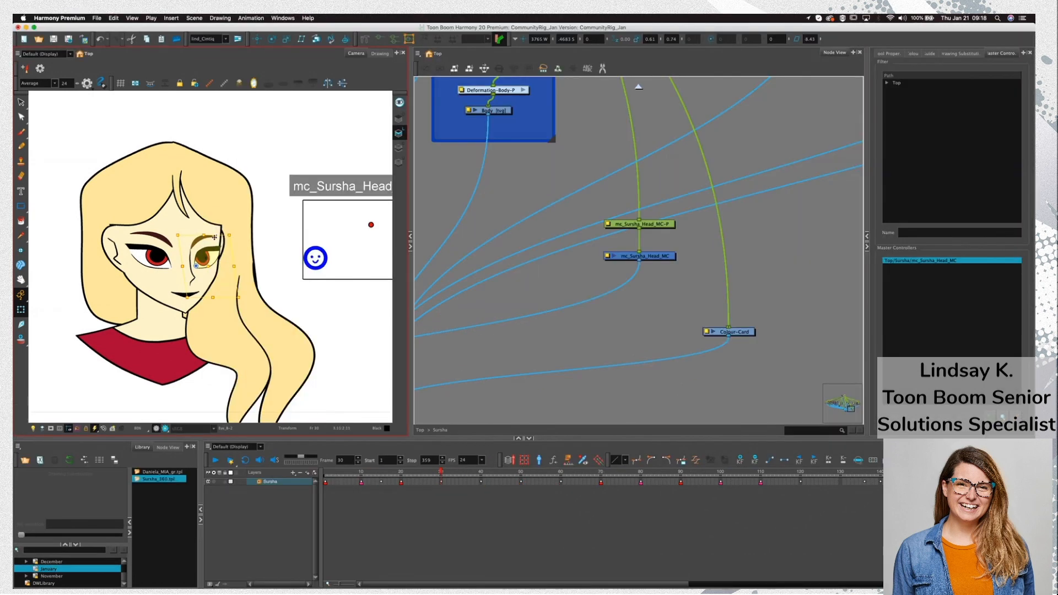
click(274, 251)
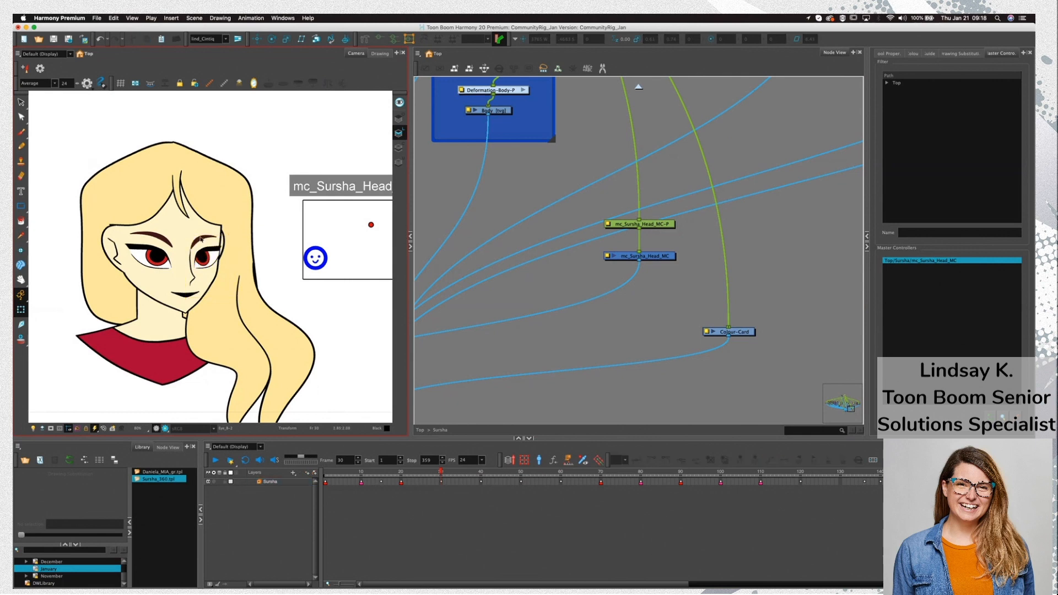
click(201, 239)
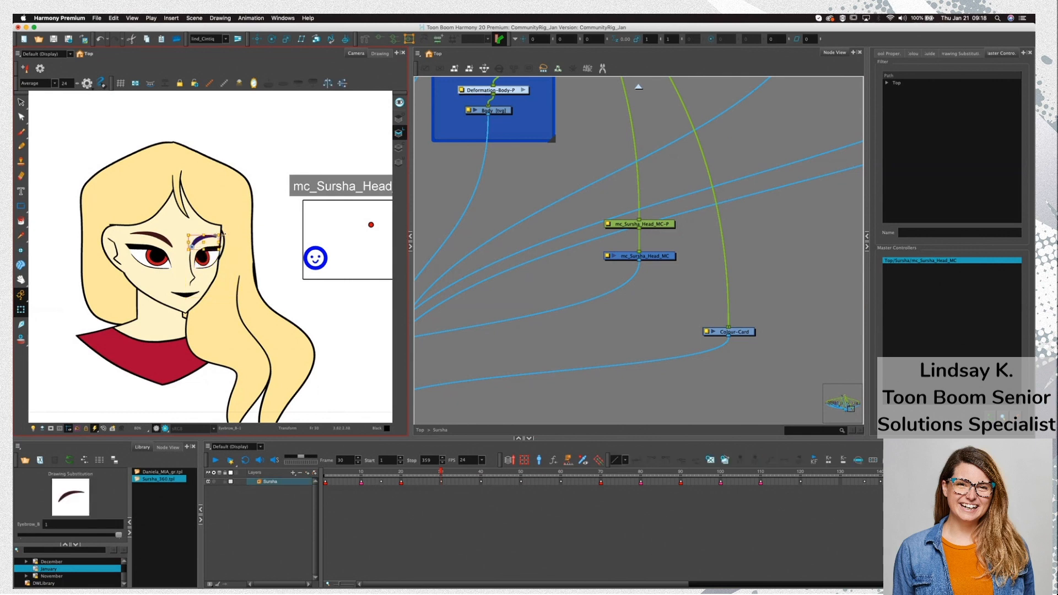
click(272, 258)
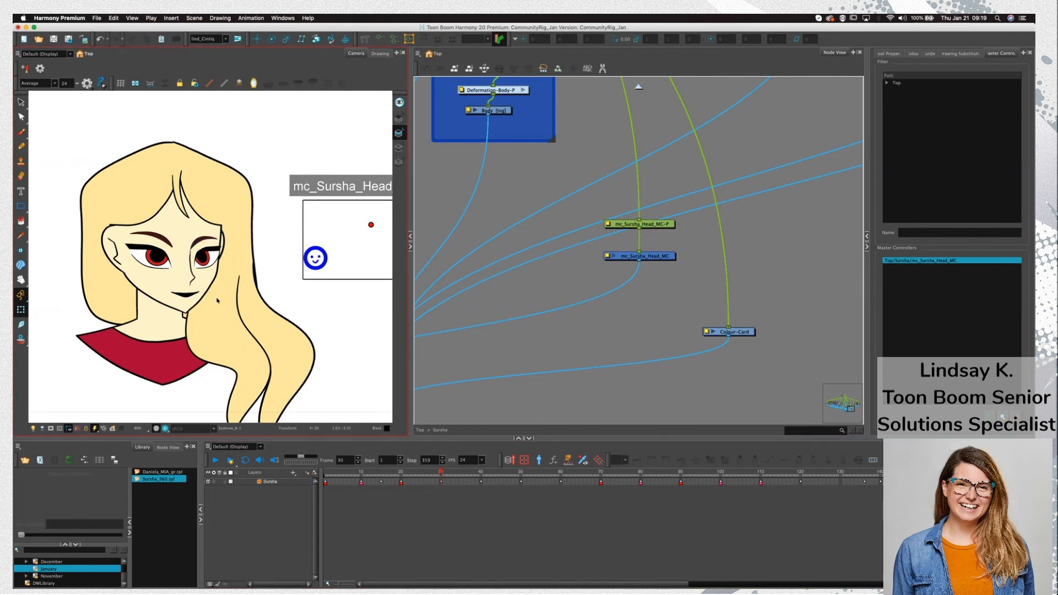
Scrub through the head poses up to frame 110 to check the adjustments, and return to frame 1
scroll(217, 300, down, 2)
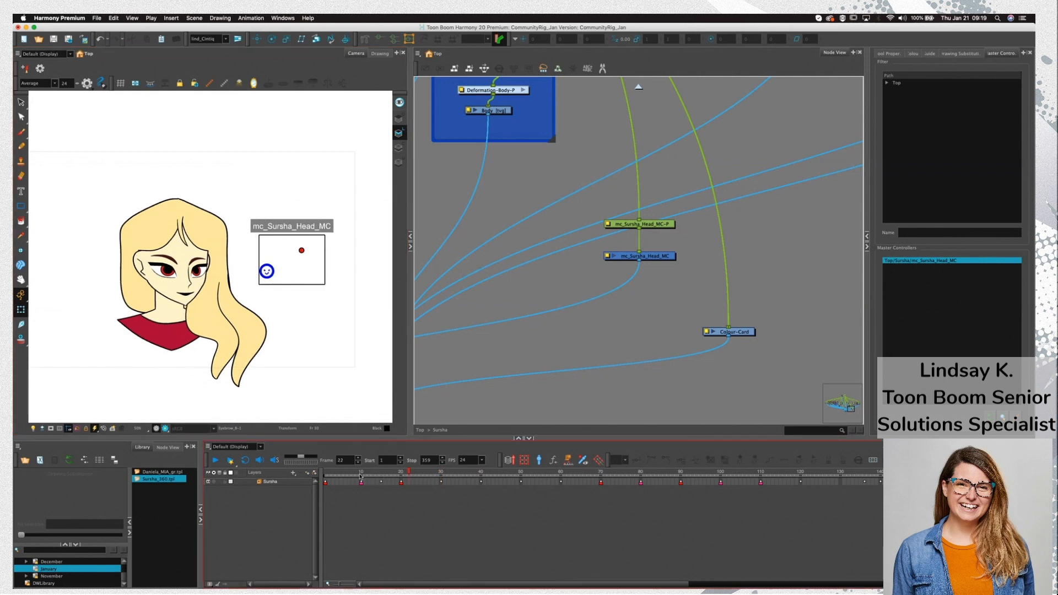
drag(360, 476, 765, 478)
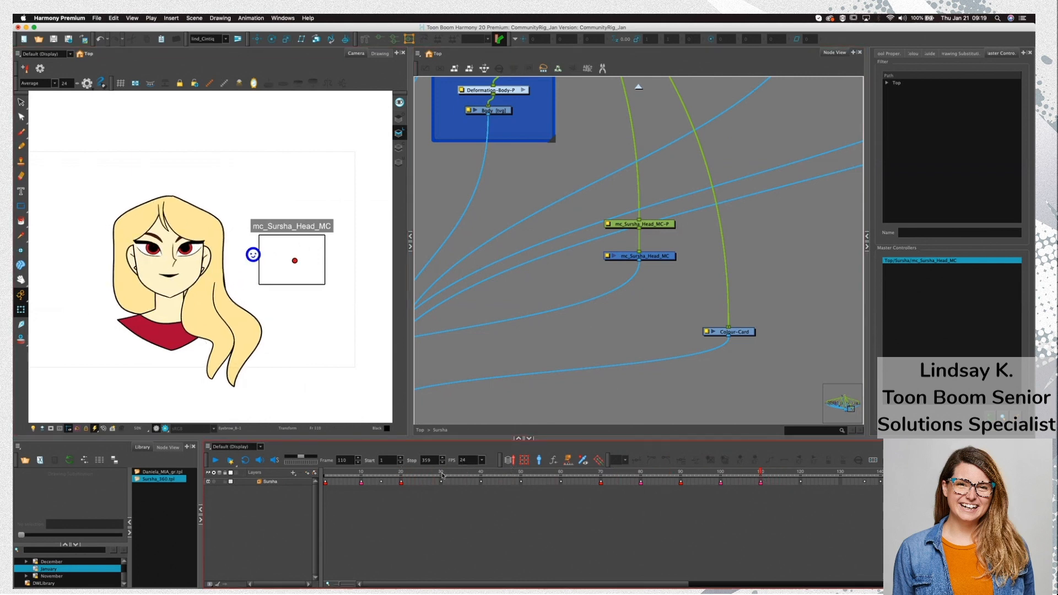
drag(442, 474, 325, 474)
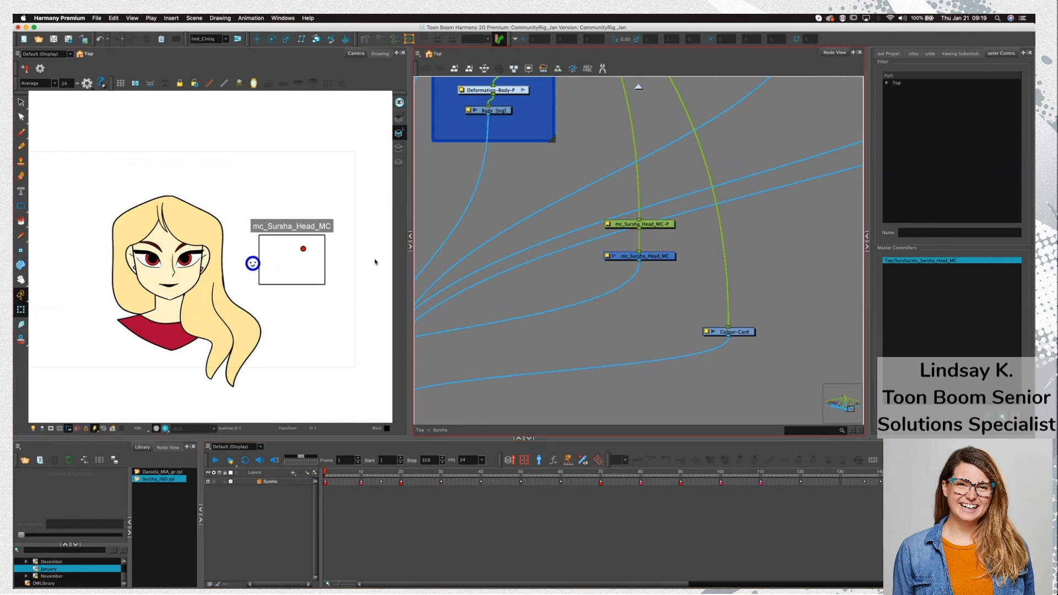
Select the mc_Sursha_Head_MC node and trace its connection down to the Sursha group's main composite
drag(804, 289, 788, 292)
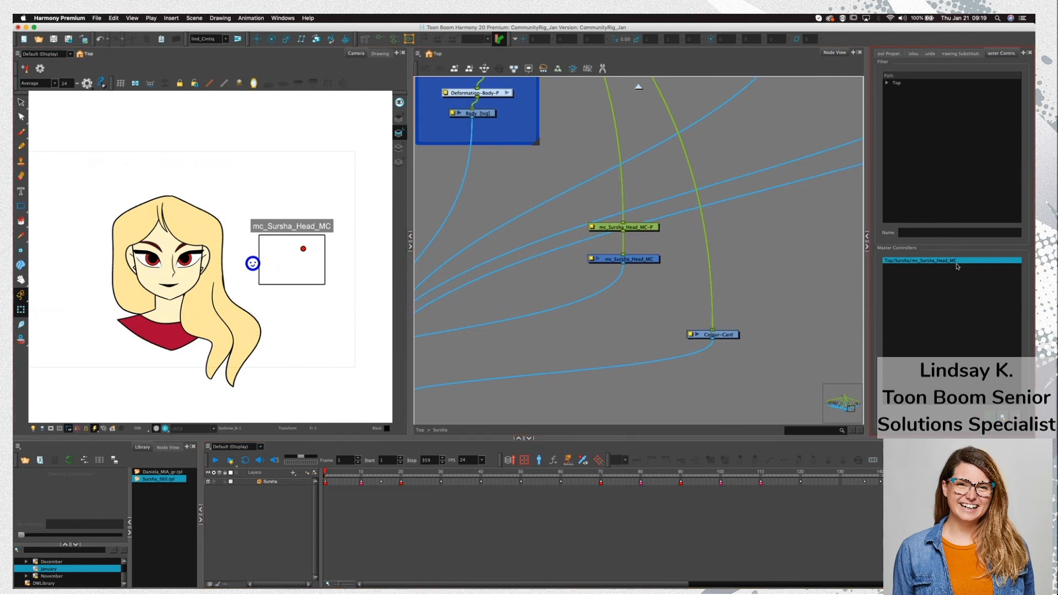
click(965, 261)
click(651, 259)
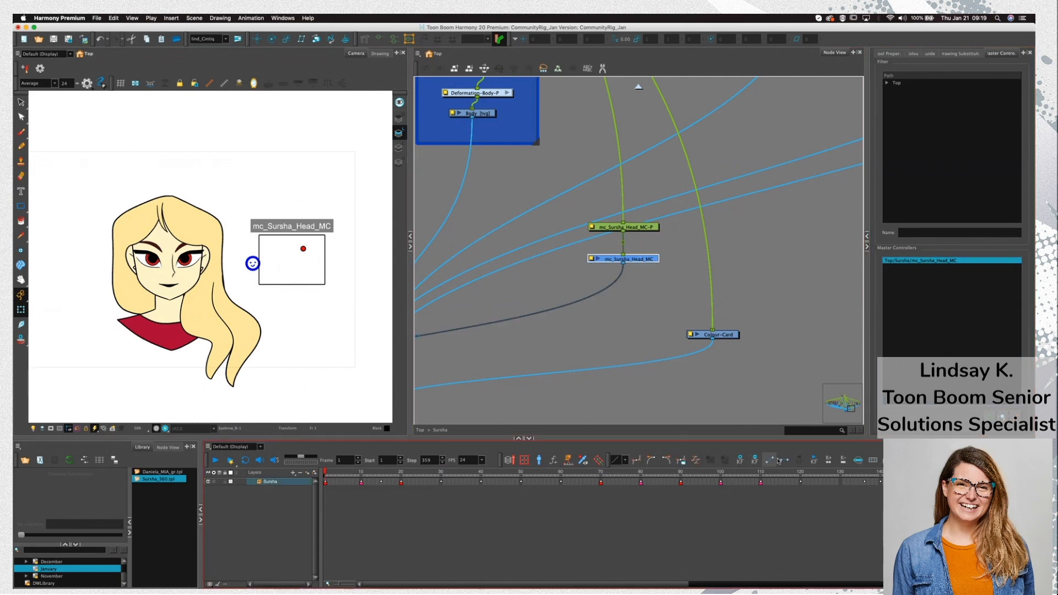
scroll(533, 355, down, 3)
drag(525, 348, 710, 296)
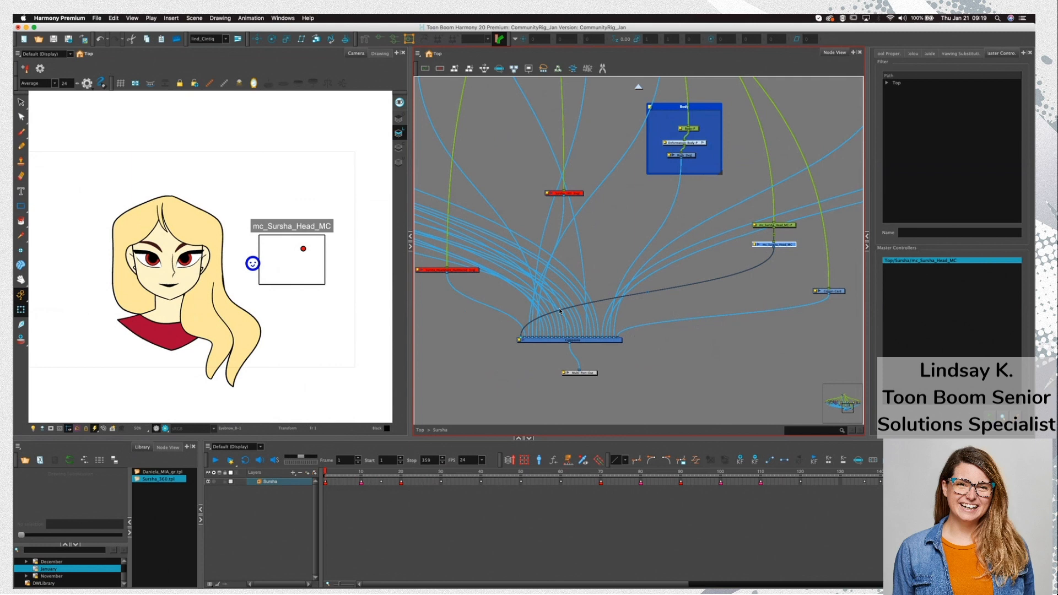
click(589, 358)
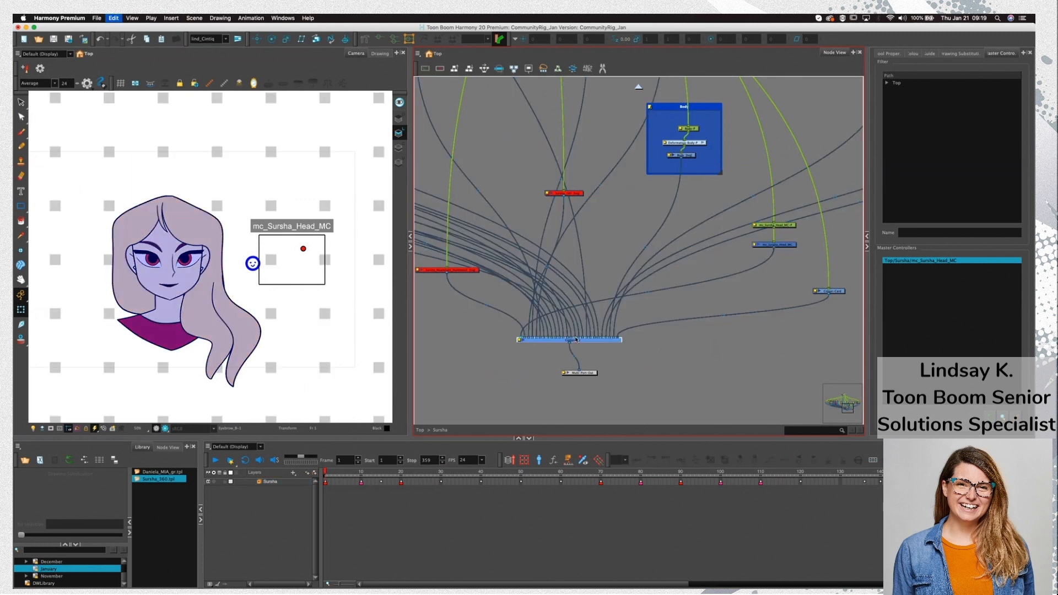
Try adding a separate composite node with MASTER_CONTROLLER_ in its name beside the main composite, and delete it
key(super+v)
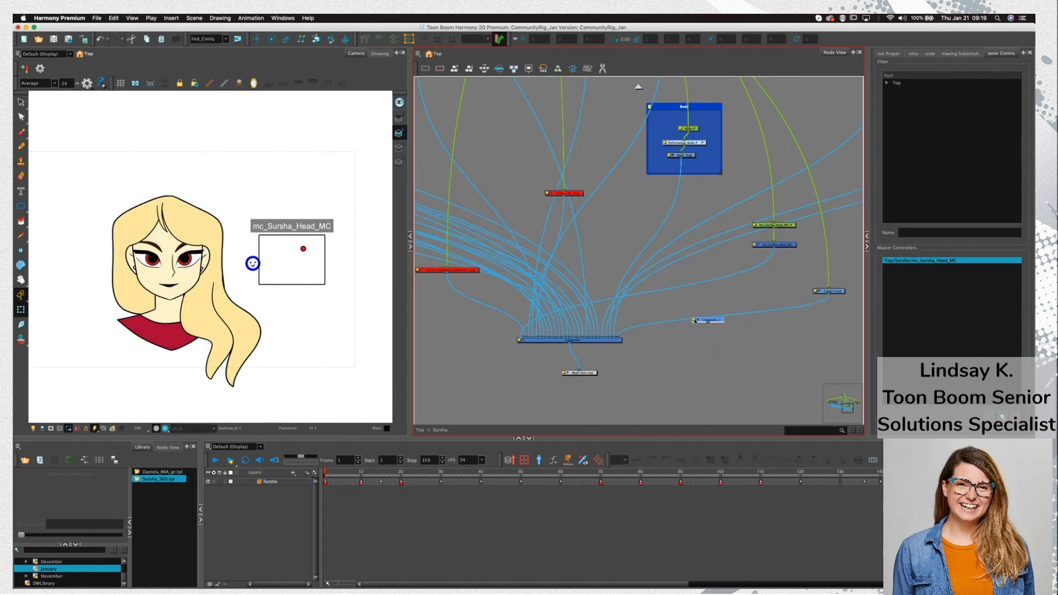
double_click(694, 320)
click(337, 207)
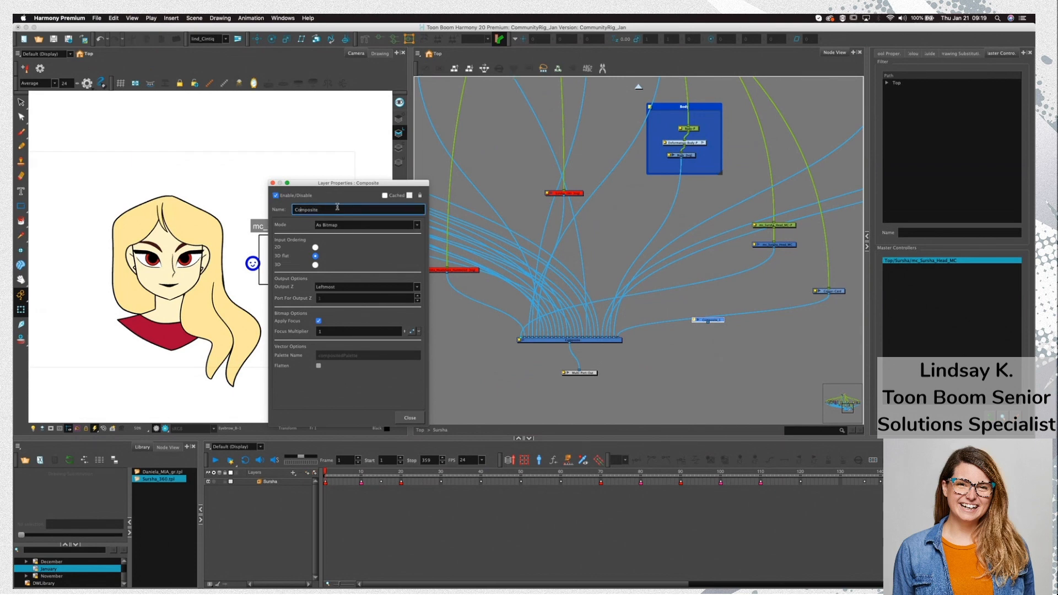
text(MASTWER)
key(BackSpace)
key(BackSpace)
key(BackSpace)
text(ER_CONTROLLER_)
click(410, 417)
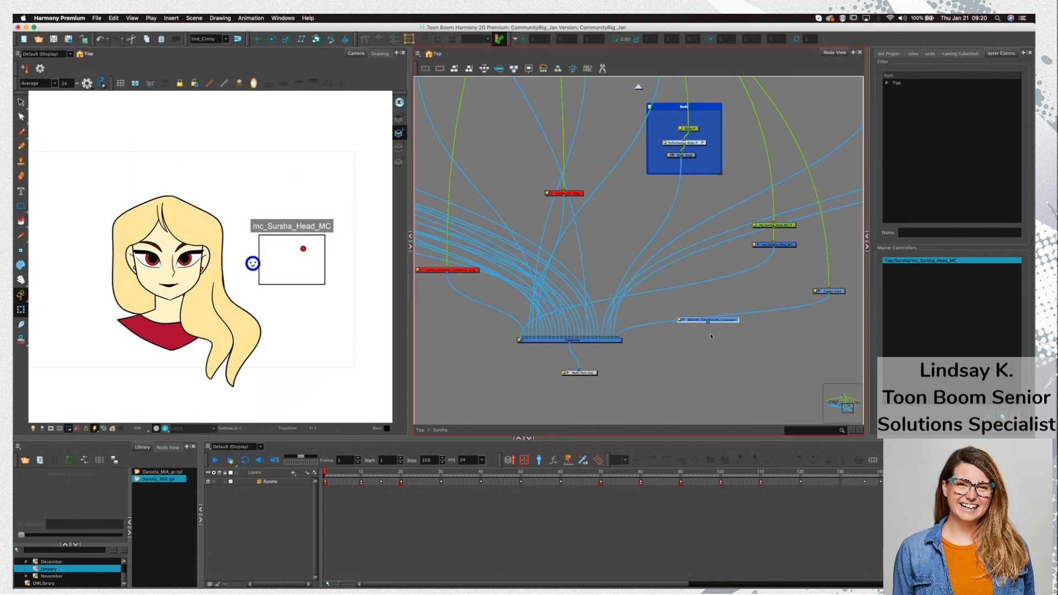
key(Delete)
Load the existing mc_Sursha_Head_MC controller for editing and open its pose setup in the Master Controller Grid Wizard
click(771, 245)
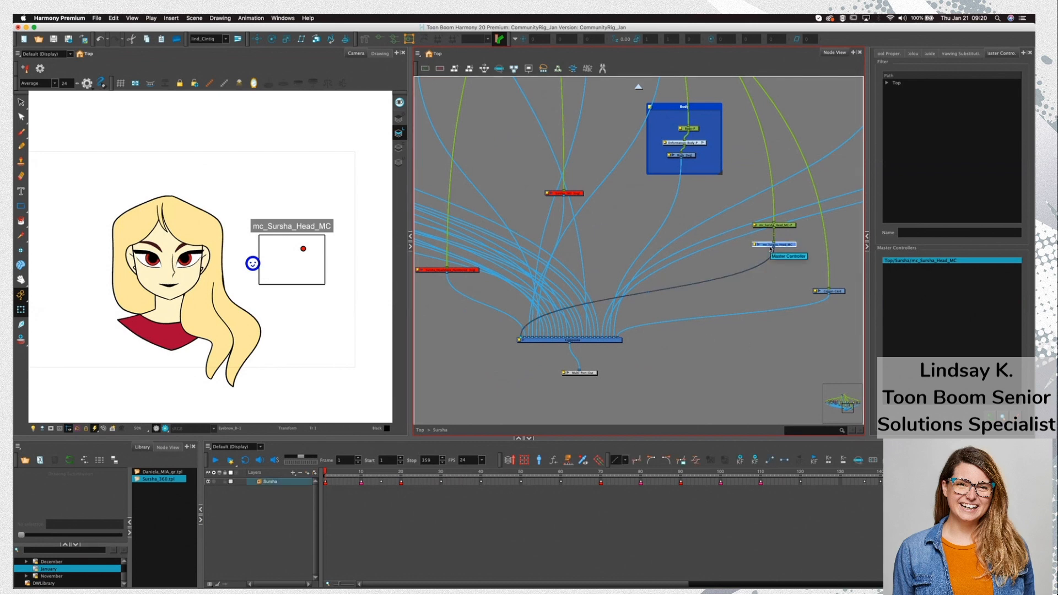
click(569, 464)
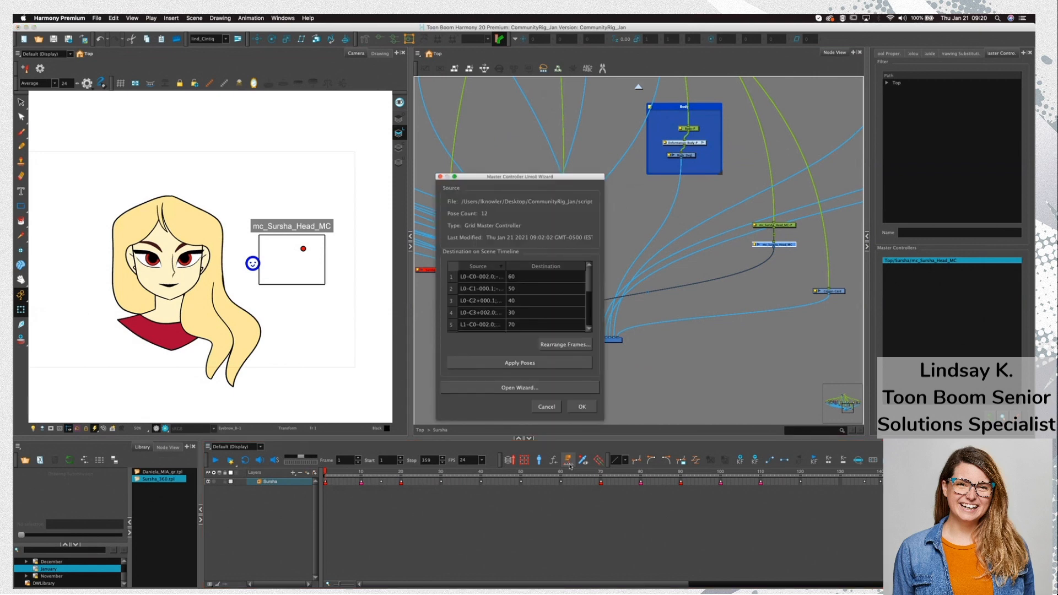
click(525, 389)
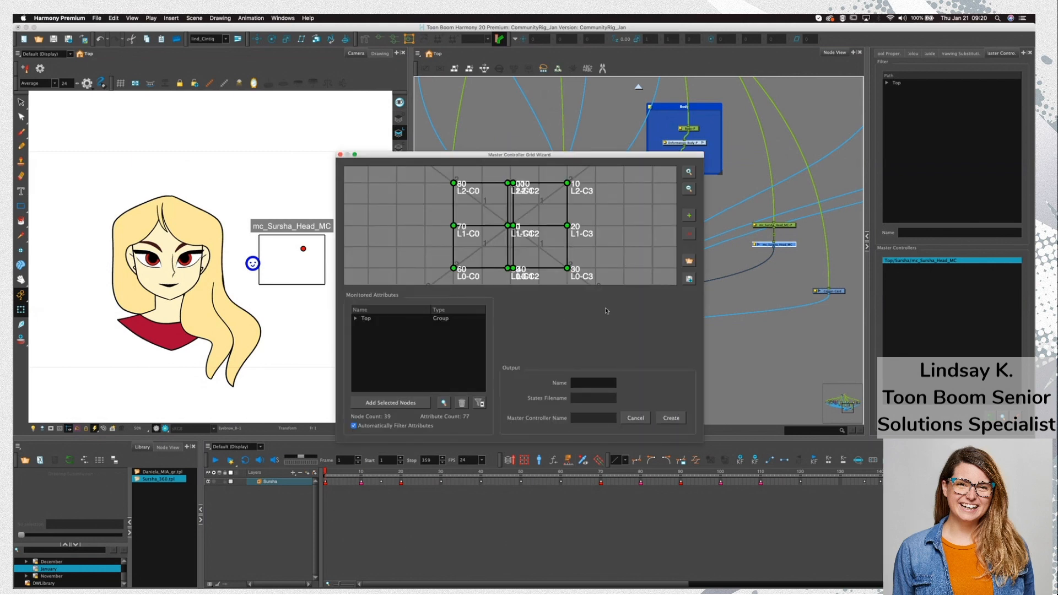
Preview the head poses across the upper, middle and lower rows of the wizard's grid to check their frame assignments
click(453, 183)
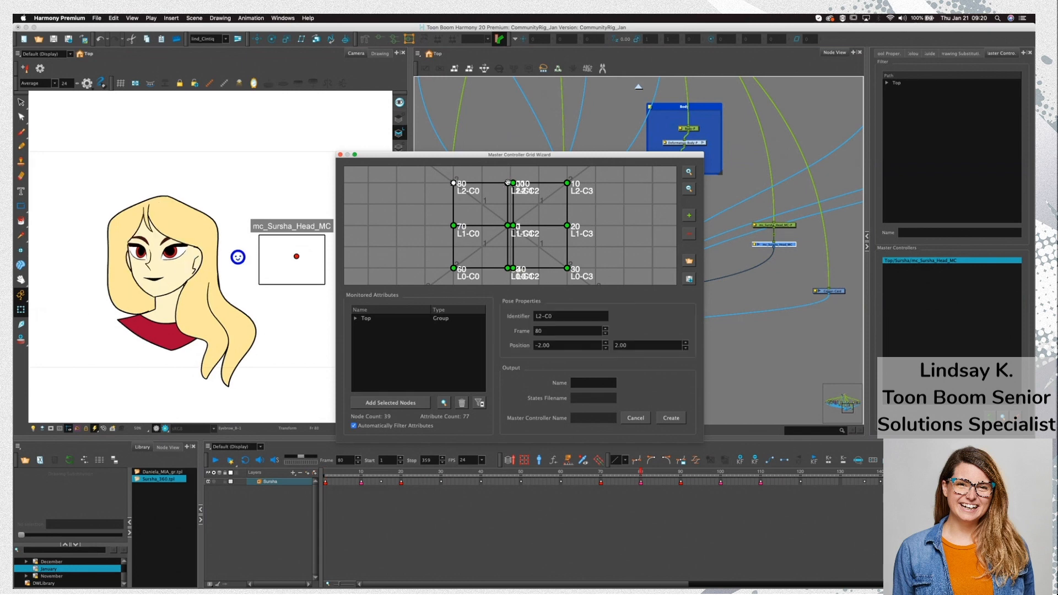
click(508, 183)
click(513, 183)
click(567, 182)
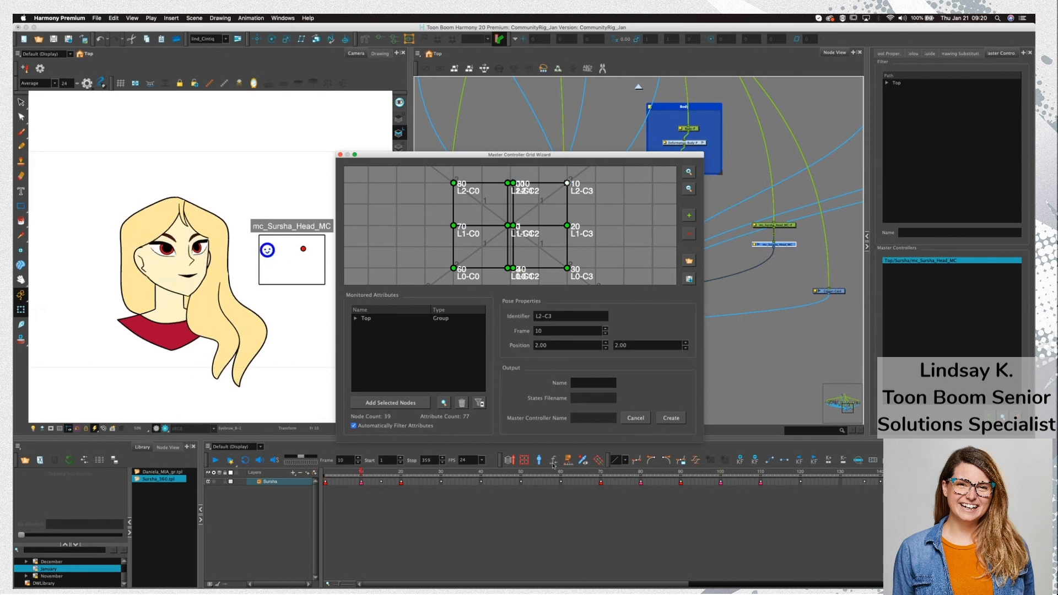
drag(556, 155, 568, 126)
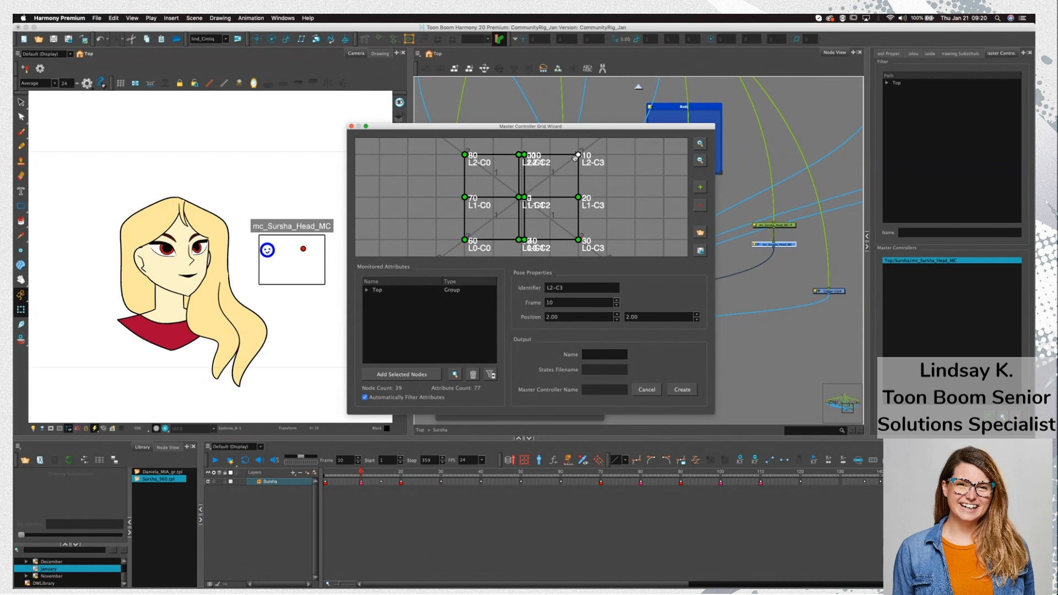
drag(671, 128, 642, 125)
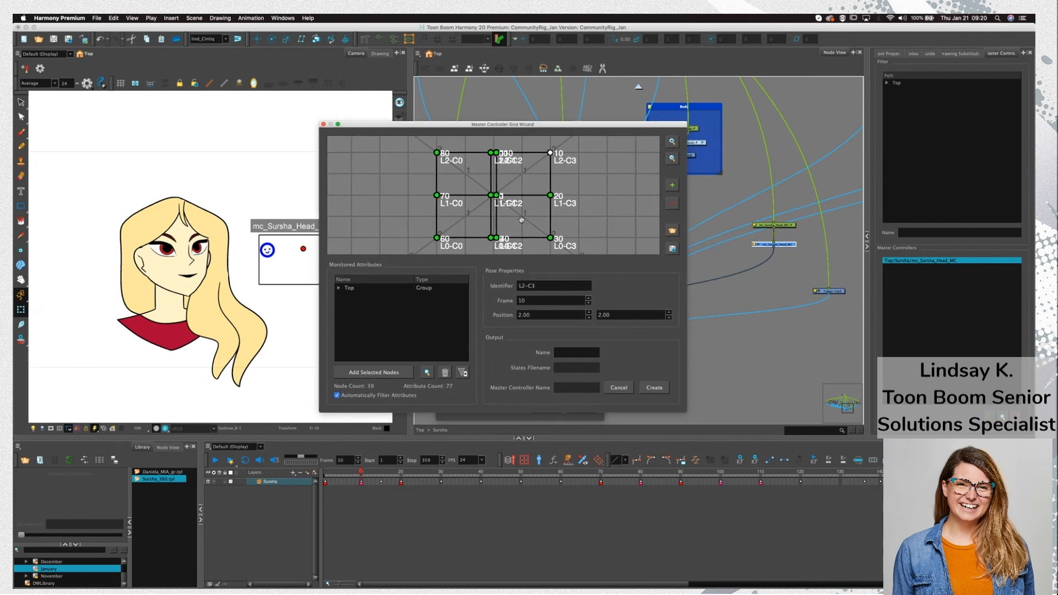
click(439, 195)
click(490, 195)
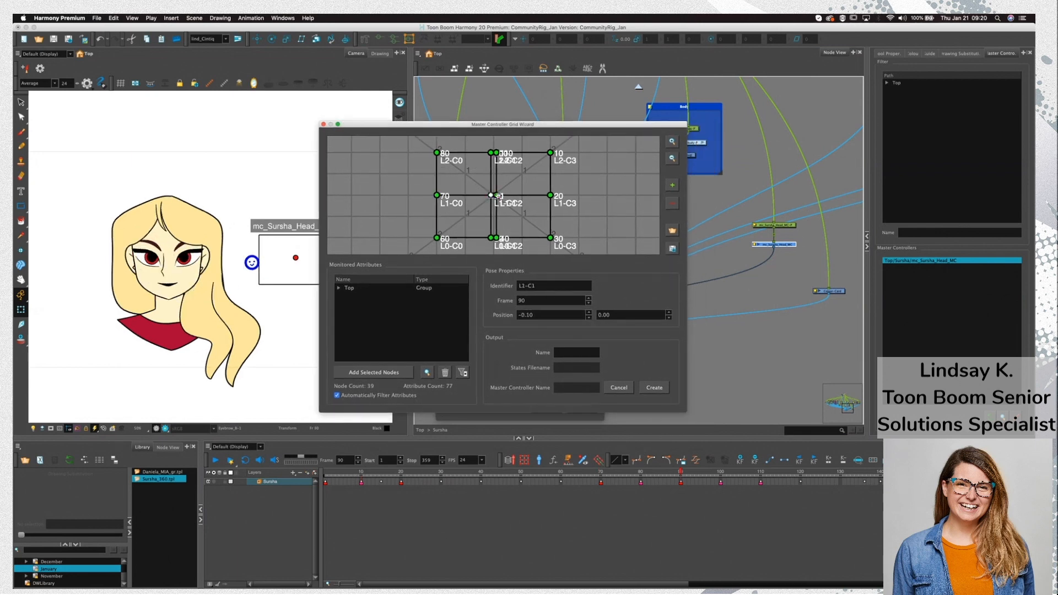
click(497, 195)
click(551, 196)
click(436, 238)
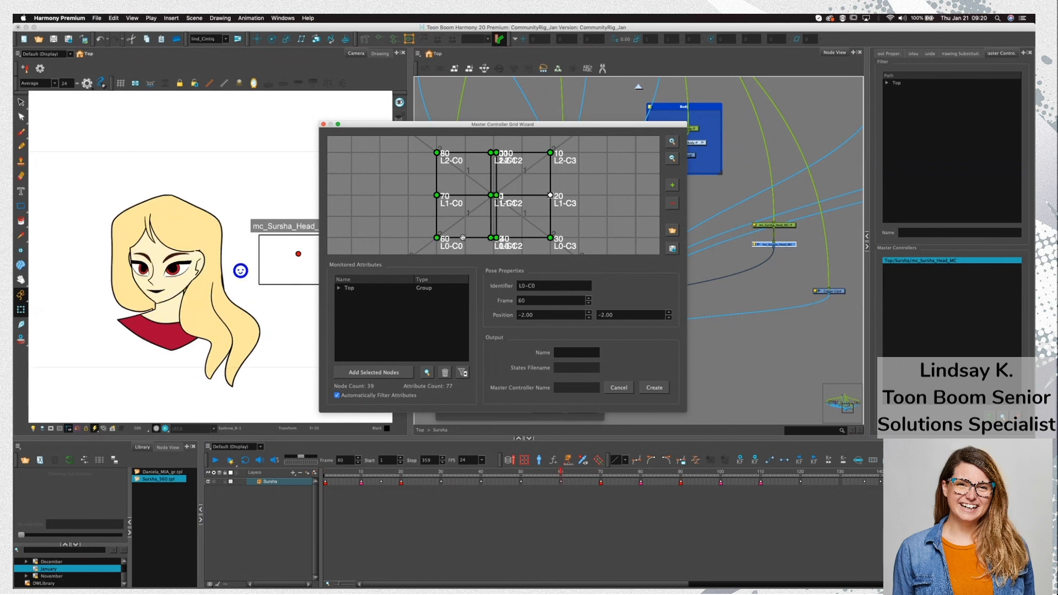
click(490, 238)
click(550, 238)
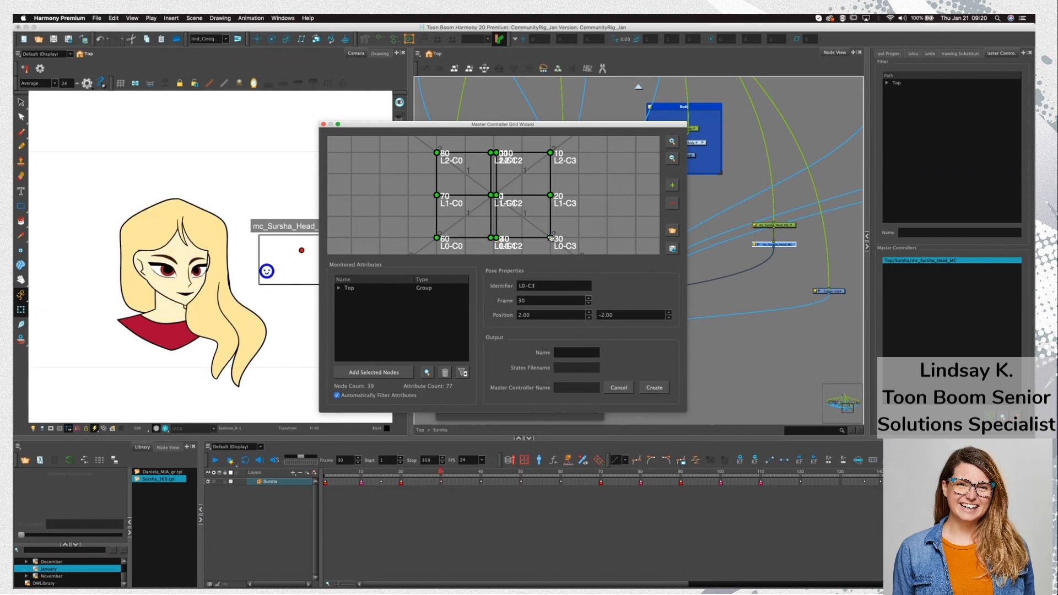
Name the grid controller Sursha_Head_MC2 and create it
click(583, 351)
text(Su)
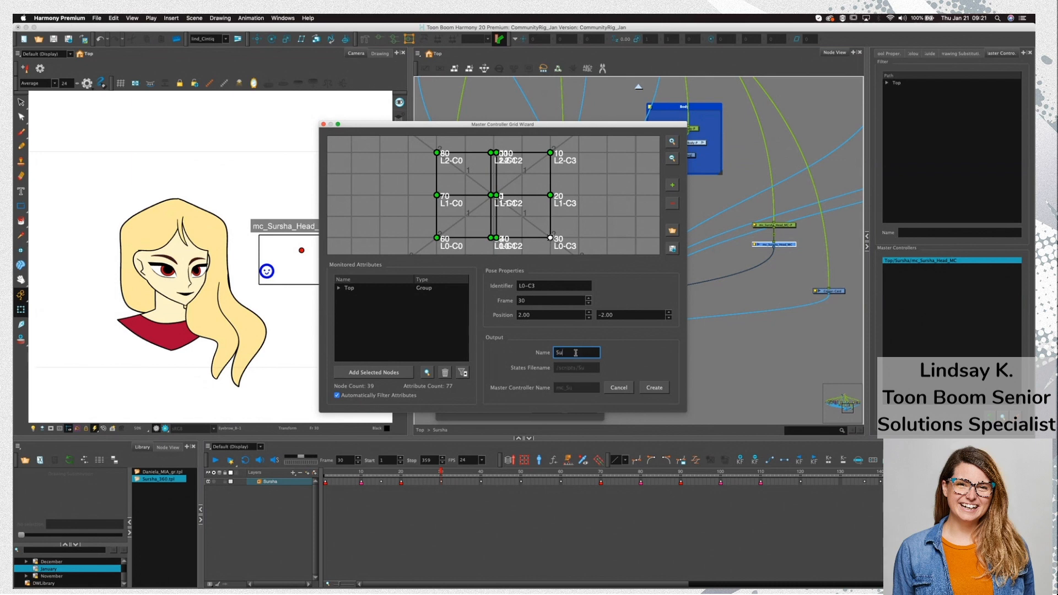
text(rsha_Head_MC)
text(2)
text(_)
click(659, 388)
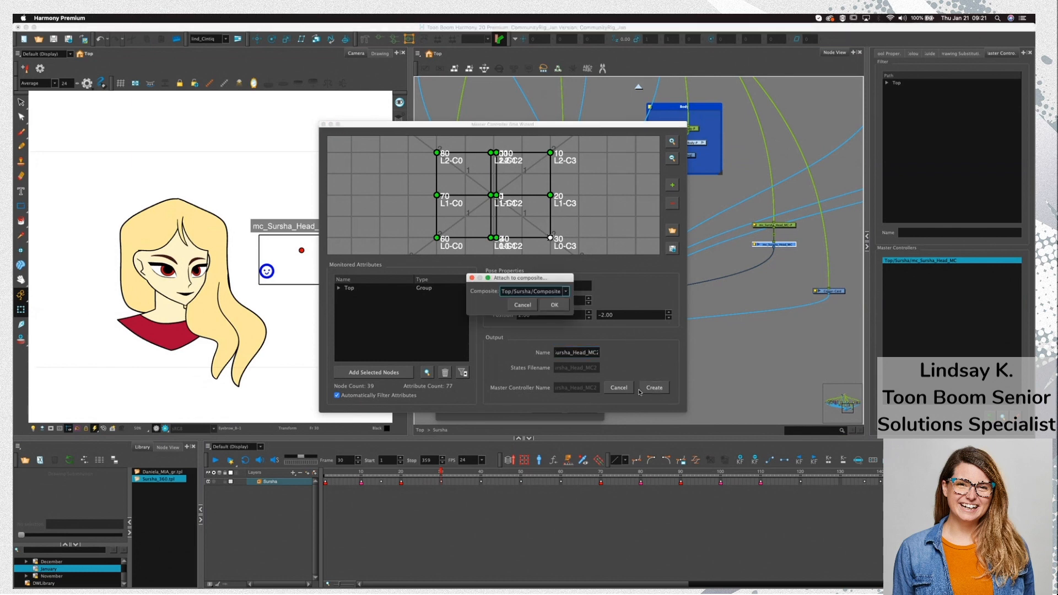
Attach the new controller to Top/Sursha/Composite and save its states as Sursha_Head_MC2.tbState in the scripts folder
click(565, 292)
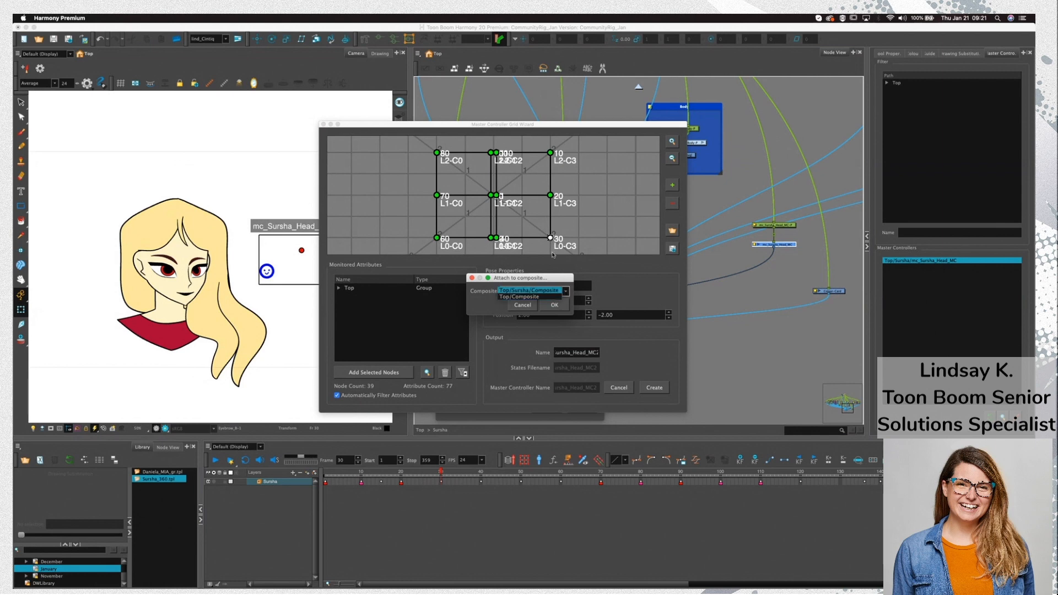
click(555, 292)
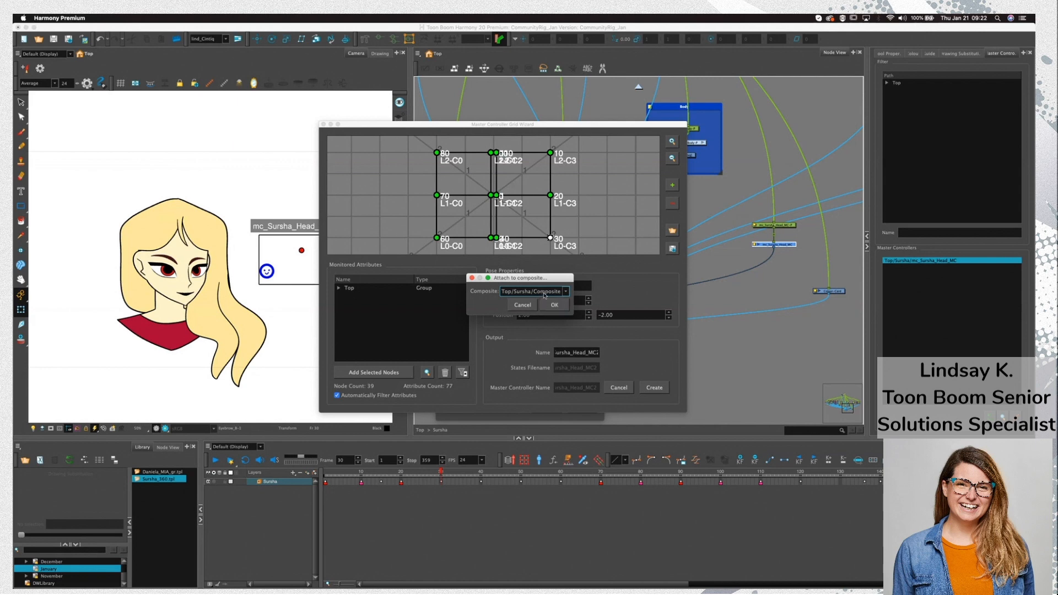
click(546, 294)
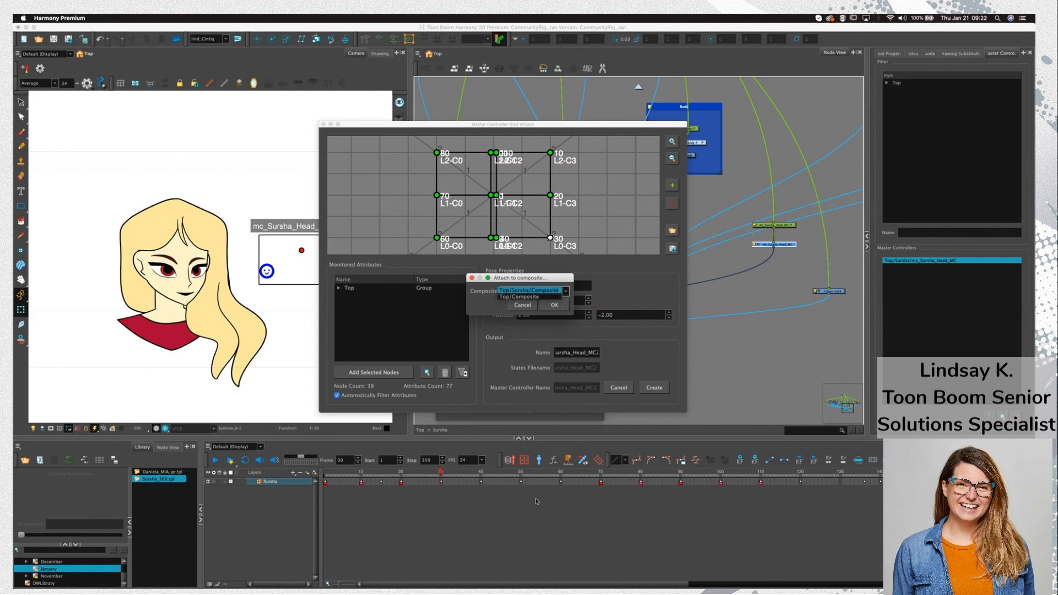
click(539, 291)
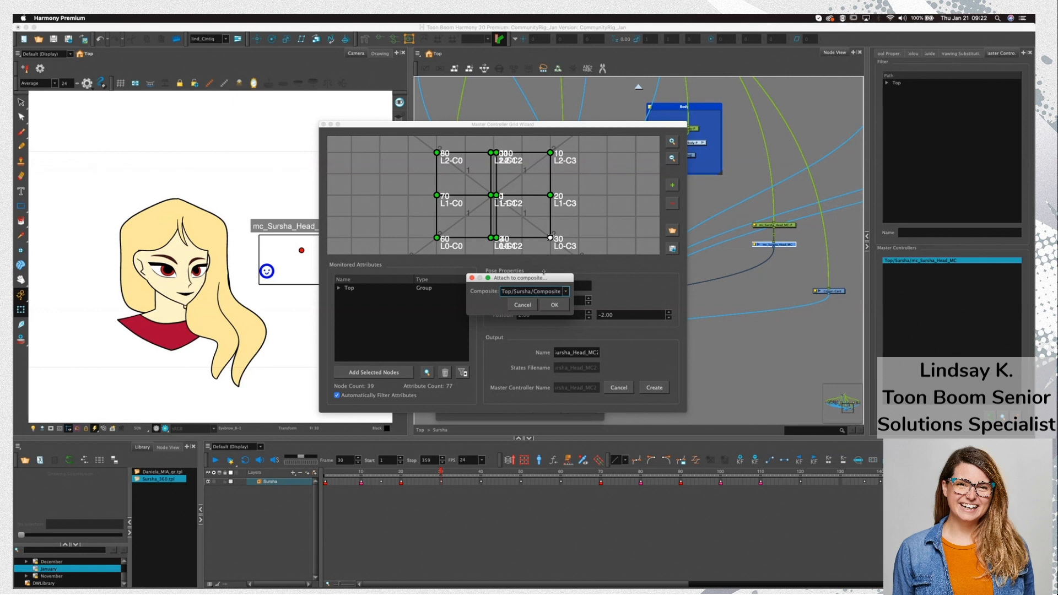
click(562, 308)
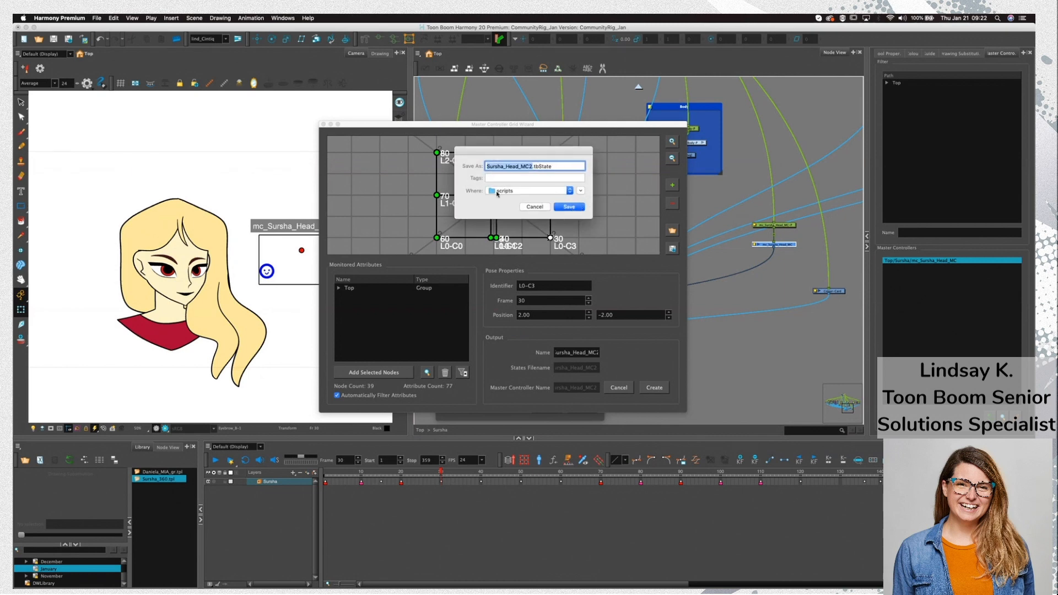
click(579, 208)
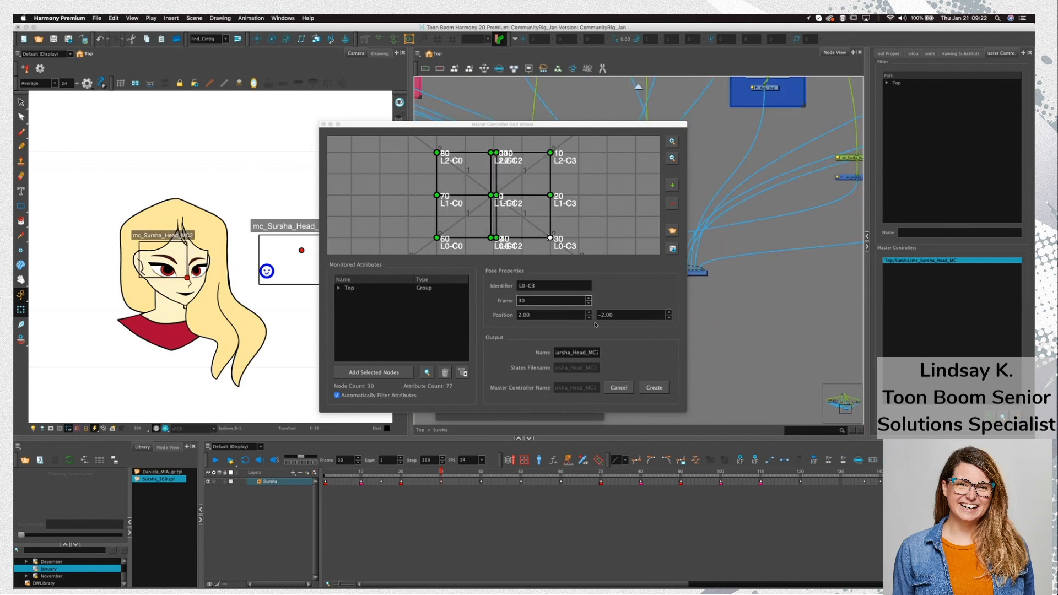
Move the wizard windows off the node network and place the mc_Sursha_Head_MC2 node near the original controller
drag(590, 125, 636, 490)
drag(548, 177, 331, 482)
drag(657, 255, 747, 201)
drag(826, 231, 743, 227)
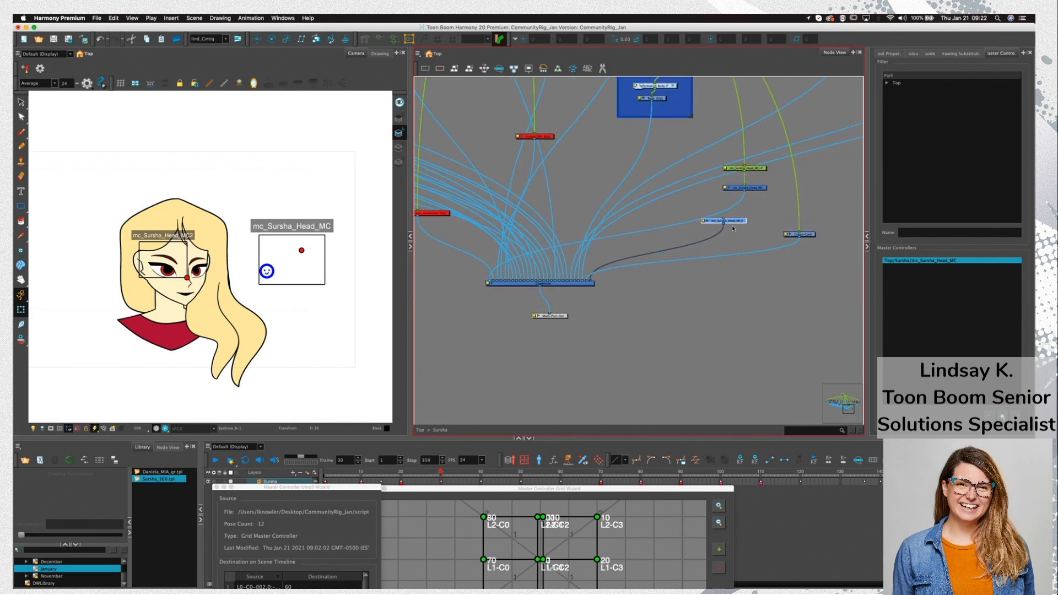
Connect the original controller's peg to mc_Sursha_Head_MC2 and remove the original controller's connection to the composite
drag(745, 170, 765, 210)
click(743, 202)
key(Delete)
Hide both controllers' widgets, move the original controller node aside, and show only the mc_Sursha_Head_MC2 widget
click(773, 224)
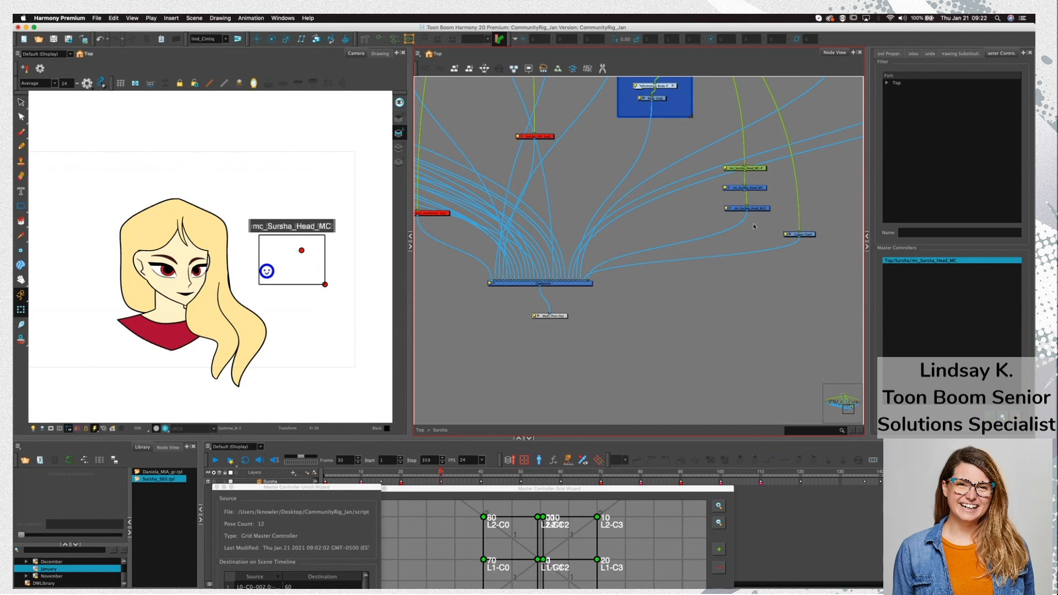
click(224, 86)
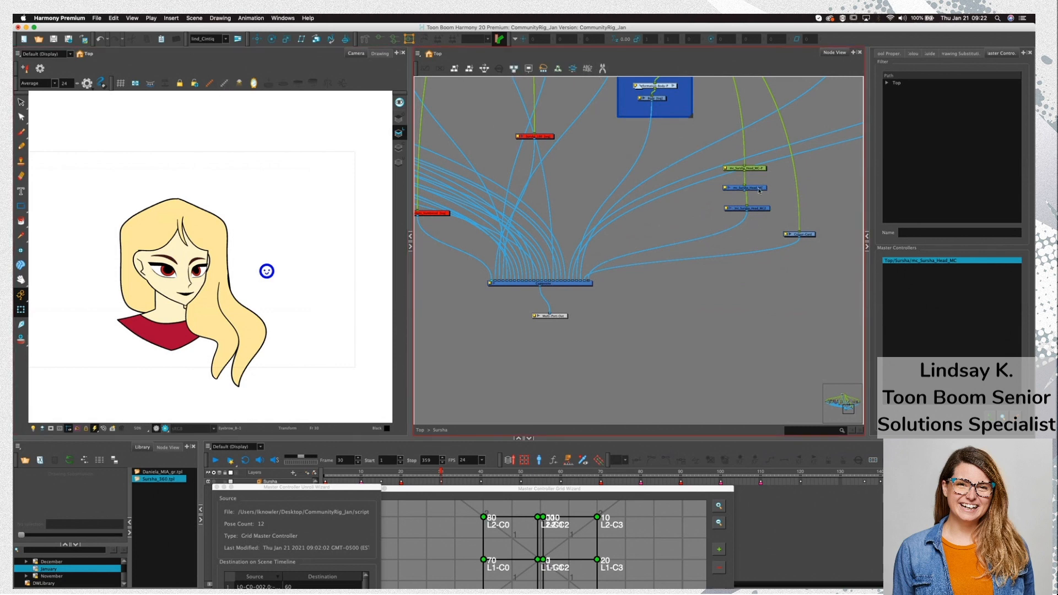
drag(762, 190, 827, 191)
click(756, 209)
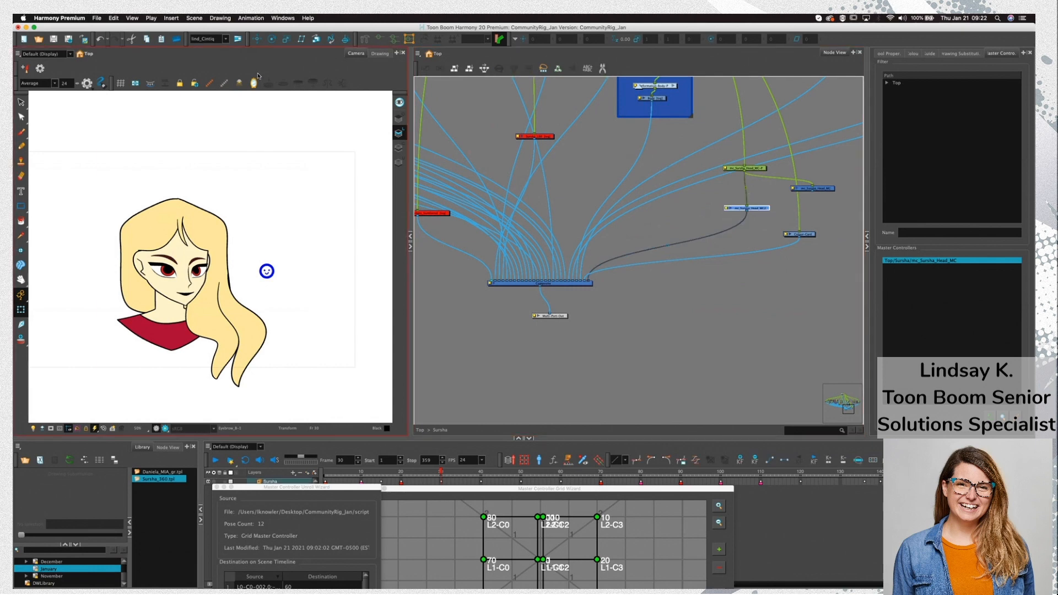
click(213, 86)
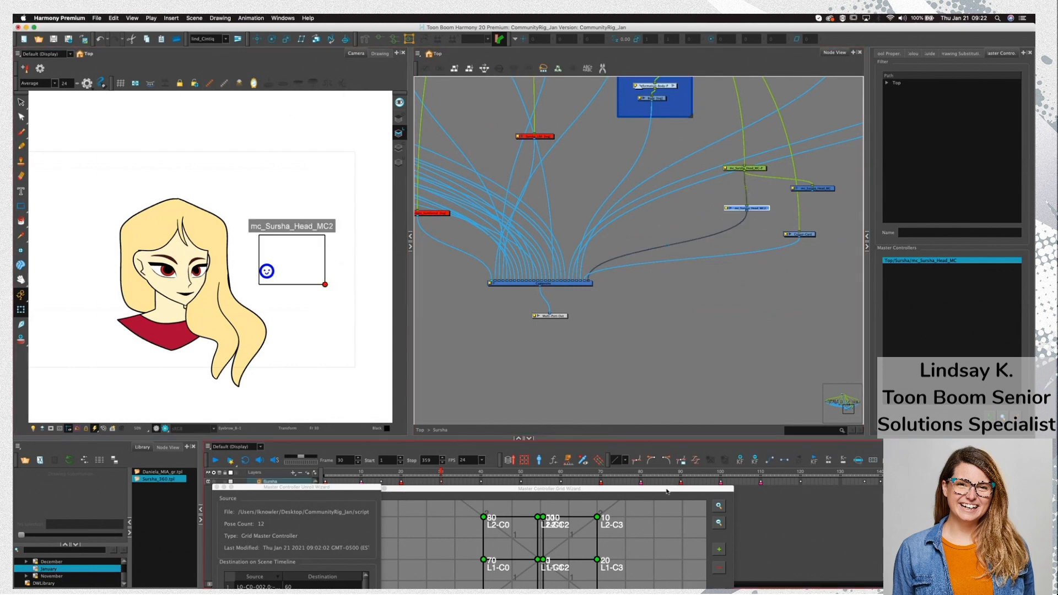
Clear the wizard windows out of the way and, at frame 15, move the new controller's handle up toward the grid's middle to test the head turn
drag(671, 491, 1033, 412)
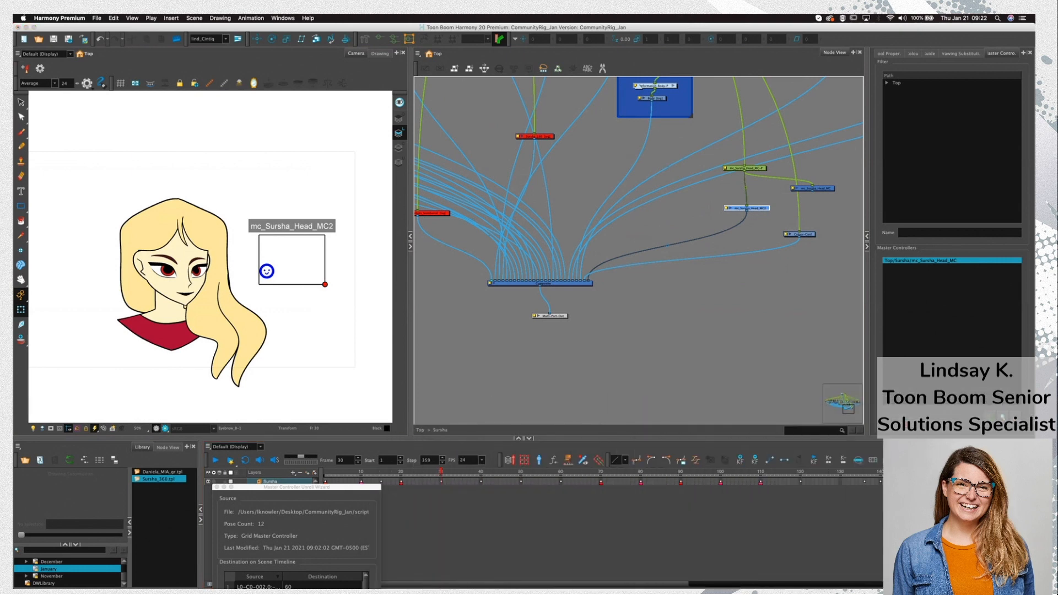
drag(281, 487, 964, 468)
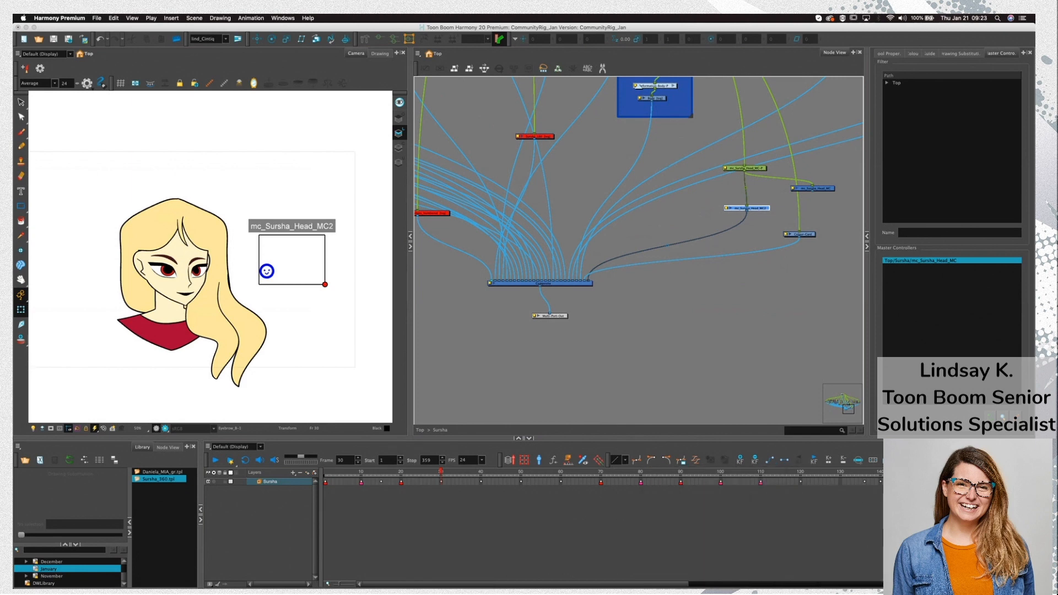
click(409, 476)
drag(409, 477, 383, 485)
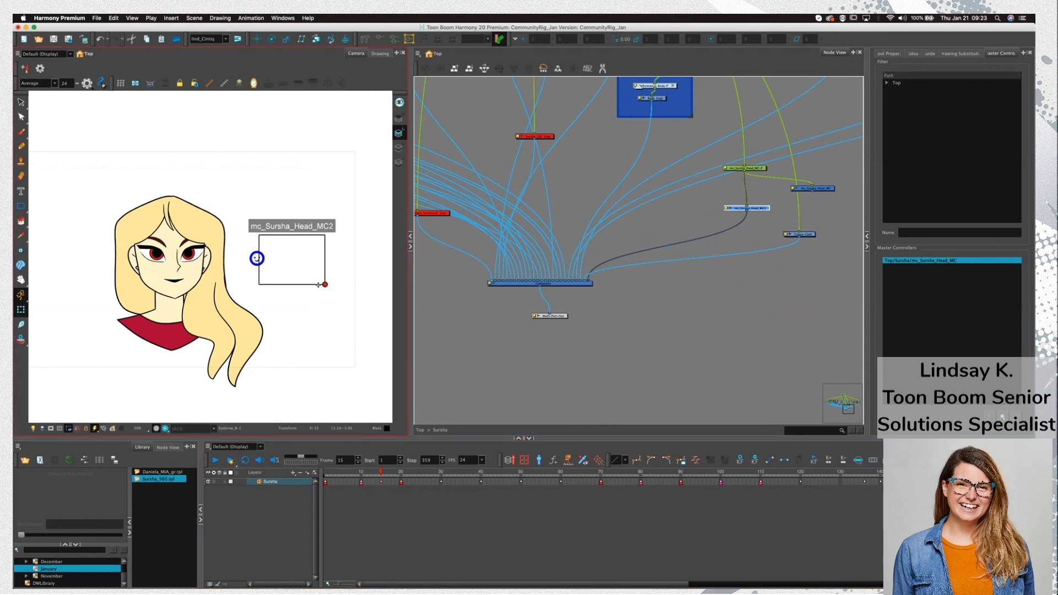
drag(319, 285, 288, 252)
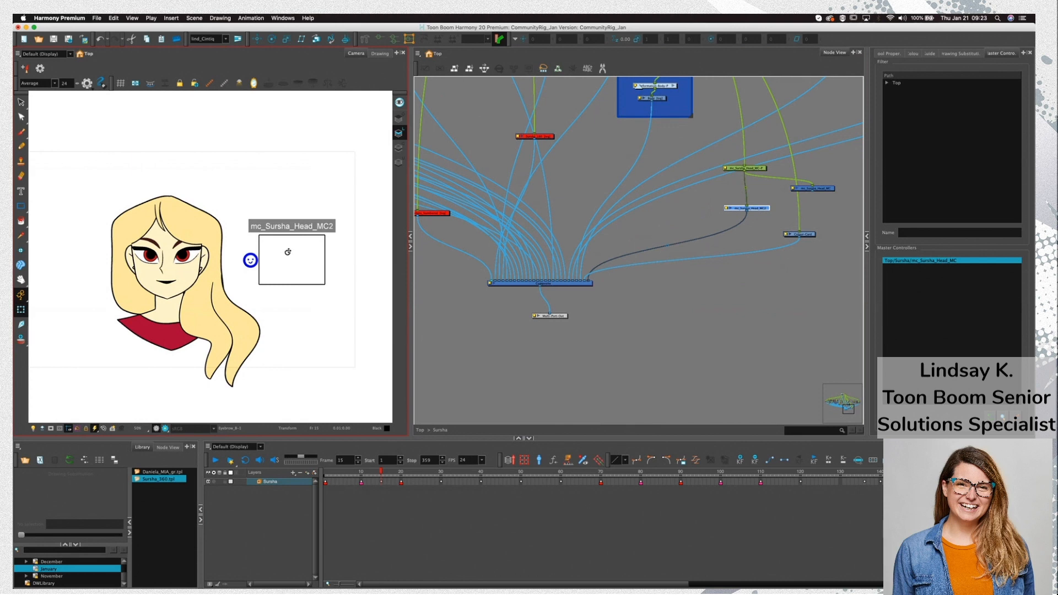
Shift the mc_Sursha_Head_MC2 node slightly toward the original controller node
click(753, 218)
drag(764, 210, 773, 206)
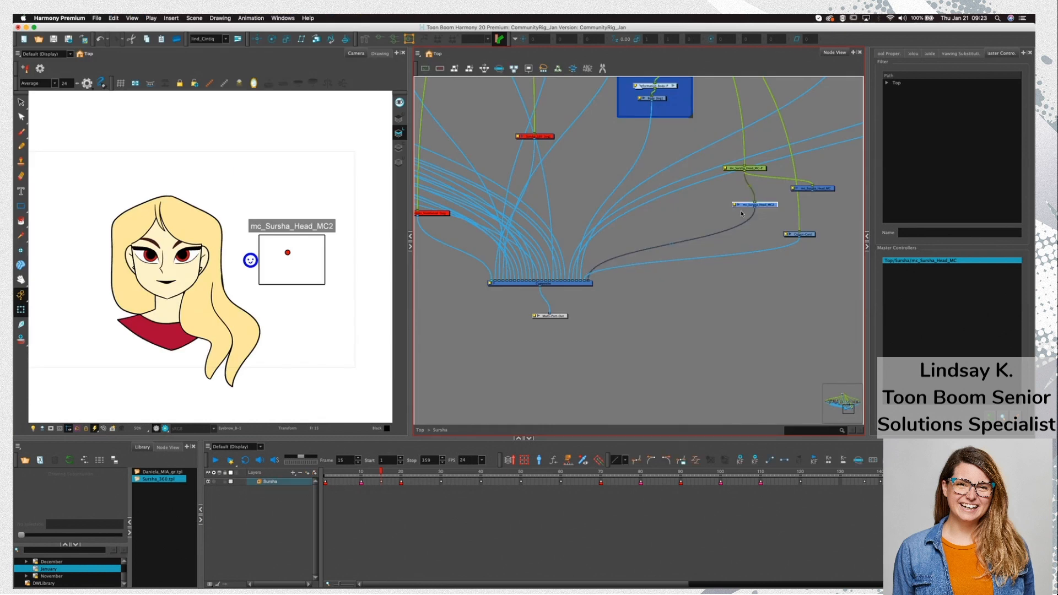
Line up the mc_Sursha_Head_MC2 node beneath the original controller's peg and close the Master Controller Unroll Wizard
drag(767, 207, 771, 205)
drag(758, 208, 752, 210)
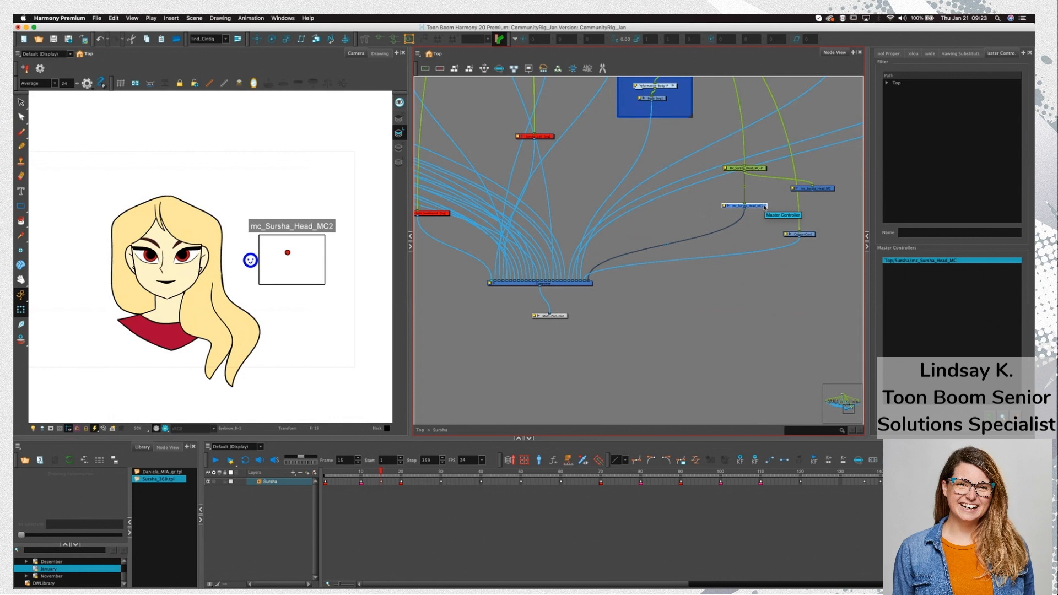
click(613, 339)
click(366, 354)
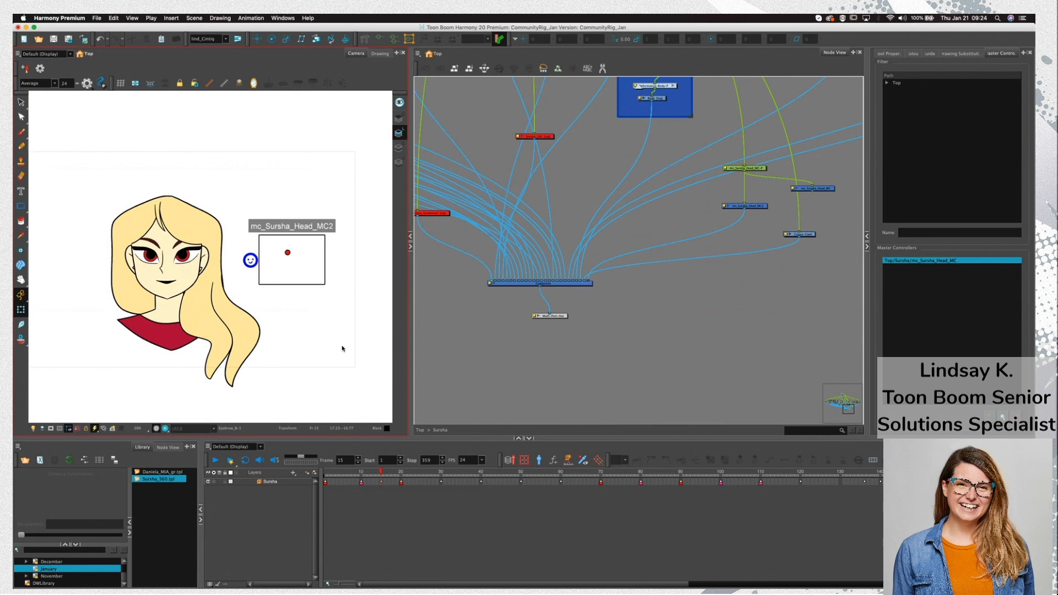
drag(710, 314, 697, 304)
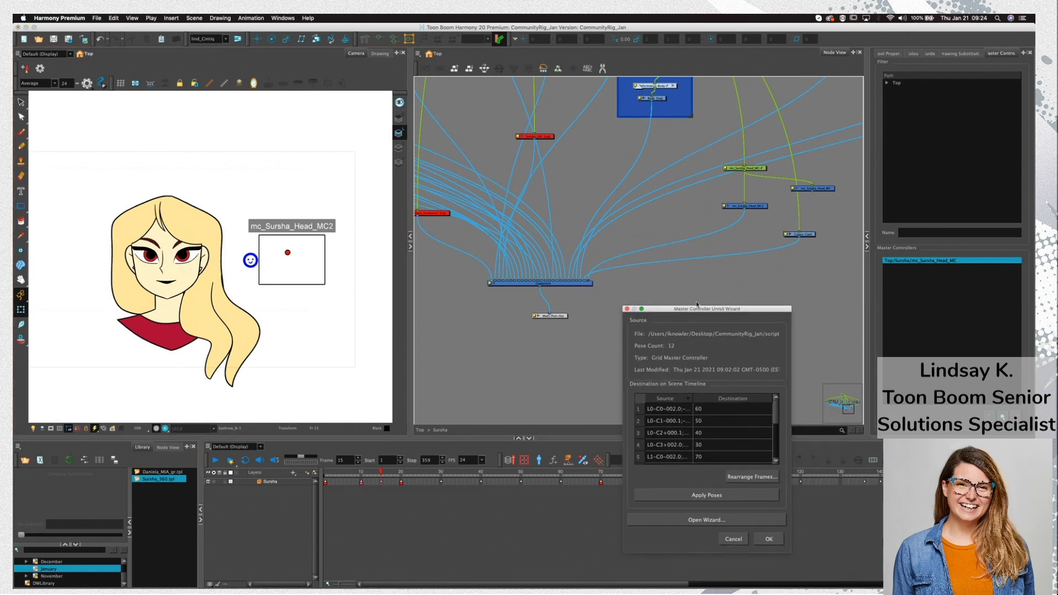
click(628, 310)
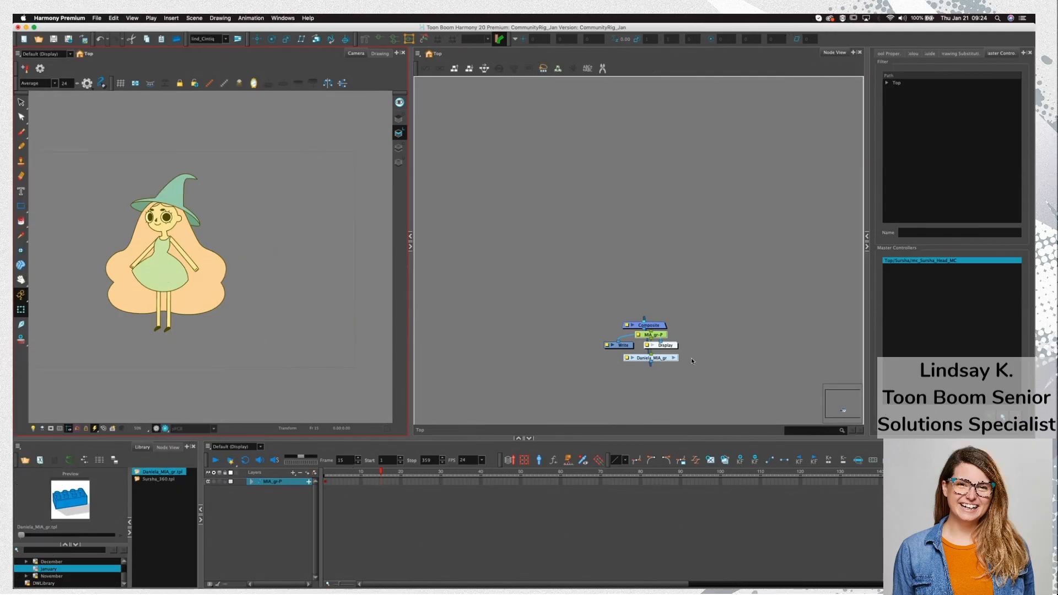
Place the Daniela_MIA_gr group above the composite and locate the front arm's parent peg inside the group's network
drag(668, 359, 667, 259)
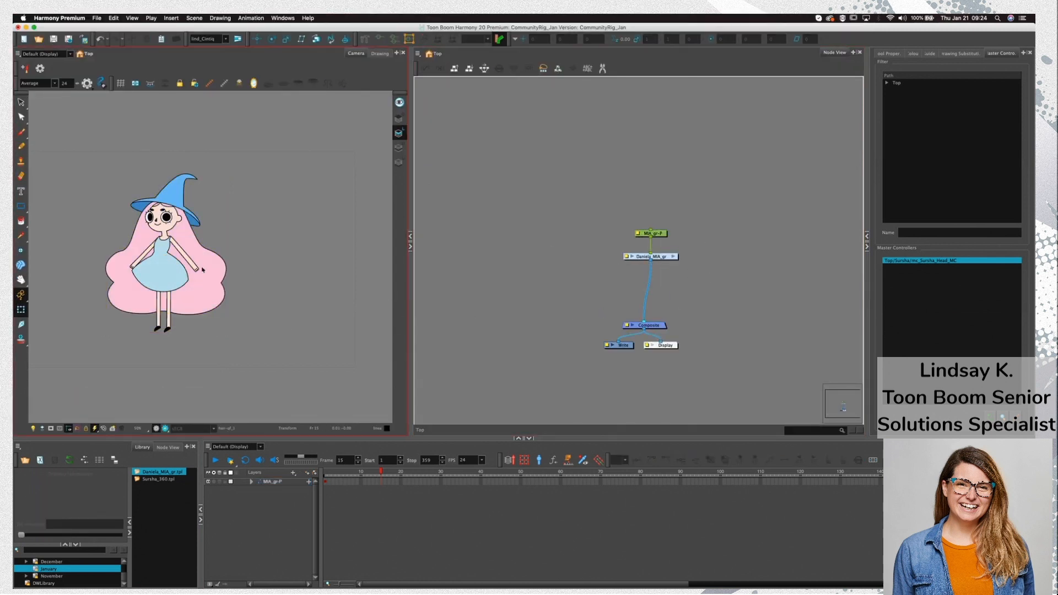
click(193, 270)
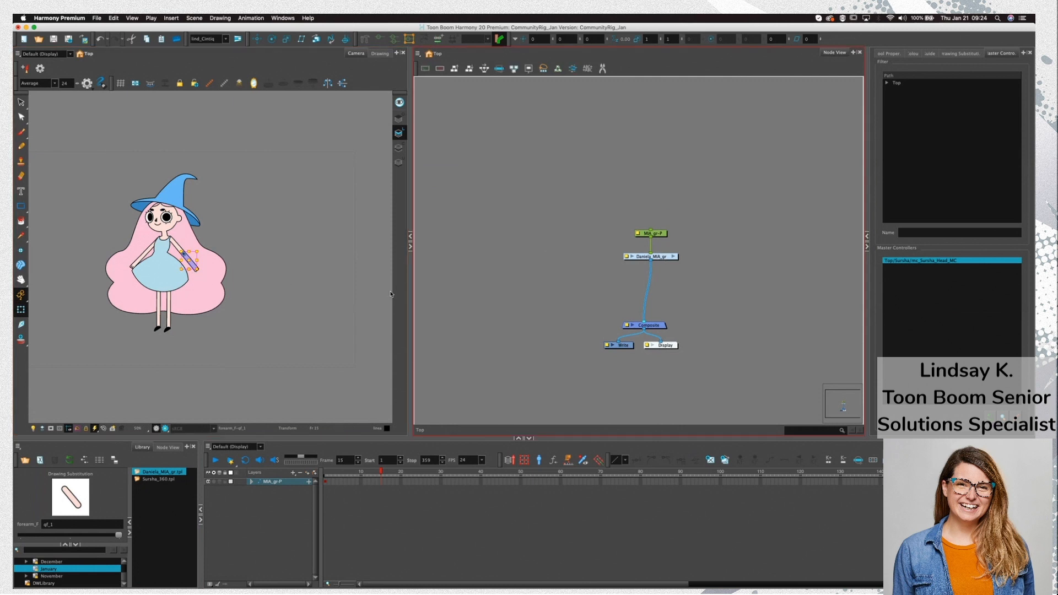
key(b)
click(194, 272)
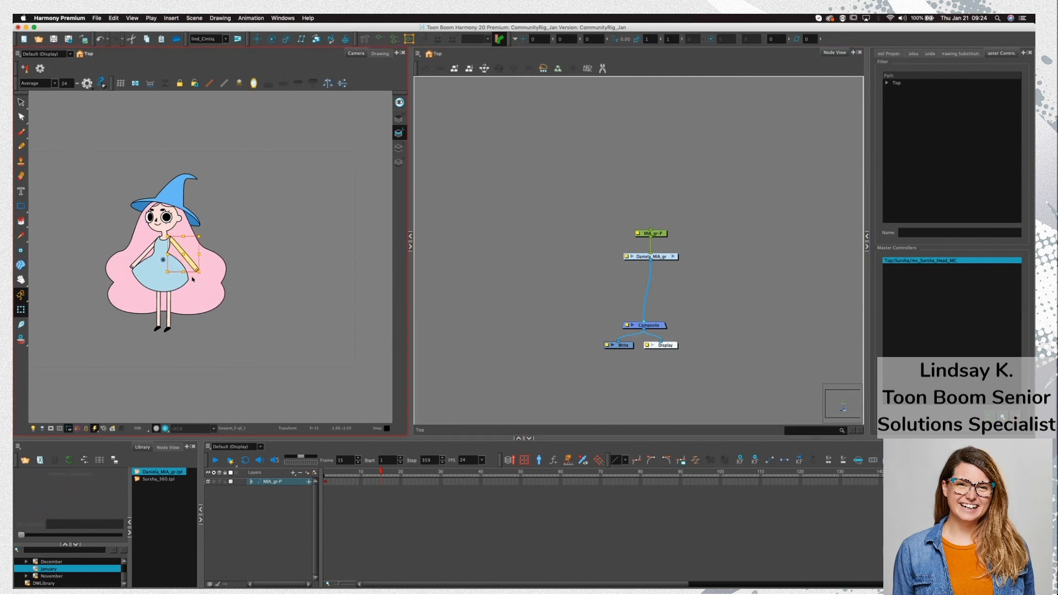
key(b)
key(shift+b)
key(o)
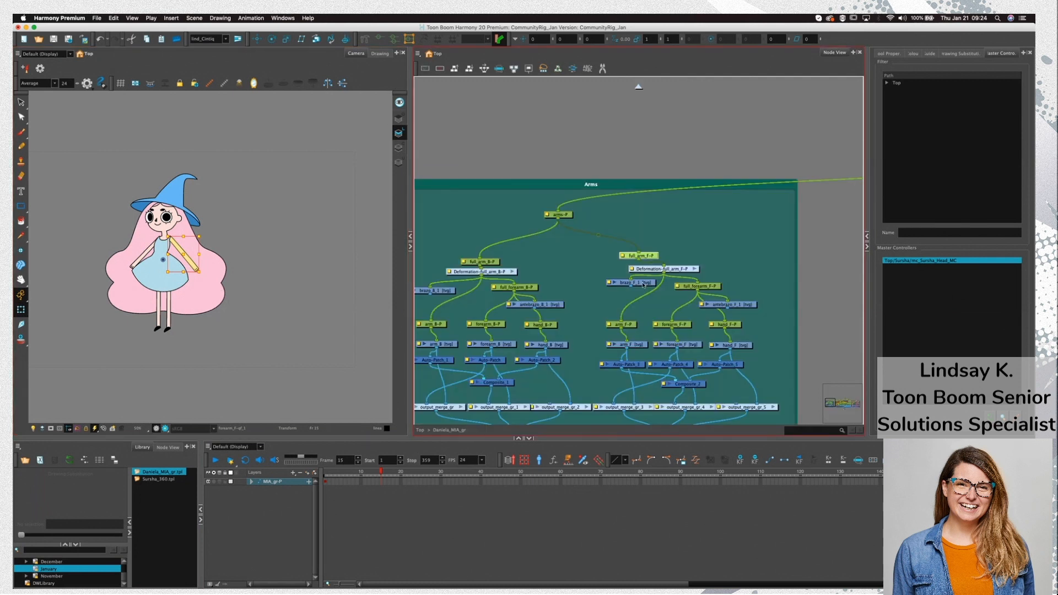
Offset the full_arm_F-P peg in the Arms network and select the arm pegs in turn to check which parts they control
drag(639, 256, 671, 245)
click(493, 260)
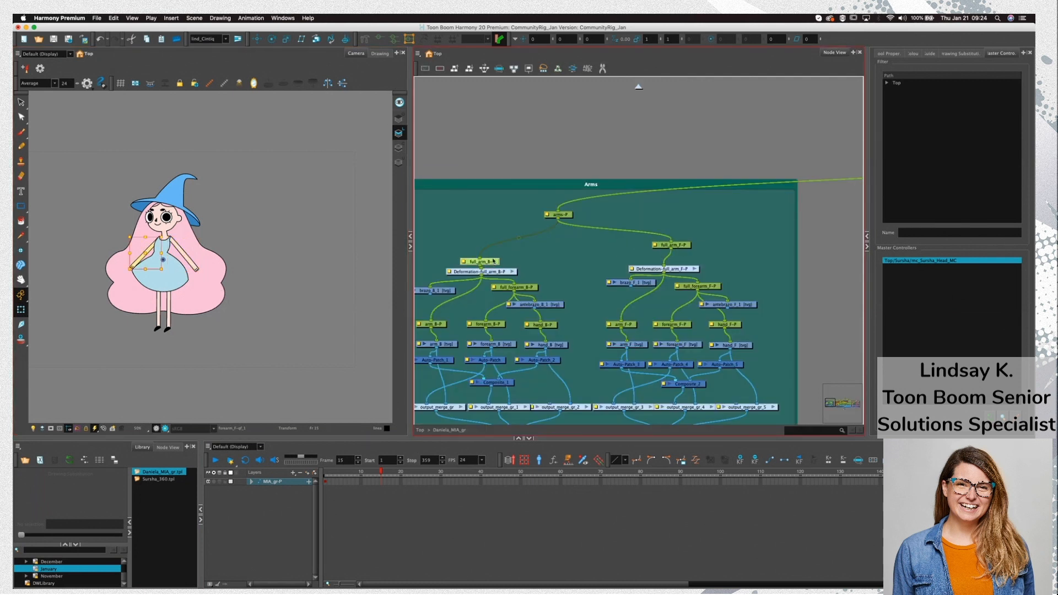
drag(573, 277, 617, 192)
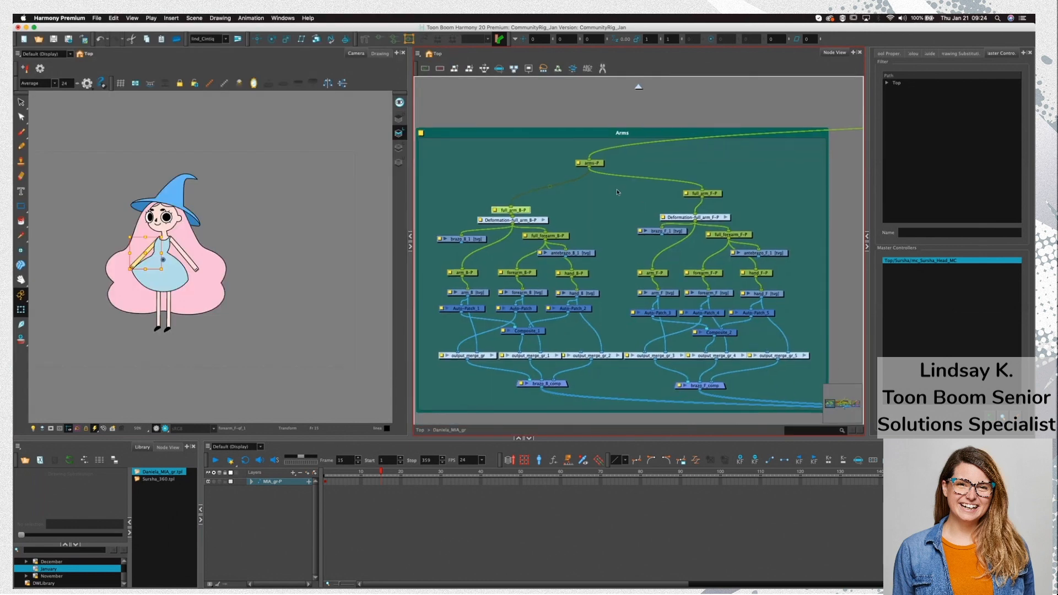
click(740, 235)
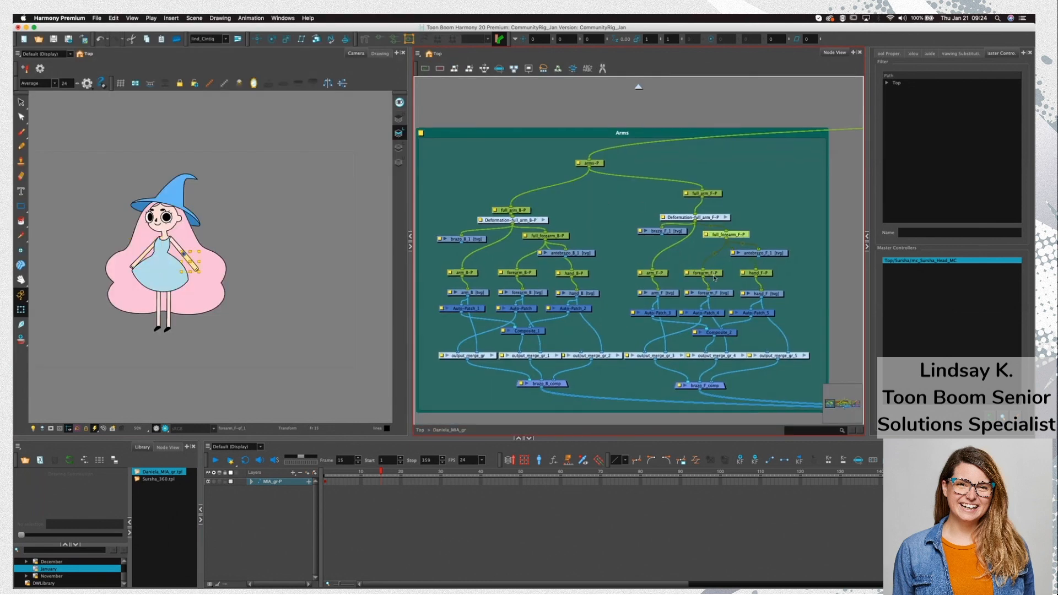
click(663, 274)
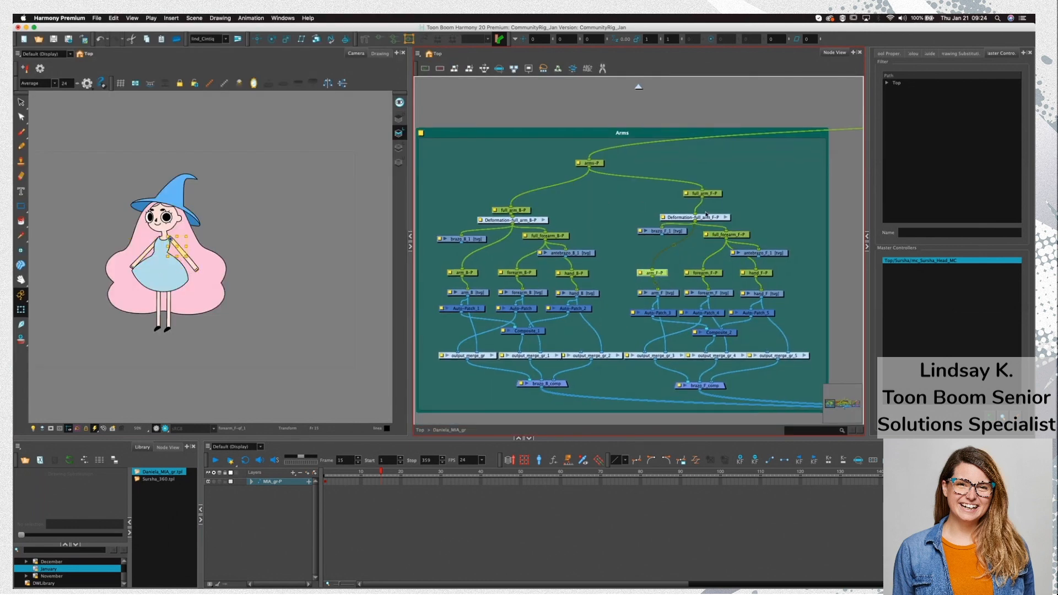
click(713, 197)
Compare the layer properties of the arm_F-P and full_arm_F-P pegs side by side
click(659, 274)
double_click(641, 274)
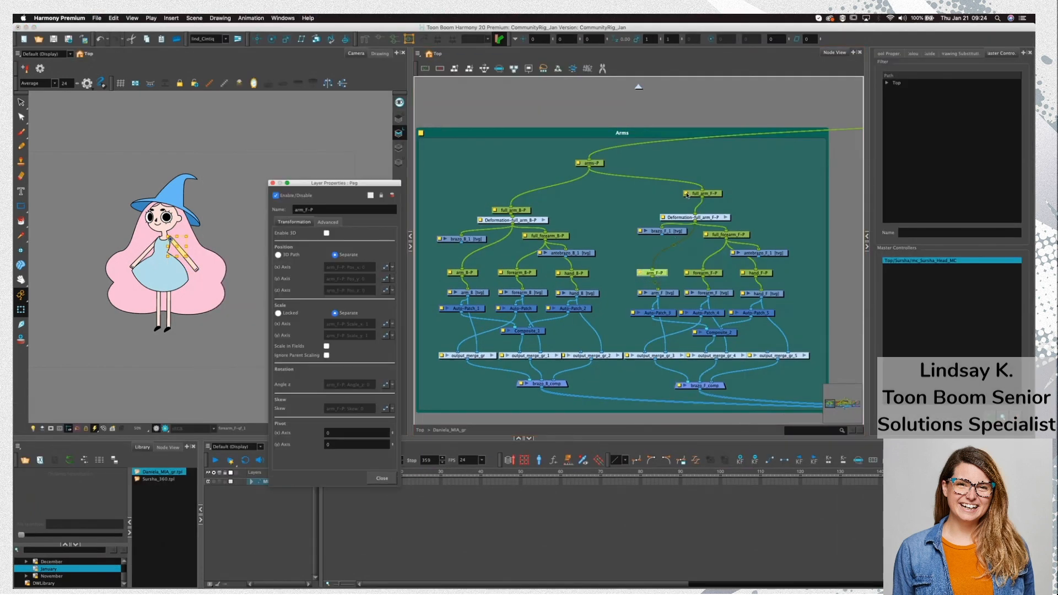
click(703, 193)
click(390, 195)
drag(478, 181, 573, 173)
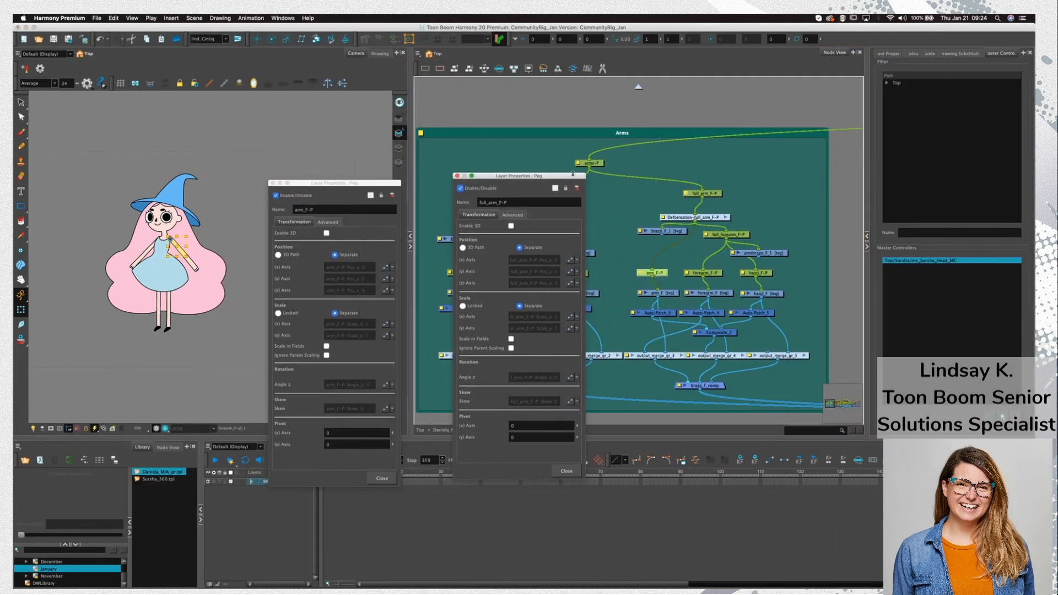
Move the brazo_F_1 drawing node farther away from the front arm's deformation group and close both peg property windows
drag(708, 222, 663, 241)
click(672, 232)
click(456, 175)
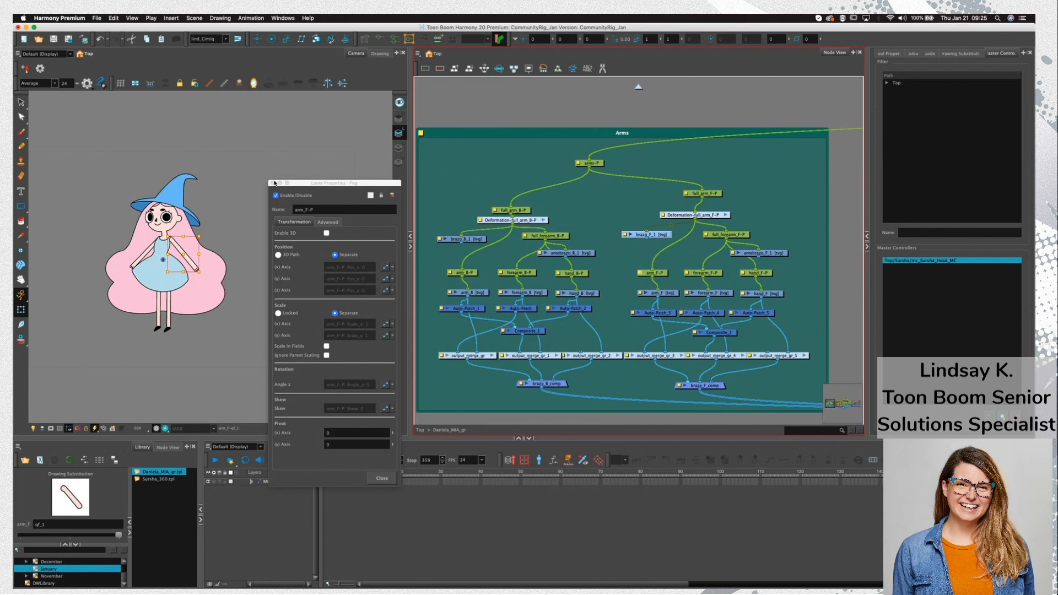
click(272, 183)
click(662, 227)
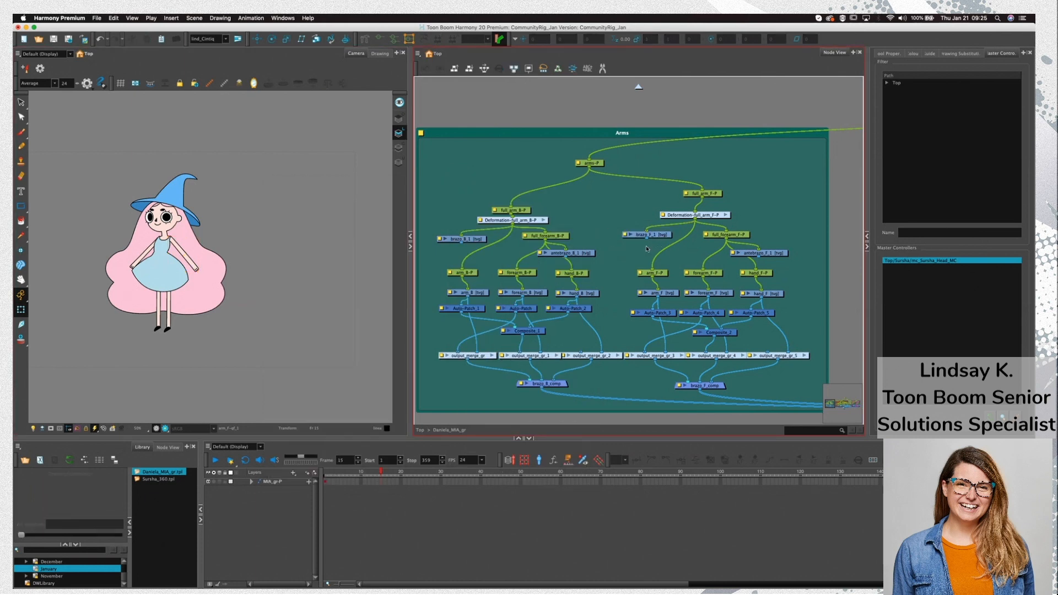
Inspect the pivot of the brazo_F_1 drawing with the Drawing Pivot tool
click(587, 253)
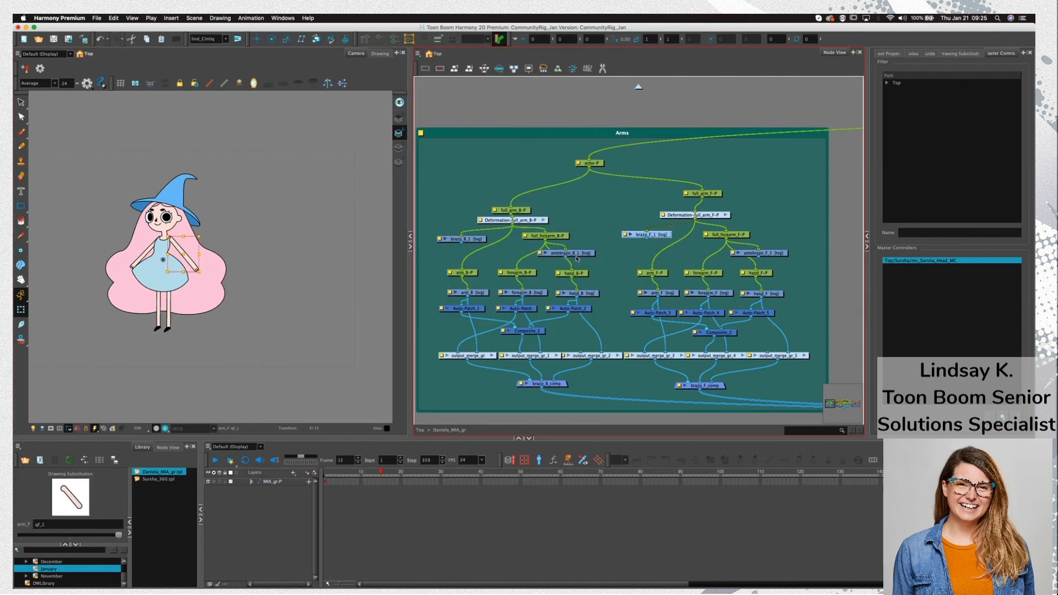
click(663, 236)
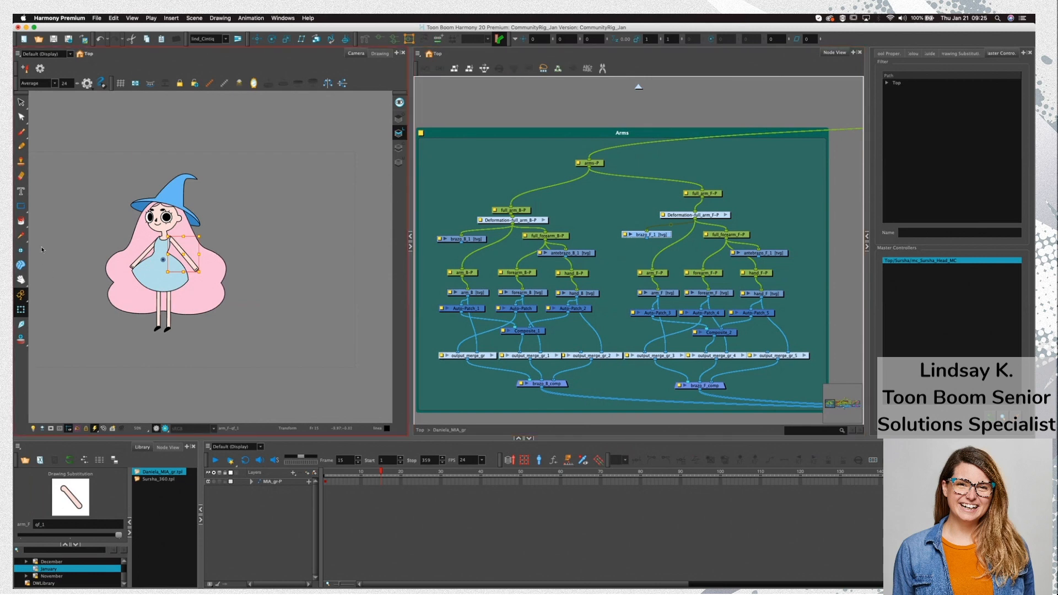
click(21, 251)
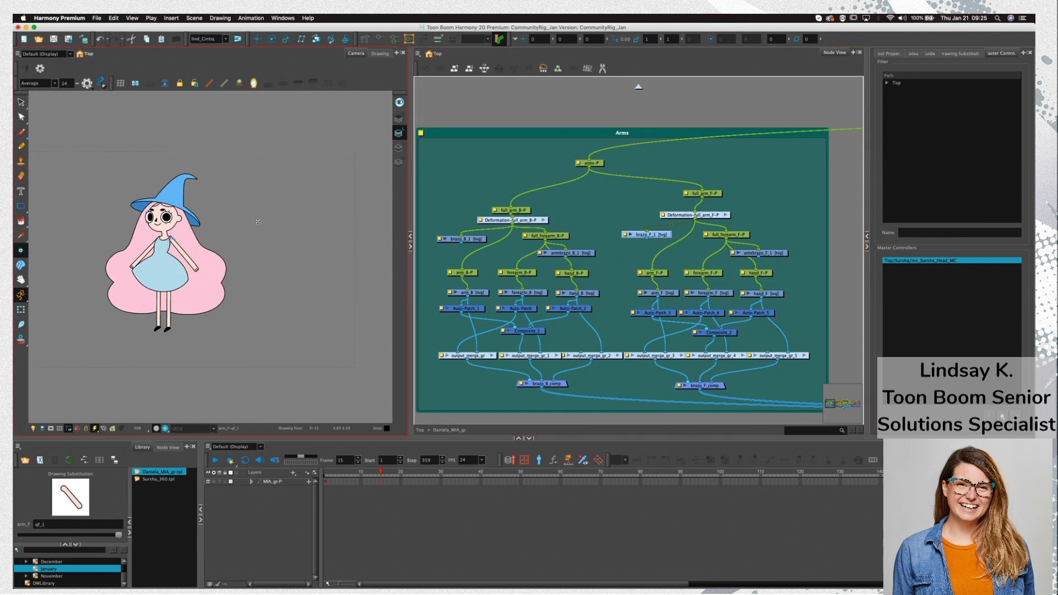
click(667, 238)
drag(725, 343, 702, 334)
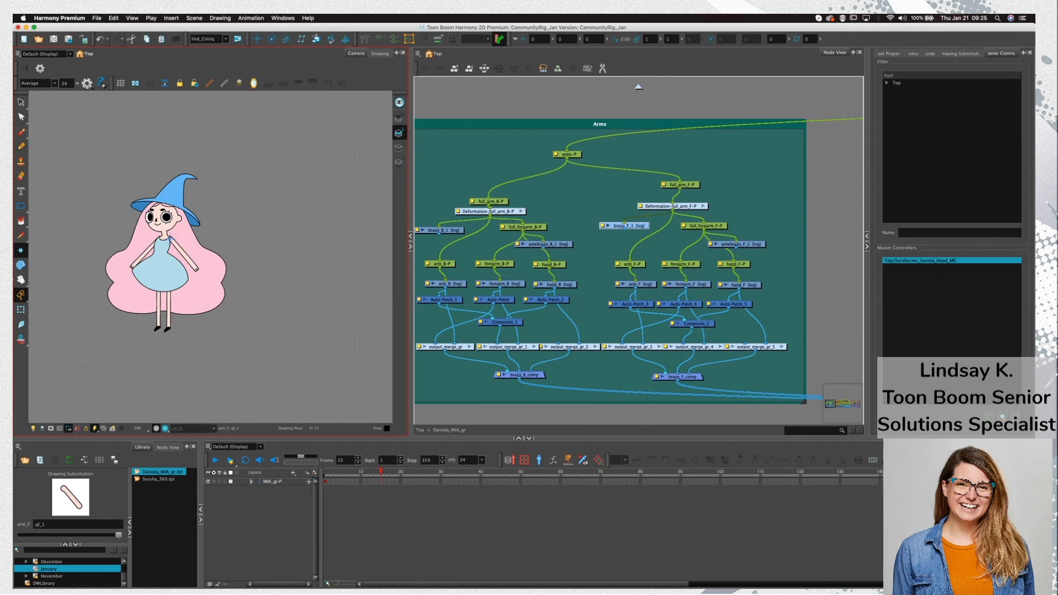
With the Transform tool, try rotating the front arm from the full_arm_F-P peg and undo the rotation
click(21, 309)
click(680, 186)
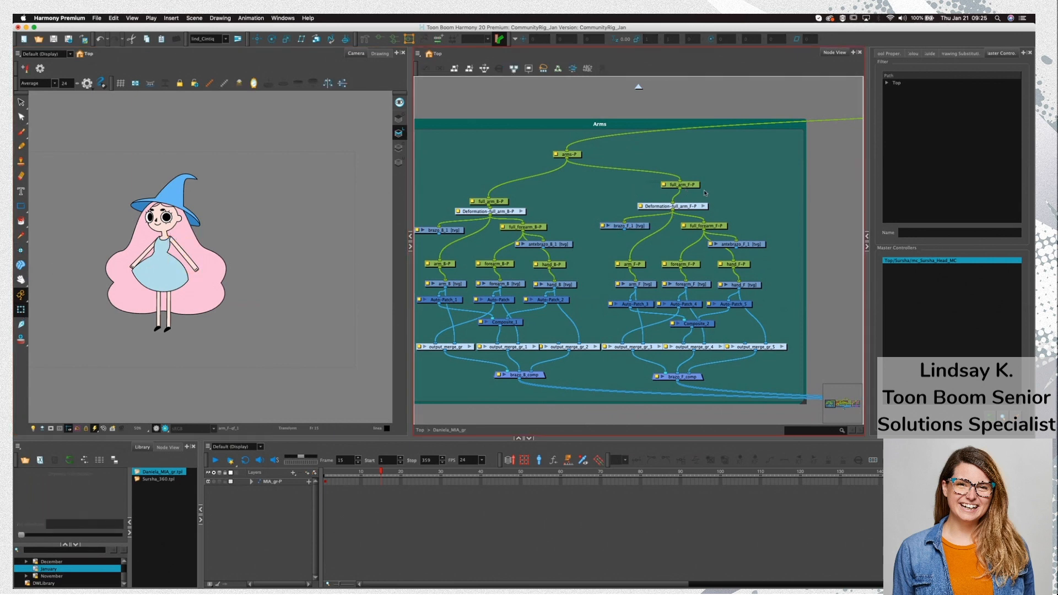
mouse_move(205, 275)
mouse_down()
mouse_move(208, 265)
mouse_move(208, 282)
mouse_up()
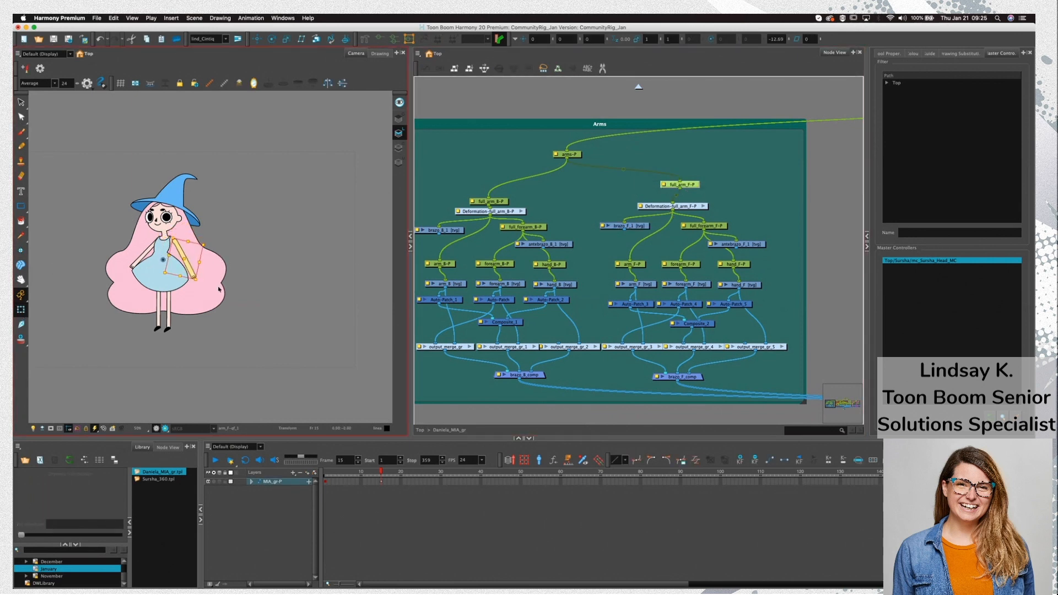
key(super+z)
click(596, 212)
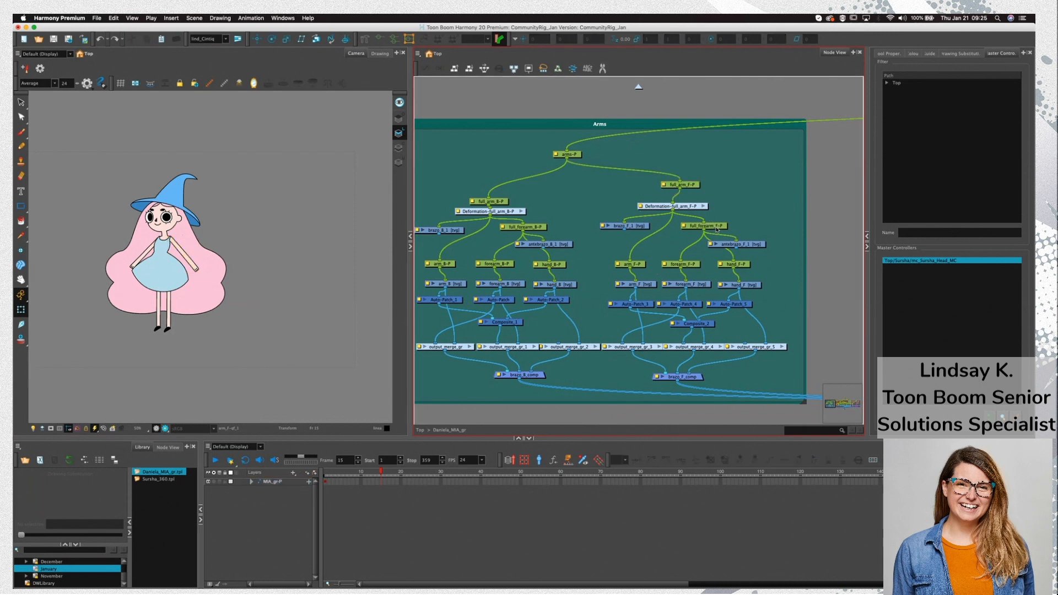
Centre the full_arm_F-P peg over its deformation group and review the peg's advanced and transformation properties
drag(694, 187, 687, 185)
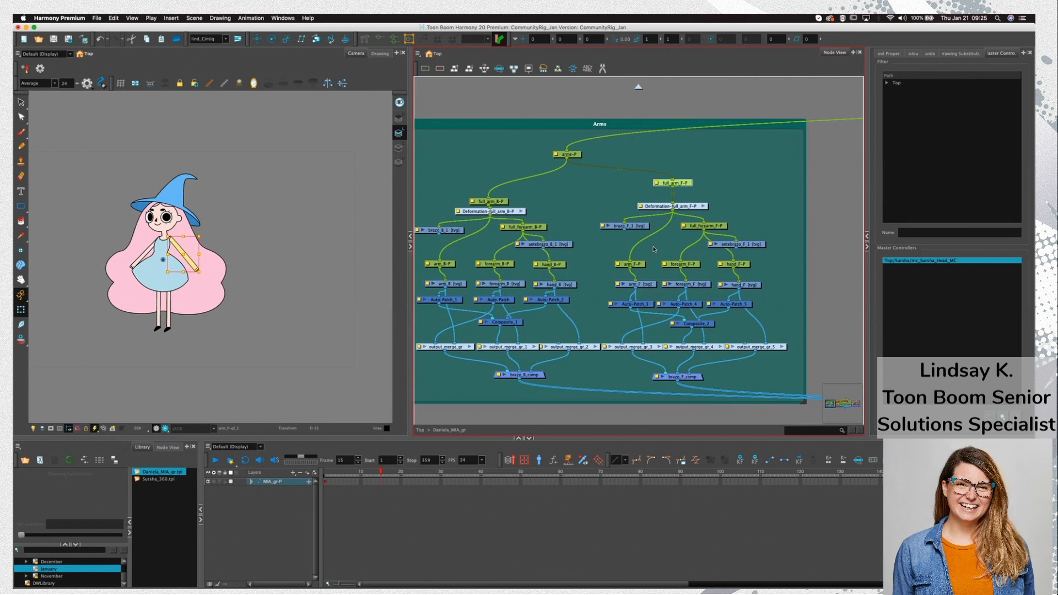
click(656, 183)
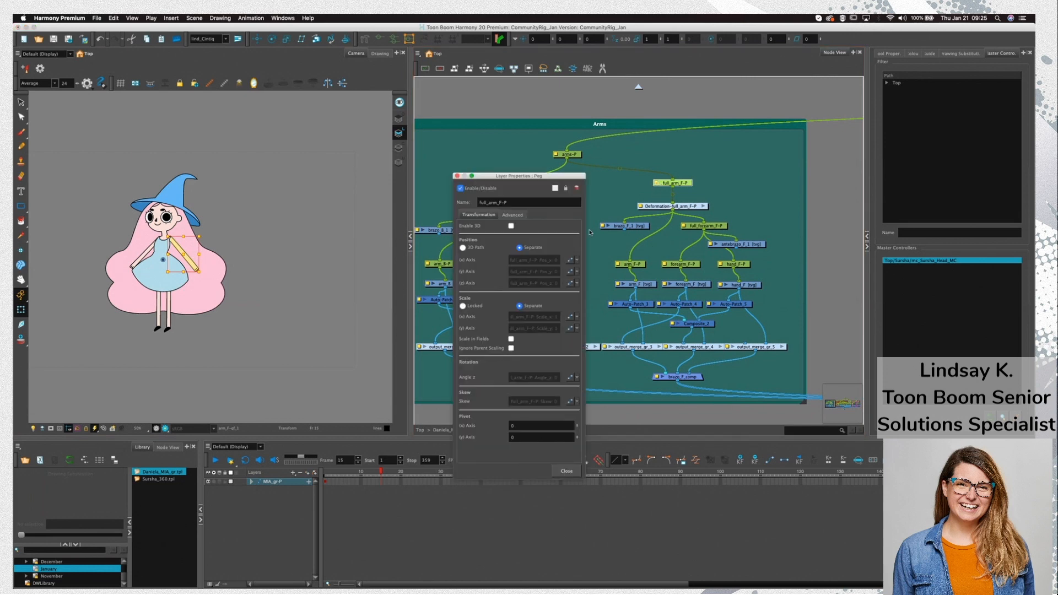
click(513, 215)
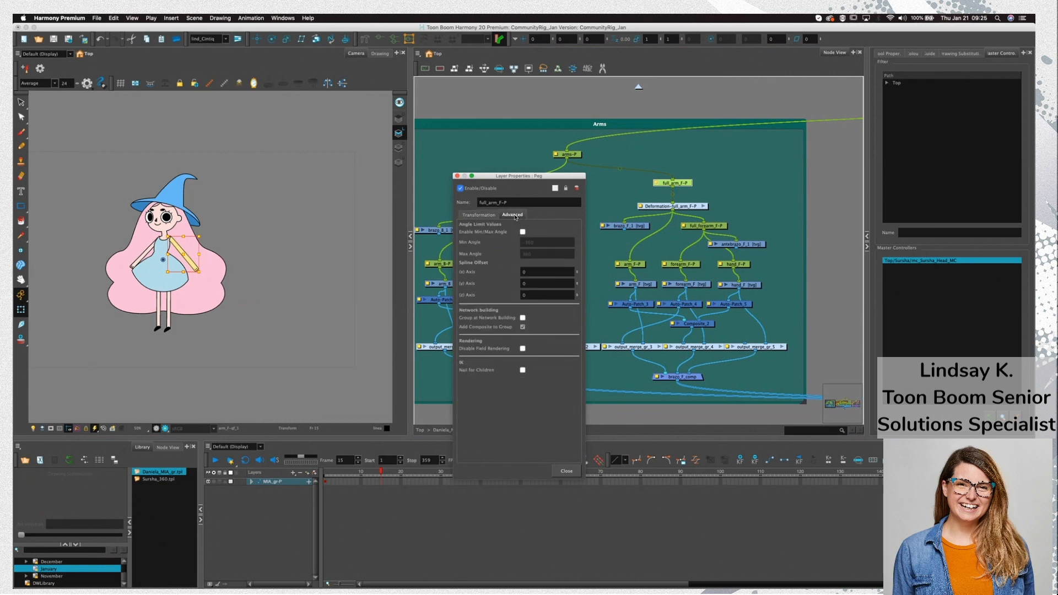
click(478, 215)
click(457, 176)
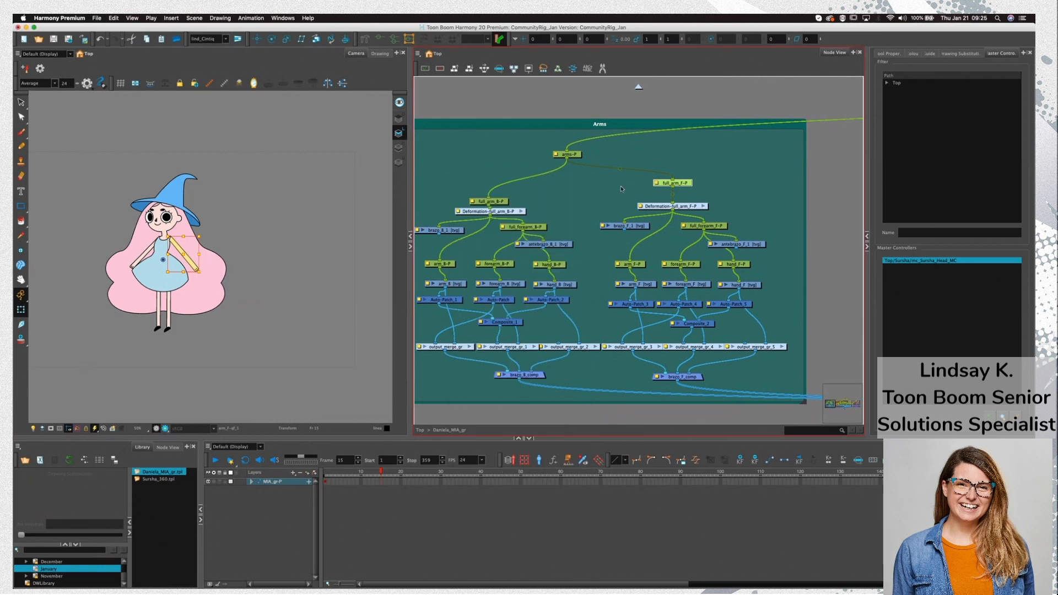
Raise the full_arm_B-P peg, connect brazo_B_1 directly to it instead of the deformation, and place brazo_B_1 beside the deformation group
click(621, 189)
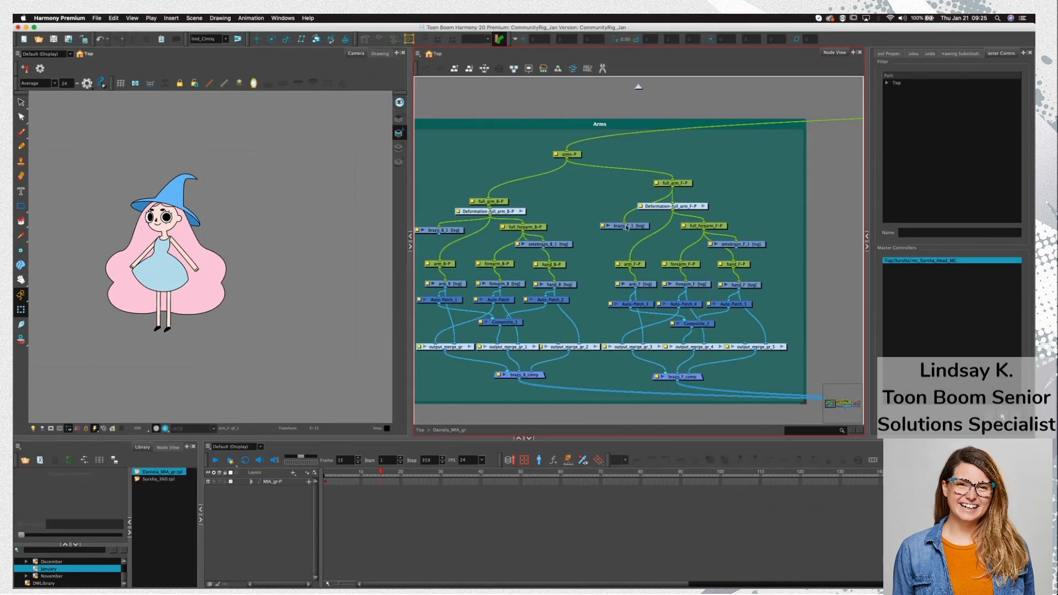
click(673, 185)
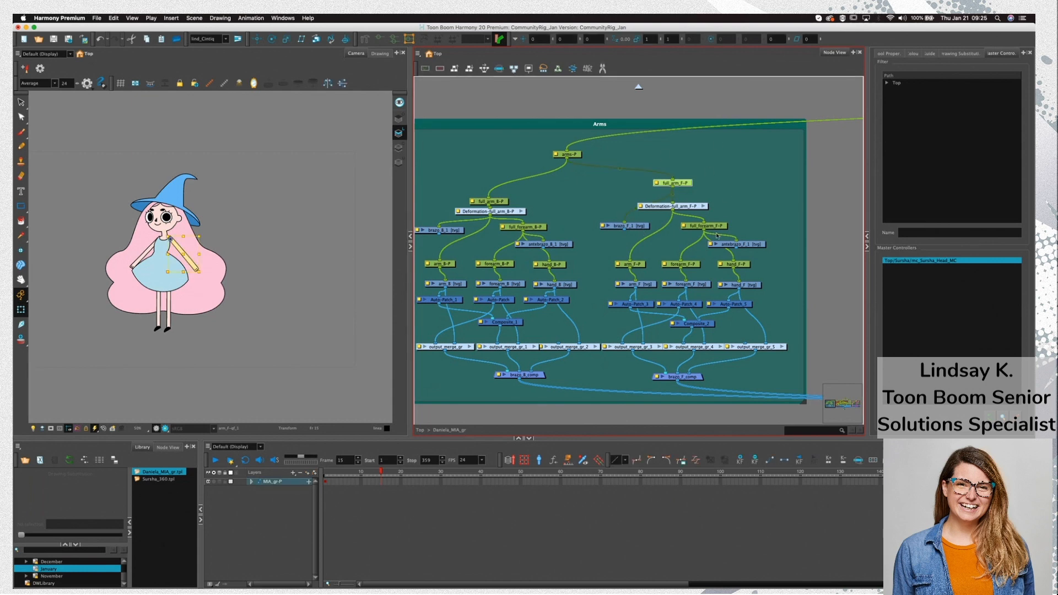
drag(492, 202, 492, 186)
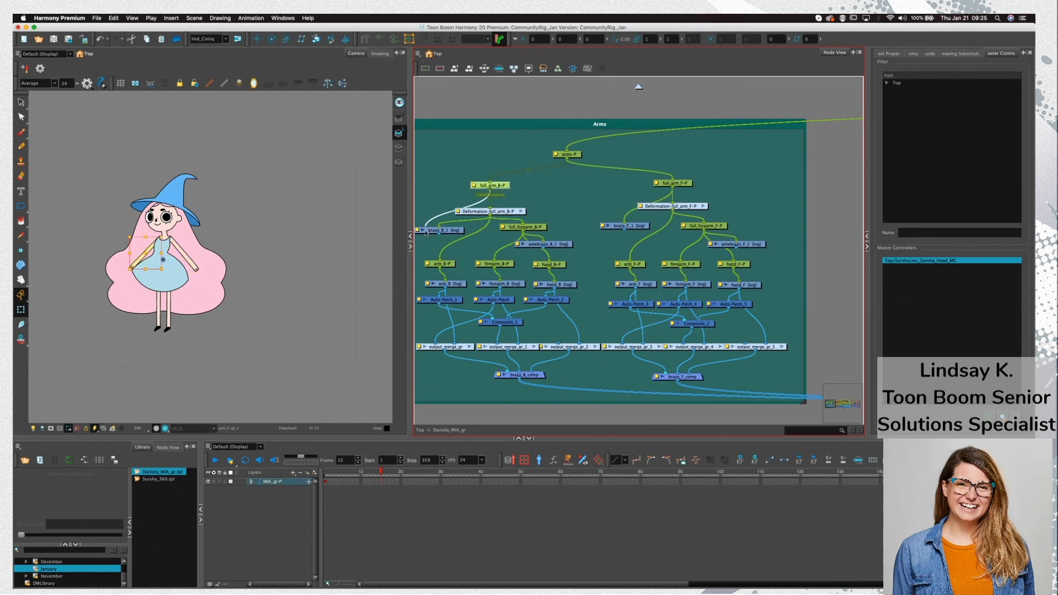
drag(444, 230, 445, 212)
Try transforming the back arm from the full_arm_B-P peg and undo the test transformations
click(500, 188)
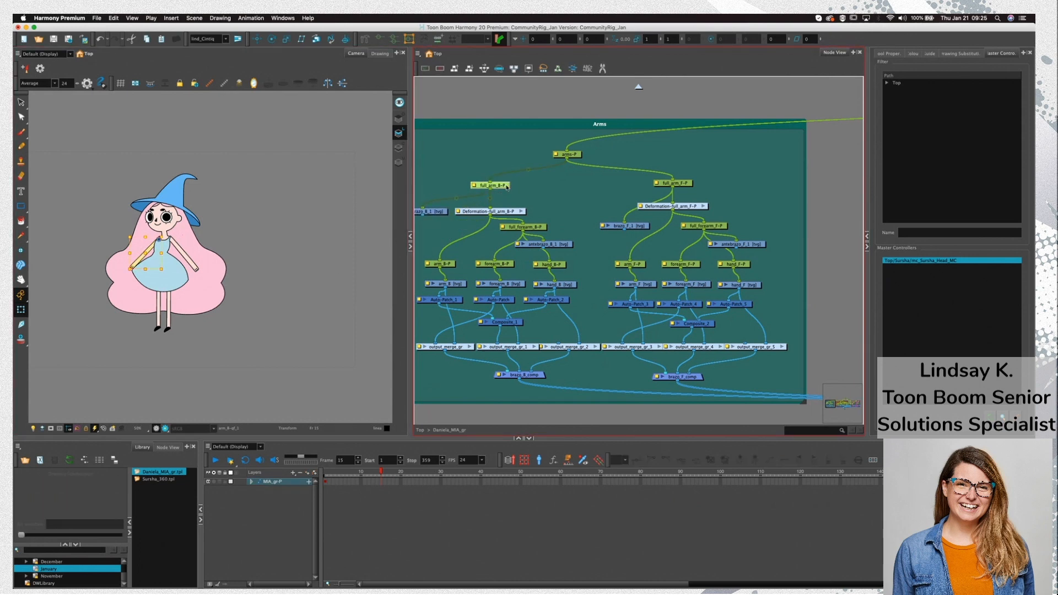
drag(127, 232, 126, 222)
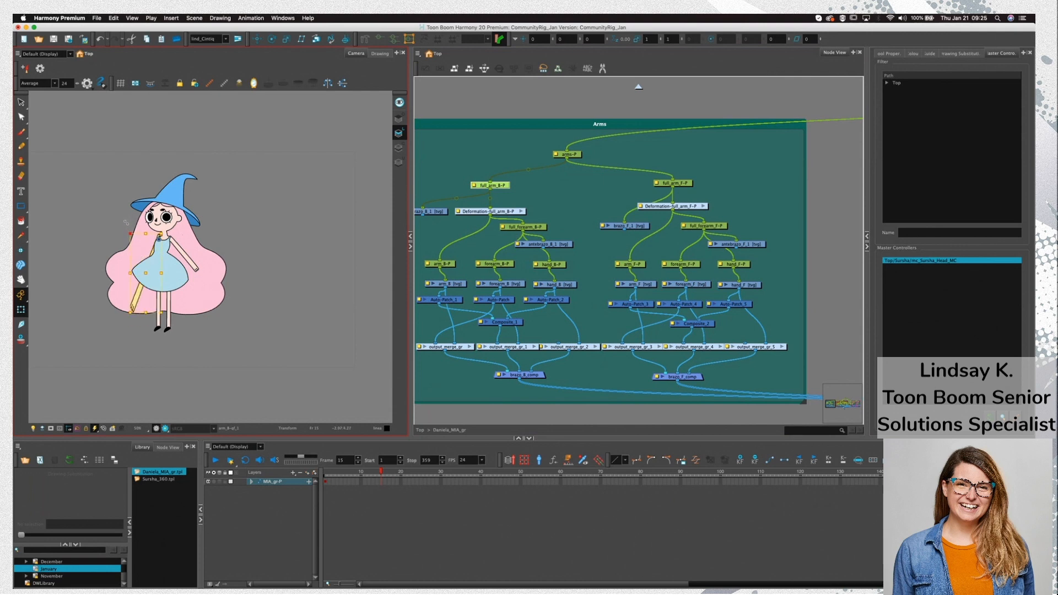
key(super+z)
key(super+z)
key(super+z)
key(super+z)
key(super+z)
key(super+z)
drag(144, 274, 147, 276)
key(super+z)
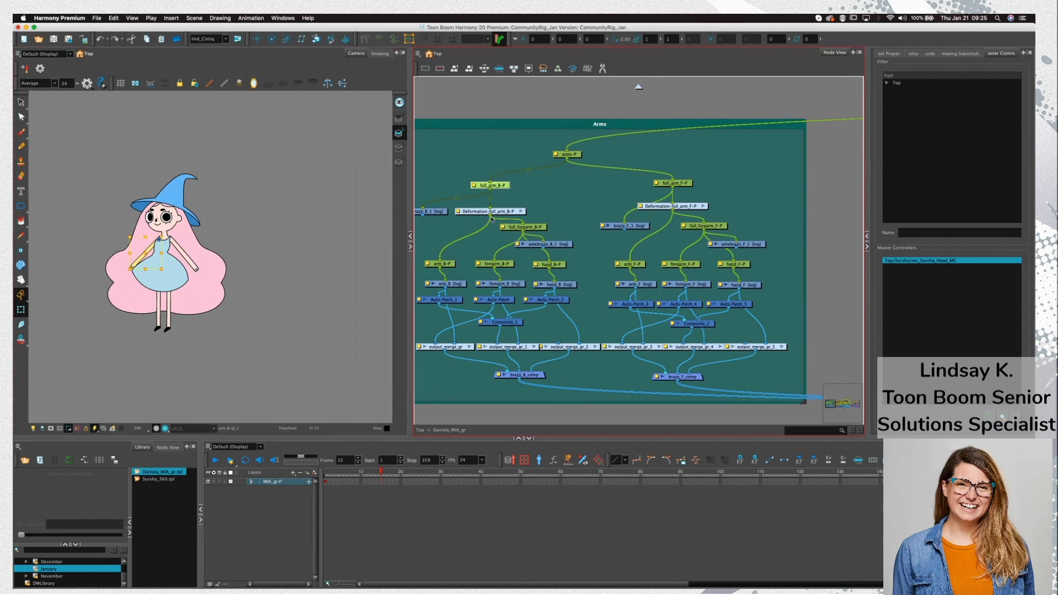
Show the deformation controls of the back arm and enlarge the character to see them
click(508, 215)
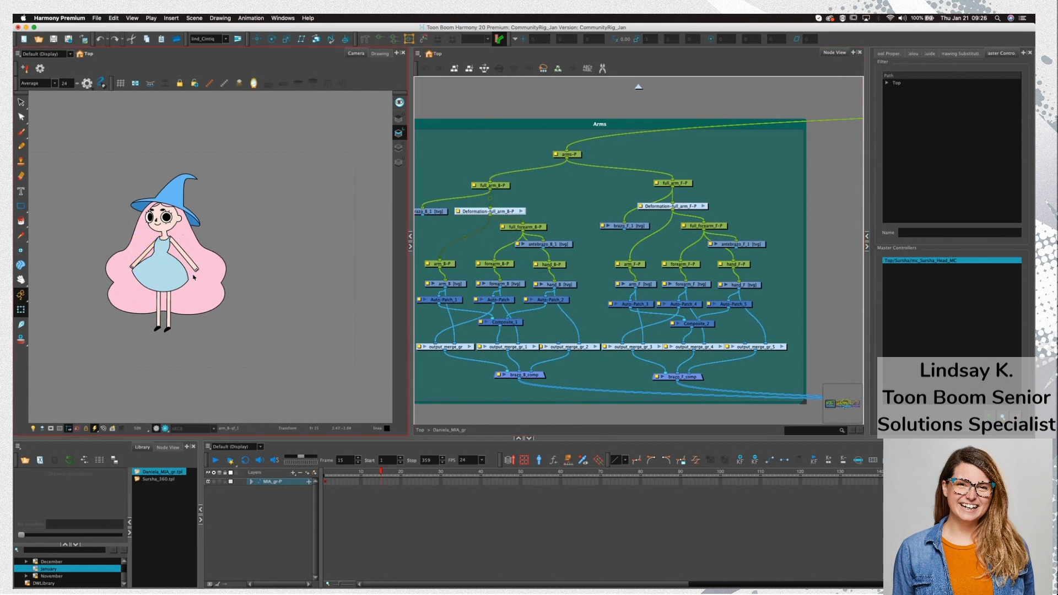
scroll(165, 256, up, 3)
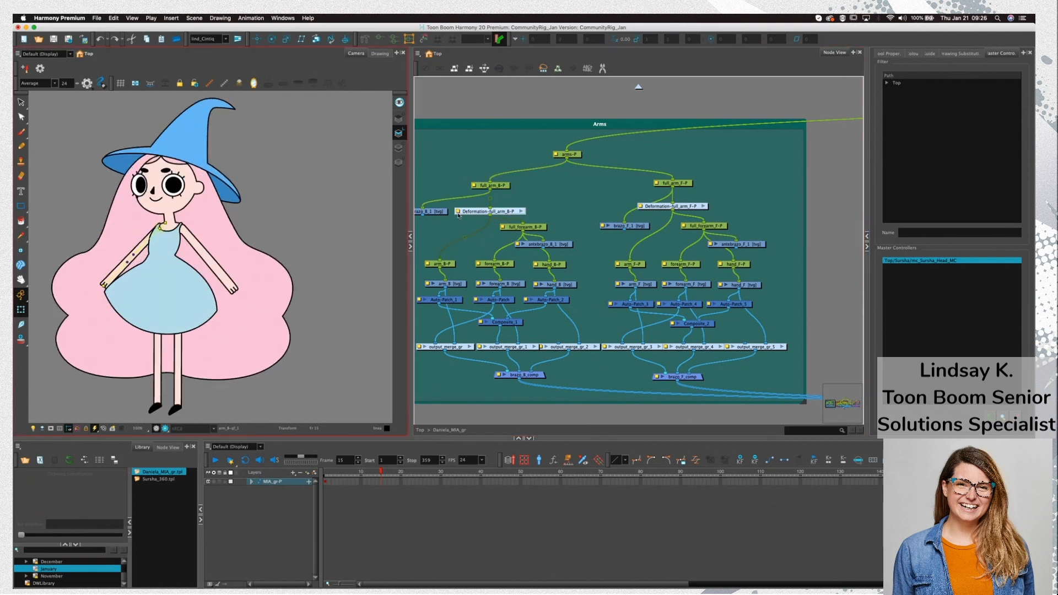
click(132, 260)
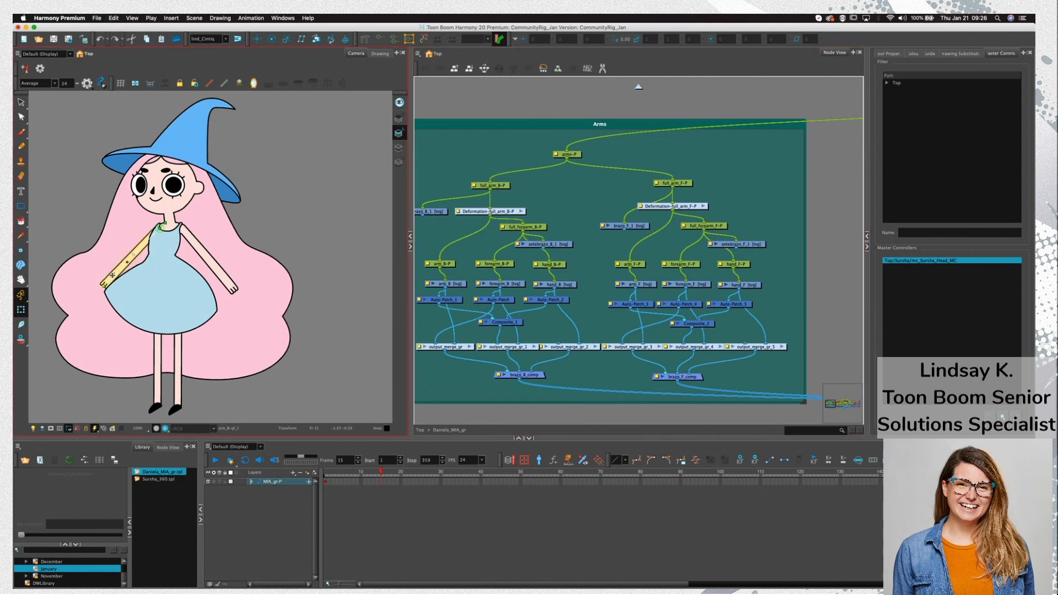
Try rotating the back arm from full_arm_B-P with its deformation controls shown, and undo the rotation
click(491, 186)
mouse_move(167, 290)
mouse_down()
mouse_move(120, 280)
mouse_move(156, 292)
mouse_up()
key(super+z)
click(544, 196)
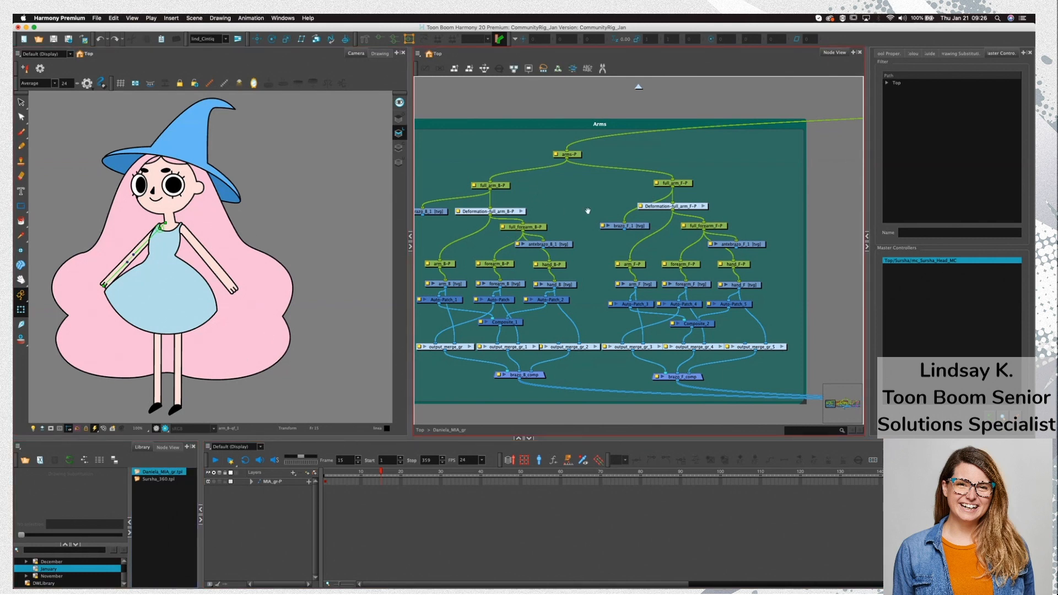
Check the brazo_B_1 drawing in the network, try rotating the back arm from full_arm_B-P again, and undo it
drag(587, 210, 666, 206)
click(503, 220)
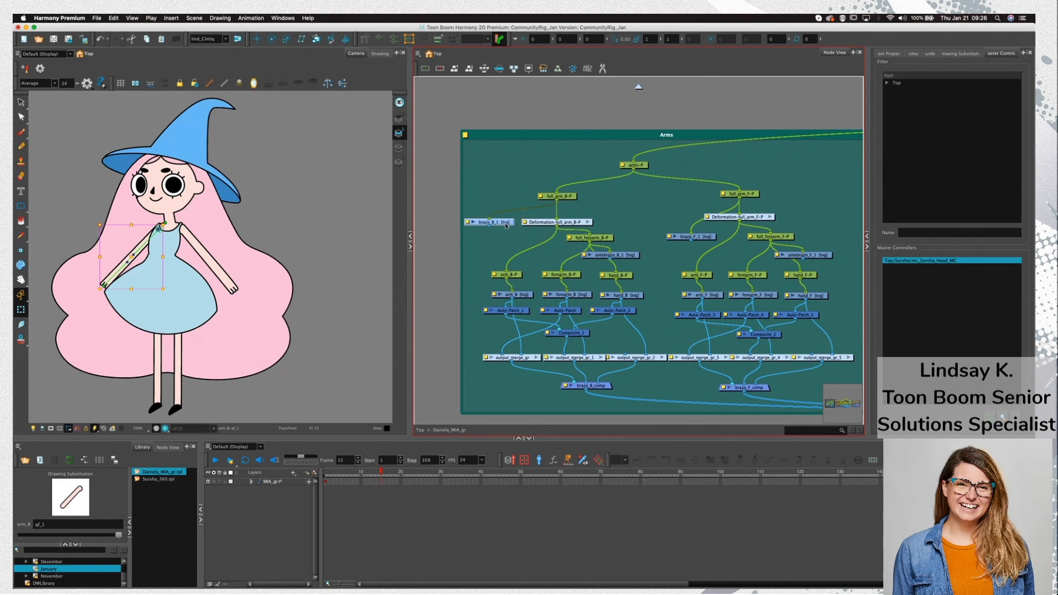
drag(506, 225, 504, 225)
click(570, 197)
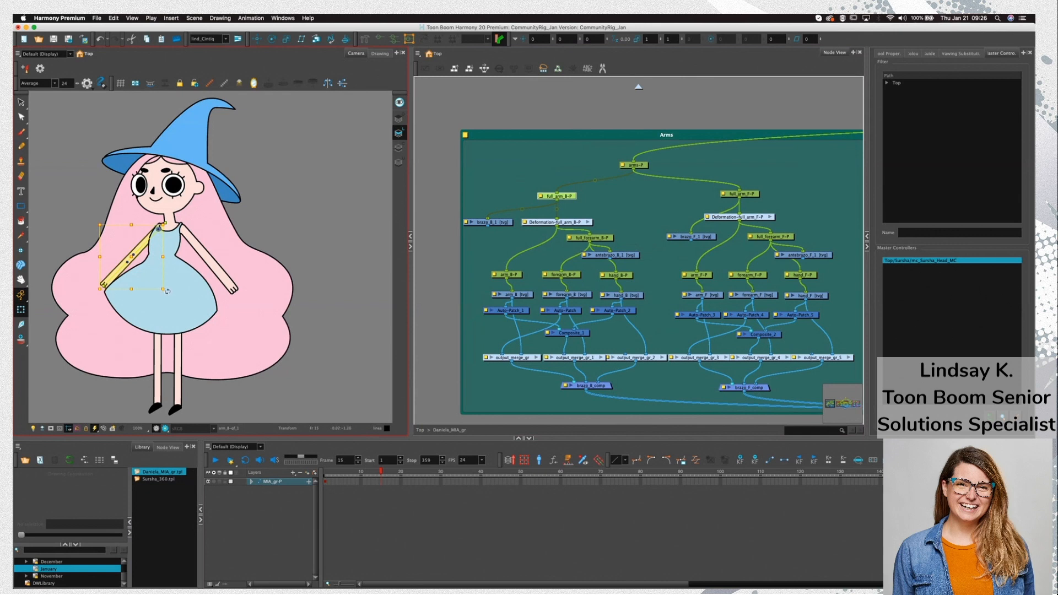
drag(167, 291, 135, 286)
key(super+z)
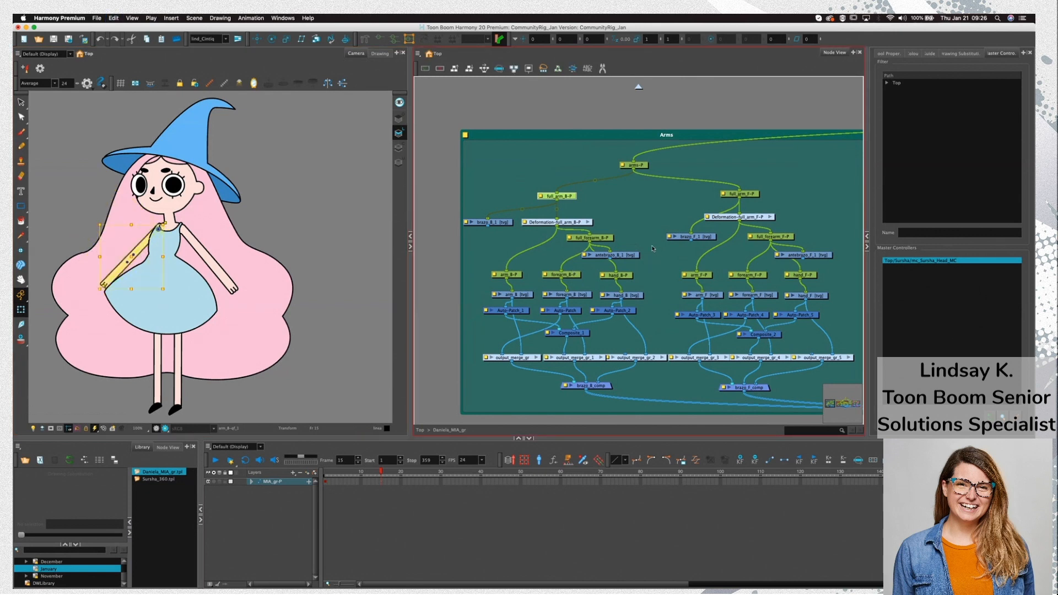
Select the brazo_B_1 drawing, the full arm B peg and the forearm B peg in the Arms group to examine what each one controls
scroll(652, 248, down, 3)
drag(664, 283, 605, 303)
scroll(598, 327, up, 3)
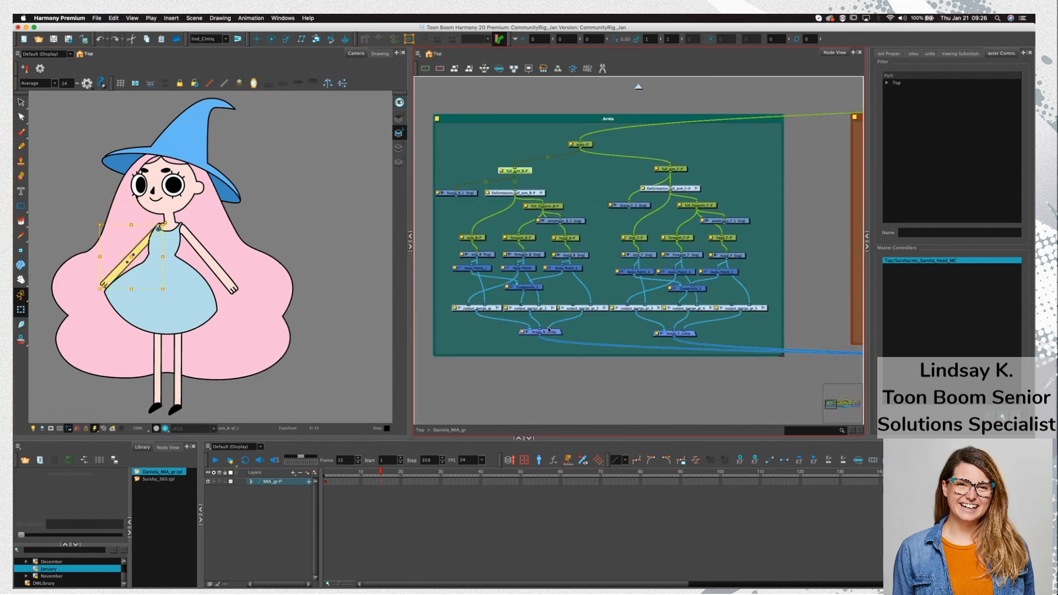
drag(588, 247, 626, 230)
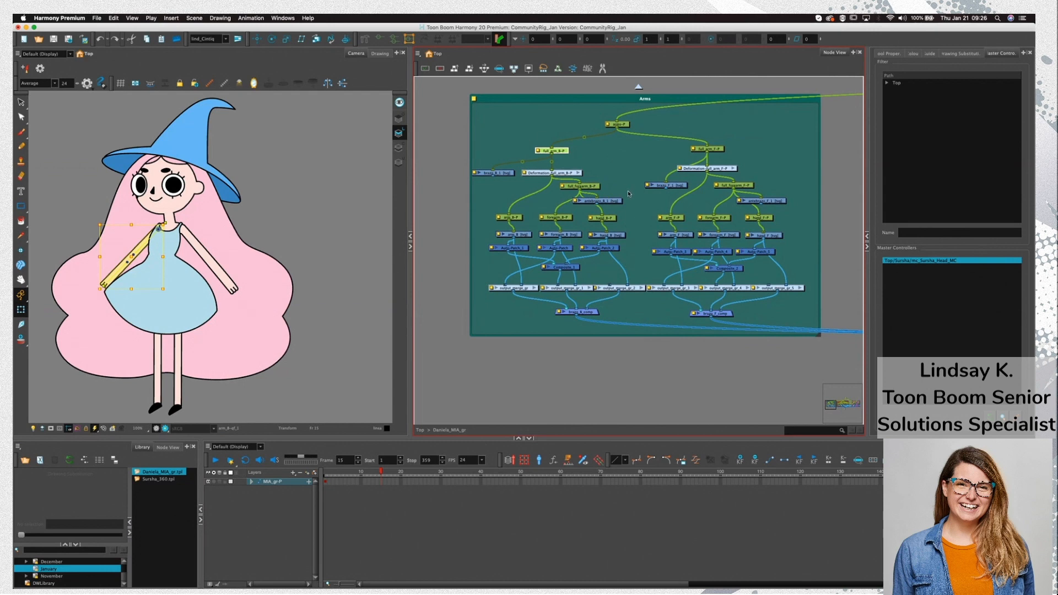
click(503, 175)
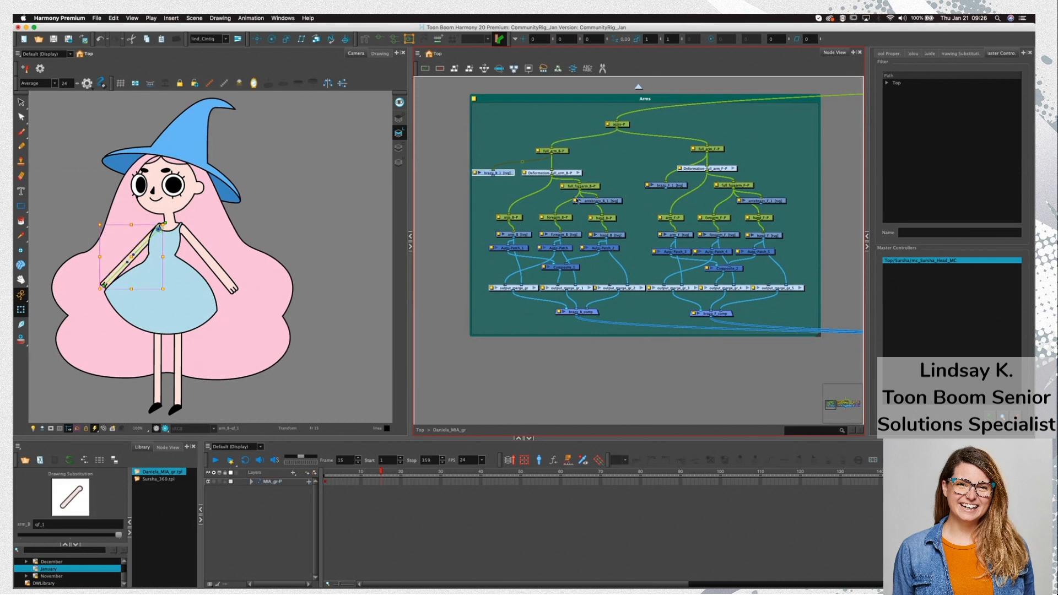
click(594, 188)
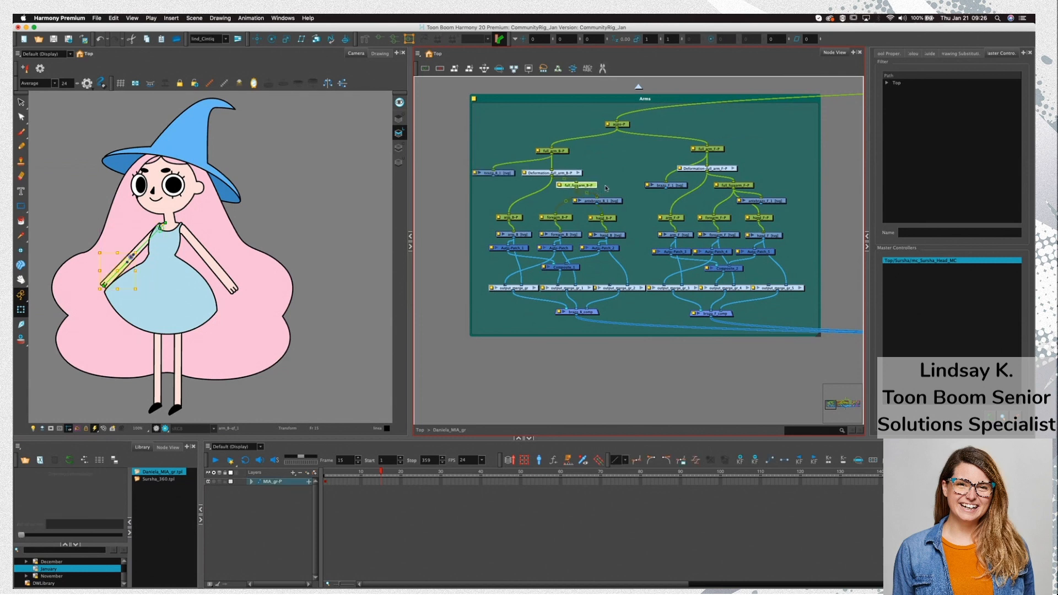
click(569, 155)
click(589, 187)
Open the layer properties of the brazo_B_1 drawing to examine its embedded pivot setting, and close them
click(500, 174)
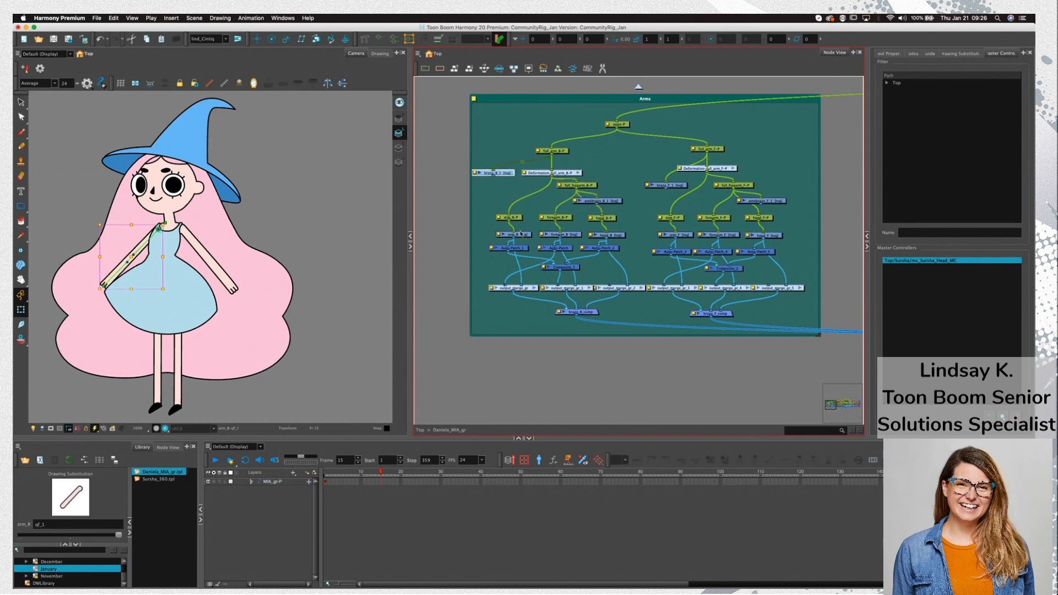
double_click(478, 173)
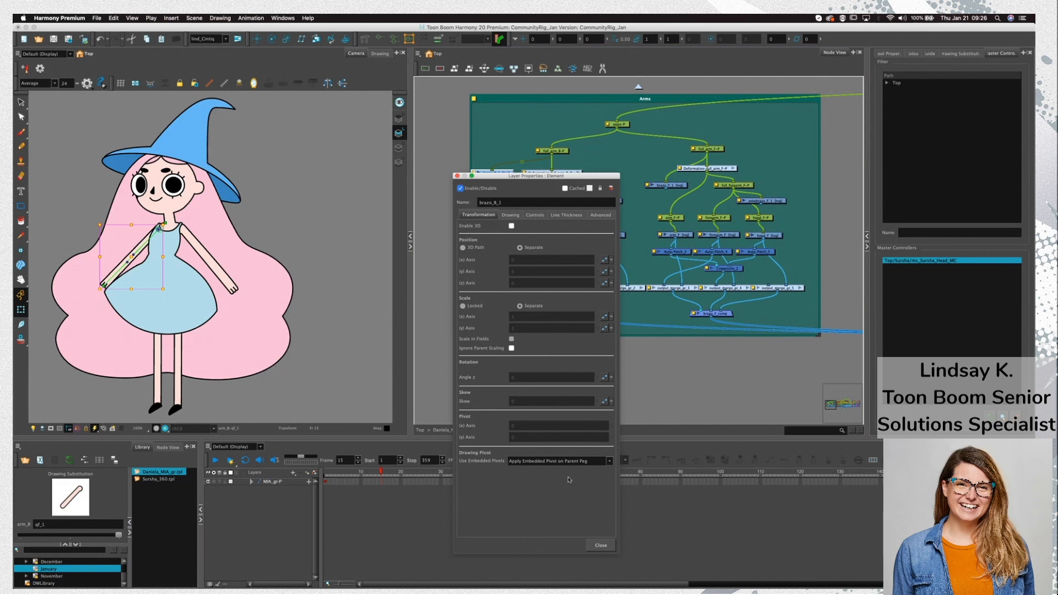
click(457, 176)
click(503, 174)
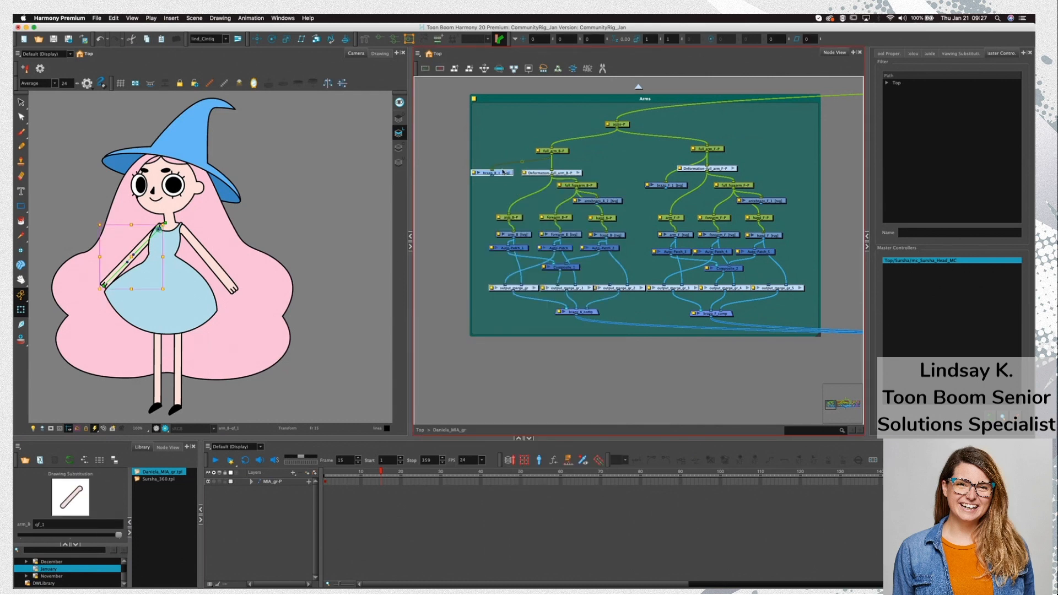
Inspect the brazo_B_1 drawing's pivot at the shoulder with the Drawing Pivot tool
click(20, 252)
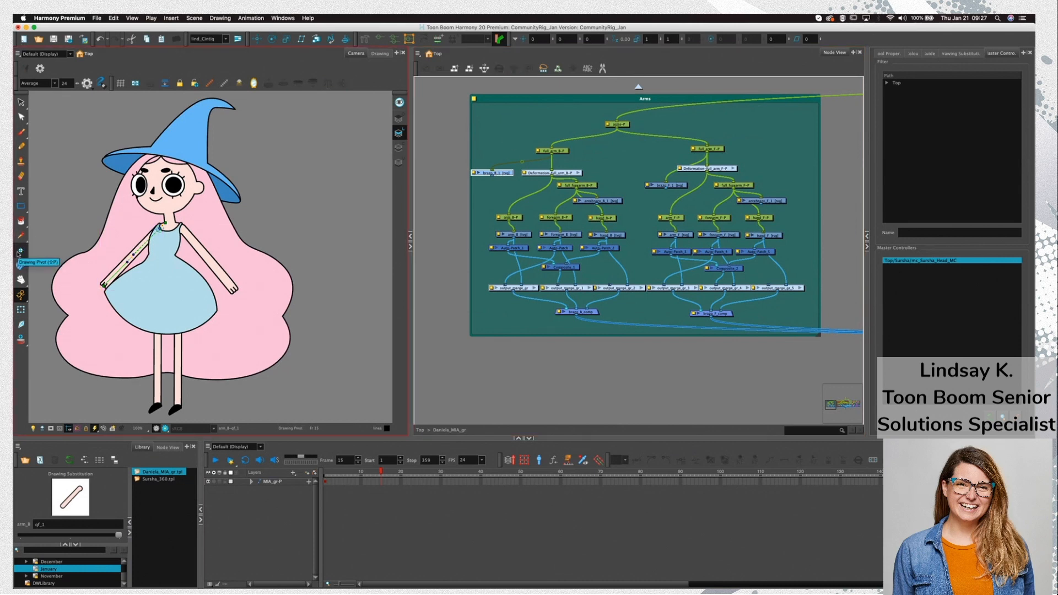
scroll(158, 231, up, 3)
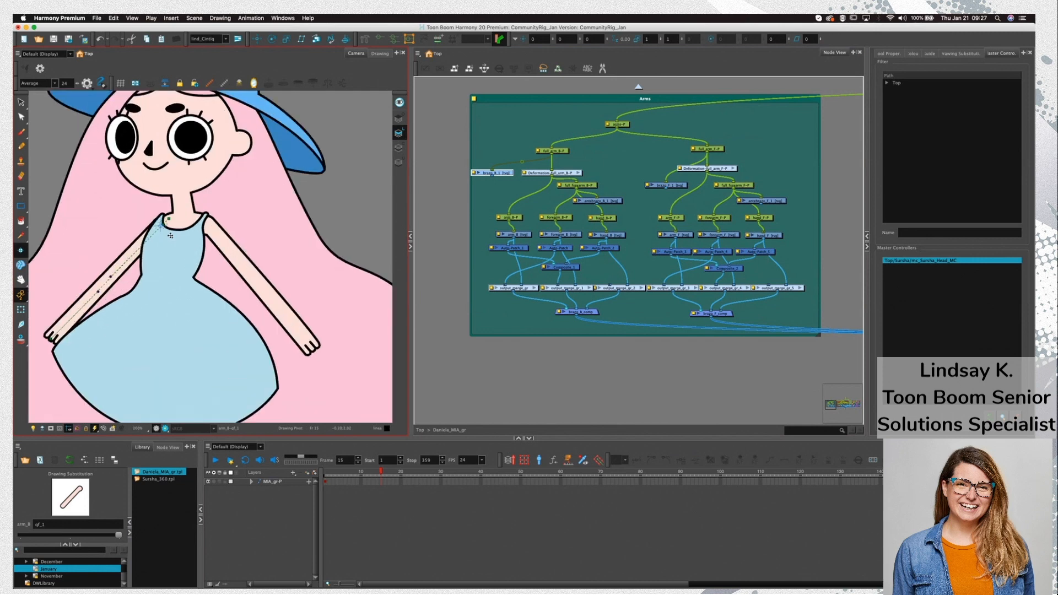
scroll(170, 236, up, 5)
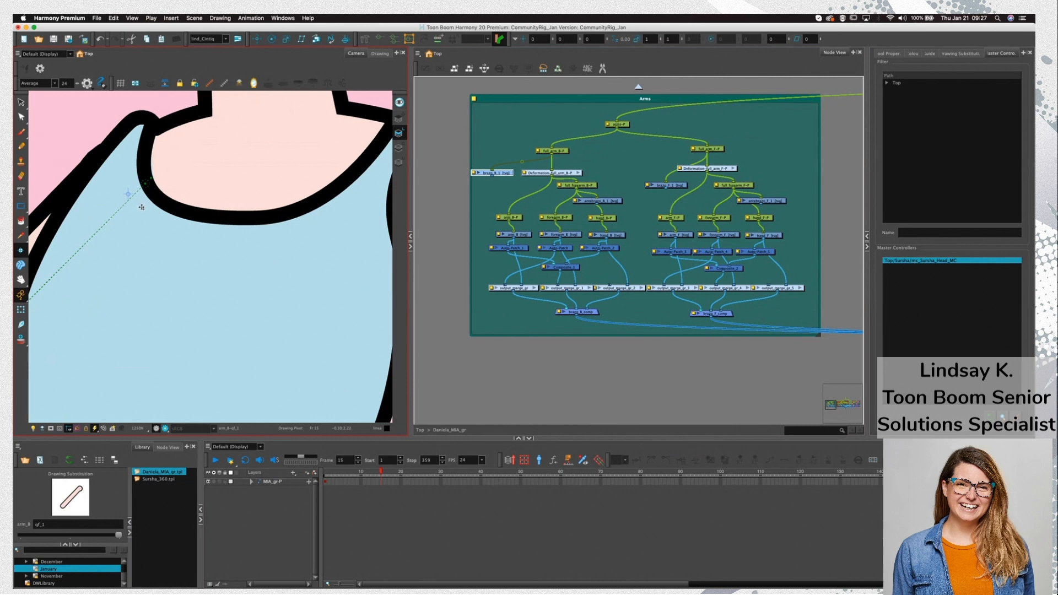
scroll(137, 209, down, 8)
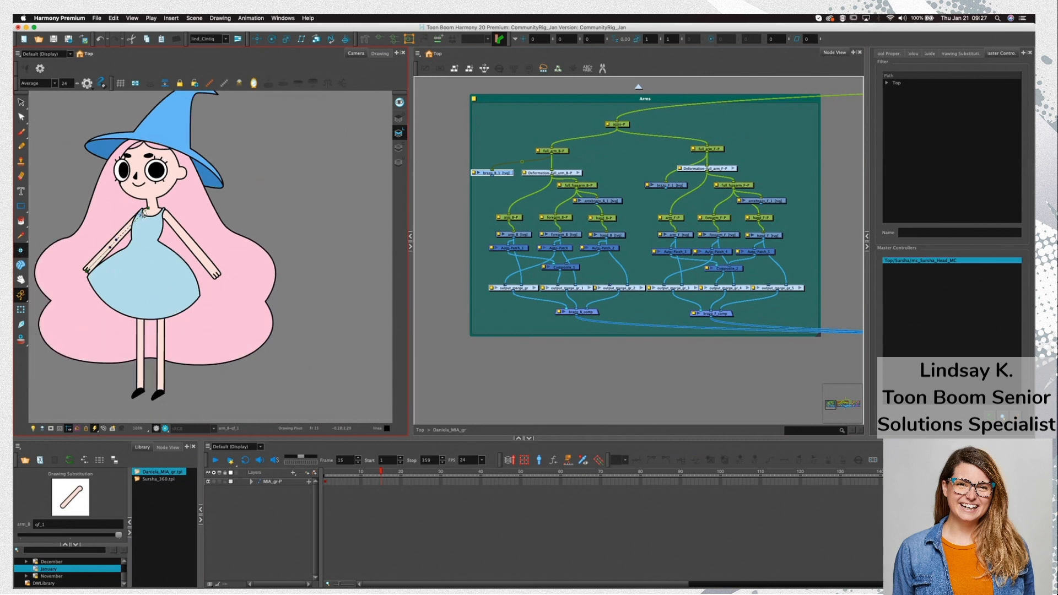
Return to the Transform tool and examine the pivot values in the full_arm_B-P peg's layer properties
click(20, 310)
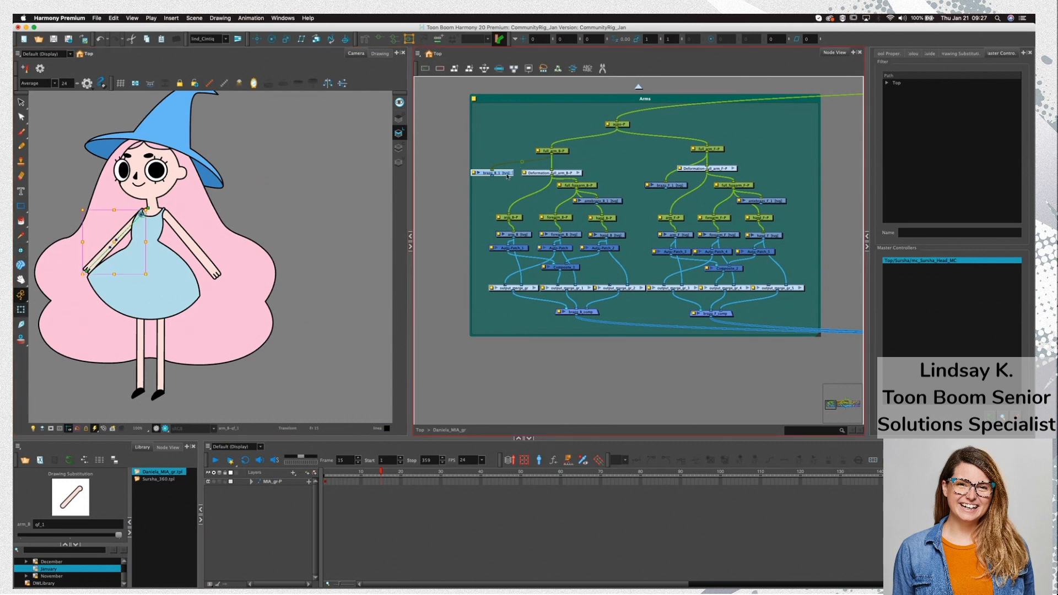
click(561, 152)
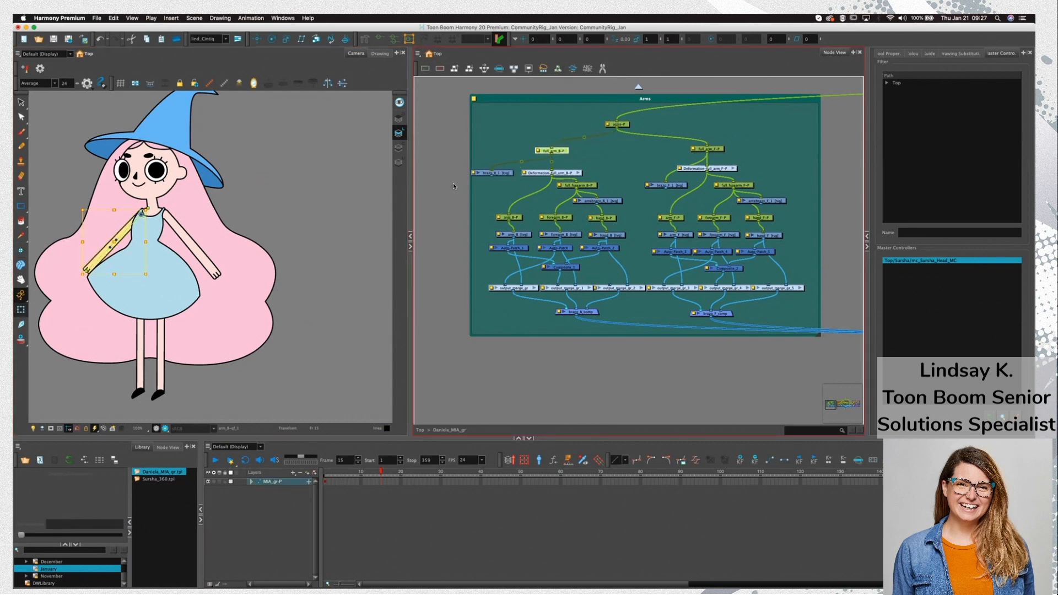
click(539, 153)
double_click(538, 152)
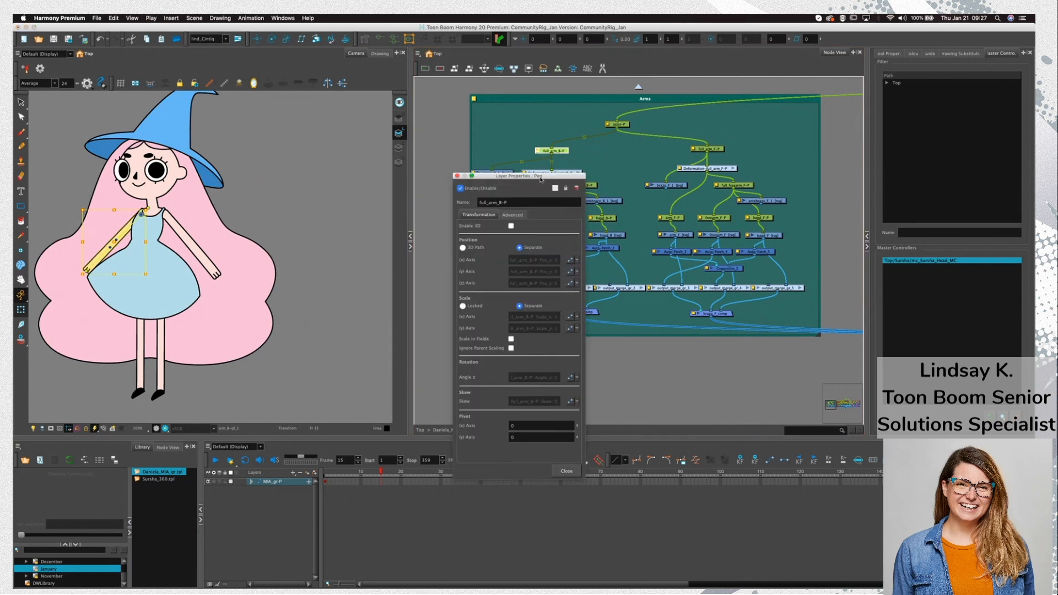
drag(540, 179, 544, 178)
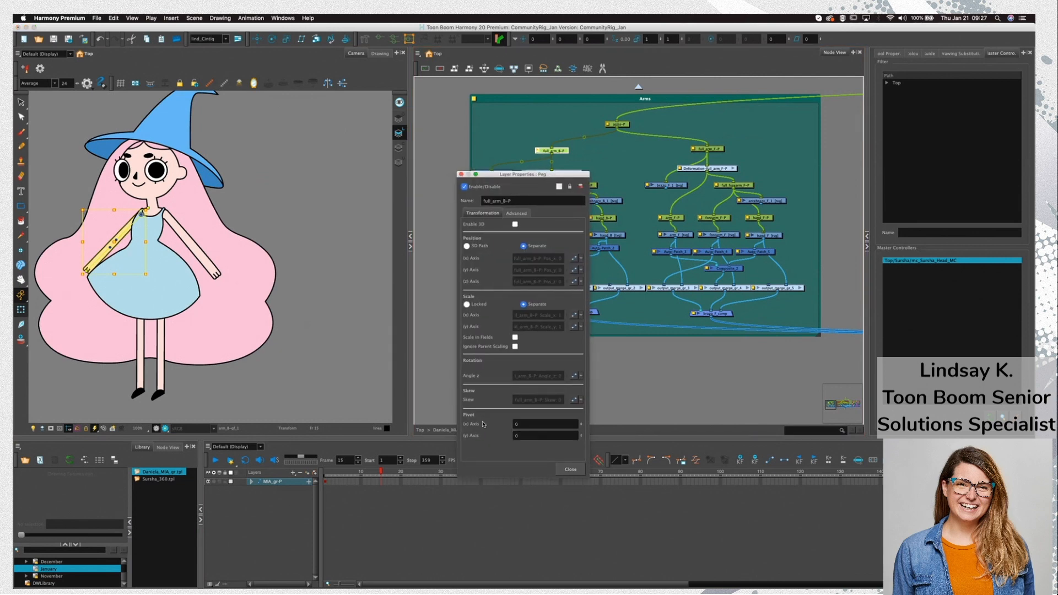
click(526, 425)
click(462, 174)
Nudge the brazo_B_1 drawing node slightly sideways in the Arms group and clear the selection
click(503, 174)
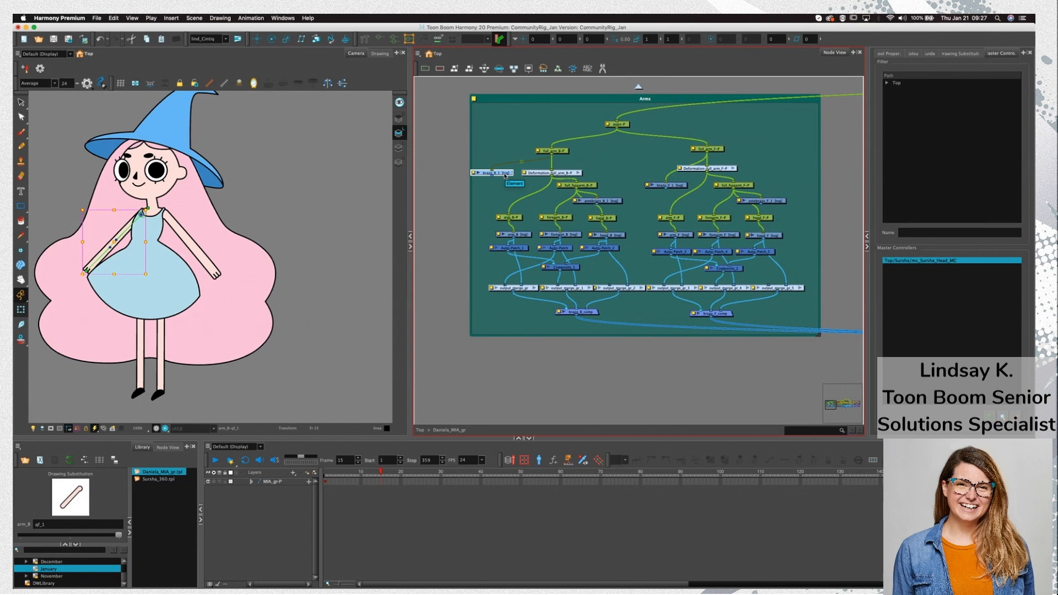
drag(501, 175, 504, 175)
click(598, 168)
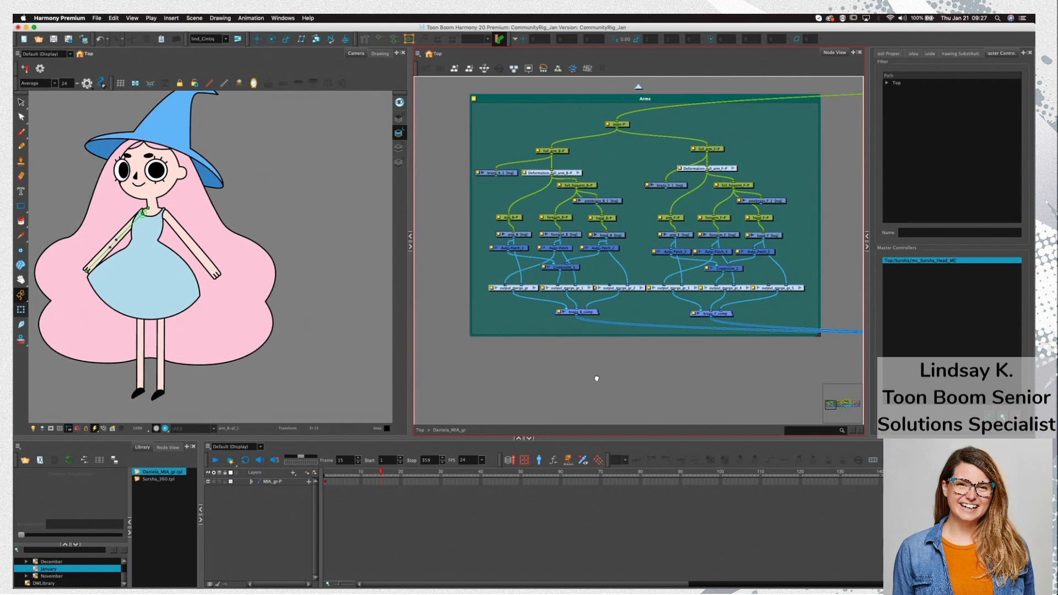
Select the main arms peg and the F arm's full arm, forearm and hand pegs to examine which parts each one moves
drag(680, 373, 660, 388)
scroll(660, 388, down, 4)
drag(760, 373, 644, 350)
scroll(661, 384, down, 3)
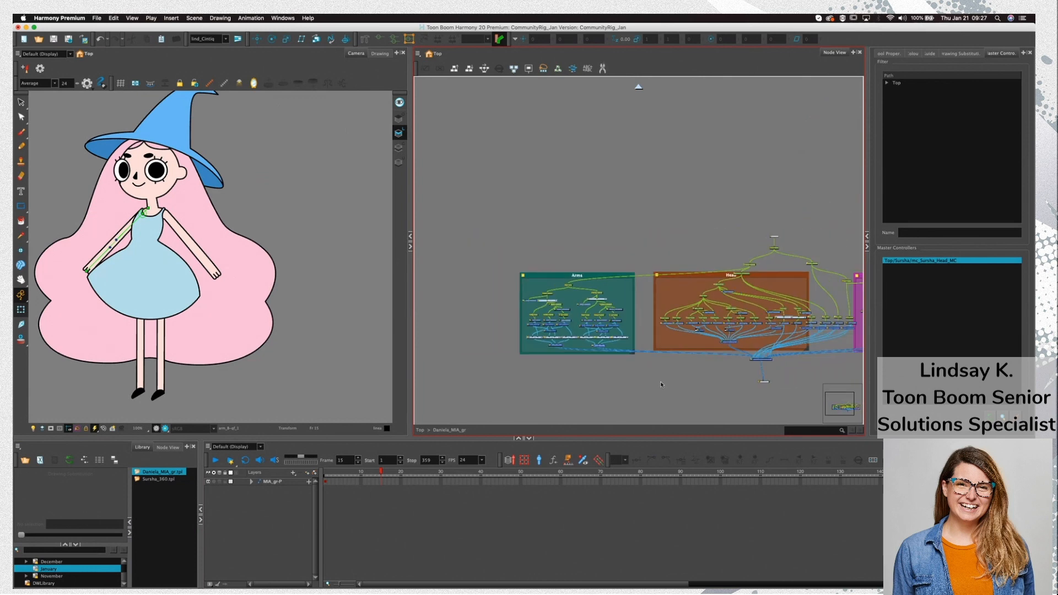
drag(700, 387, 667, 361)
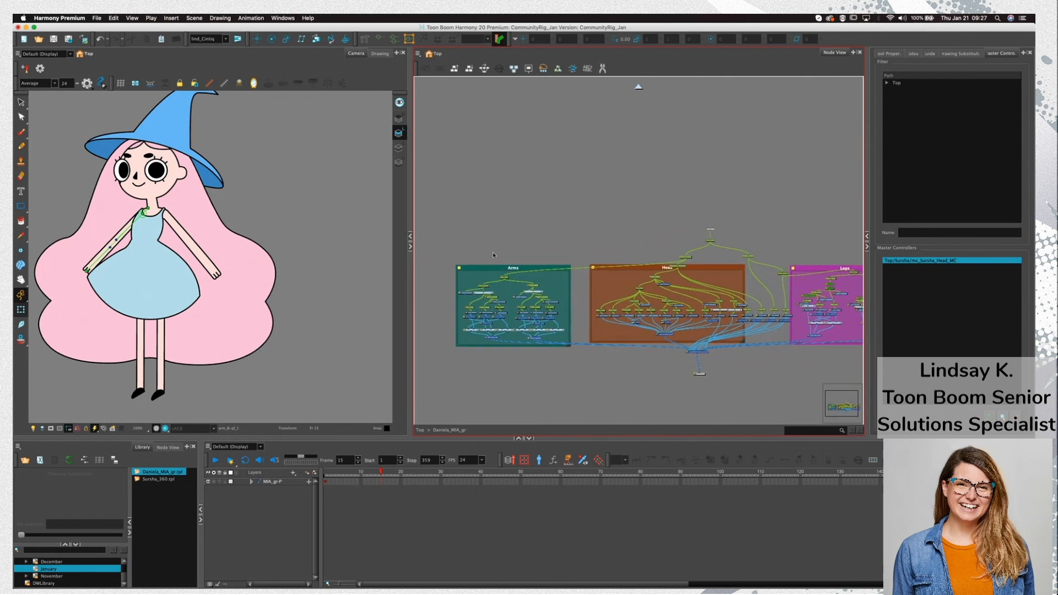
click(504, 277)
scroll(535, 292, up, 3)
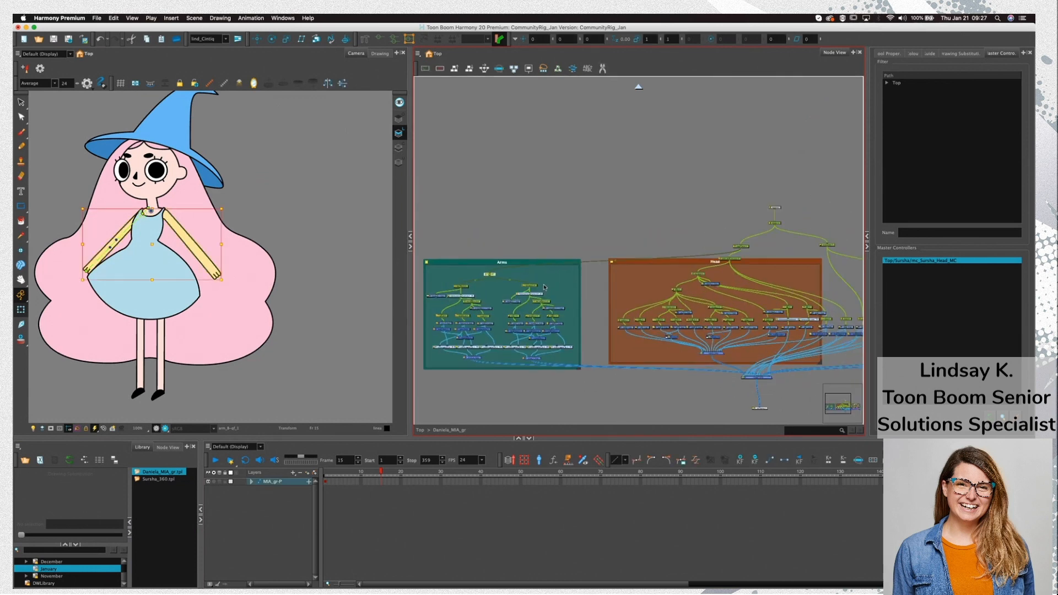
click(529, 284)
click(541, 309)
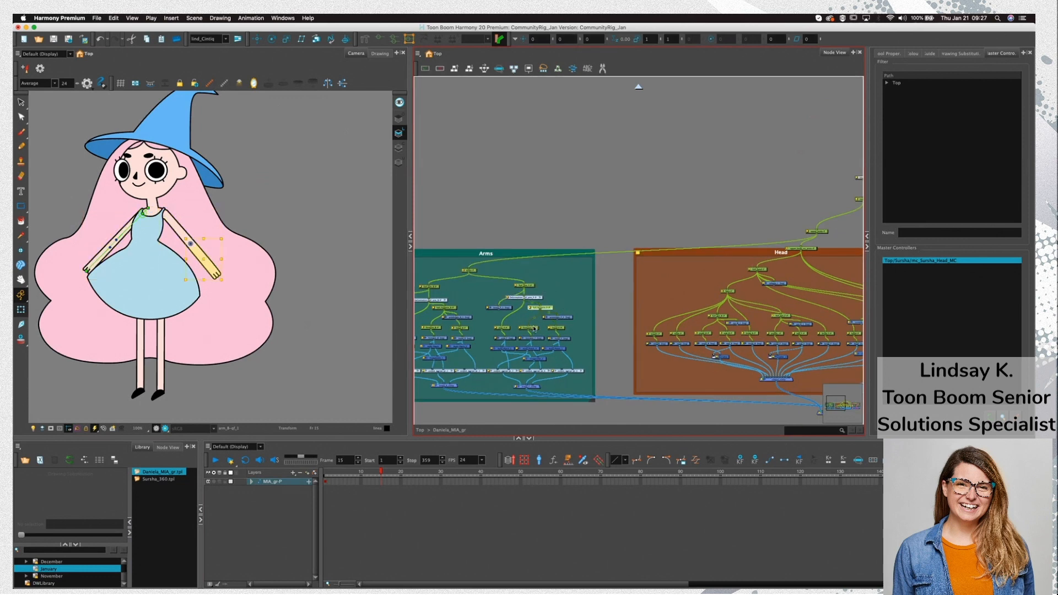
click(557, 328)
click(569, 324)
Show the deformation controls of both arms from the main arms peg, and hide all controls again
click(468, 270)
click(492, 237)
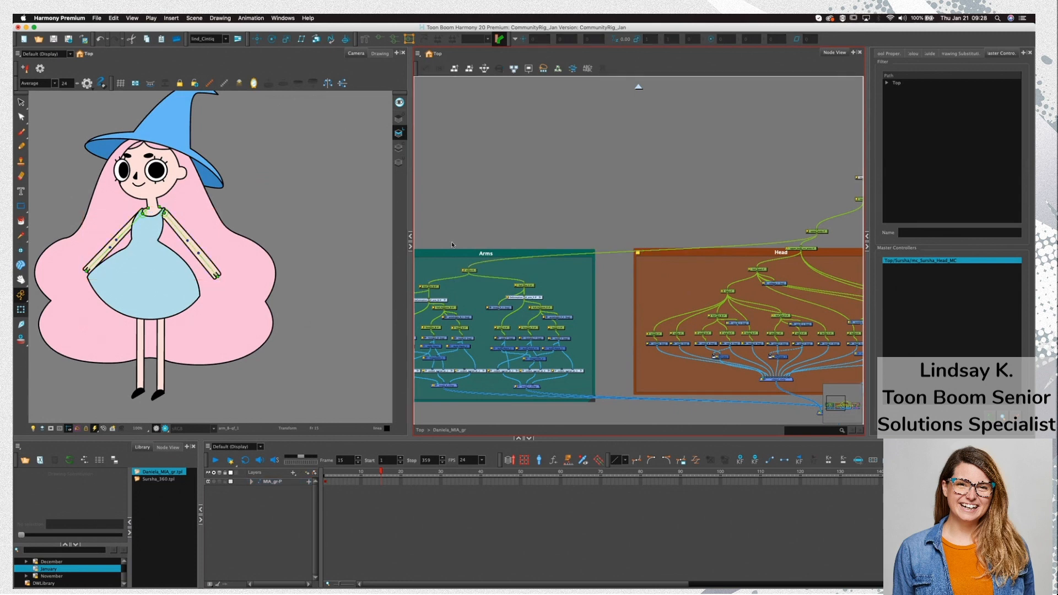
click(191, 297)
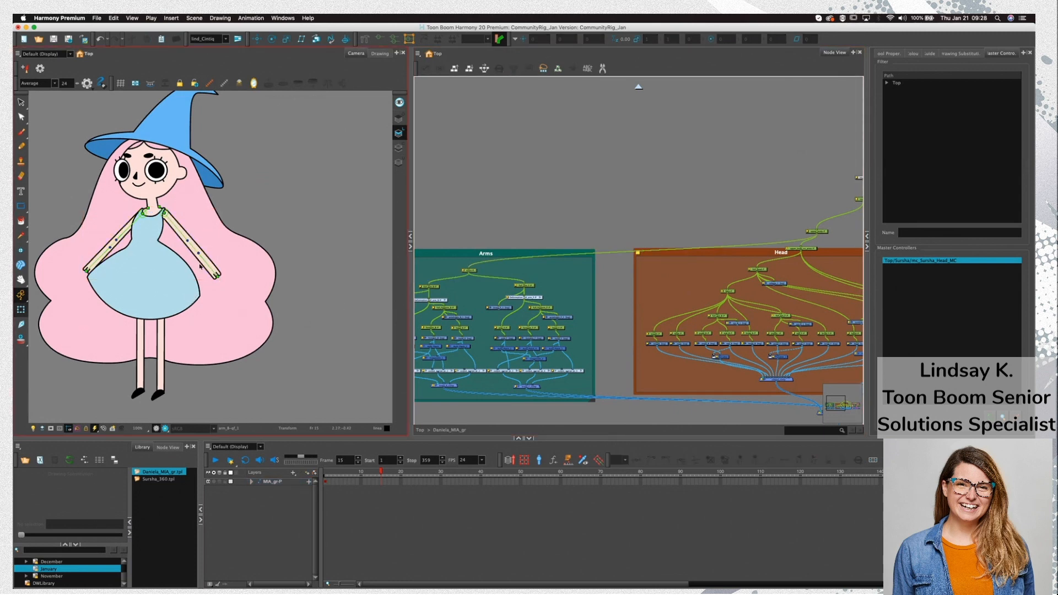
key(shift+c)
click(633, 219)
Show the deformation controls of the whole character from the master peg above the Head group, and clear the selection
drag(798, 244, 597, 223)
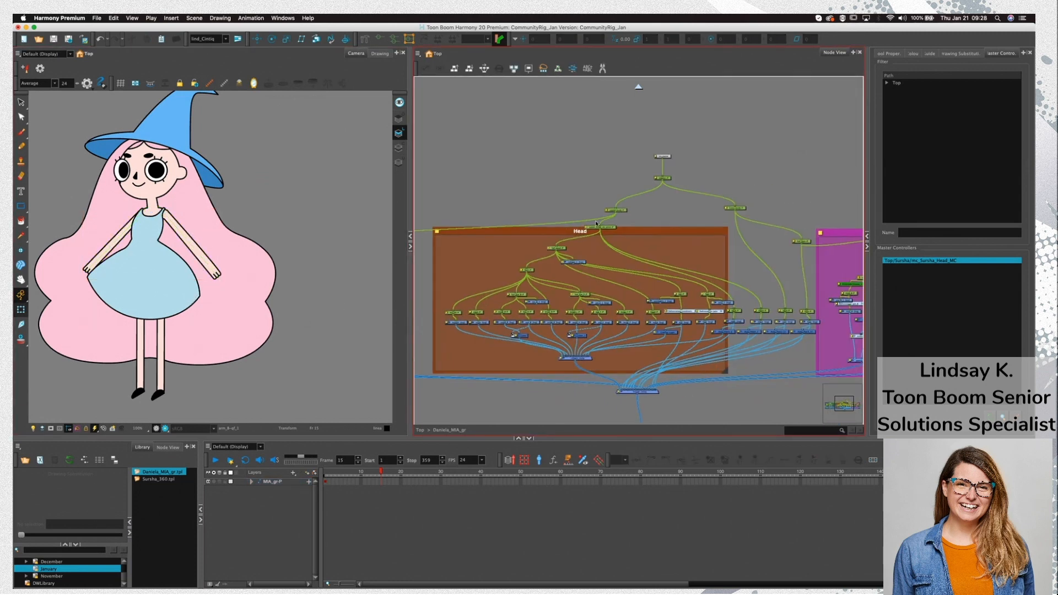
click(664, 179)
click(177, 339)
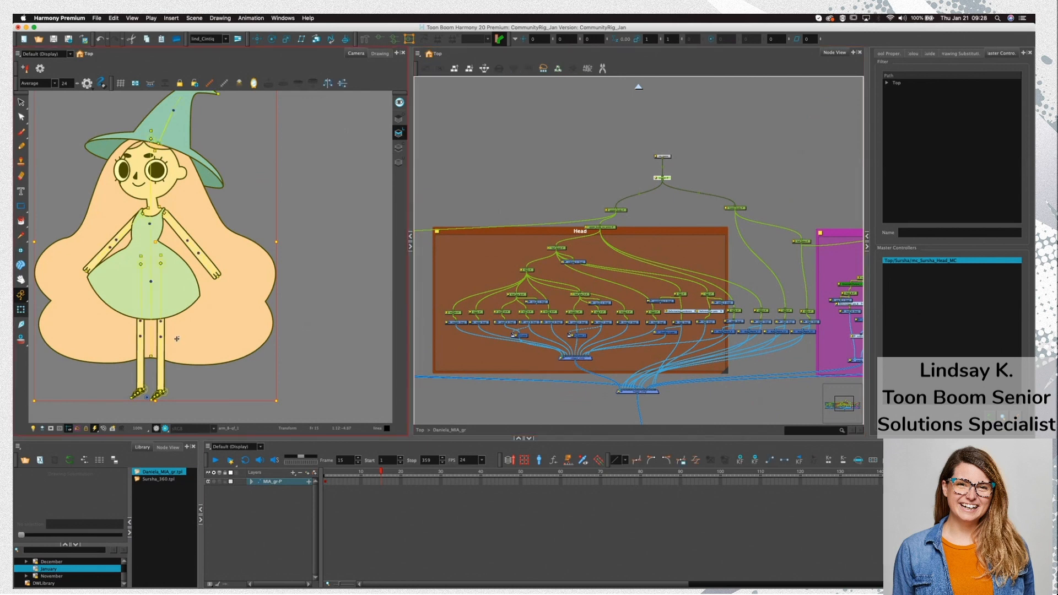
click(310, 333)
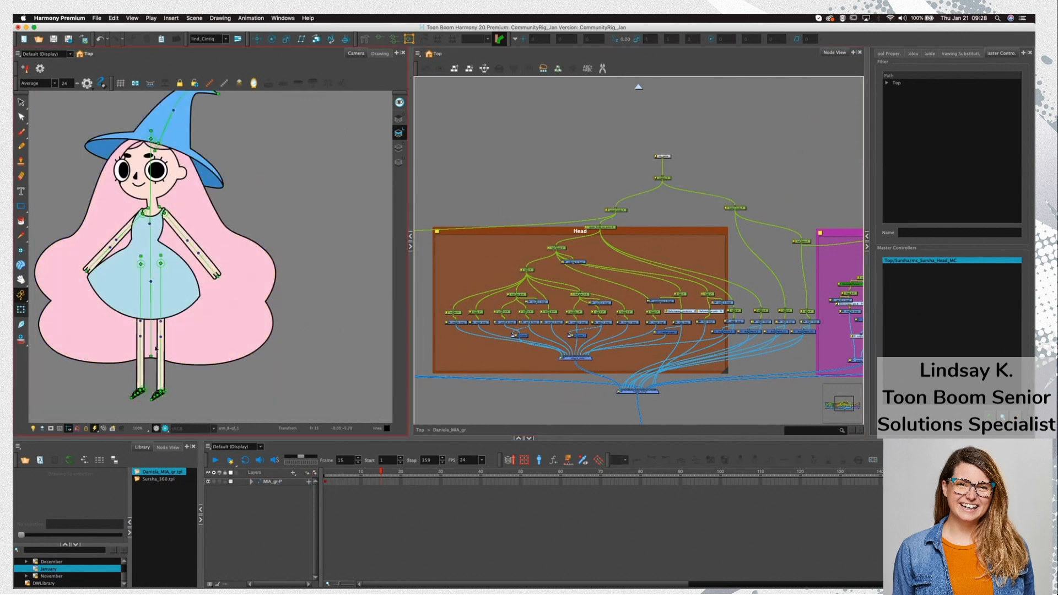
Try repositioning and bending the foot nearer the character's outstretched front arm with its deformation controls, and undo the changes
scroll(160, 400, up, 6)
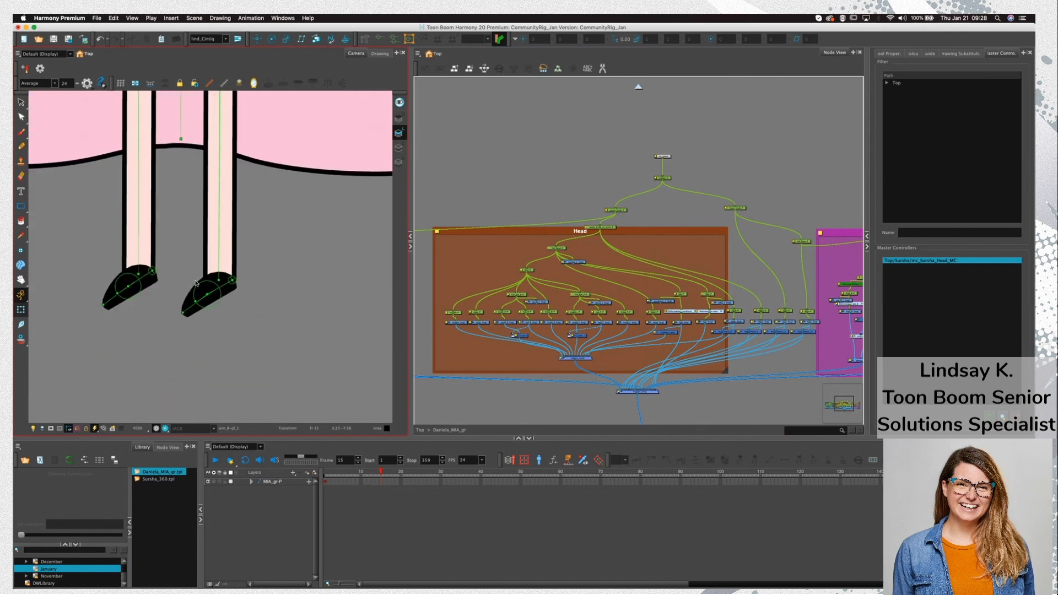
click(208, 297)
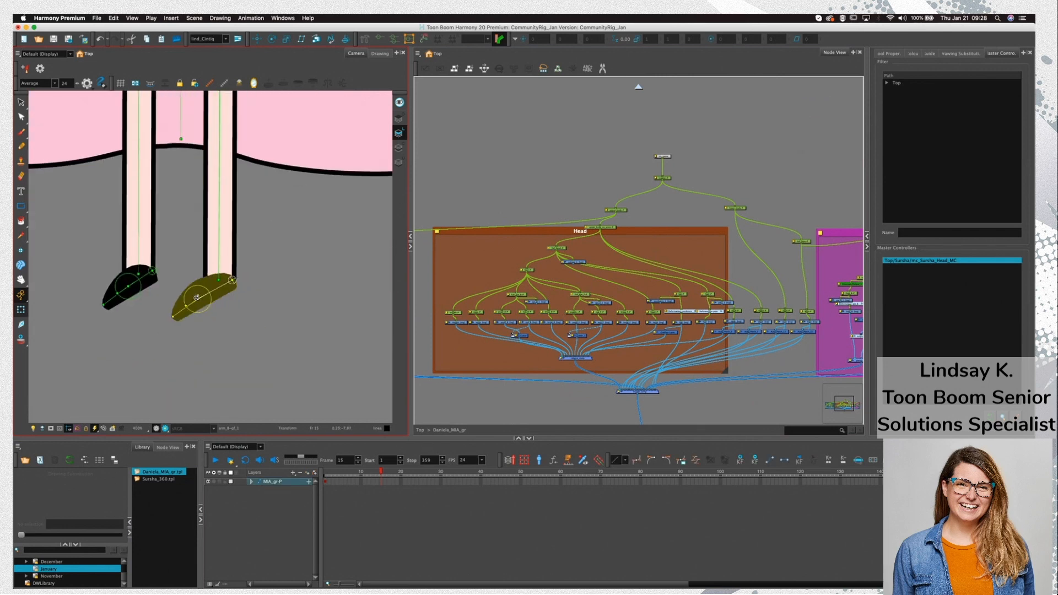
drag(184, 314, 167, 285)
key(ctrl+z)
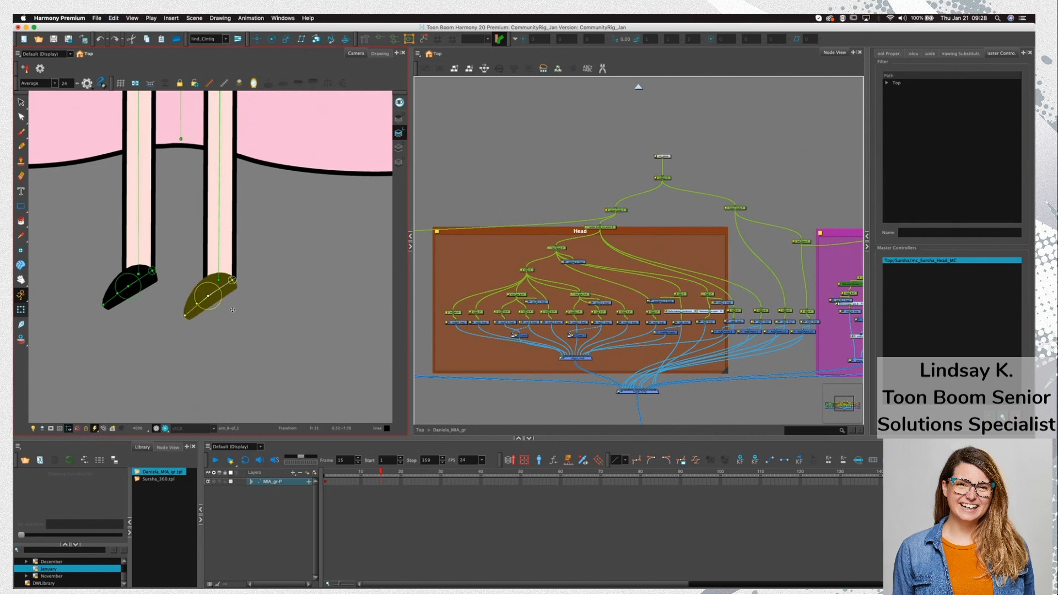
drag(184, 313, 171, 286)
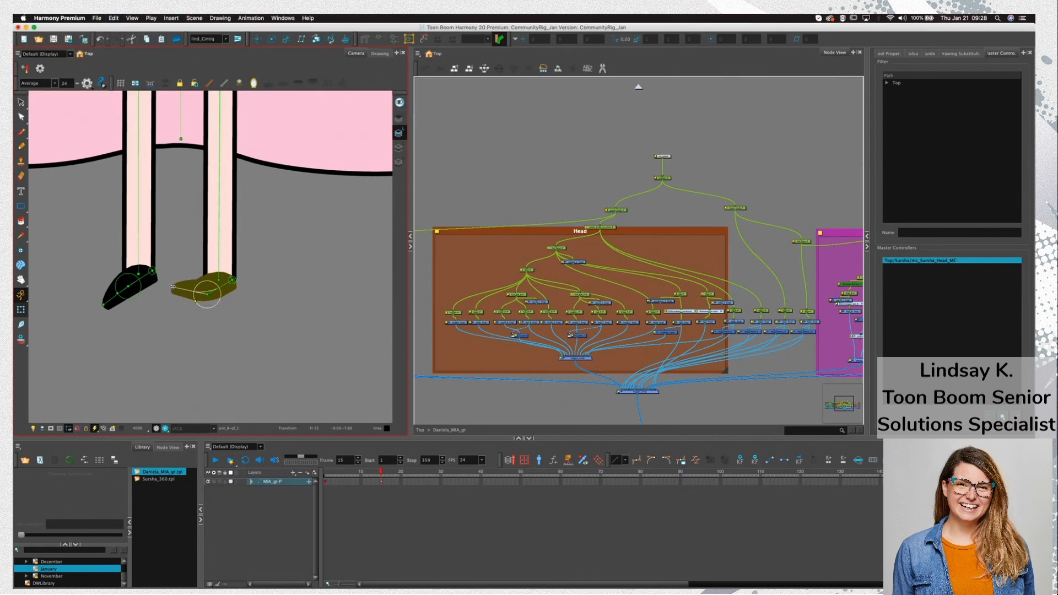
mouse_move(173, 287)
mouse_down()
mouse_move(178, 301)
mouse_move(176, 291)
mouse_up()
key(super+z)
key(super+z)
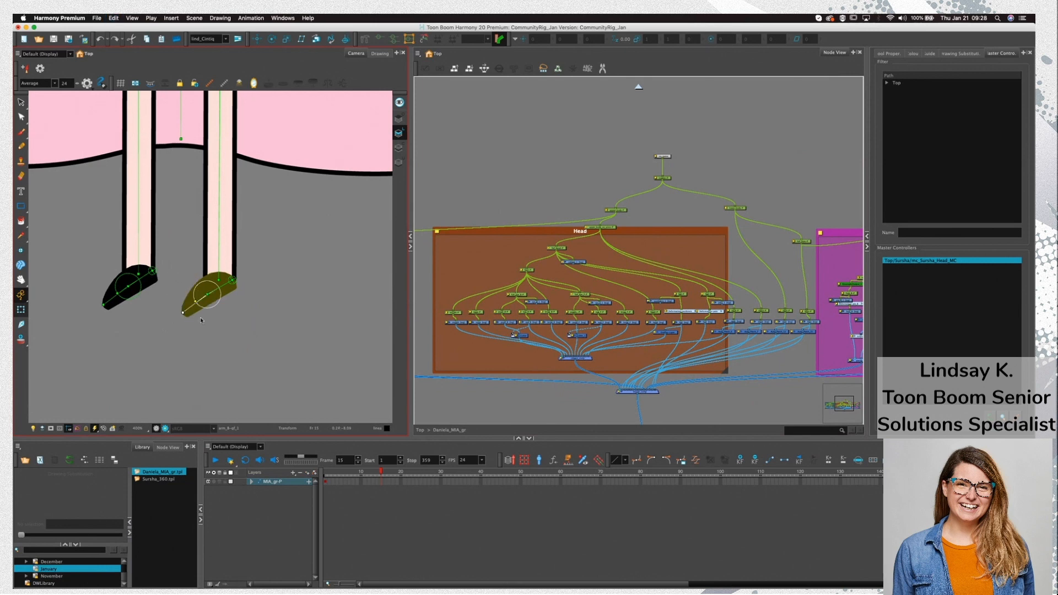
Hide the character's deformation controls and show only those of the hat from its peg in the Head group
scroll(202, 319, down, 5)
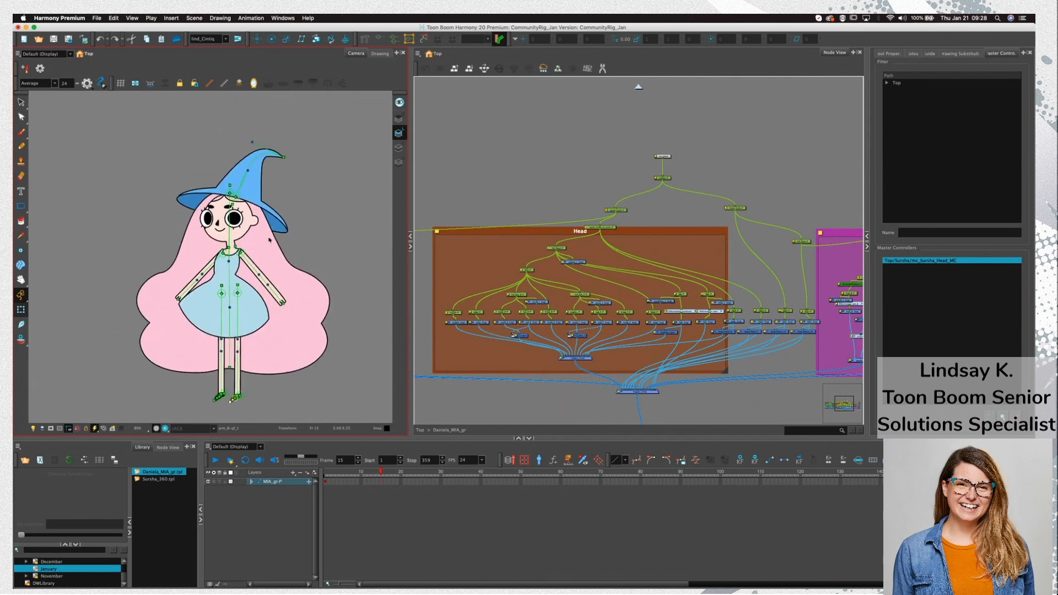
click(285, 222)
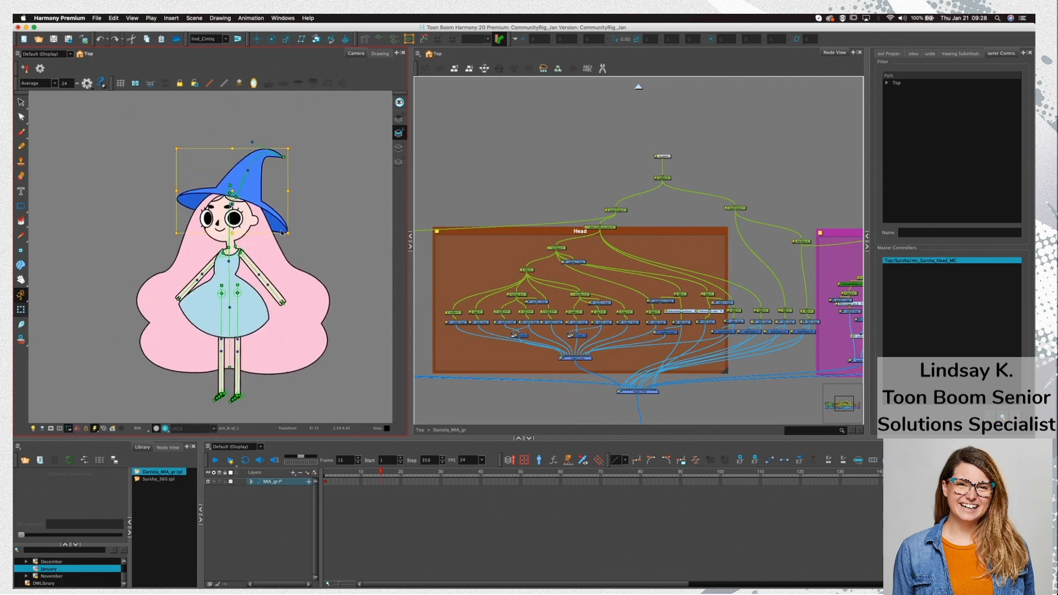
drag(698, 288, 664, 266)
click(647, 274)
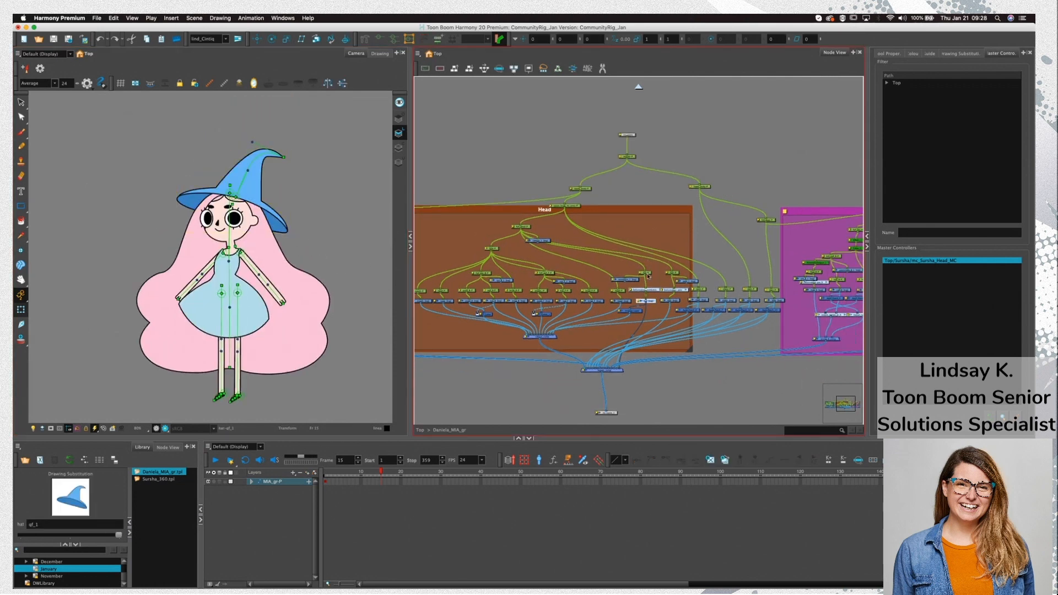
key(shift+c)
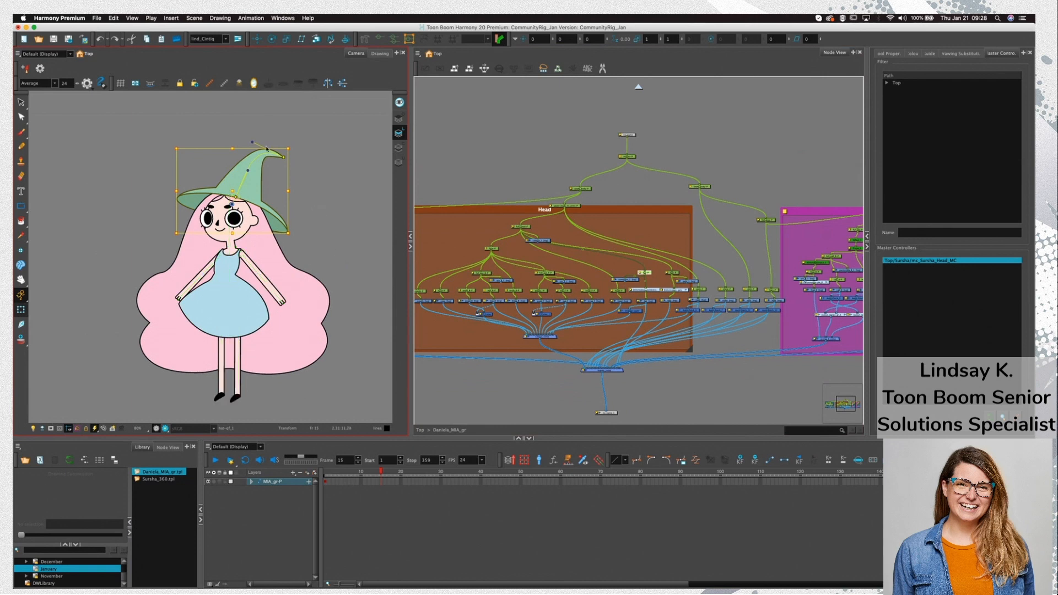
Try bending the tip of the hat with its deformation control, and undo the change
click(283, 157)
click(636, 298)
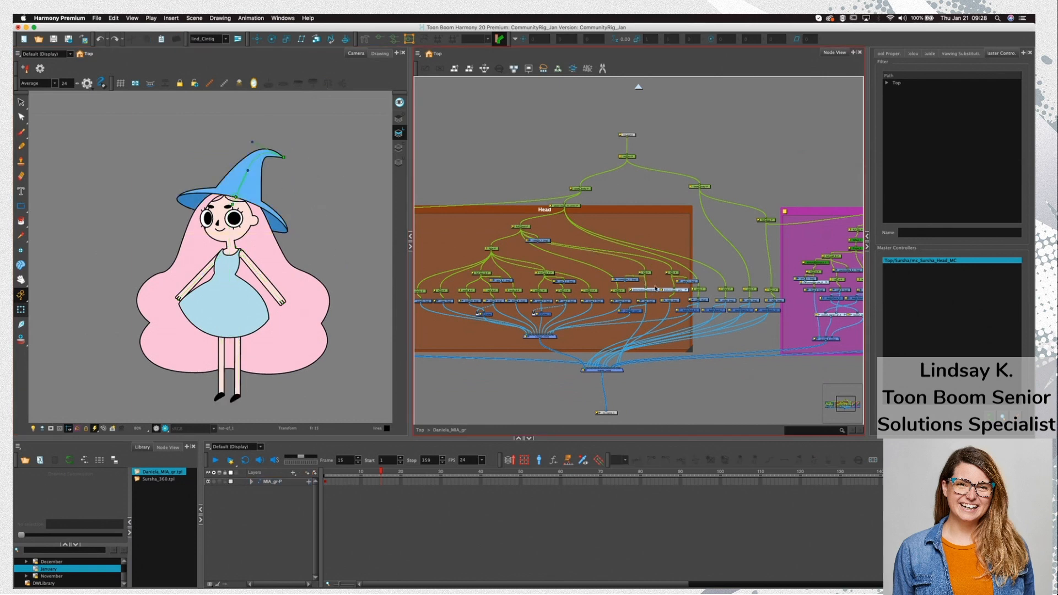
drag(253, 143, 286, 151)
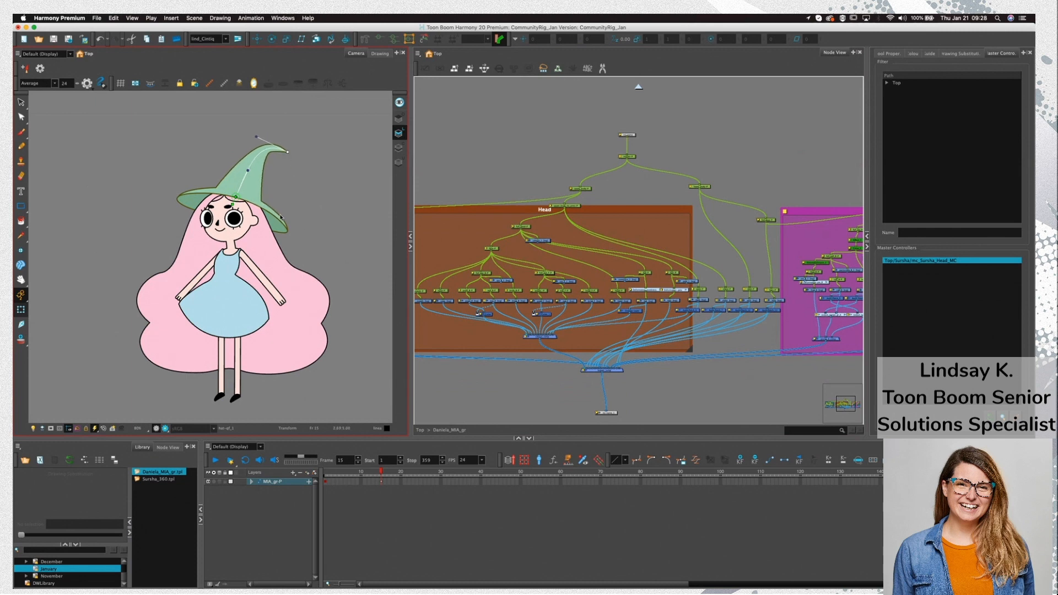
key(super+z)
Examine the hat's deformation chain up close by selecting the hat and the control point at its tip
scroll(275, 221, up, 5)
click(234, 177)
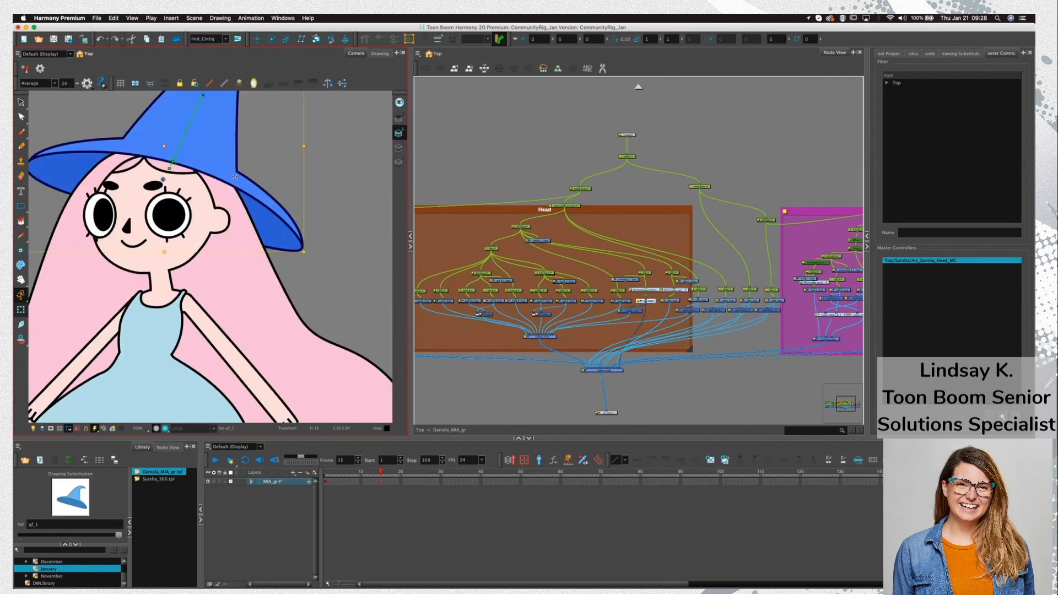
drag(269, 206, 252, 348)
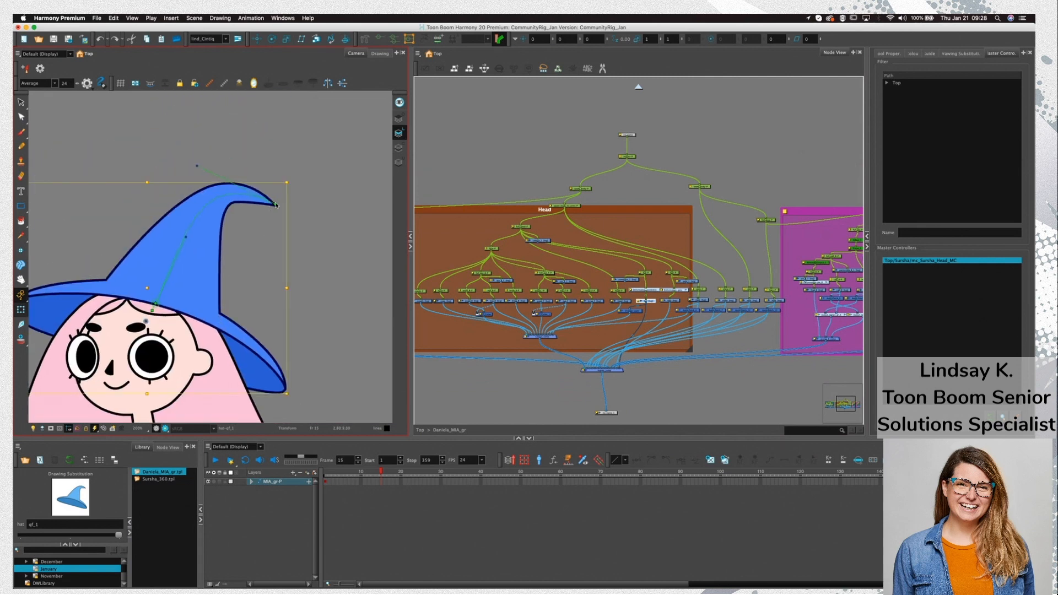
mouse_move(277, 205)
mouse_down()
mouse_move(331, 255)
mouse_move(279, 236)
mouse_move(300, 236)
mouse_move(305, 267)
mouse_move(243, 222)
mouse_move(303, 259)
mouse_move(232, 229)
mouse_move(223, 244)
mouse_move(265, 228)
mouse_move(277, 203)
mouse_up()
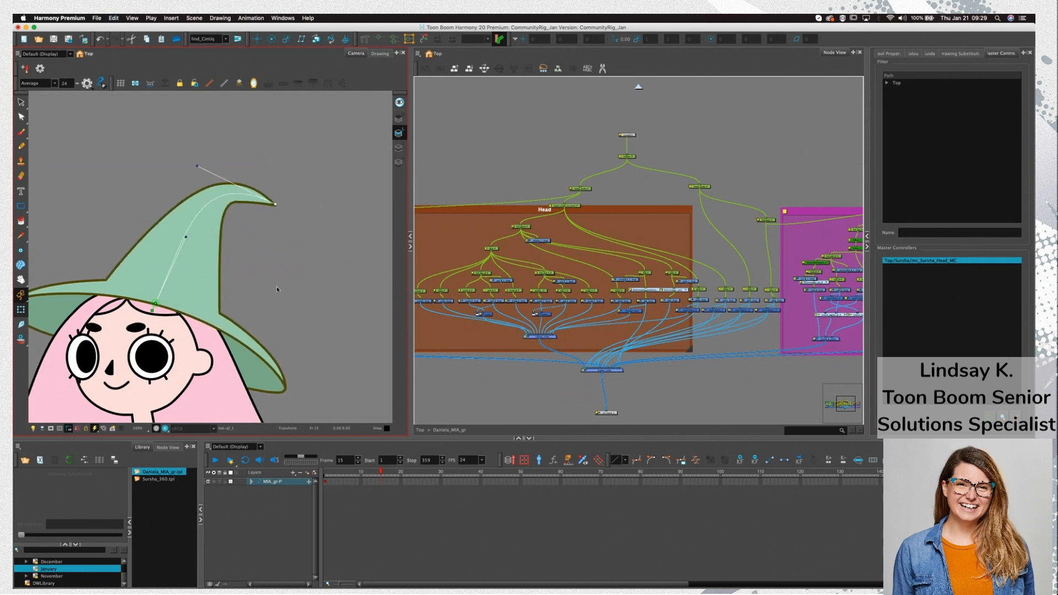
key(1)
key(1)
key(1)
key(1)
drag(345, 346, 319, 291)
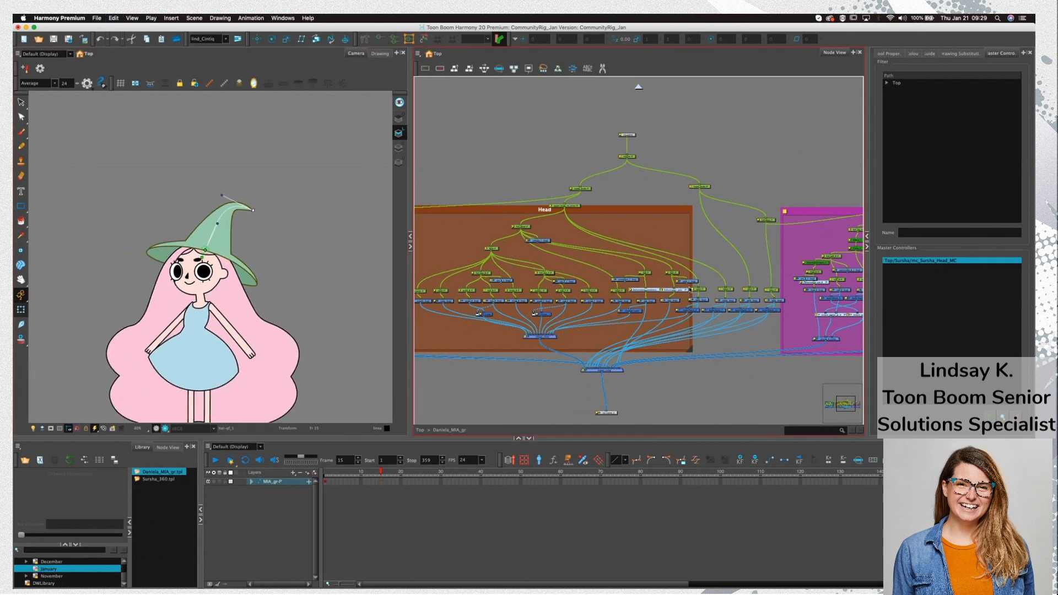
View the parts driven by the hips and legs pegs beside the Head group, and move the hips peg closer to the Legs group
drag(710, 279, 624, 256)
click(612, 266)
drag(317, 351, 324, 305)
click(638, 266)
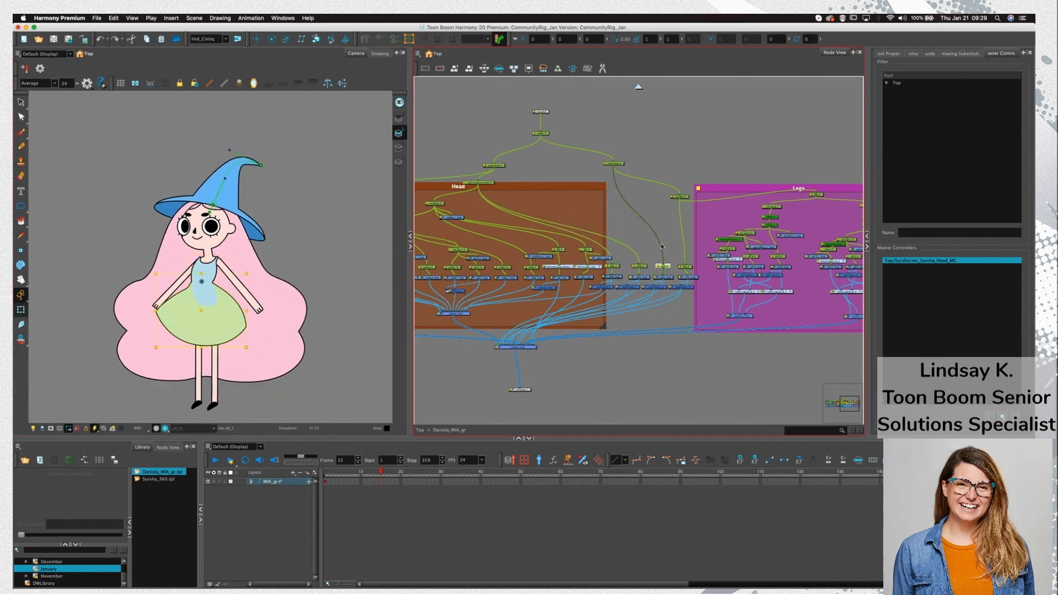
click(249, 309)
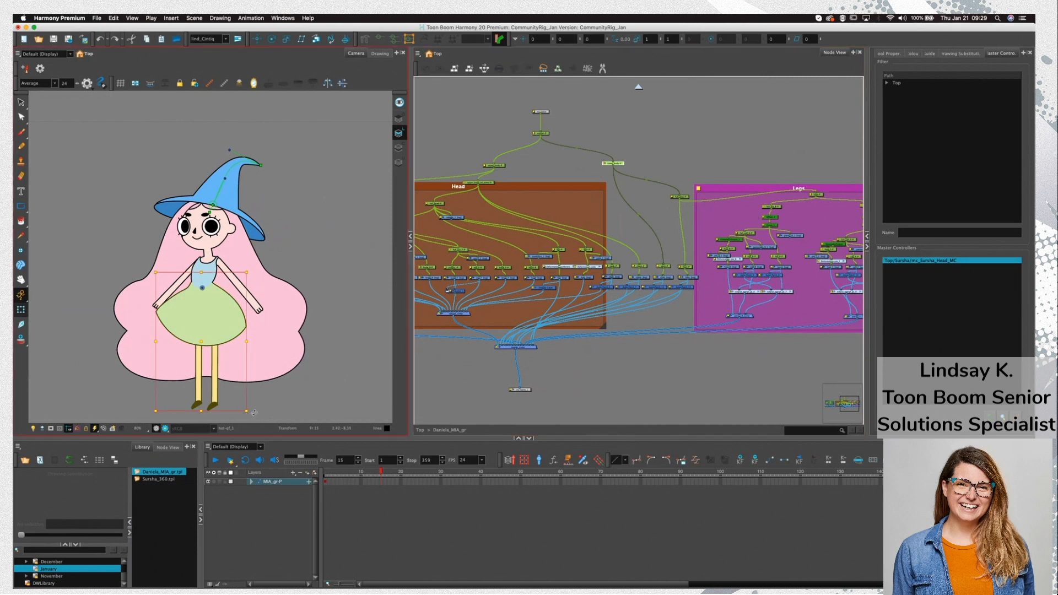
click(369, 355)
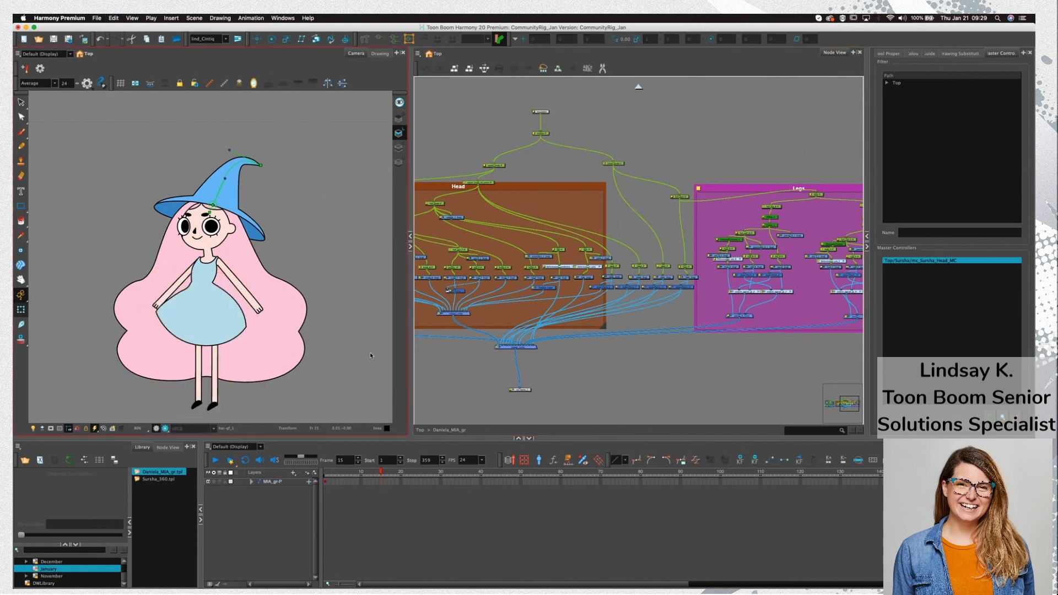
click(680, 197)
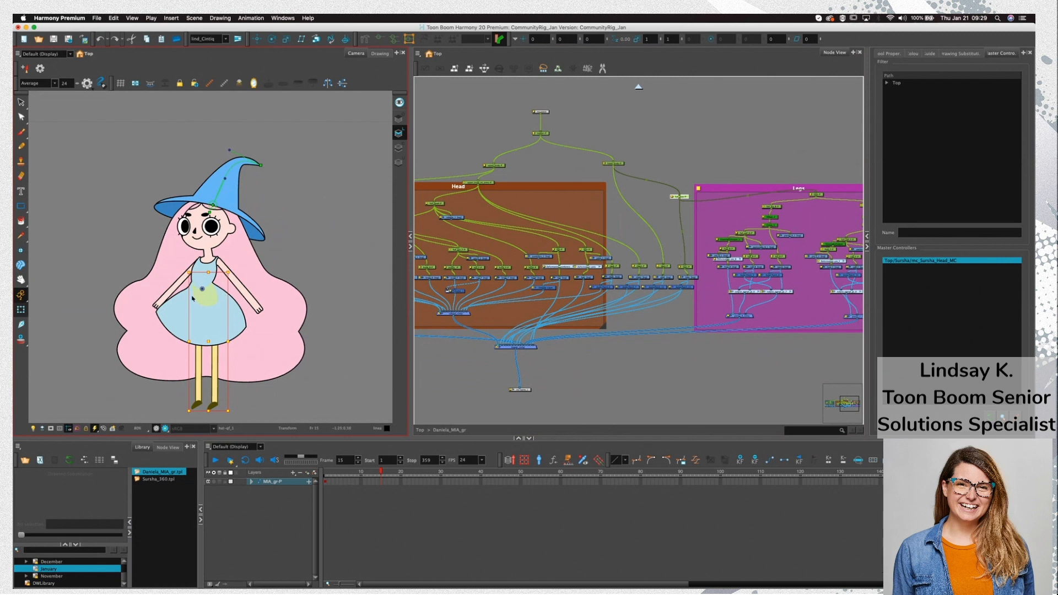
drag(612, 165, 637, 165)
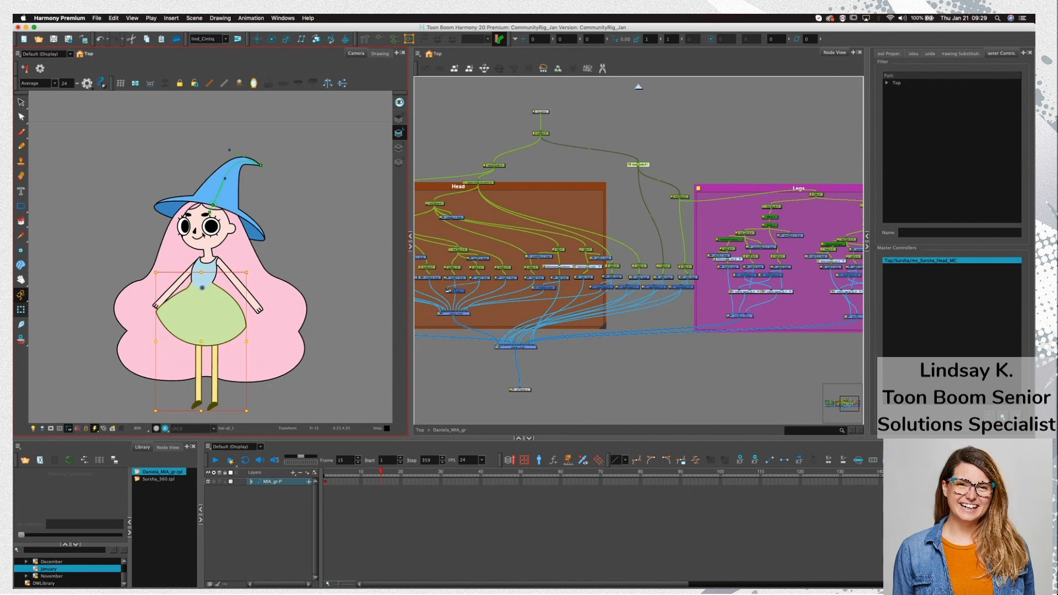
Try rotating the hat about its pivot on the head, and undo the rotation
click(233, 194)
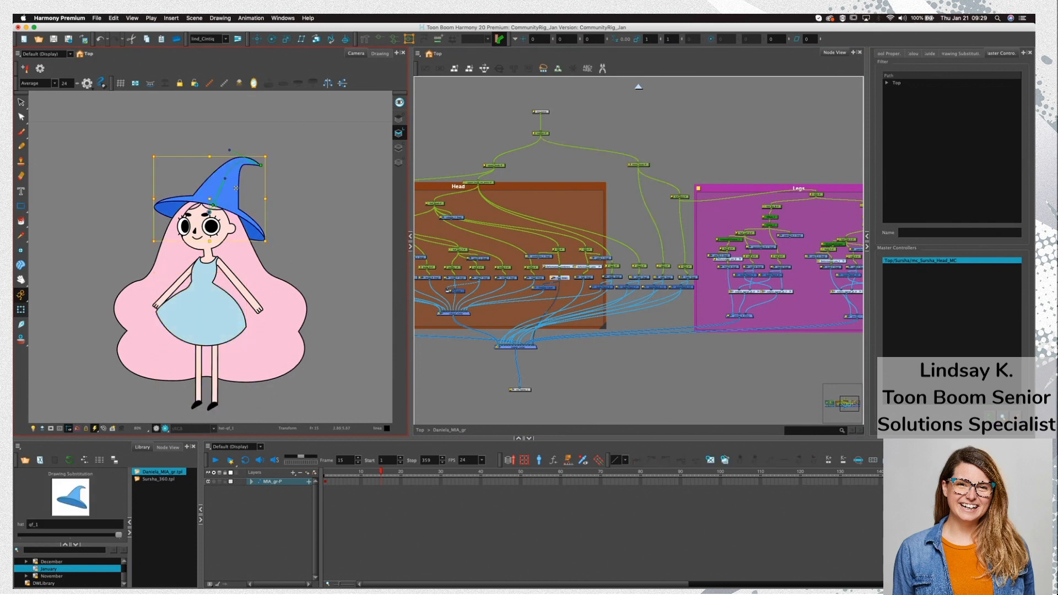
drag(271, 154, 261, 148)
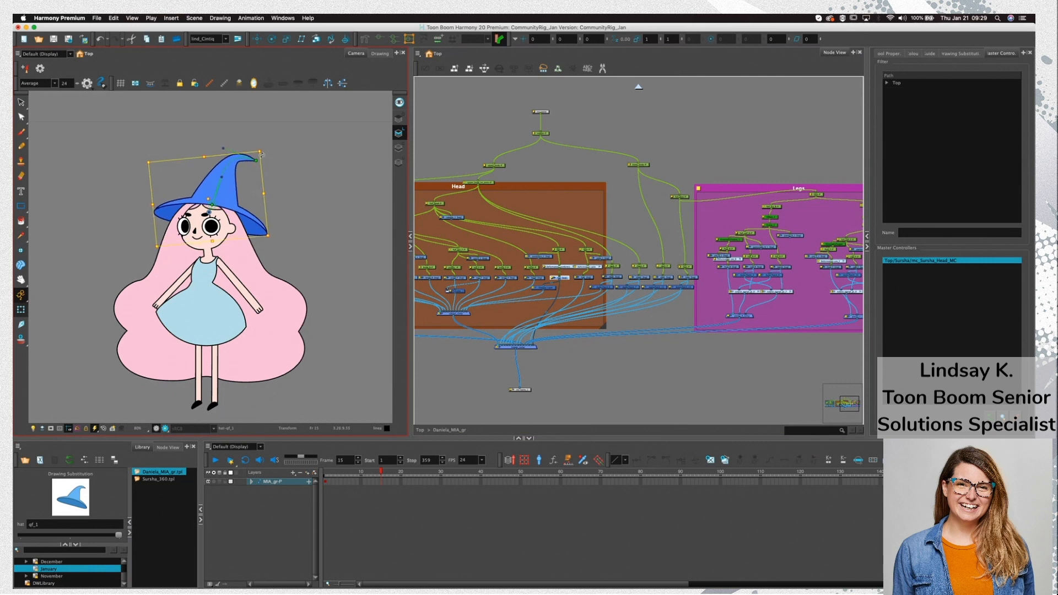
key(super+z)
Move the Legs group farther from the torso nodes and bring its main peg inside the group
scroll(659, 378, down, 2)
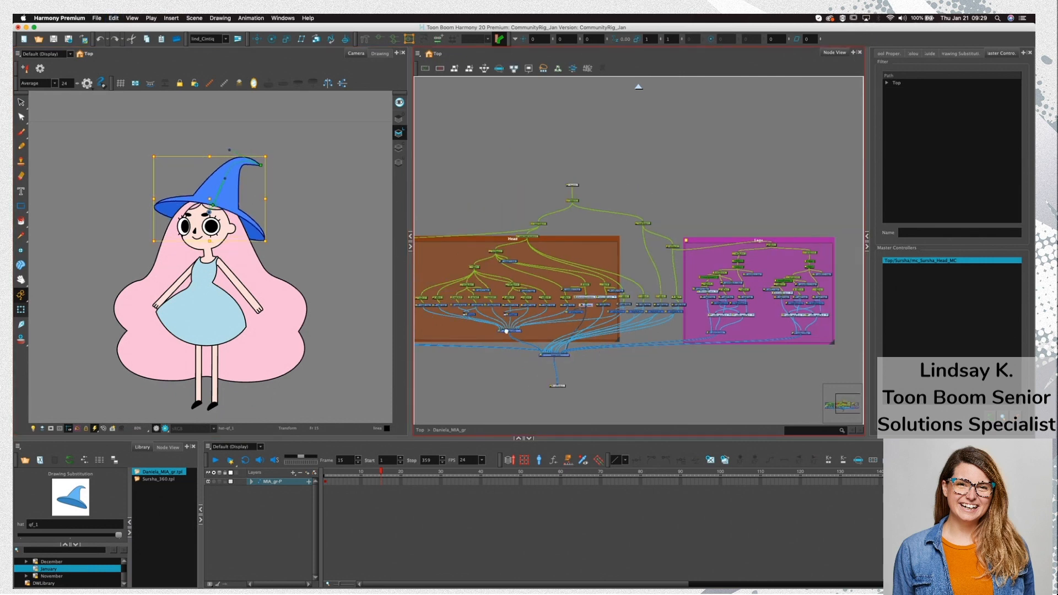
drag(818, 243, 700, 199)
click(644, 193)
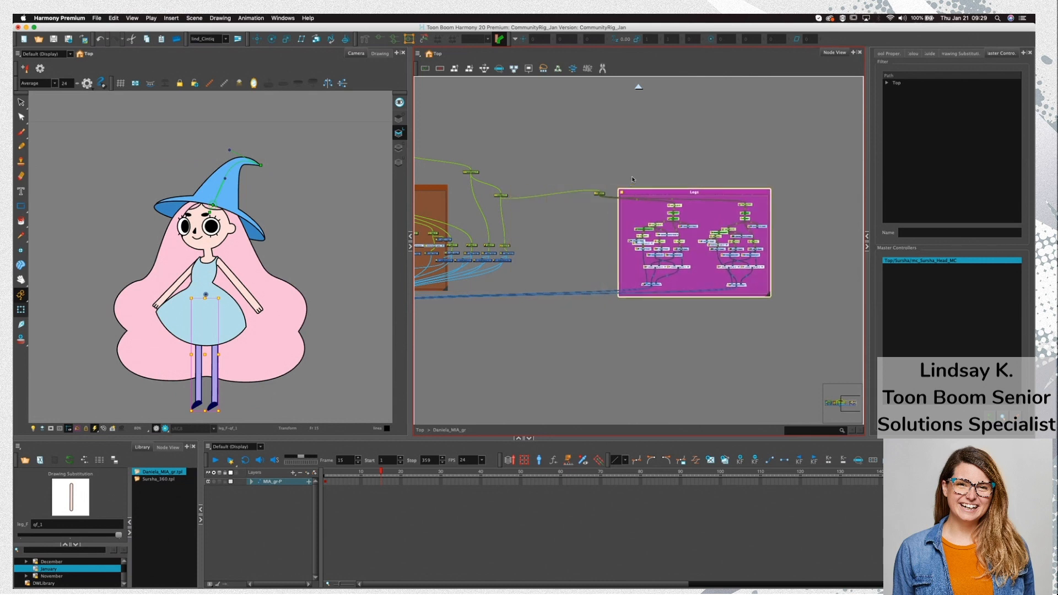
drag(600, 195, 708, 204)
Move the hips nodes together with the pegs above them next to the Legs group
drag(466, 164, 551, 227)
mouse_move(531, 278)
mouse_down()
mouse_move(487, 164)
mouse_move(480, 177)
mouse_up()
shift+click(478, 173)
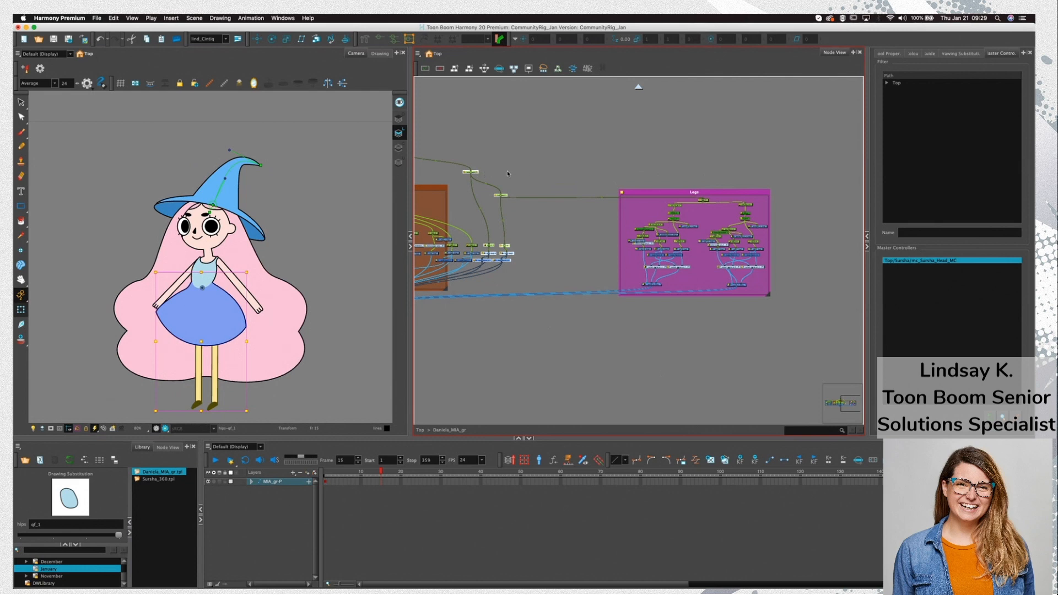
drag(473, 174, 562, 171)
Move the chest, neck and hair nodes out of the Head group toward the hips nodes
click(490, 241)
click(480, 254)
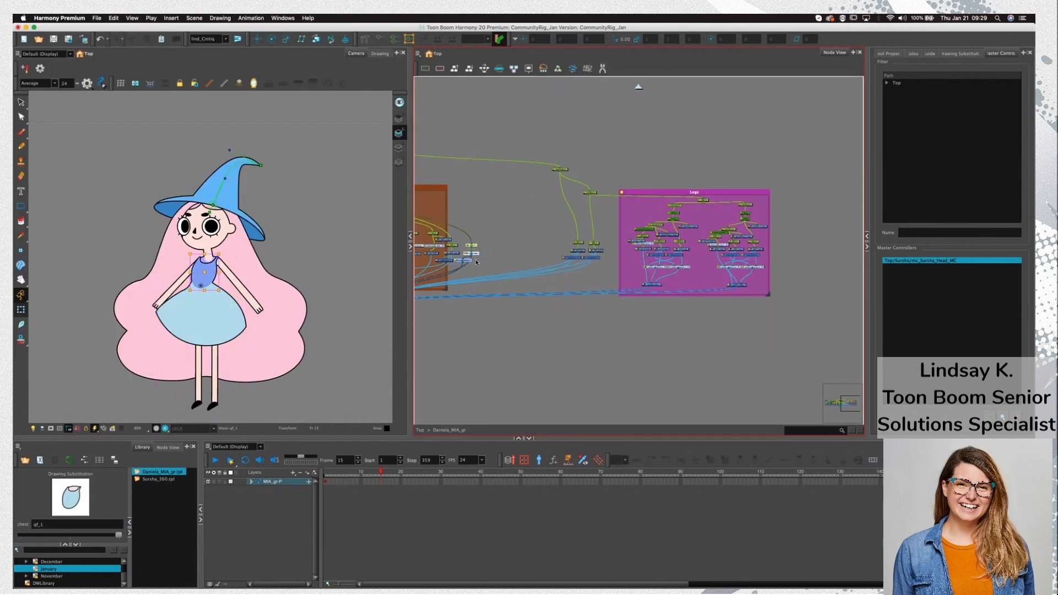
drag(425, 266, 495, 233)
drag(570, 213, 617, 238)
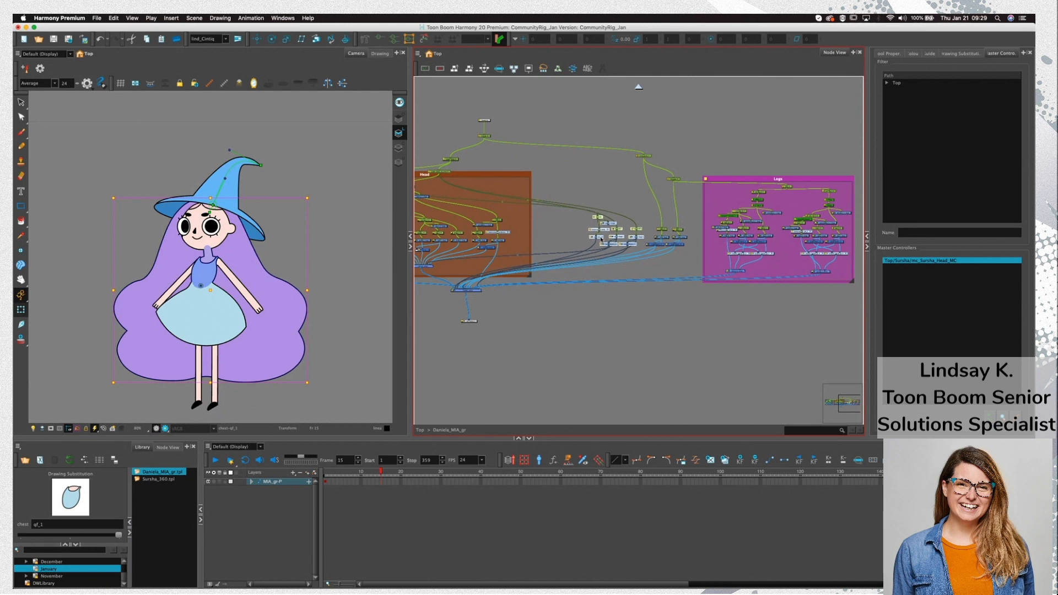
Move the rig's main composite and output node lower beneath the groups, and clear the selection
click(509, 330)
drag(509, 332, 617, 357)
click(454, 338)
click(525, 363)
click(543, 343)
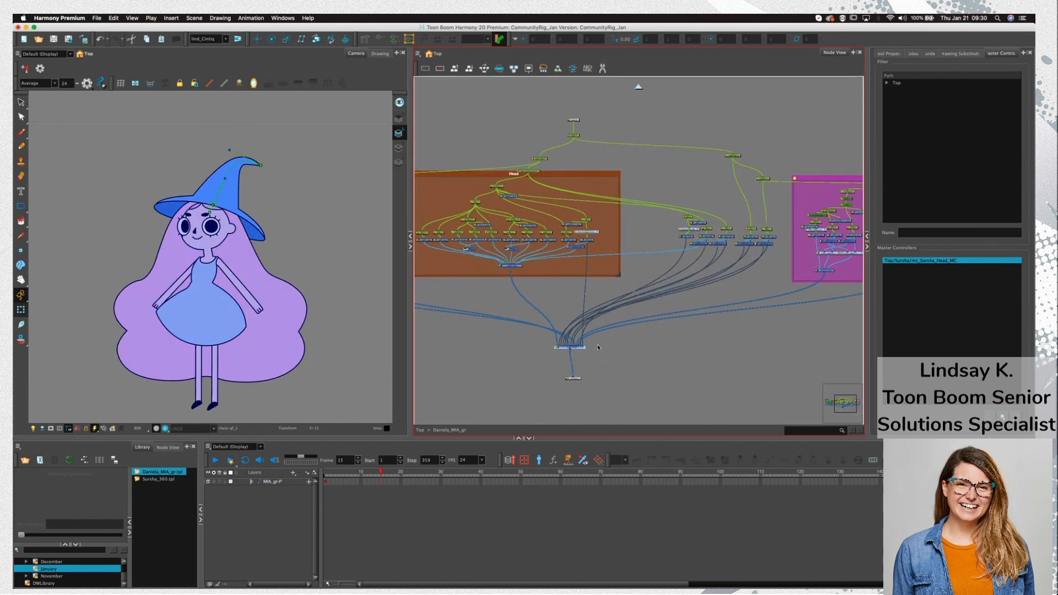
drag(484, 346, 589, 347)
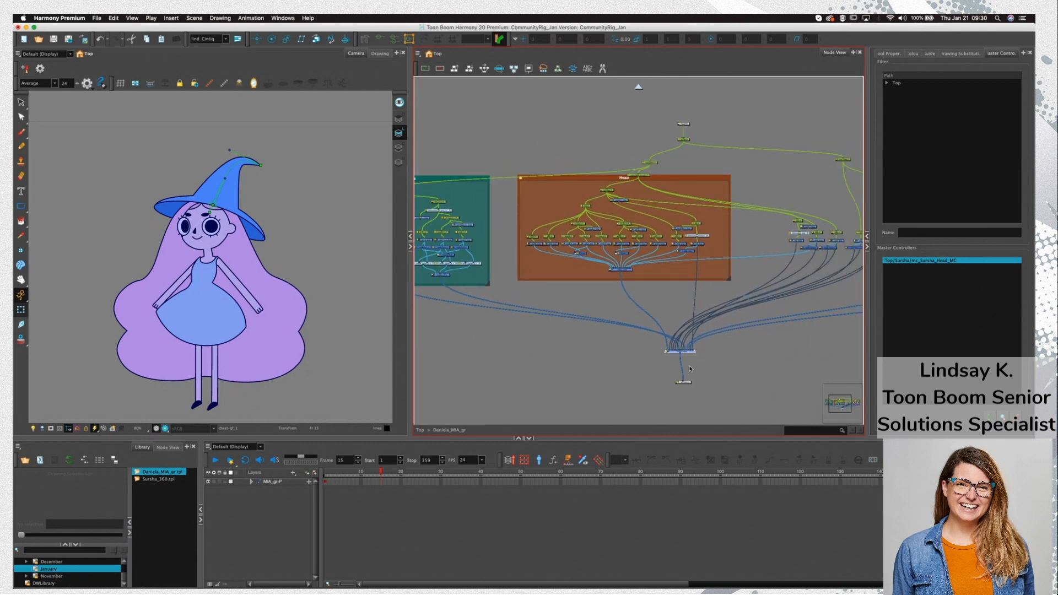
click(685, 367)
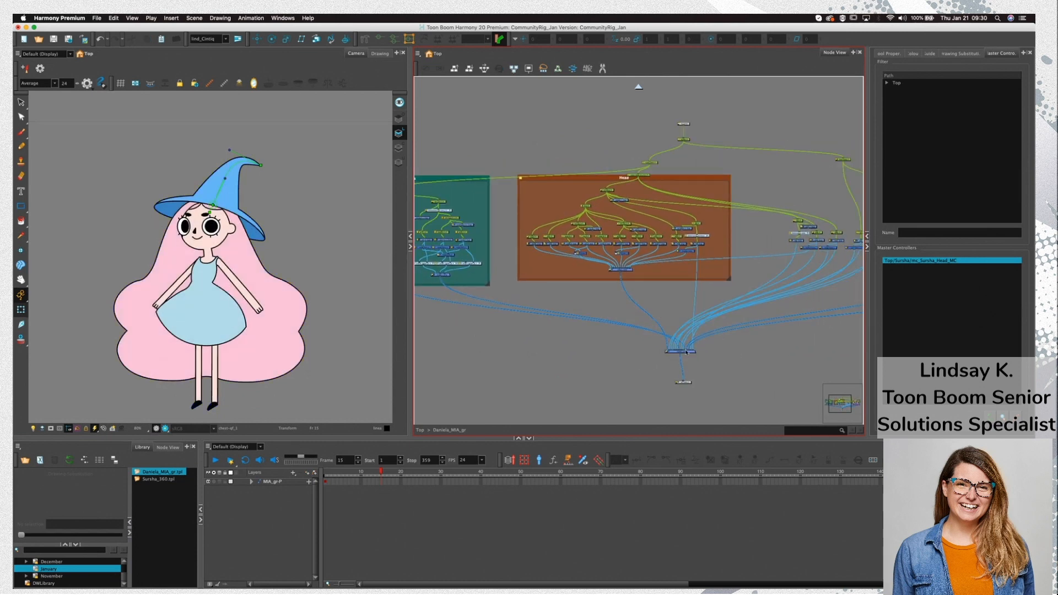
Select the main composite and examine the connections entering it from the body part nodes
click(686, 351)
scroll(673, 355, up, 5)
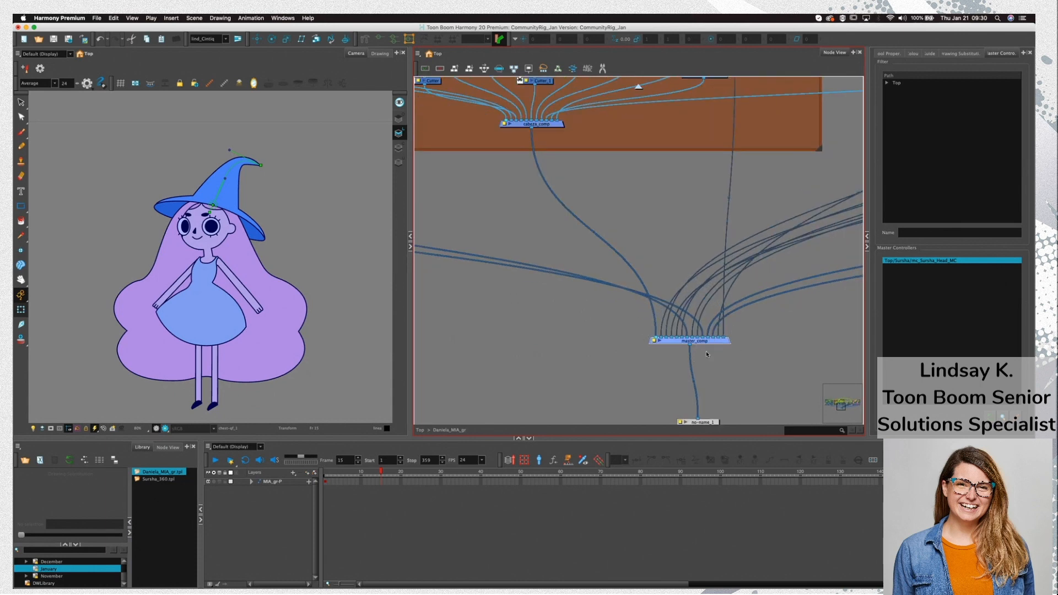
scroll(744, 350, down, 3)
drag(773, 337, 563, 361)
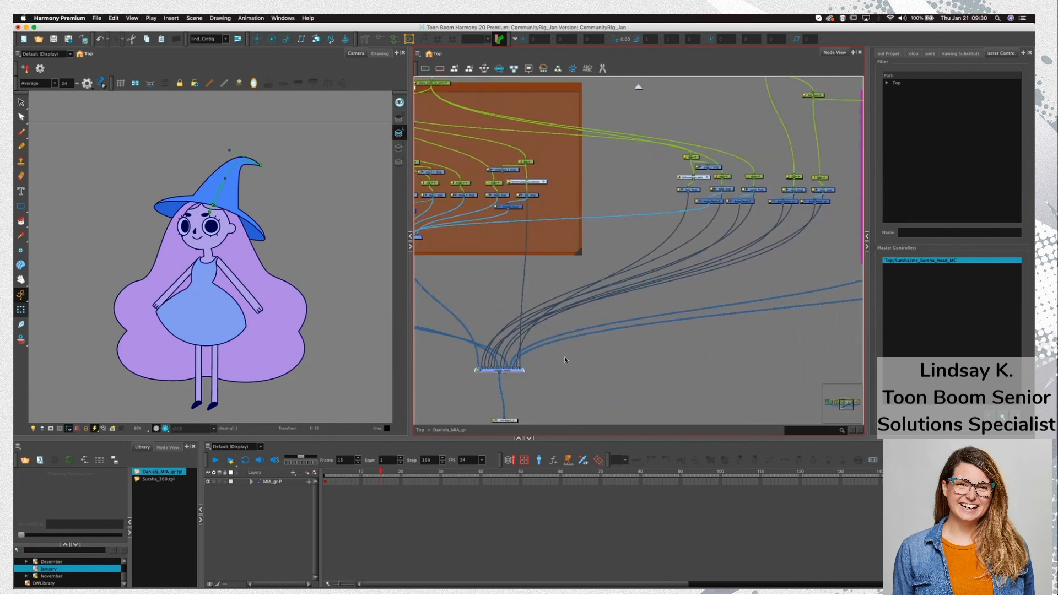
Select the hips nodes and the chest nodes in turn to trace their connections to the main composite
mouse_move(667, 150)
mouse_down()
mouse_move(842, 214)
mouse_move(730, 205)
mouse_up()
click(695, 186)
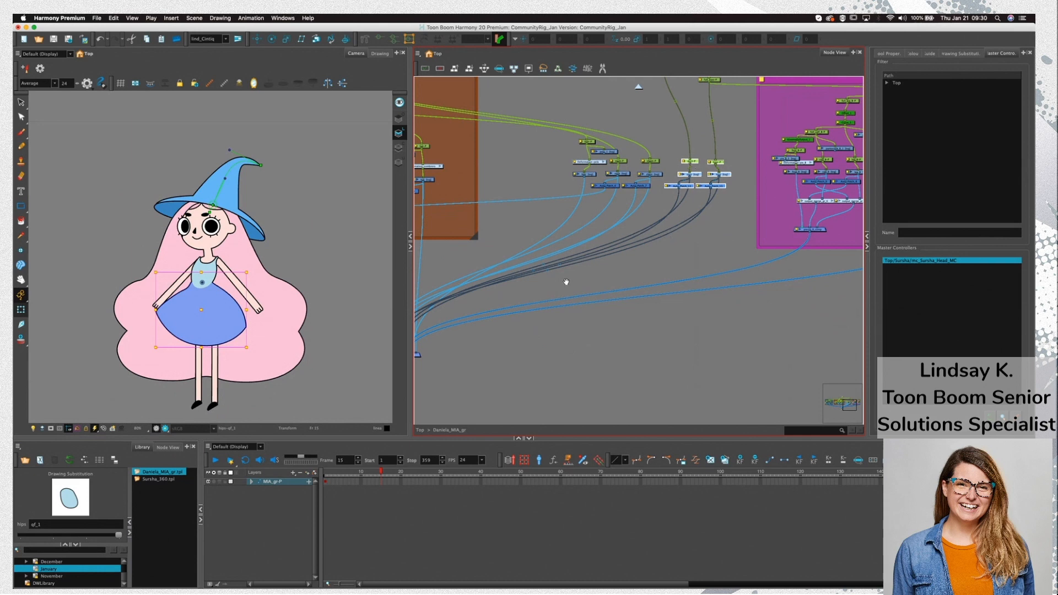
drag(566, 282, 650, 246)
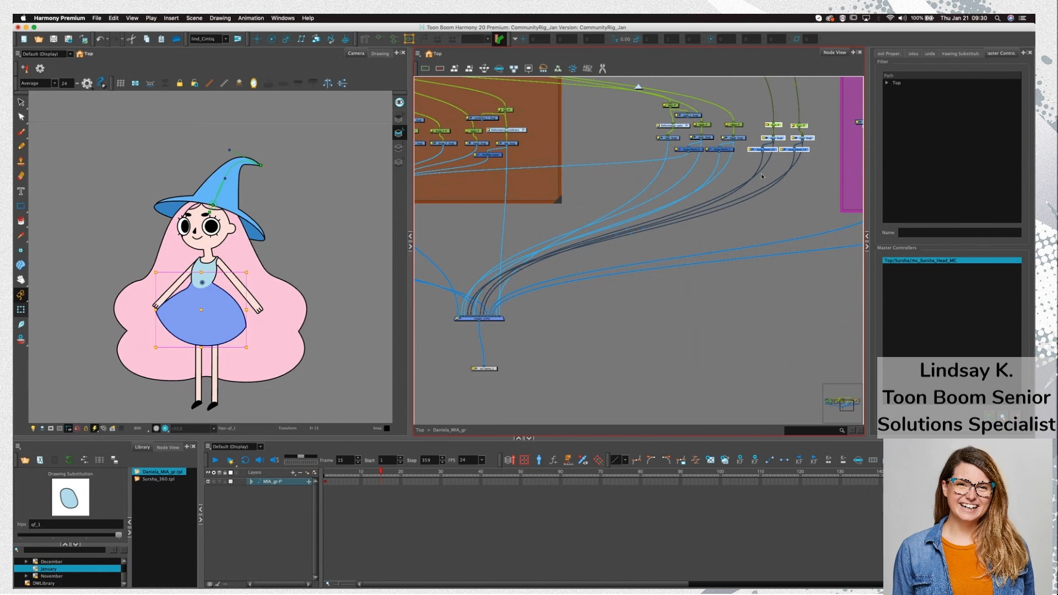
click(734, 136)
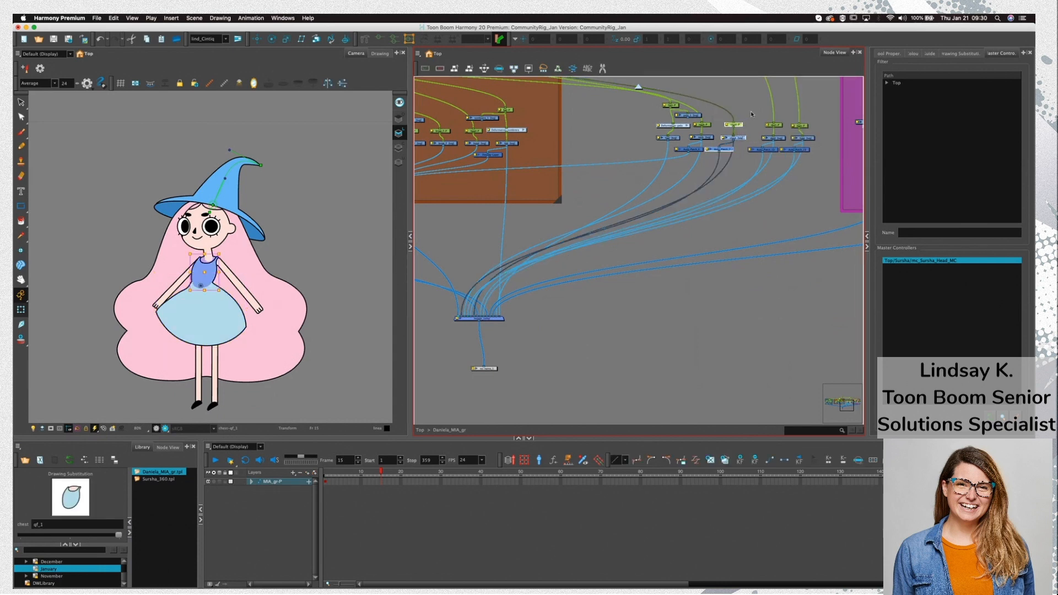
Move the hair nodes and their deformation group away from the neighbouring neck nodes
click(721, 141)
drag(711, 119, 686, 150)
drag(657, 103, 676, 117)
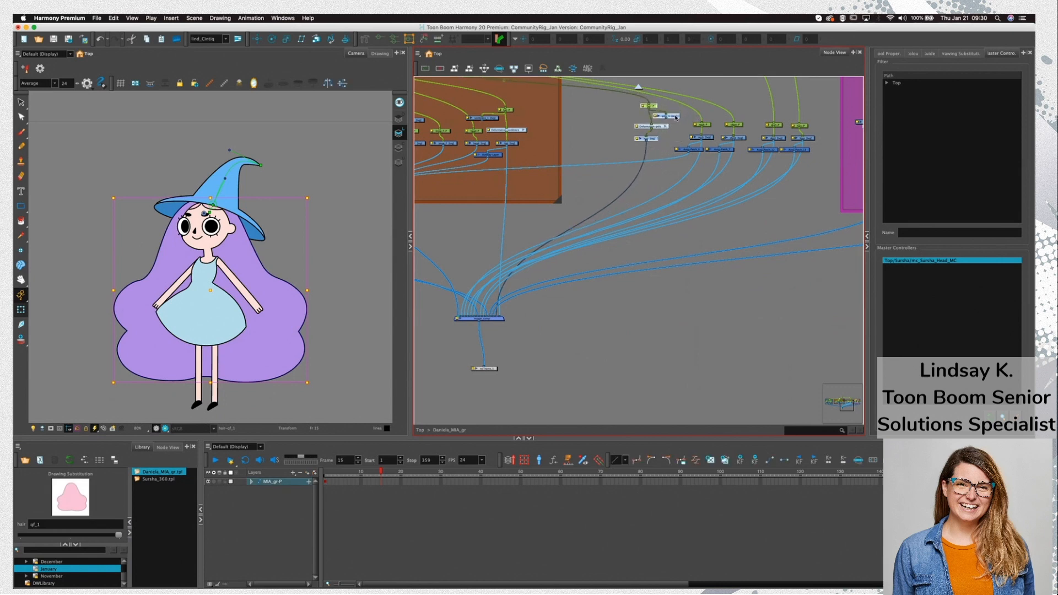
Shift the main composite so it lines up above the output node, and clear the selection
click(528, 278)
drag(518, 341, 548, 333)
click(526, 323)
click(545, 335)
click(594, 280)
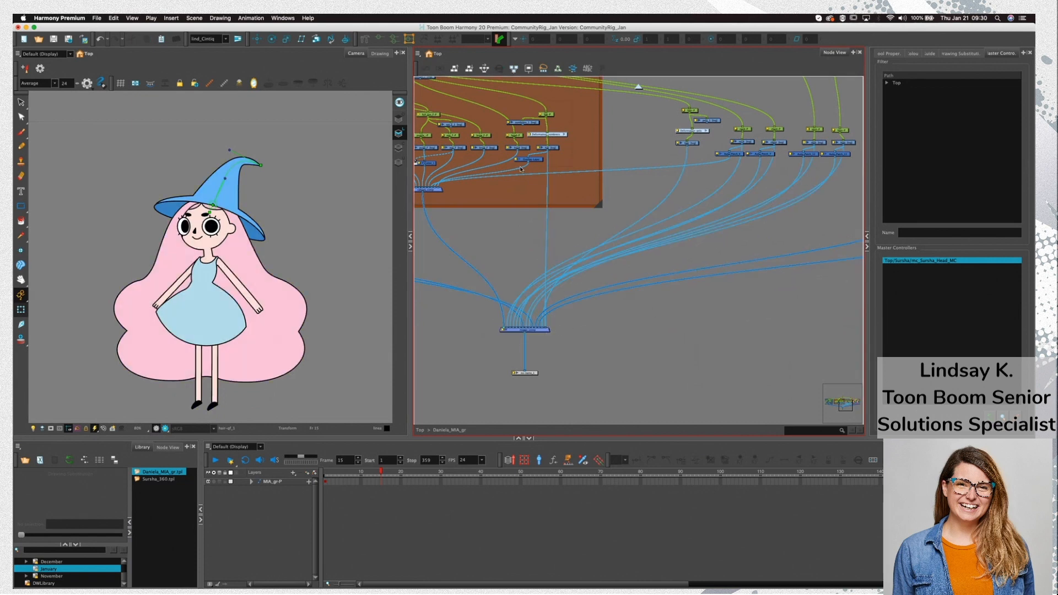
Move only the hat nodes away from the head nodes, and widen the Head backdrop toward the hair nodes
click(533, 123)
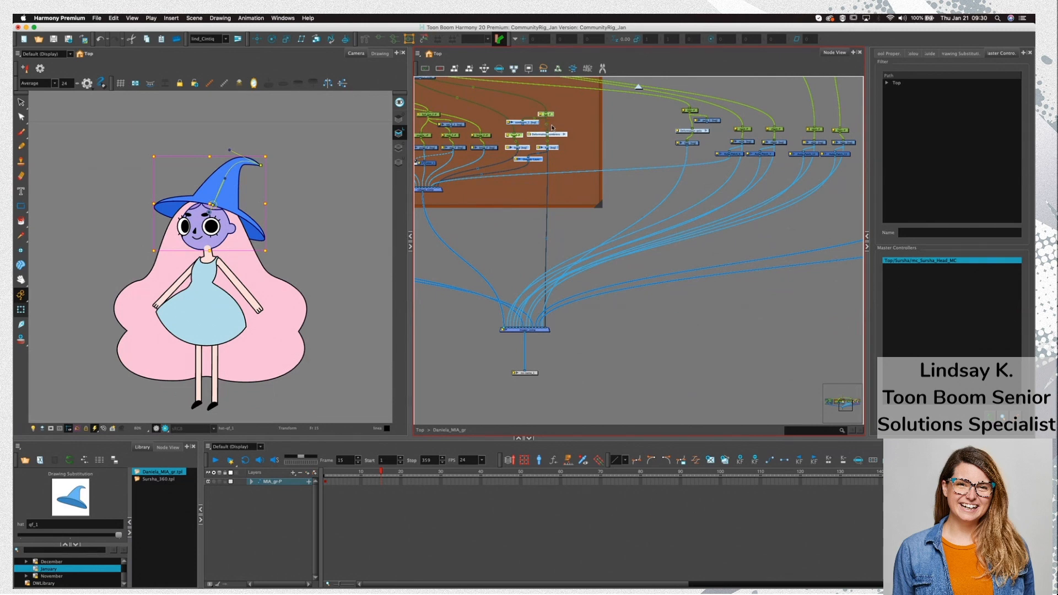
drag(552, 116, 581, 115)
click(563, 173)
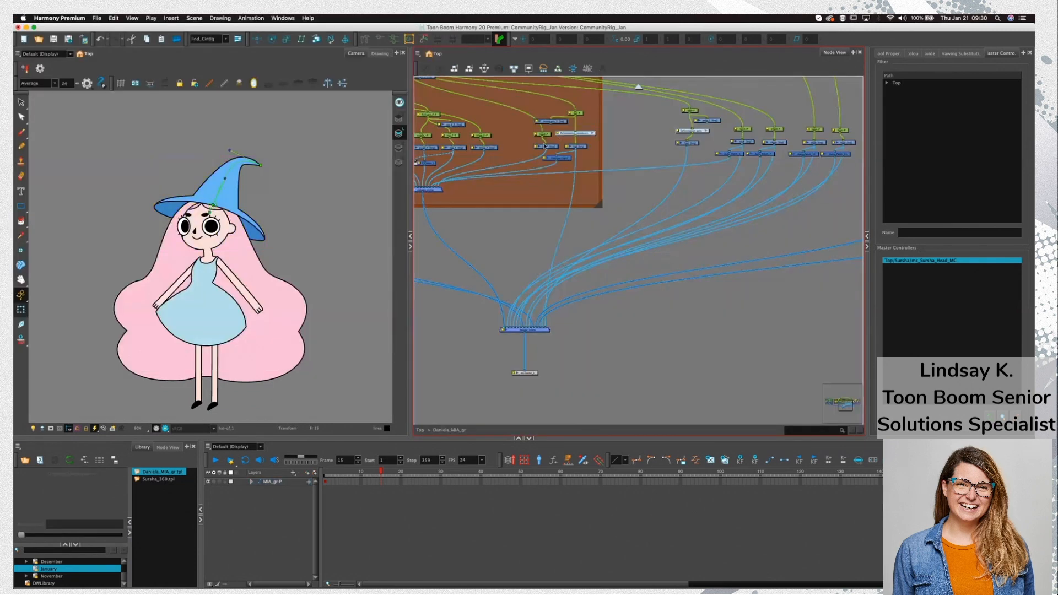
click(553, 148)
key(super+z)
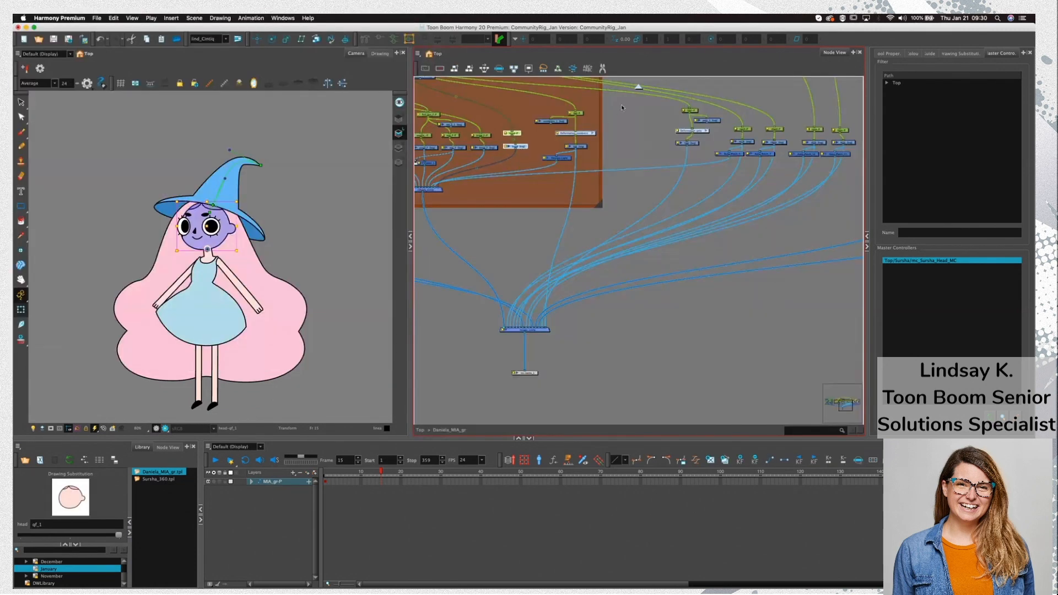
drag(577, 158, 588, 156)
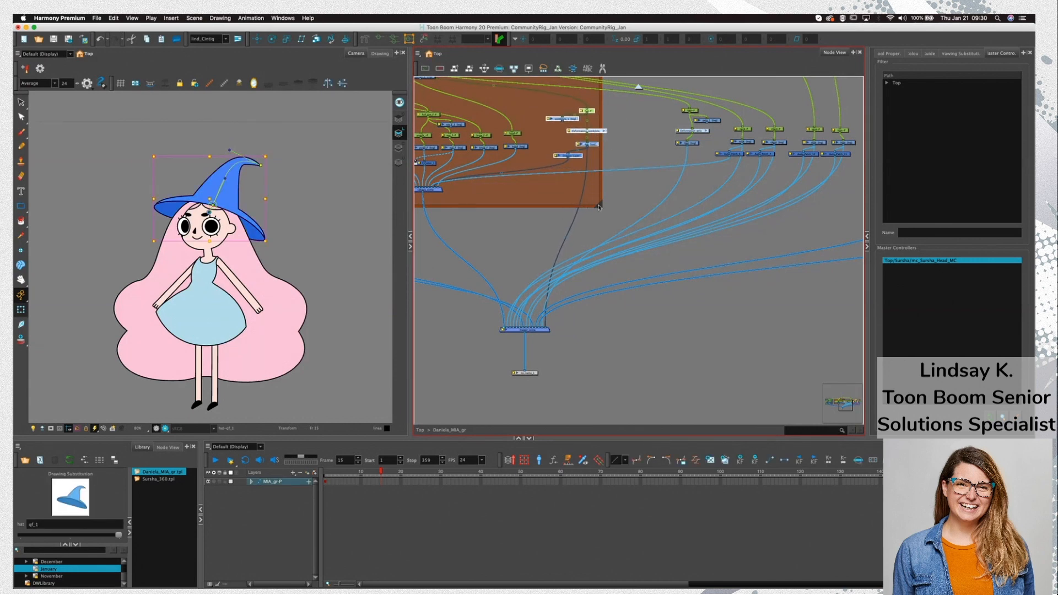
click(636, 211)
drag(600, 206, 670, 214)
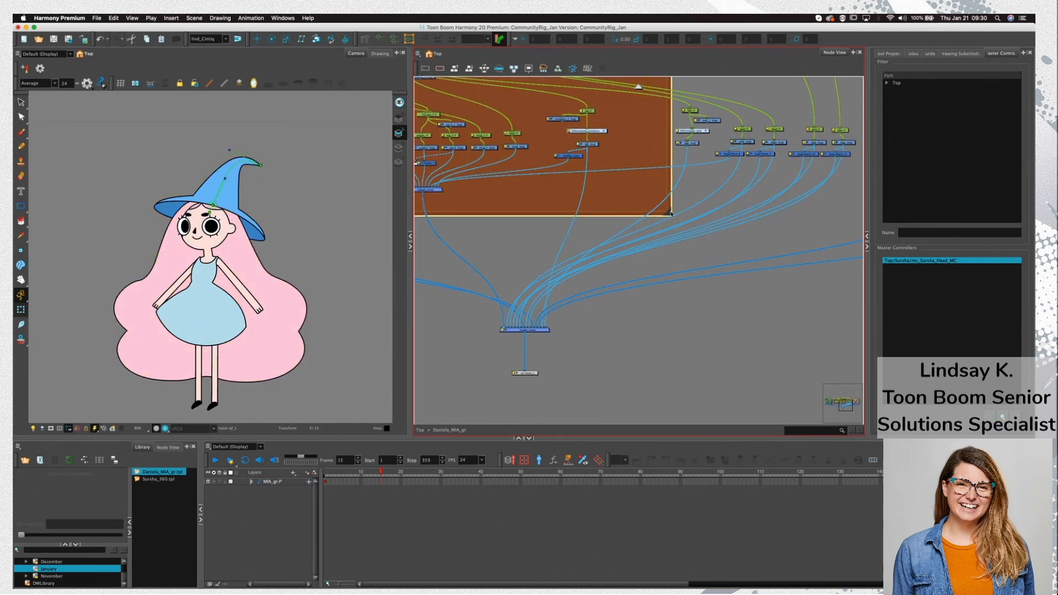
Select the hat's peg in the Head group to view the deformation and drawing nodes connected to it
drag(610, 100, 563, 152)
click(621, 155)
scroll(615, 165, up, 5)
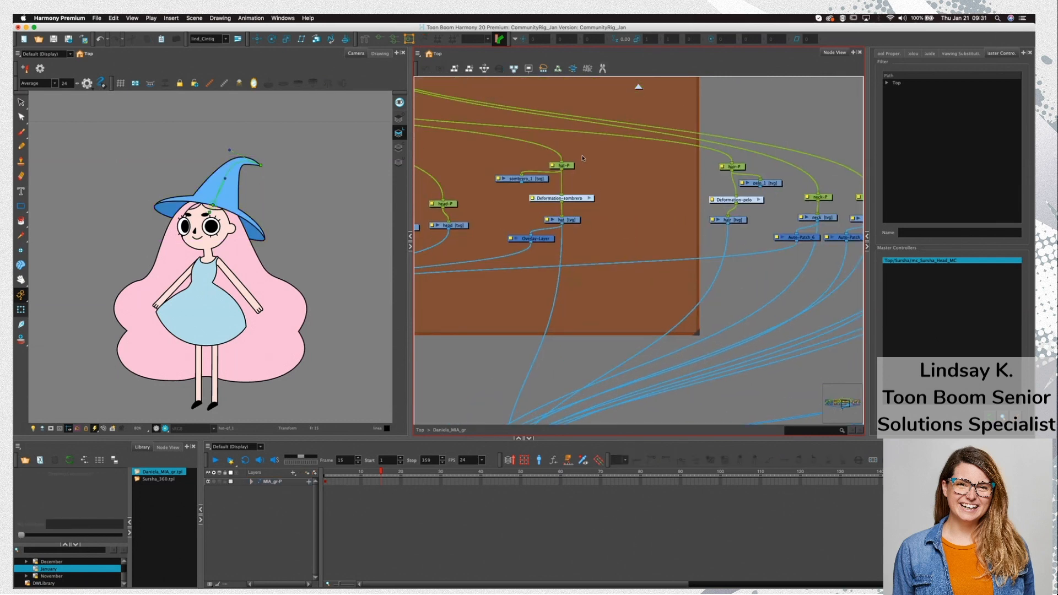
click(563, 164)
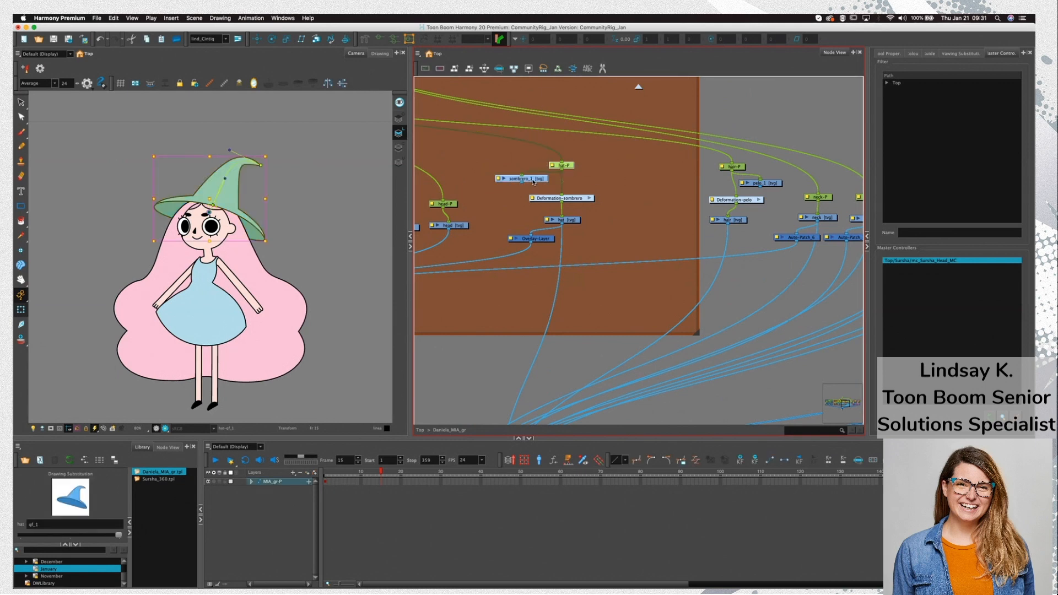
Duplicate the hat's peg, drawings and deformation group with Paste Special, creating new columns and always creating drawing files
click(571, 220)
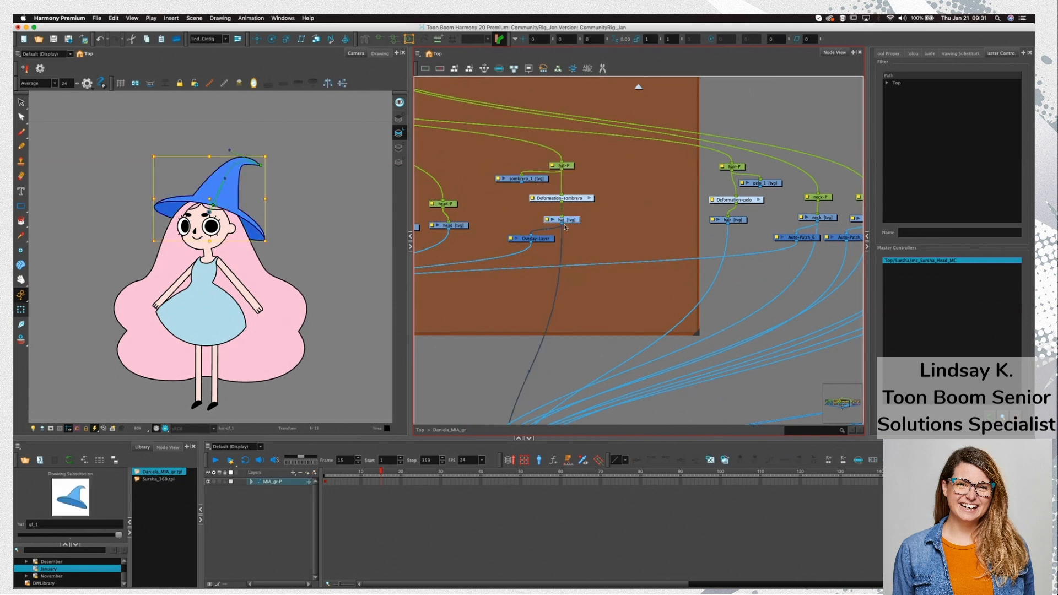
click(522, 178)
click(522, 178)
click(508, 225)
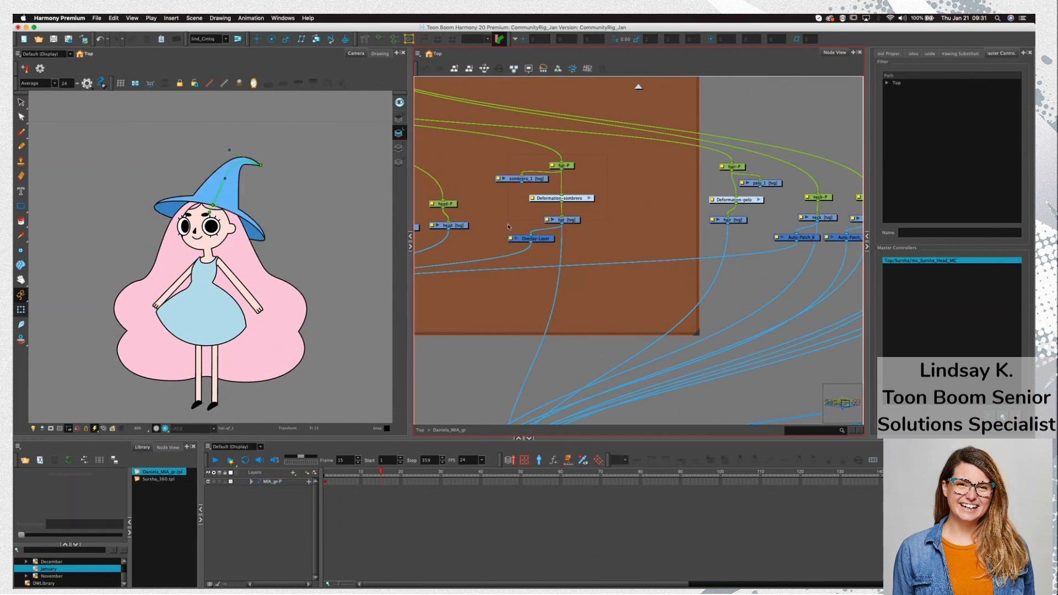
drag(516, 226, 582, 161)
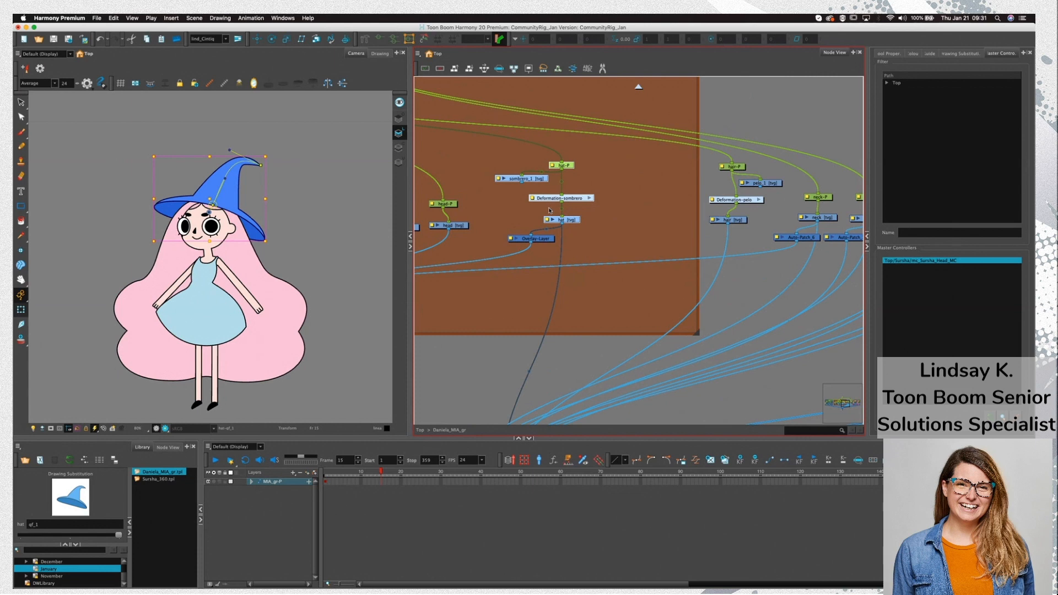
key(super+b)
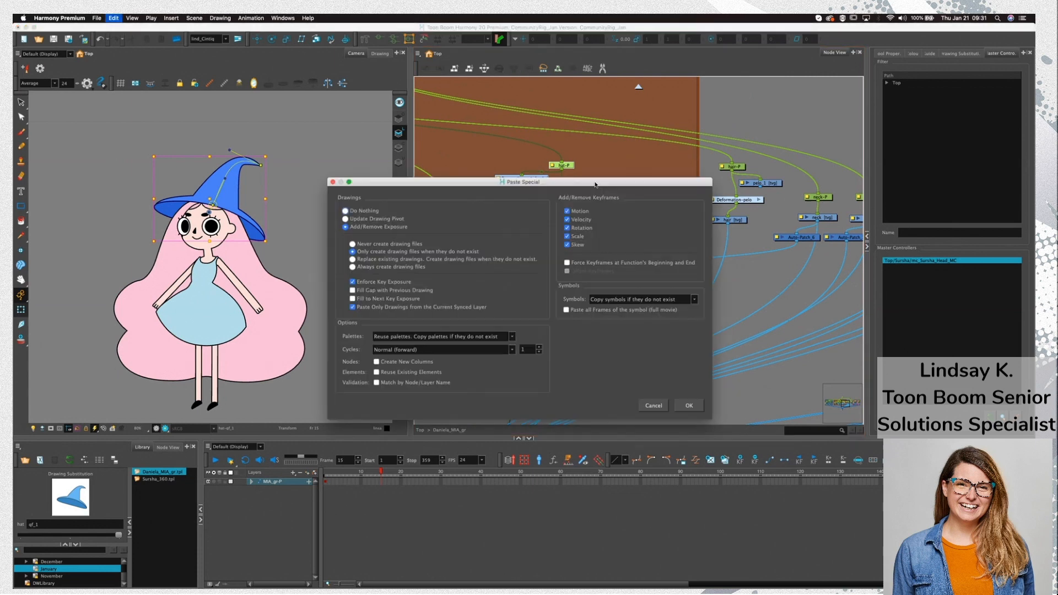
click(399, 362)
click(397, 270)
click(688, 406)
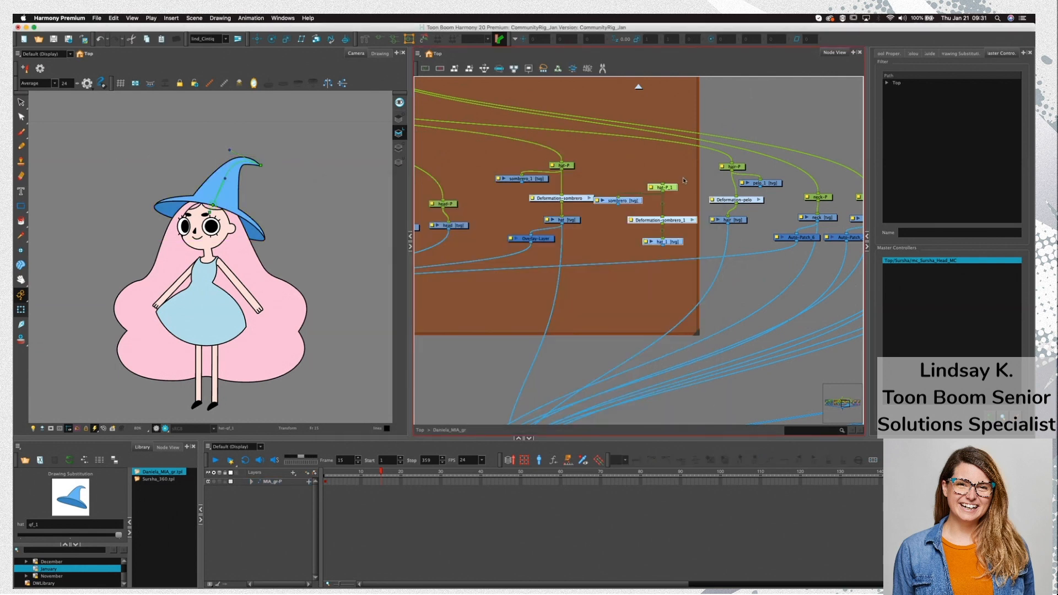
Move the duplicated hat nodes clear of the originals, and shift the original hat nodes with their overlay layer toward the hair nodes
drag(666, 192, 656, 205)
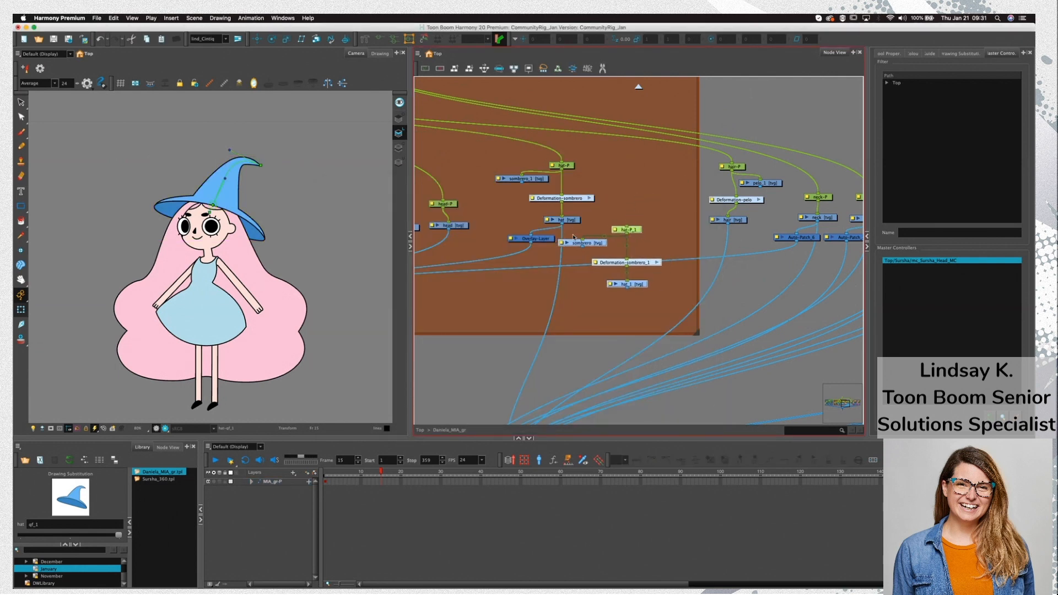
drag(488, 171, 580, 222)
key(super+z)
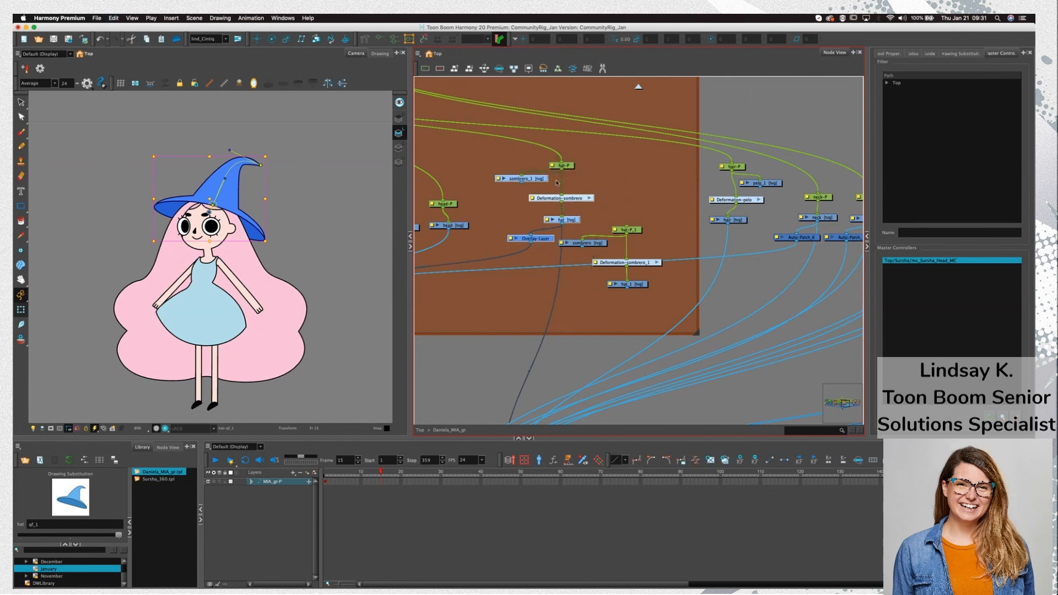
key(super+z)
key(super+z)
key(super+z)
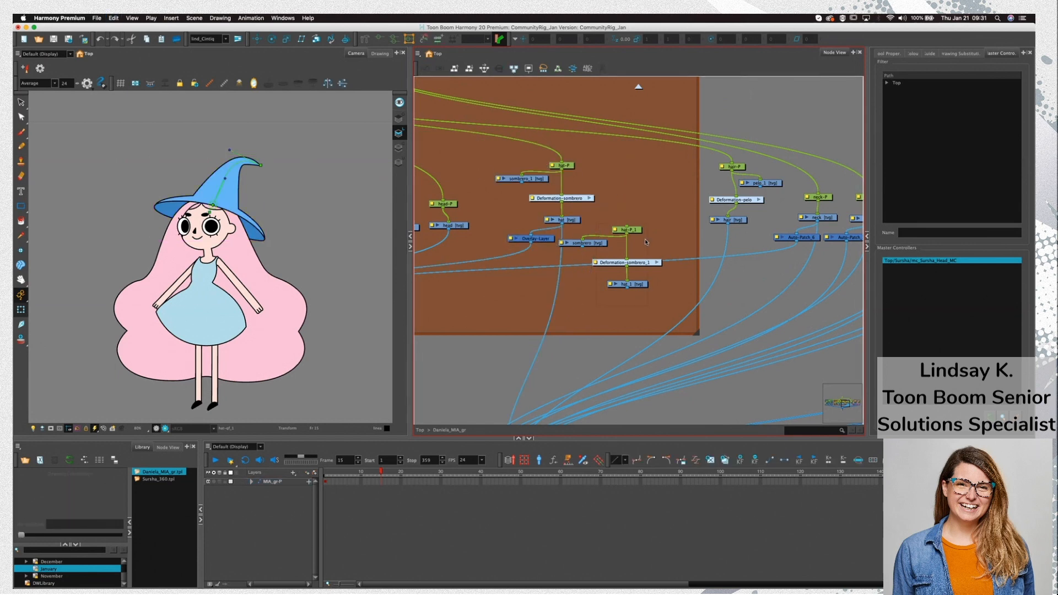
drag(509, 160, 675, 222)
Line up the duplicated hat nodes level with the original hat nodes, between them and the head nodes, and clear the selection
drag(545, 270, 421, 353)
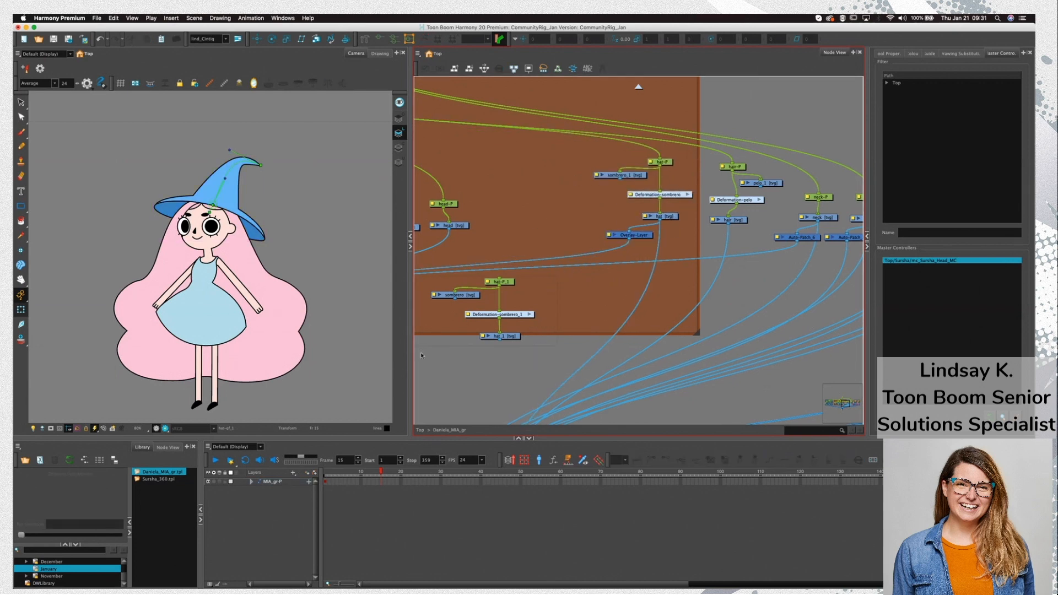
drag(498, 282, 540, 248)
drag(580, 185, 581, 184)
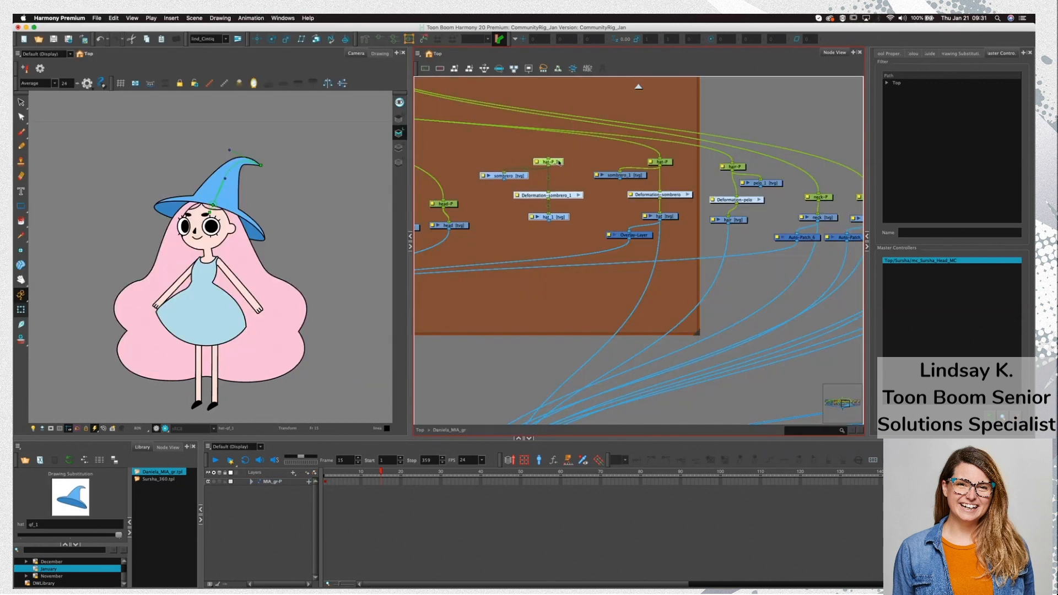
click(581, 223)
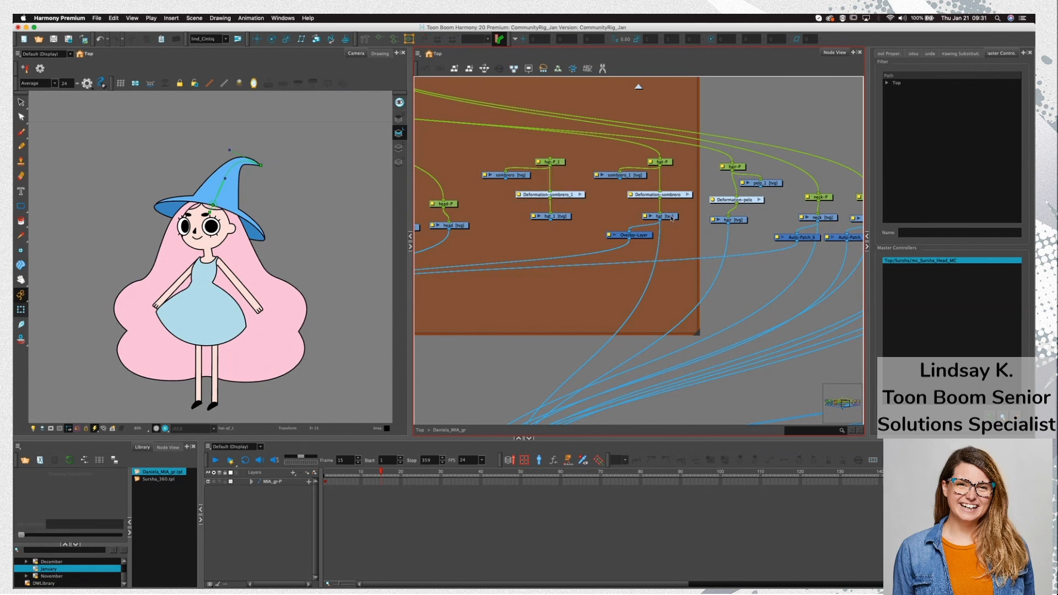
Select the hat drawing and trace its output cables to the master composite and, through the overlay layer, to the head composite
click(231, 189)
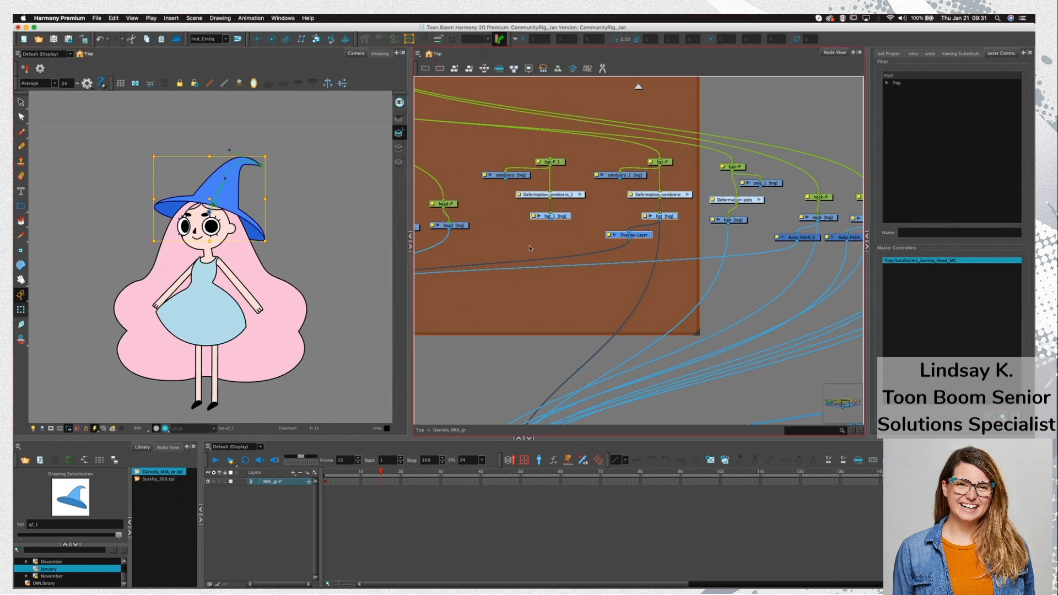
scroll(542, 176, down, 3)
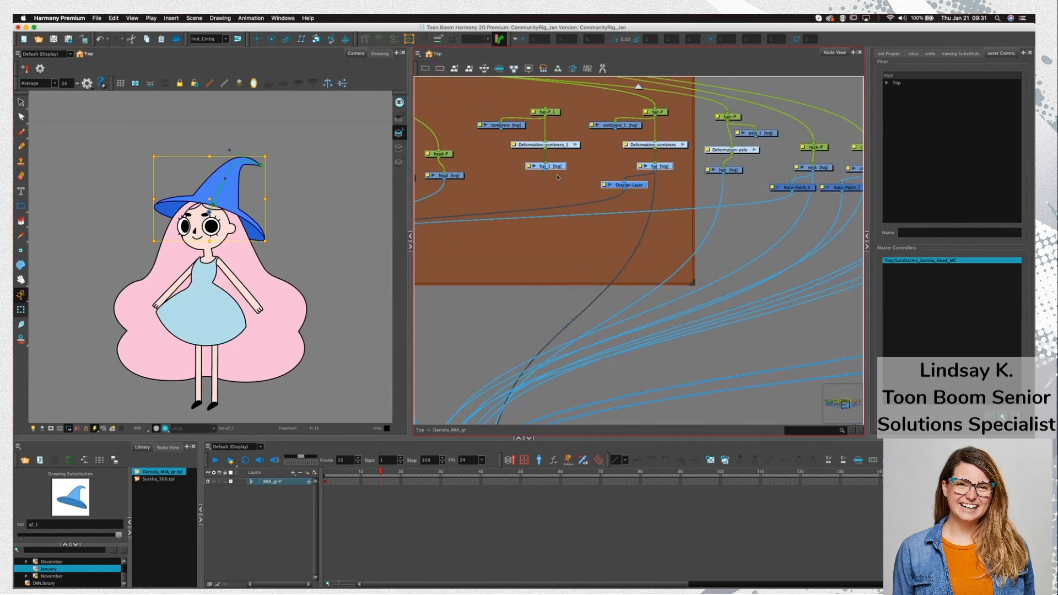
scroll(584, 175, down, 1)
click(647, 163)
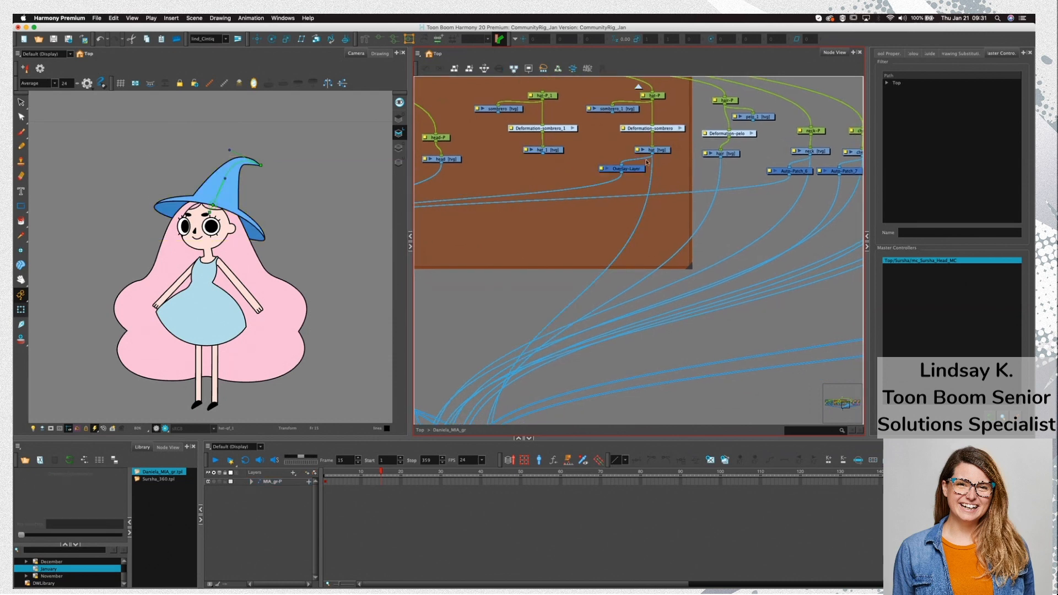
click(650, 151)
scroll(655, 164, down, 2)
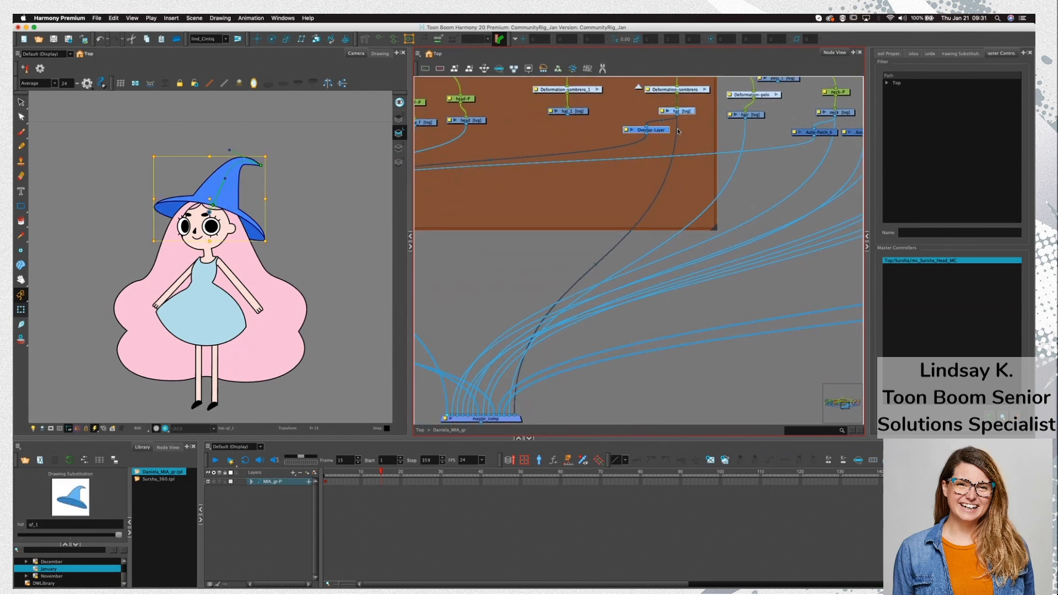
scroll(677, 131, up, 2)
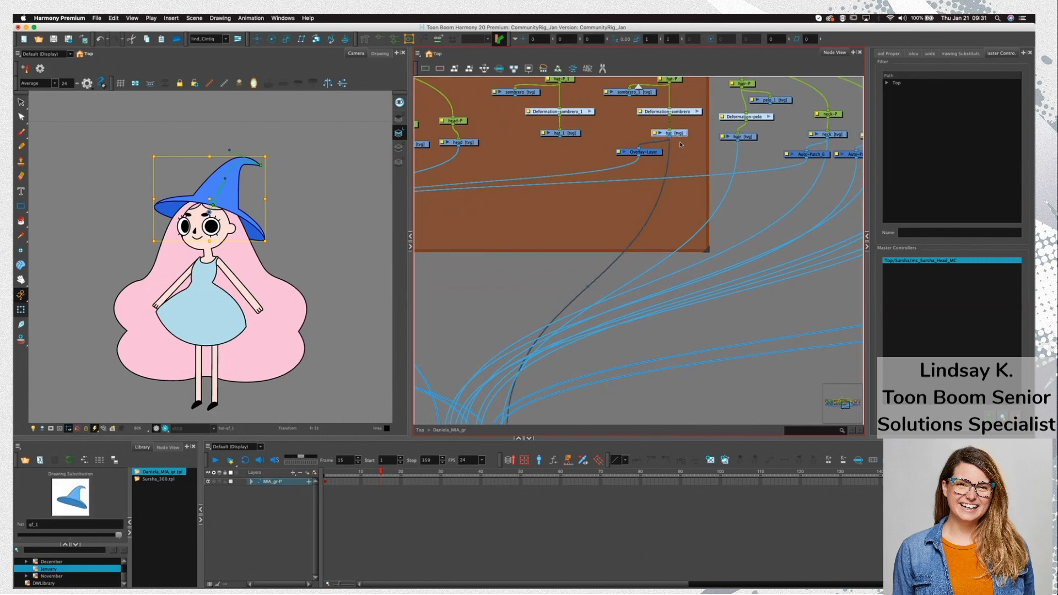
click(678, 150)
scroll(606, 182, left, 5)
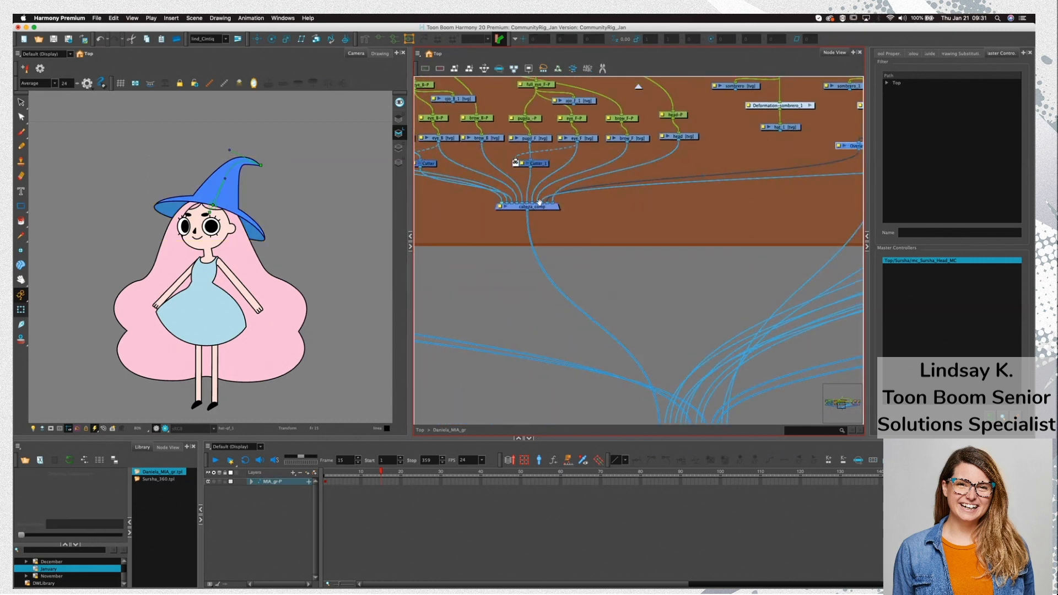
scroll(542, 221, right, 5)
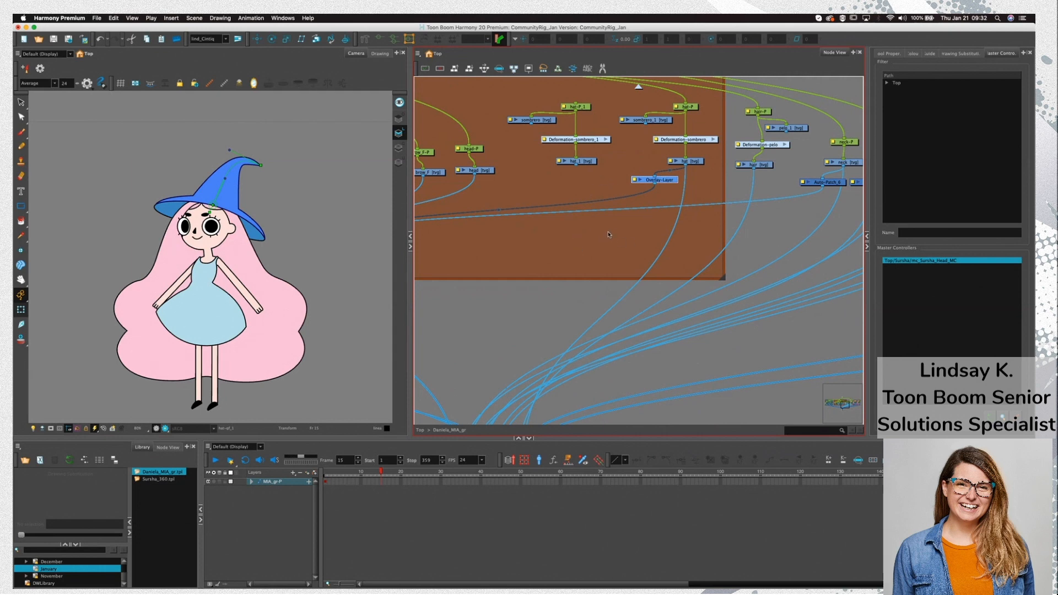
Insert one copy of the master composite into the original hat drawing's output cable and another into the overlay layer's cable
scroll(572, 380, down, 5)
click(550, 370)
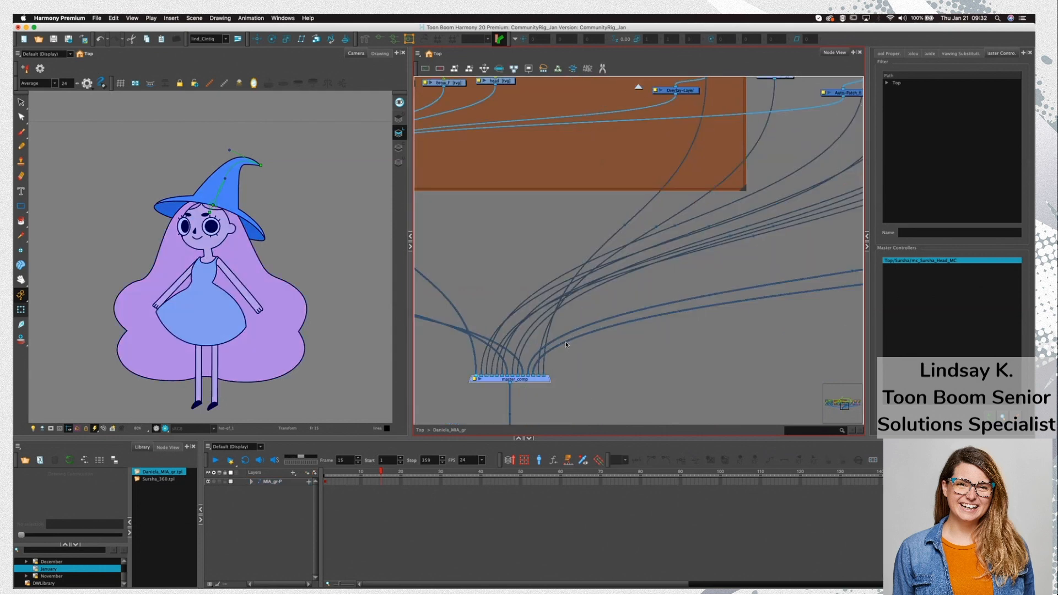
key(super+v)
drag(618, 350, 652, 280)
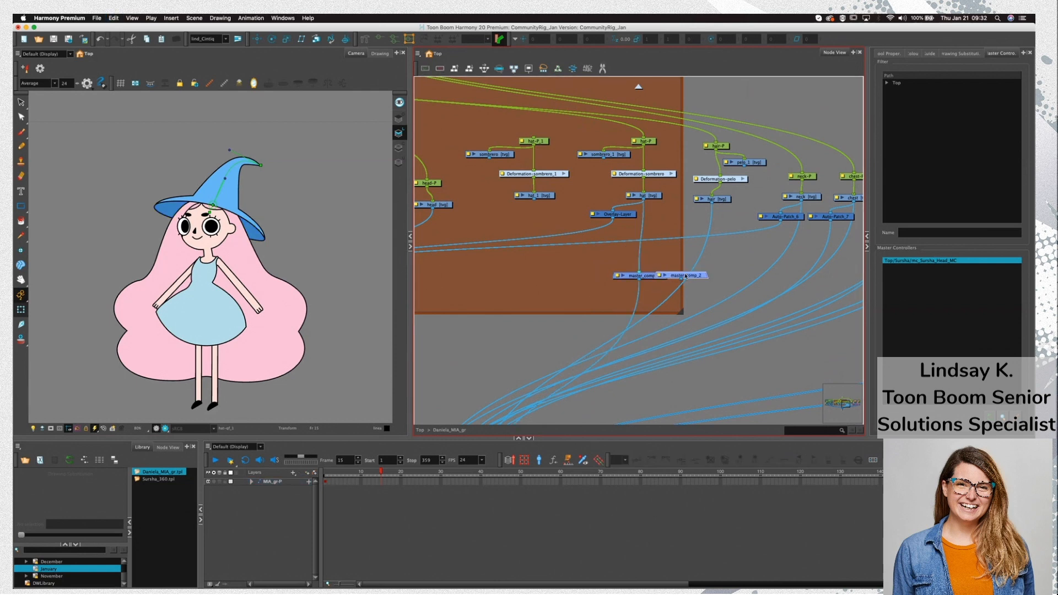
key(super+v)
drag(659, 275, 526, 269)
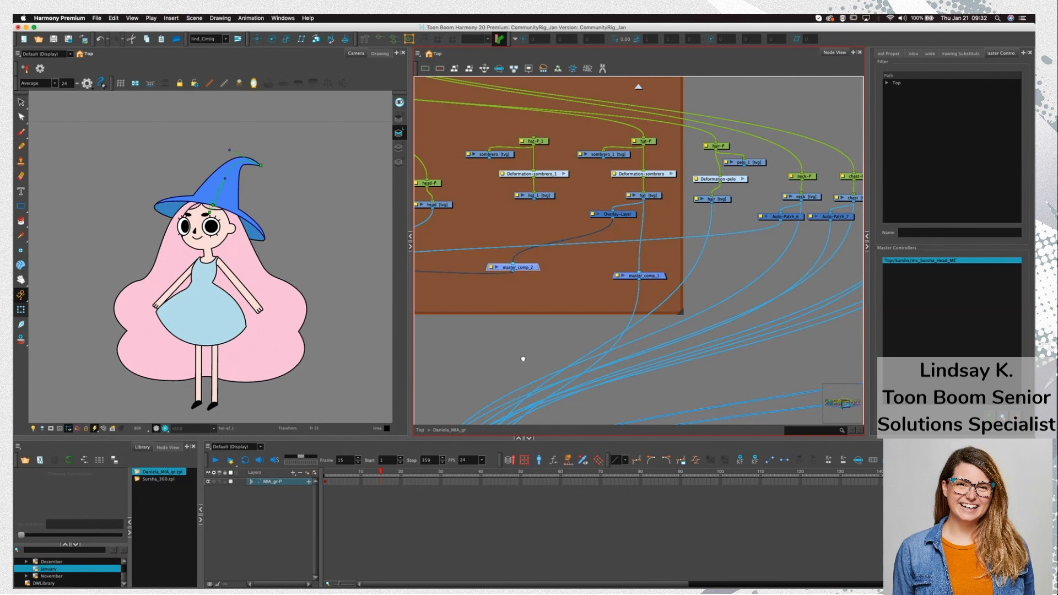
Raise the parent pegs above the Head backdrop, including the topmost ones, to leave clear space between them and the backdrop
drag(523, 358, 827, 297)
drag(682, 333, 460, 349)
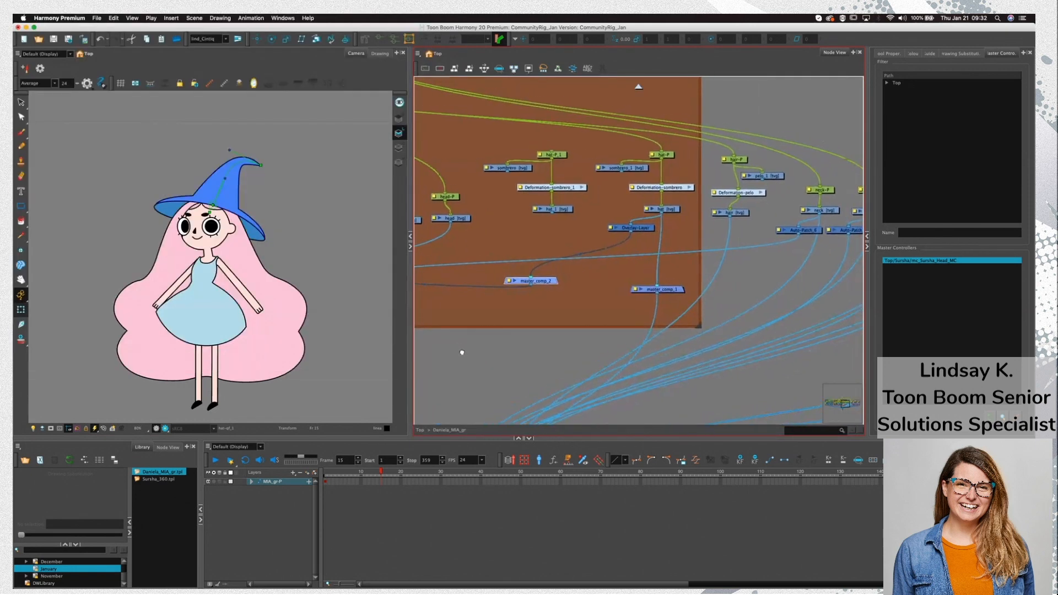
scroll(645, 220, down, 3)
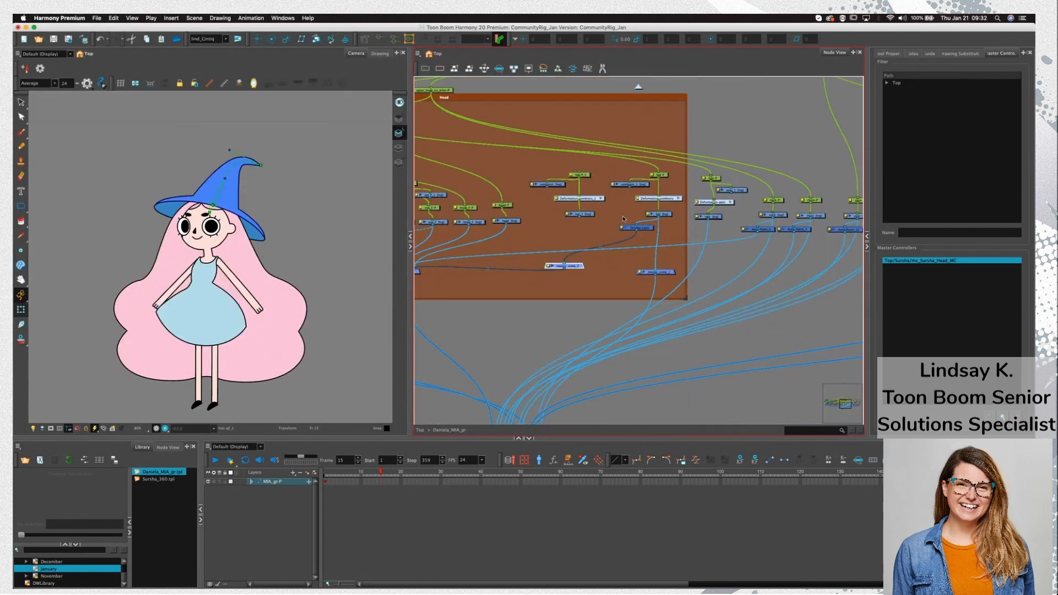
drag(517, 161, 512, 218)
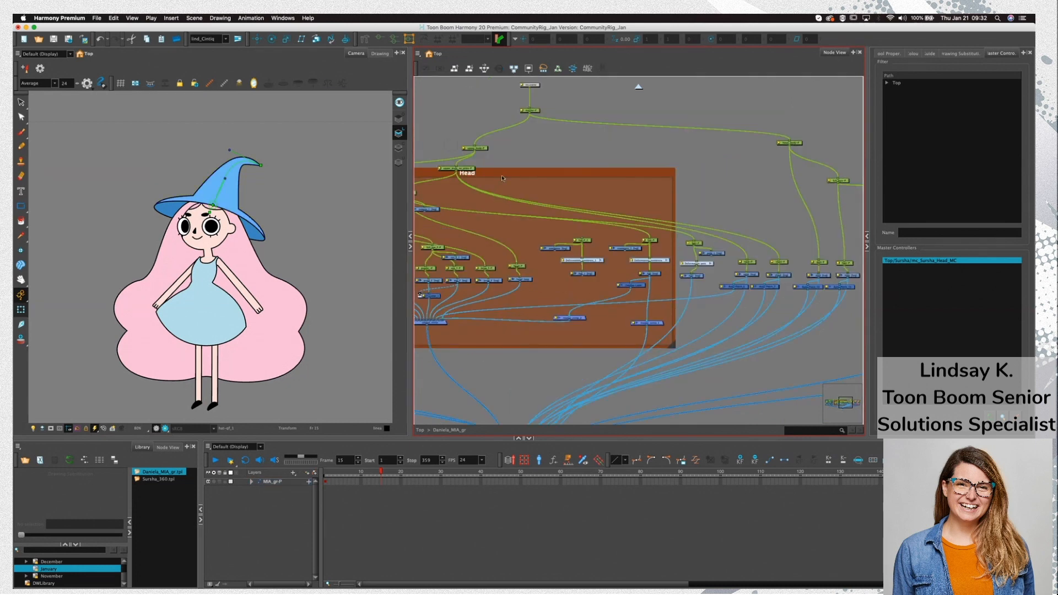
drag(499, 138, 461, 173)
drag(475, 148, 501, 122)
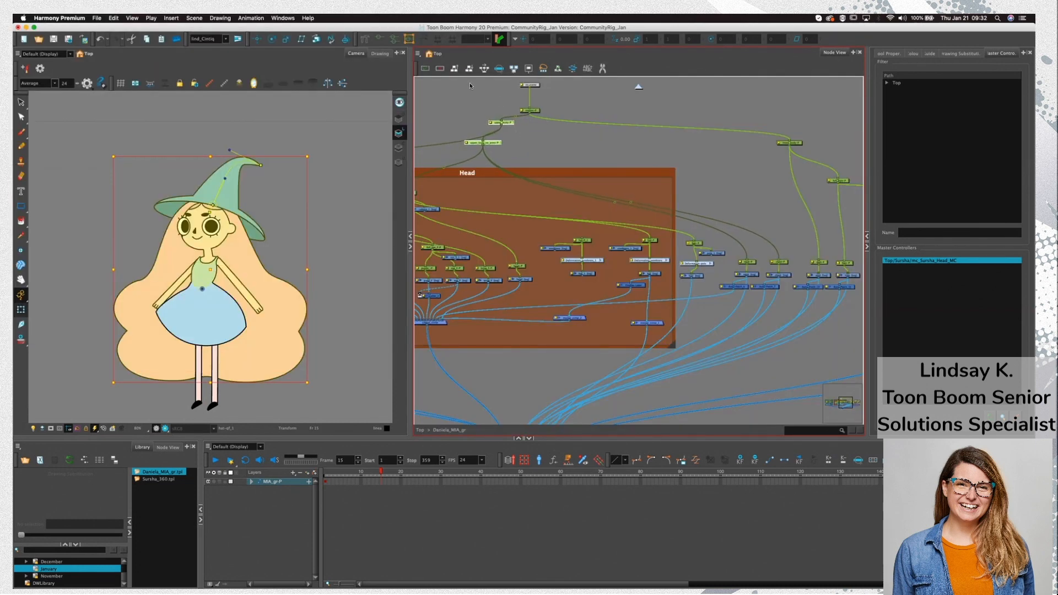
drag(471, 86, 546, 150)
drag(482, 143, 505, 133)
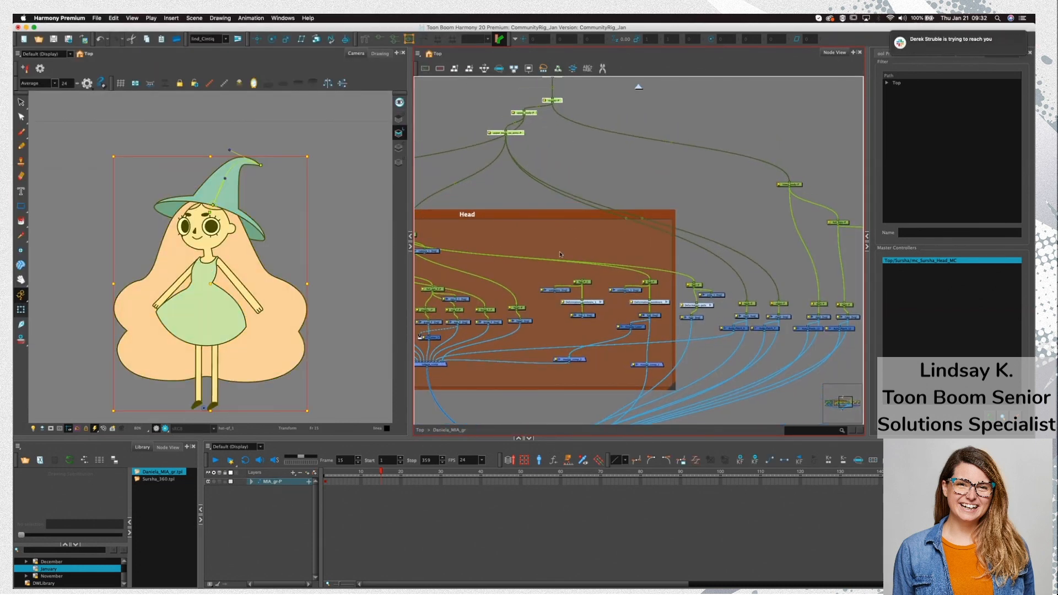
Nudge the duplicated hat nodes slightly away from the original hat nodes inside the Head backdrop, and clear the selection
drag(576, 240, 598, 217)
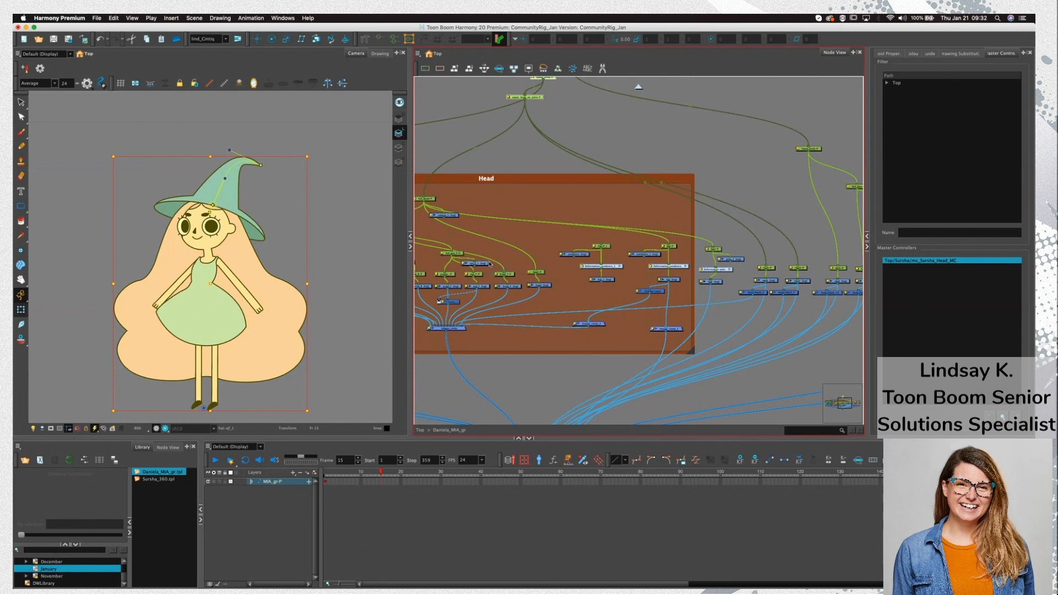
scroll(641, 256, down, 2)
scroll(641, 256, right, 2)
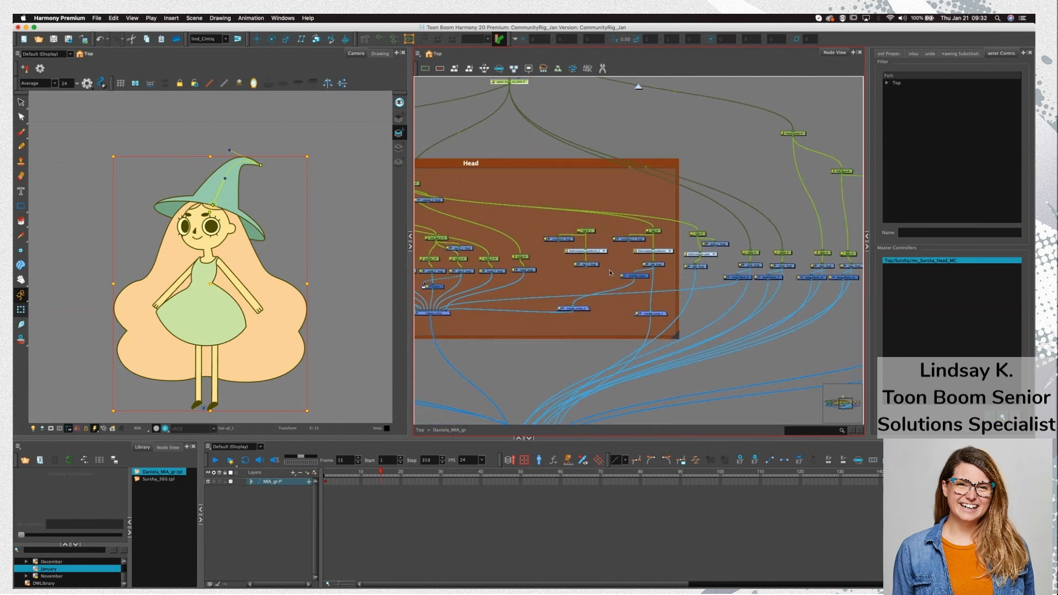
scroll(607, 270, right, 2)
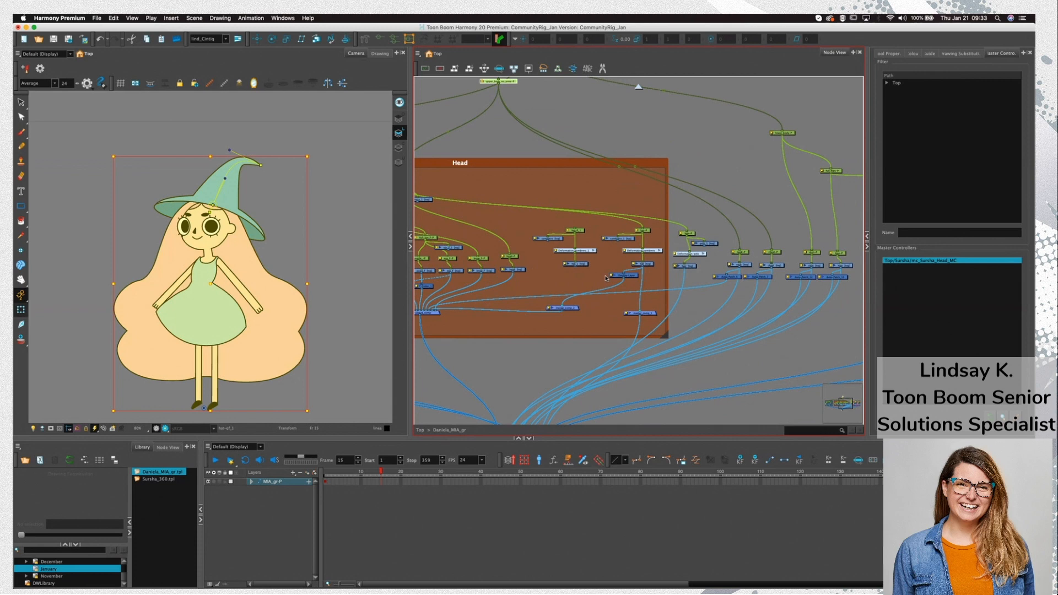
scroll(611, 200, down, 2)
scroll(598, 232, up, 5)
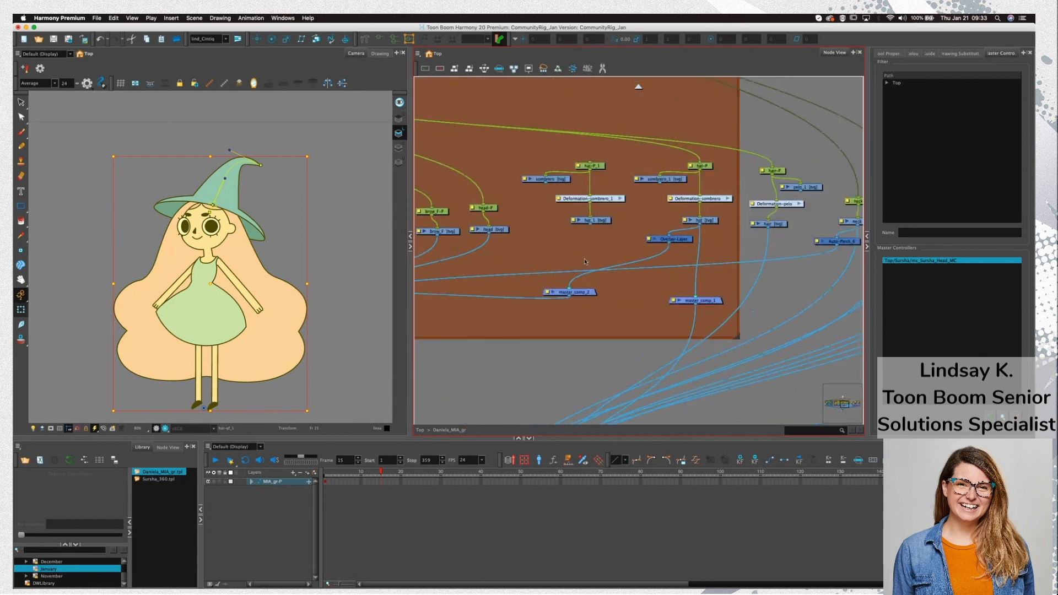
click(600, 223)
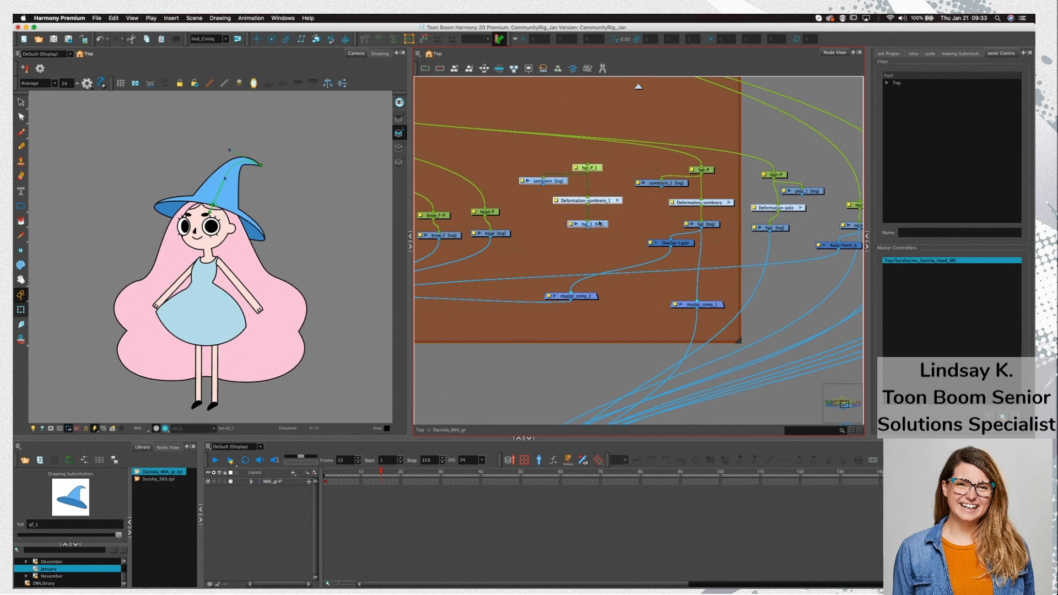
click(617, 236)
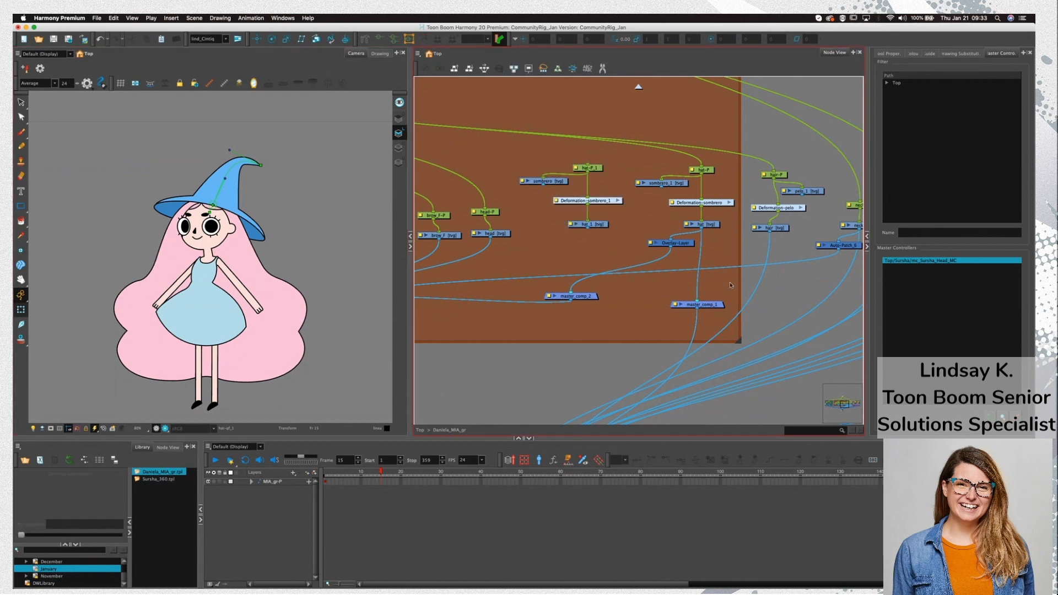
Adjust the two copied composites' positions, aligning one beneath the original hat drawing and the other below the duplicated hat nodes
drag(598, 295, 585, 299)
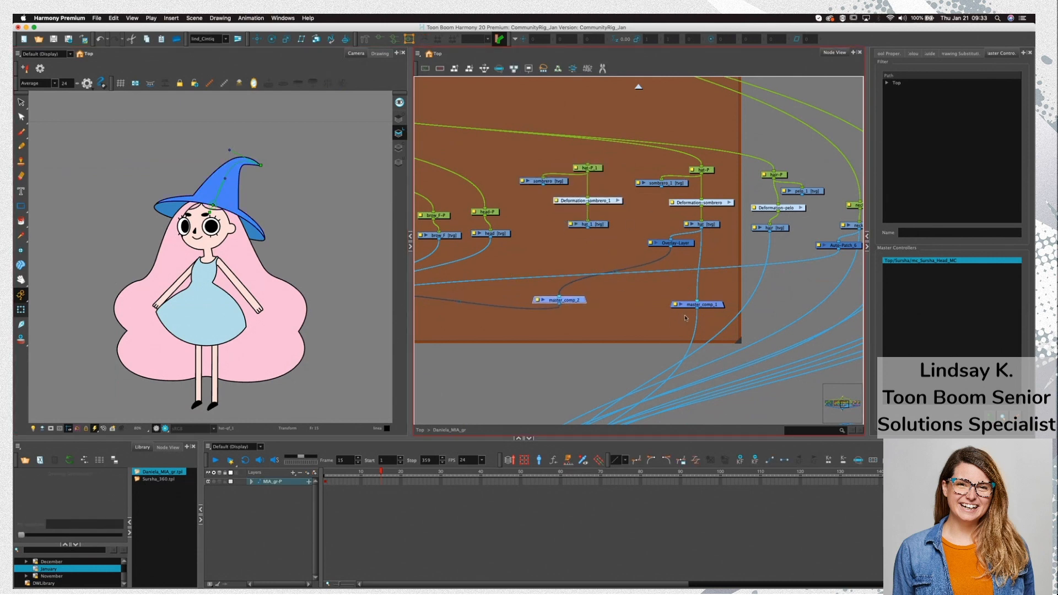
click(711, 306)
drag(711, 307, 712, 309)
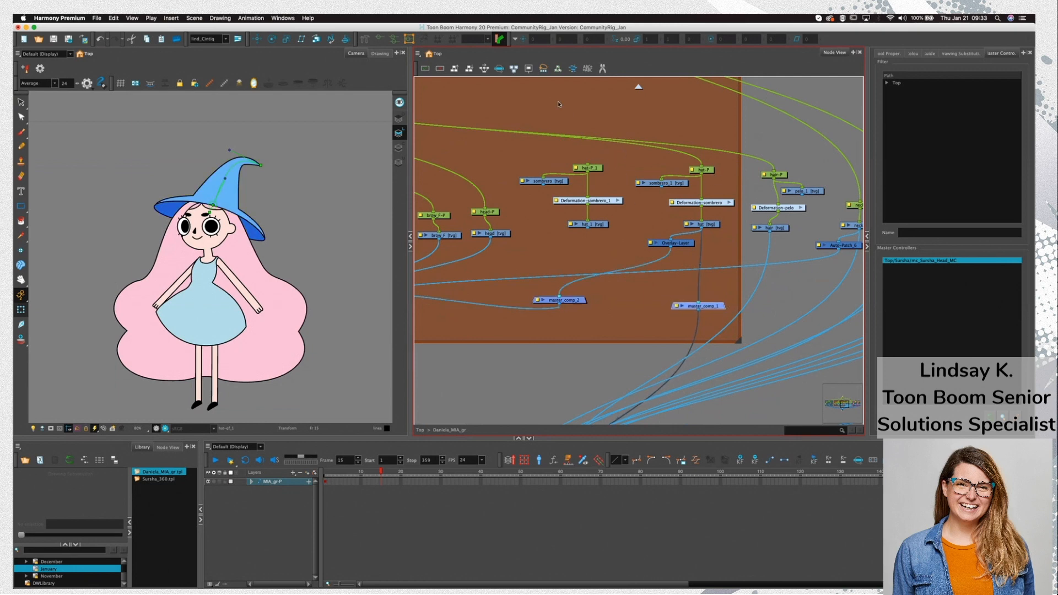
click(182, 168)
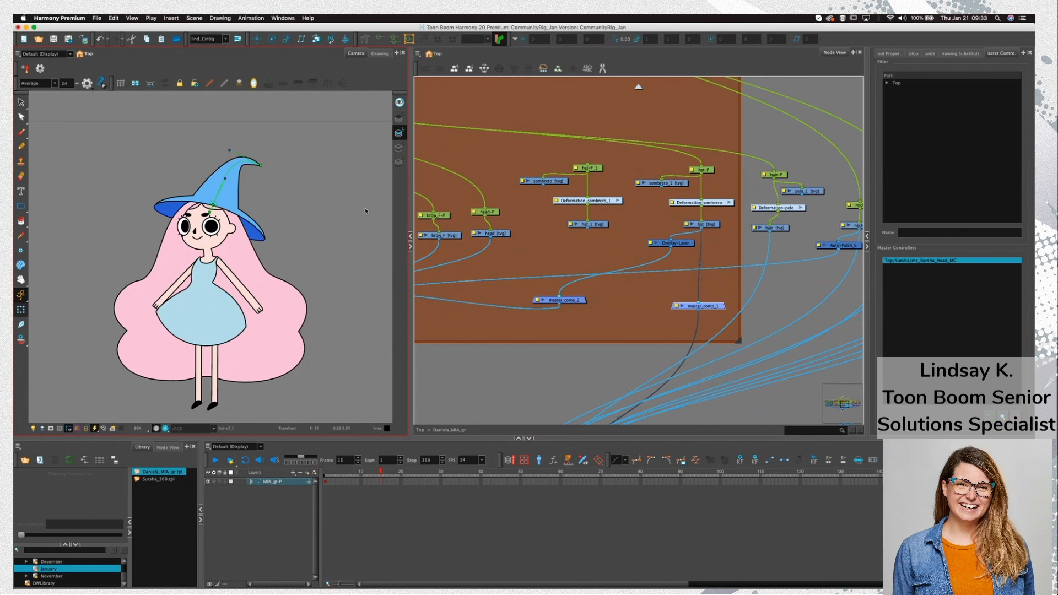
Remove the deformation group from the duplicated hat, leaving its drawing connected directly to its peg
click(595, 182)
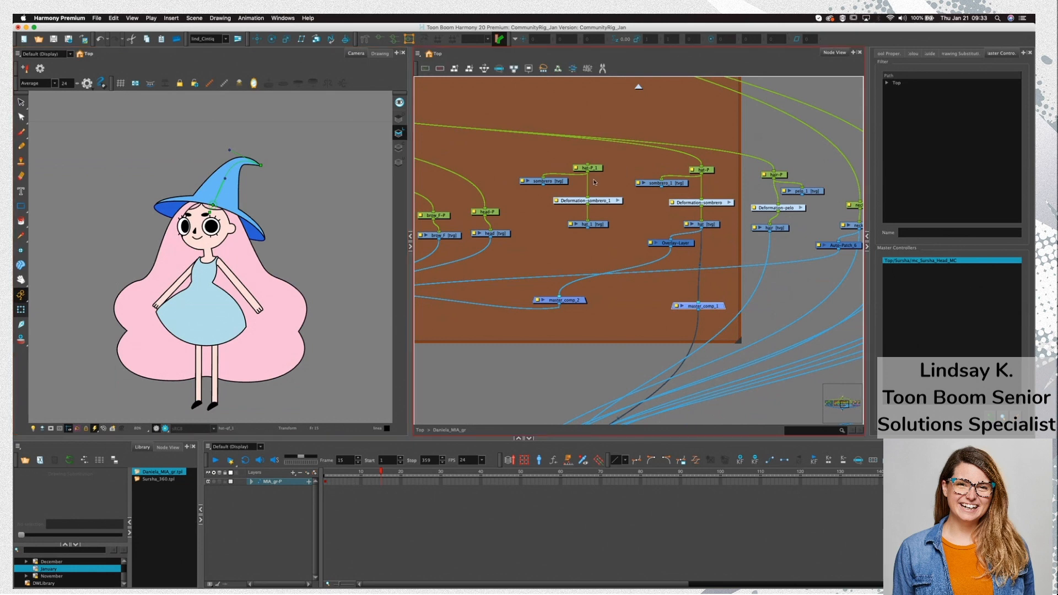
click(604, 201)
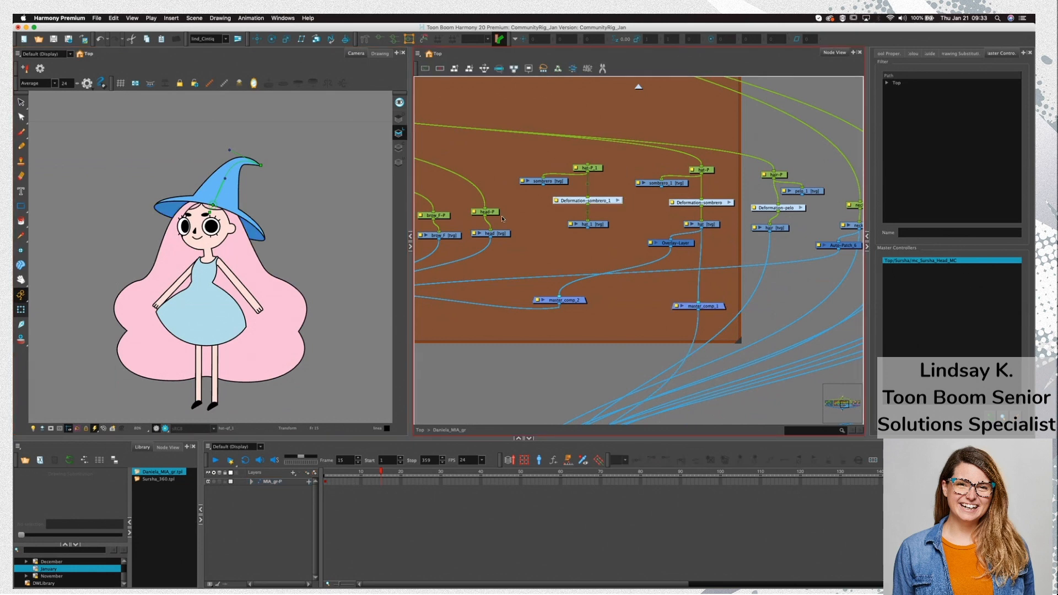
click(155, 215)
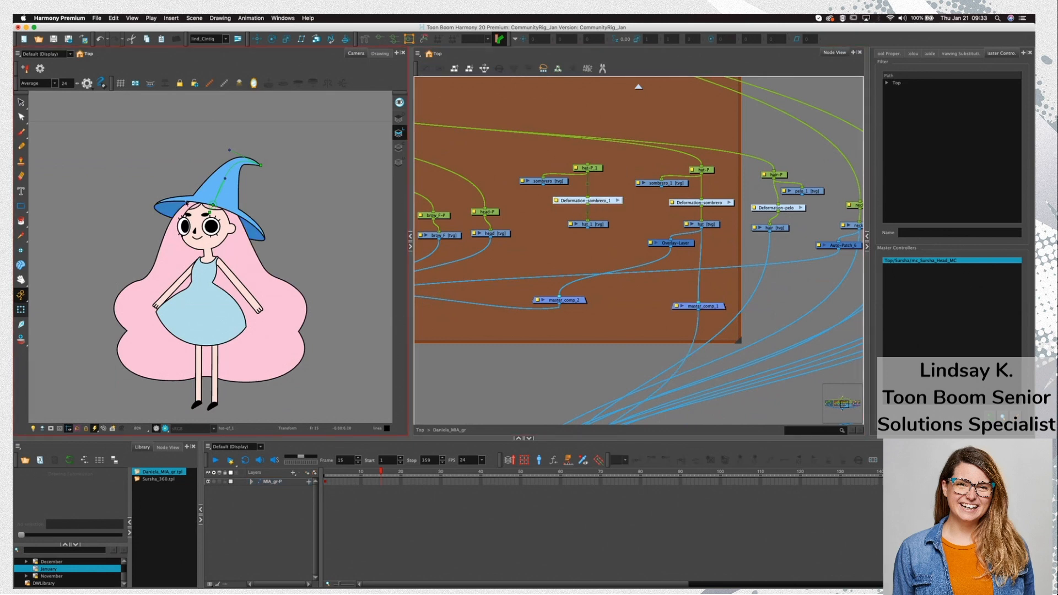
click(569, 214)
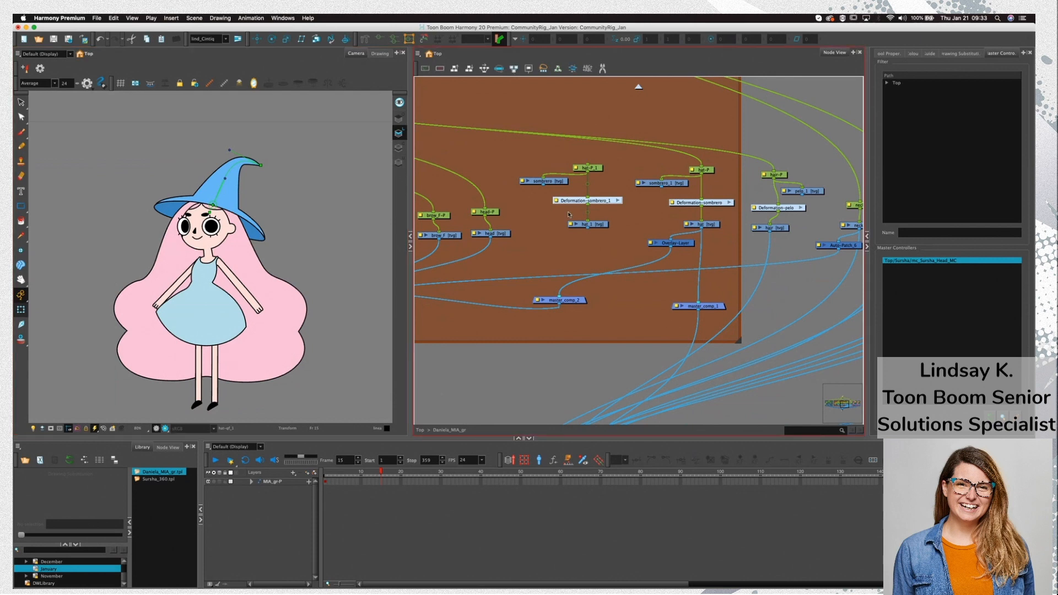
click(594, 225)
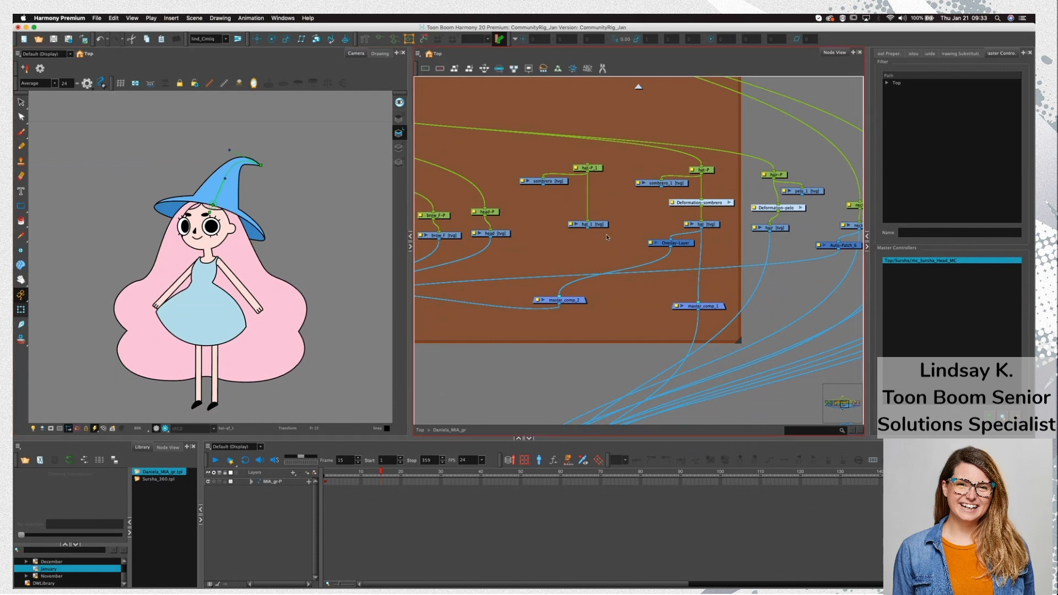
Rename the duplicated hat drawing as hat_Brim
double_click(576, 224)
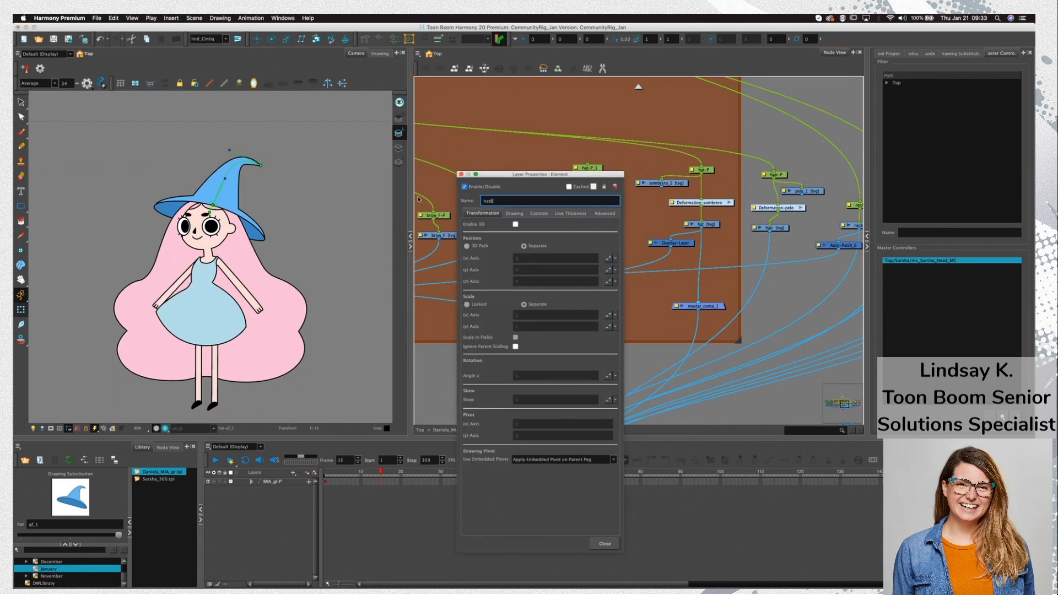
text(hatBrim)
click(490, 200)
text(_)
click(461, 175)
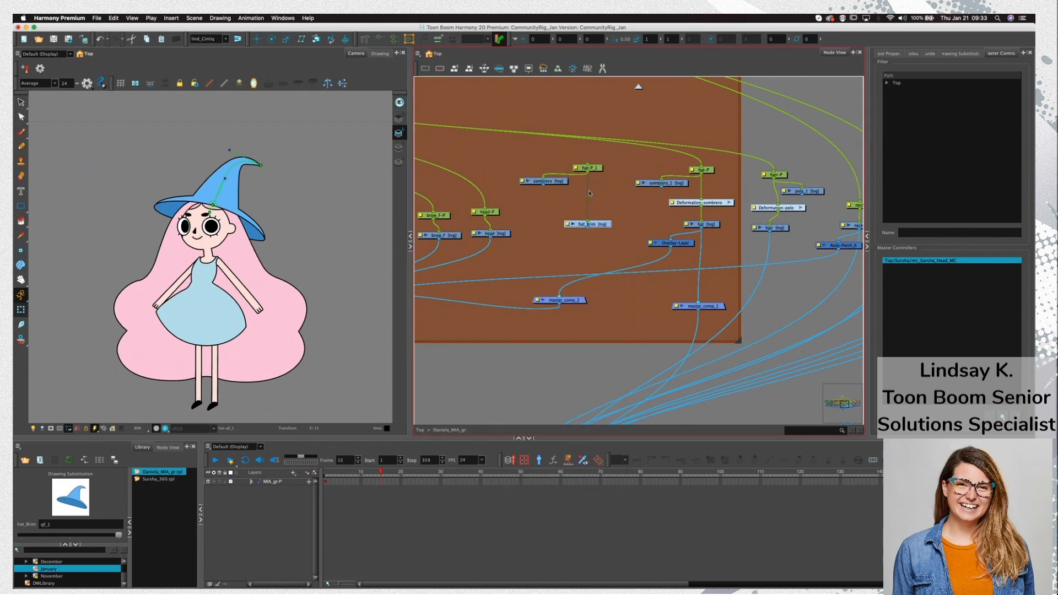
Rename the duplicated hat's parent peg as hat_Brim-P and clear the selection
click(576, 169)
click(513, 200)
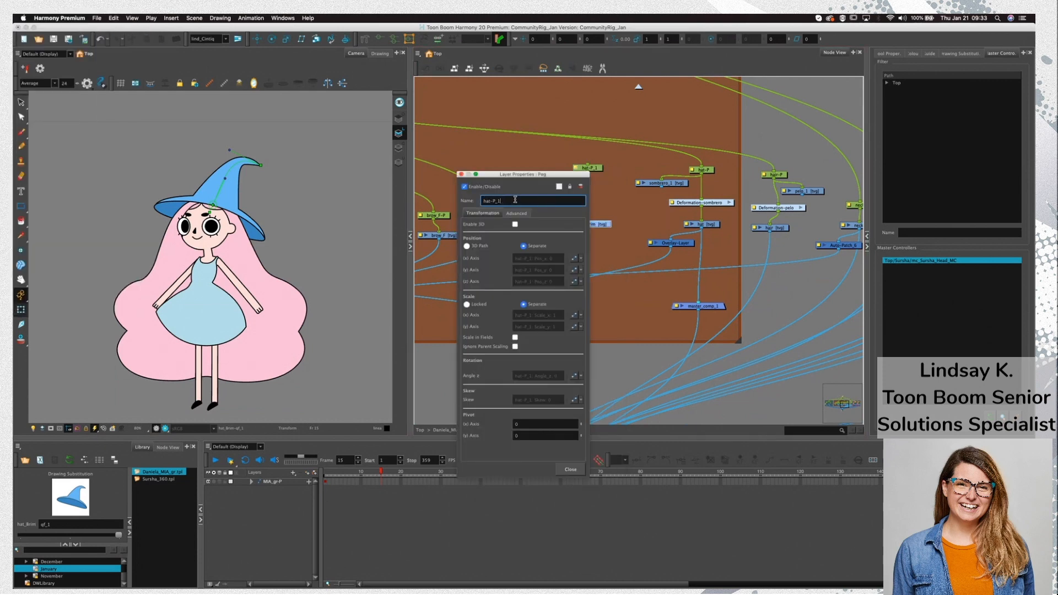
key(BackSpace)
key(BackSpace)
click(461, 174)
click(533, 162)
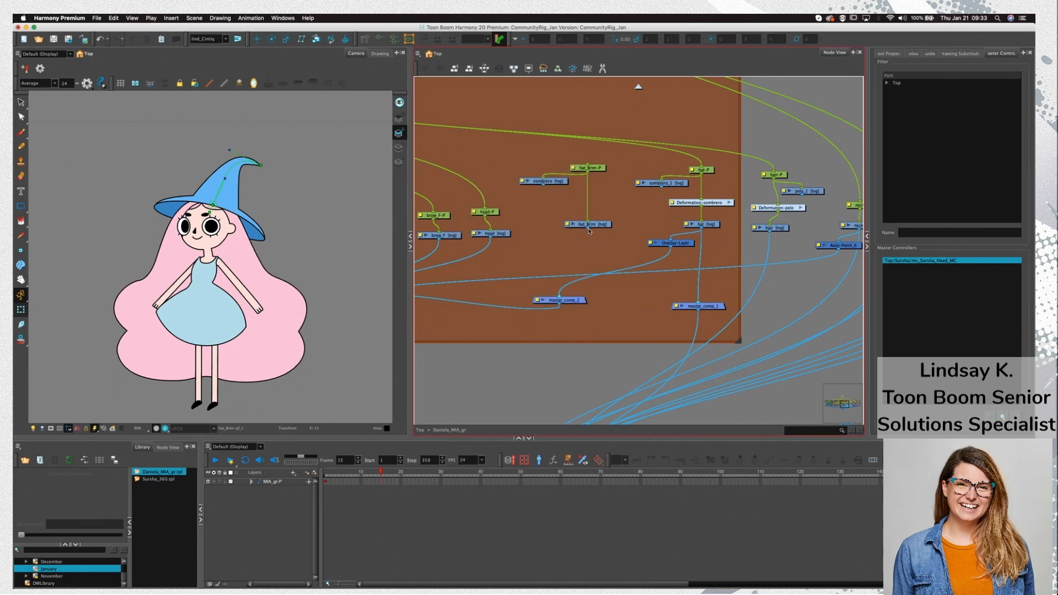
Connect the hat_Brim drawing to the composite below it and move the Overlay-Layer node from the original hat into that connection
drag(587, 231, 549, 298)
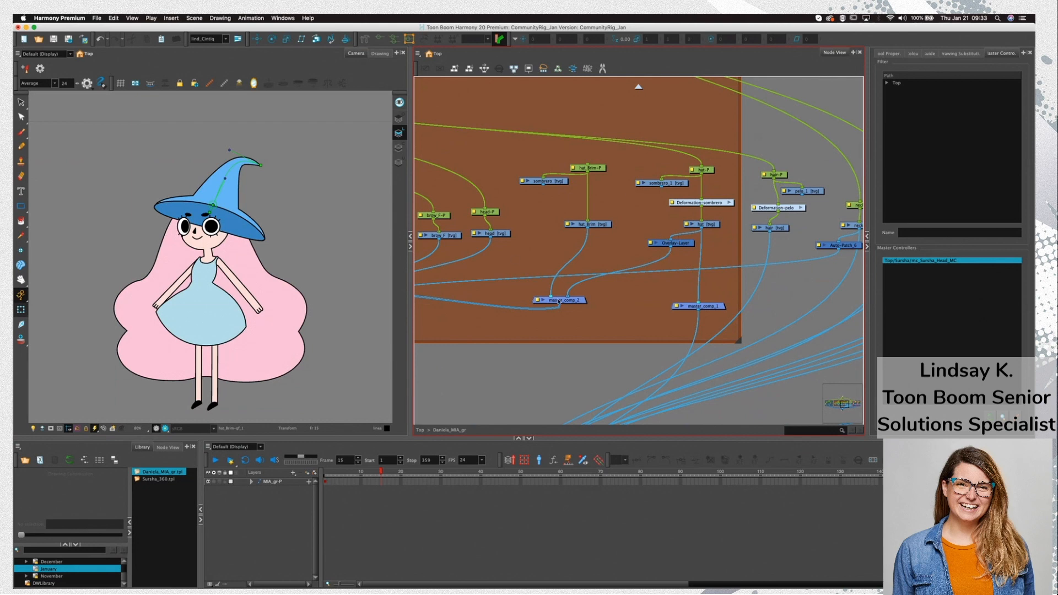
click(683, 243)
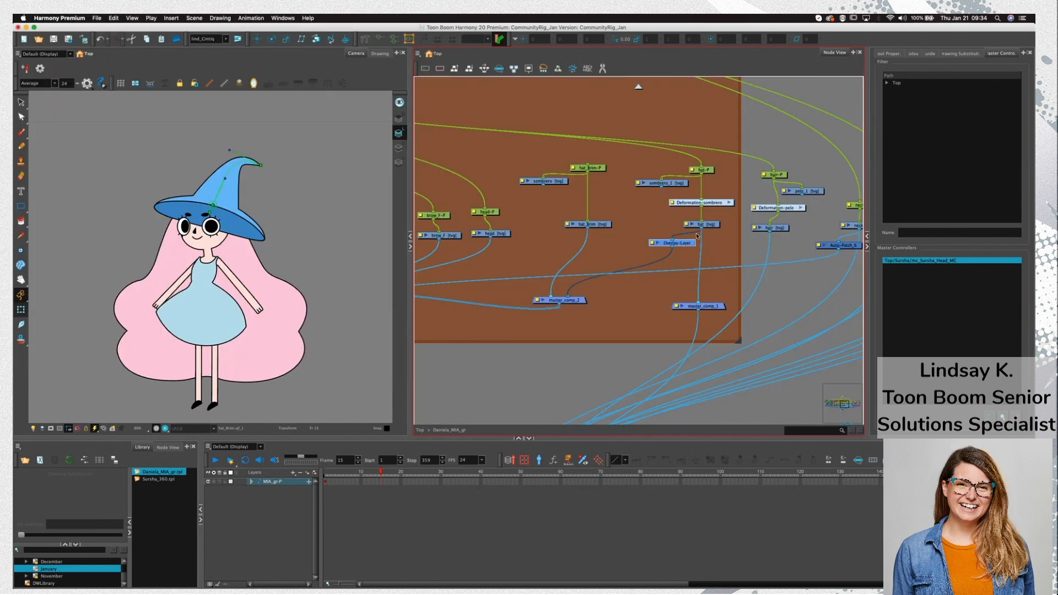
drag(696, 241, 583, 250)
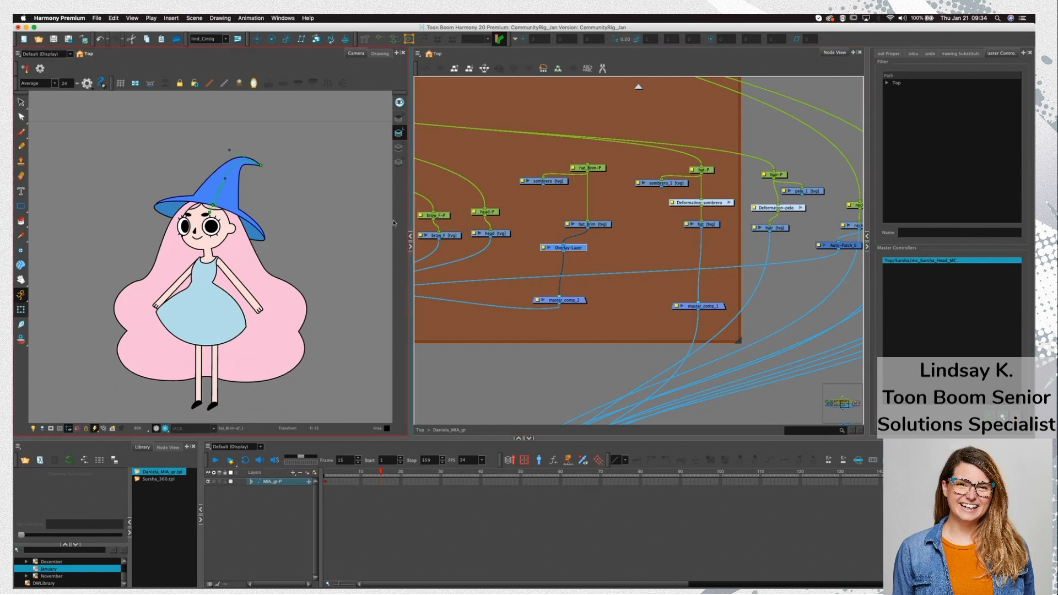
drag(585, 249, 589, 225)
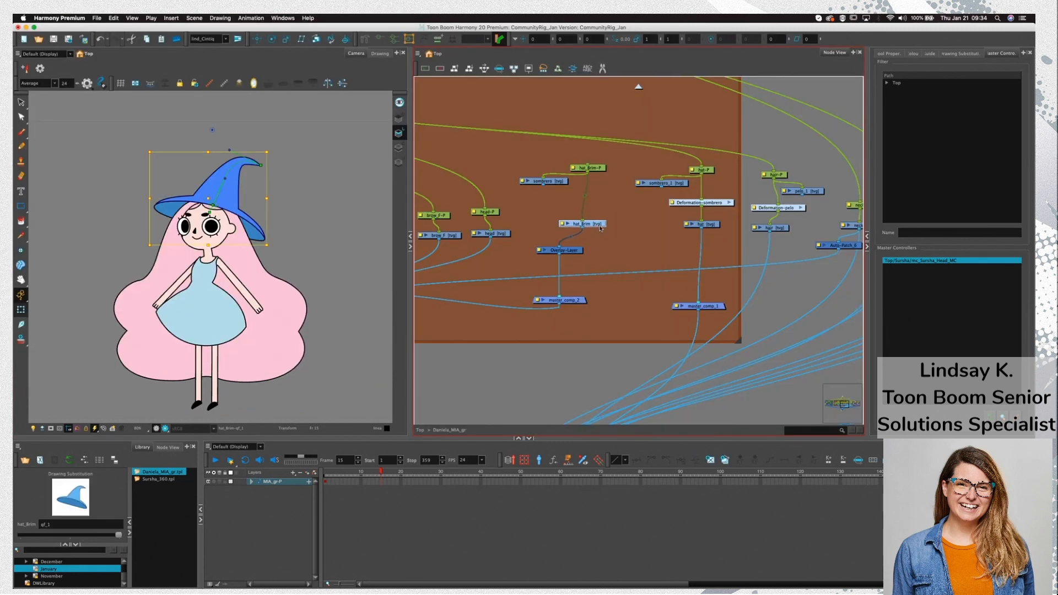
Examine the original hat drawing's overlay, line, colour and underlay art layers with the light table enabled
key(alt+s)
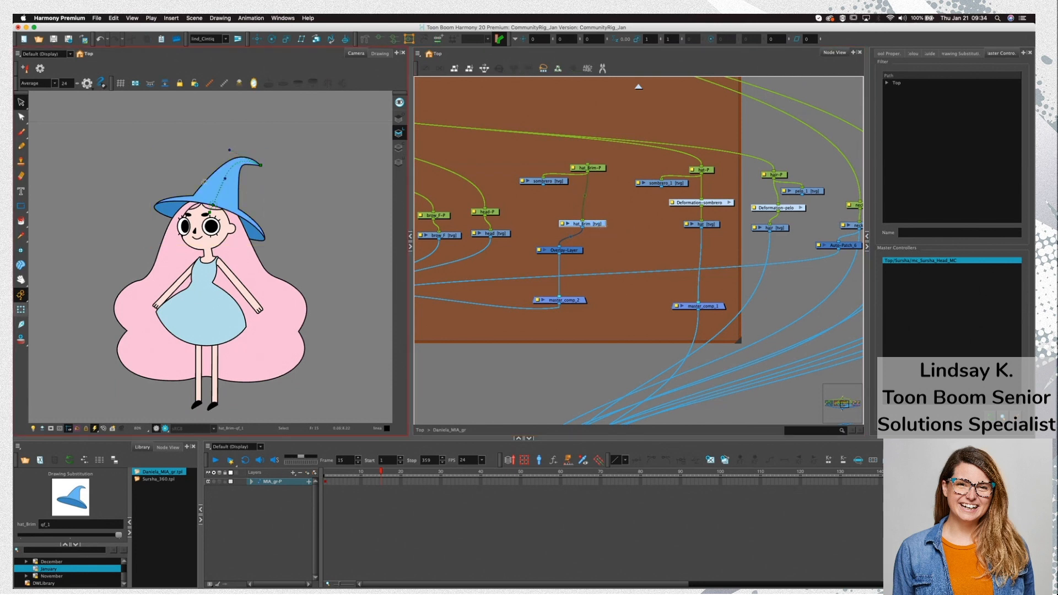
click(712, 225)
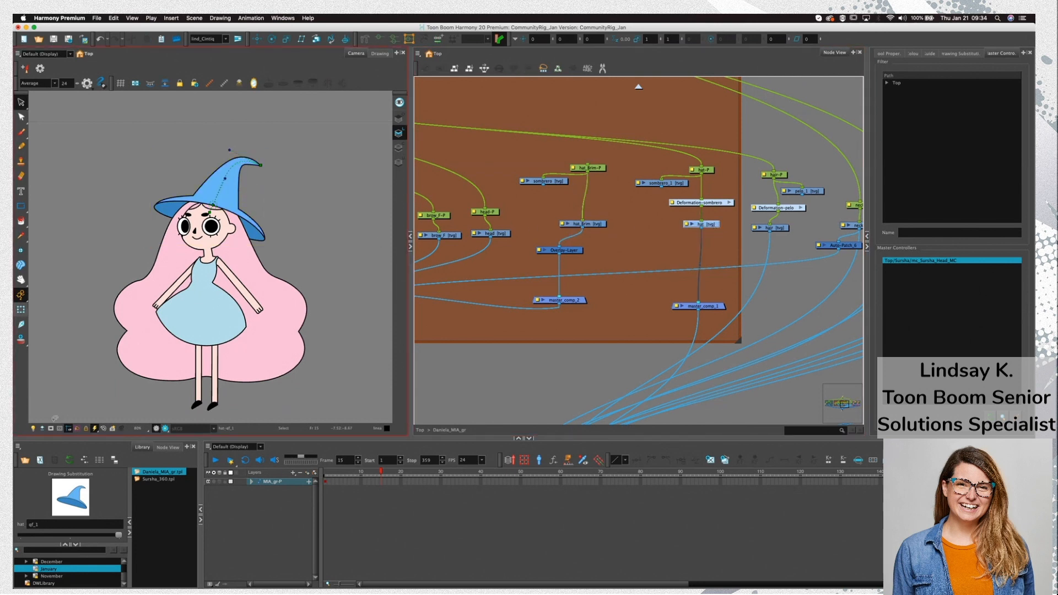
click(33, 427)
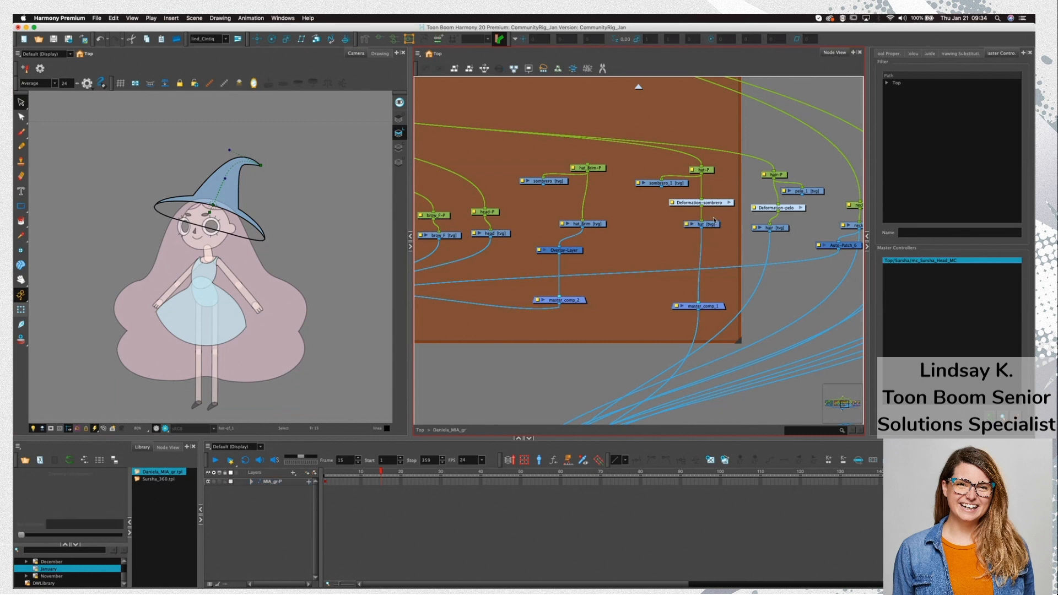
mouse_move(296, 168)
mouse_down()
mouse_move(335, 229)
mouse_move(332, 207)
mouse_up()
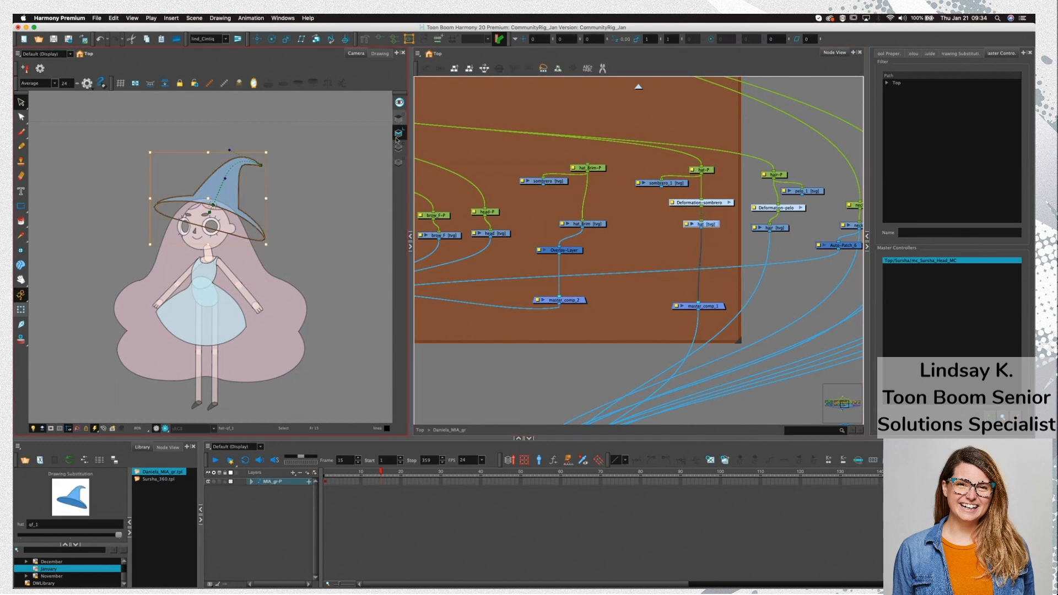
click(399, 118)
click(706, 223)
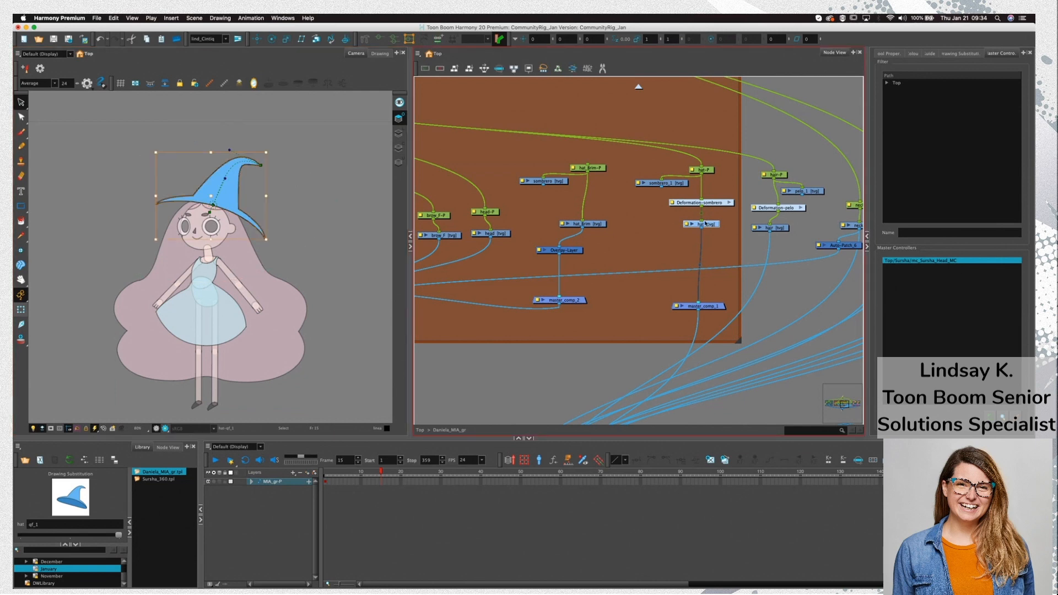
click(398, 147)
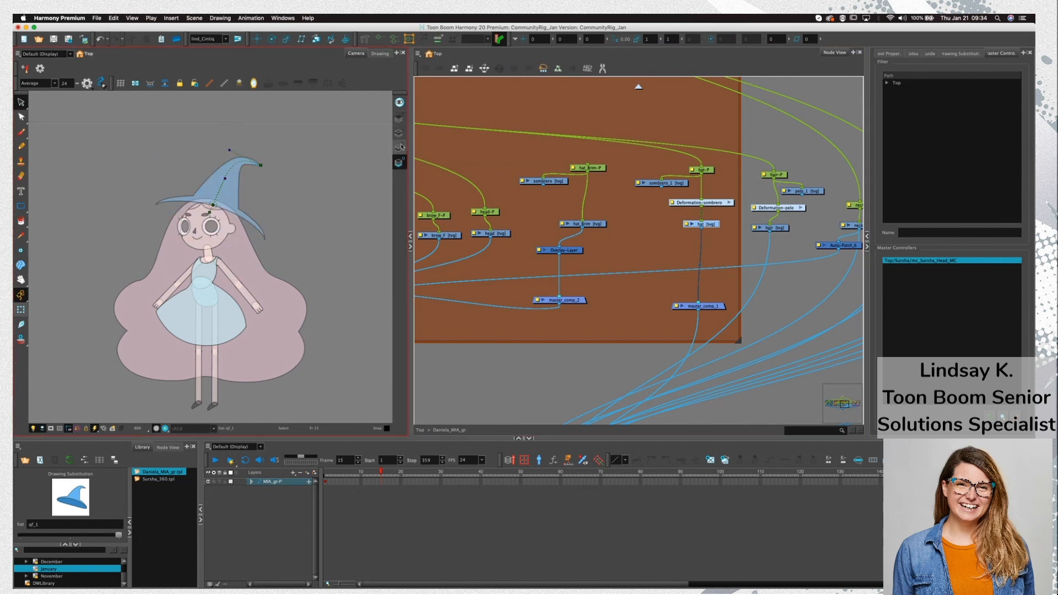
click(399, 162)
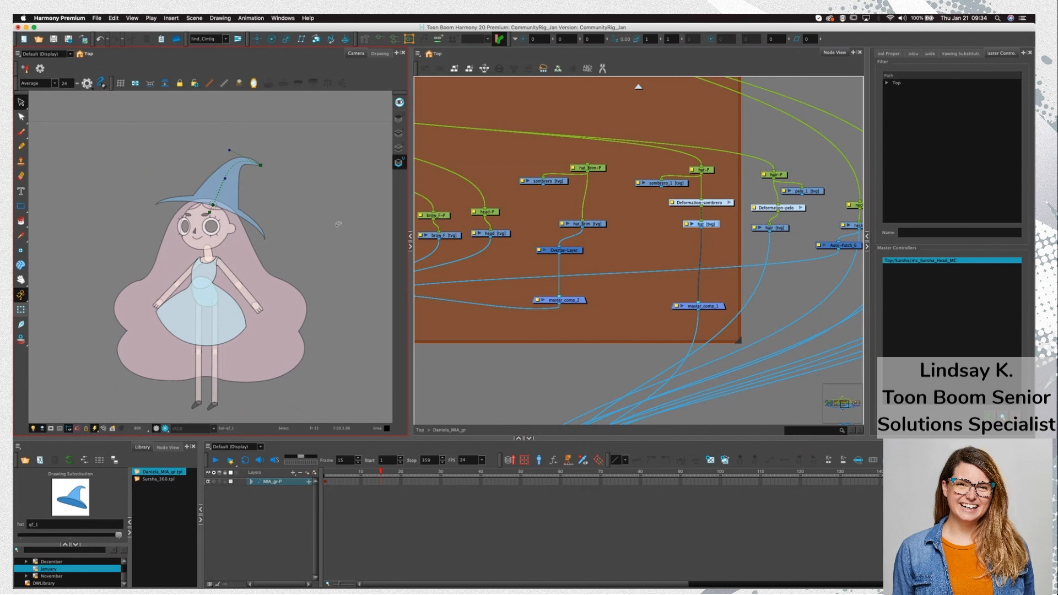
click(398, 133)
click(561, 188)
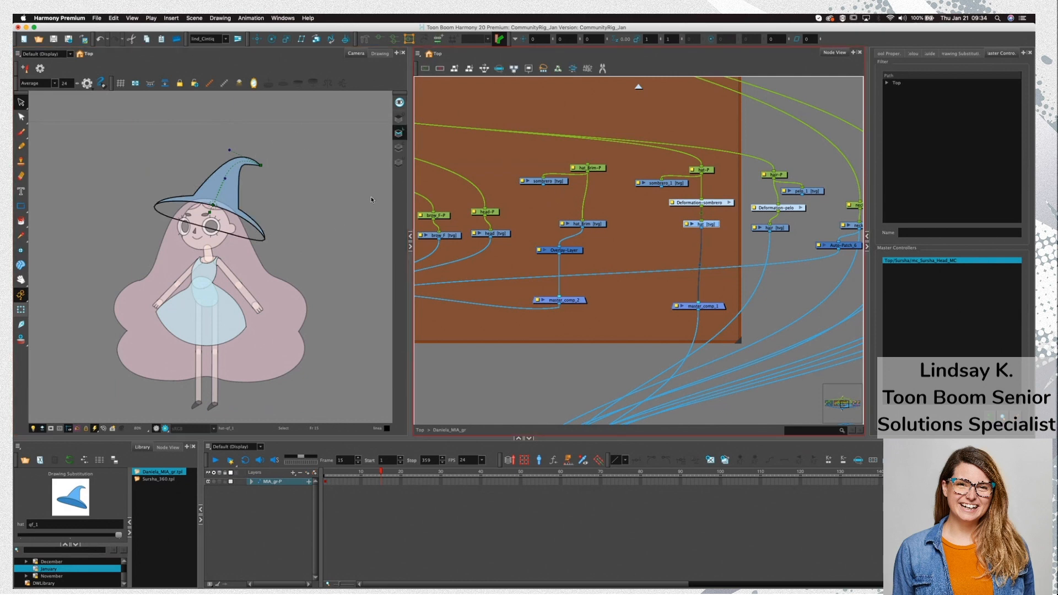
click(398, 119)
click(615, 208)
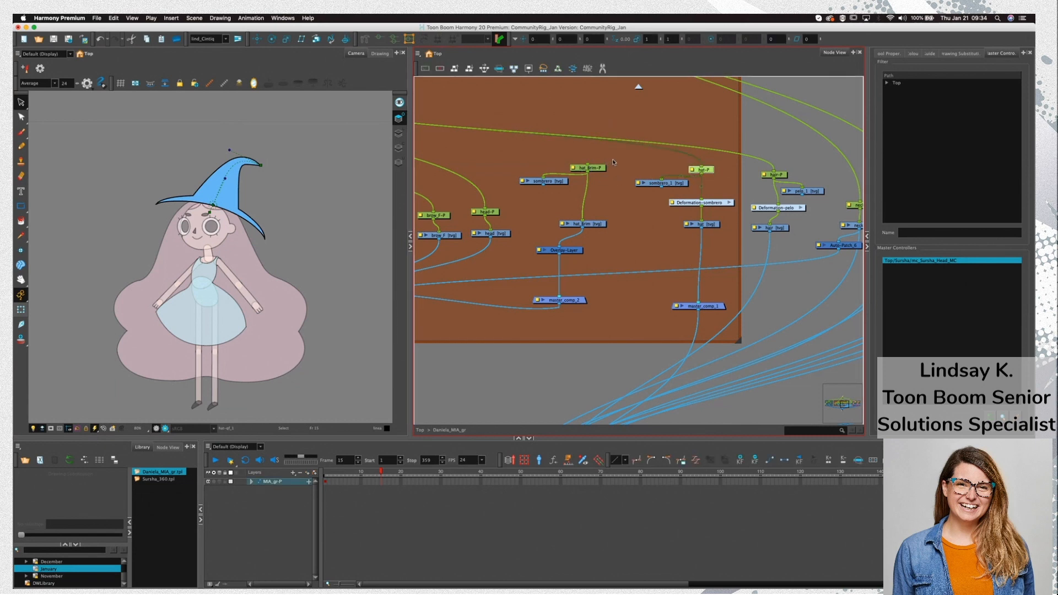
Compare the hat parts controlled by the brim peg and the original hat peg using the Transform tool
click(596, 169)
click(711, 170)
click(573, 168)
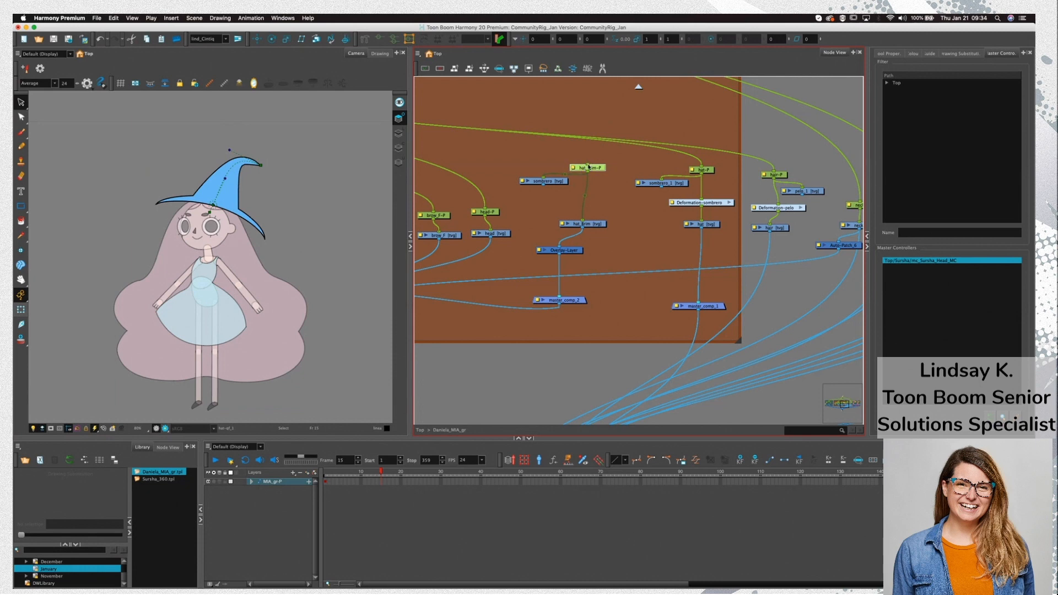
key(shift+t)
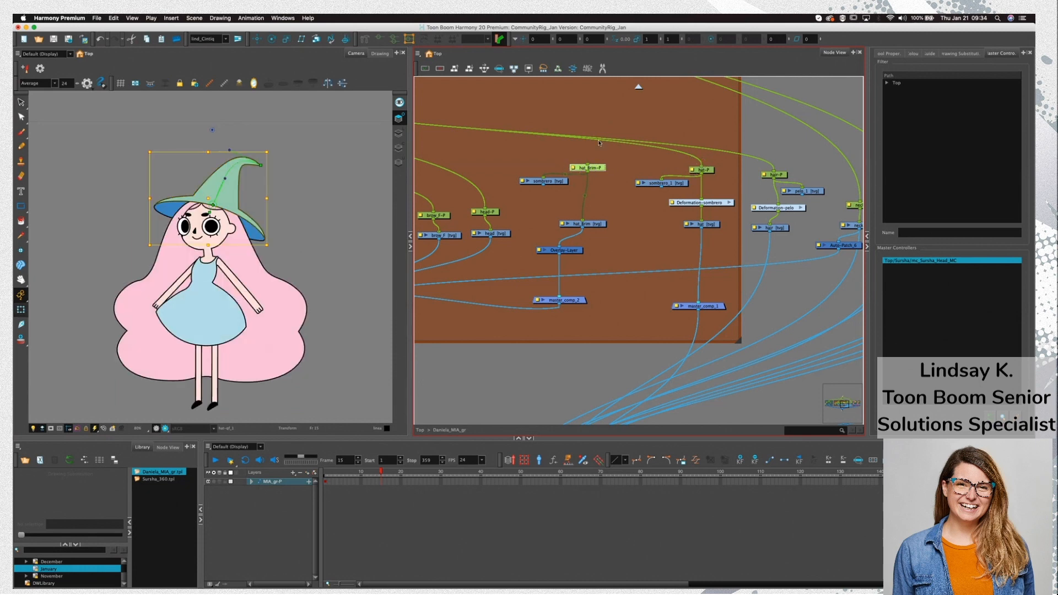
Duplicate the original hat peg and place the copy above and between the two hat pegs
click(711, 172)
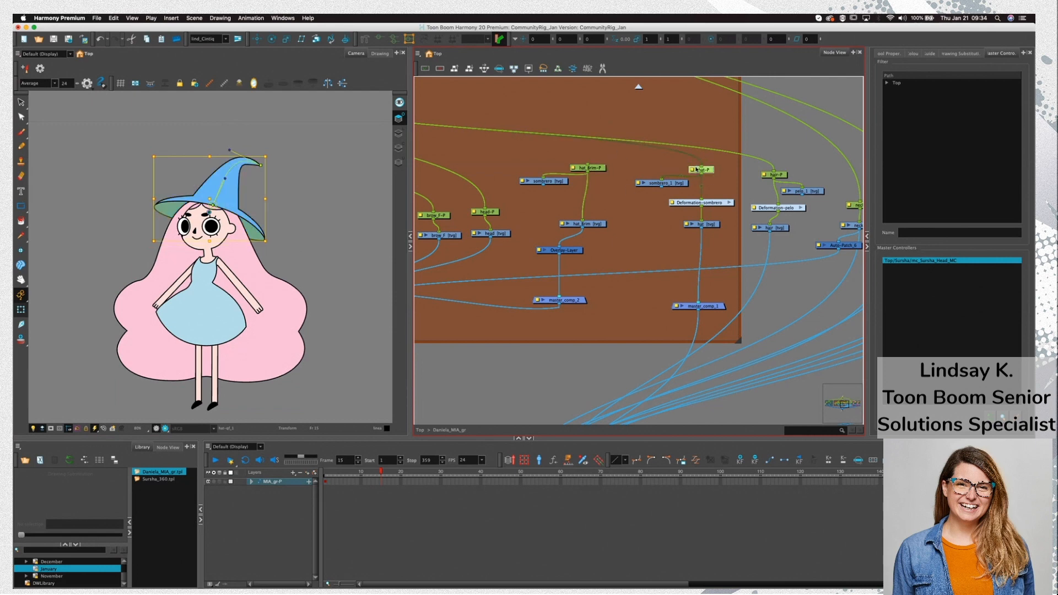
key(super+v)
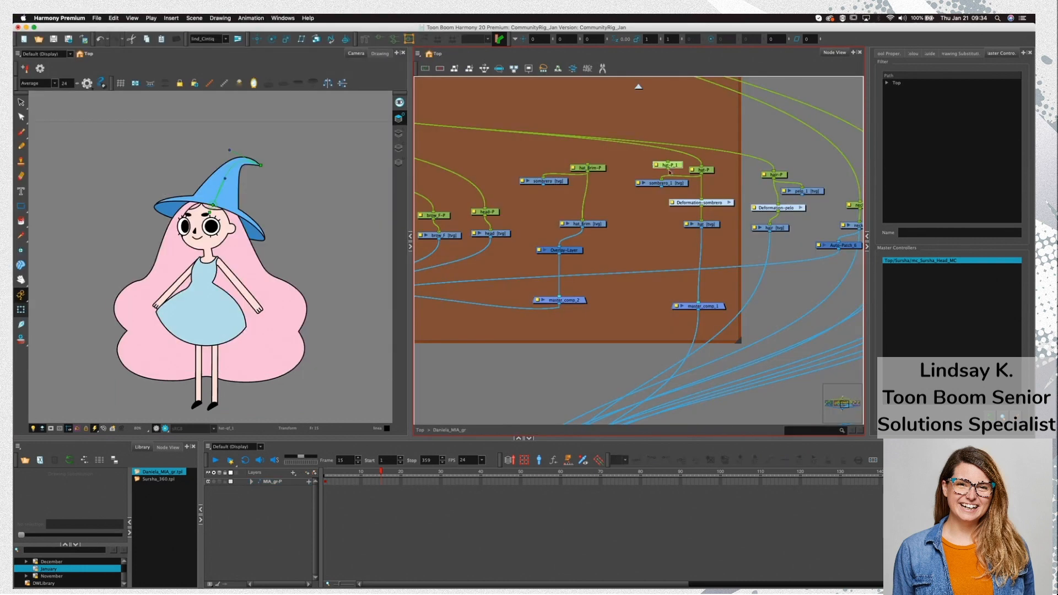
drag(668, 167, 621, 150)
click(677, 184)
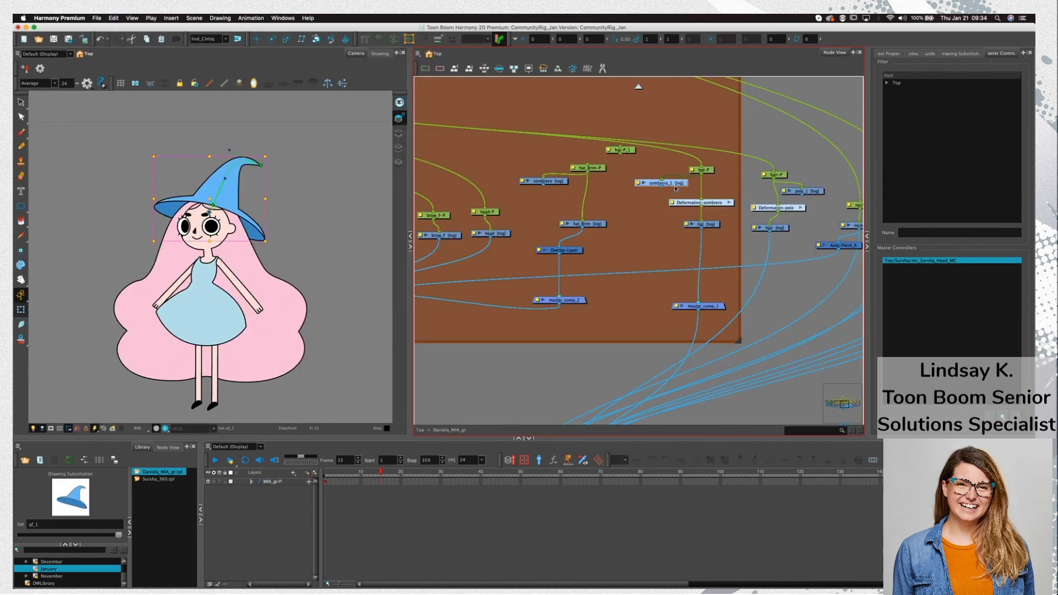
key(super+v)
key(super+z)
Duplicate the original hat's sombrero drawing with Paste Special, using Add/Remove Exposure and Always create drawing files
click(674, 186)
key(super+b)
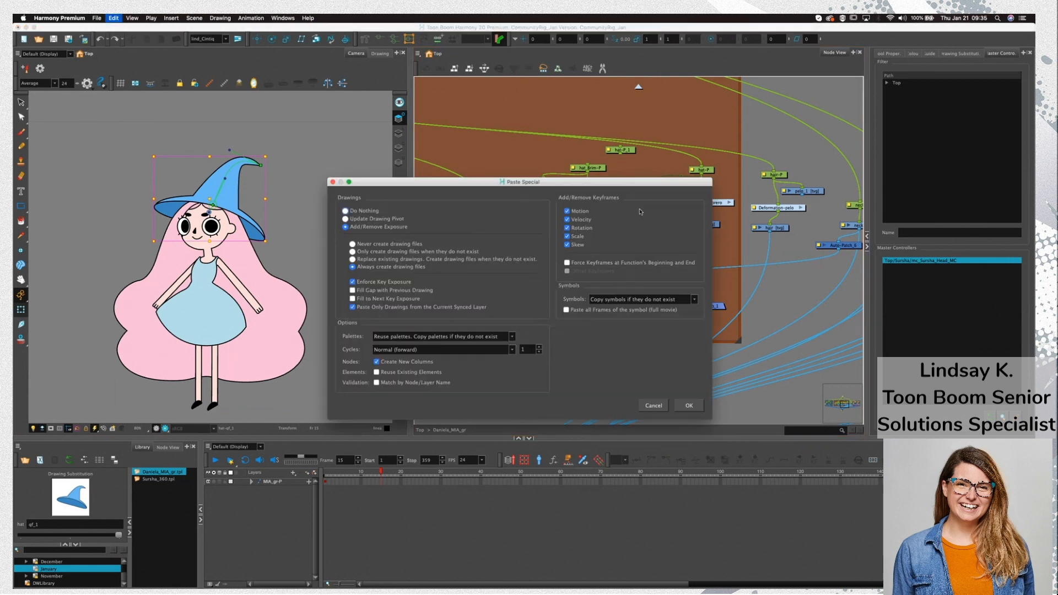
click(689, 405)
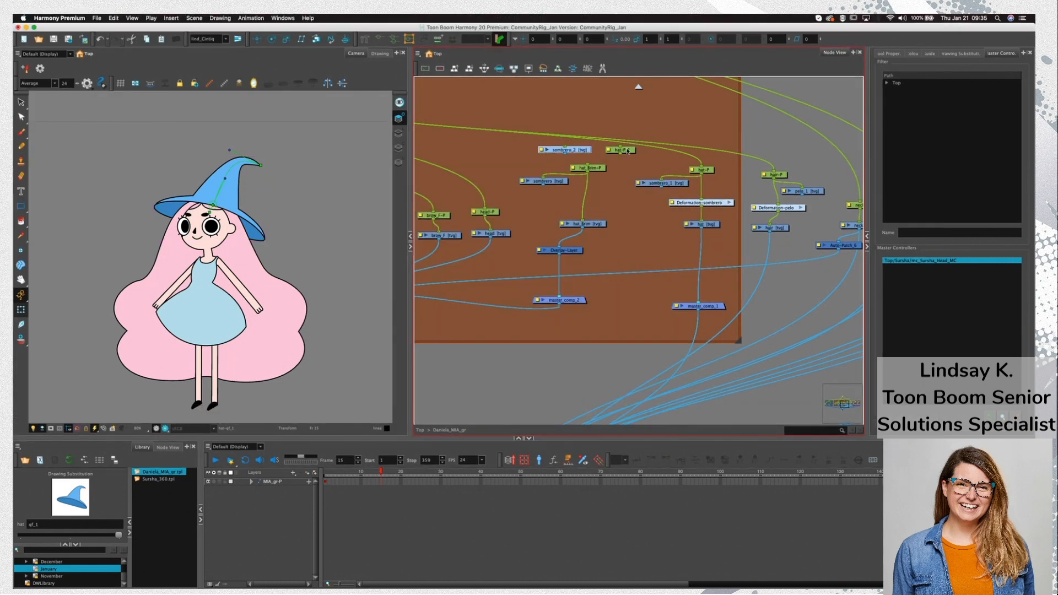
Make the copied peg the parent of both hat pegs, and arrange it above them with the copied sombrero drawing beside it
drag(627, 150, 593, 168)
drag(614, 120, 635, 119)
drag(584, 152, 600, 135)
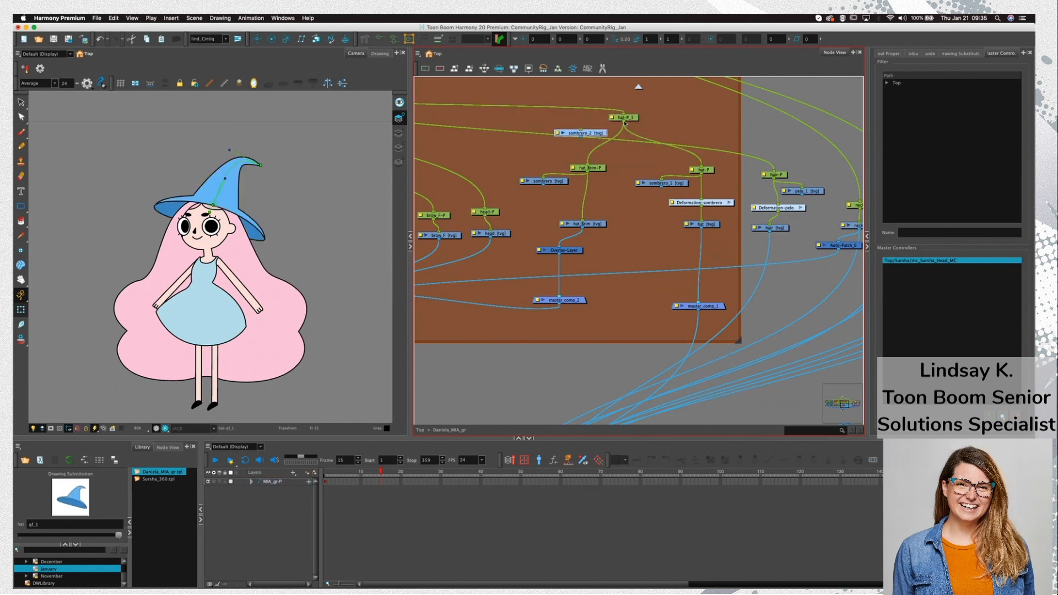
Rename the new parent peg above the two hat pegs as hat_master-P
double_click(610, 116)
click(527, 200)
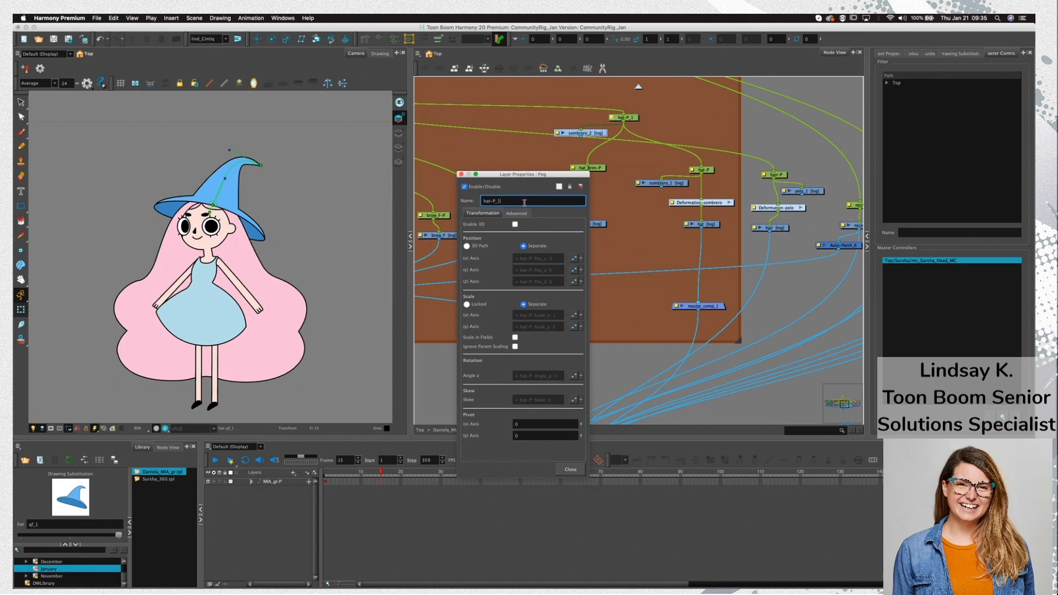
text(_master)
click(461, 174)
Check the parts controlled by the master, brim and hat pegs, and shift the brim's sombrero drawing slightly away from its peg
click(633, 122)
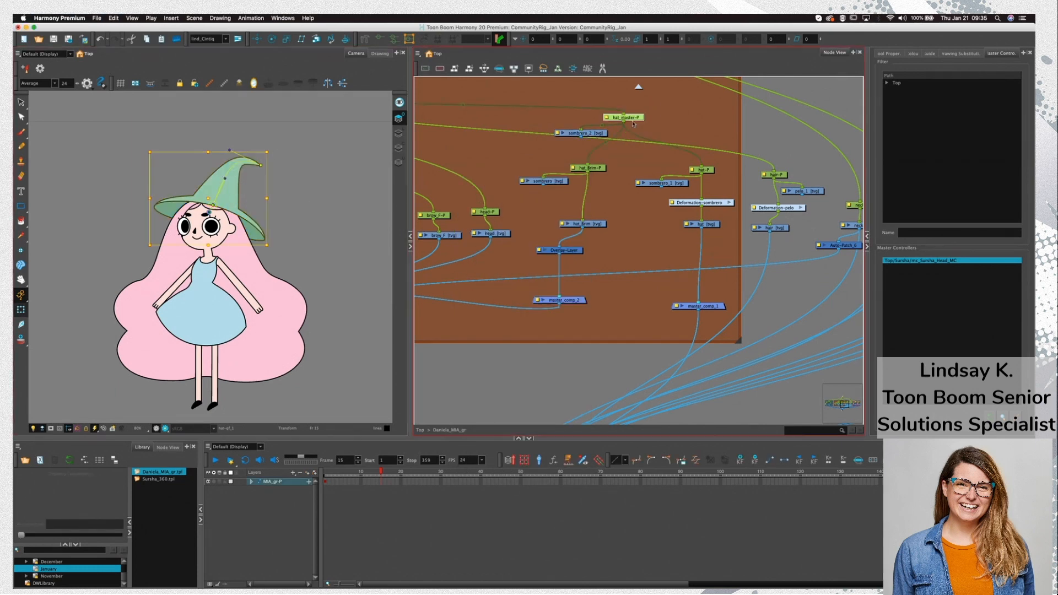
click(213, 191)
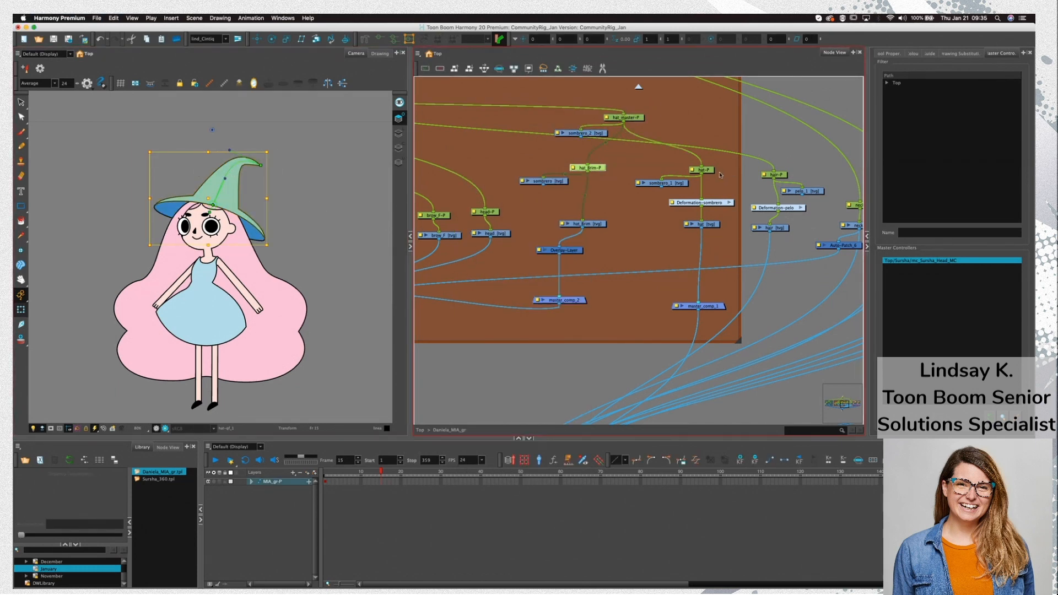
key(b)
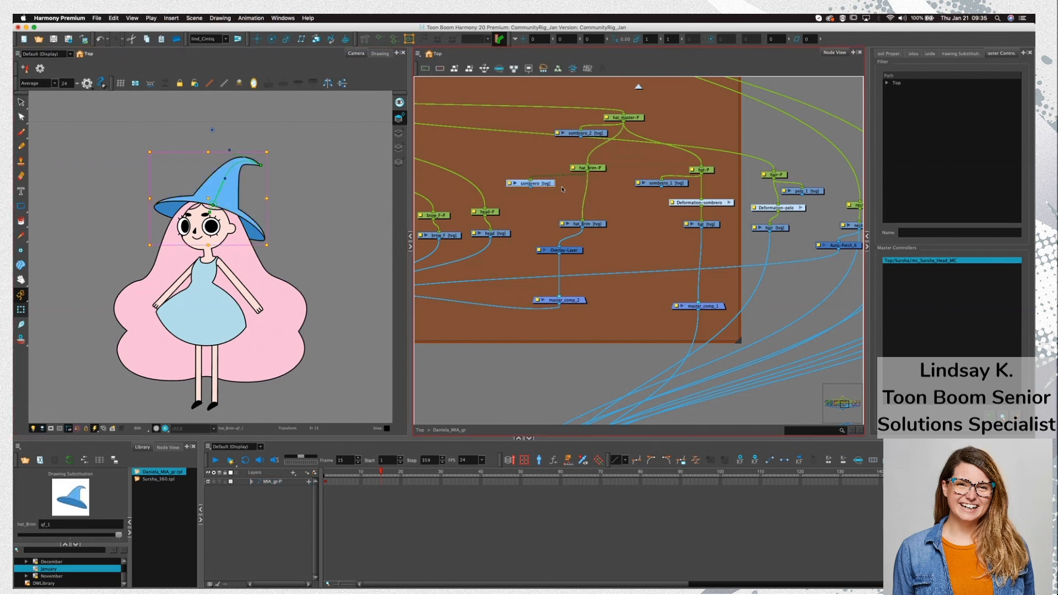
click(717, 171)
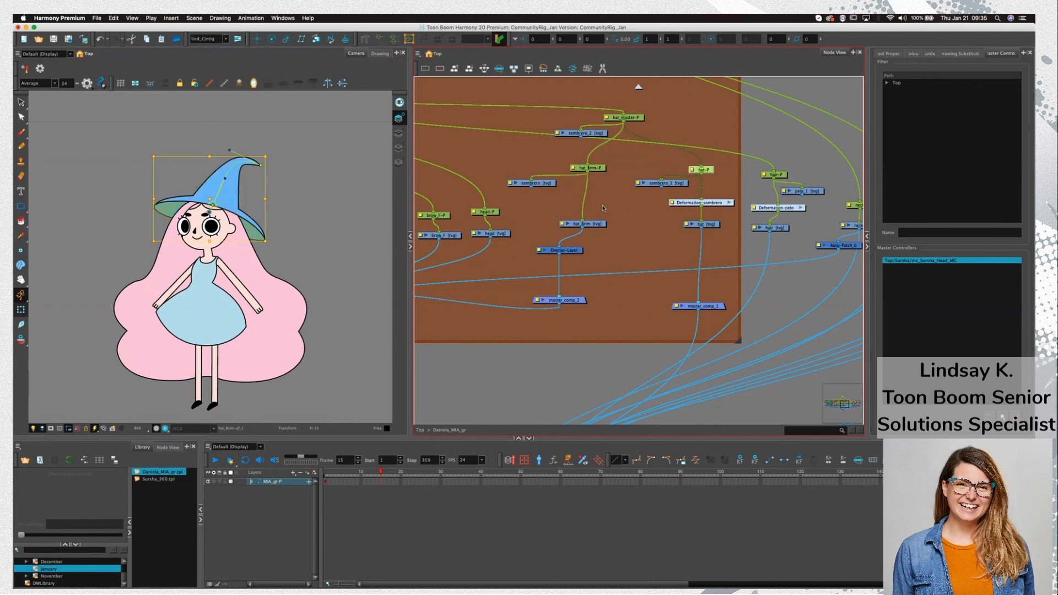
Isolate the line art of the hat_Brim drawing and remove the pointed cone's outline from it
click(211, 191)
click(236, 195)
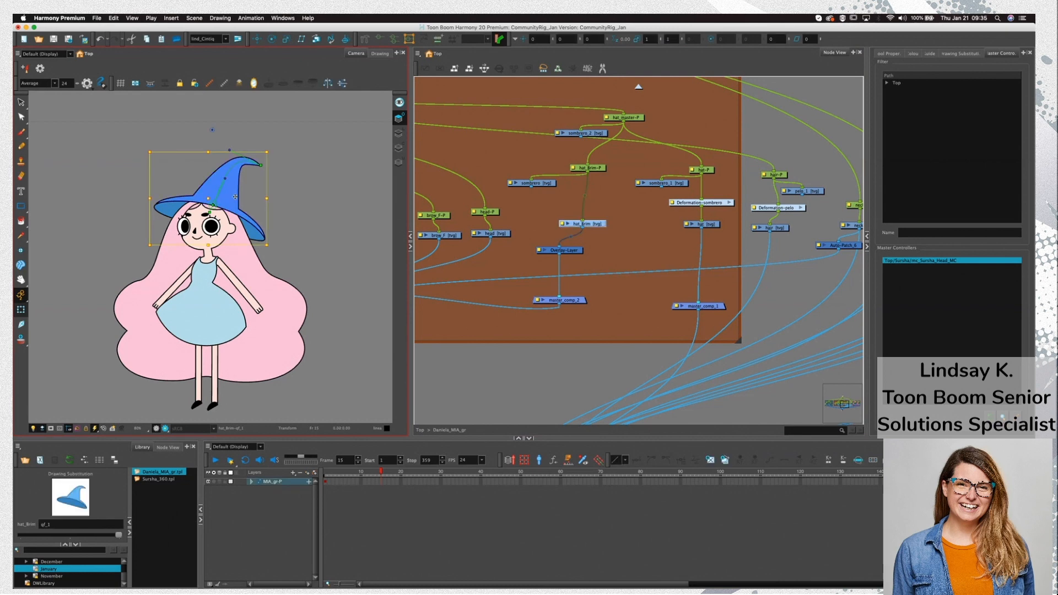
key(alt+s)
drag(597, 228, 592, 228)
click(256, 172)
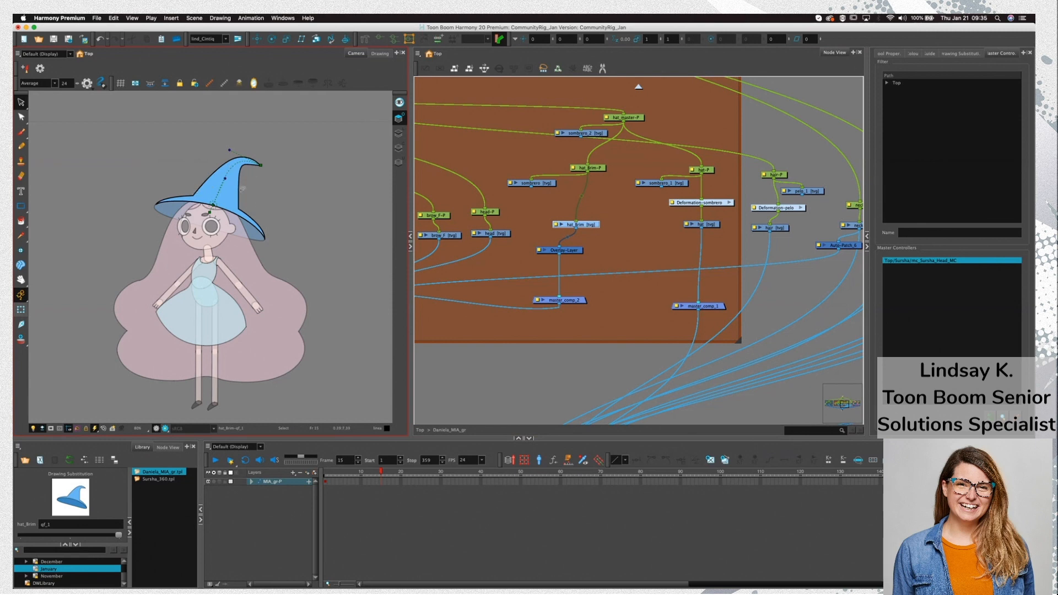
click(399, 103)
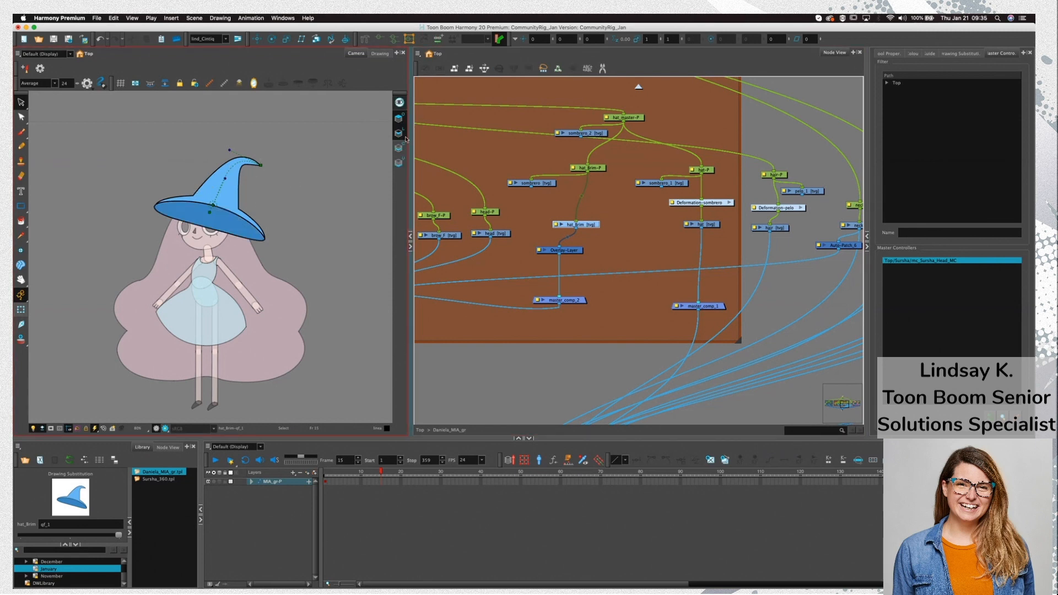
click(400, 103)
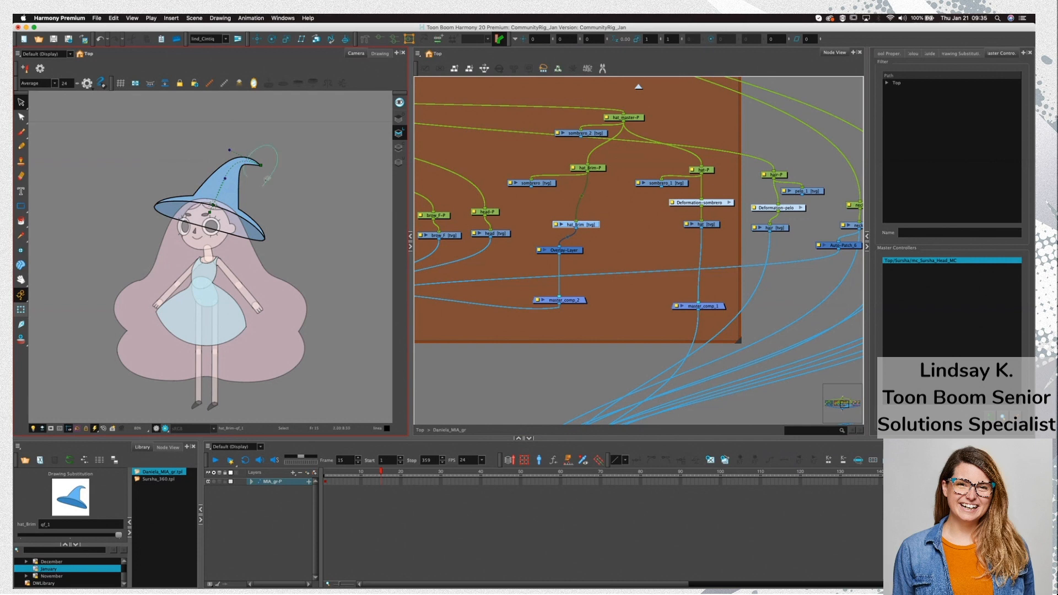
click(249, 174)
key(alt+q)
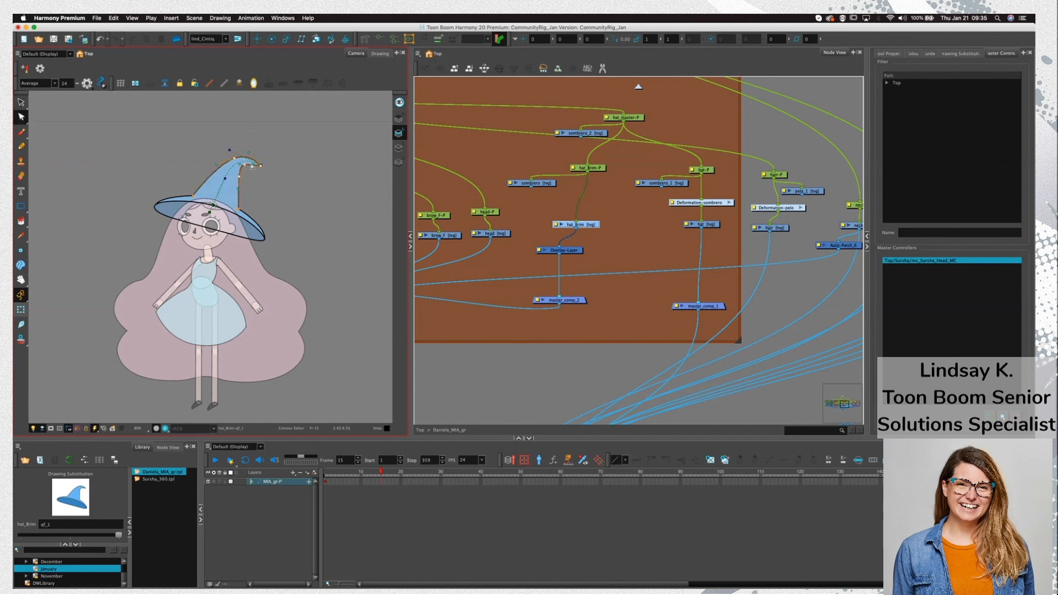
Extend the brim's upper edge line across the cone's base with the Contour Editor, with snapping on, joining it to the opposite edge line
scroll(217, 191, up, 5)
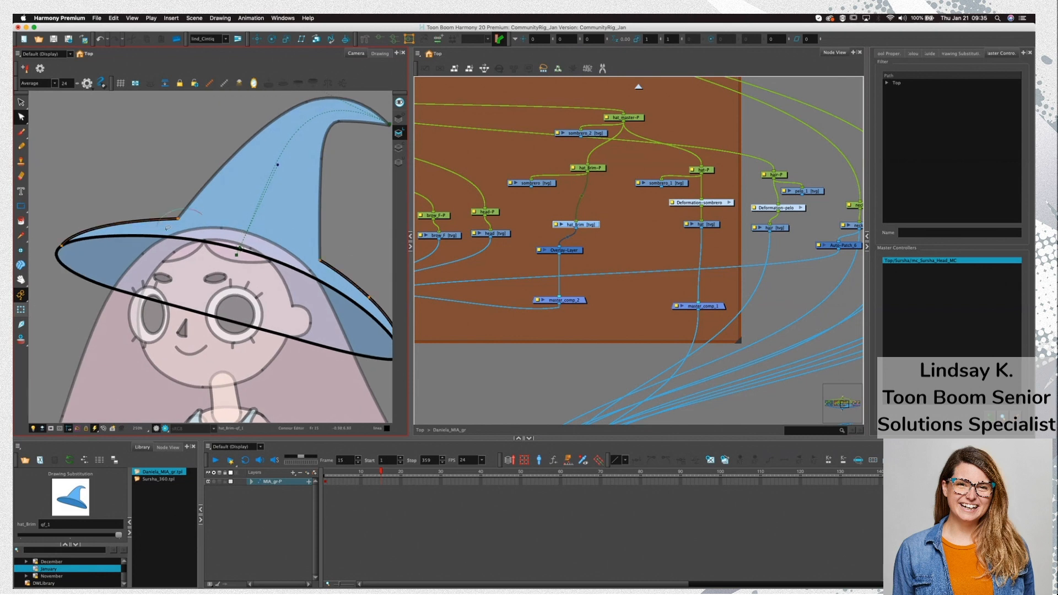
click(178, 220)
super+click(168, 220)
drag(178, 219, 249, 227)
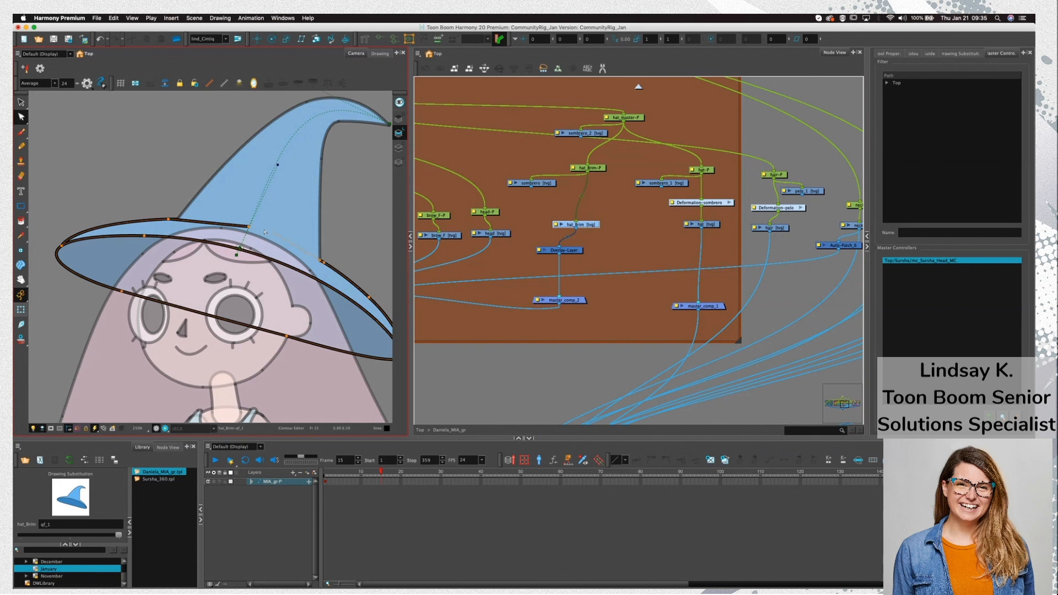
click(889, 54)
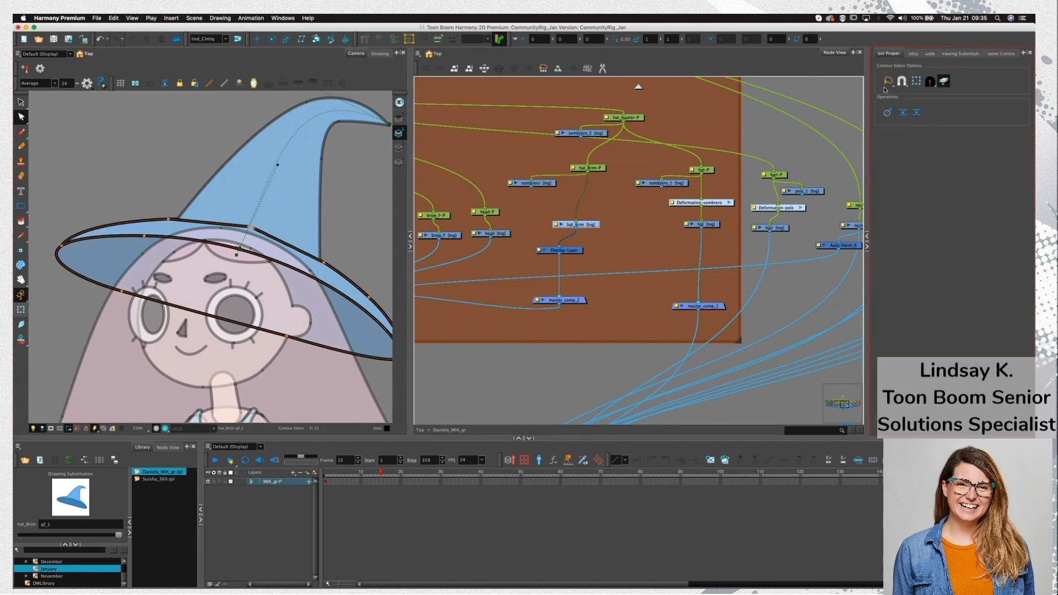
click(904, 82)
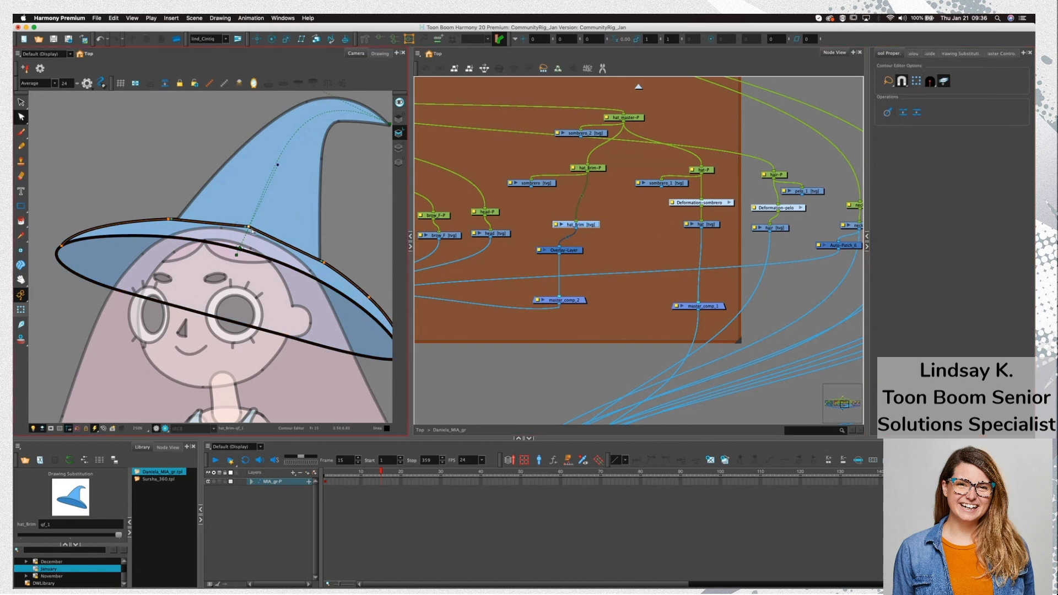
scroll(254, 229, up, 3)
scroll(239, 224, up, 1)
mouse_move(237, 223)
mouse_down()
mouse_move(221, 209)
mouse_move(283, 230)
mouse_up()
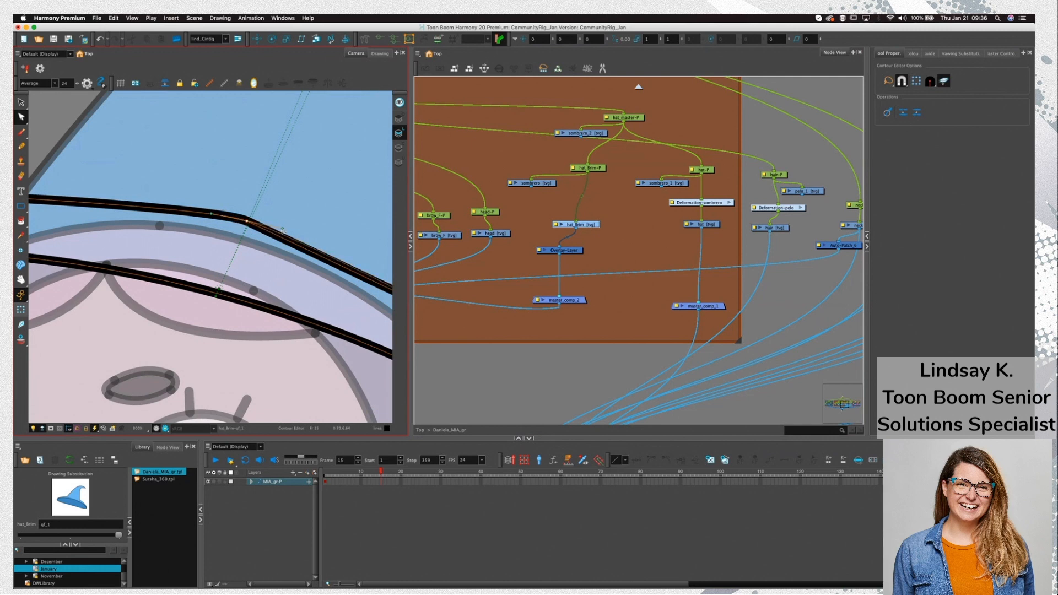
Smooth the joined upper edge of the brim into one continuous curve by adjusting its contour points and handles
scroll(284, 231, down, 2)
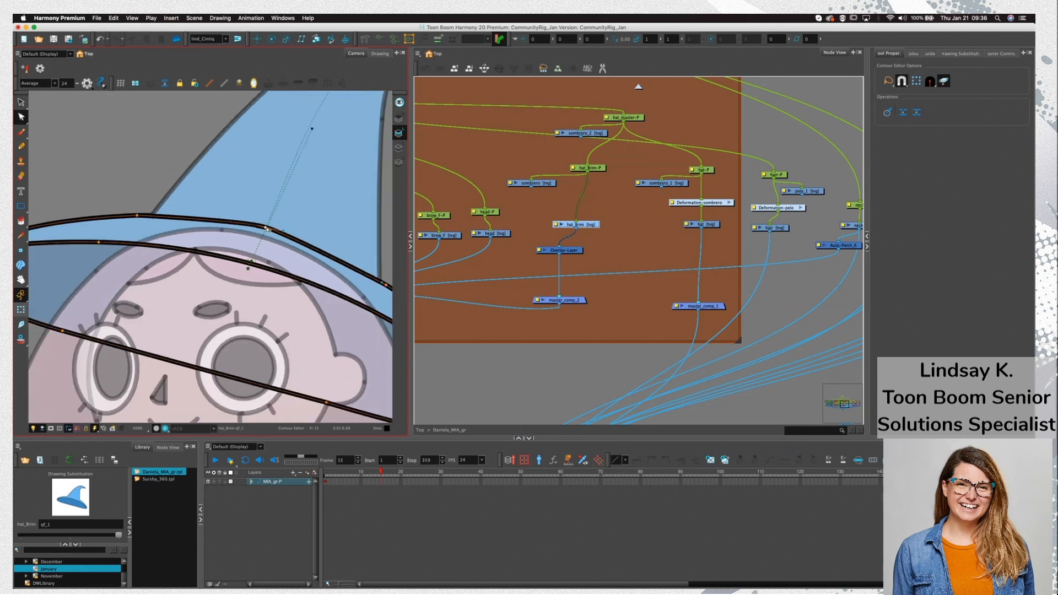
click(271, 219)
click(265, 228)
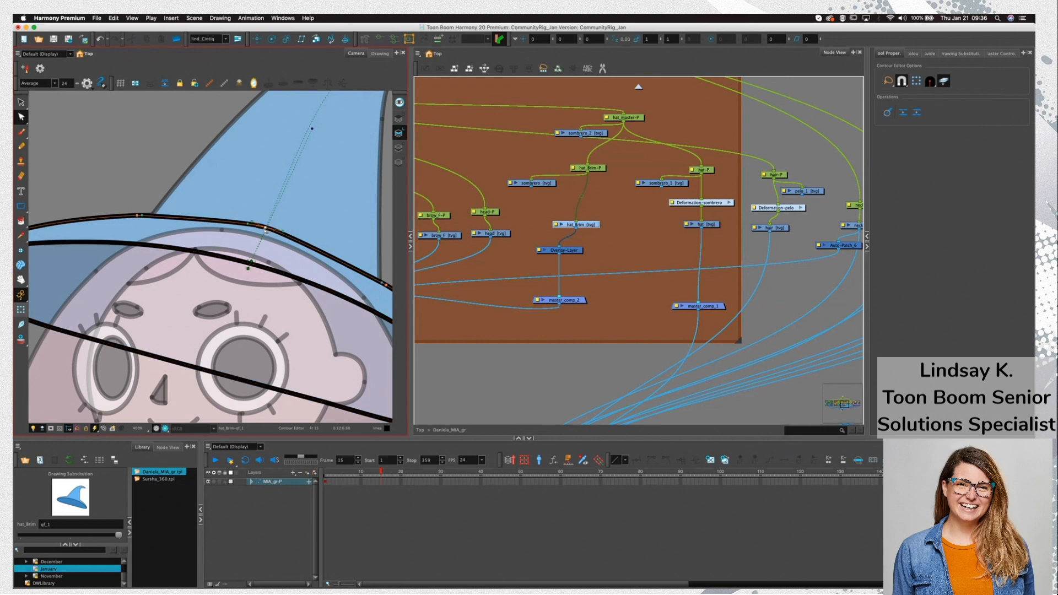
drag(265, 229, 261, 223)
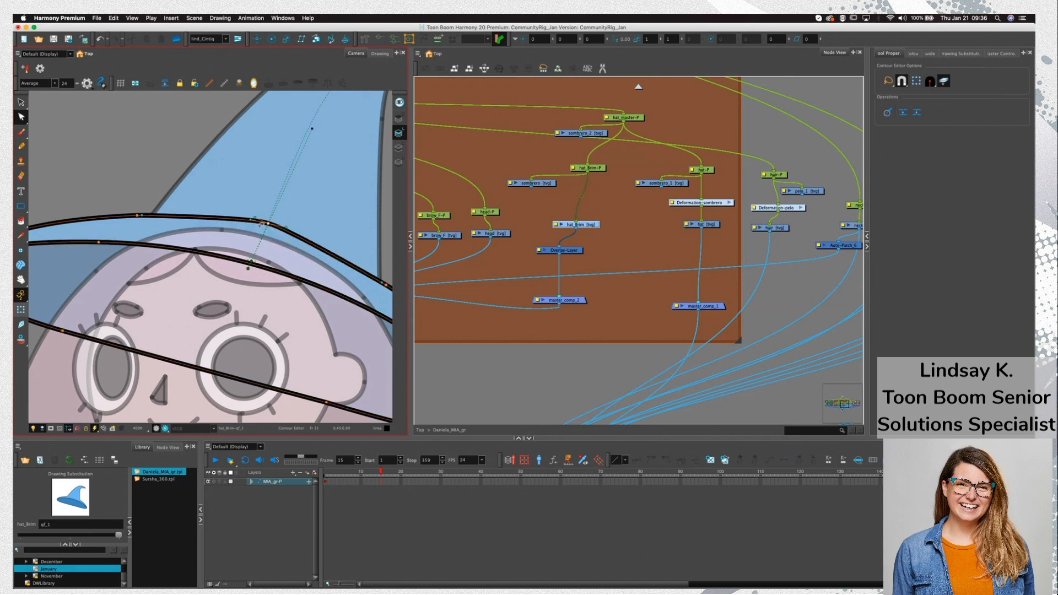
click(264, 222)
click(267, 224)
drag(269, 224, 232, 218)
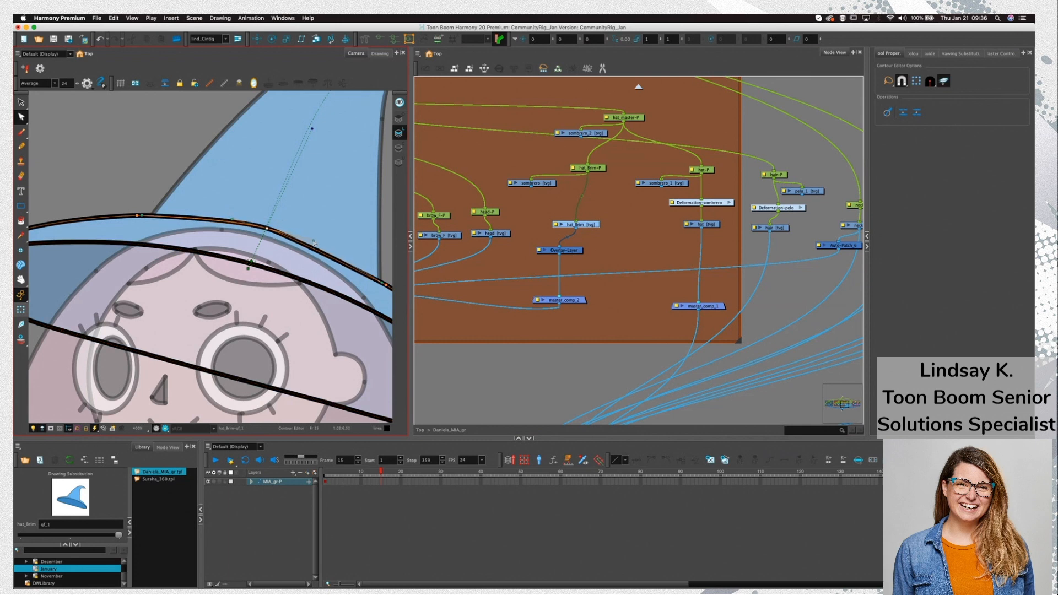
click(304, 219)
Clear the duplicate hat artwork from the overlay art of the hat_Brim drawing
scroll(325, 255, down, 4)
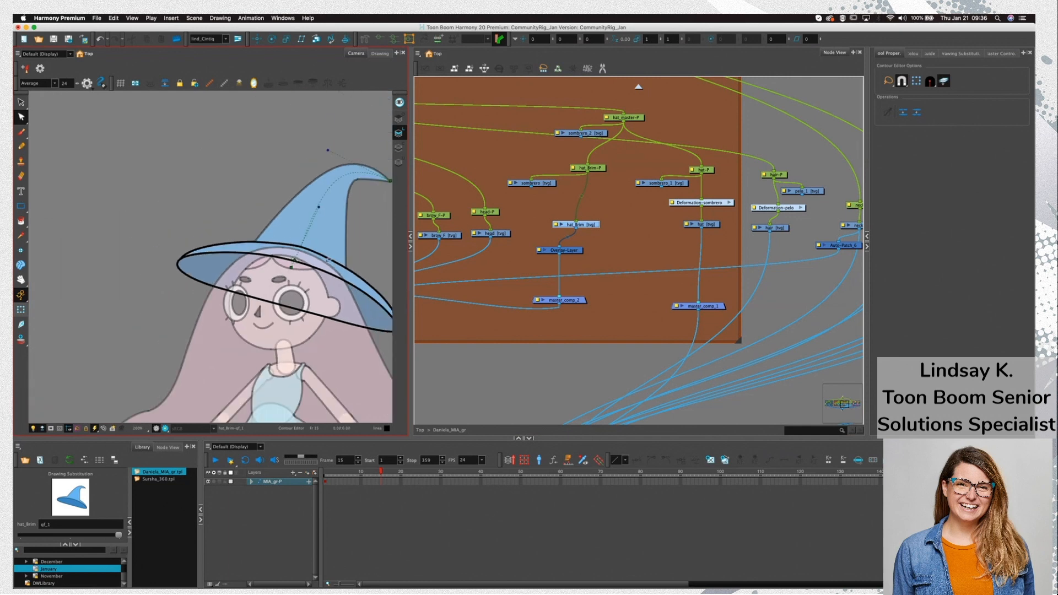
drag(350, 266, 287, 252)
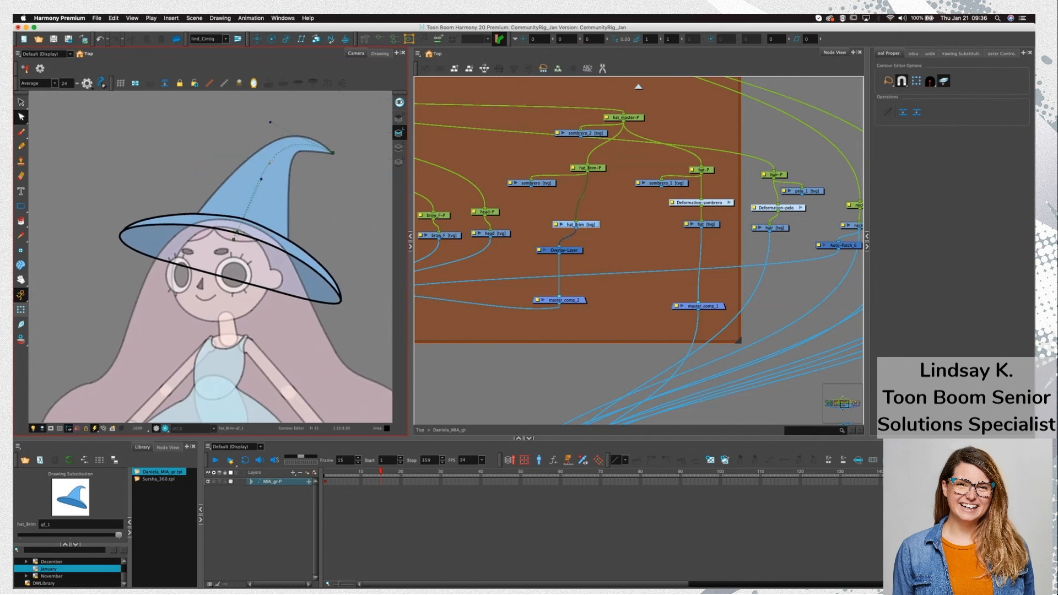
click(399, 119)
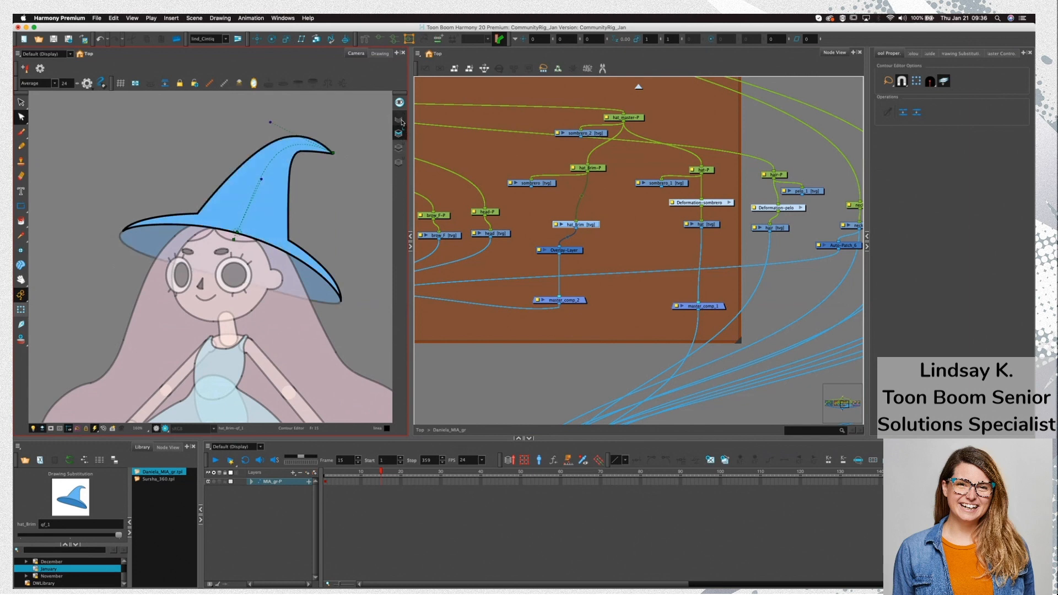
click(572, 254)
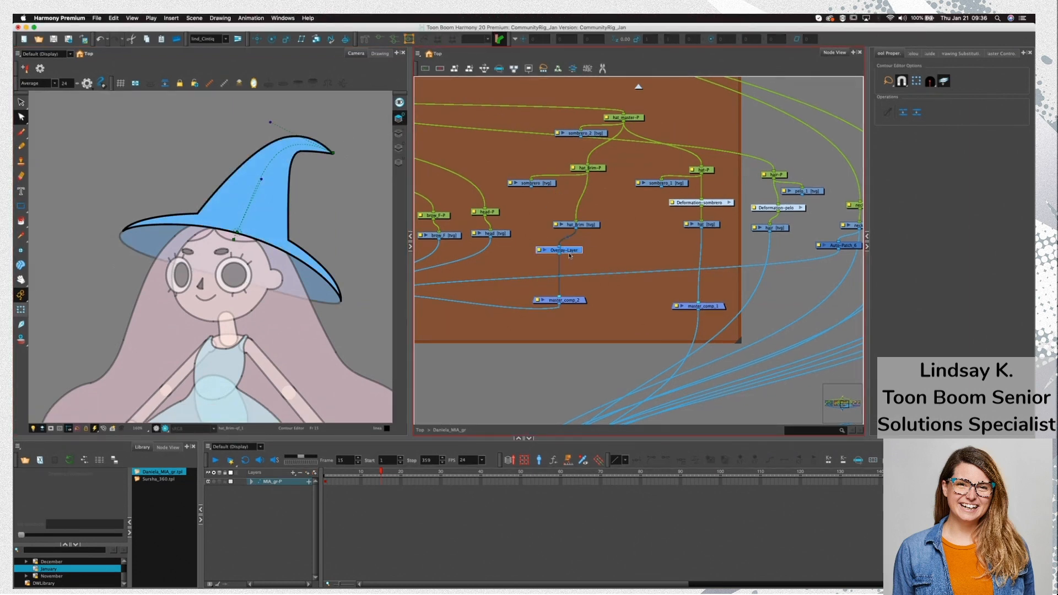
click(366, 229)
key(alt+s)
mouse_move(364, 213)
mouse_down()
mouse_move(87, 219)
mouse_move(210, 139)
mouse_up()
click(289, 215)
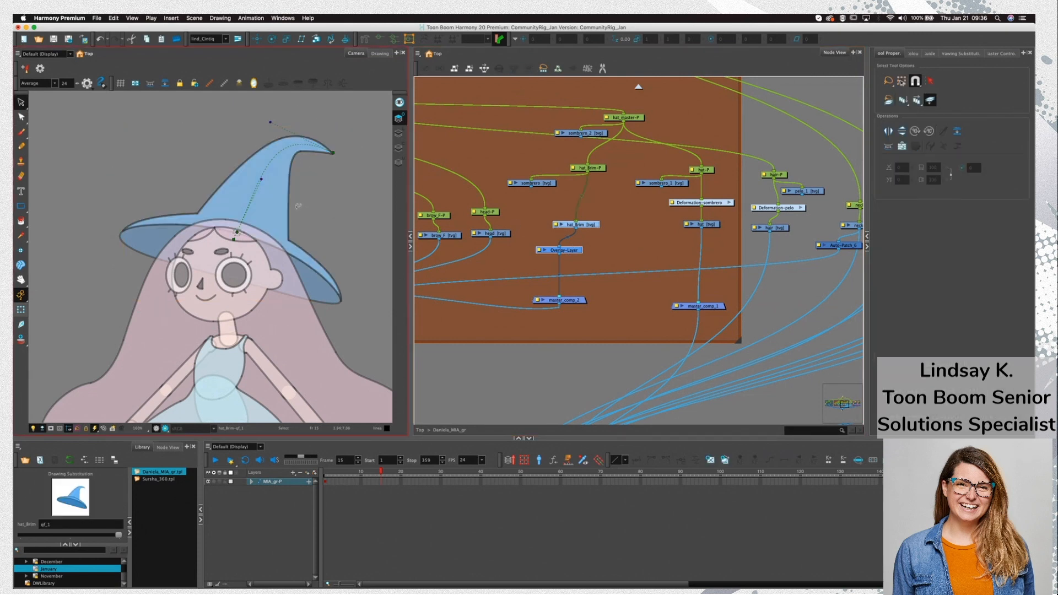
key(shift+t)
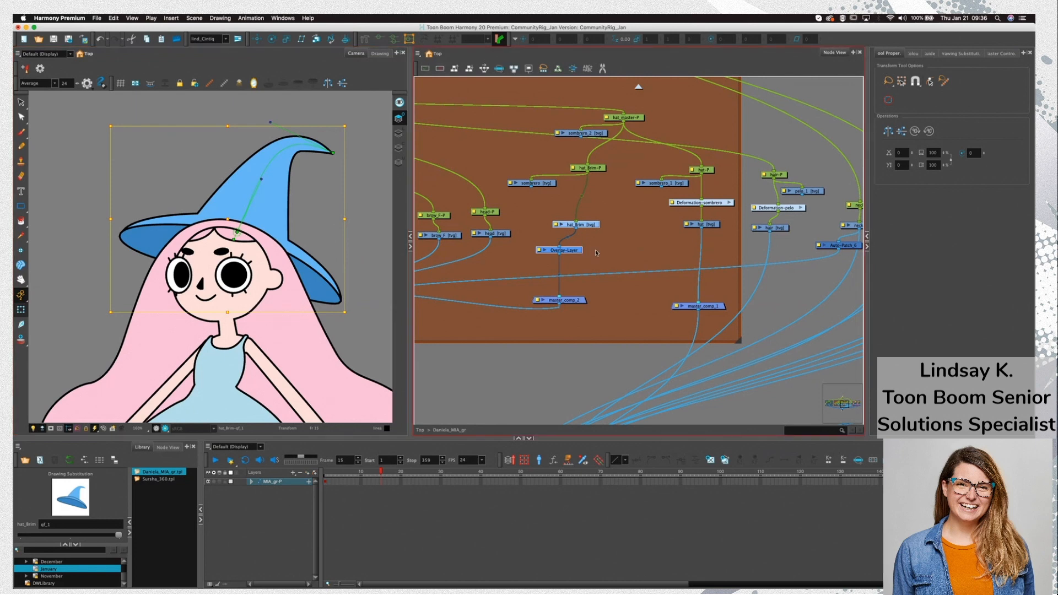
Delete the Overlay-Layer node between the hat_Brim drawing and its composite
click(576, 250)
click(584, 225)
click(573, 252)
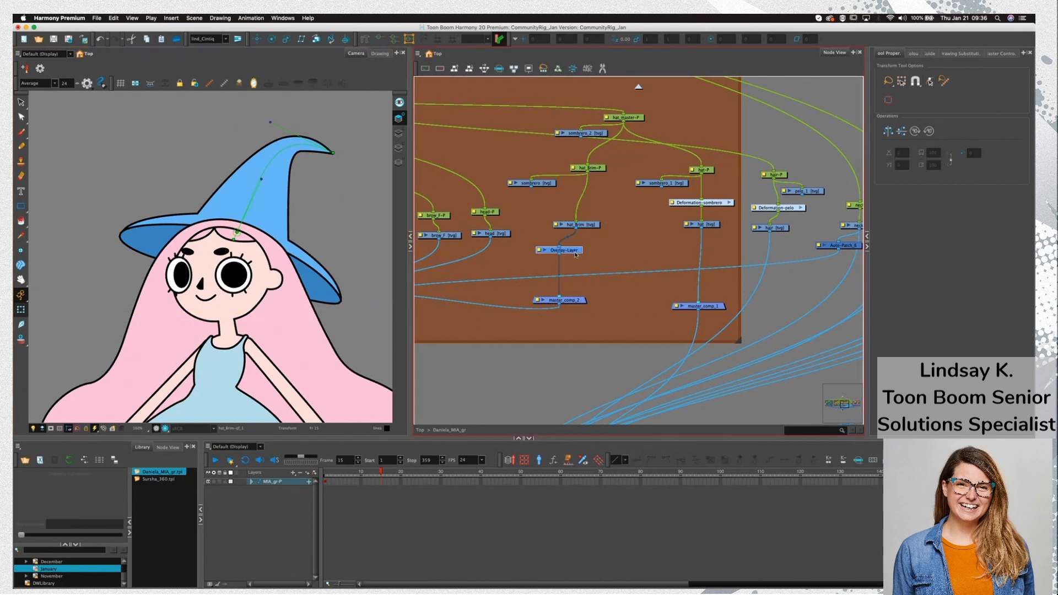
key(Delete)
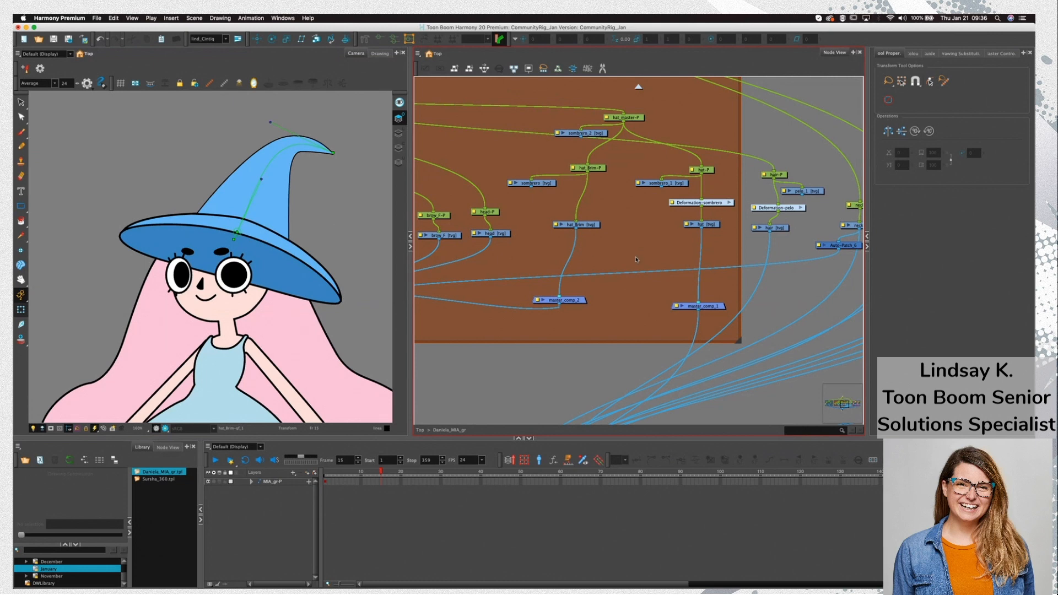
Copy the brim's outlines from the hat_Brim line art and paste them into its colour art
drag(621, 252, 607, 222)
click(576, 195)
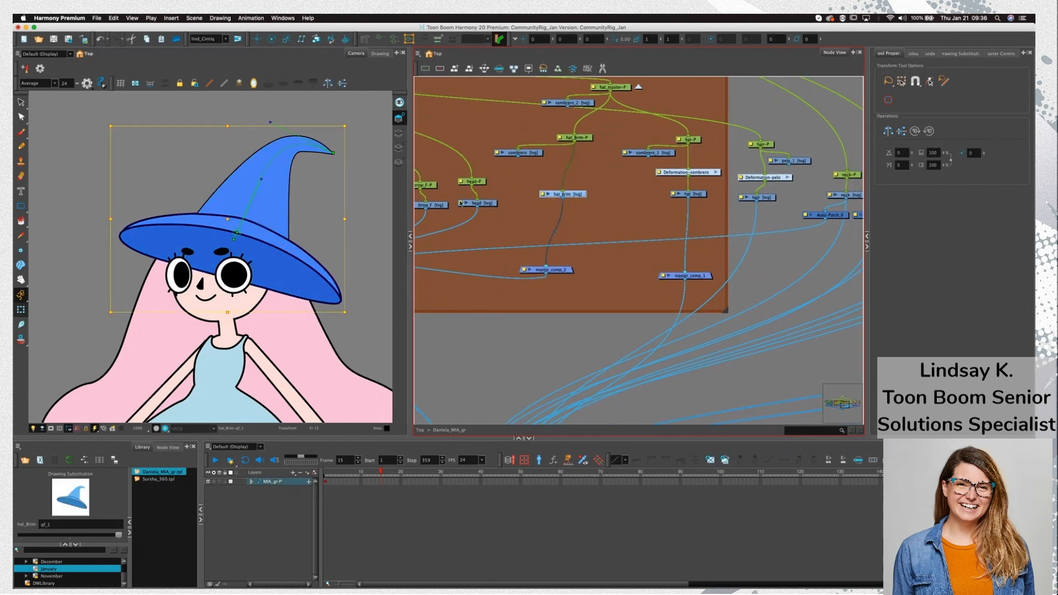
key(alt+s)
click(399, 132)
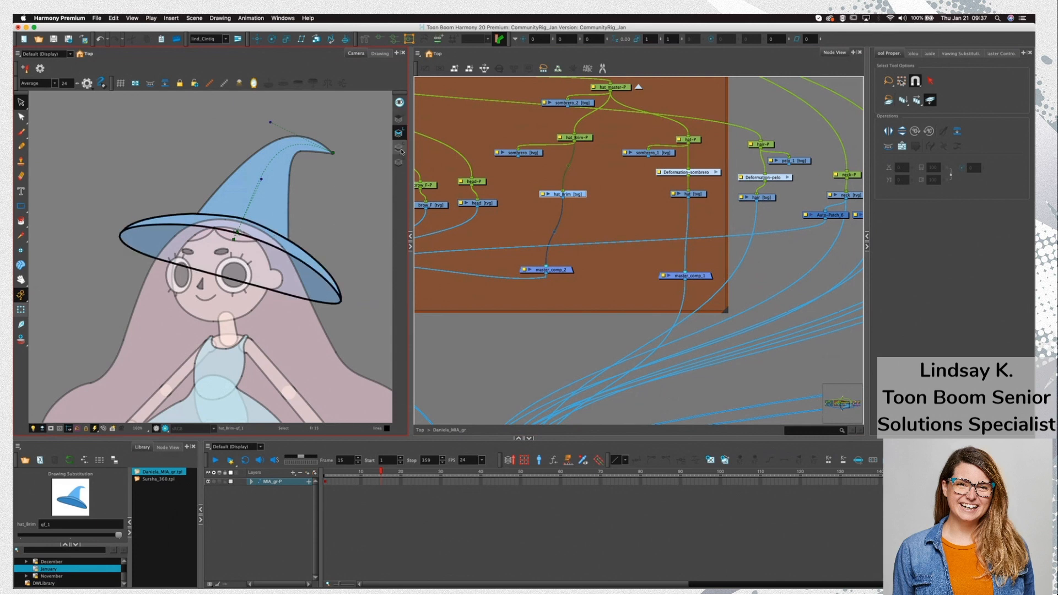
mouse_move(321, 215)
mouse_down()
mouse_move(334, 286)
mouse_move(336, 276)
mouse_up()
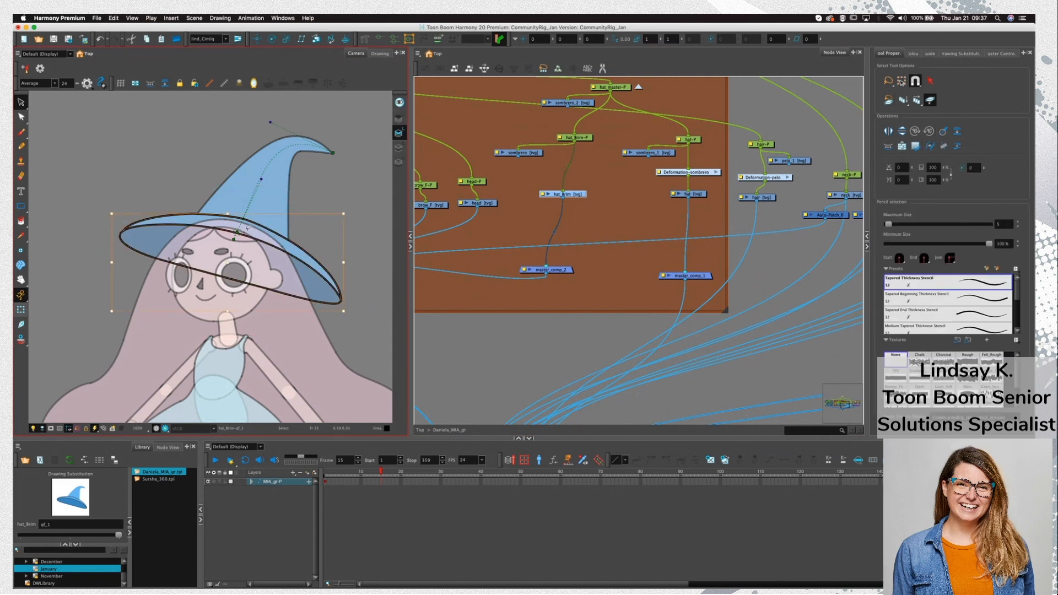
click(398, 148)
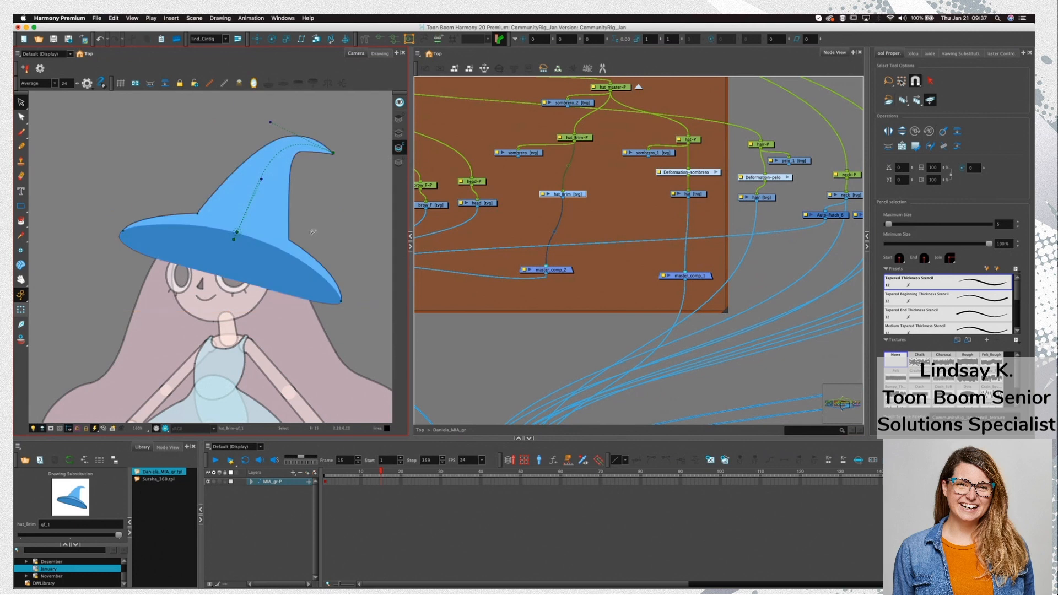
key(super+v)
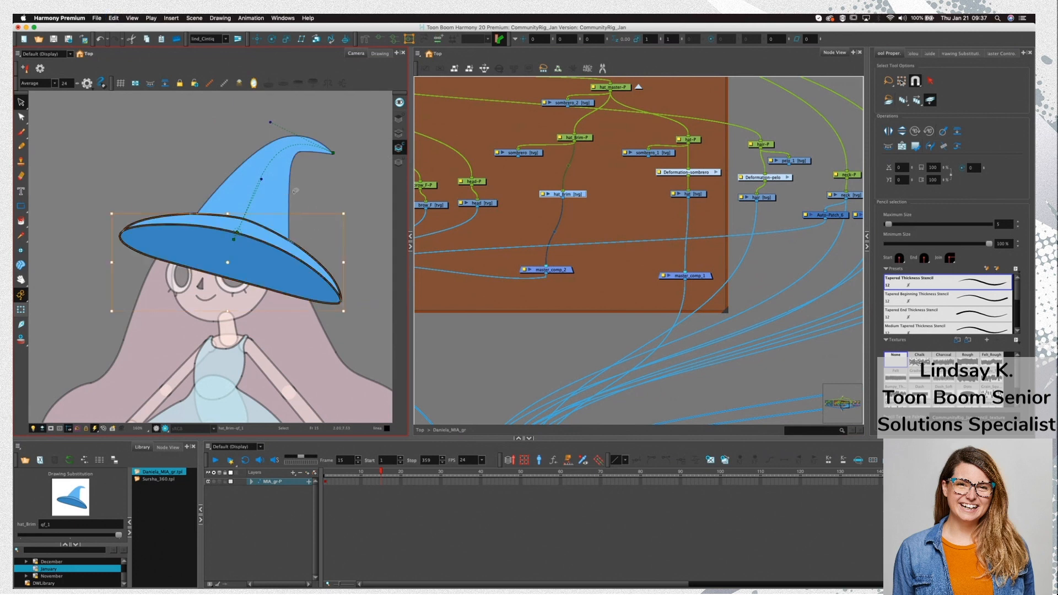
Delete the cone's fill from the brim's colour art and check the drawing's other art layers
click(274, 192)
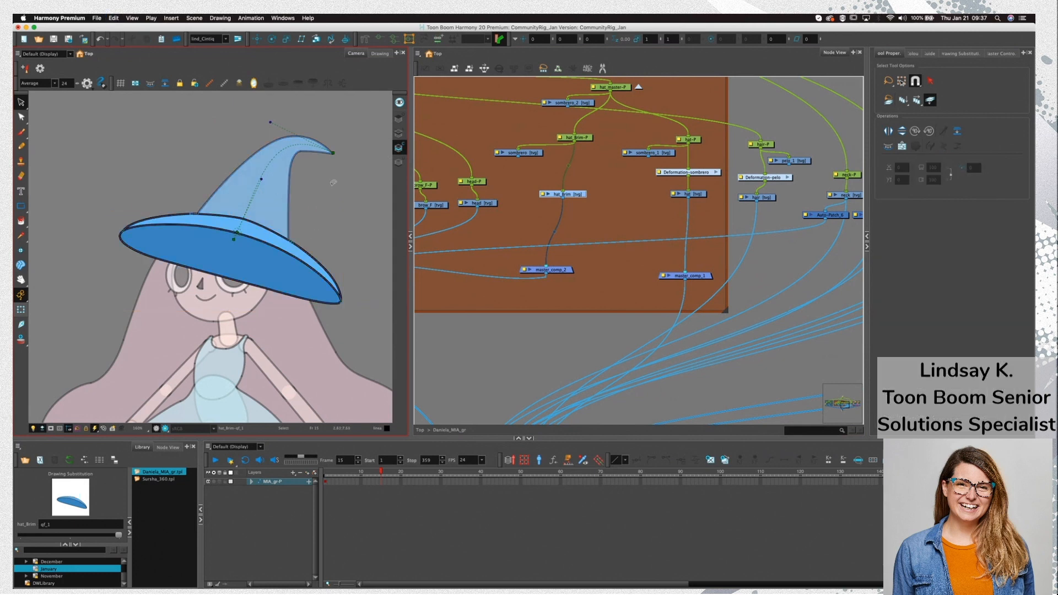
click(399, 162)
click(399, 148)
click(399, 134)
click(402, 121)
click(400, 134)
click(399, 147)
Disable the separate hat drawing node, delete the leftover cone strokes from the brim's colour art, and check the brim's art layers
click(697, 194)
key(d)
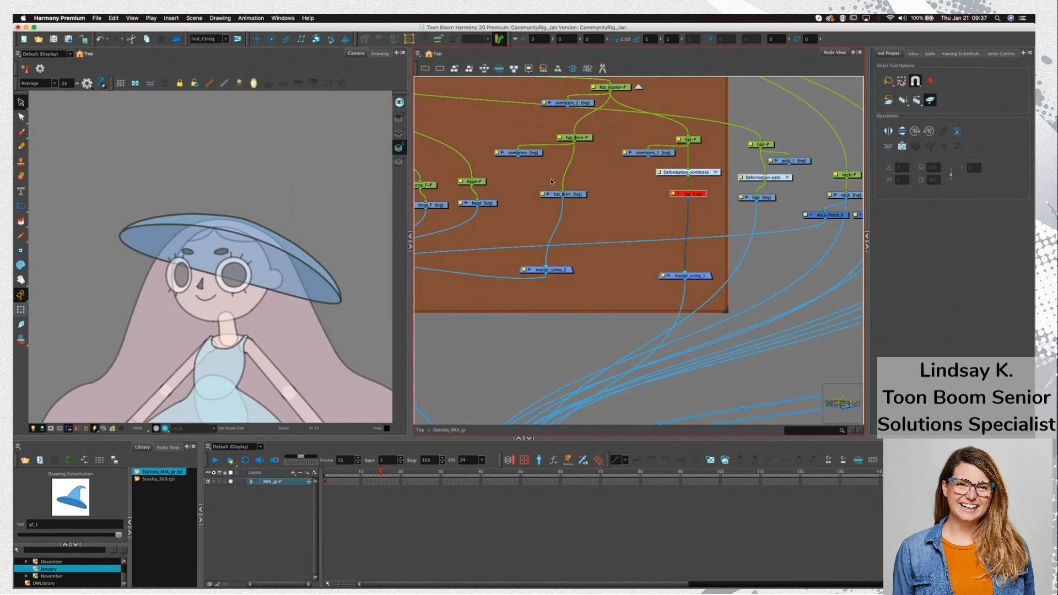
click(573, 195)
drag(318, 167, 324, 180)
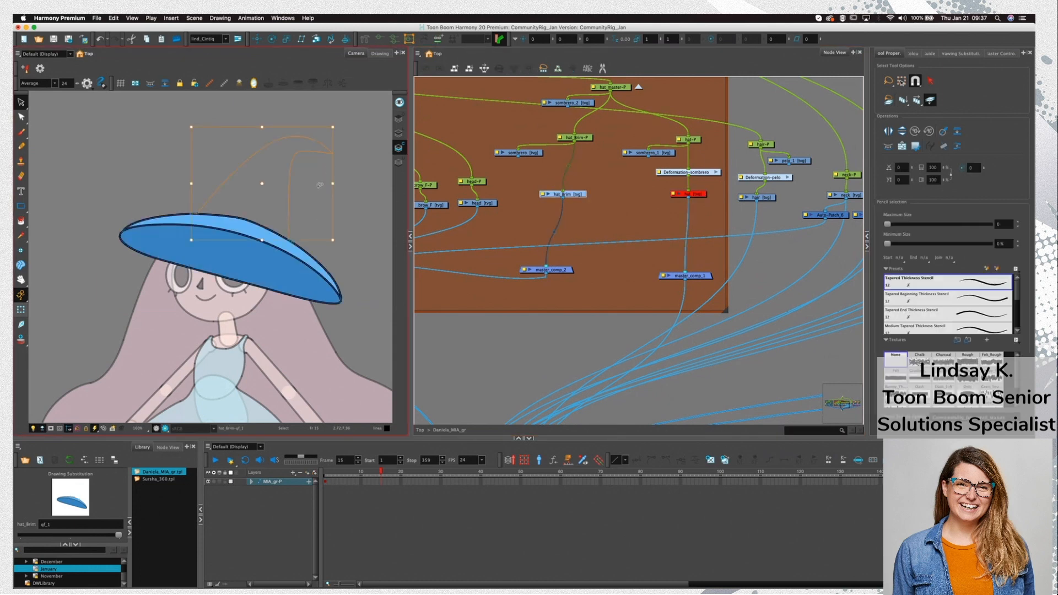
key(Delete)
click(399, 136)
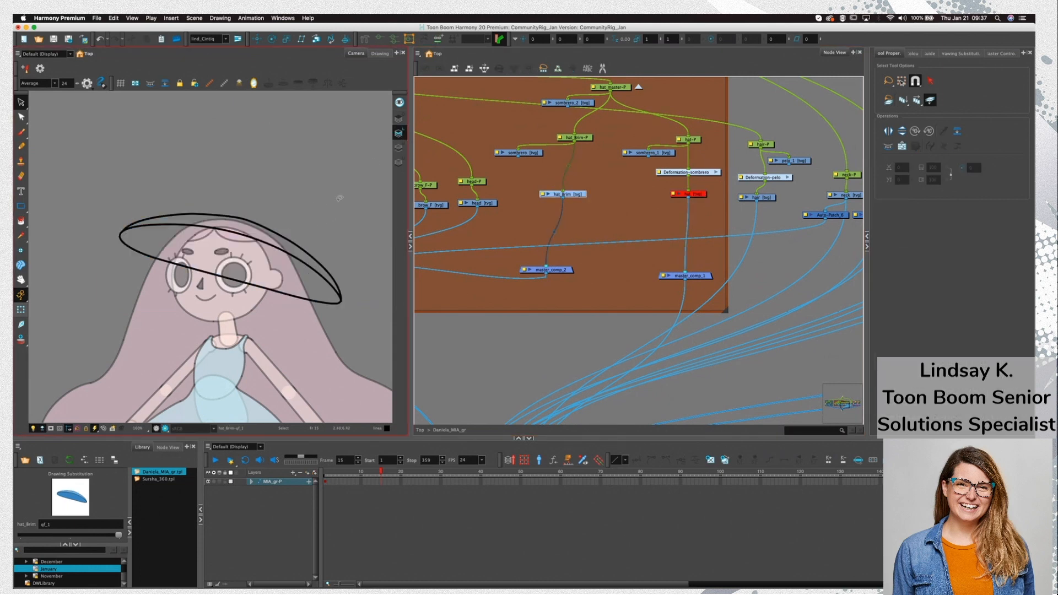
click(398, 120)
click(401, 135)
click(398, 148)
Try deleting the selected brim artwork from the colour art, and undo the deletion
click(299, 247)
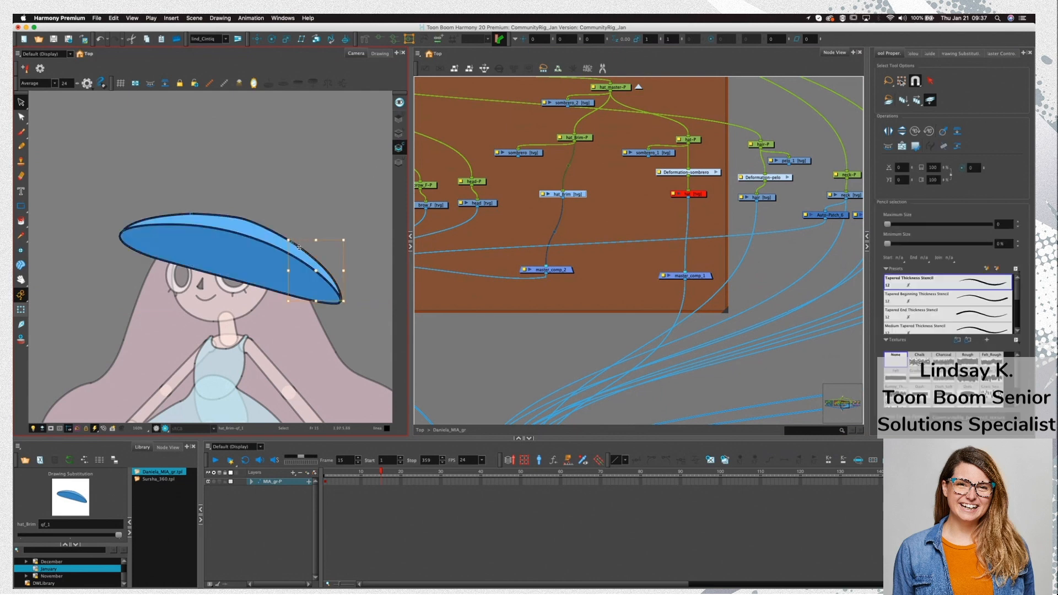
click(255, 244)
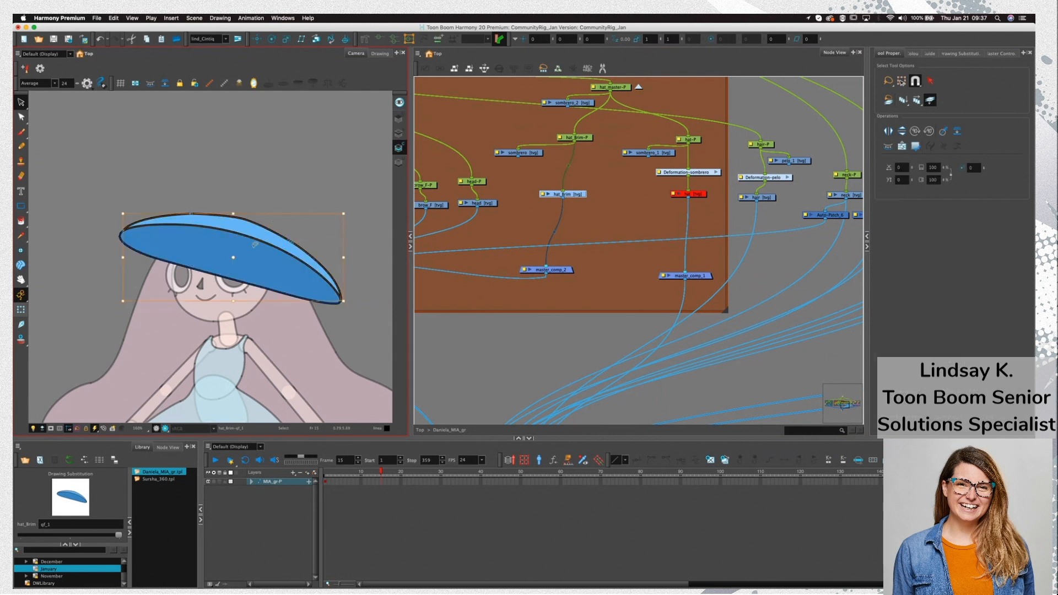
click(254, 251)
key(Delete)
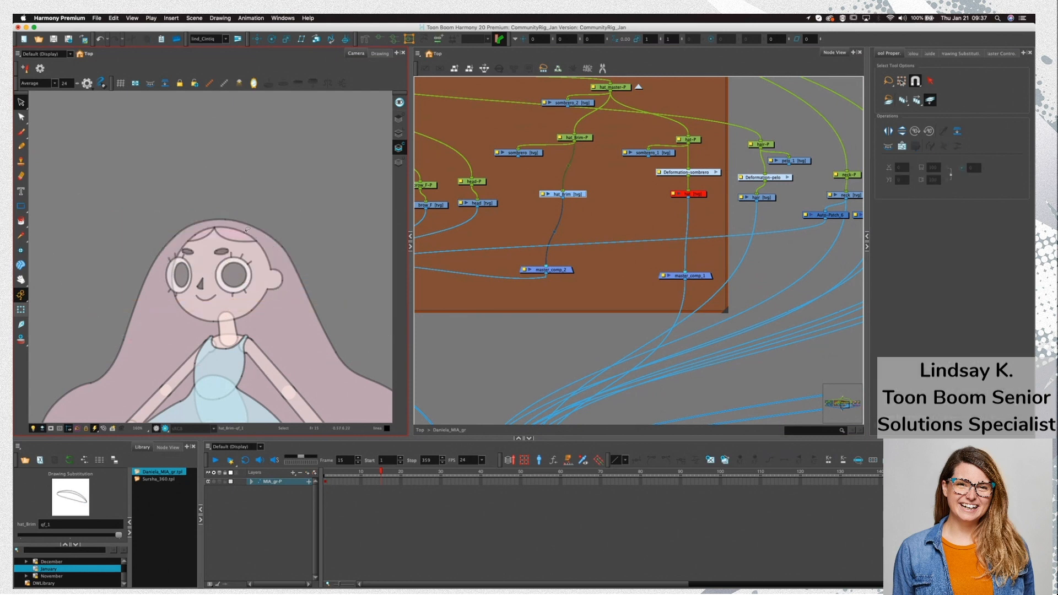
key(ctrl+z)
key(shift+t)
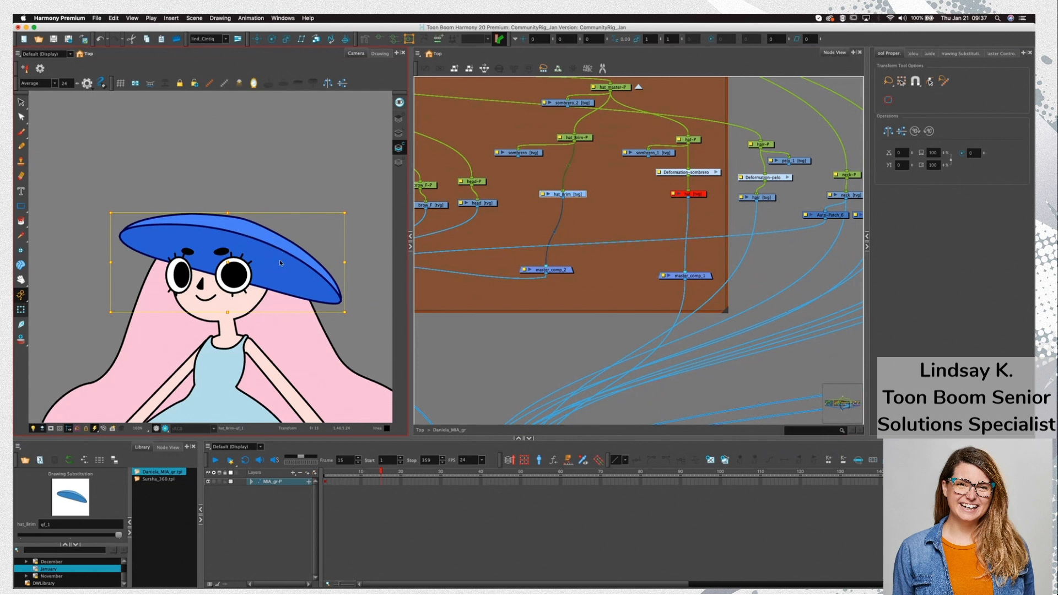
Disable the hat_Brim drawing node and enable the hat drawing node
key(d)
click(697, 195)
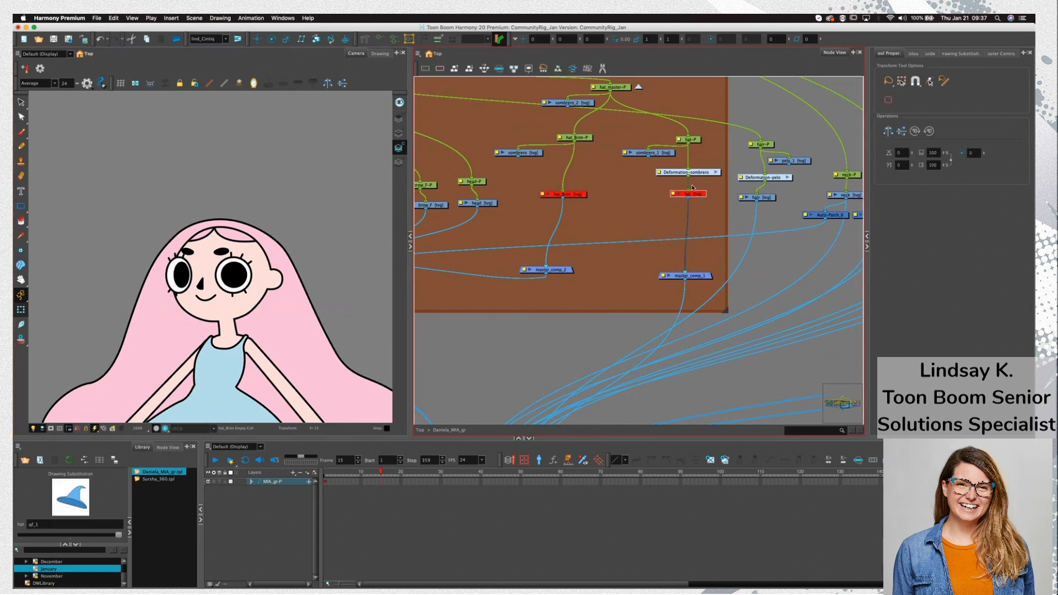
key(d)
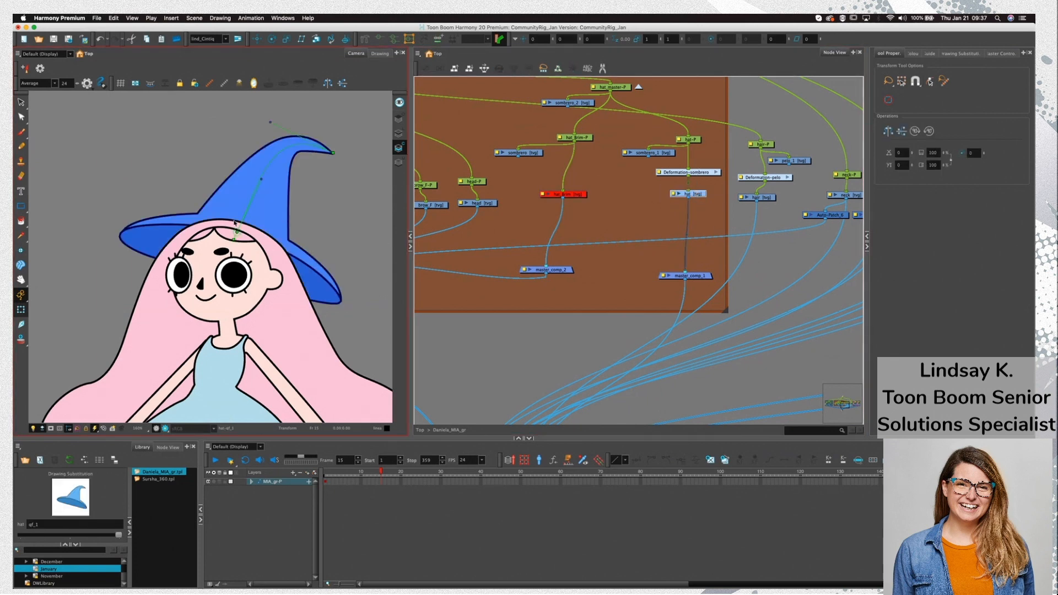
Delete the upper brim strokes on both sides of the cone from the hat drawing's line art
key(alt+s)
click(399, 133)
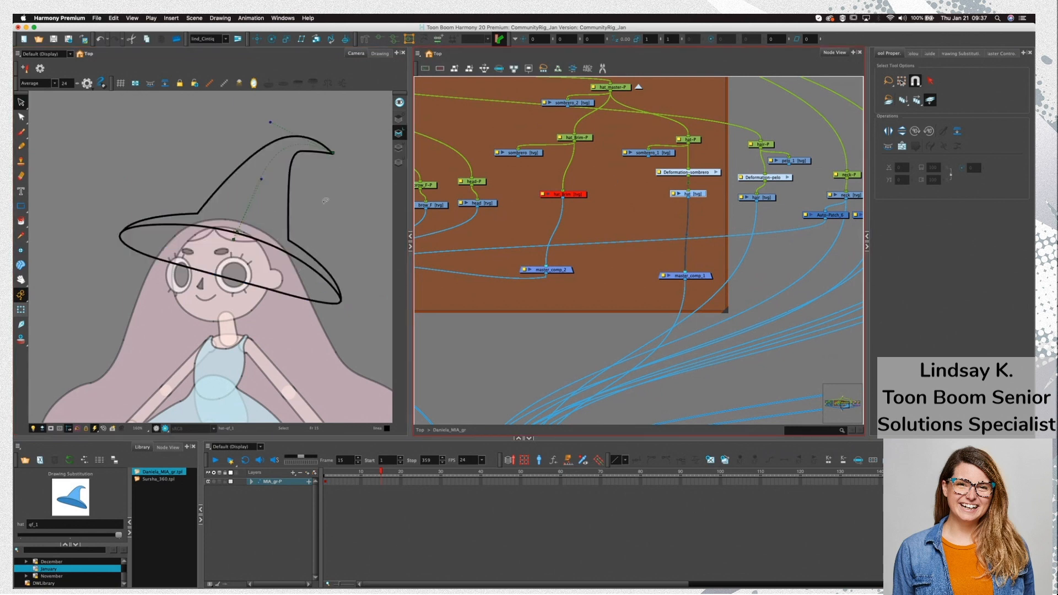
click(189, 214)
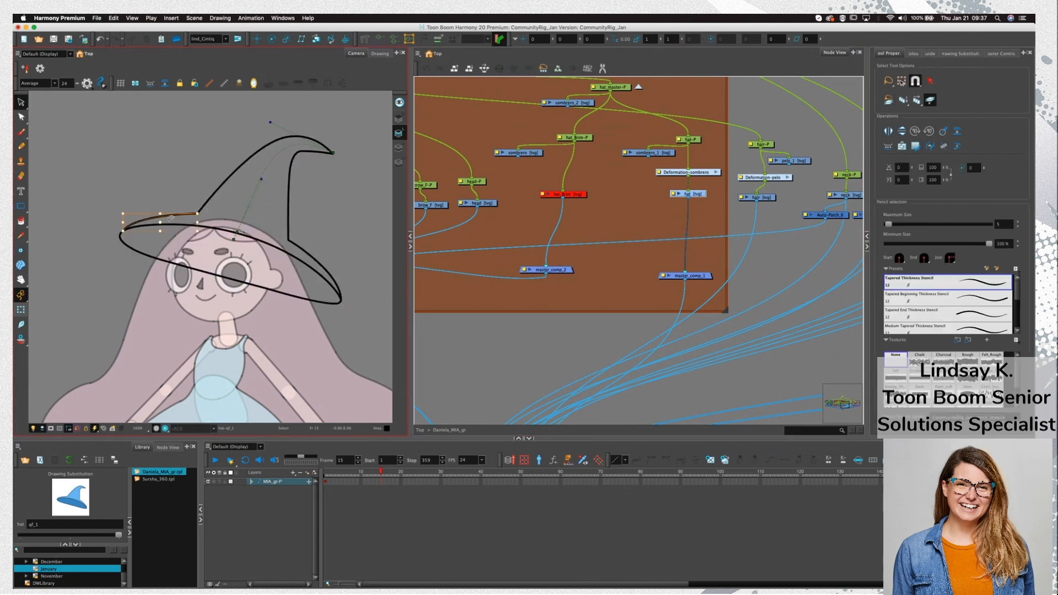
key(Delete)
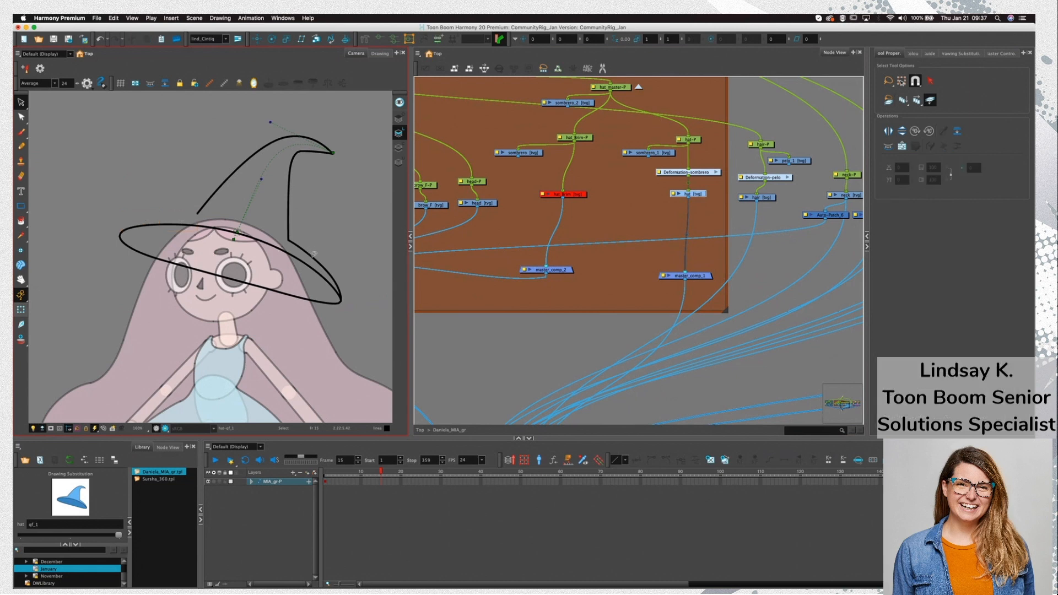
click(314, 256)
key(Delete)
Delete the brim ellipse's outer contour points in the hat's line art, keeping only the curve across the cone's base
click(328, 277)
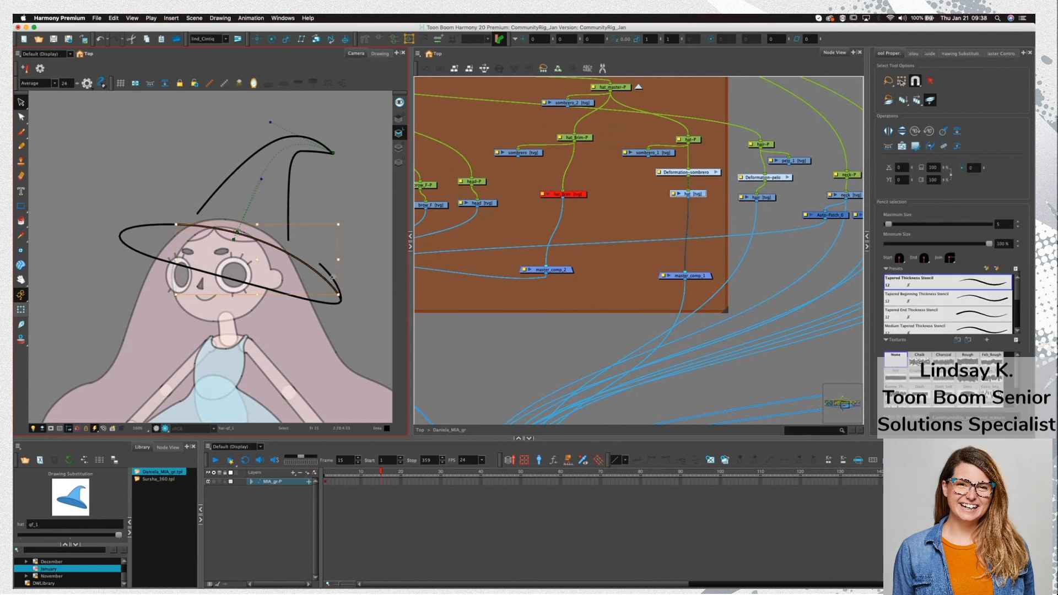
key(alt+q)
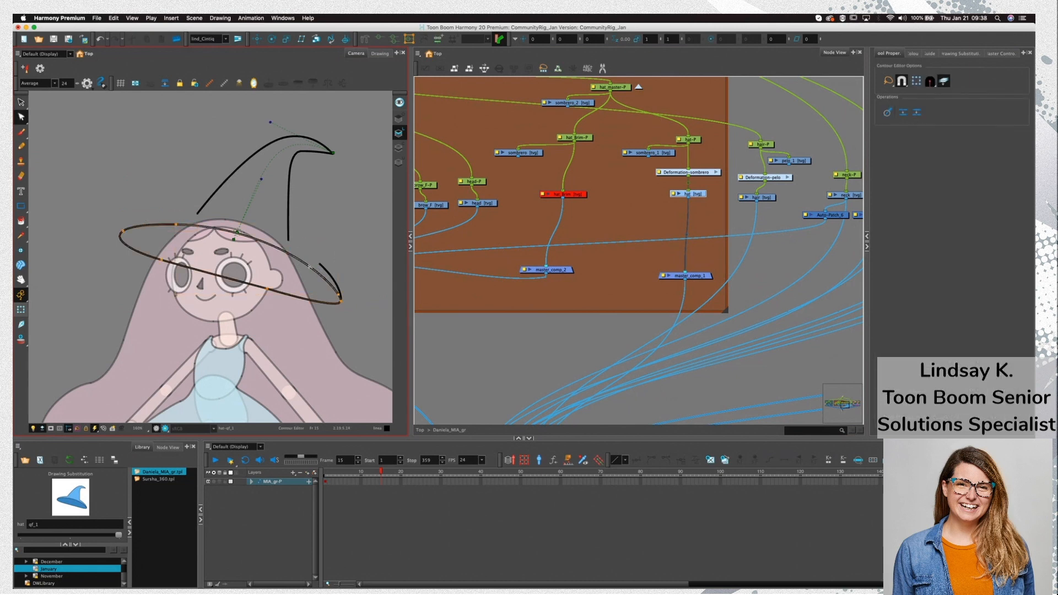
click(290, 254)
key(Delete)
click(160, 226)
key(Delete)
drag(252, 253, 161, 228)
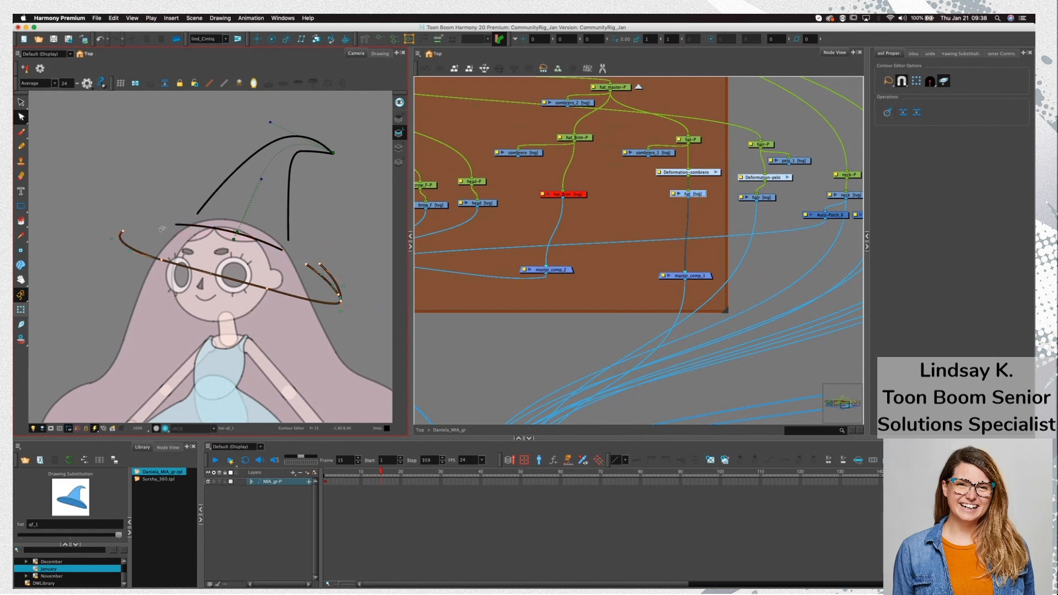
key(Delete)
Snap both ends of the remaining base curve to the cone's lower corners, closing the cone outline
key(alt+s)
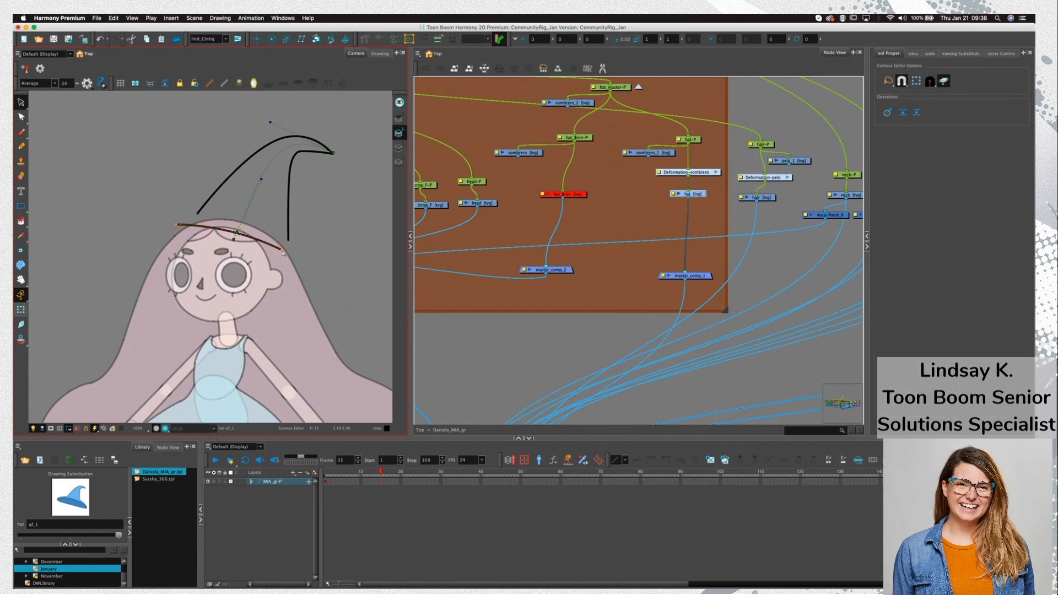
key(alt+q)
drag(291, 247, 288, 241)
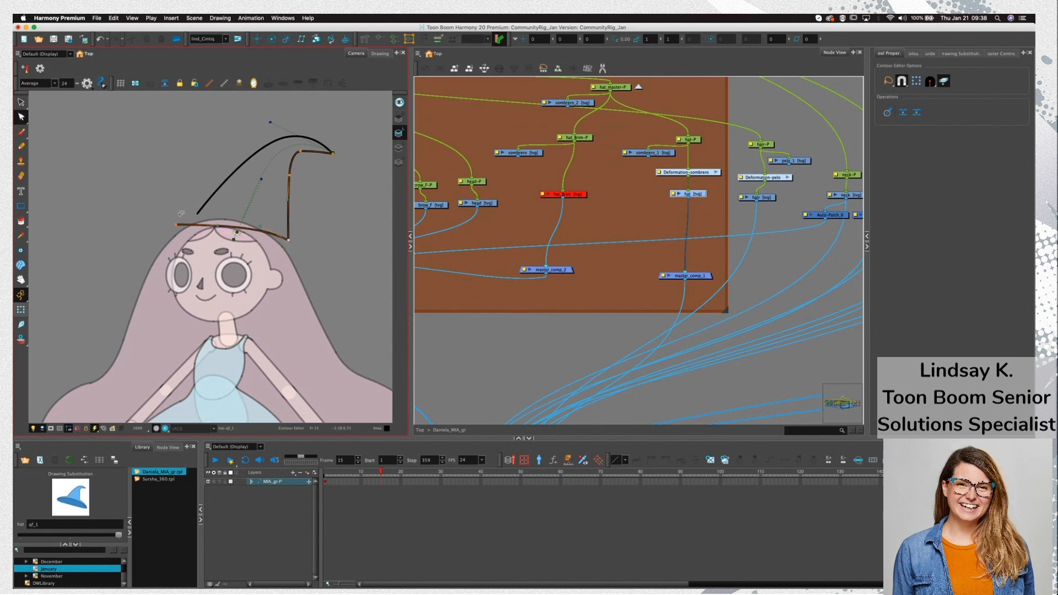
drag(177, 225, 198, 214)
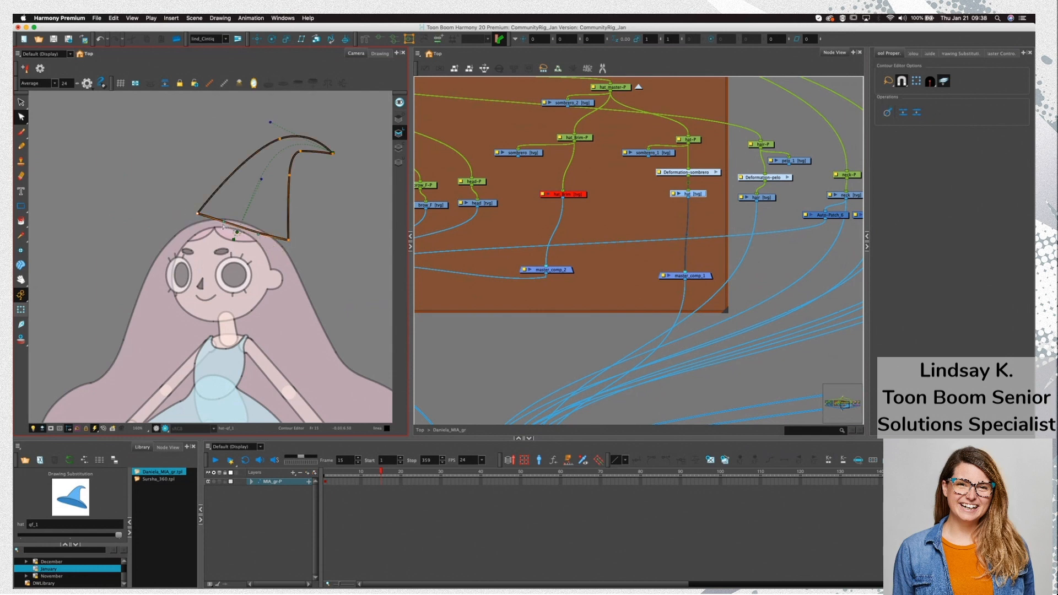
click(262, 222)
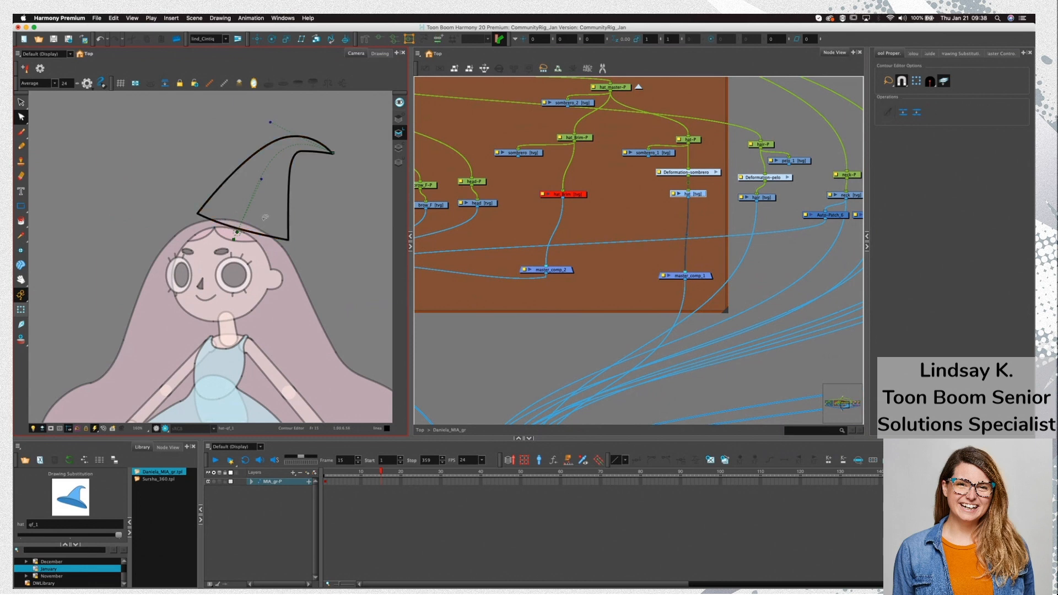
Copy the closed cone outline from the hat's line art and paste it into the colour art
key(alt+s)
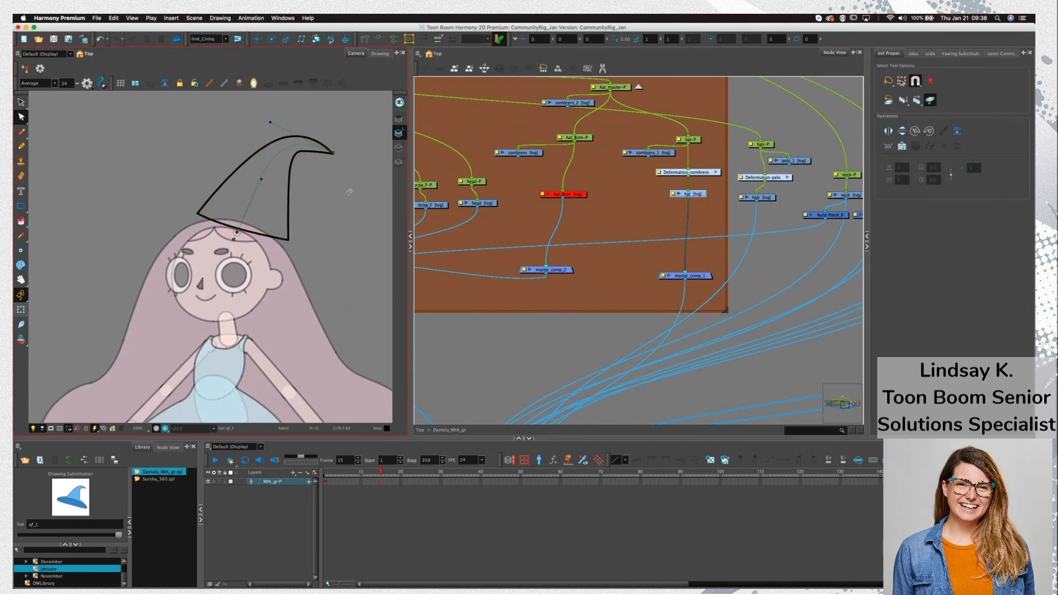
click(286, 237)
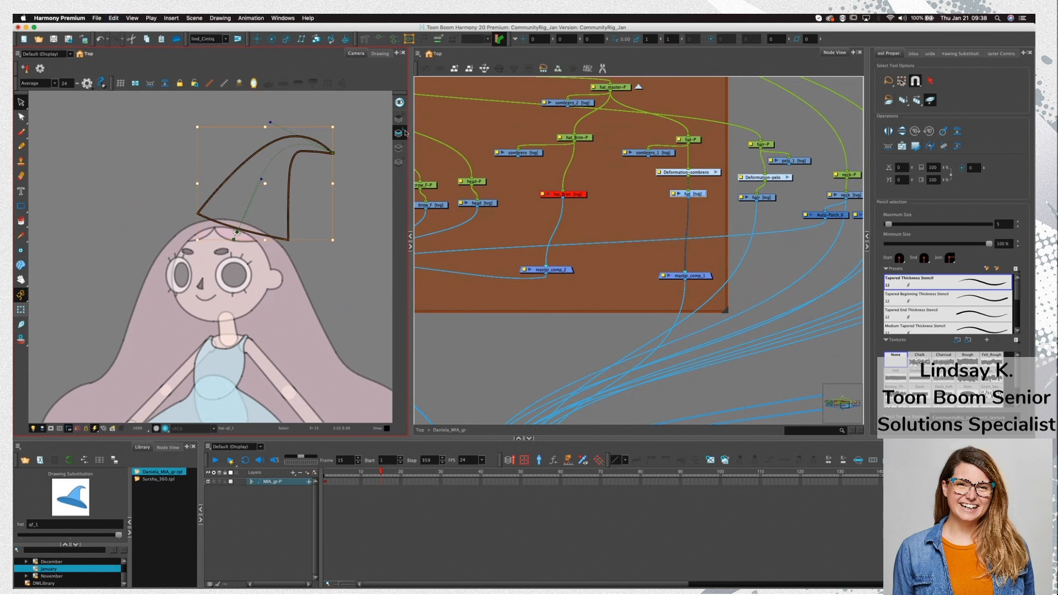
key(Escape)
key(ctrl+a)
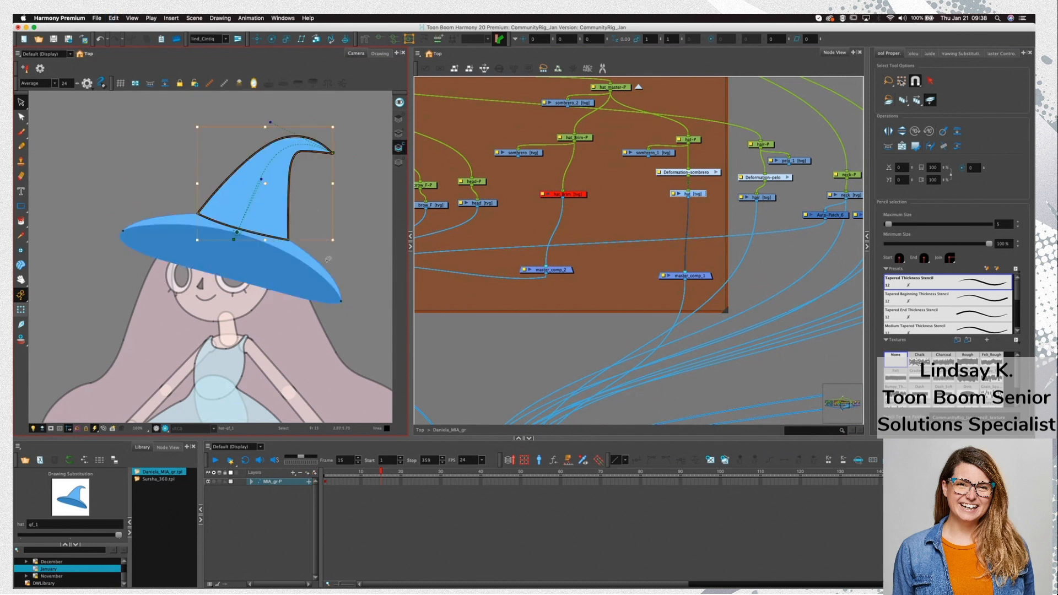
Delete the brim's fill and leftover brim strokes from the hat's colour art
click(303, 262)
key(Delete)
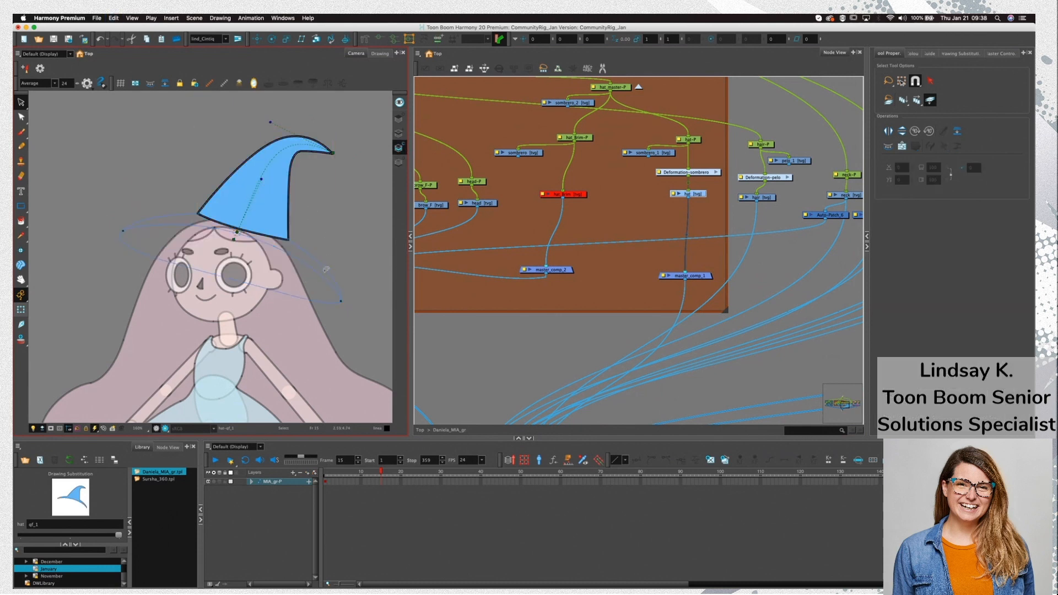
click(325, 270)
key(Delete)
Remove the pasted cone outline from the hat's colour art and undo the deletion of the cone's fill
click(280, 220)
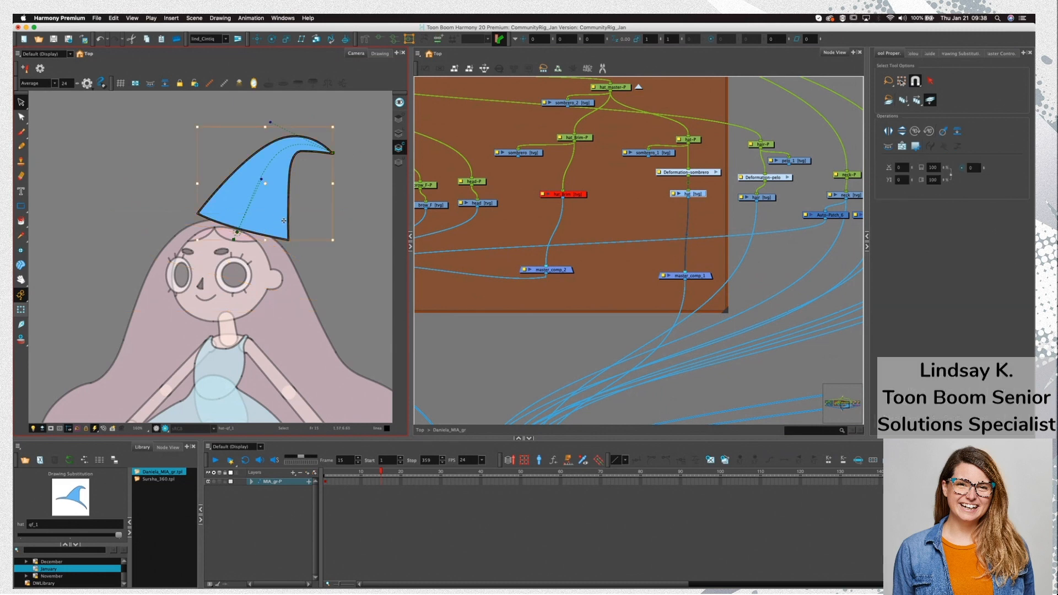
key(Delete)
drag(356, 177, 315, 216)
key(Delete)
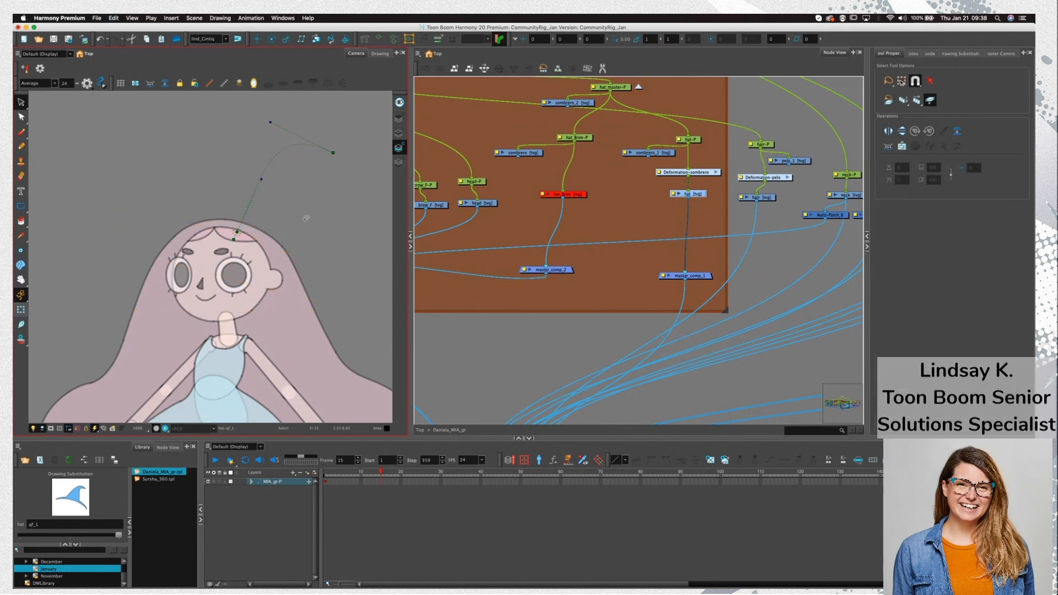
key(super+z)
key(super+z)
Delete the old full-hat artwork from the hat's overlay art and check its line and colour art
key(shift+t)
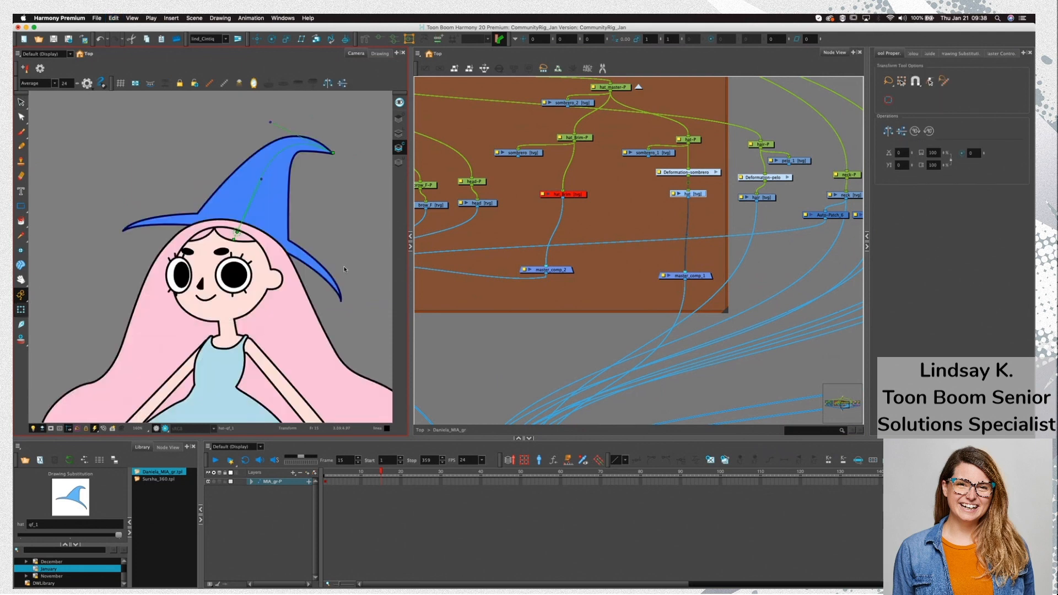
key(alt+s)
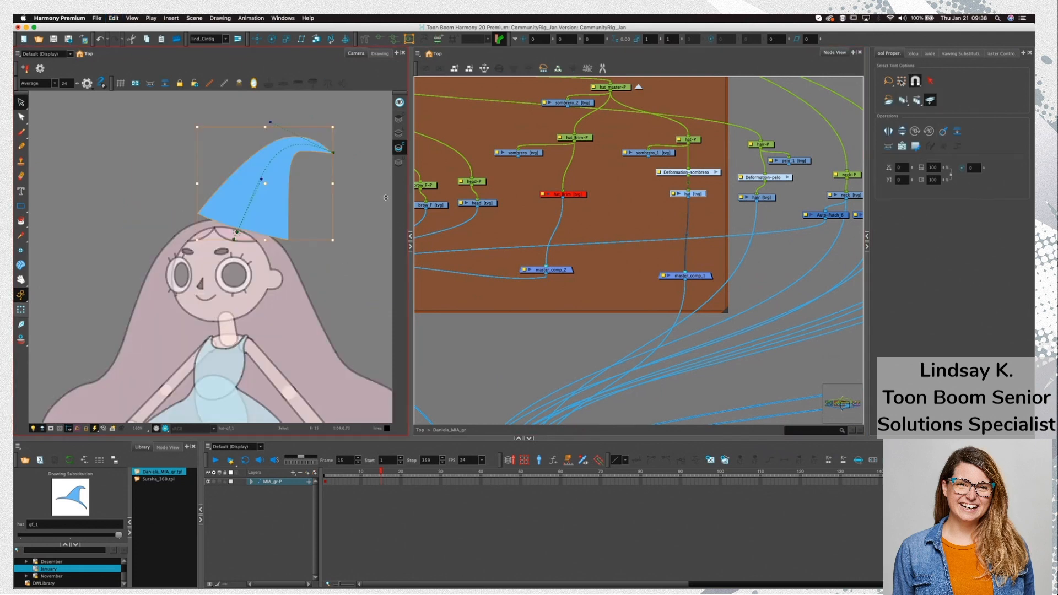
click(401, 118)
mouse_move(331, 202)
mouse_down()
mouse_move(137, 150)
mouse_move(324, 232)
mouse_up()
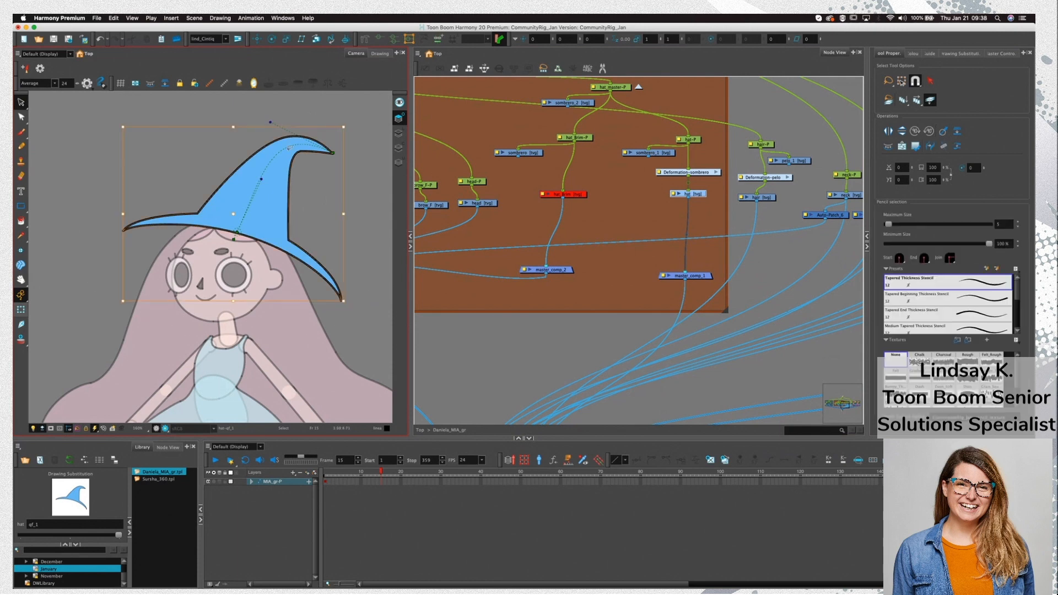
key(Delete)
click(398, 132)
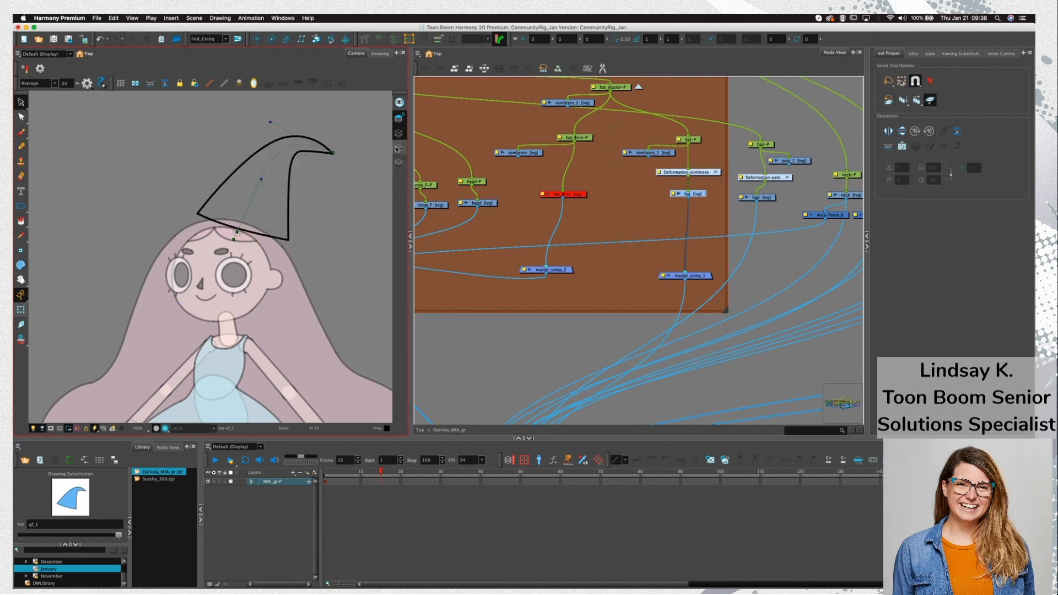
click(399, 147)
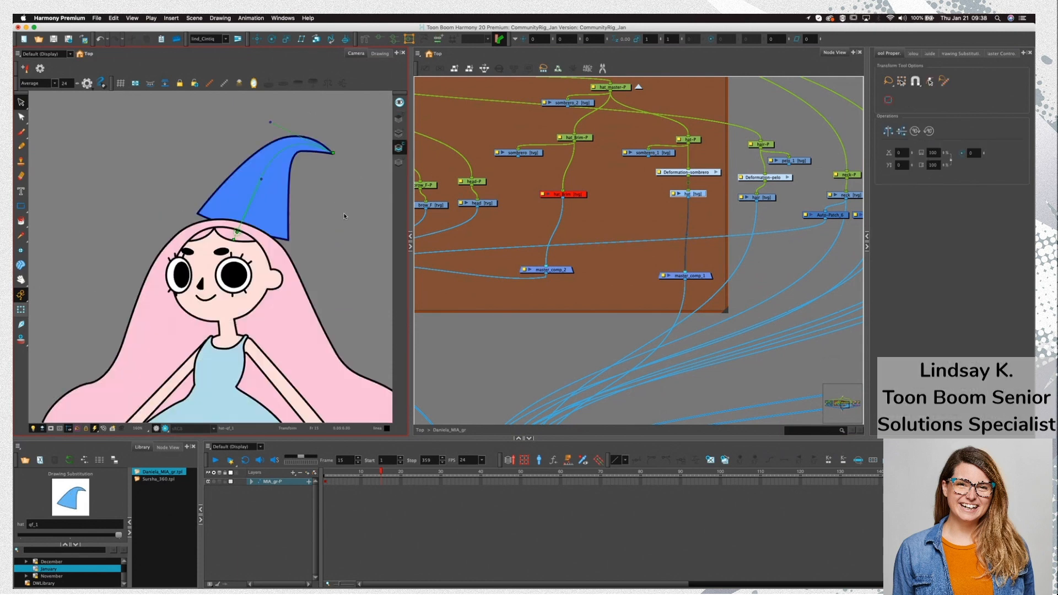
key(shift+t)
Enable the hat_Brim drawing node again and select the brim on the character
click(574, 195)
key(a)
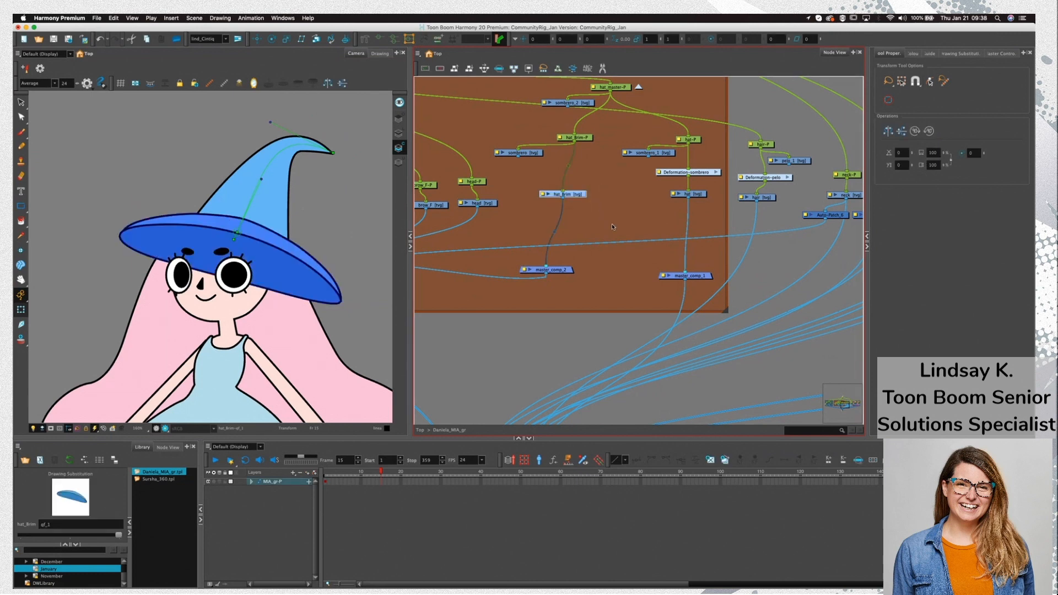
key(space)
drag(309, 302, 289, 281)
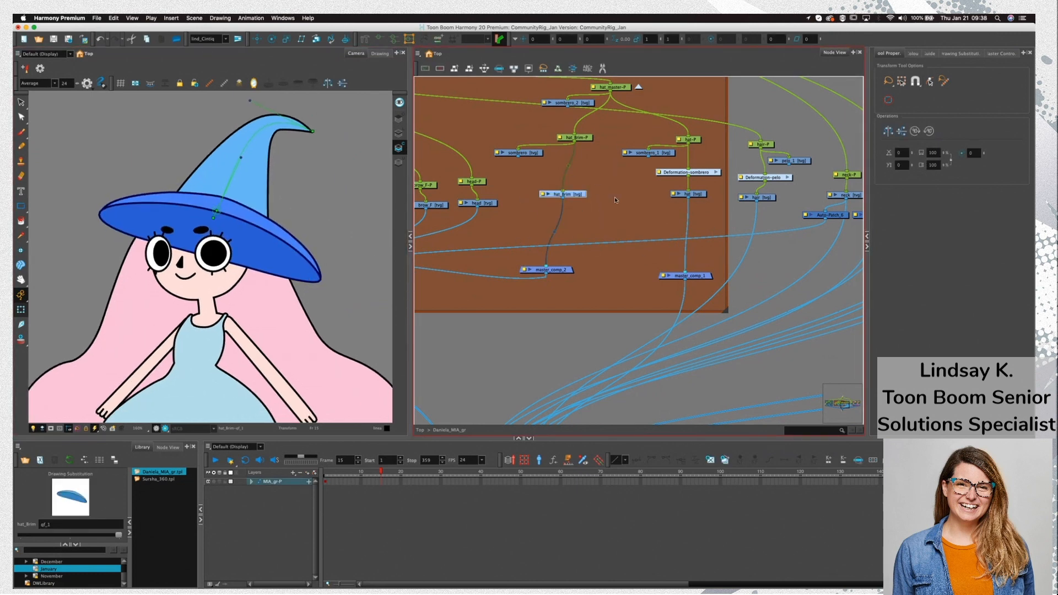
click(236, 249)
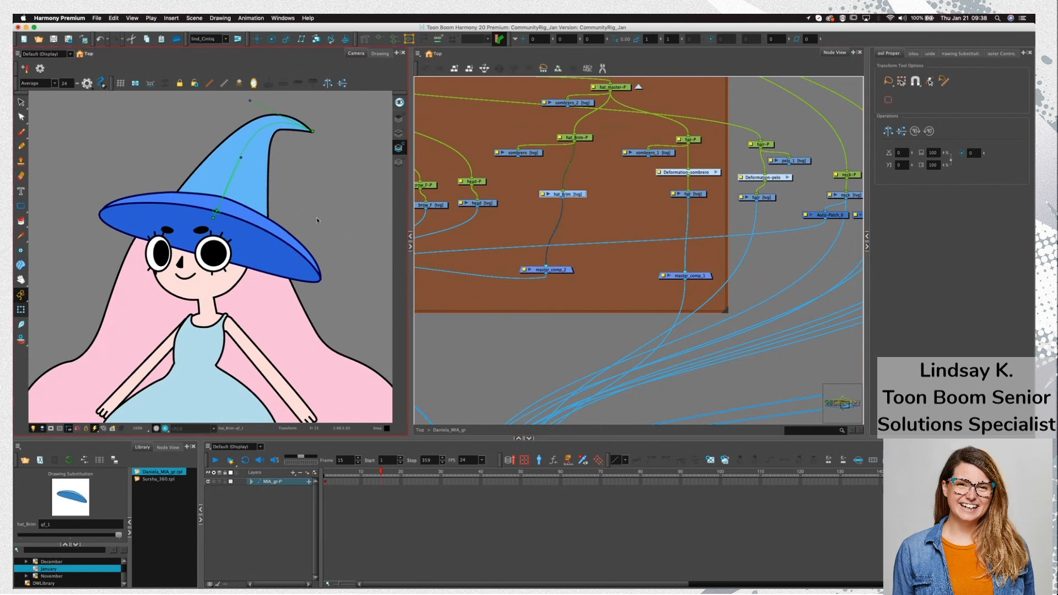
click(255, 247)
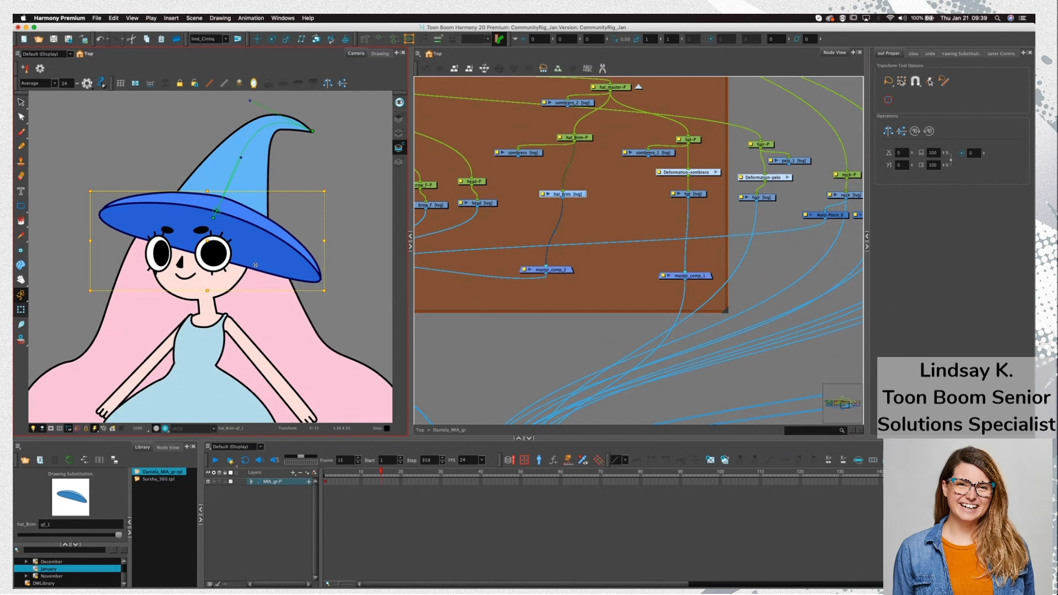
Examine the brim drawing's colour and line art against the finished cone
key(alt+s)
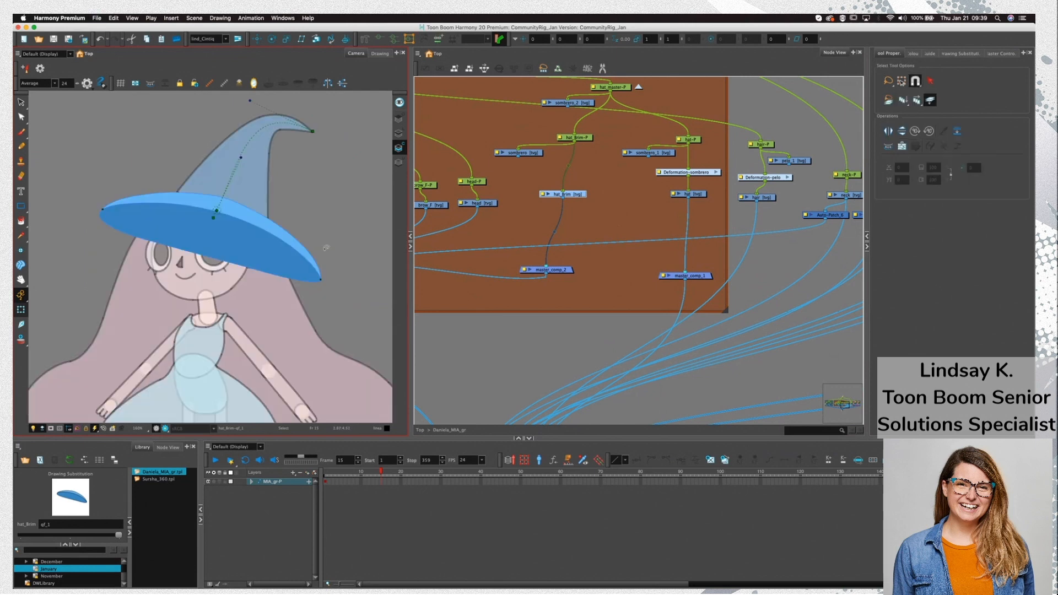
click(398, 133)
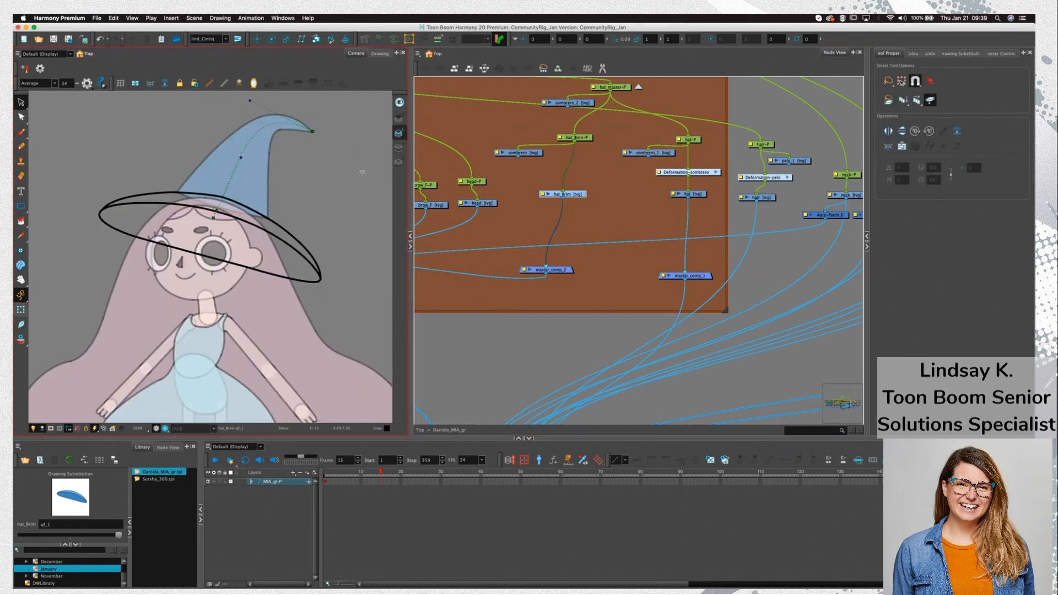
click(575, 201)
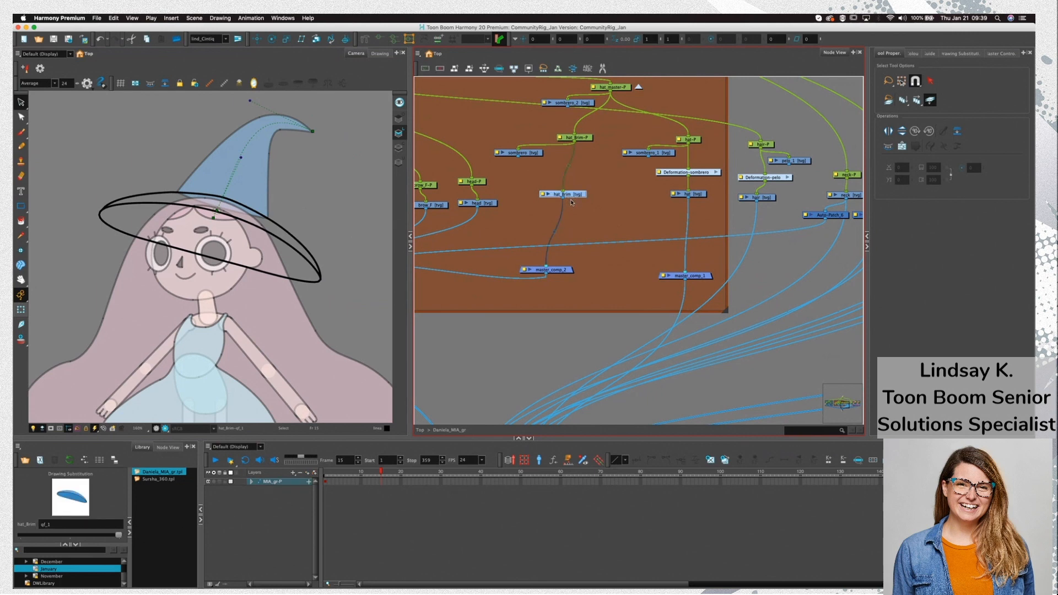
key(super+c)
key(shift+t)
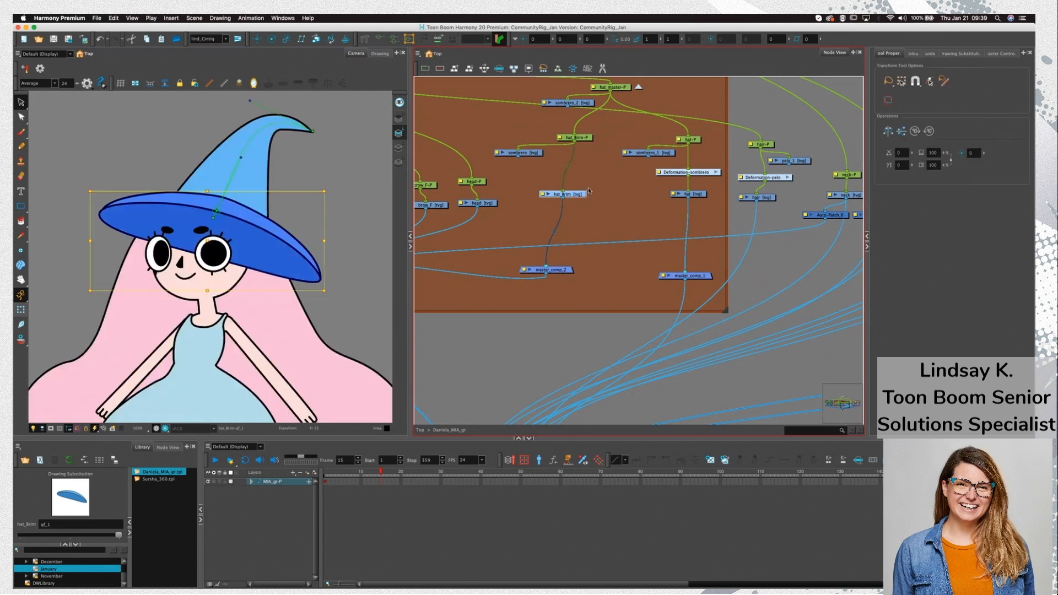
Rename the hat_Brim drawing node as hat_BrimFR
click(585, 193)
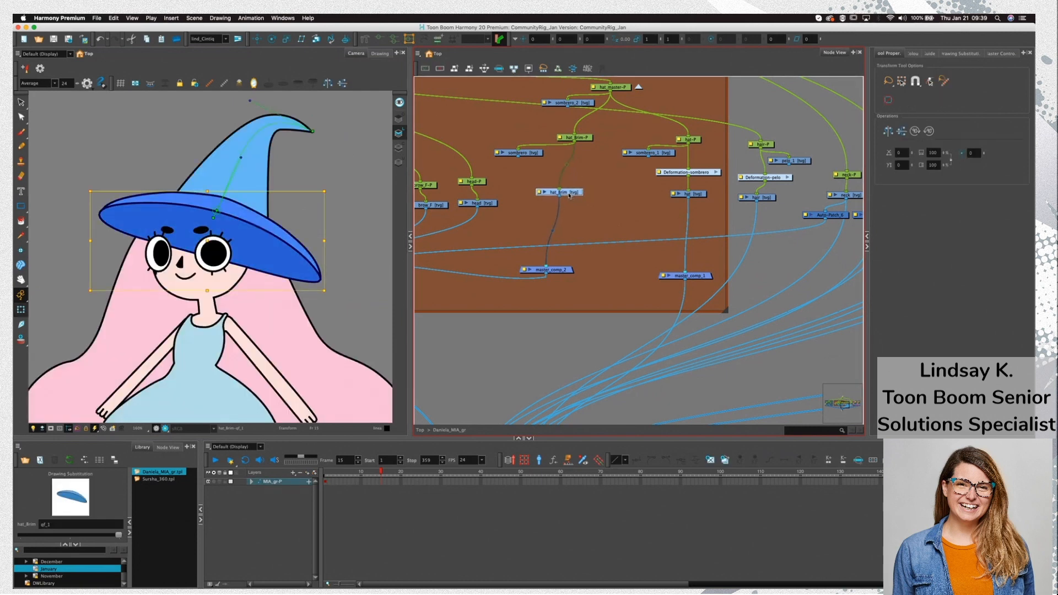
double_click(544, 193)
click(518, 201)
text(F)
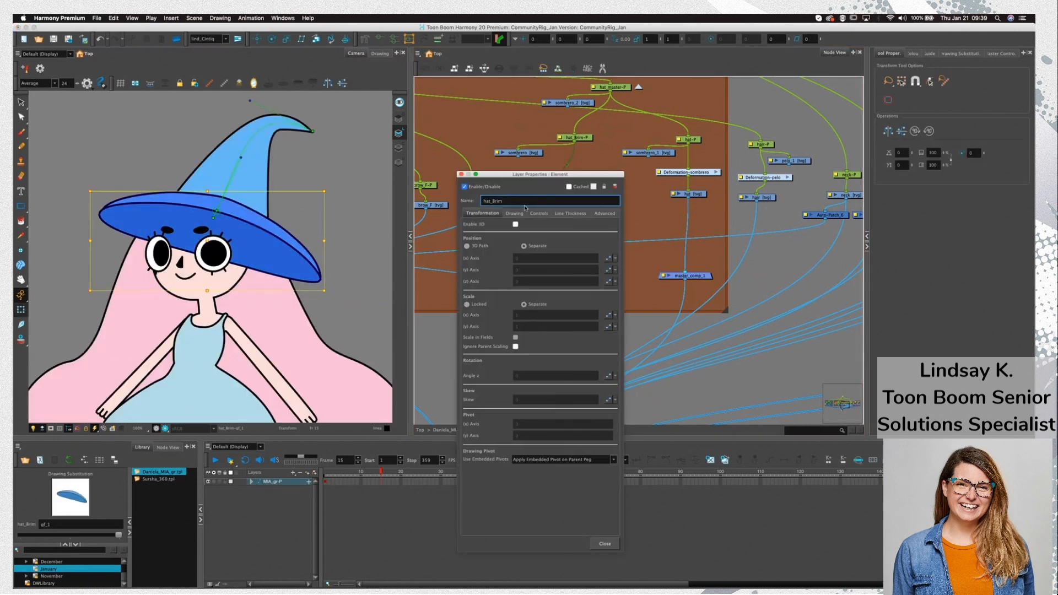
text(R)
click(461, 174)
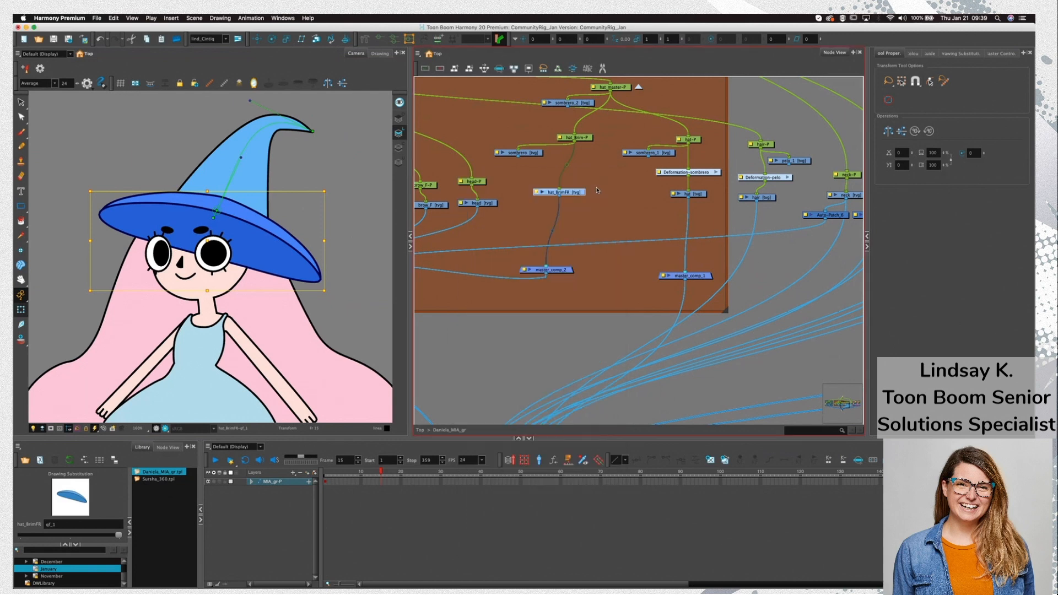
Rename the brim's peg as hat_Brim_FR-P
double_click(561, 138)
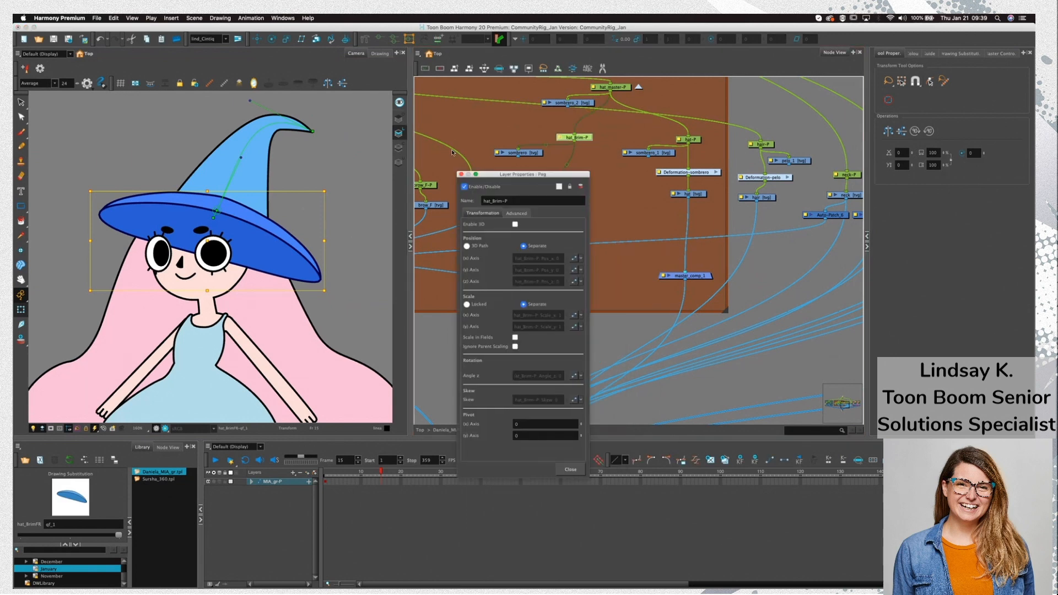
click(503, 201)
text(_)
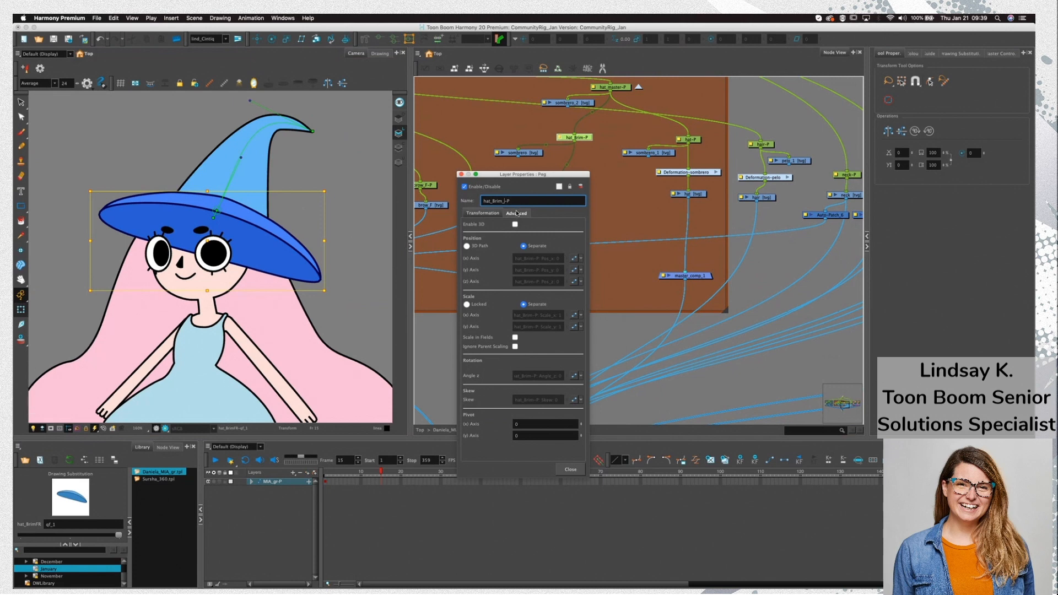
text(FR)
click(462, 174)
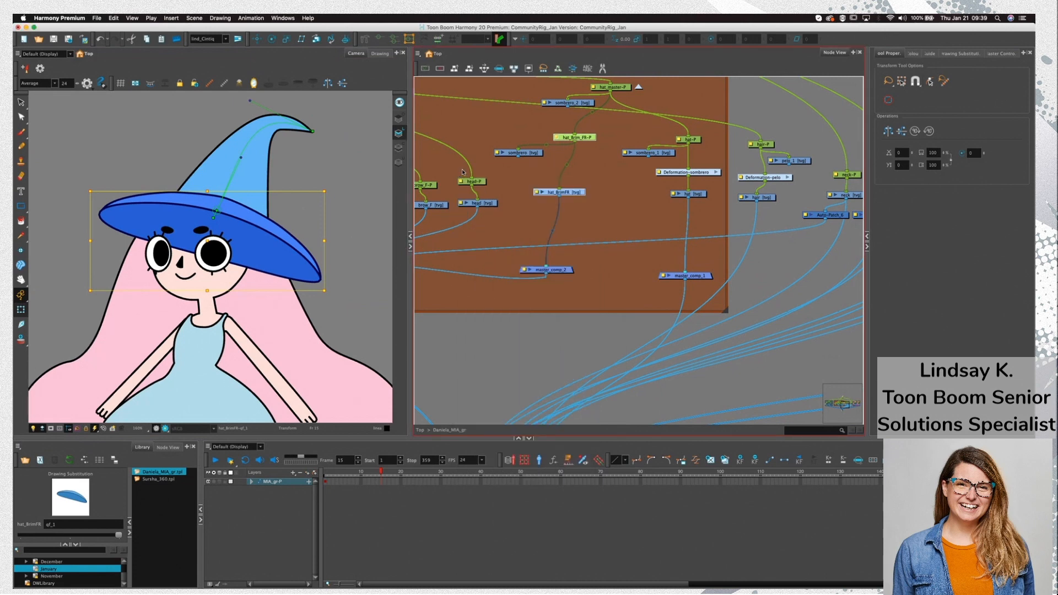
Duplicate the front brim's peg and drawing nodes and place the copies just below the Head backdrop
drag(606, 129, 537, 199)
key(super+c)
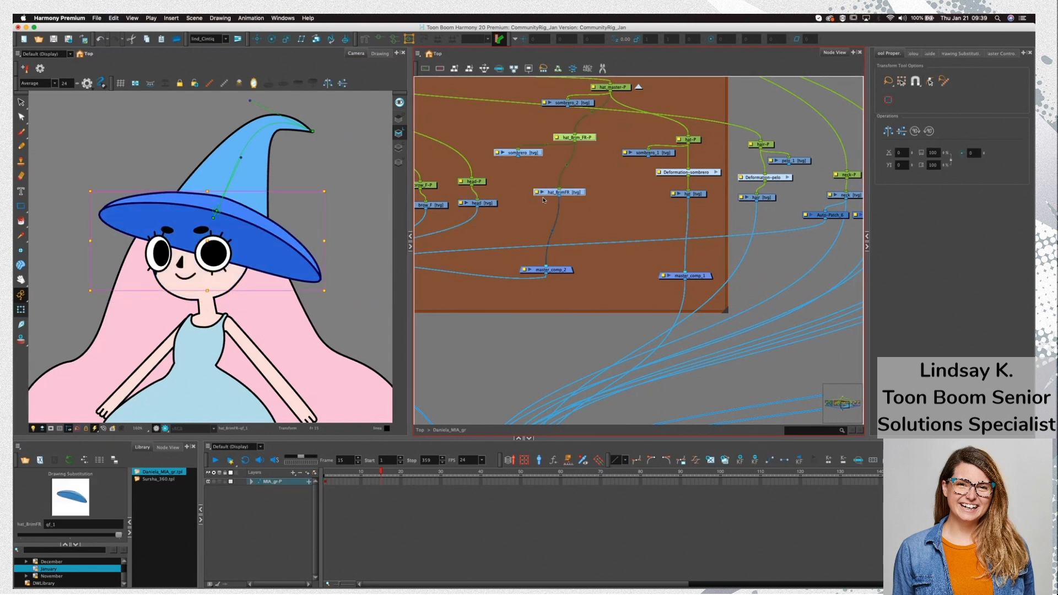
key(super+v)
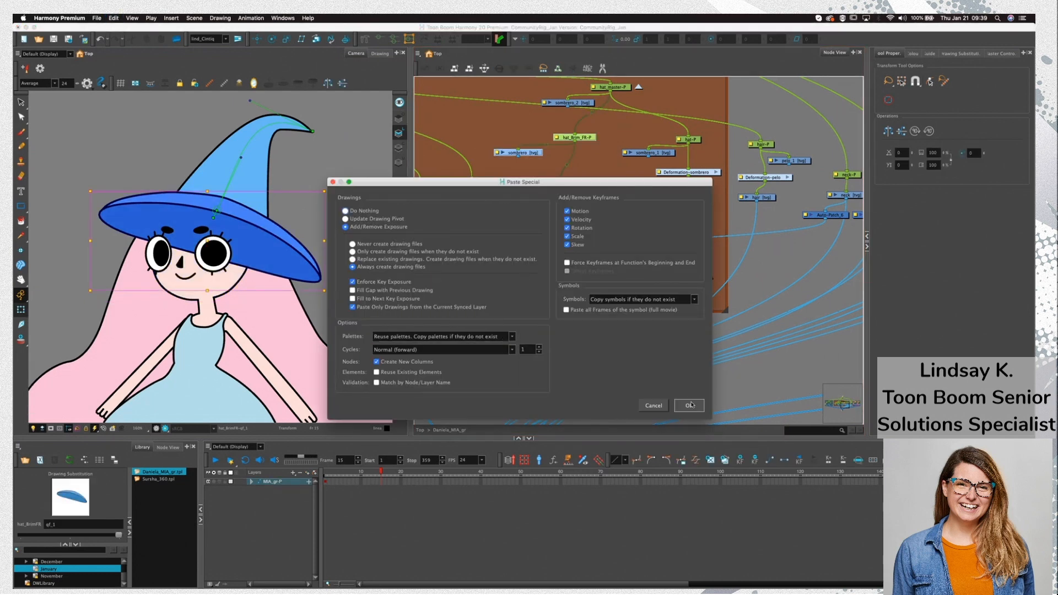
click(691, 406)
drag(655, 203, 571, 310)
click(549, 324)
Rename the duplicated brim peg as hat_Brim_BK-P_1
double_click(521, 310)
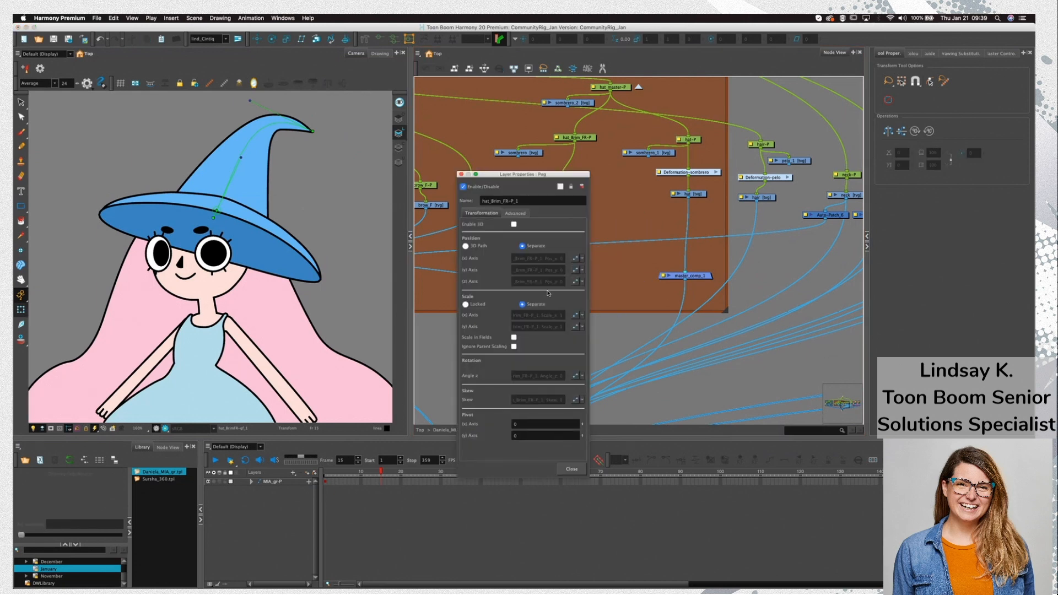
key(BackSpace)
key(BackSpace)
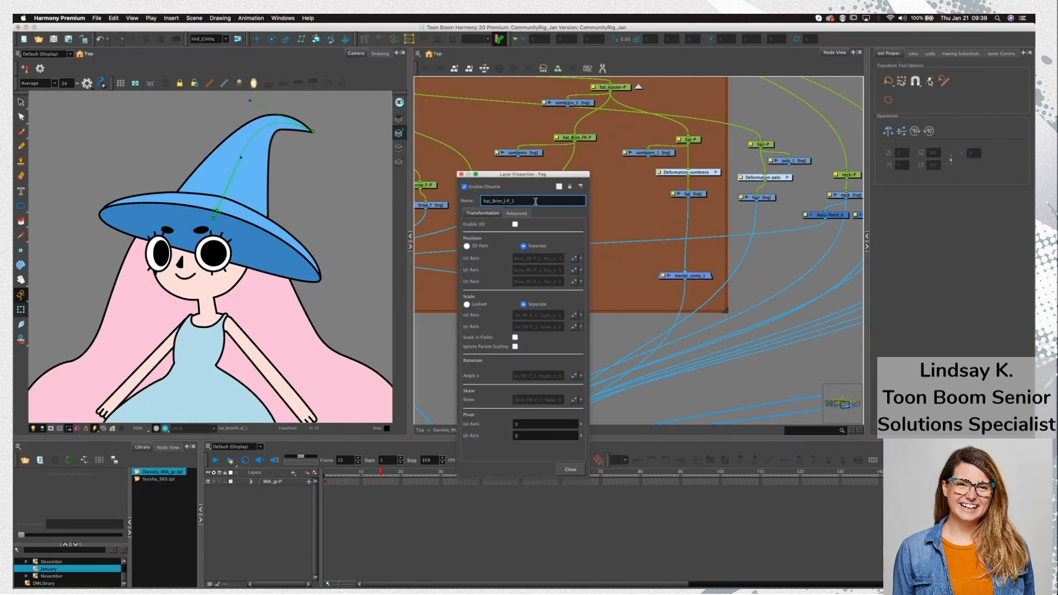
text(BK)
click(461, 175)
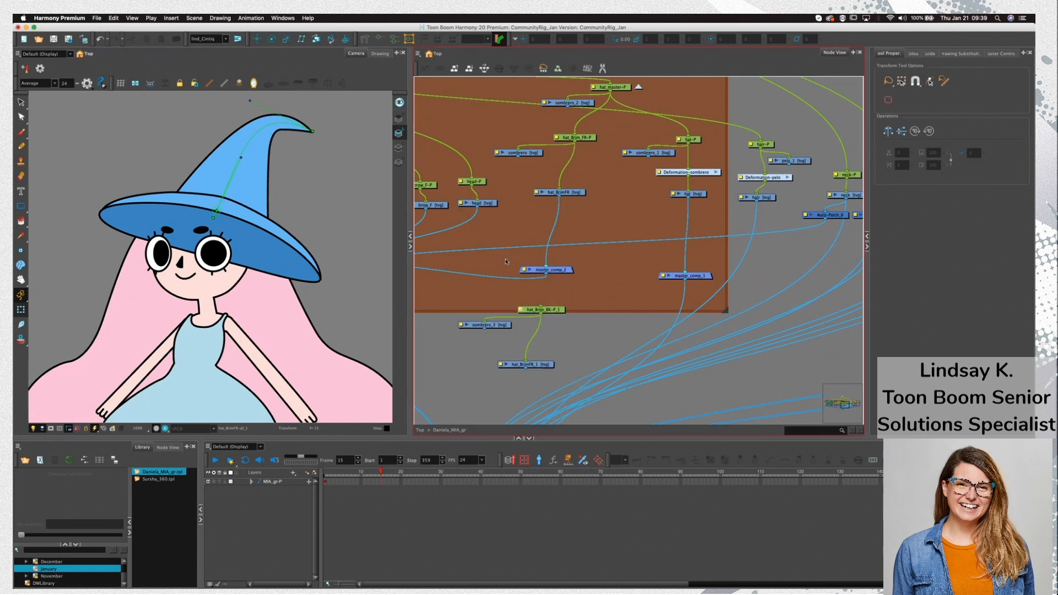
Rename the duplicated brim drawing node as hat_BrimBK
double_click(502, 366)
click(511, 201)
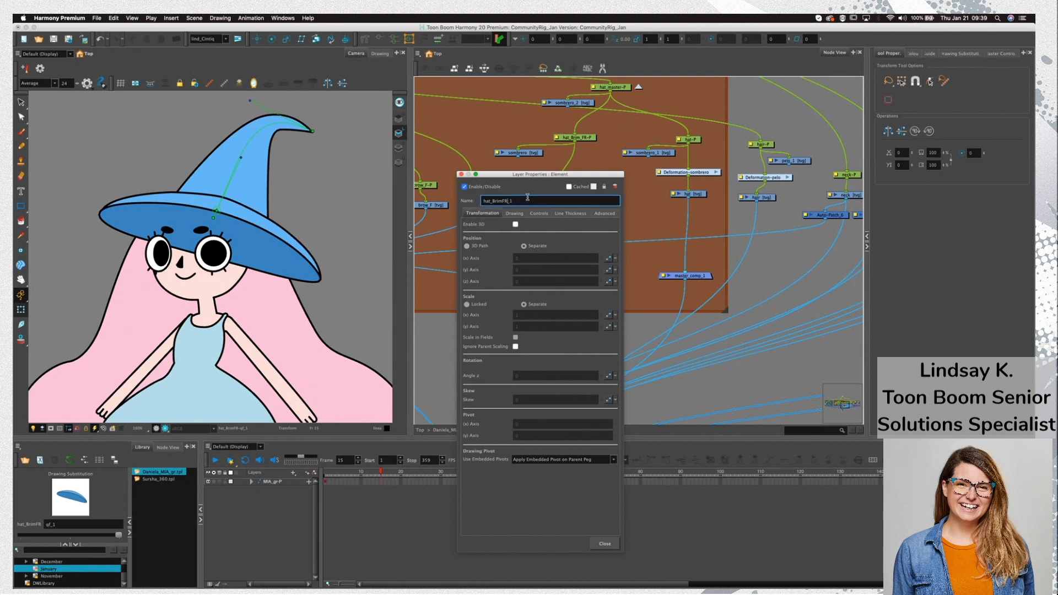
key(BackSpace)
key(BackSpace)
text(BK)
key(Delete)
key(Delete)
click(461, 175)
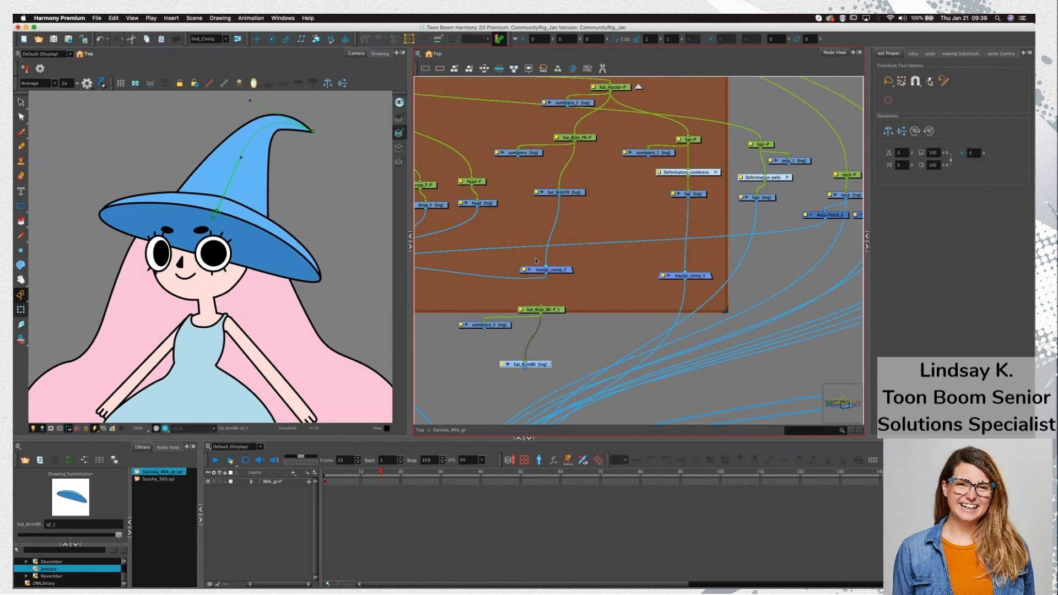
Remove the number suffix from the duplicated peg's name so it reads hat_Brim_BK-P
double_click(542, 310)
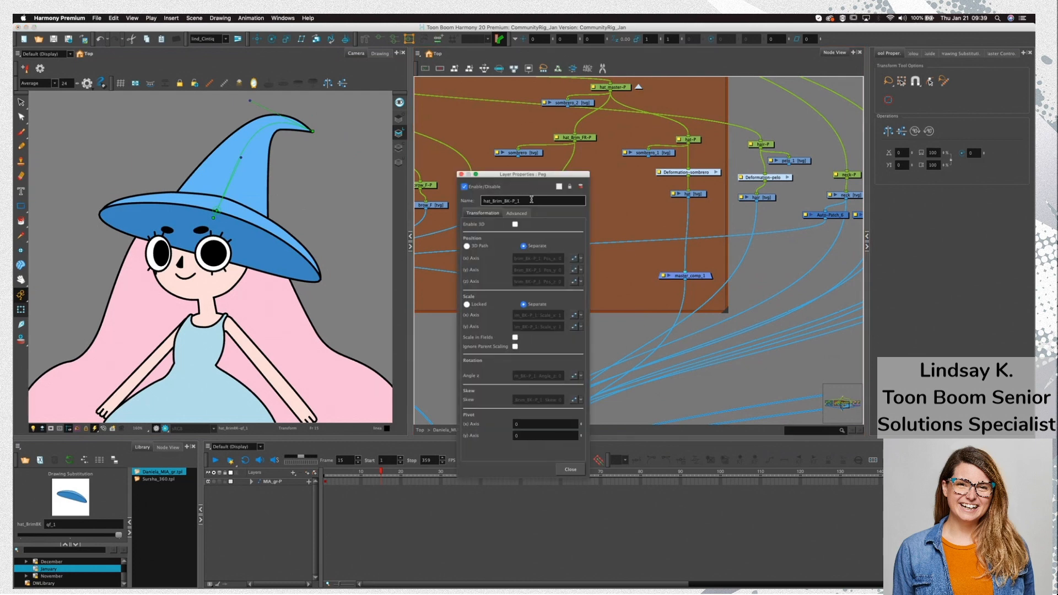
click(461, 174)
drag(571, 304, 501, 379)
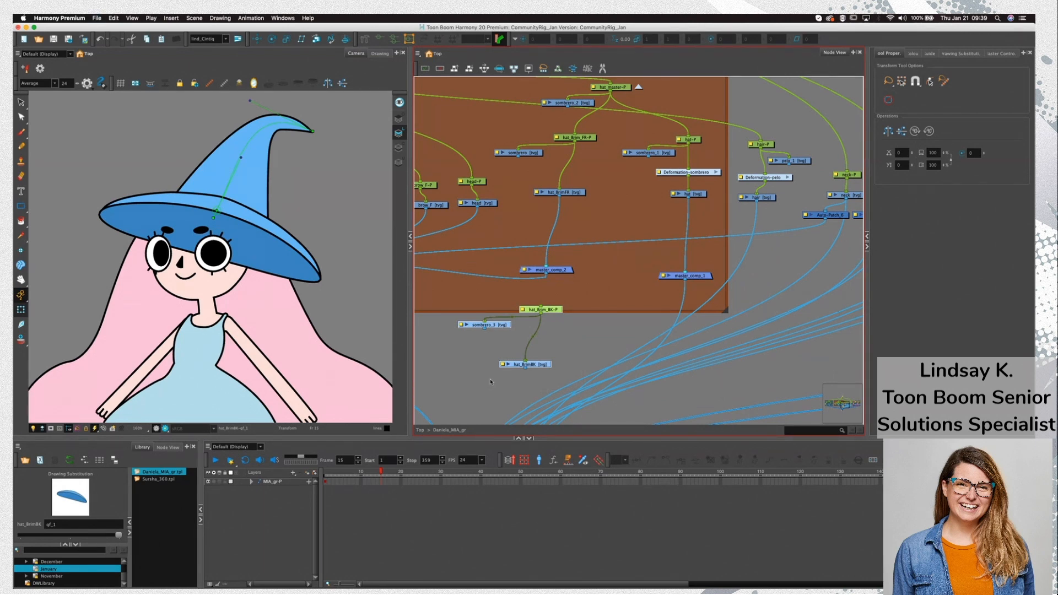
click(491, 382)
Move the Legs group together with the hair and body nodes farther away from the Head backdrop to make room
scroll(623, 303, down, 2)
drag(623, 303, 491, 315)
scroll(654, 225, down, 3)
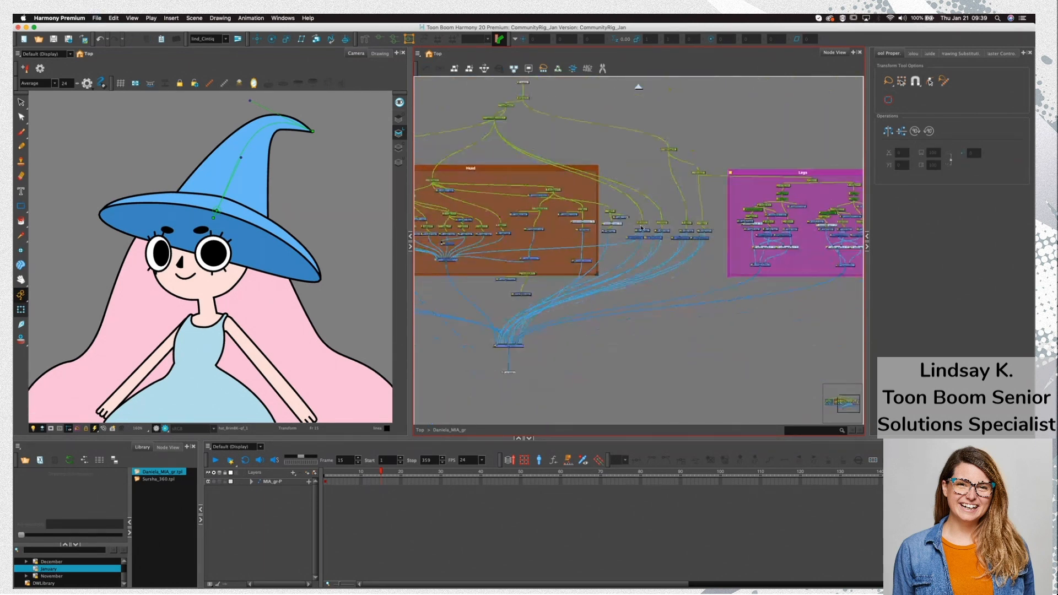
drag(580, 248, 536, 245)
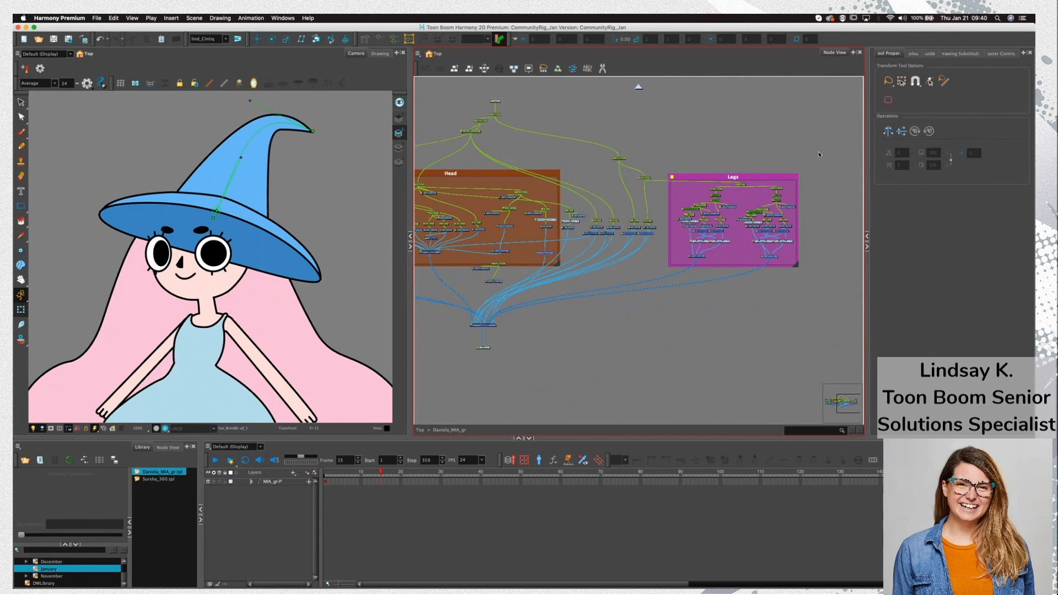
drag(820, 155, 566, 298)
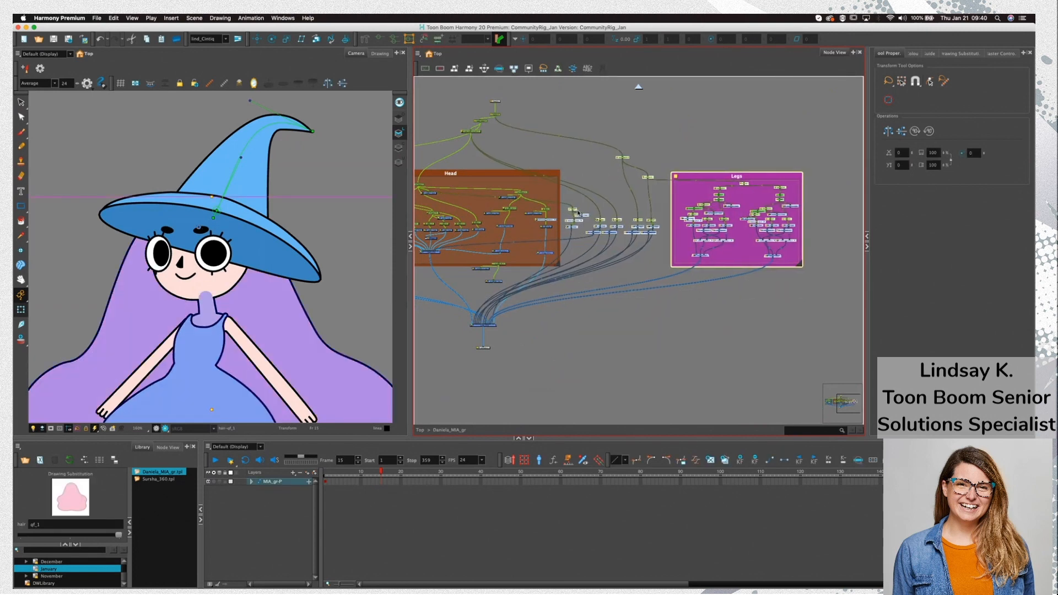
drag(578, 214, 634, 215)
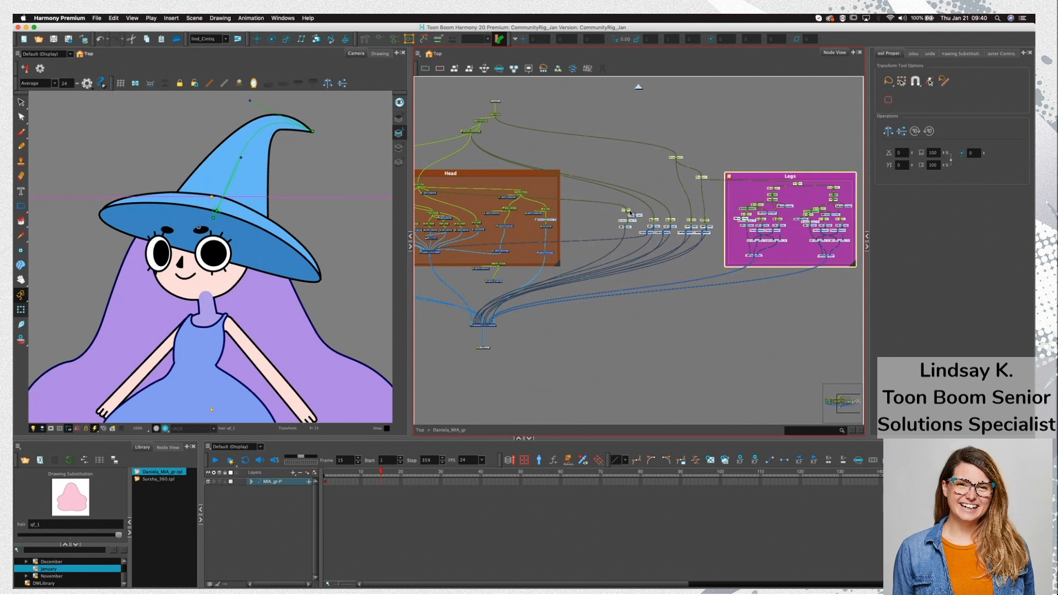
click(594, 225)
click(422, 180)
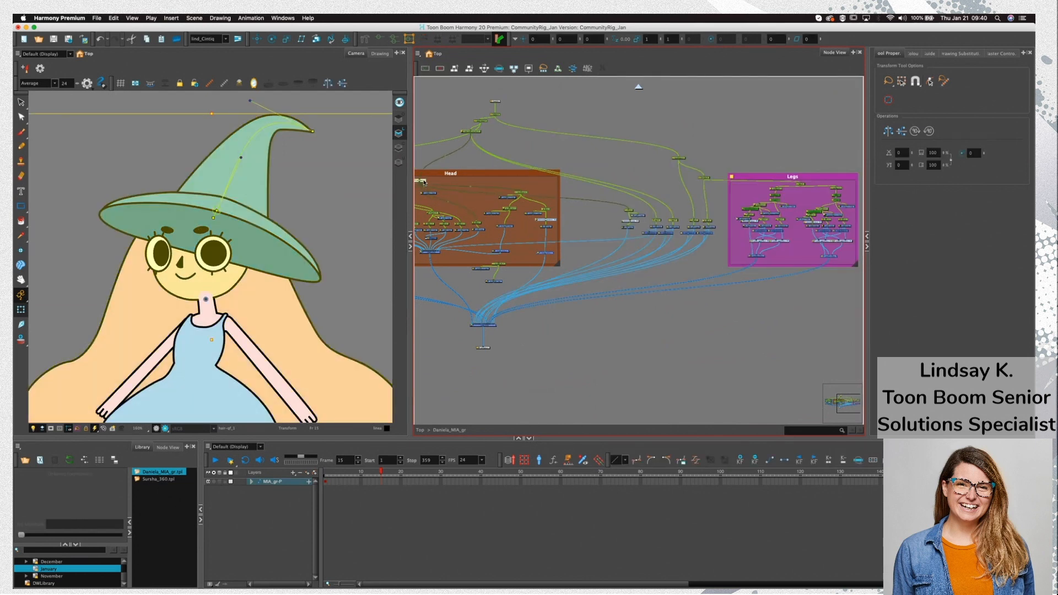
click(551, 226)
Move the hat cone's node branch outside the Head backdrop and put the back brim nodes beside the front brim inside it
scroll(551, 226, up, 2)
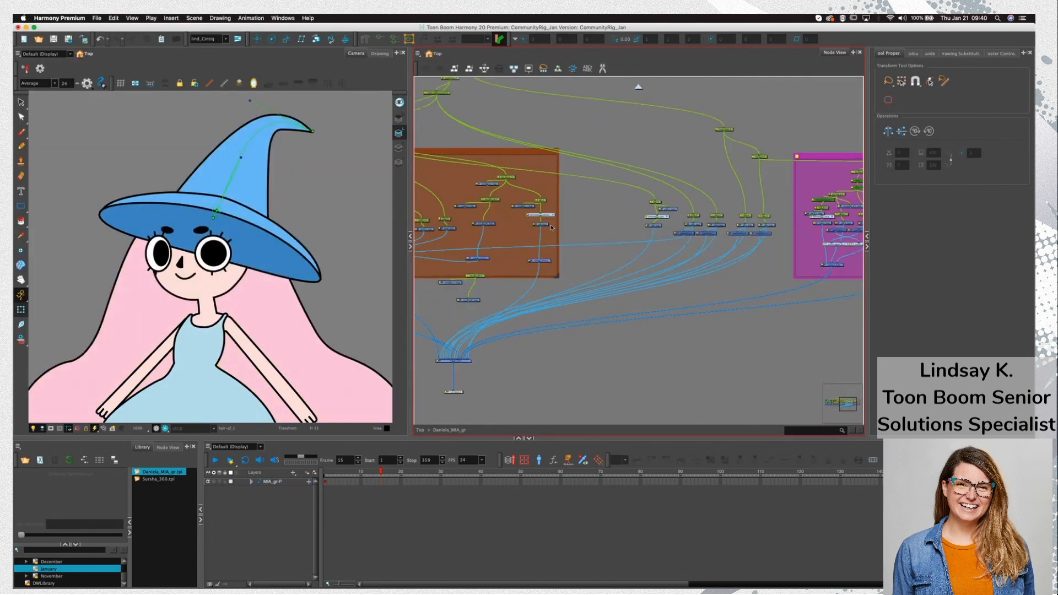
scroll(551, 227, up, 2)
drag(493, 176, 636, 271)
click(590, 238)
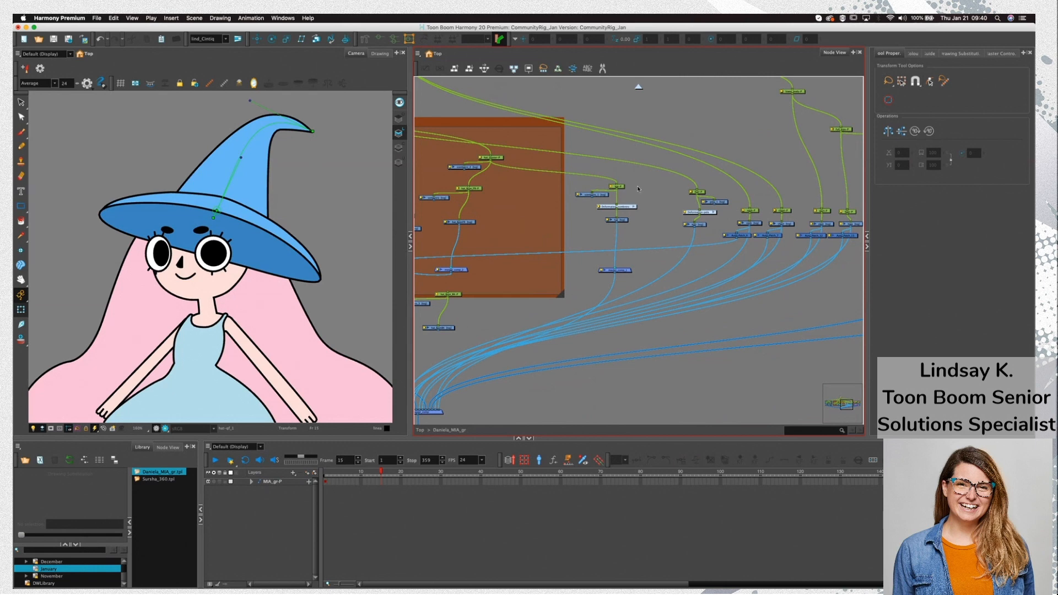
click(618, 220)
drag(468, 291, 557, 195)
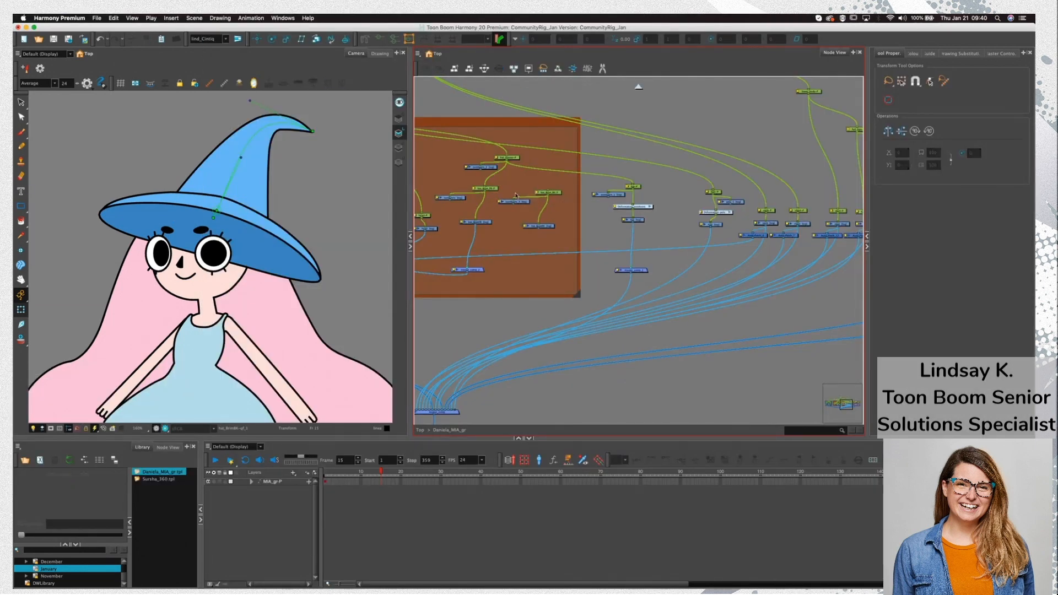
Parent the hat_Brim_FR-P peg to hat_Brim_BK-P and connect hat_Brim_BK-P under the hat master peg
click(485, 188)
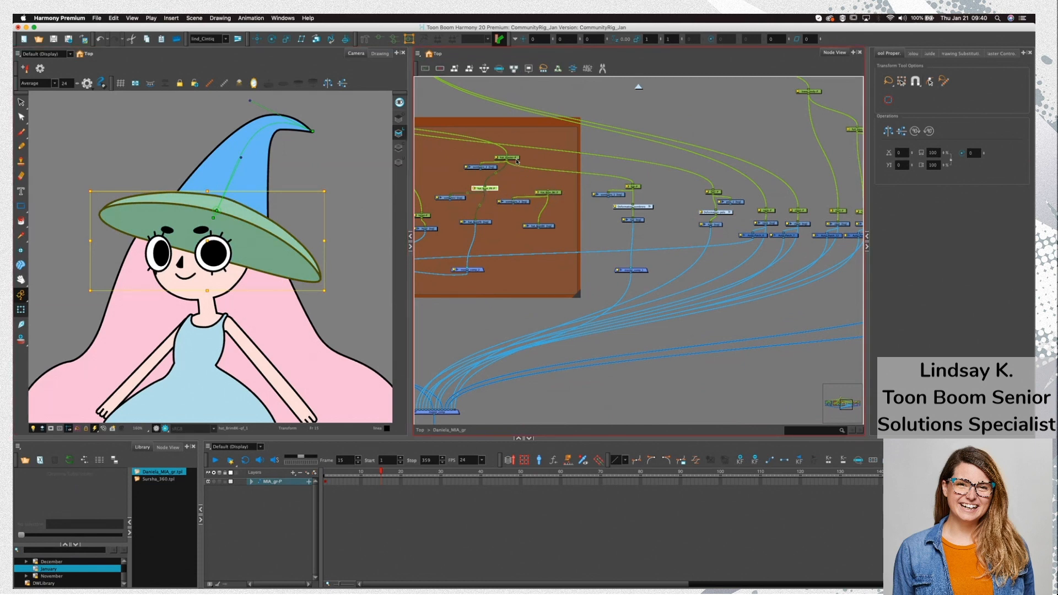
drag(517, 161, 524, 158)
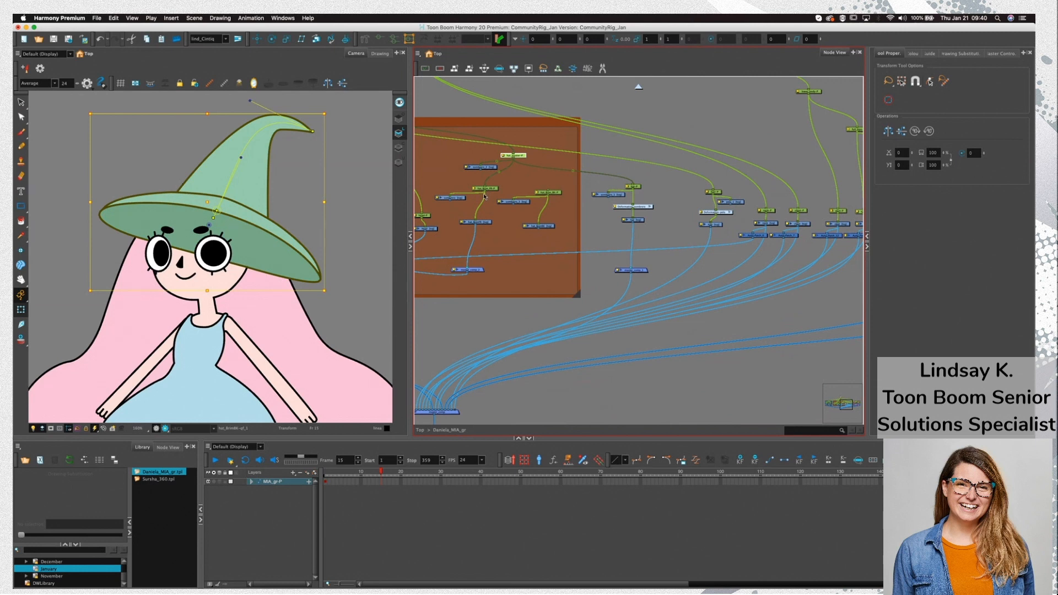
drag(485, 196, 555, 197)
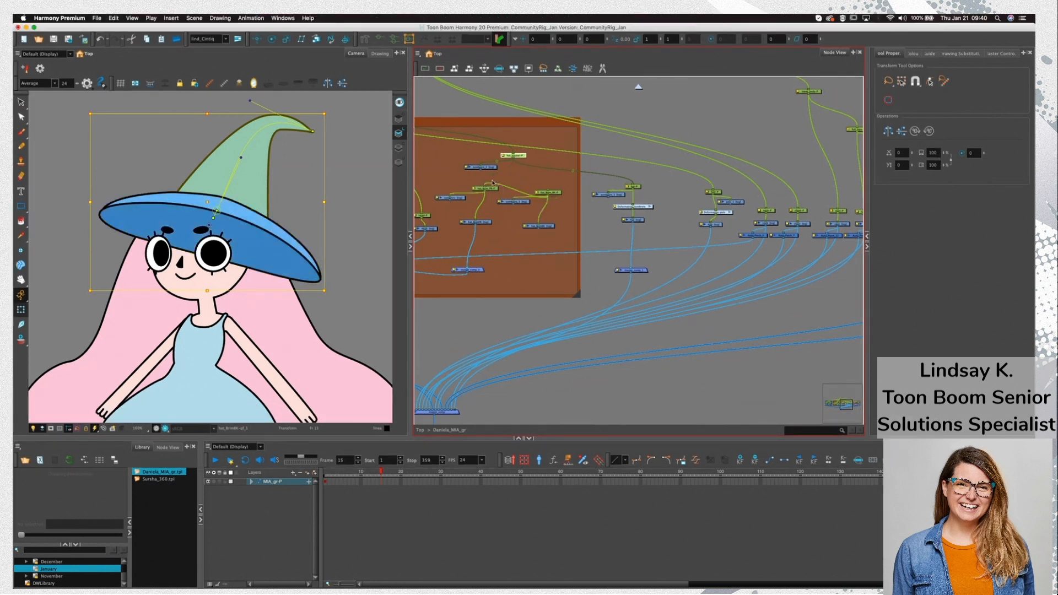
drag(513, 160, 550, 185)
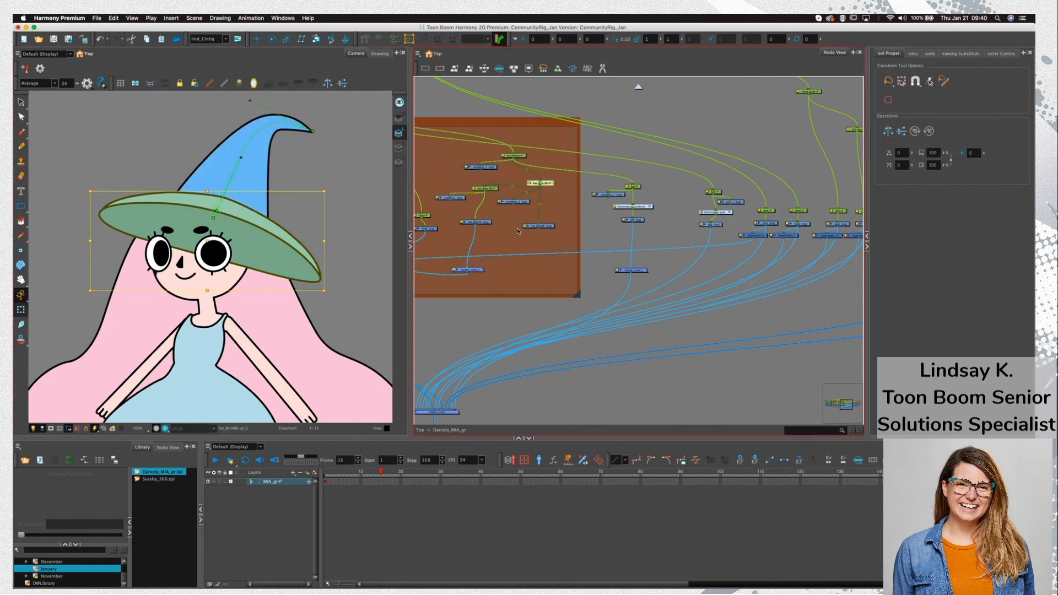
Connect the hat_BrimBK drawing to the hat cone's composite and compare the front and back brim drawings
drag(540, 230, 631, 269)
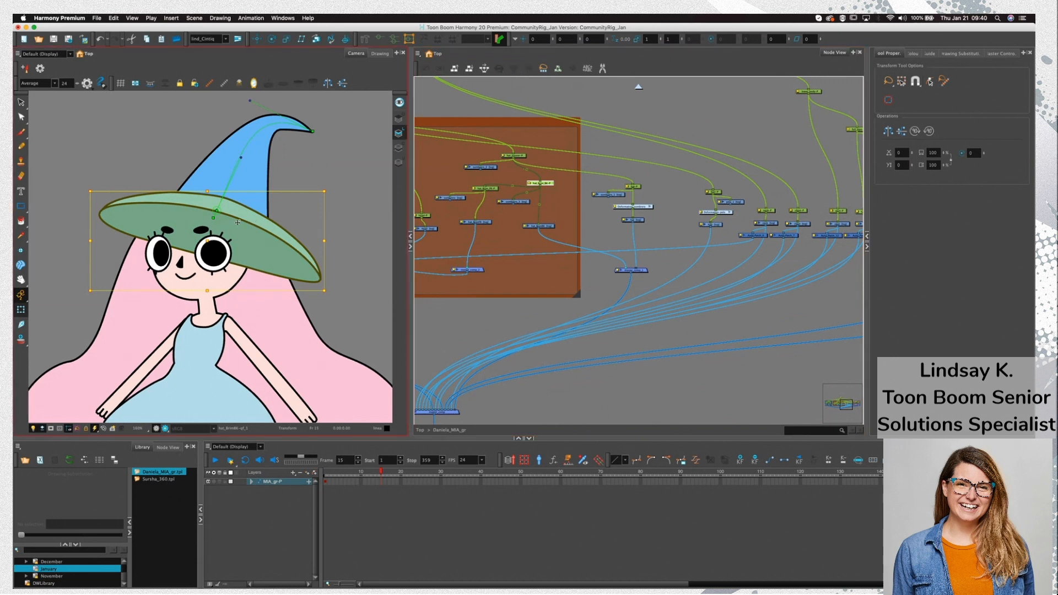
click(523, 226)
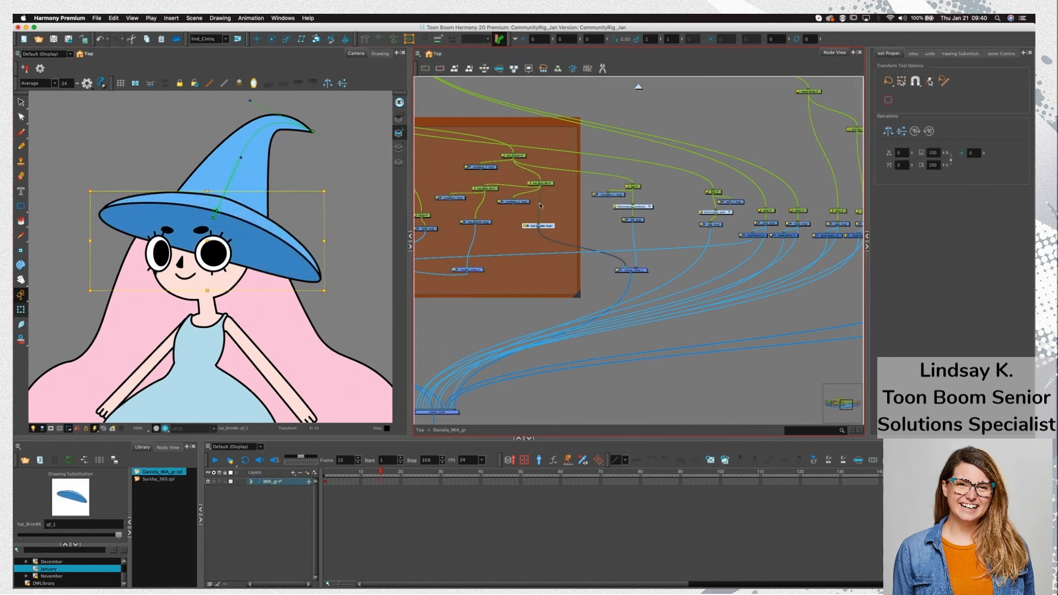
click(485, 225)
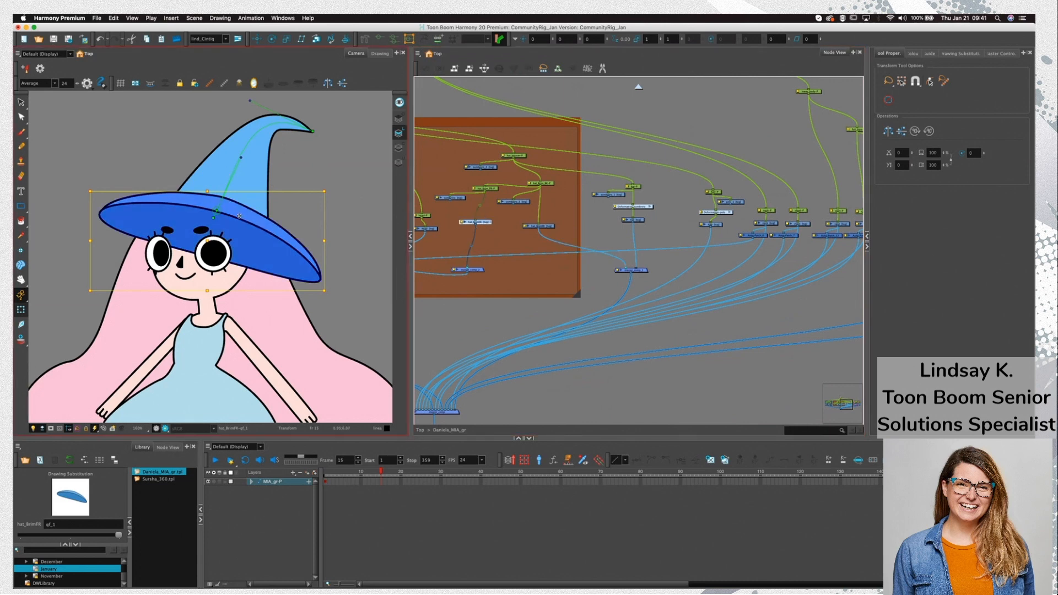
click(546, 227)
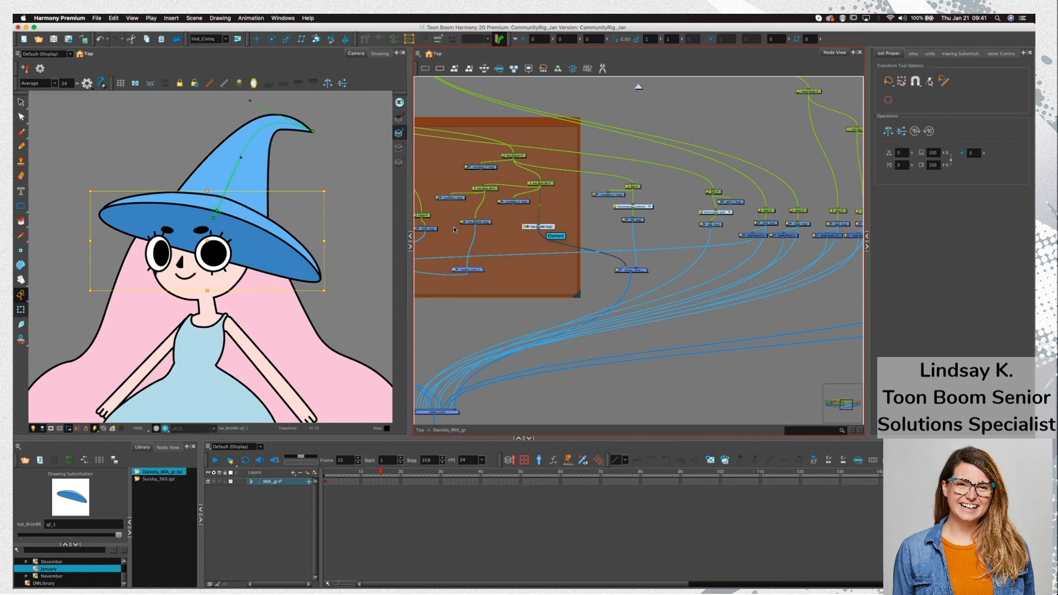
click(483, 223)
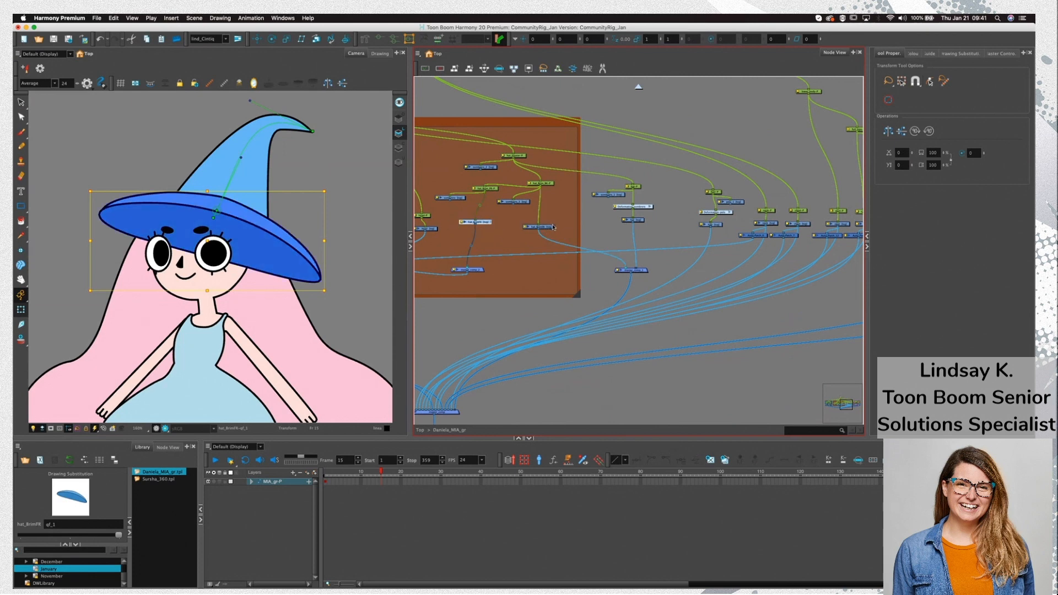
click(545, 227)
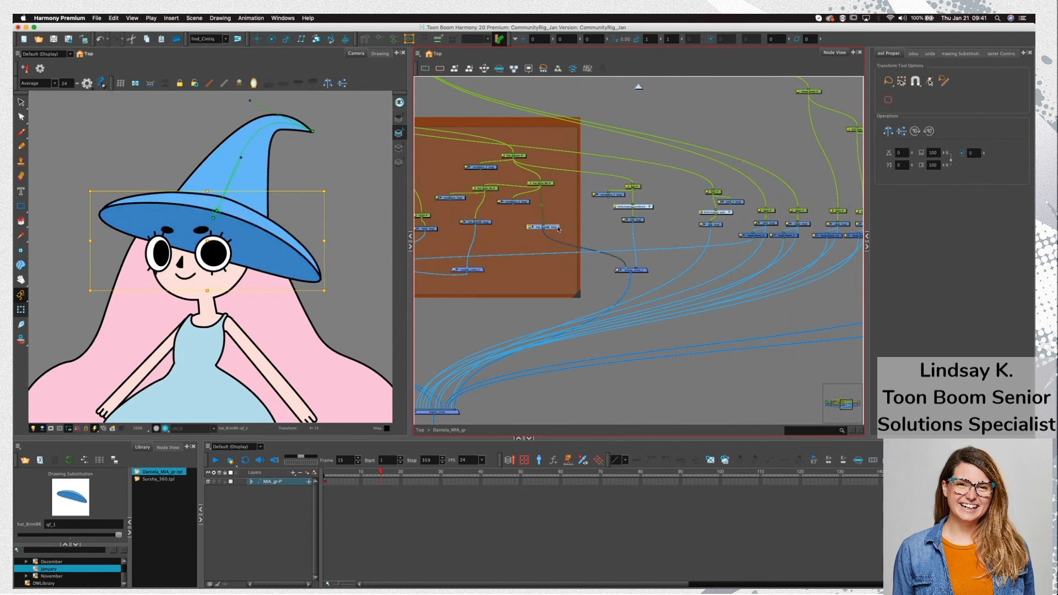
click(477, 223)
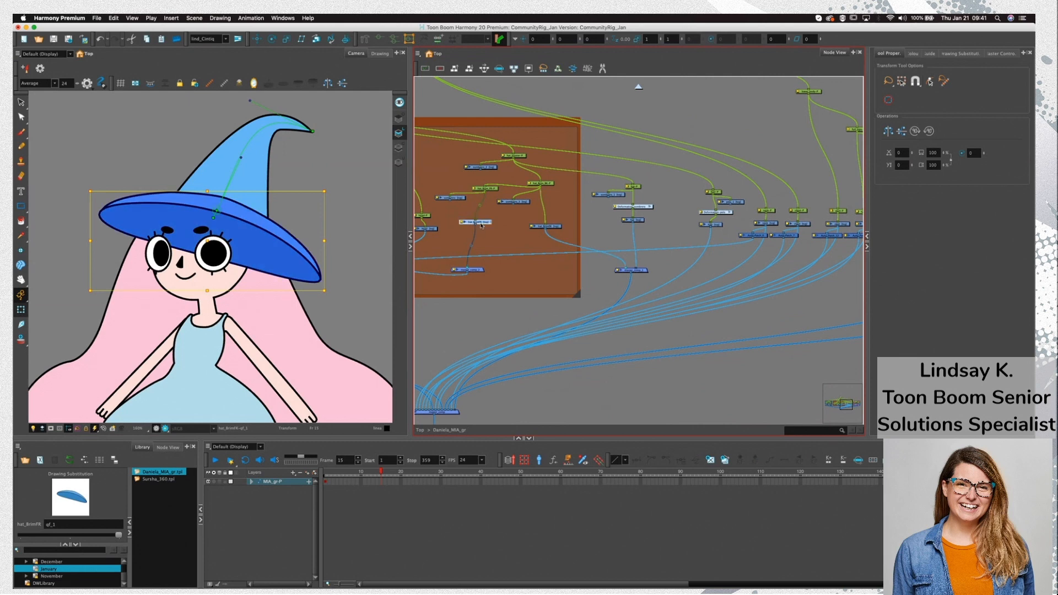
Activate the Select tool and disable the hat_BrimBK drawing node
key(alt+s)
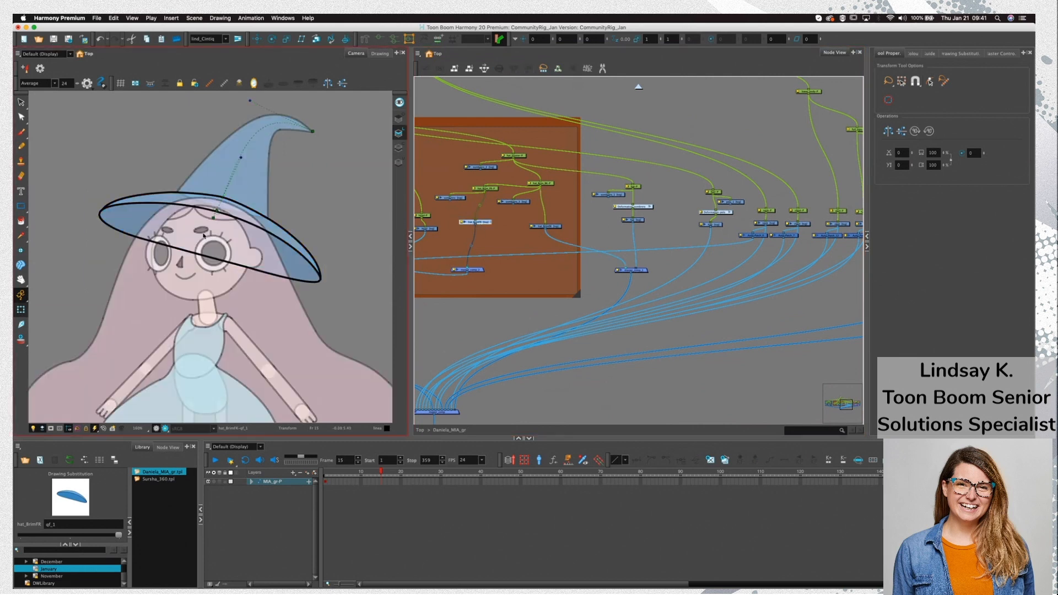
key(alt+s)
click(554, 225)
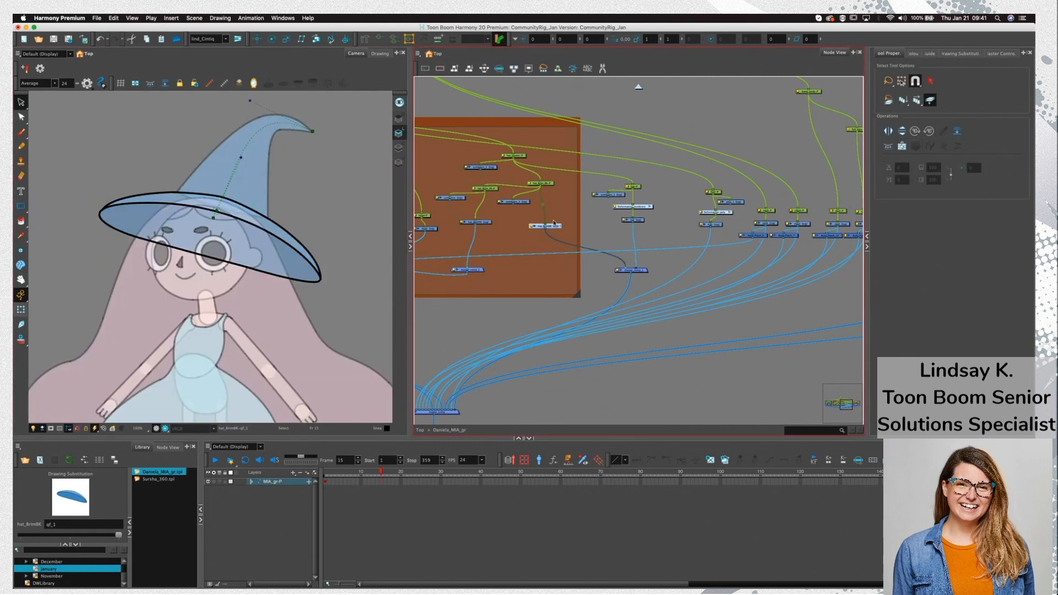
key(d)
Delete the back brim's outline strokes from the line art of the hat_BrimFR drawing
click(481, 222)
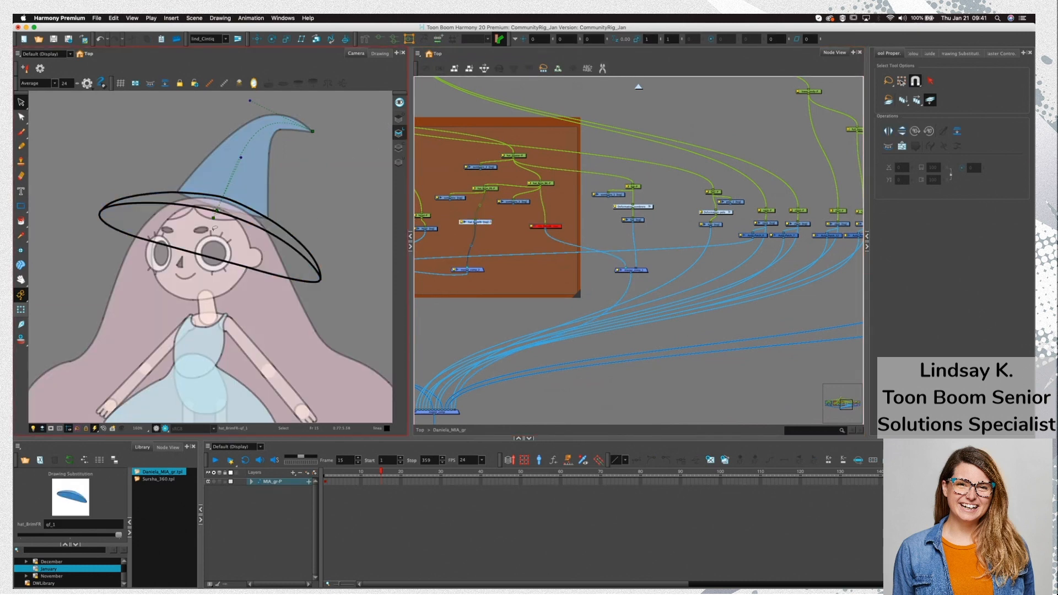
click(219, 261)
key(Delete)
click(266, 271)
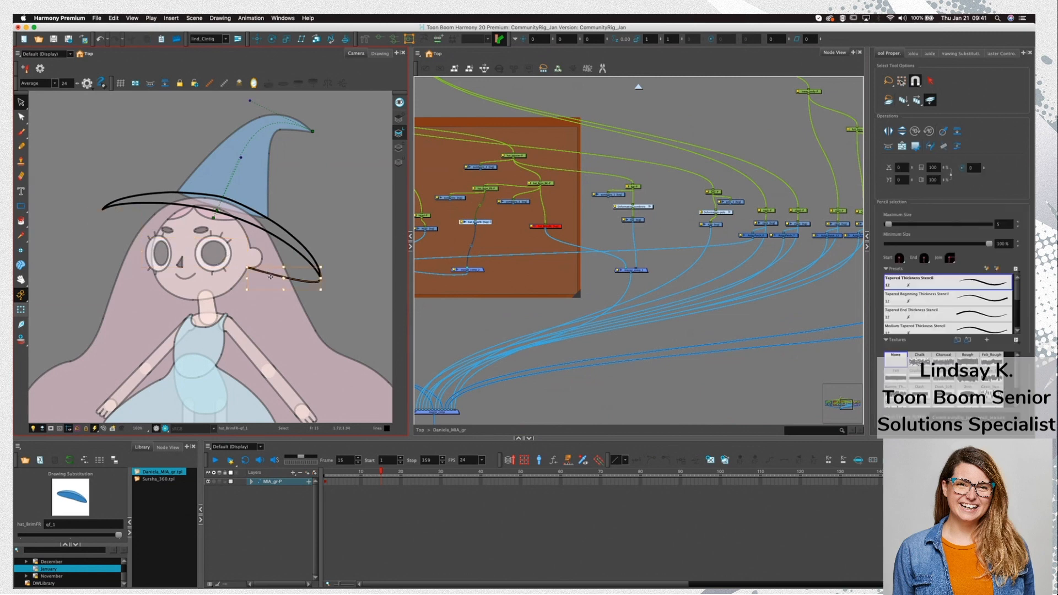
key(Delete)
Delete the darker back brim fill from hat_BrimFR's colour art and return to its line art
click(403, 147)
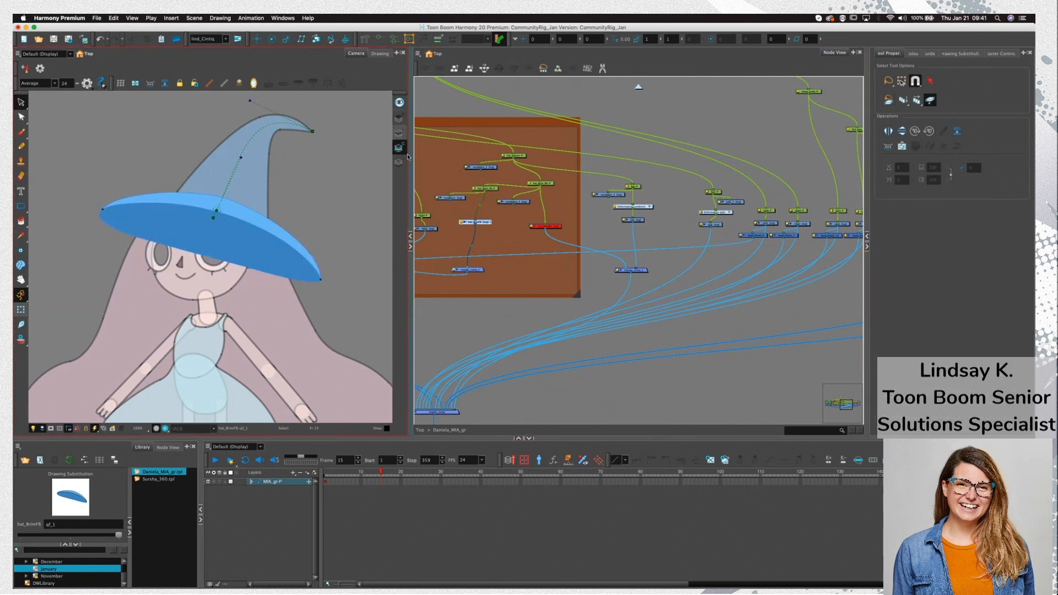
click(242, 264)
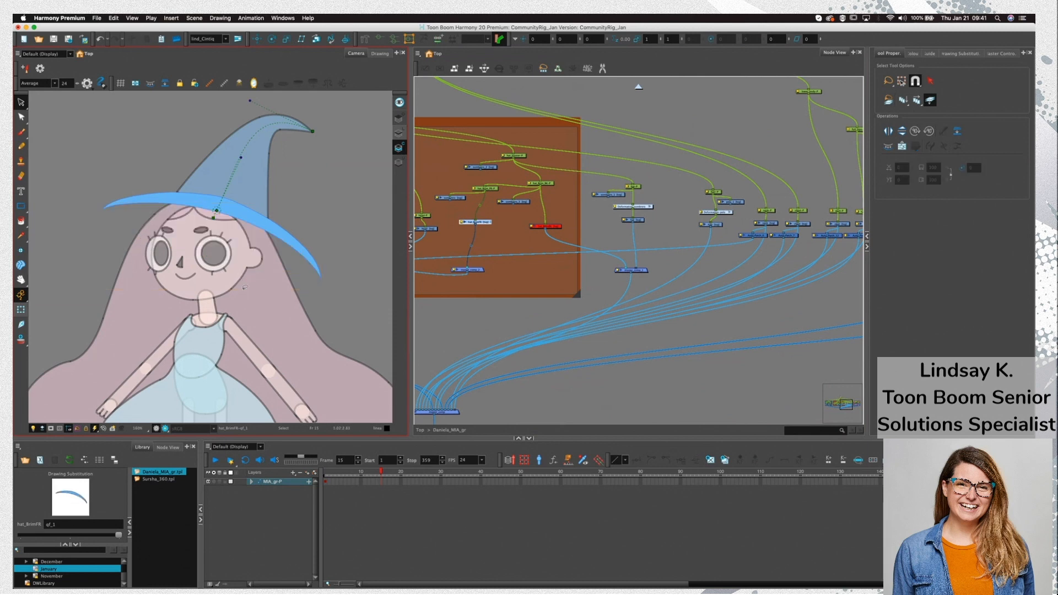
click(476, 232)
click(398, 133)
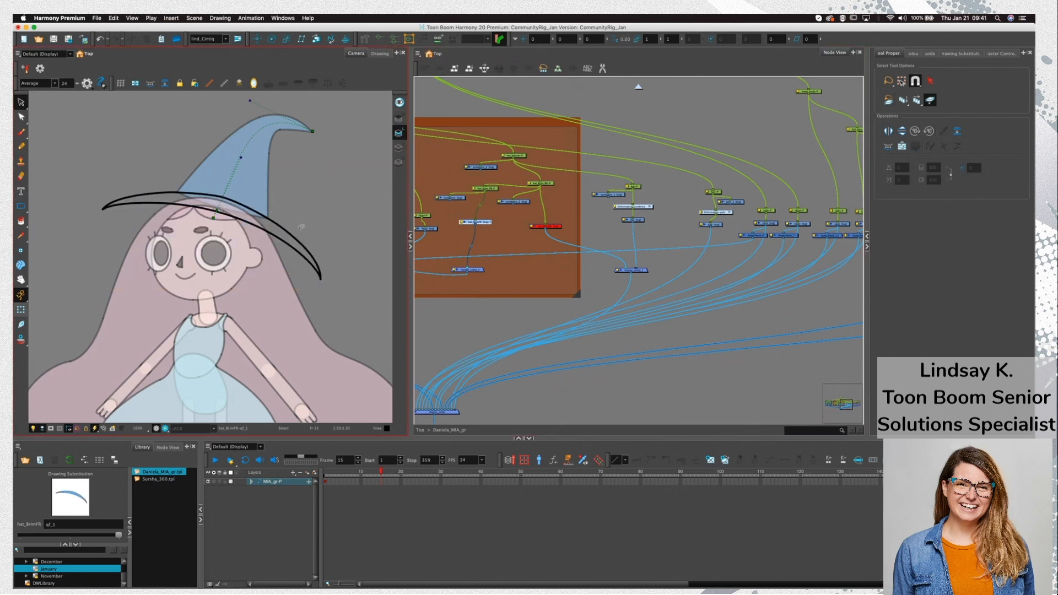
Disable the hat_BrimFR drawing node and enable the hat_BrimBK drawing node
click(514, 205)
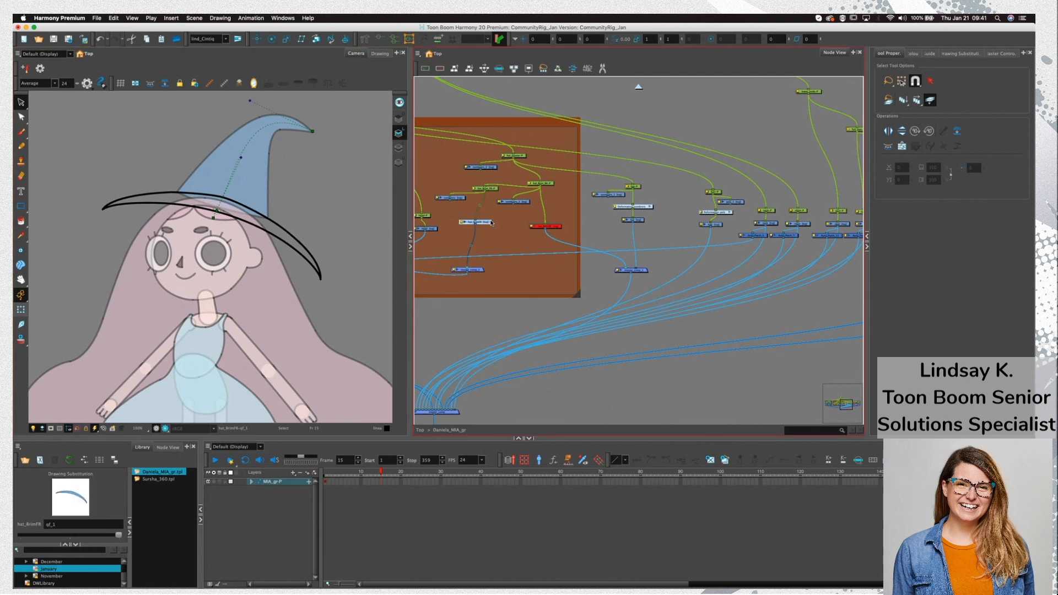
key(shift+t)
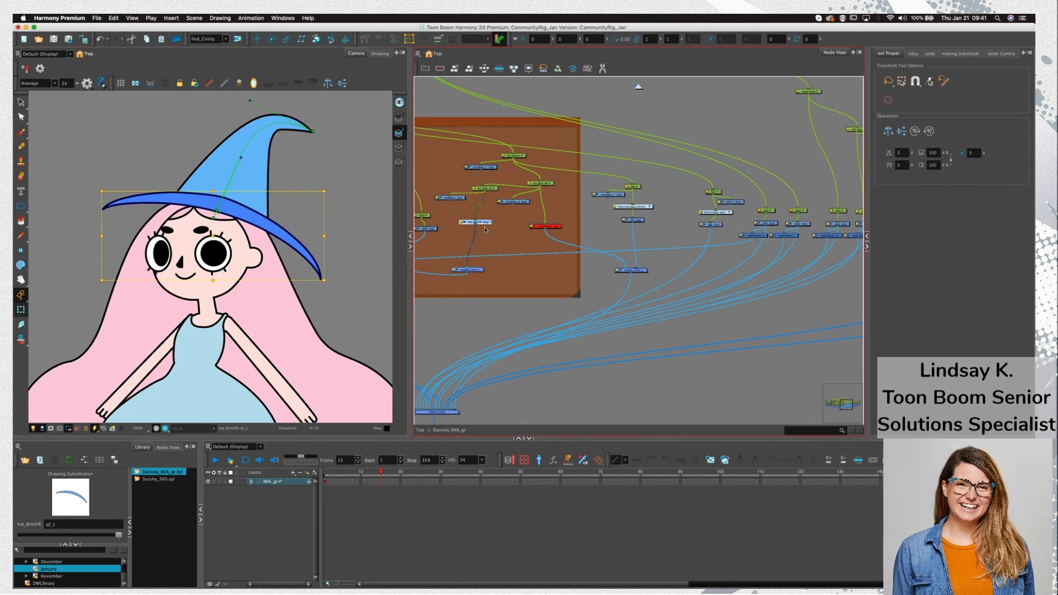
key(d)
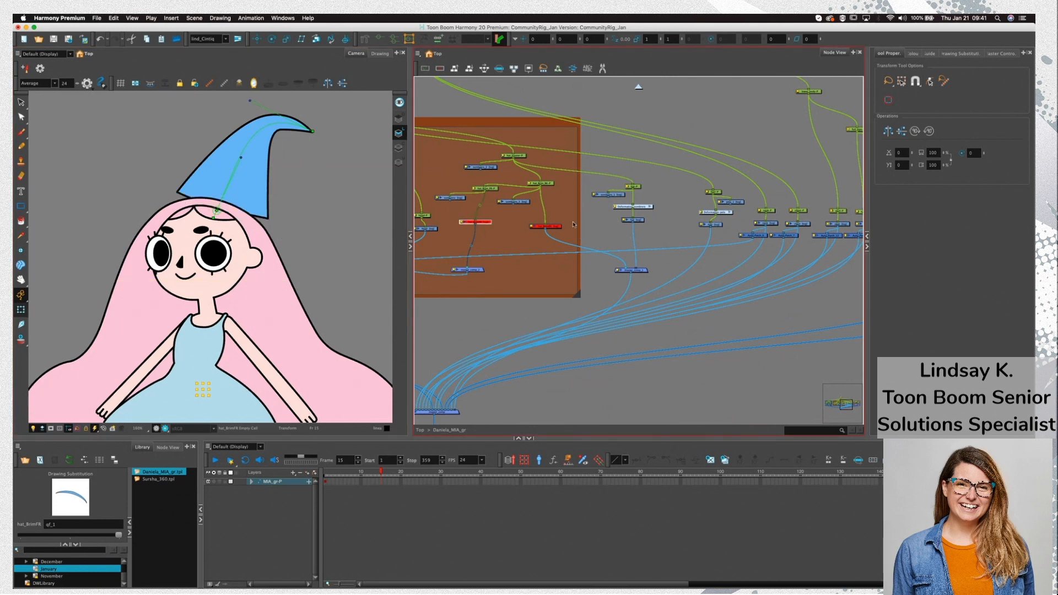
click(546, 226)
key(d)
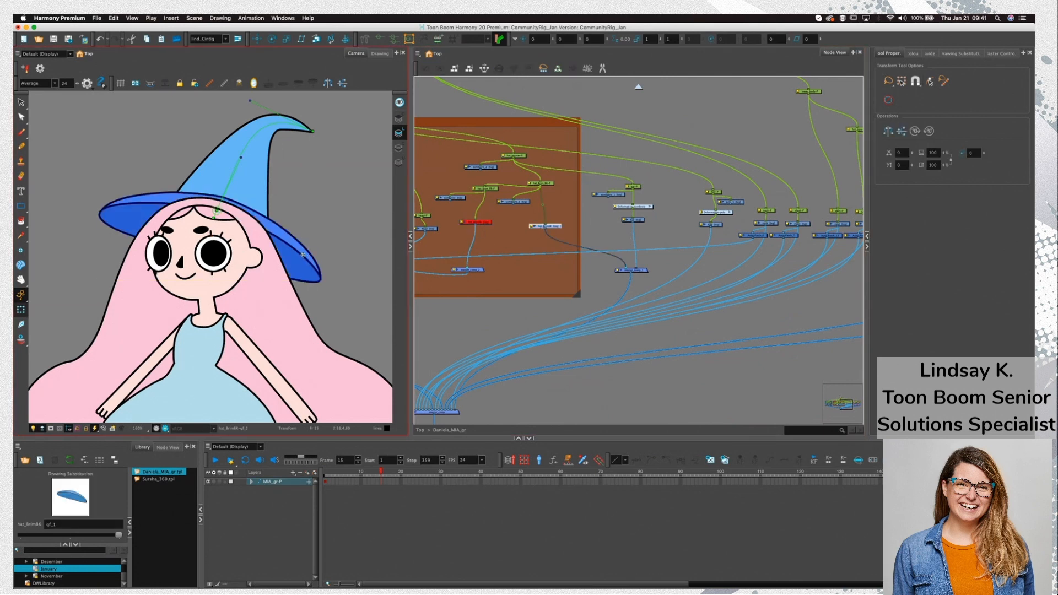
Delete the inner curved strokes that divide the brim from hat_BrimBK's line art, keeping the outer outline
key(alt+s)
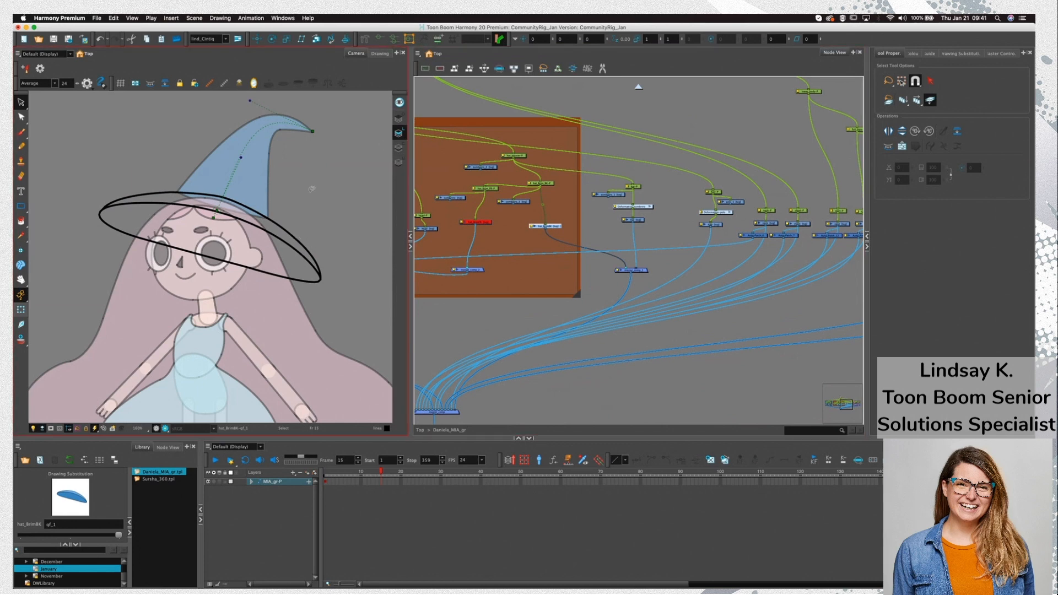
click(262, 235)
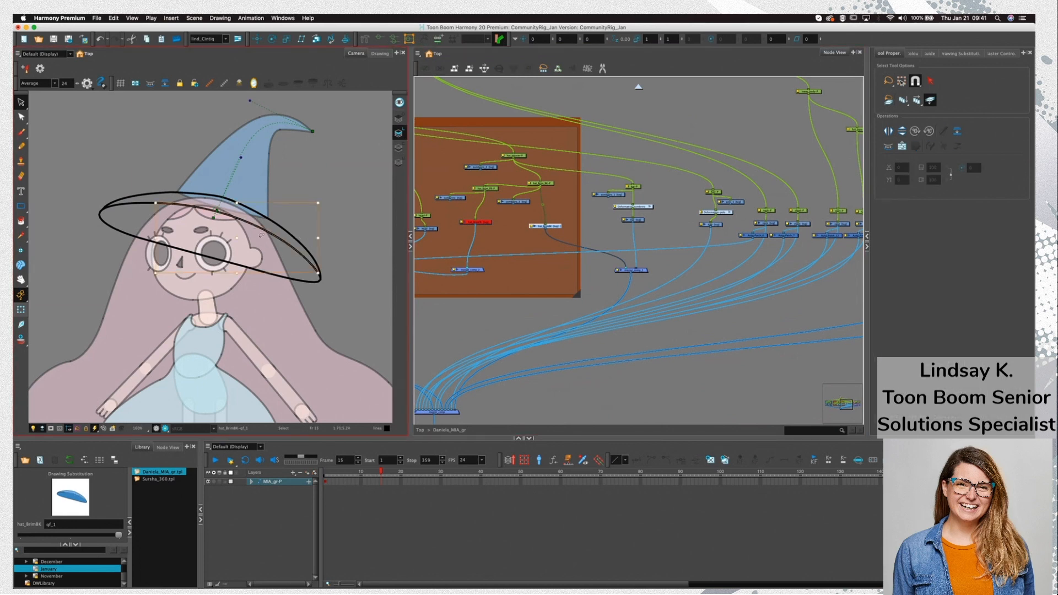
key(Delete)
click(146, 204)
key(Delete)
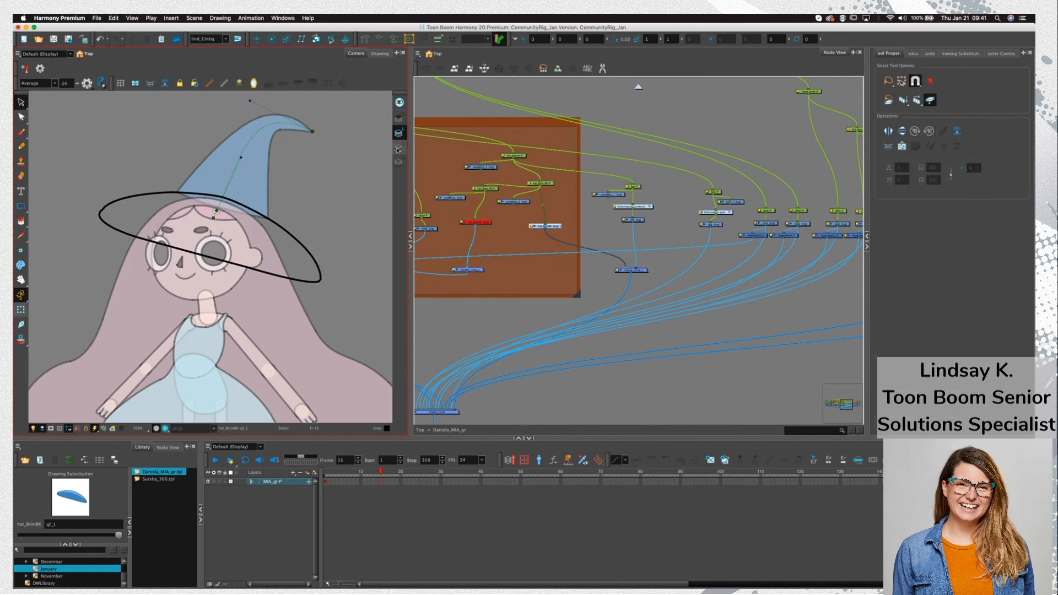
Recolour the light front area of hat_BrimBK's colour art with the darker brim blue to make one solid shape
click(398, 148)
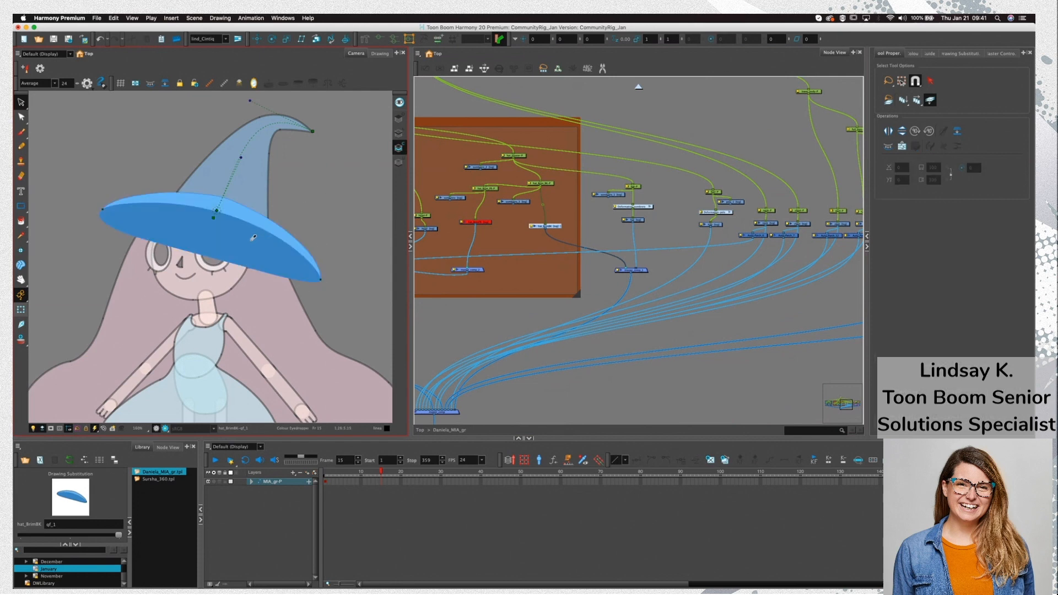
click(253, 237)
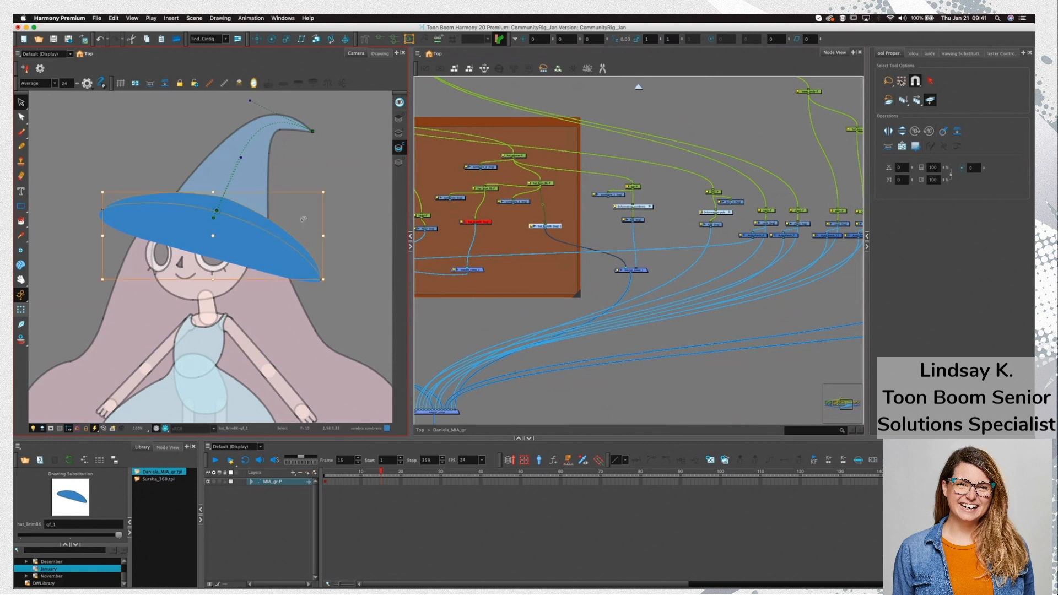
click(303, 219)
click(270, 237)
click(300, 225)
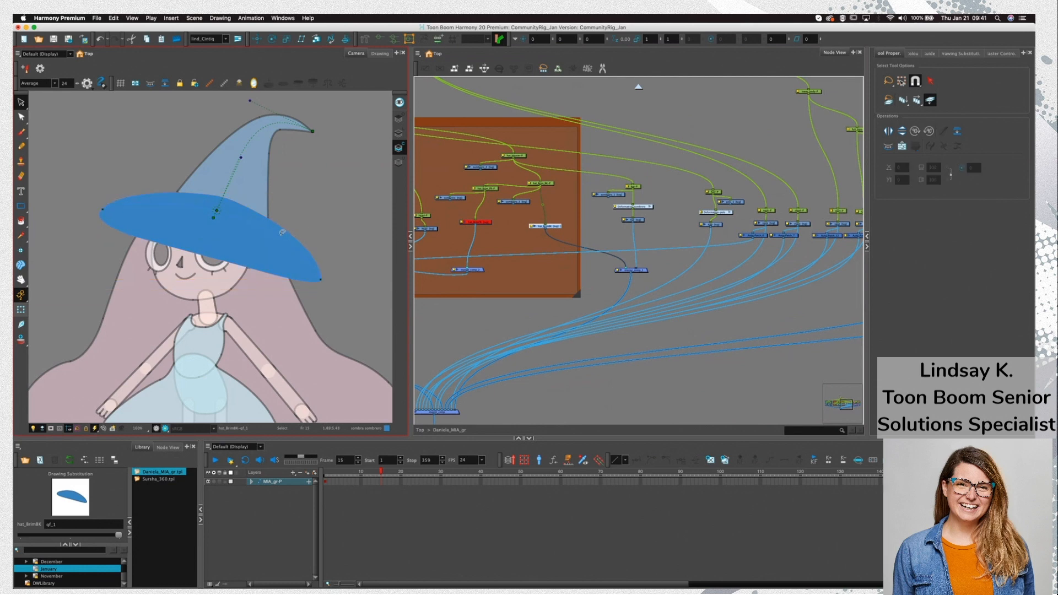
click(281, 281)
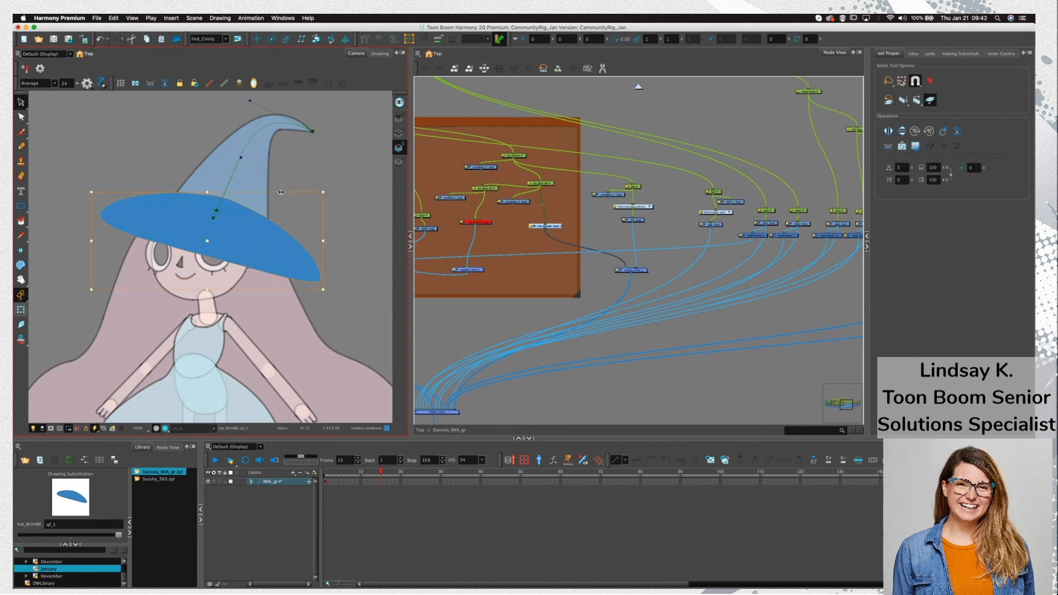
click(354, 235)
Re-enable the hat_BrimFR drawing and line up the front and back brim pegs above their drawings
key(shift+2)
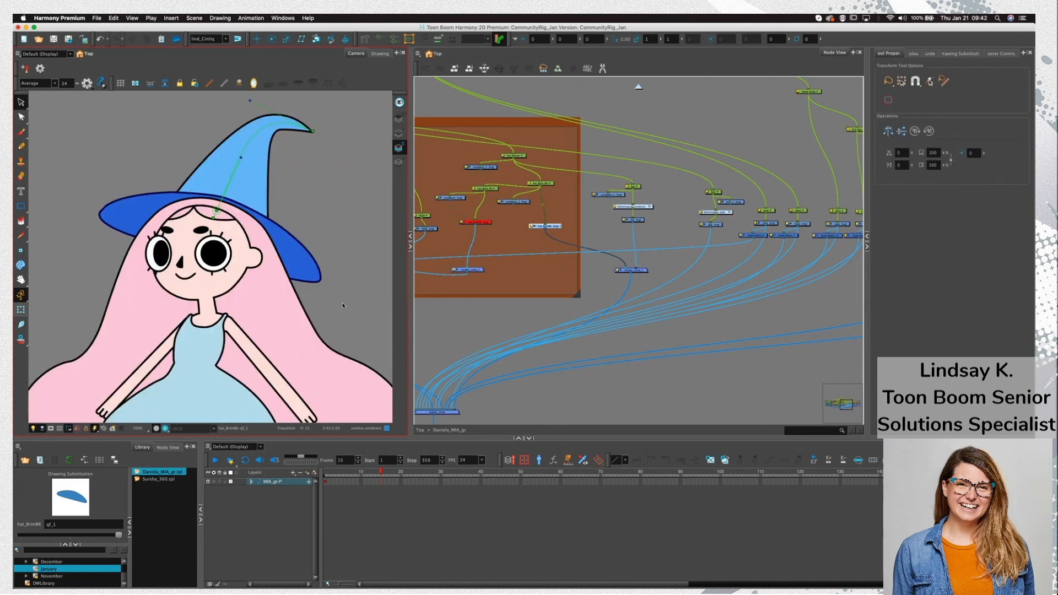
click(482, 241)
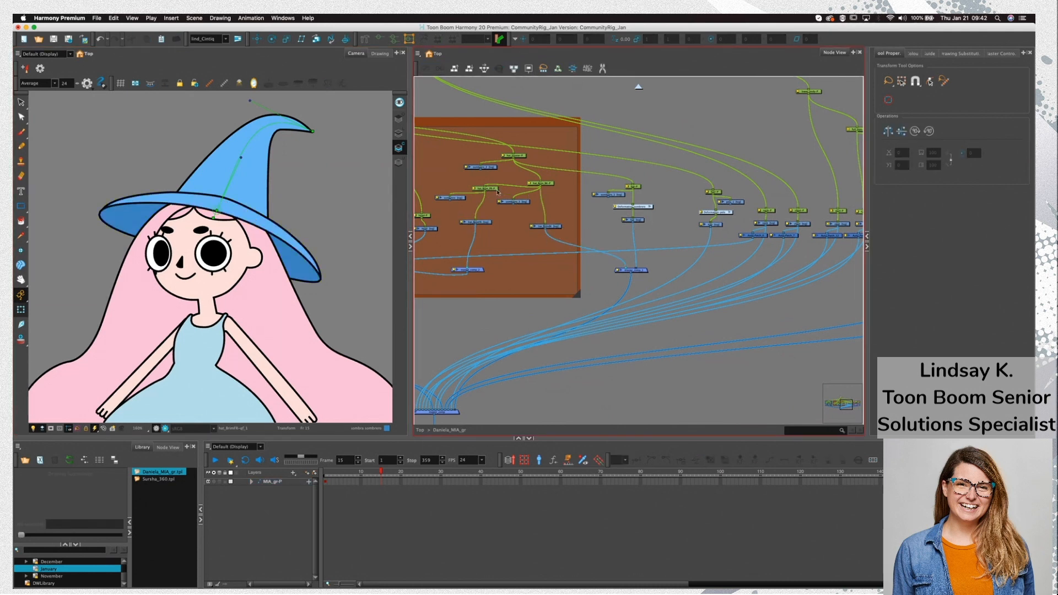
drag(487, 189, 478, 186)
click(563, 199)
drag(549, 185, 555, 186)
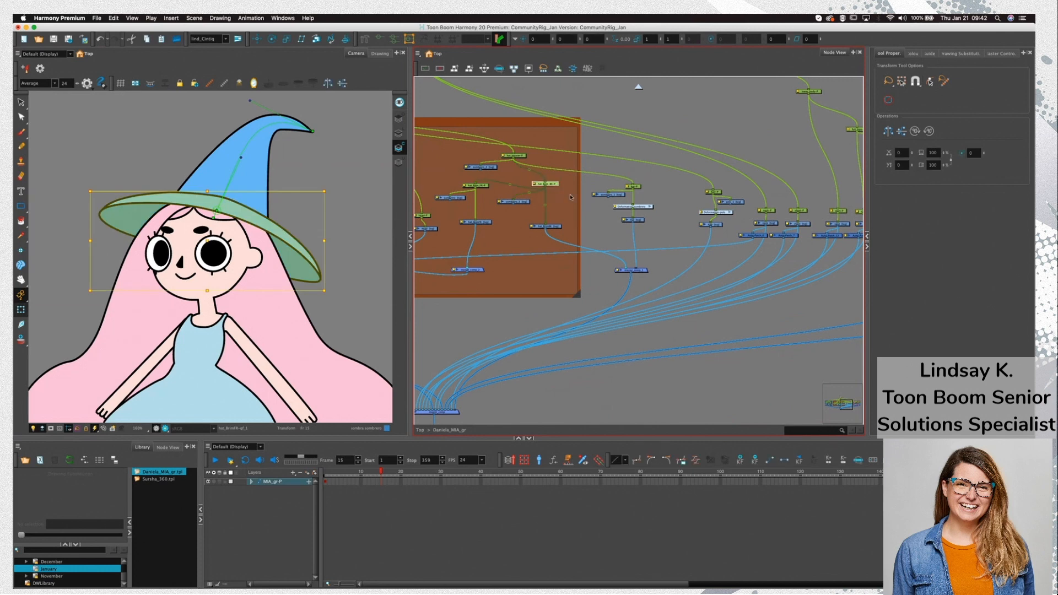
click(572, 197)
Straighten the hat cone's peg and move the hat master peg and its neighbouring drawing node higher above the brim branches
drag(635, 189, 639, 187)
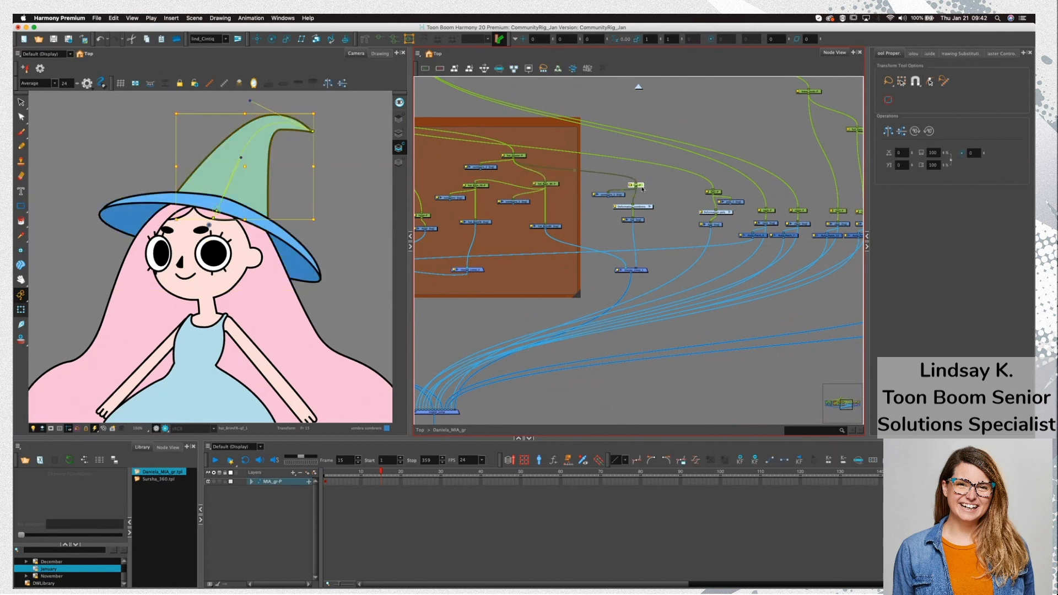
drag(515, 157, 556, 141)
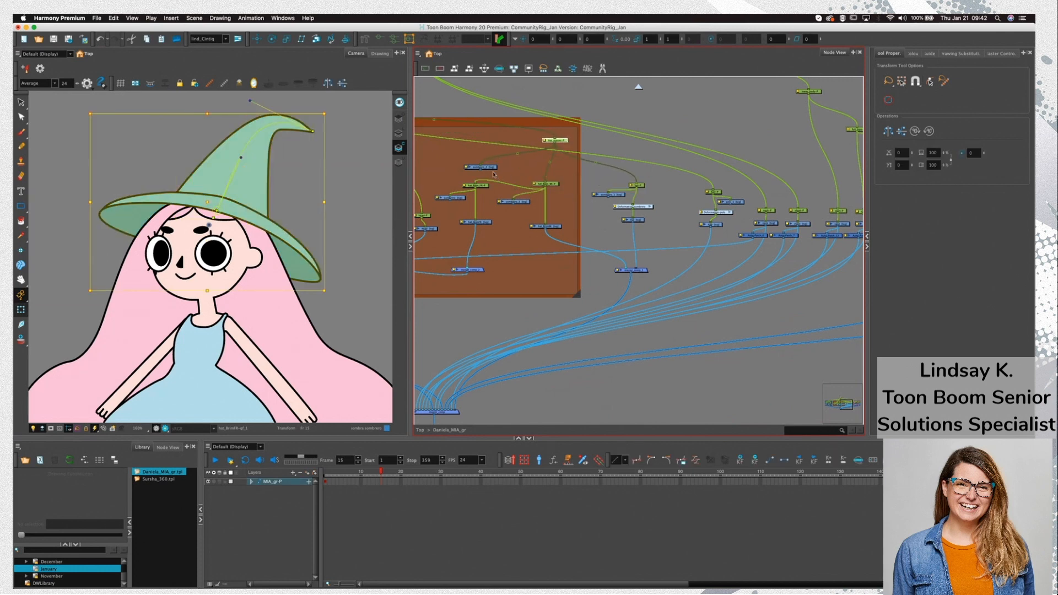
drag(492, 167, 491, 160)
Select the hat master, back brim and front brim pegs in turn to check which hat parts each one controls
click(557, 141)
click(556, 186)
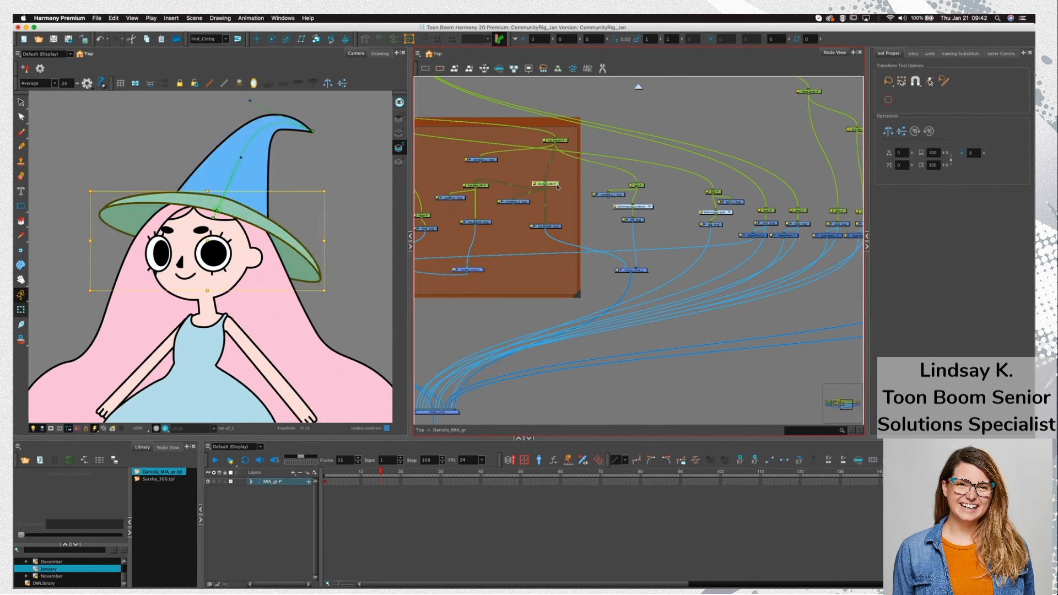
click(484, 186)
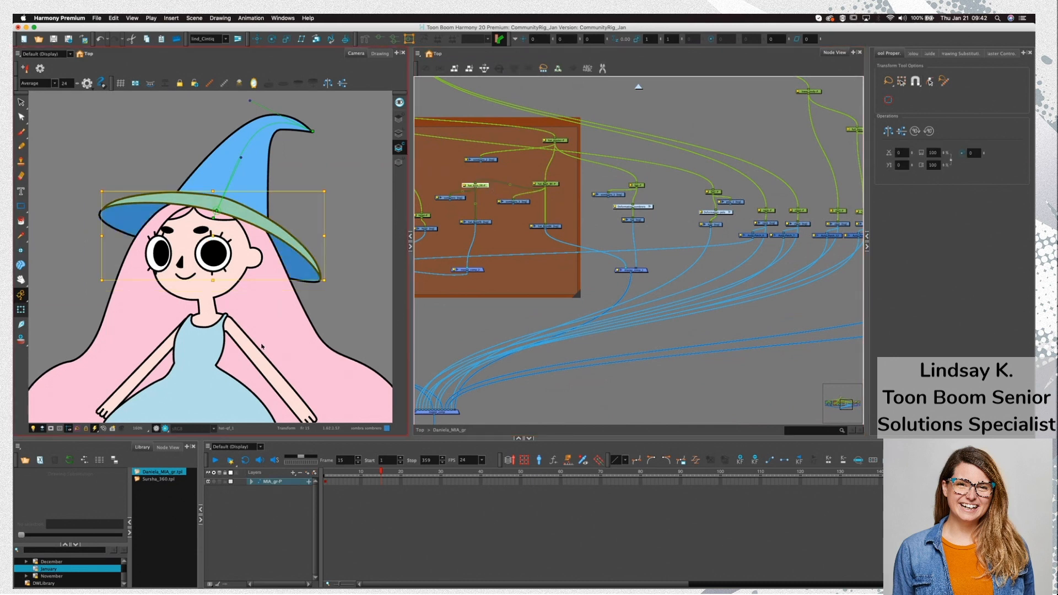
scroll(275, 354, down, 3)
drag(275, 354, 266, 296)
scroll(248, 145, up, 1)
scroll(249, 145, up, 1)
click(476, 190)
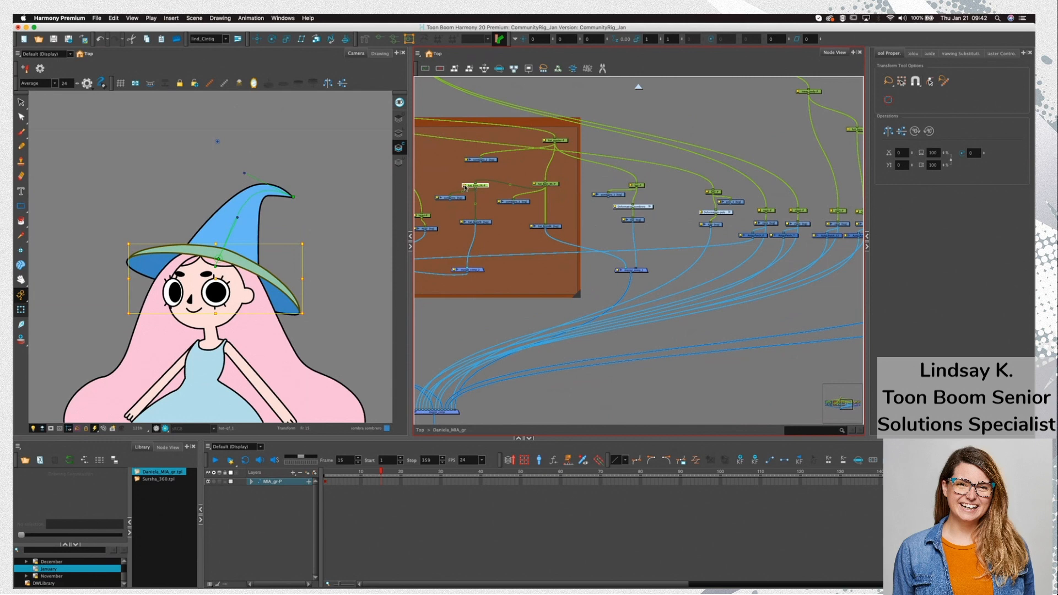
Inspect the layer properties of the hat_Brim_FR-P peg and the drawing node beside it
double_click(465, 187)
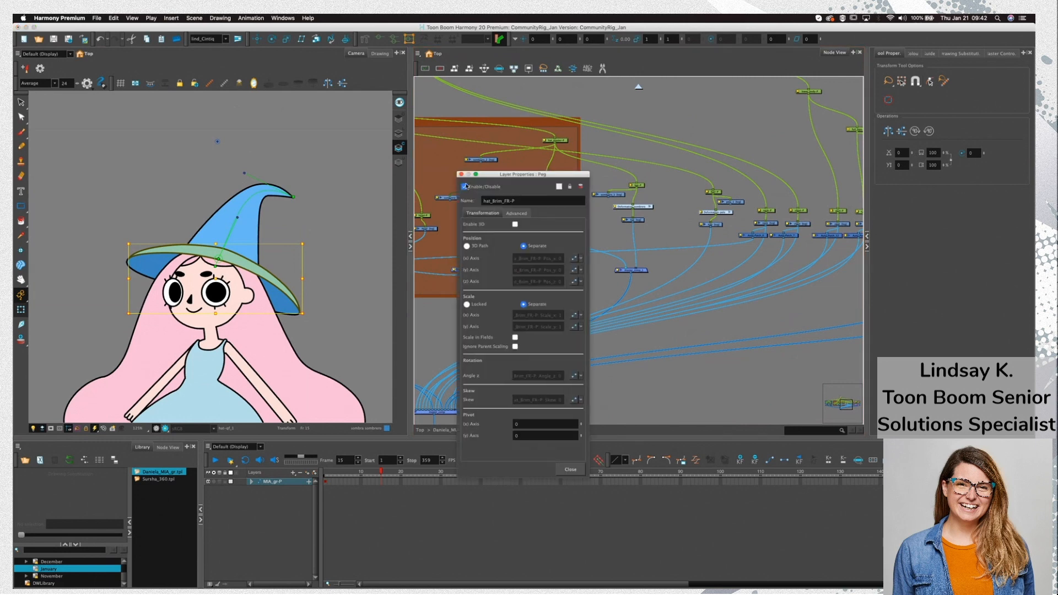
click(516, 213)
click(460, 175)
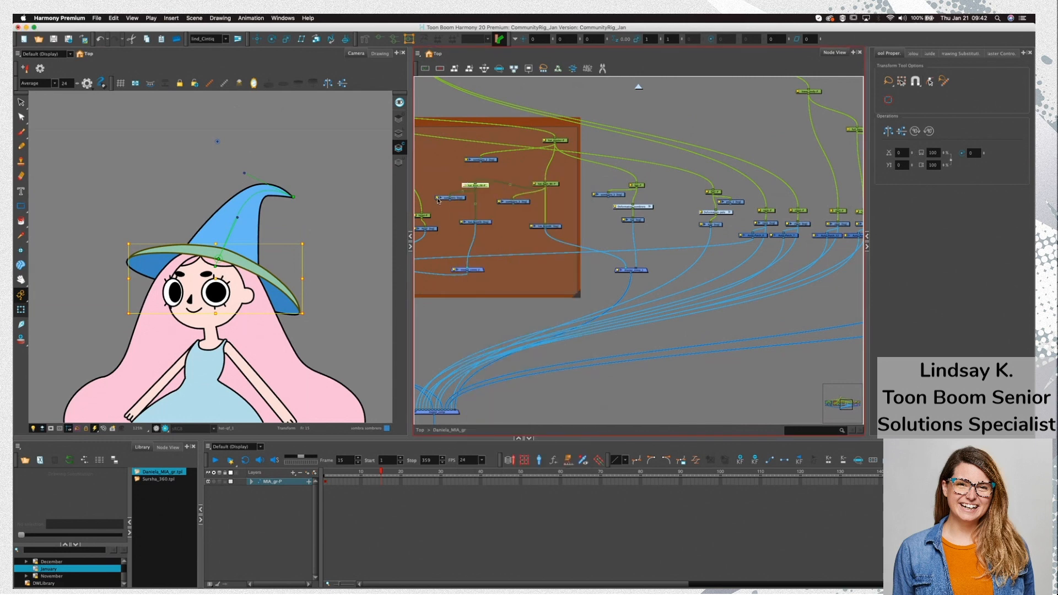
double_click(439, 199)
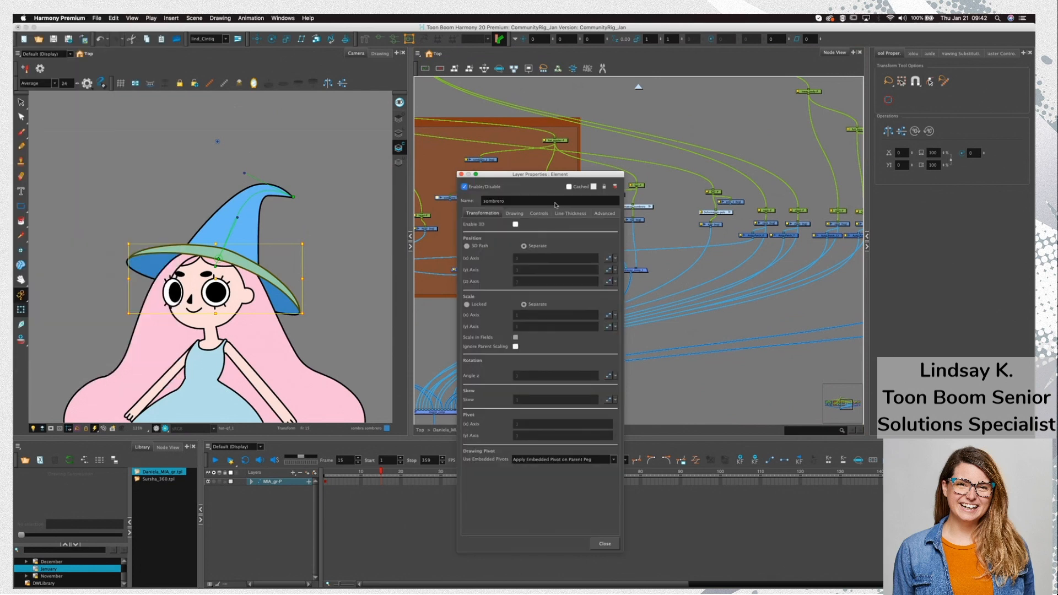
click(461, 174)
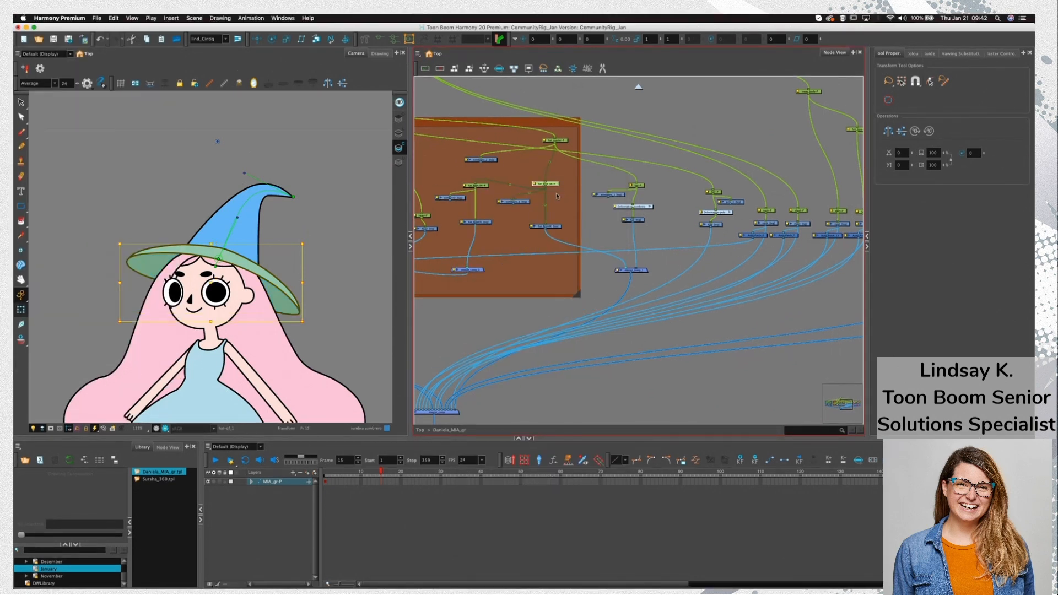
Align the hat_Brim_FR-P peg level with hat_Brim_BK-P and check the pivots of the hat master and back brim pegs
click(268, 280)
click(484, 190)
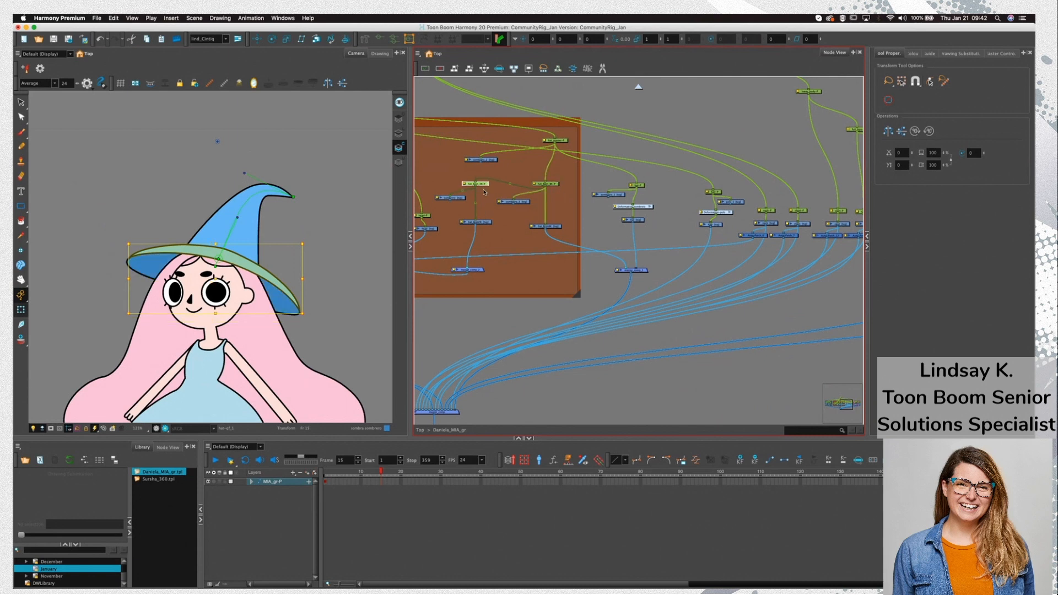
click(556, 141)
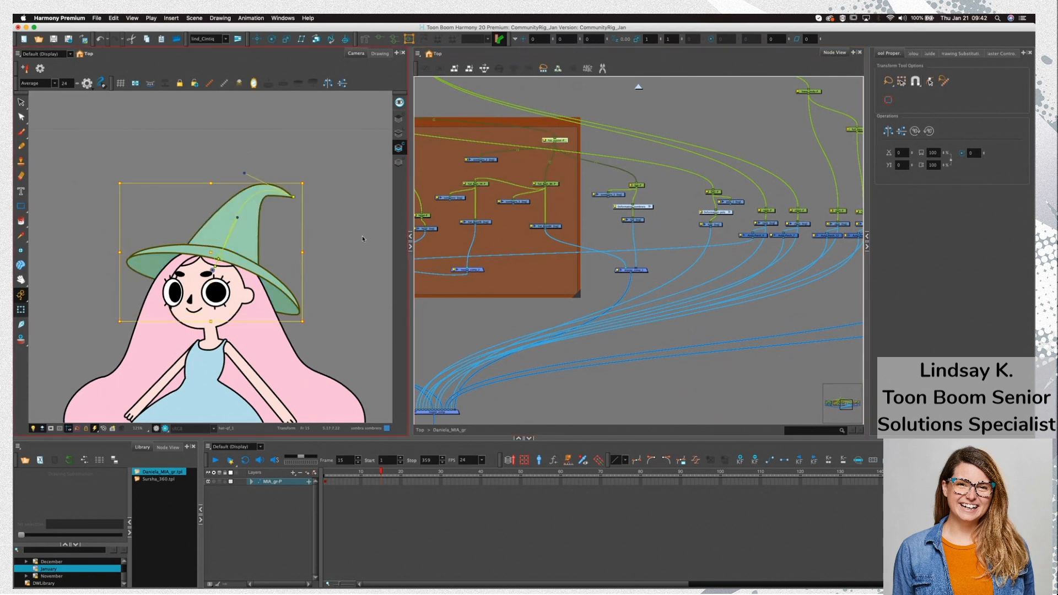
click(562, 199)
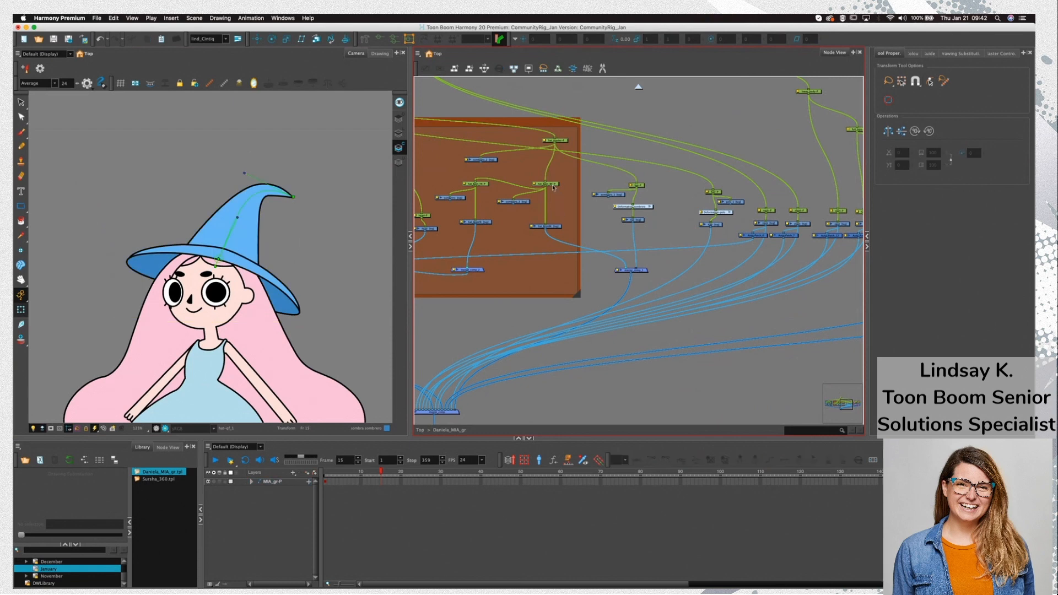
click(536, 184)
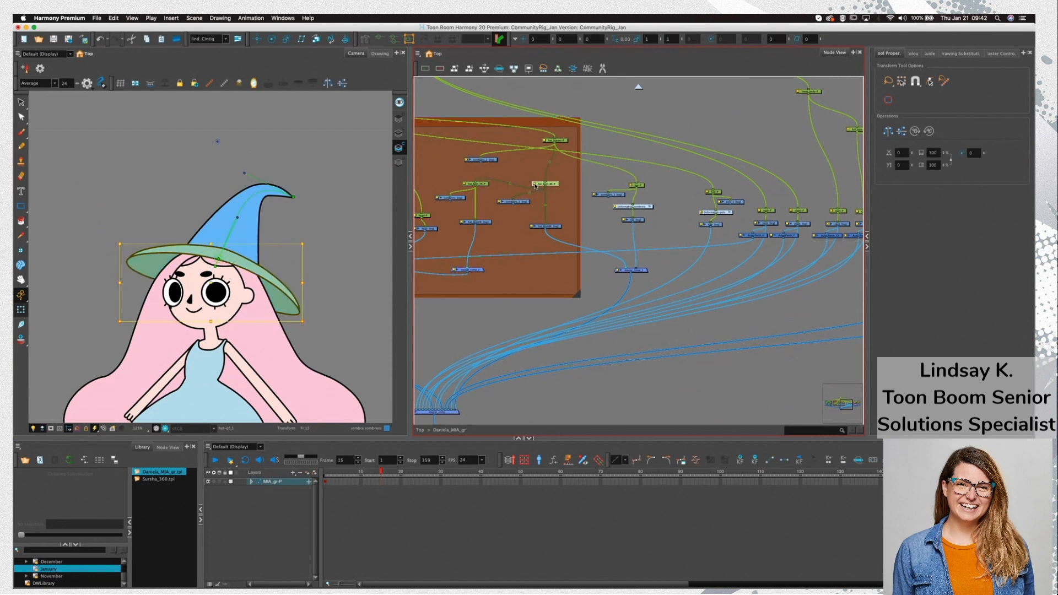
Select the hat_Brim_FR-P peg and check it with the Drawing Pivot tool, returning to the Transform tool
click(485, 187)
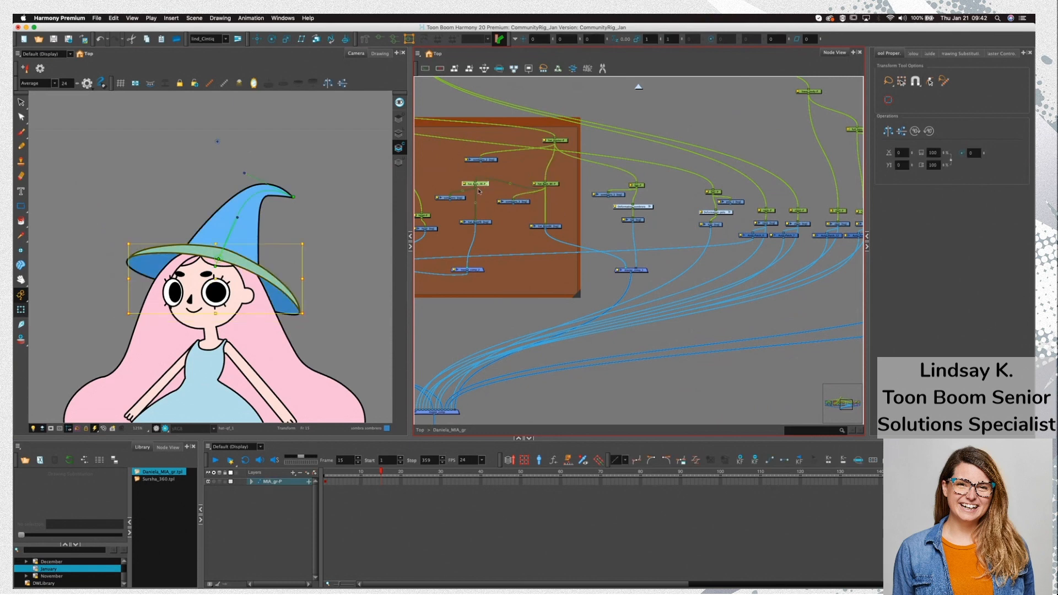
click(21, 250)
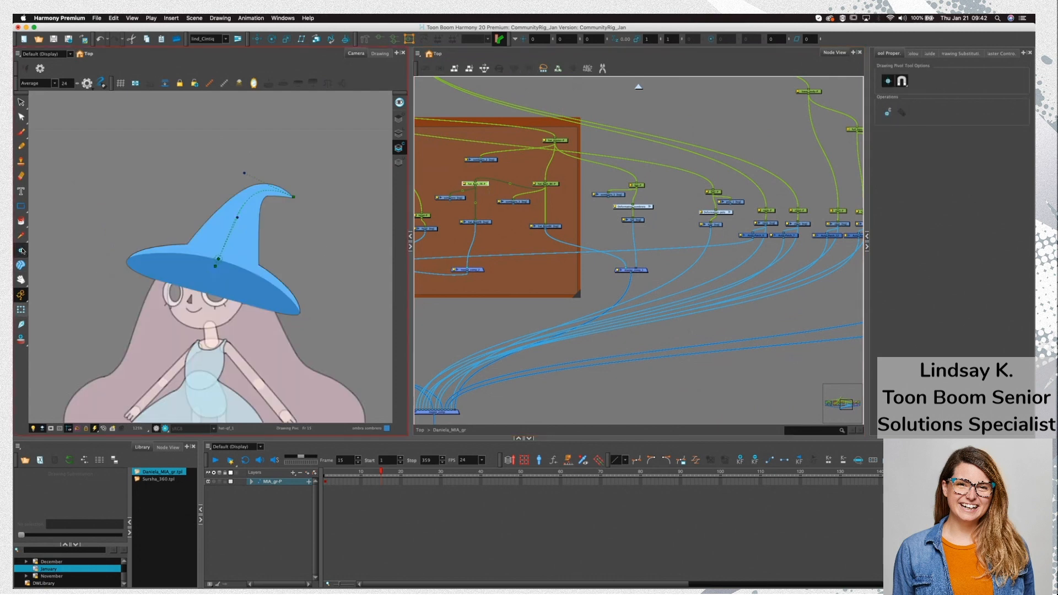
key(shift+t)
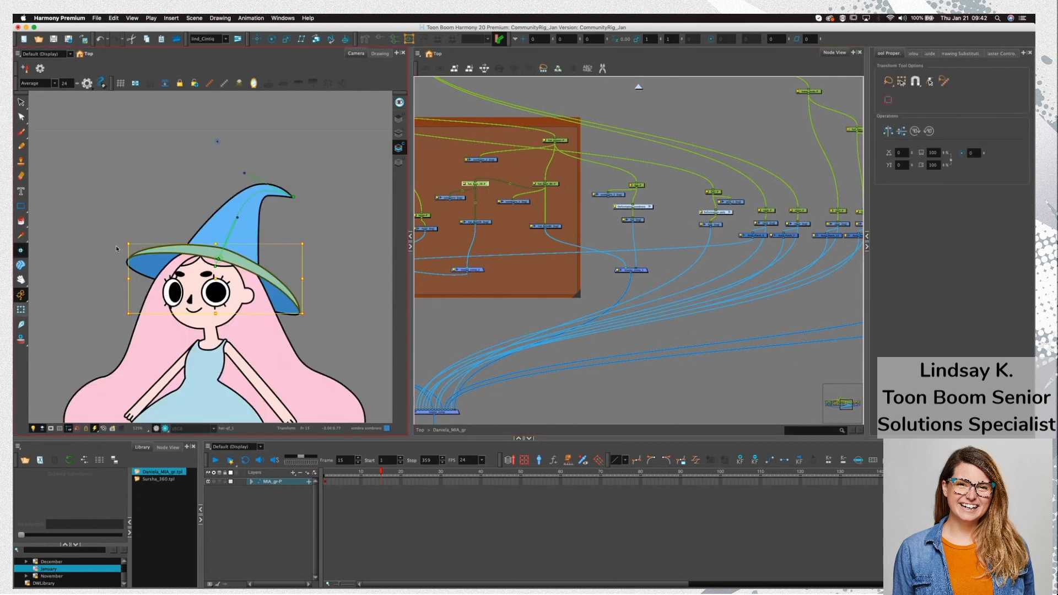
Select the sombrero drawing node under the hat_Brim_FR-P peg and check its pivot with the Drawing Pivot tool, returning to the Transform tool
drag(116, 246, 140, 274)
click(465, 198)
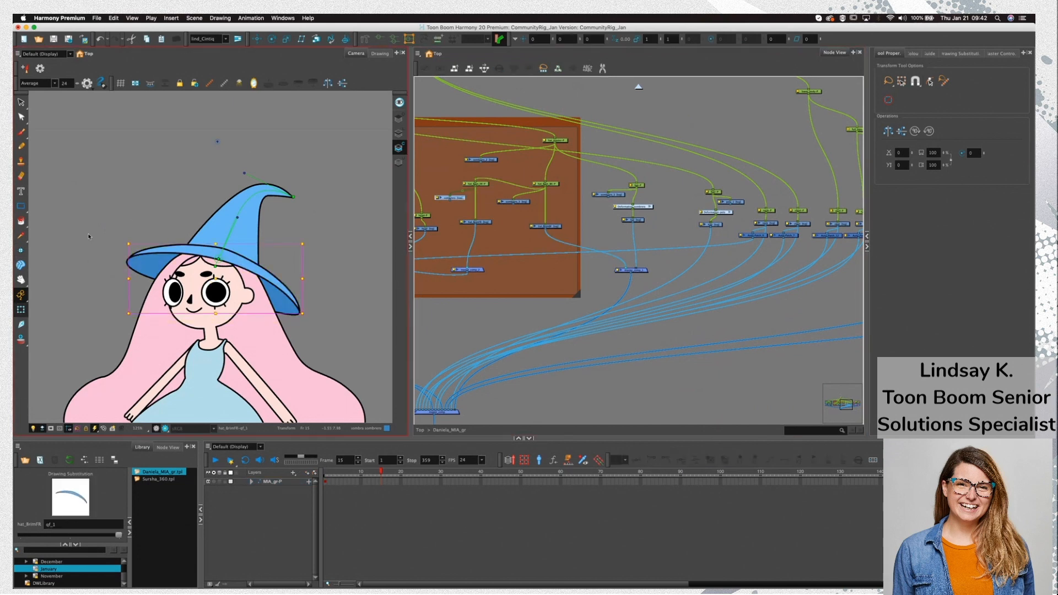
click(21, 250)
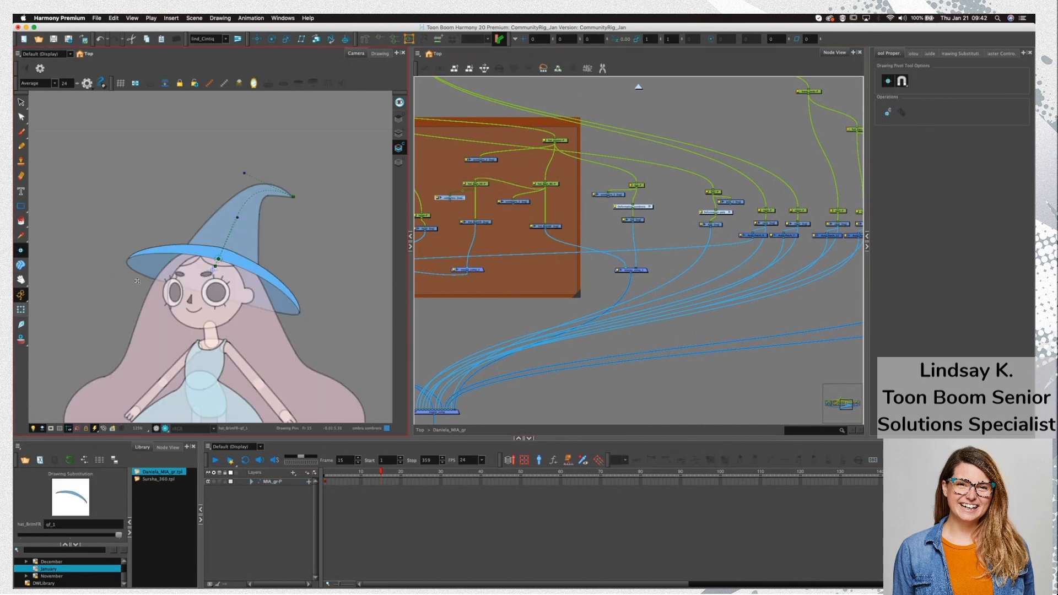
key(shift+t)
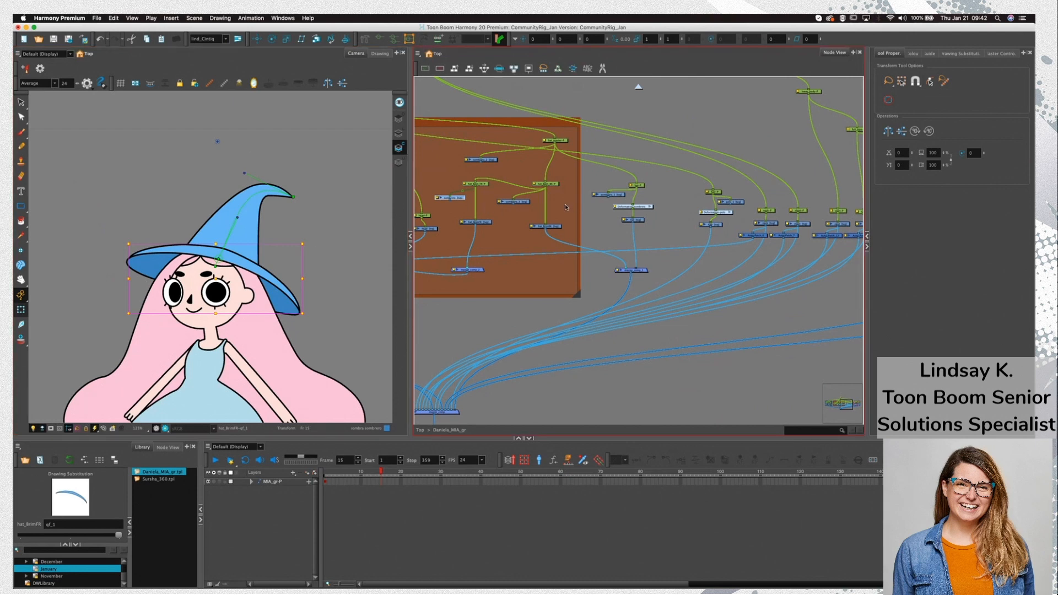
Check the front brim peg, try rotating the back brim peg to see how both brims follow, and undo the rotation
click(477, 184)
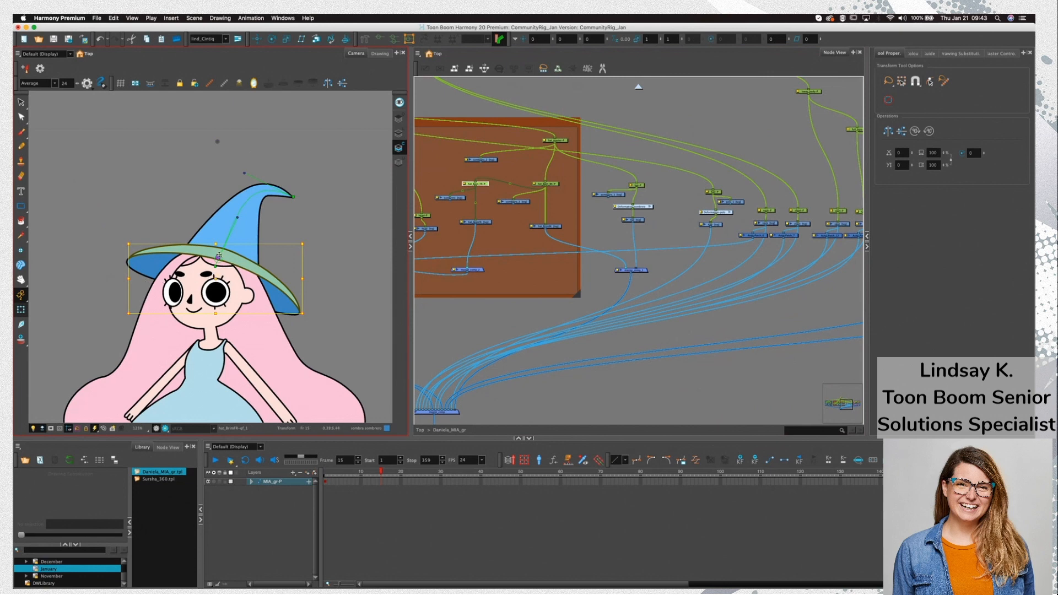
click(319, 249)
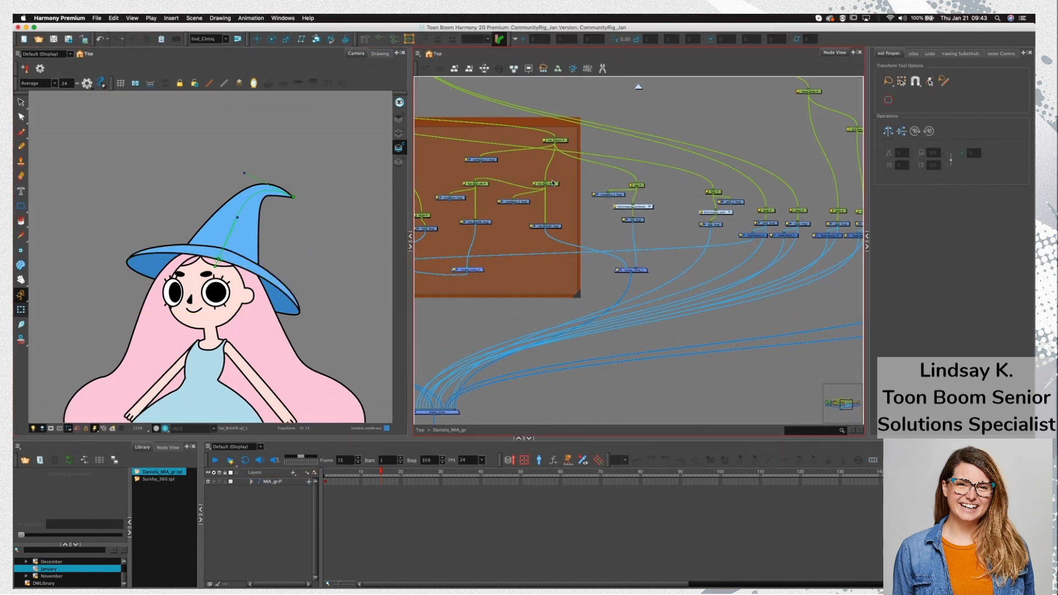
click(545, 184)
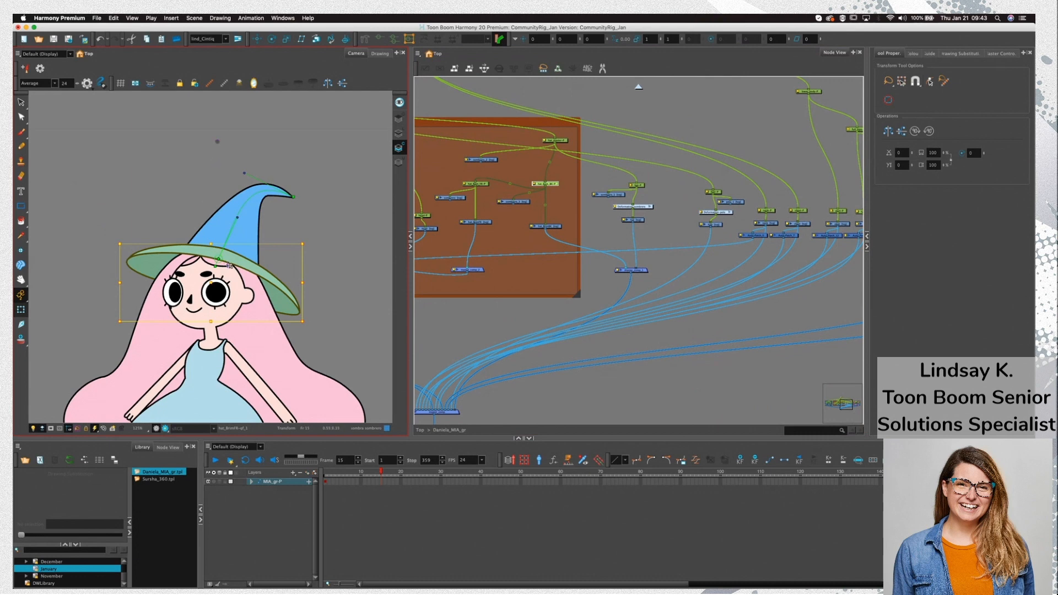
drag(306, 327, 318, 309)
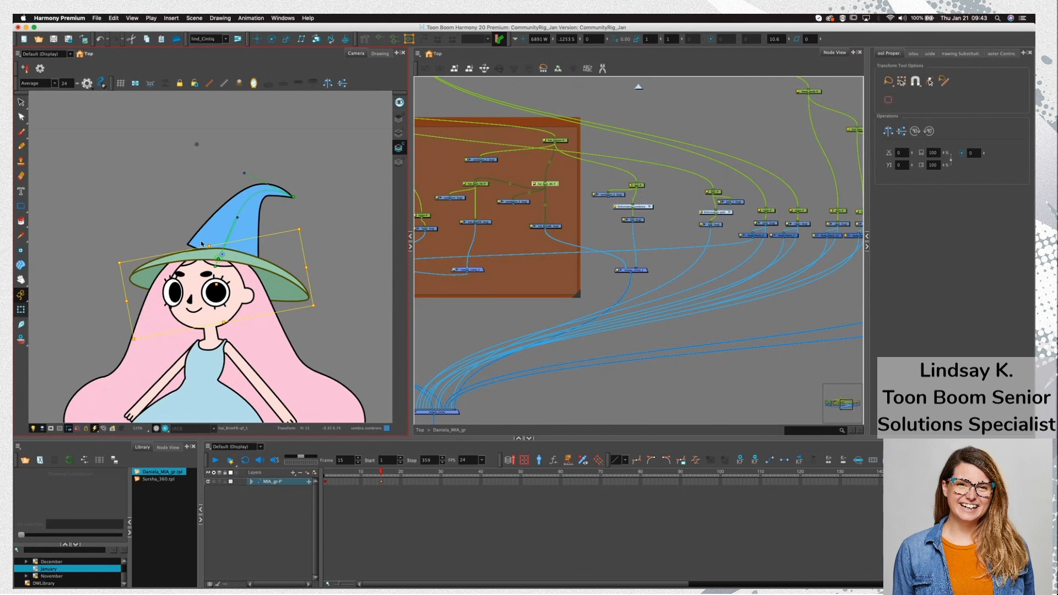
key(super+z)
click(342, 279)
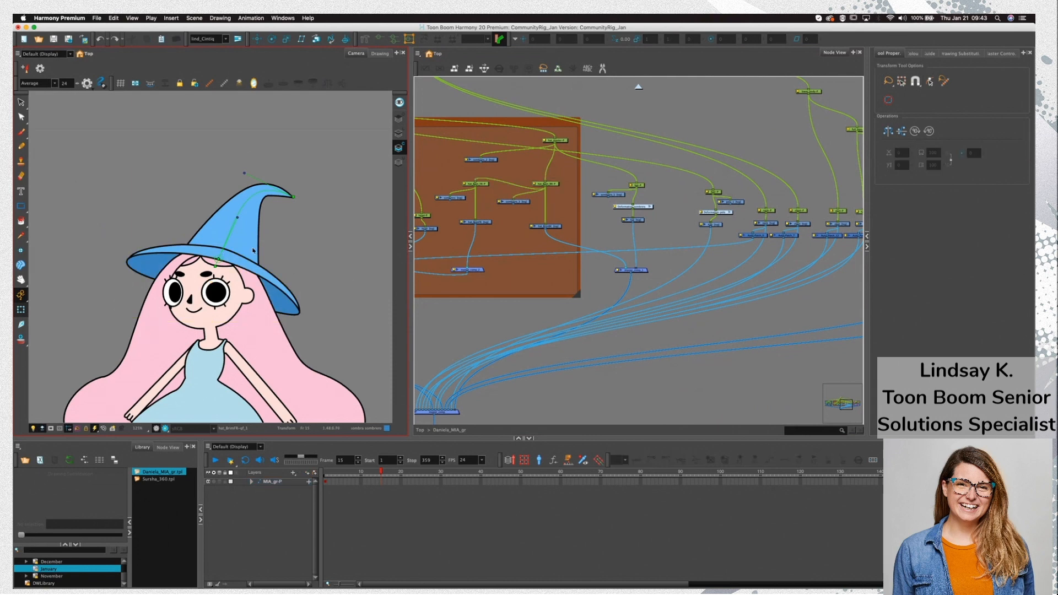
Extend the hat cone's base downward into a rounded curve behind the front brim with the Contour Editor, returning to the Transform tool
click(248, 227)
key(alt+s)
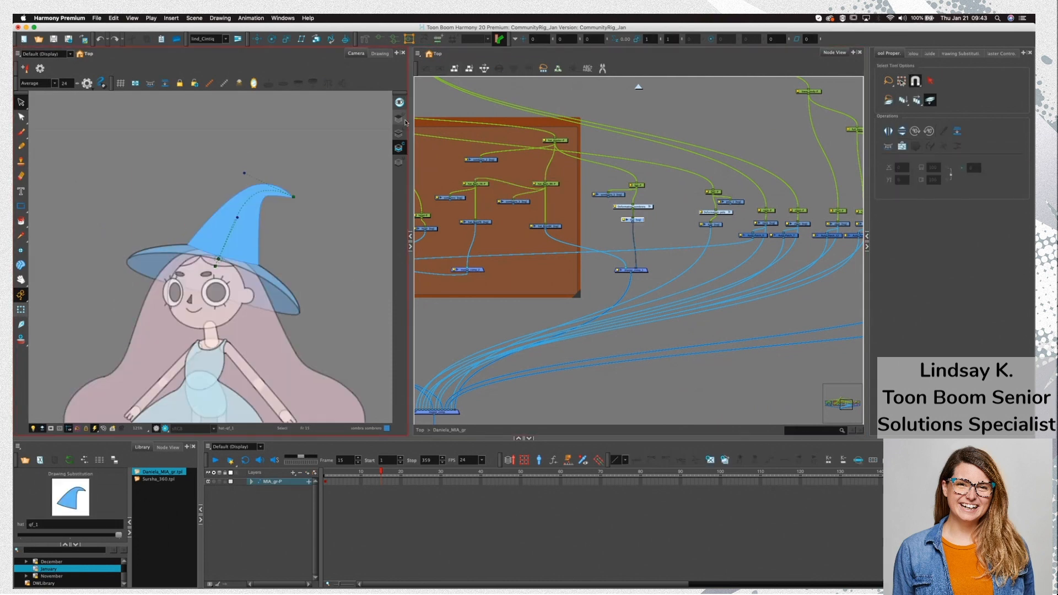
click(399, 119)
click(399, 134)
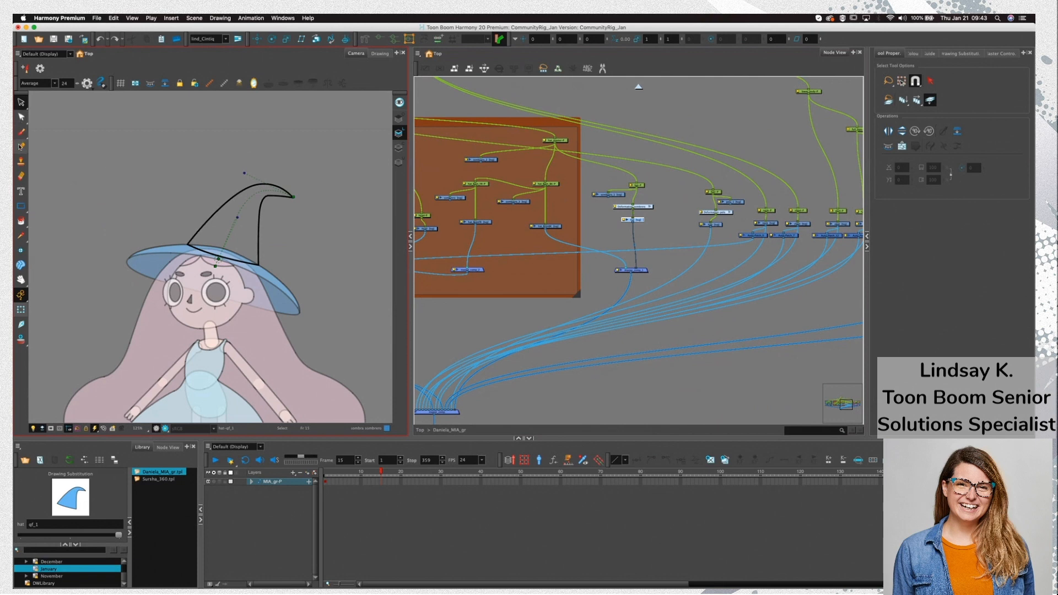
click(21, 117)
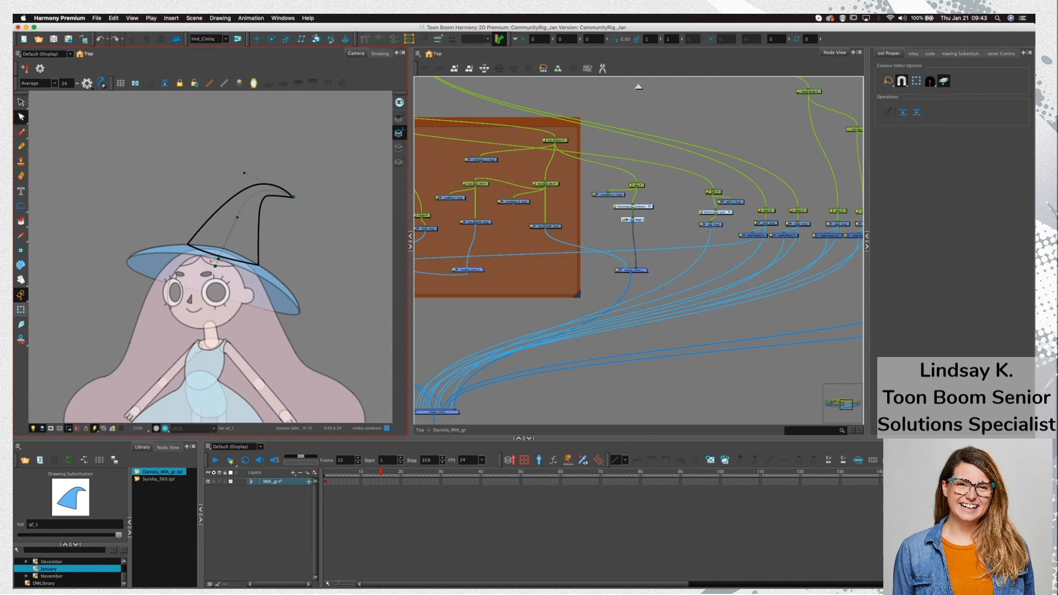
click(221, 260)
click(399, 102)
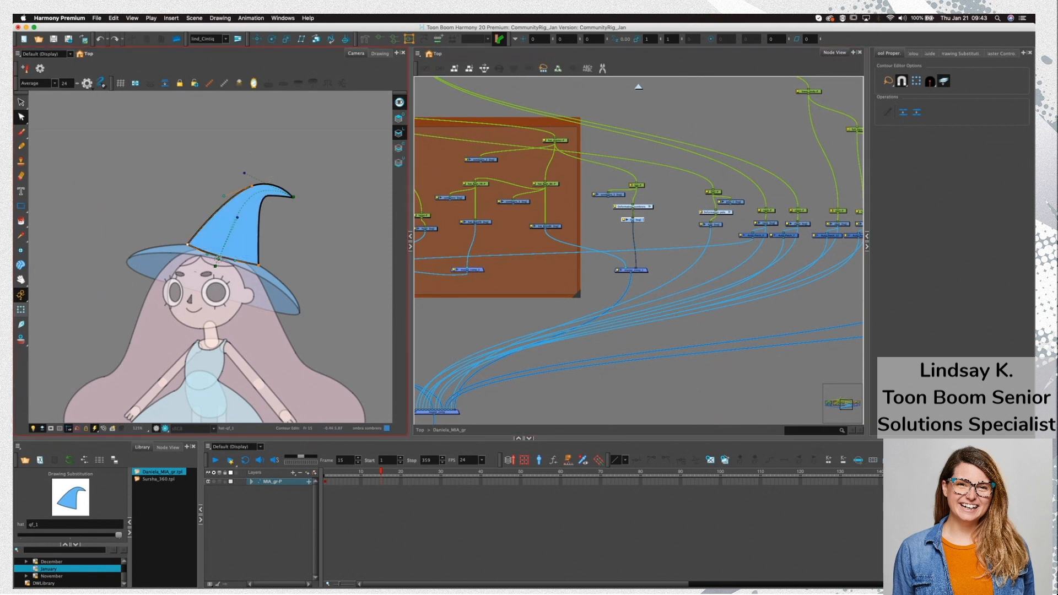
click(202, 255)
drag(193, 270, 256, 294)
click(258, 265)
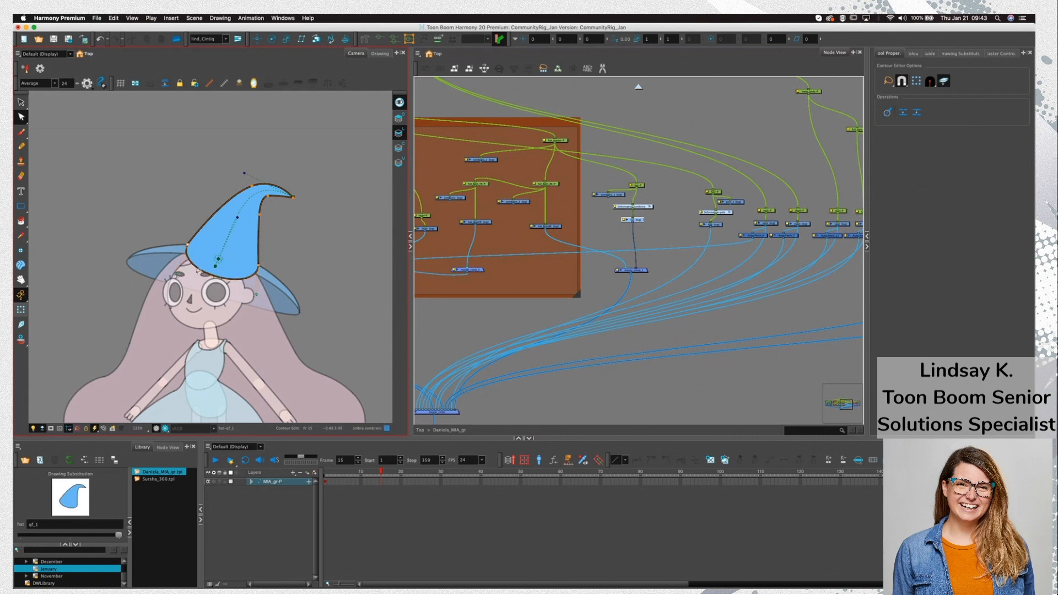
key(shift+t)
Try a slight rotation of the hat_Brim_BK-P peg against the reshaped cone, and reset the peg's transformation
click(562, 180)
click(551, 184)
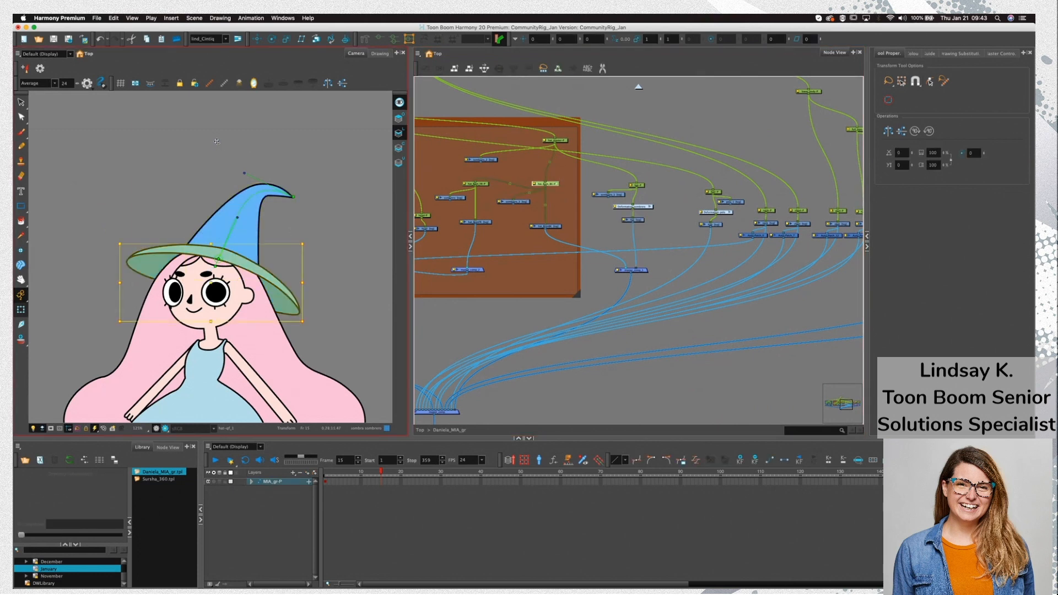
mouse_move(307, 330)
mouse_down()
mouse_move(310, 304)
mouse_move(304, 320)
mouse_up()
click(338, 334)
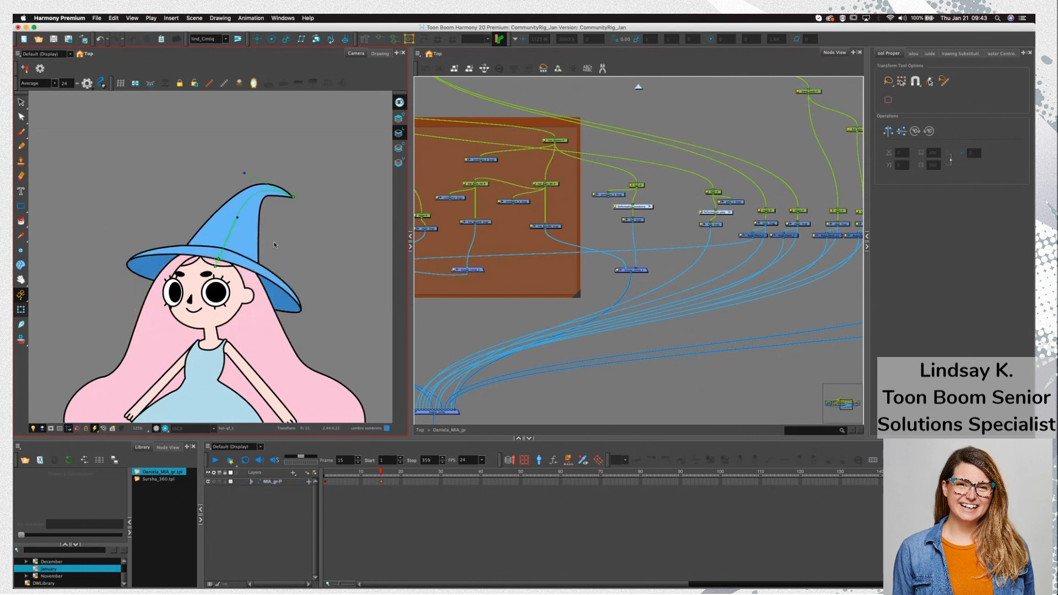
click(209, 257)
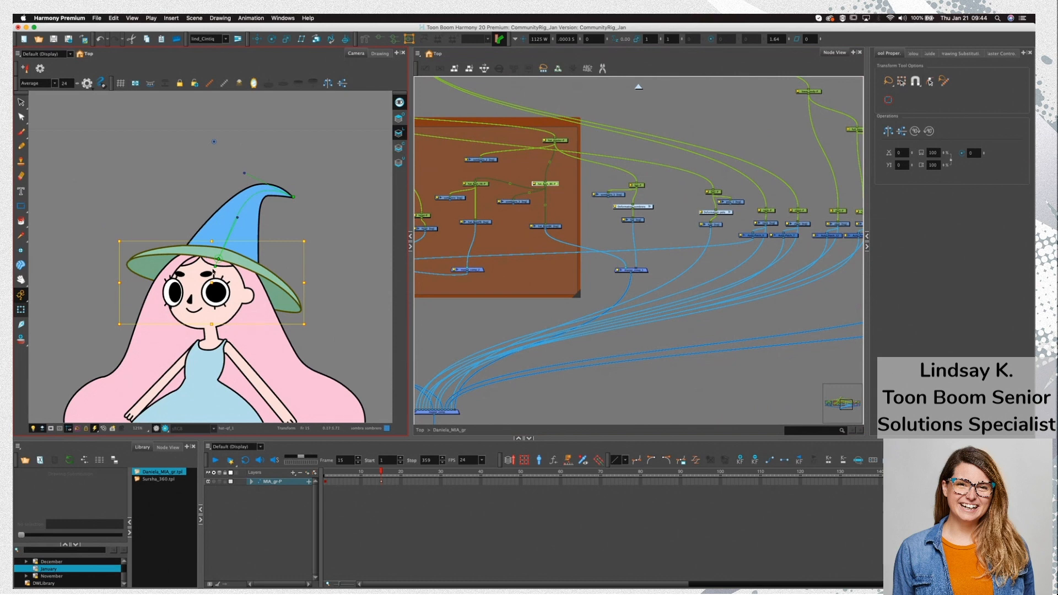
key(r)
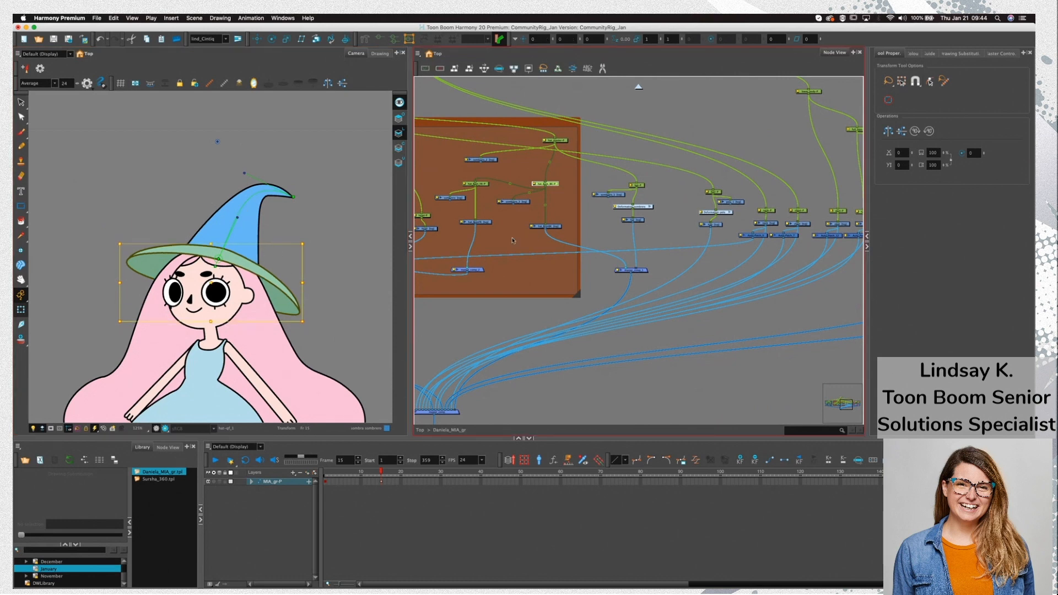
Move the hat_Brim_BK-P peg, its sombrero_3 node and the hat-P peg slightly higher in the node network
click(540, 206)
drag(554, 185, 558, 178)
click(556, 183)
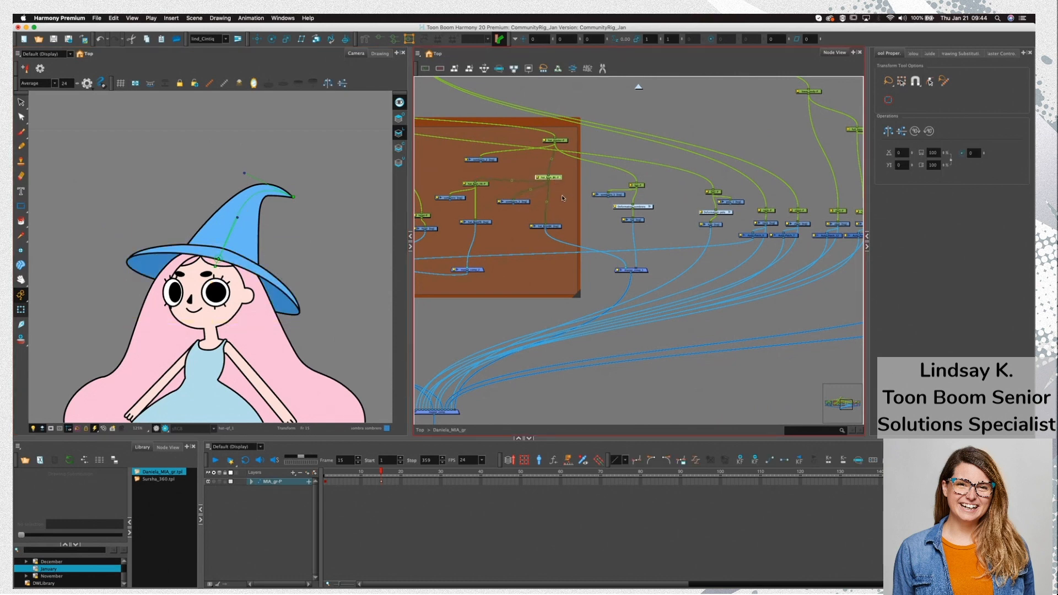
click(555, 177)
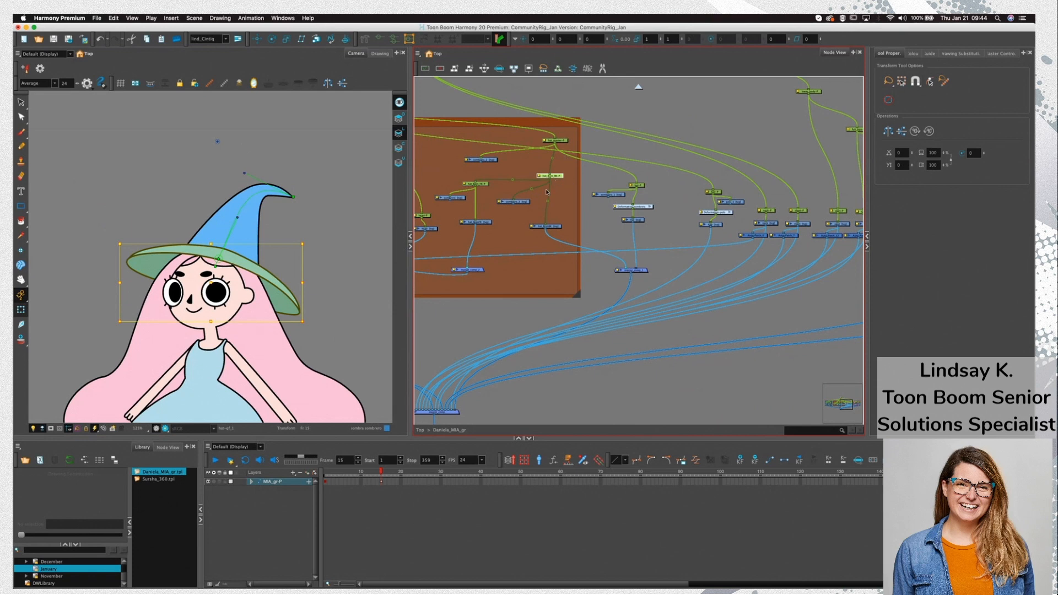
drag(521, 203, 522, 195)
scroll(525, 197, up, 2)
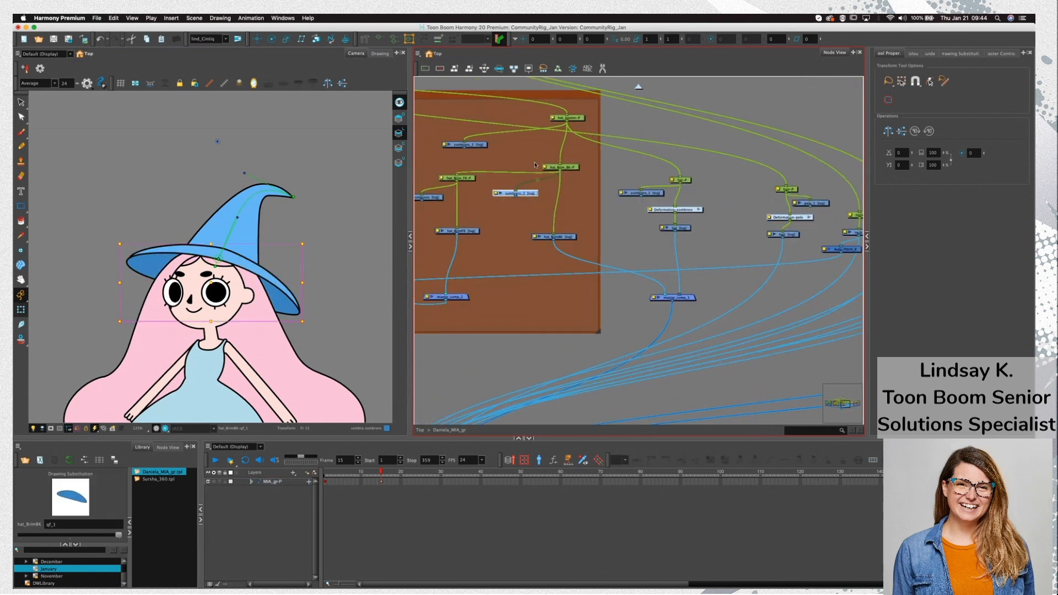
scroll(535, 165, up, 2)
click(465, 196)
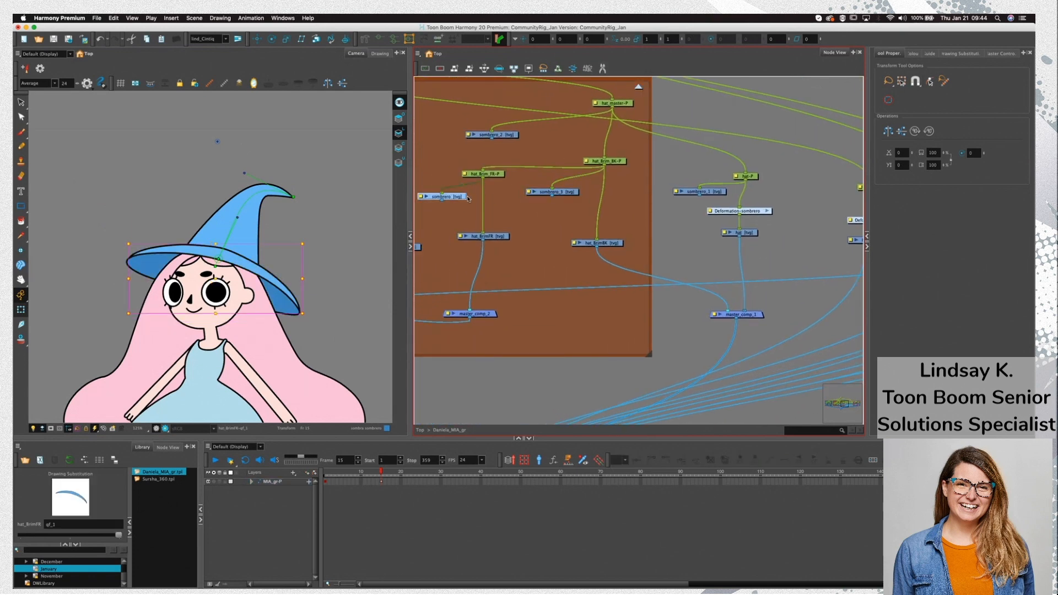
drag(753, 179, 756, 167)
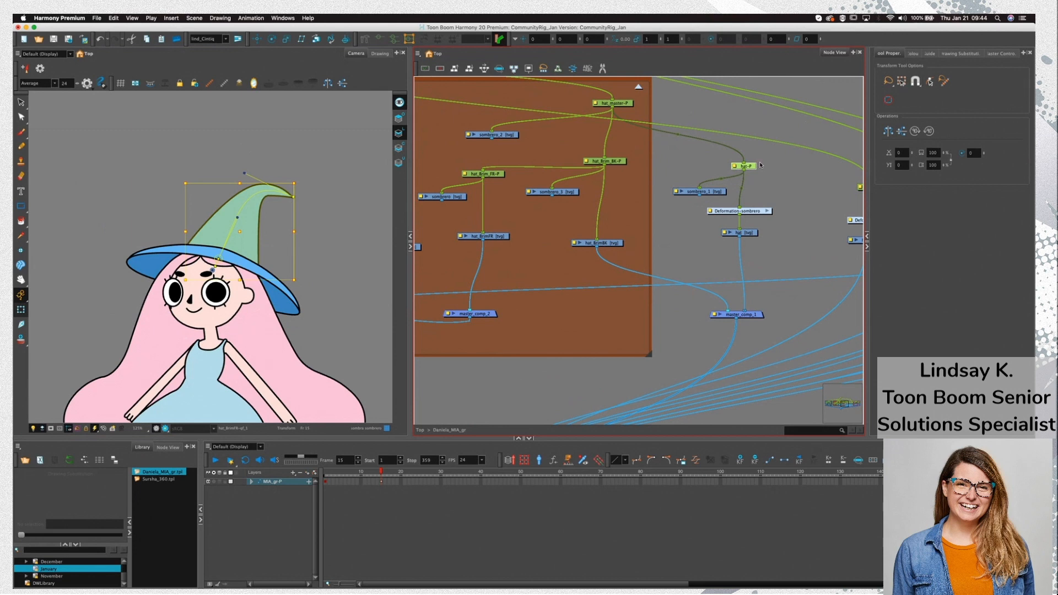
Select the hat_Brim_BK-P peg and its attached sombrero_3 drawing node in turn to compare what each one controls
click(572, 193)
click(616, 162)
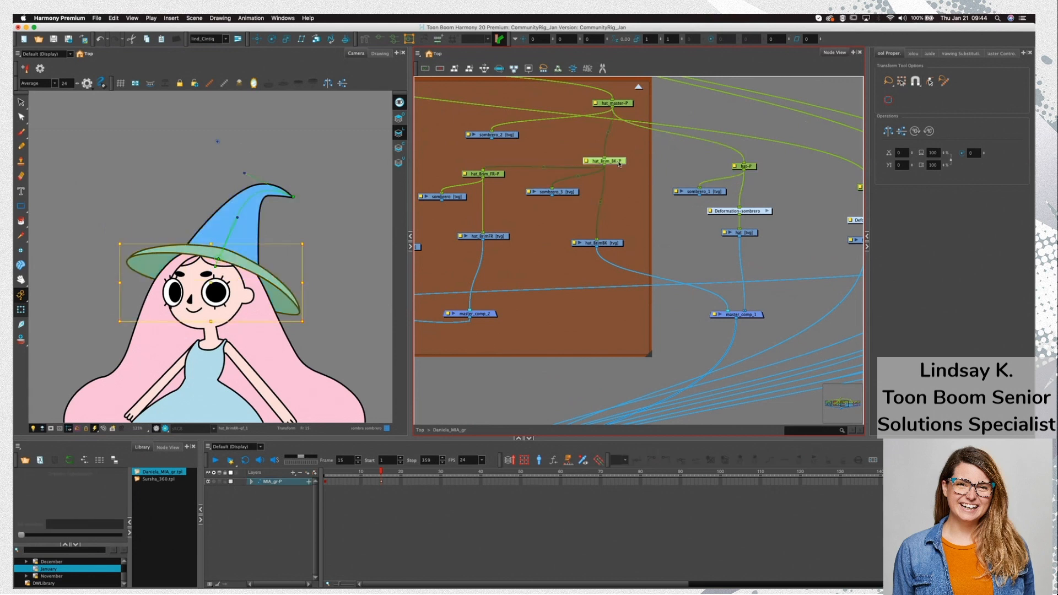
click(572, 193)
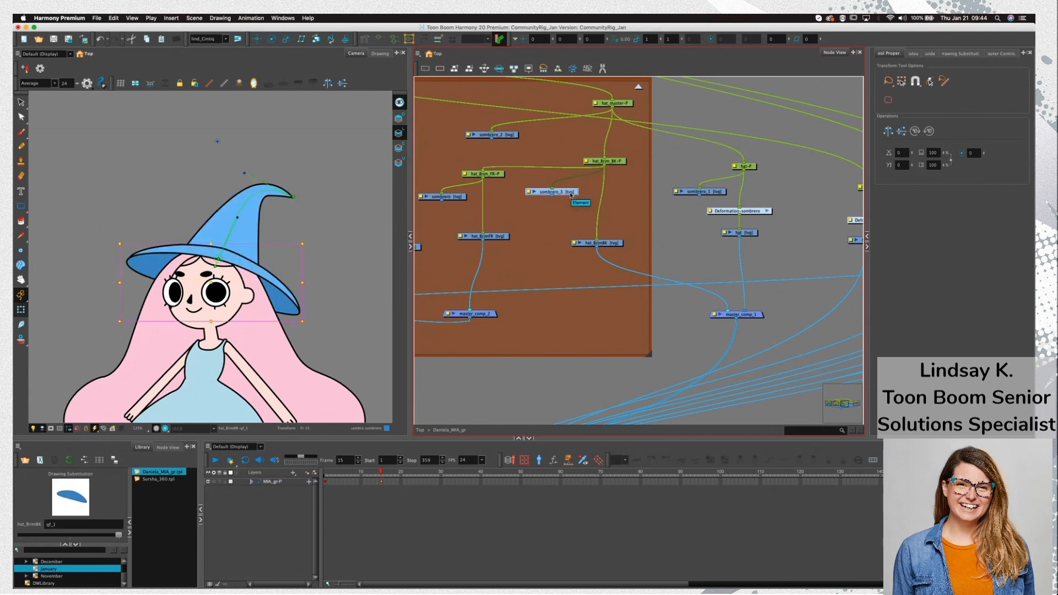
click(574, 194)
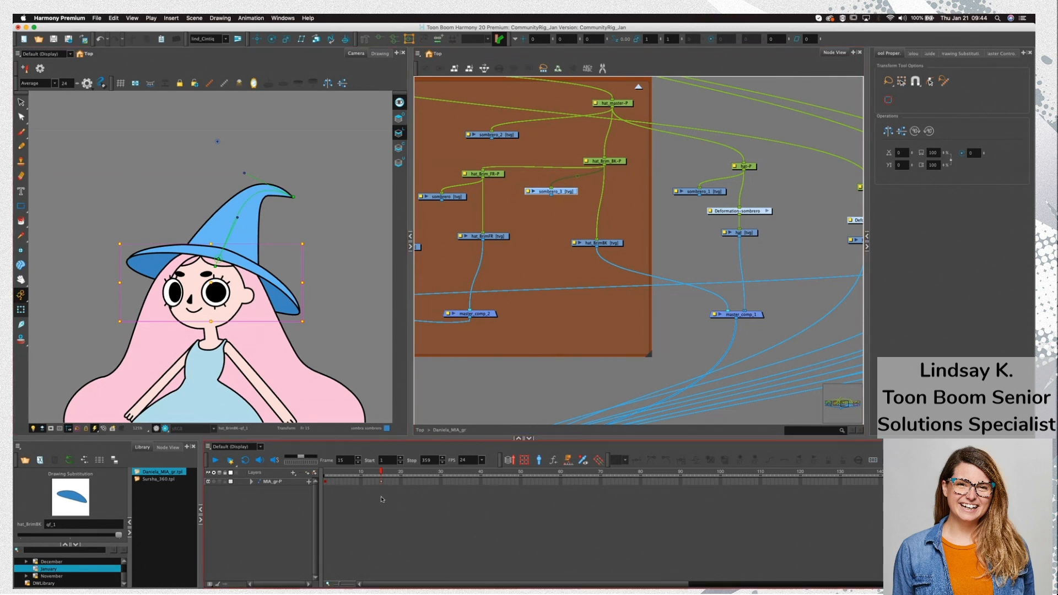
click(624, 162)
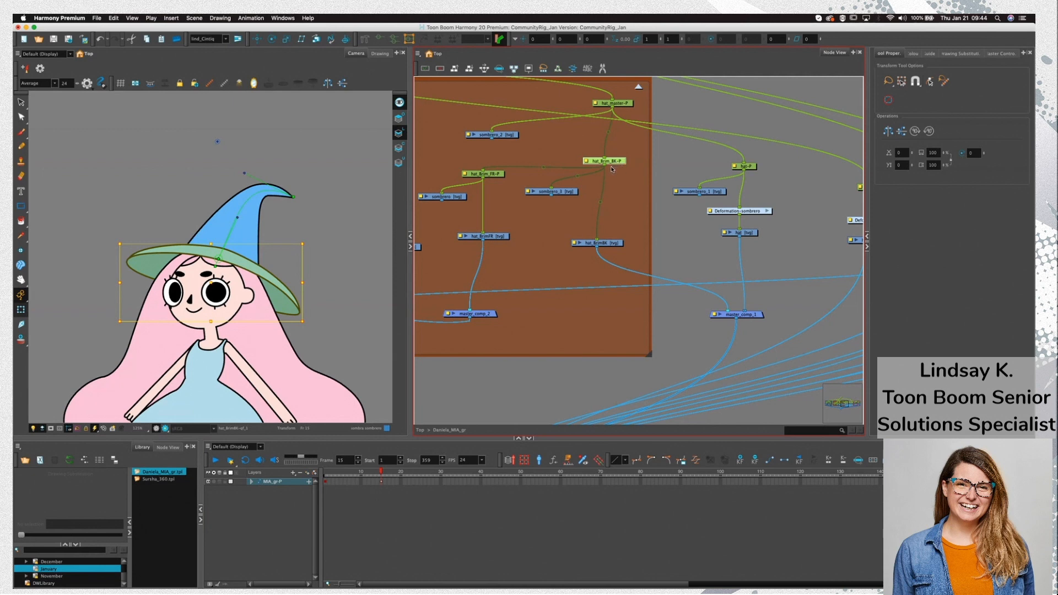
drag(615, 164, 614, 169)
click(568, 192)
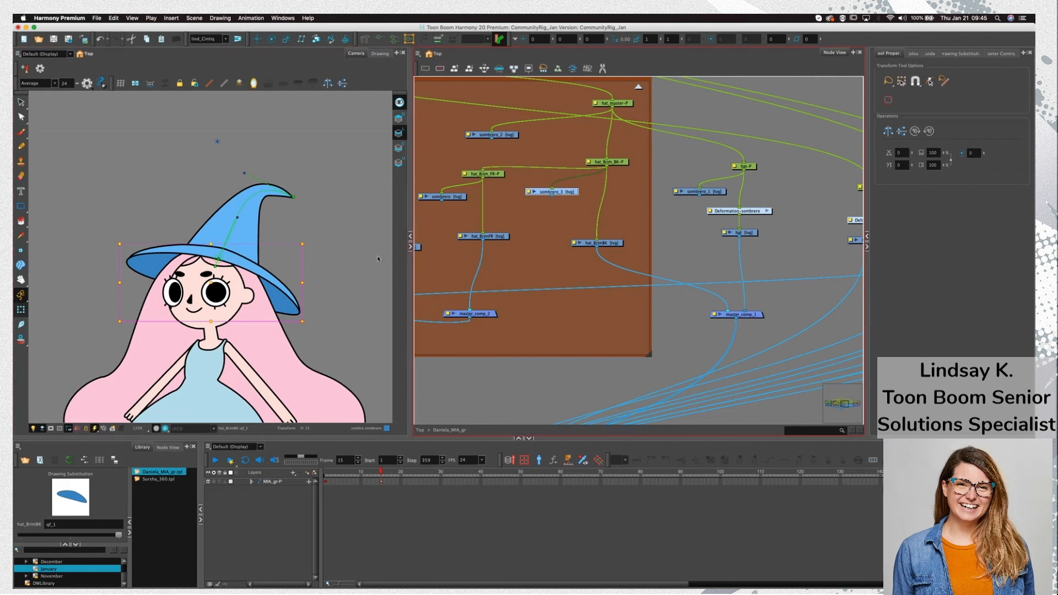
Try rotating the front brim peg around its centre and around each brim tip, and undo the rotations
click(236, 254)
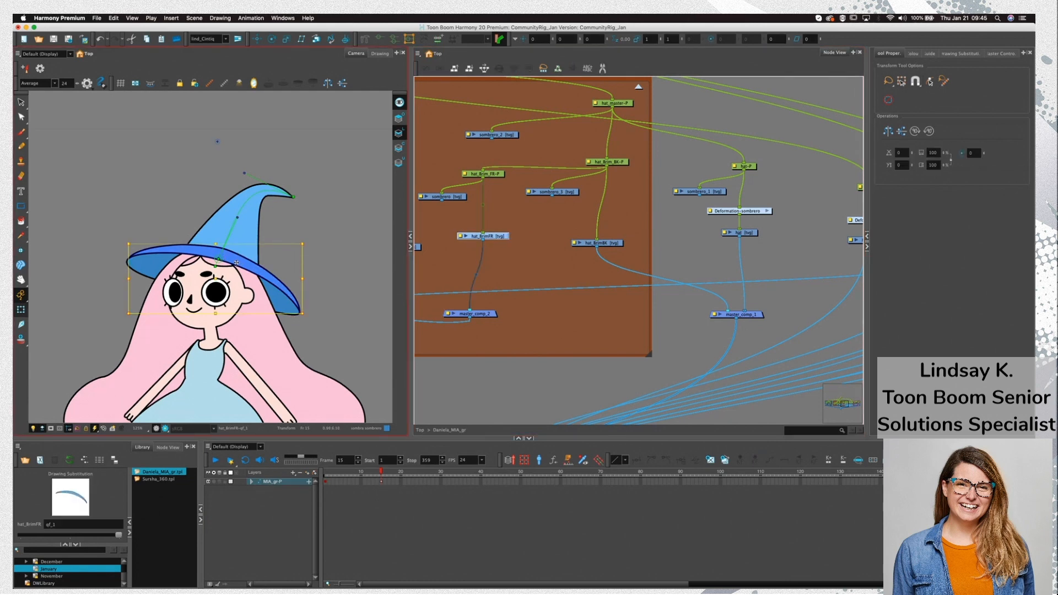
click(484, 174)
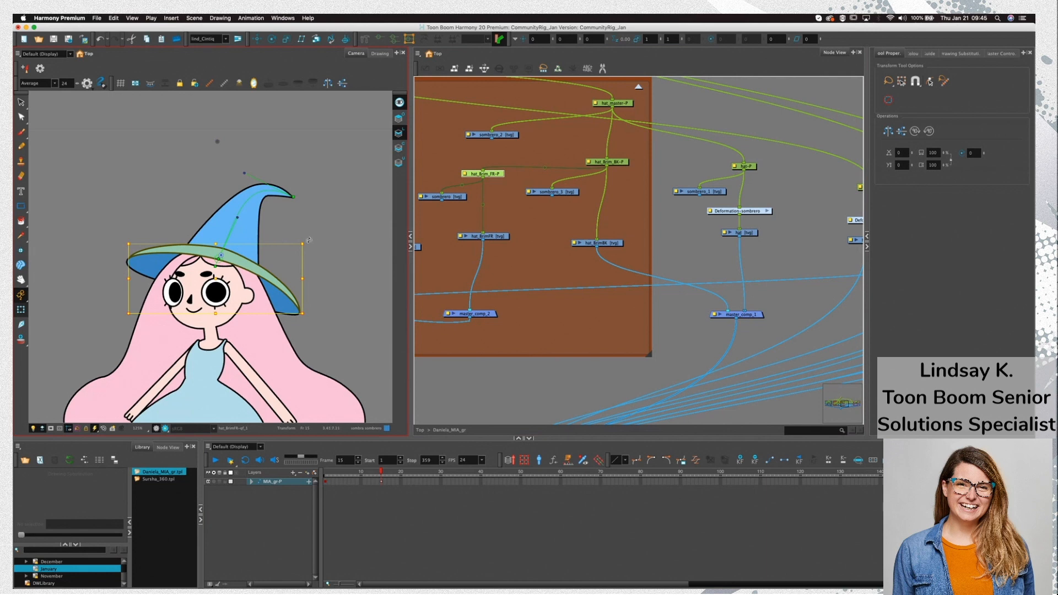
drag(308, 240, 305, 262)
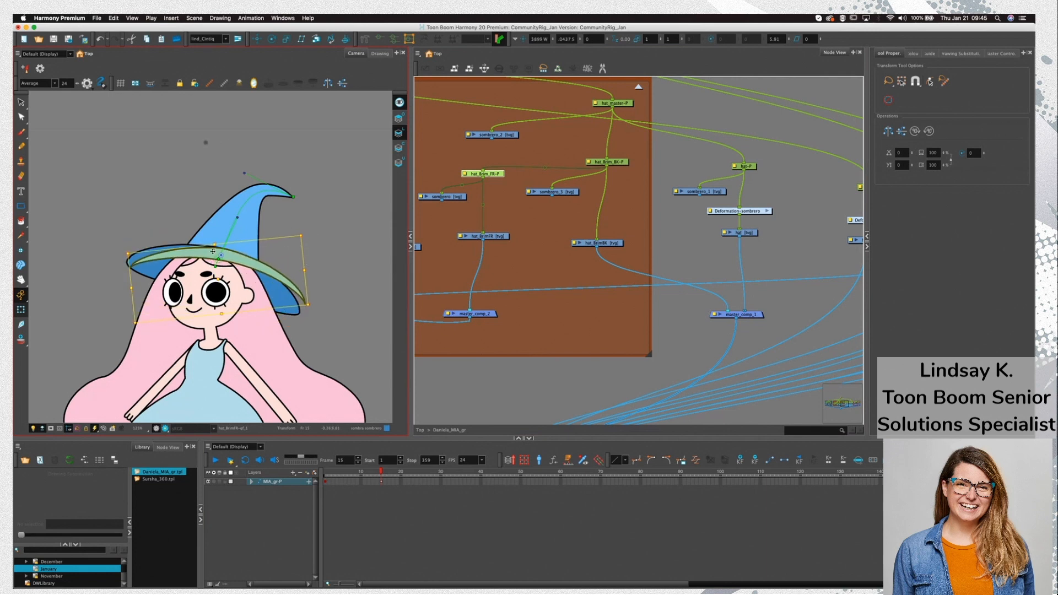
key(super+z)
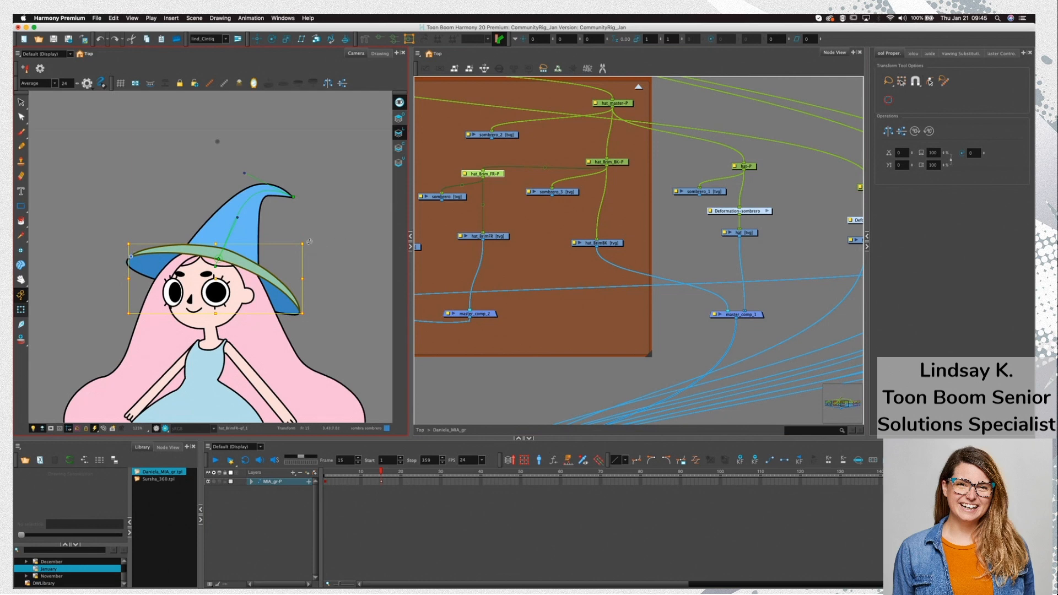
drag(308, 243, 338, 248)
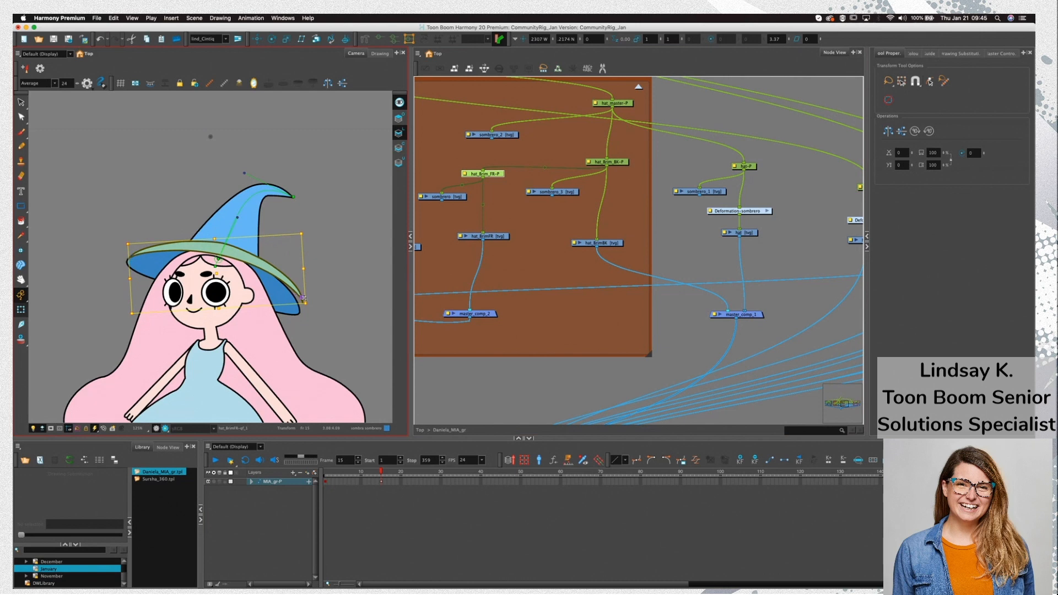
drag(121, 238, 131, 217)
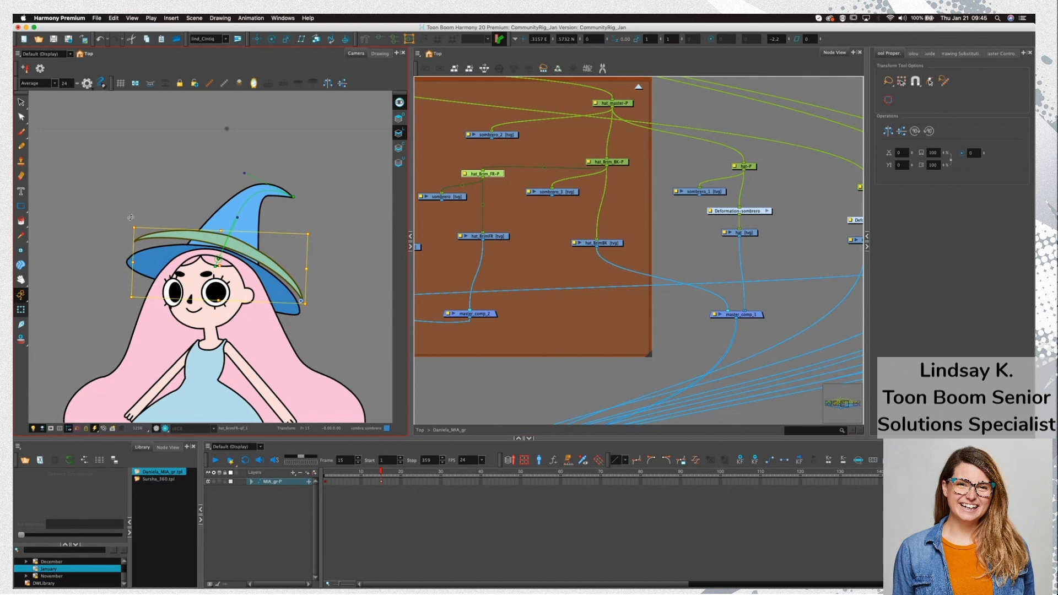
key(super+z)
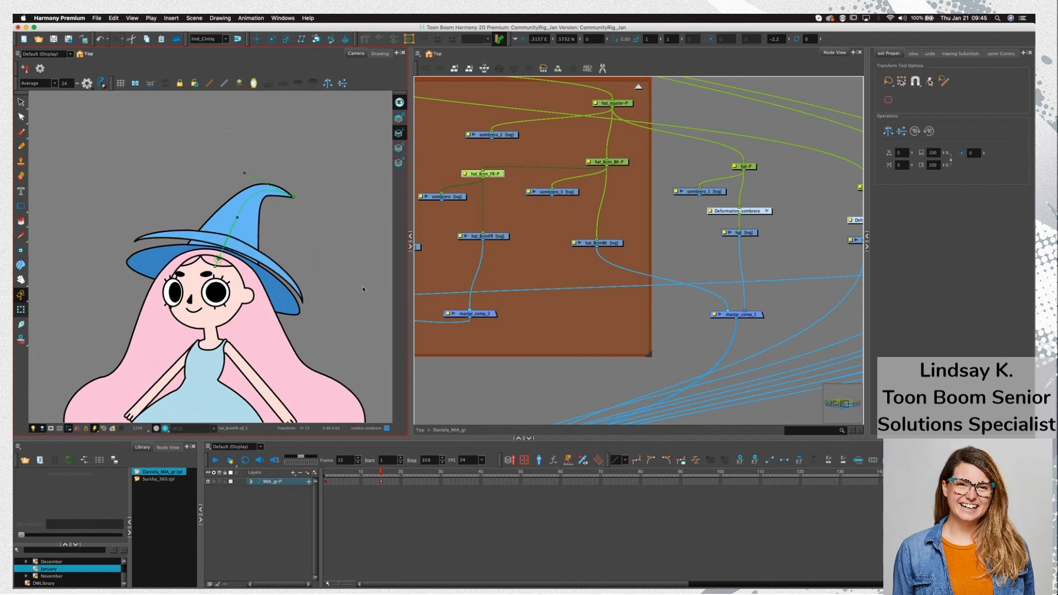
Examine the sombrero drawing node under the hat_Brim_FR-P peg and compare it with the hat_BrimBK drawing node
click(276, 287)
click(462, 197)
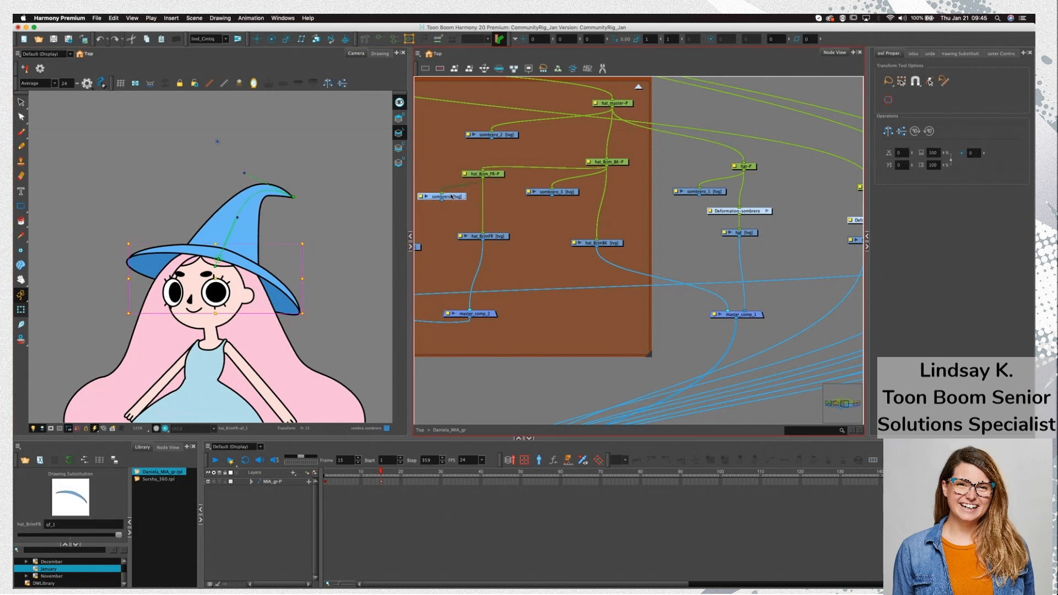
click(72, 492)
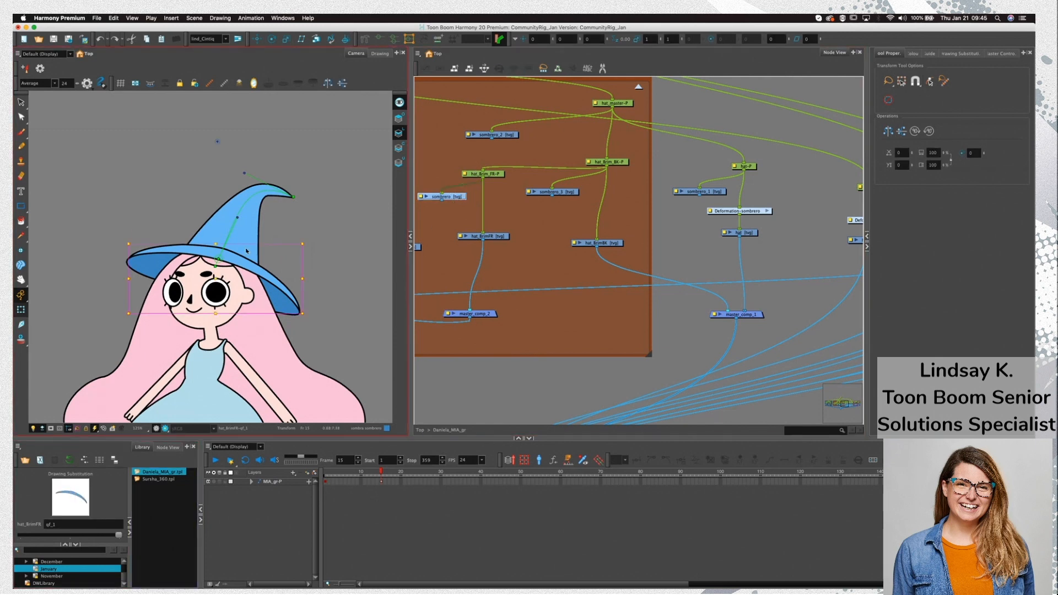
click(598, 243)
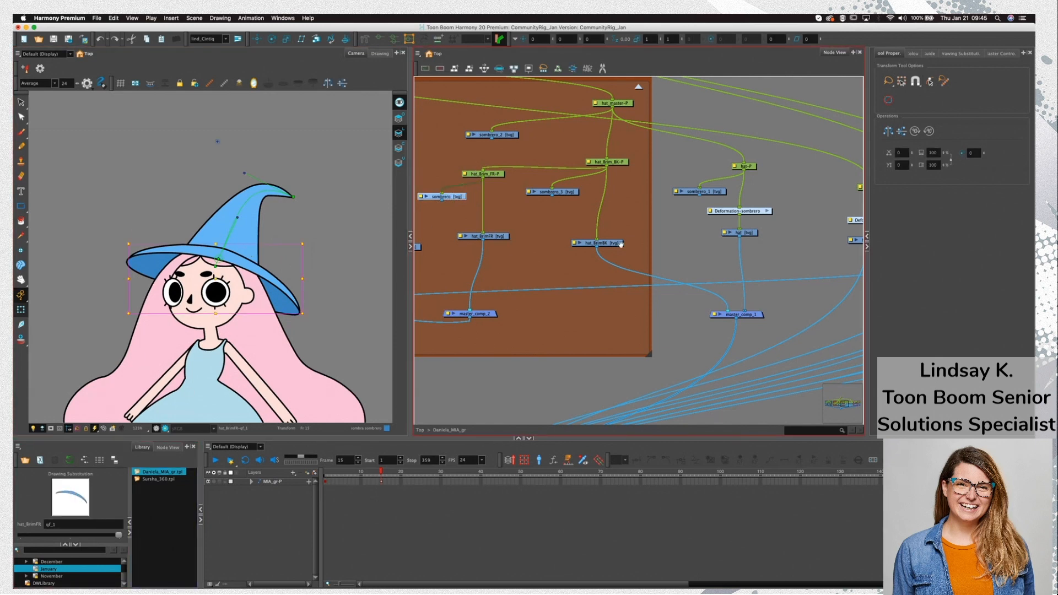
Examine which parts of the character the sombrero and pelo reference drawing nodes represent in the hat and hair network
click(719, 192)
scroll(736, 209, right, 5)
click(791, 182)
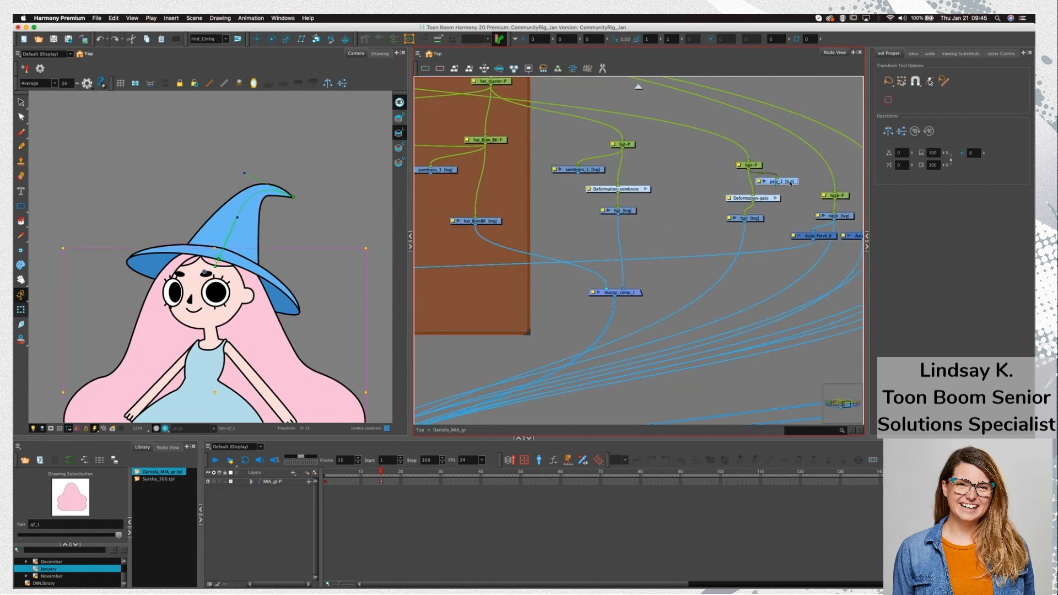
scroll(792, 186, down, 5)
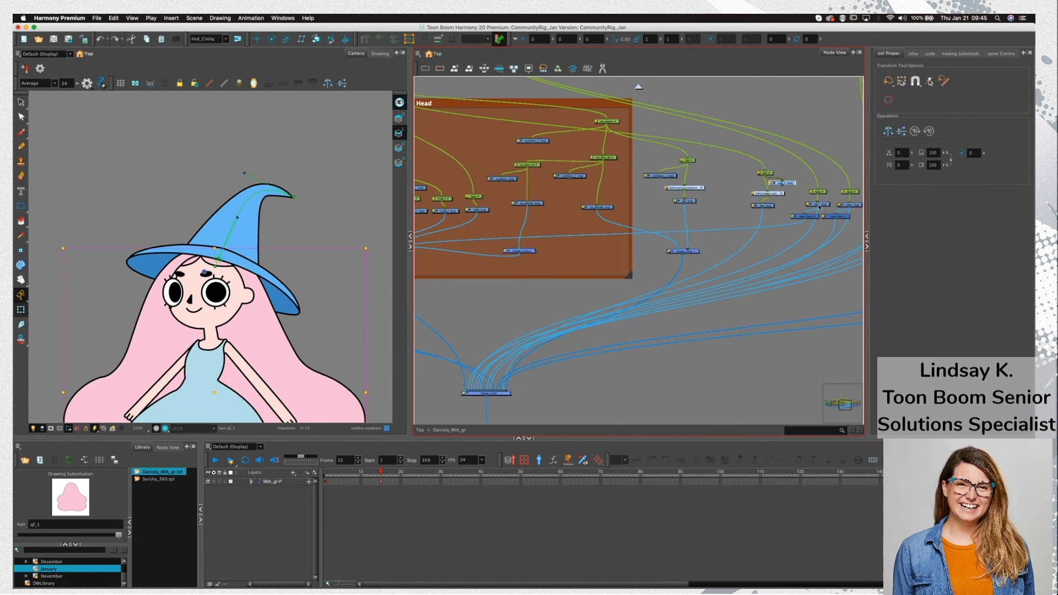
scroll(519, 221, up, 2)
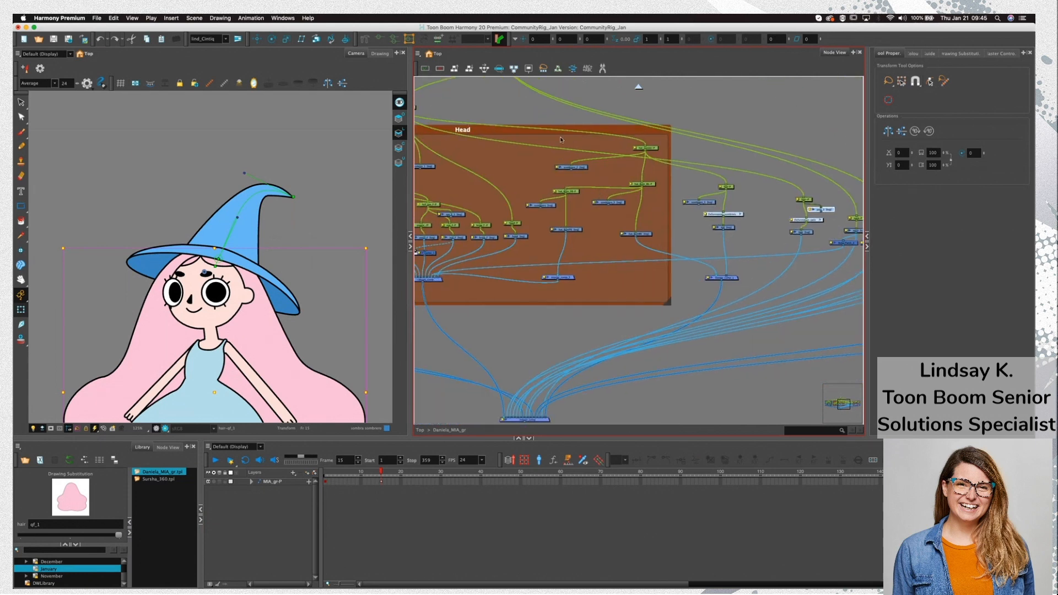
click(543, 205)
click(609, 203)
click(577, 167)
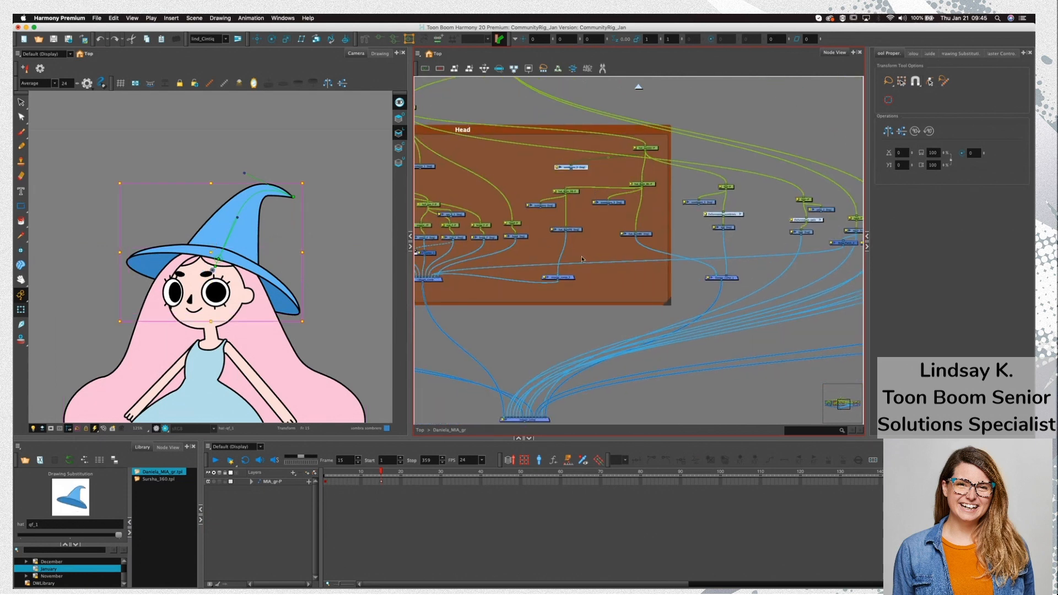
drag(776, 210, 618, 214)
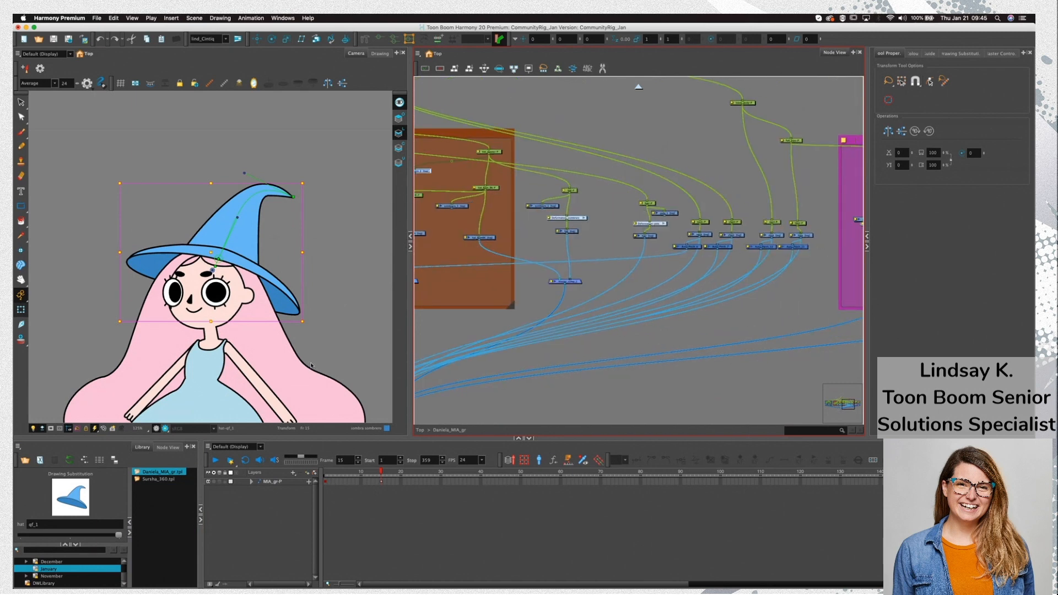
Preview the alternate drawing substitutions of the character's front eye on frame 1
click(324, 474)
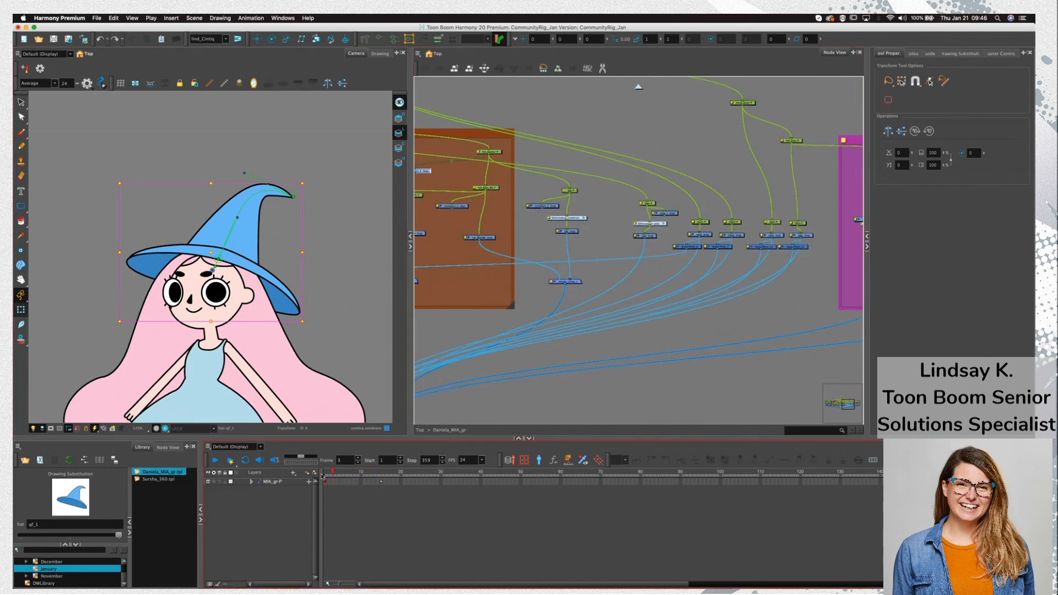
click(216, 292)
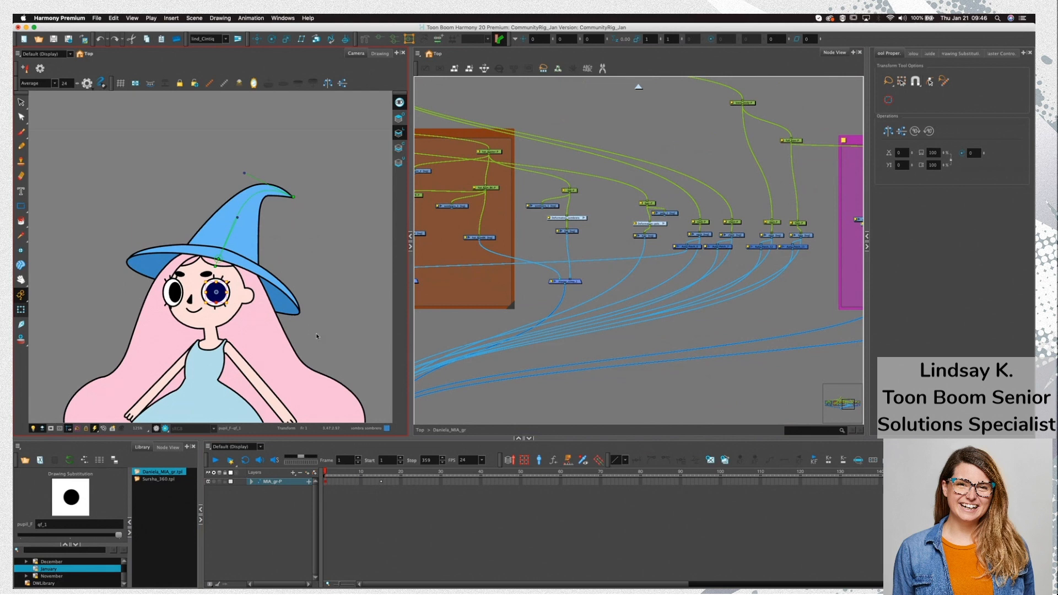
click(226, 297)
click(83, 538)
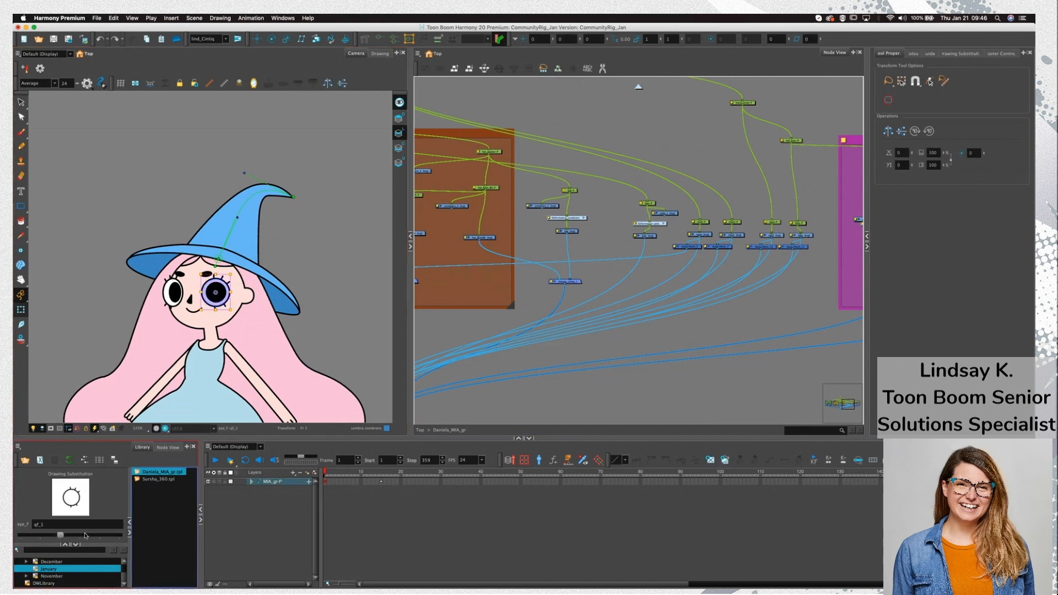
click(83, 538)
click(102, 538)
click(68, 536)
click(63, 536)
Compare what the hat master peg and the front brim reference drawing affect in the Head group on frame 2
click(638, 255)
drag(698, 235, 860, 243)
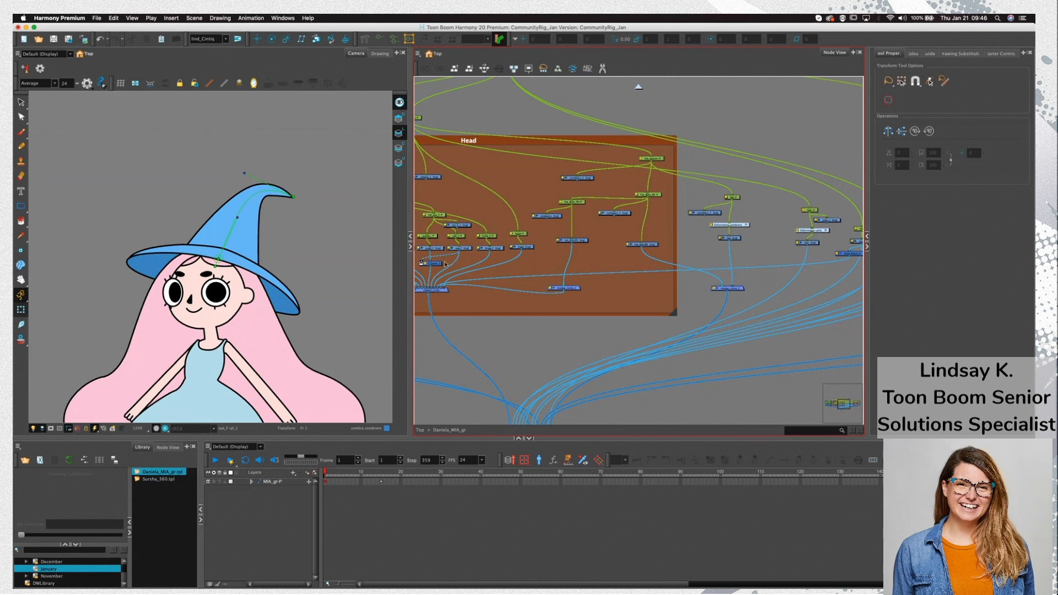
click(652, 158)
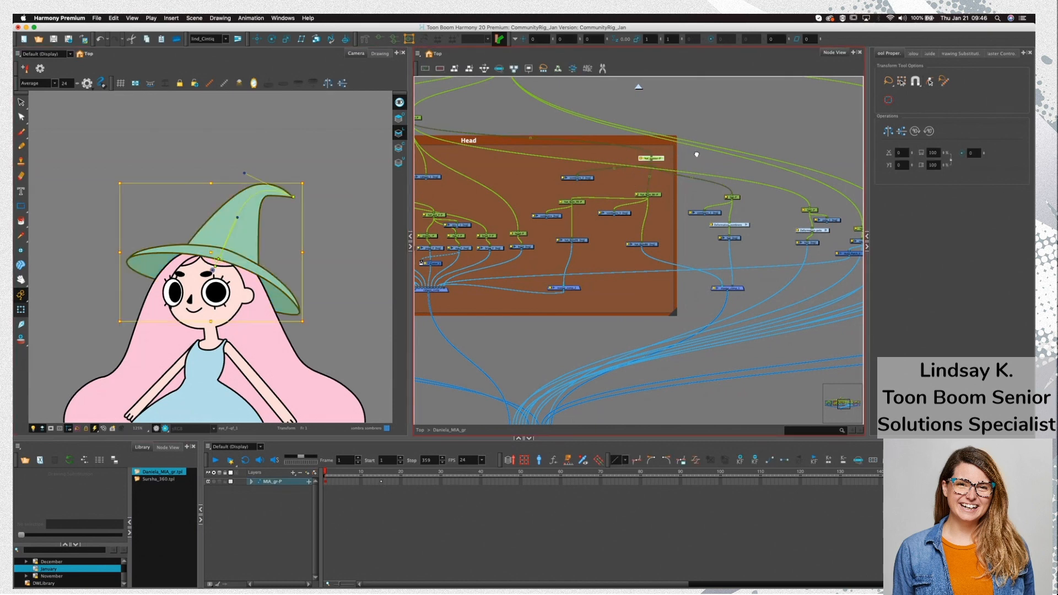
drag(697, 155, 693, 148)
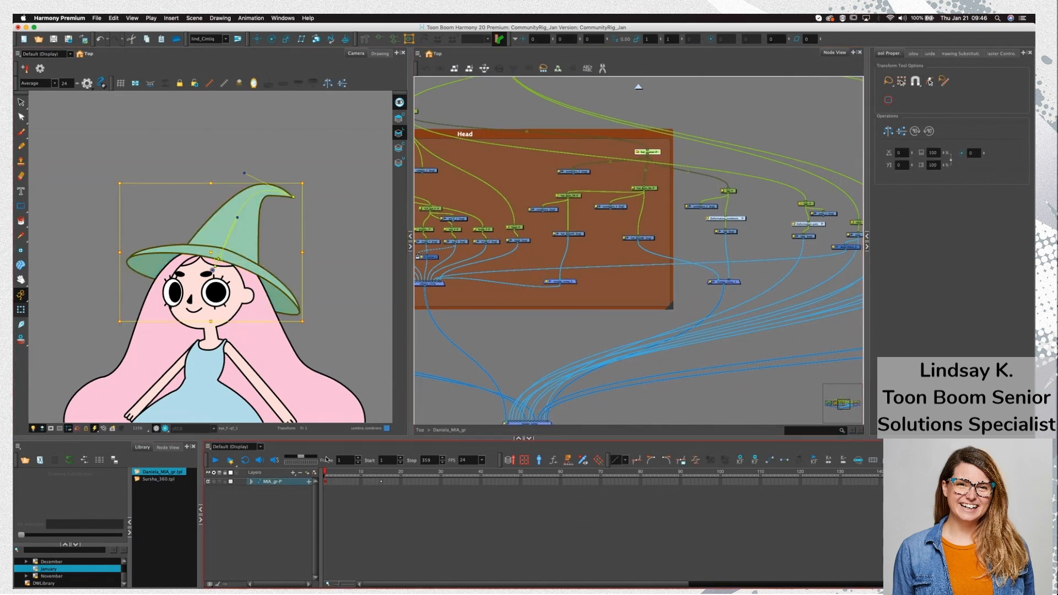
drag(330, 475, 329, 475)
scroll(233, 226, down, 5)
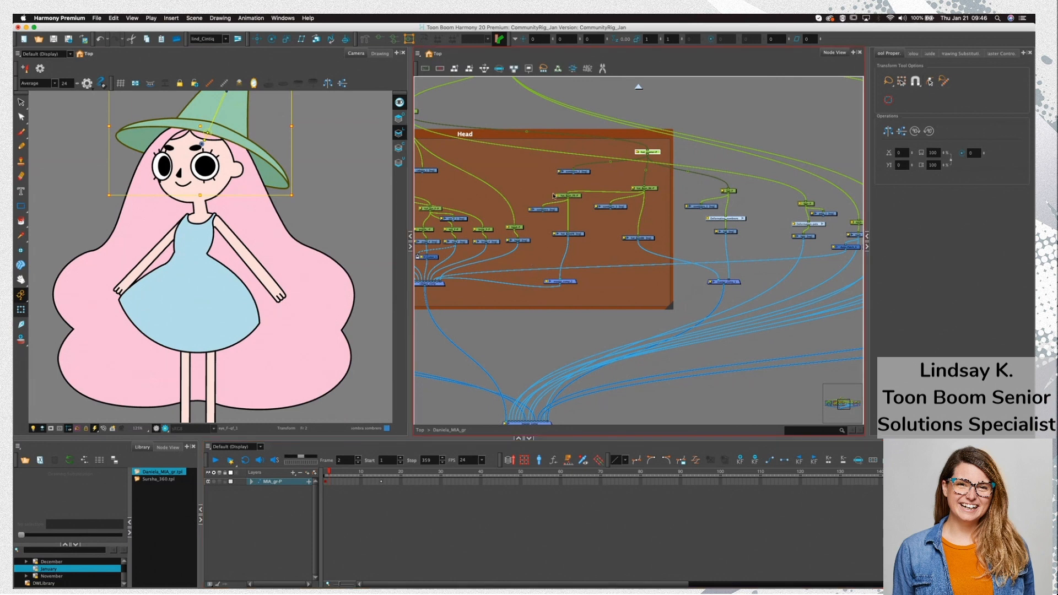
click(549, 211)
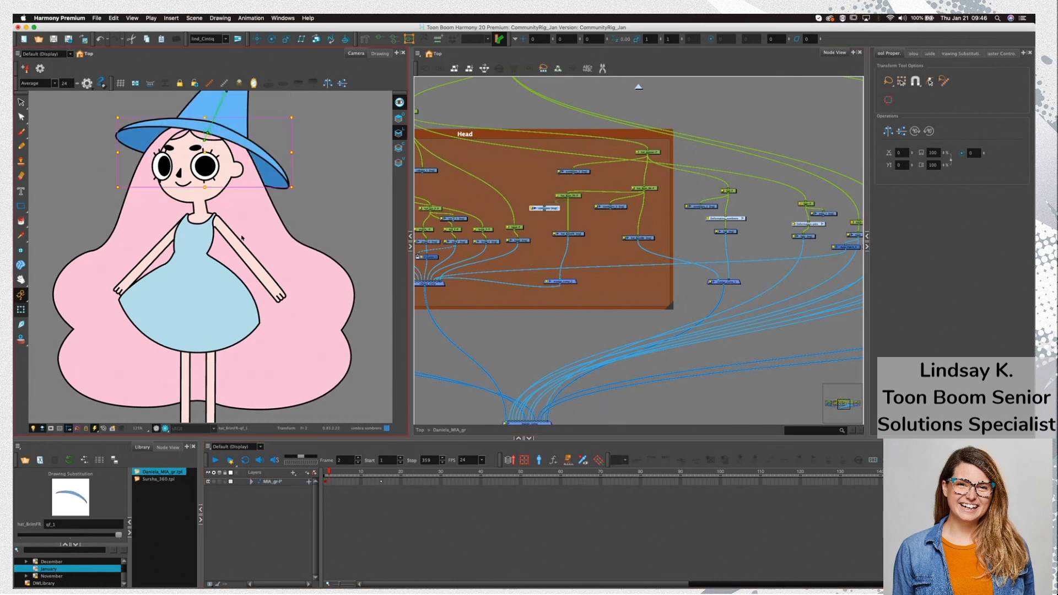
click(660, 157)
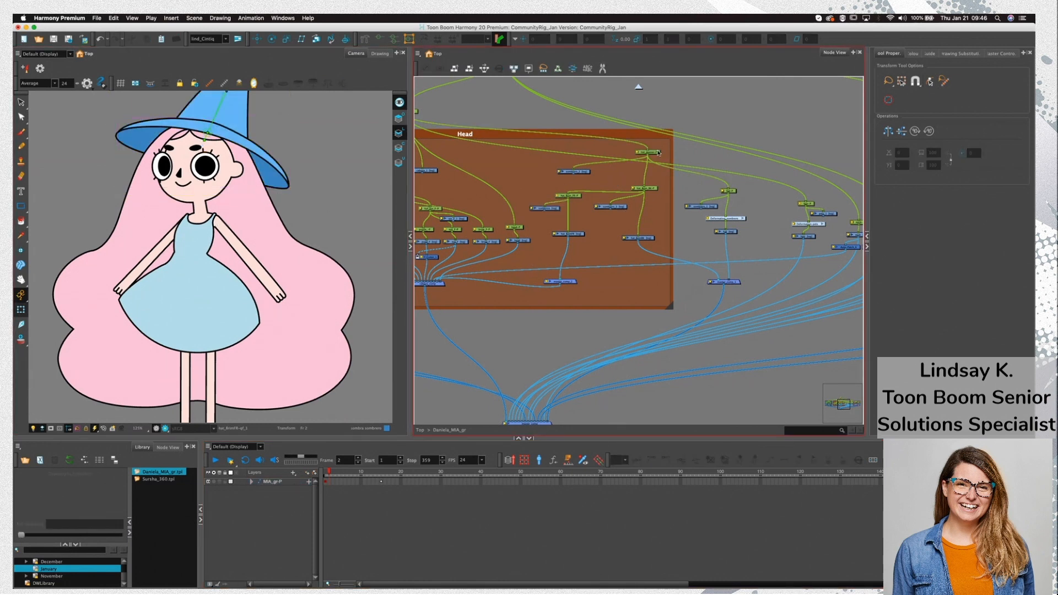
click(655, 153)
drag(193, 139, 190, 205)
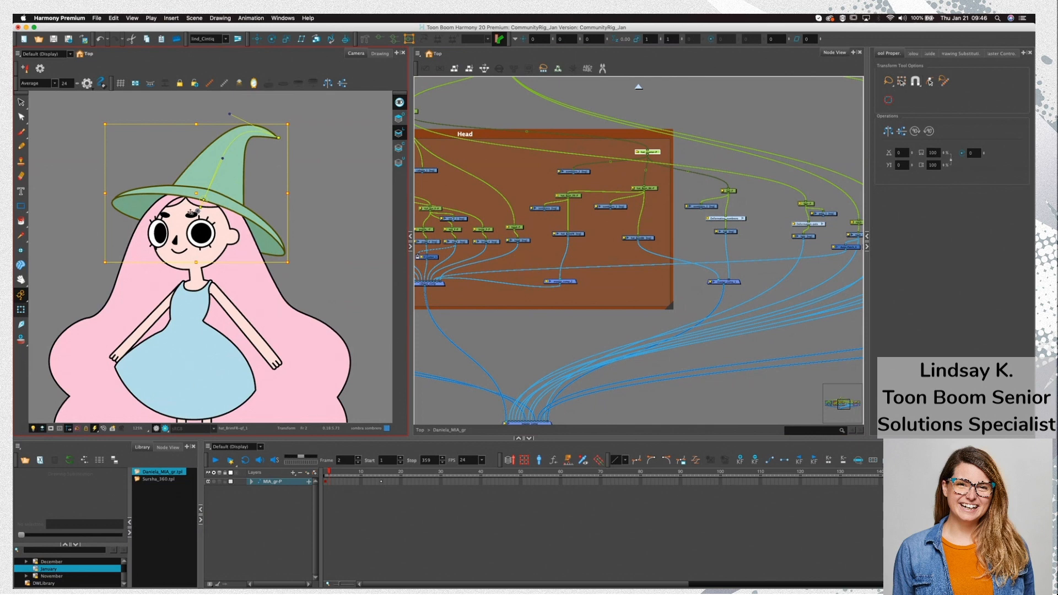
click(513, 343)
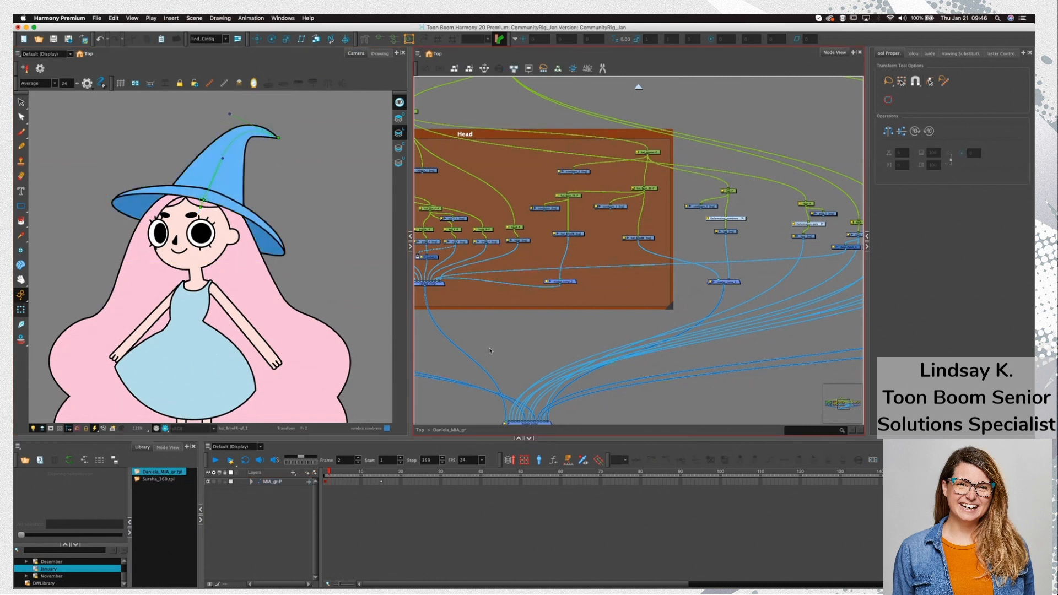
Move the hat master peg node slightly higher within the Head group
click(647, 152)
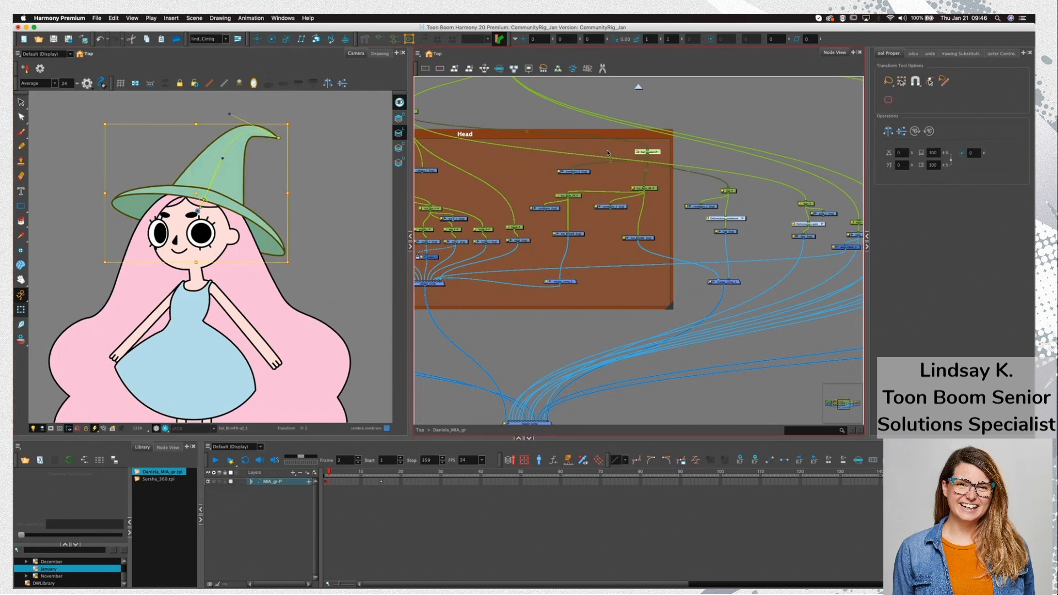
drag(655, 154, 657, 149)
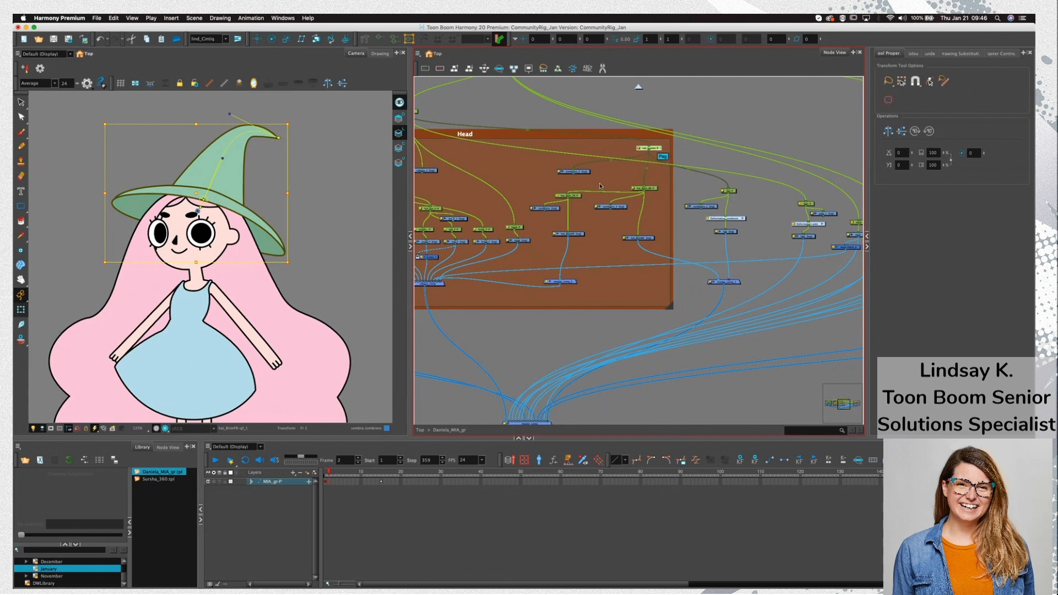
drag(657, 149, 656, 145)
Check the front brim peg and shift the Head group's main composite node slightly down
click(569, 195)
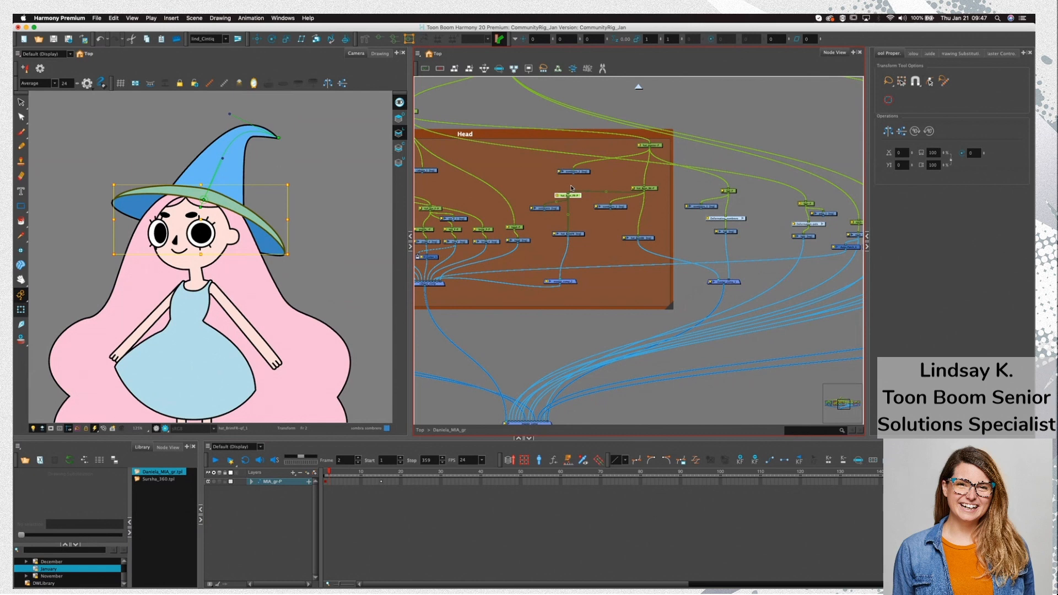
click(486, 333)
drag(439, 284, 442, 293)
click(458, 312)
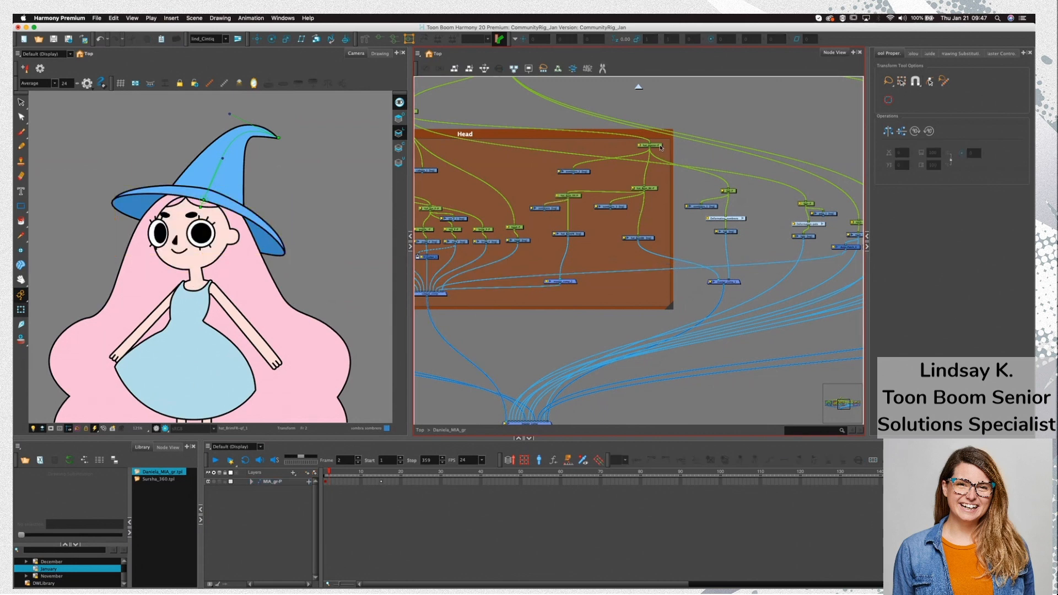
Realign the hat master peg above the back brim peg and bring the sombrero_2 drawing node closer to it
drag(661, 148, 655, 146)
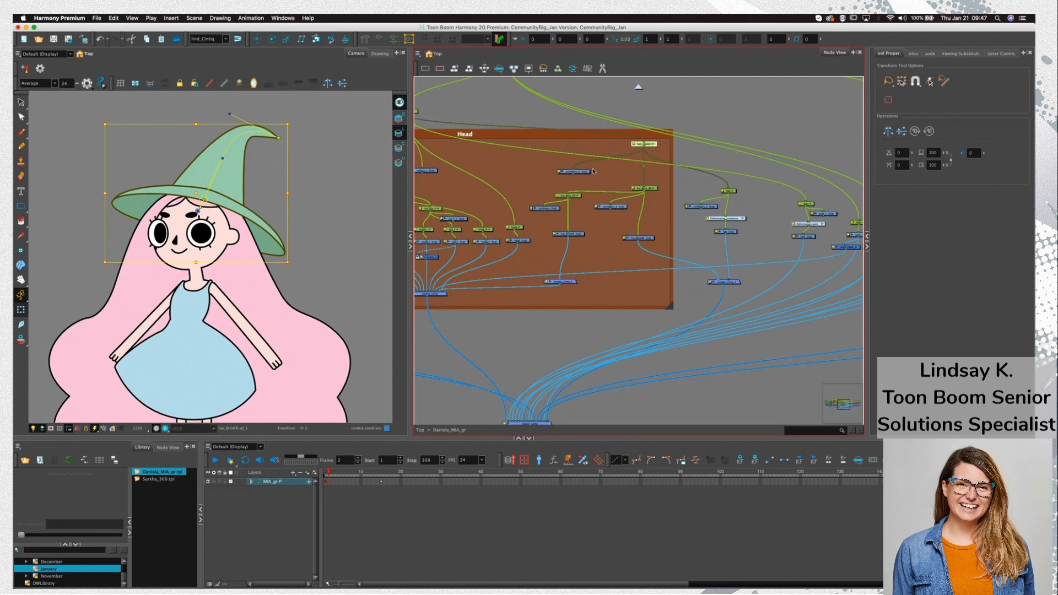
drag(580, 174, 587, 168)
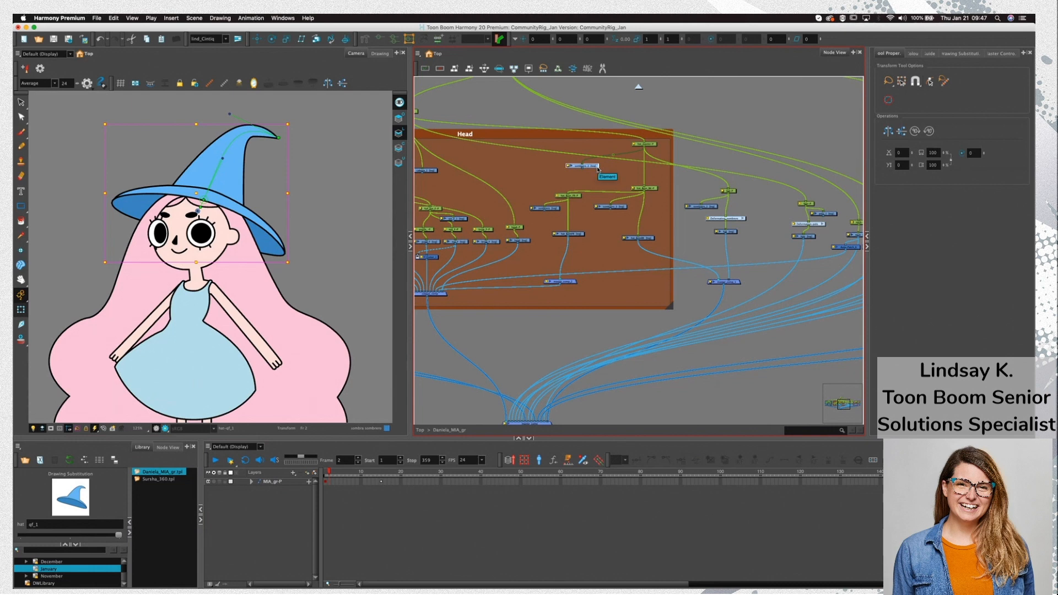
click(618, 180)
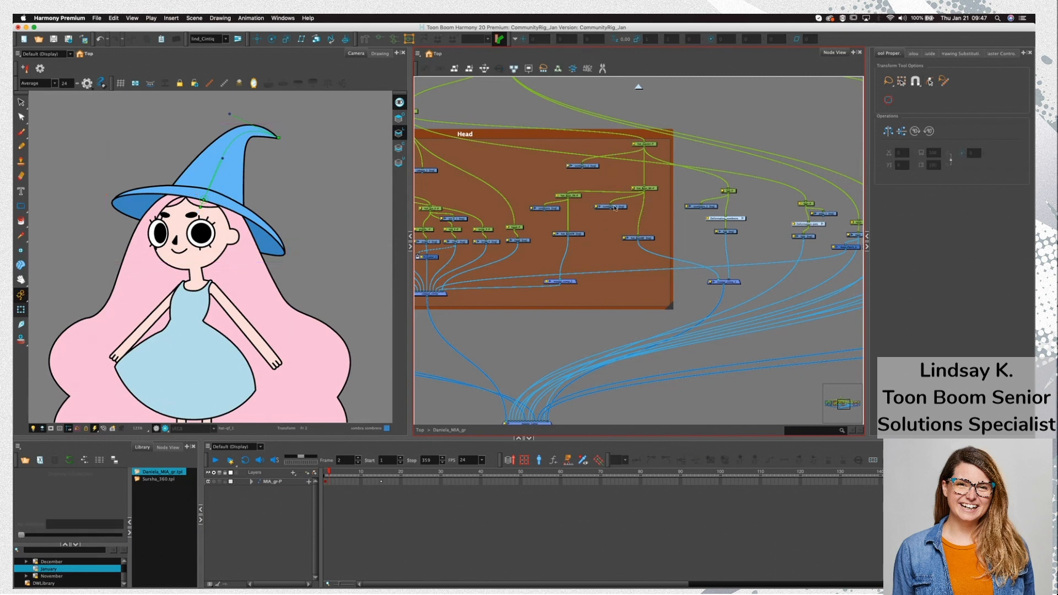
Compare the pivots of the hat_Brim_BK-P and hat_Brim_FR-P pegs, checking the front brim's pivot with the Rotate tool
click(645, 188)
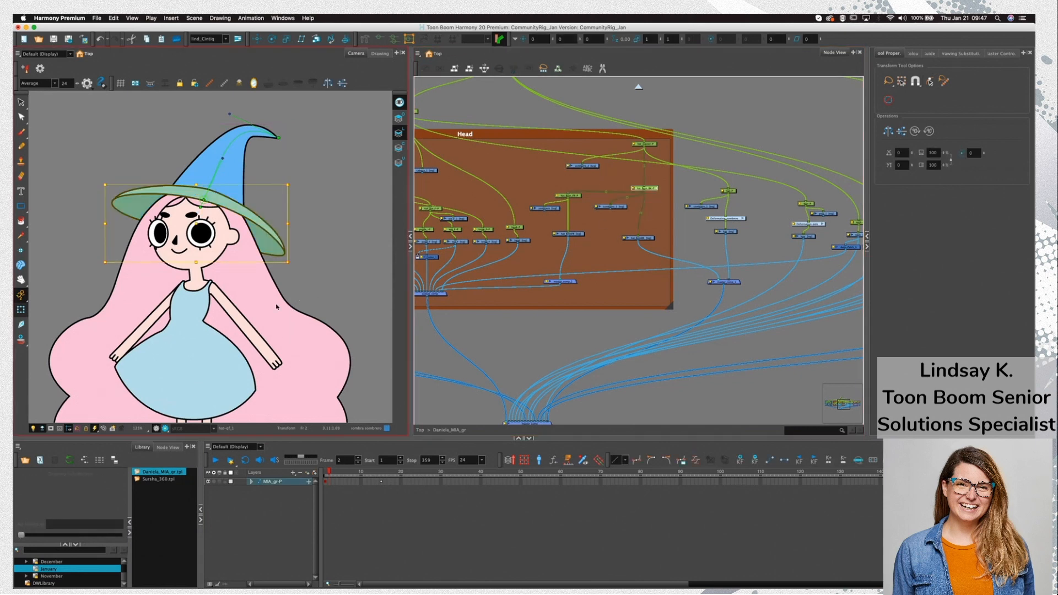
scroll(266, 307, down, 3)
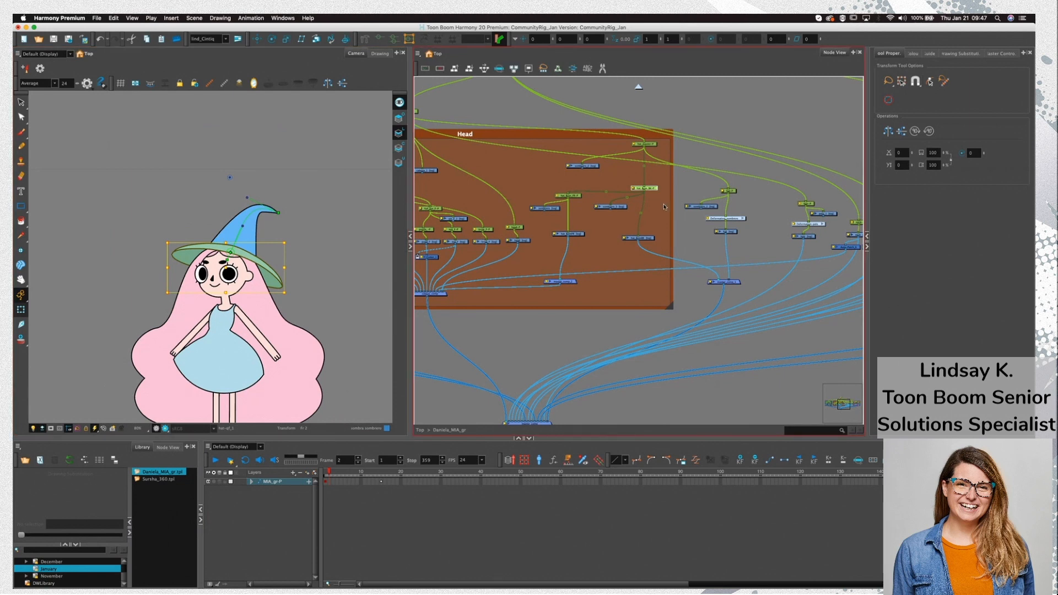
scroll(662, 215, up, 2)
scroll(660, 215, up, 1)
click(658, 214)
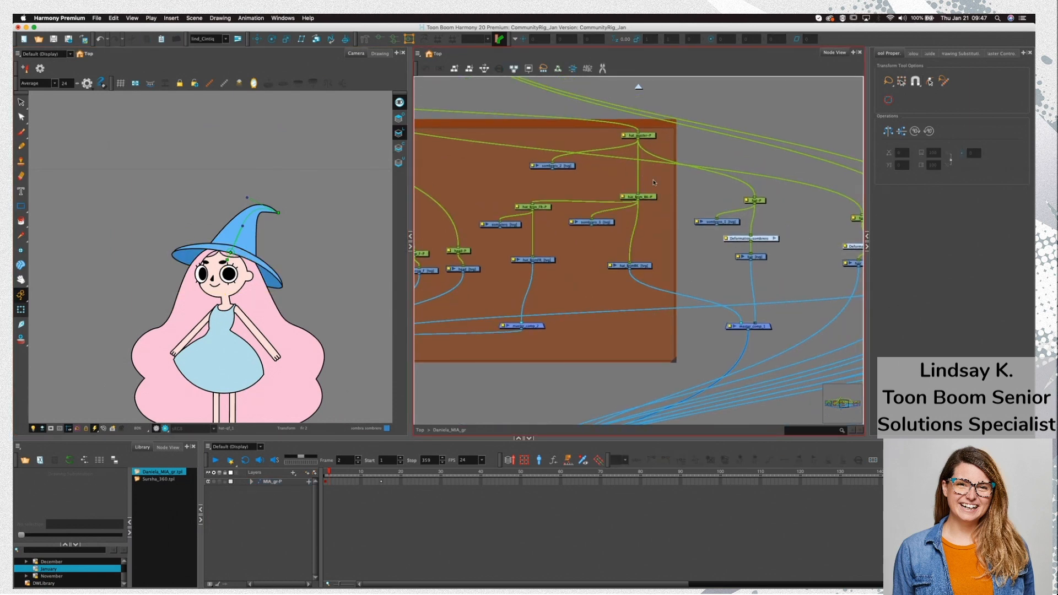
click(647, 198)
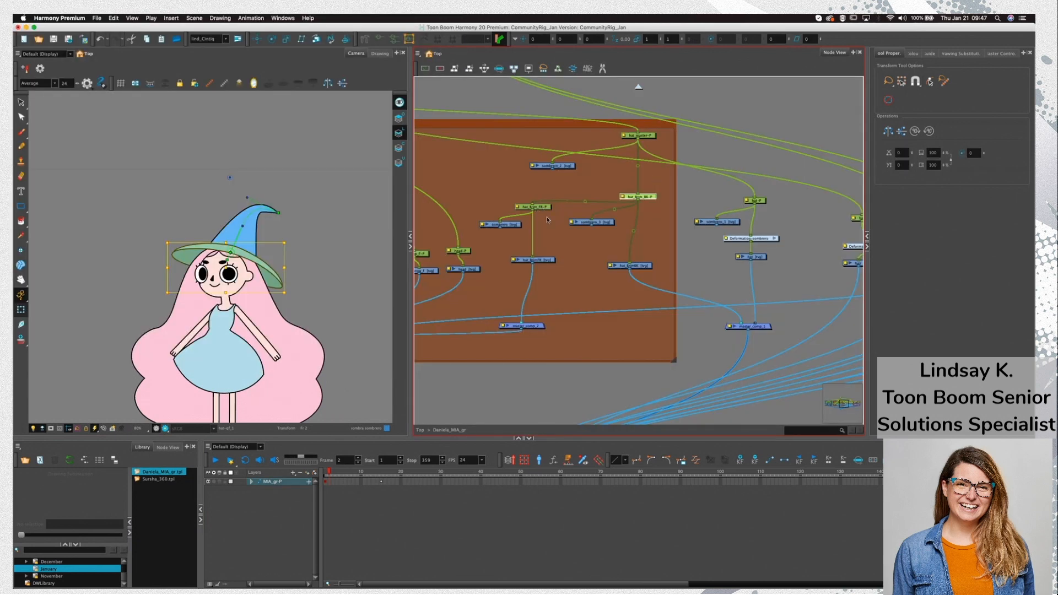
click(532, 207)
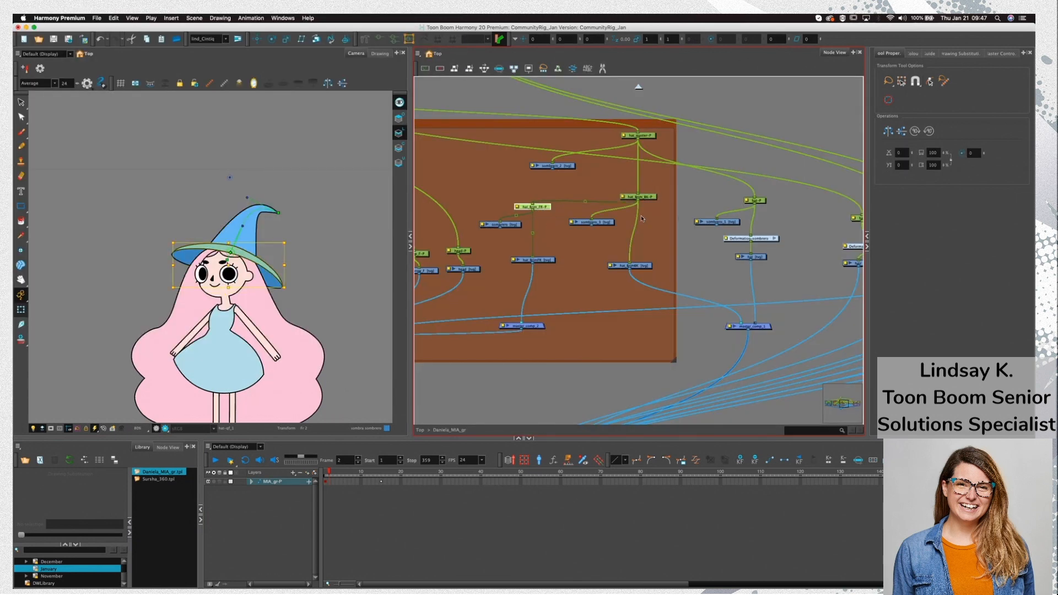
click(238, 70)
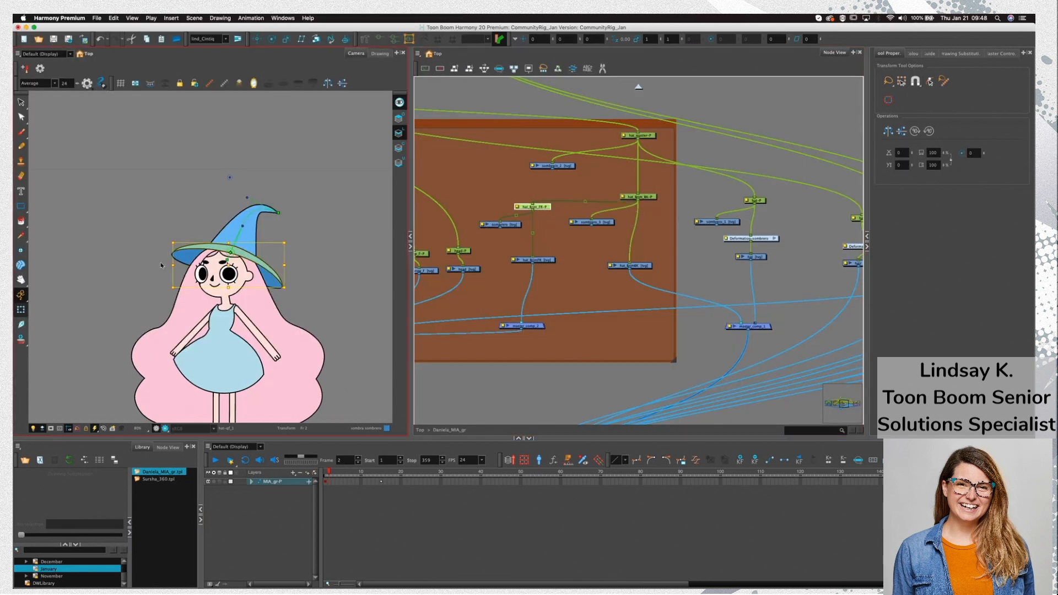
click(272, 39)
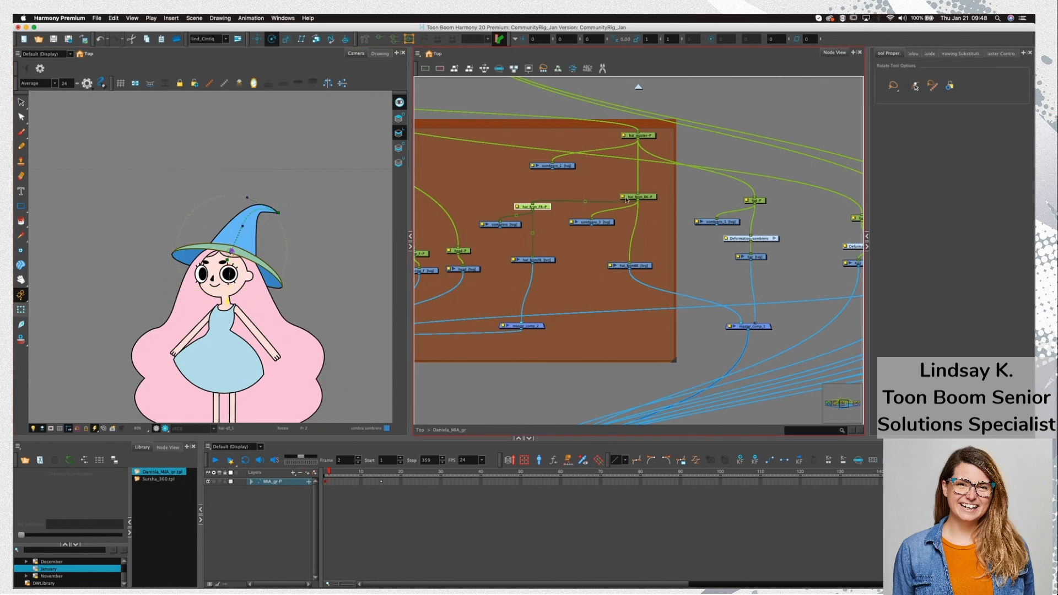
key(shift+t)
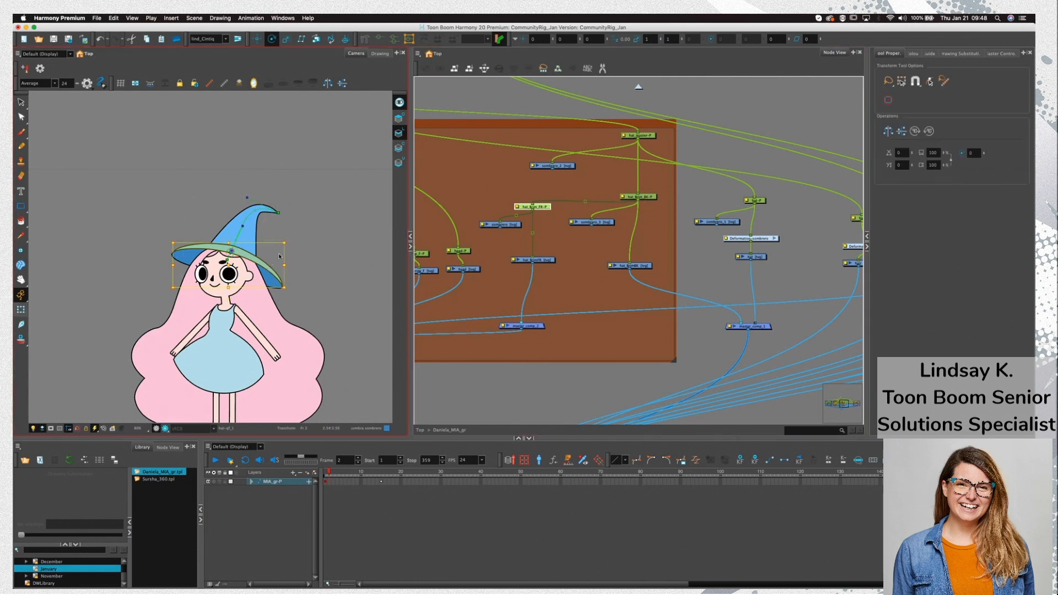
click(649, 199)
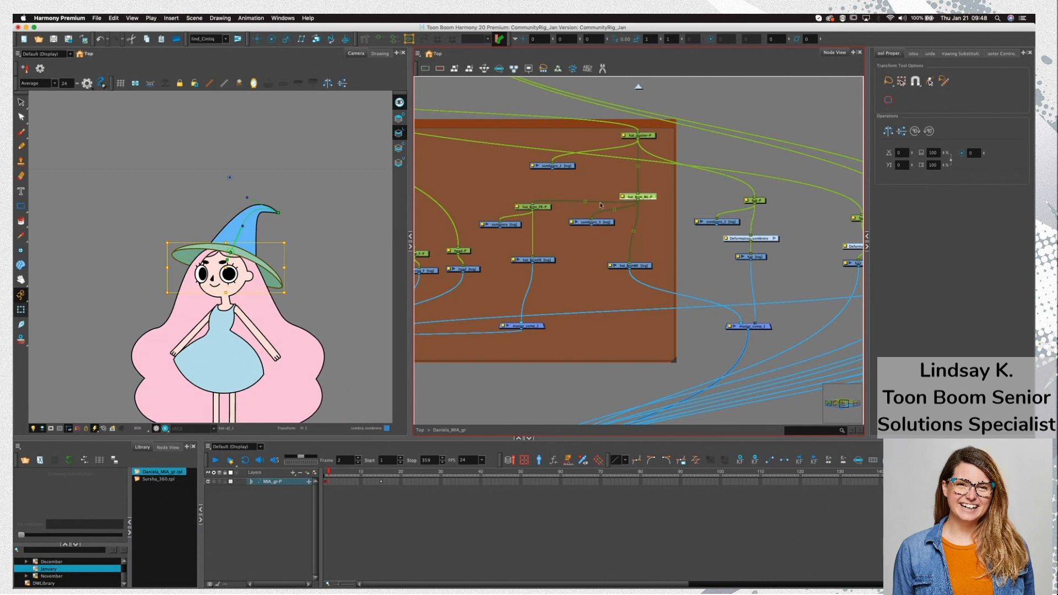
Open the transformation properties of both brim pegs and copy hat_Brim_FR-P's X pivot, 0.0961098 E, into hat_Brim_BK-P
key(Return)
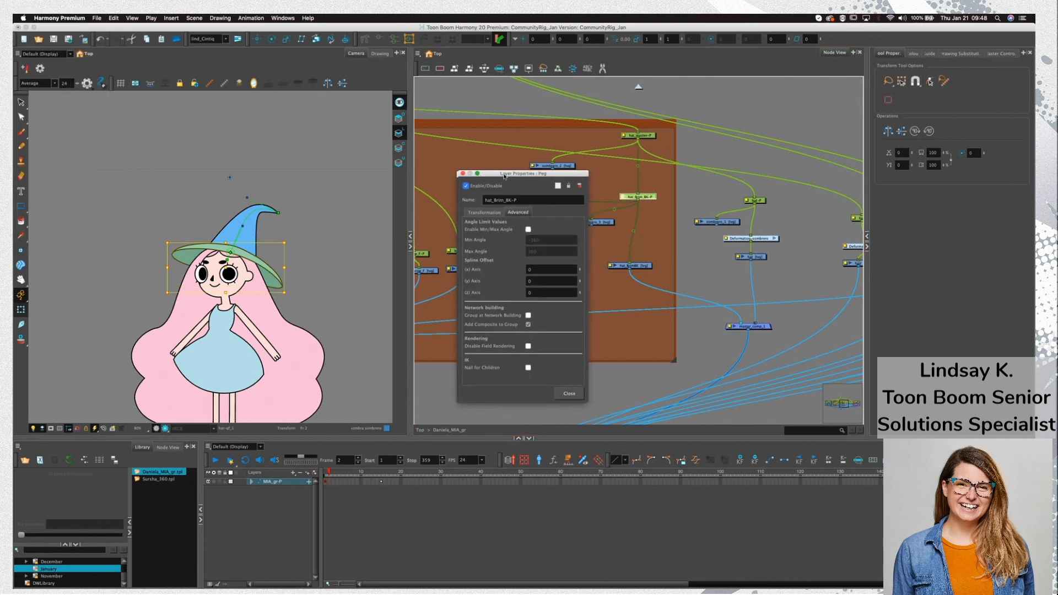
click(484, 212)
drag(502, 177, 718, 179)
click(483, 213)
click(563, 424)
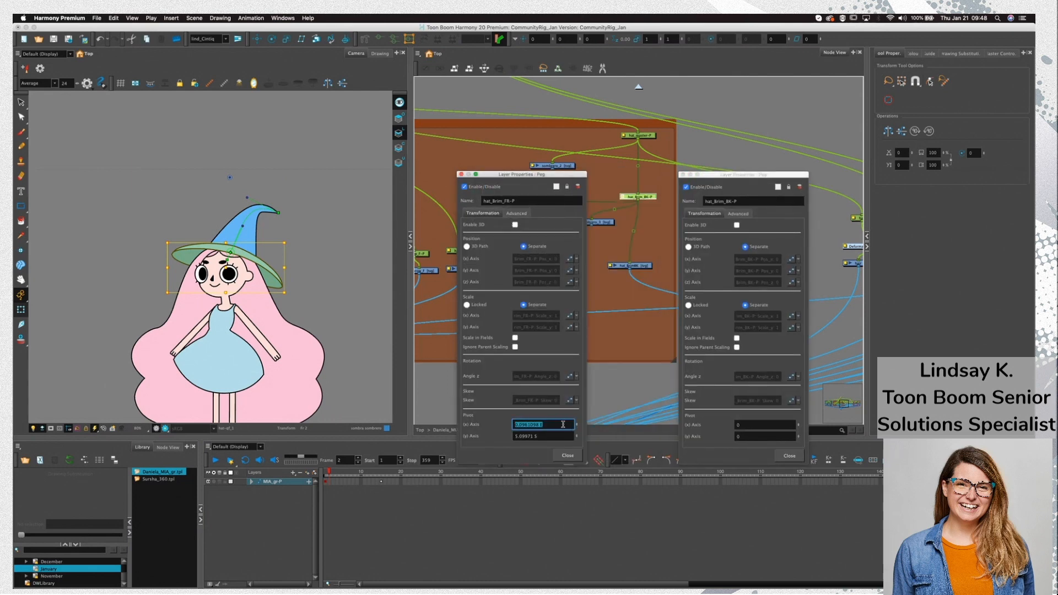
key(super+c)
click(744, 425)
key(super+v)
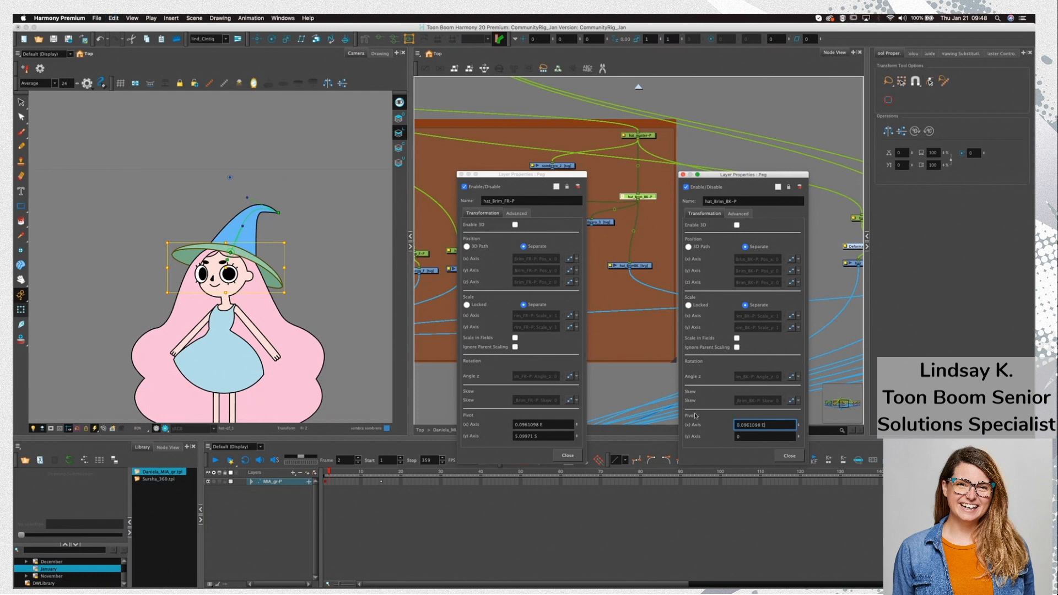
Copy hat_Brim_FR-P's Y pivot value into hat_Brim_BK-P and close both peg property windows
click(546, 436)
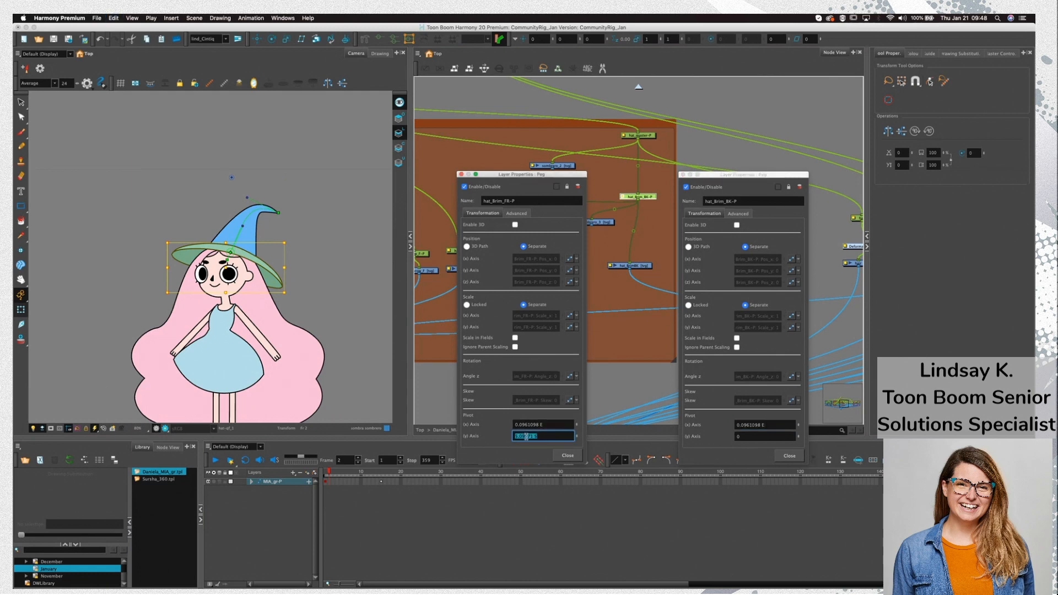
key(super+c)
click(739, 436)
key(super+v)
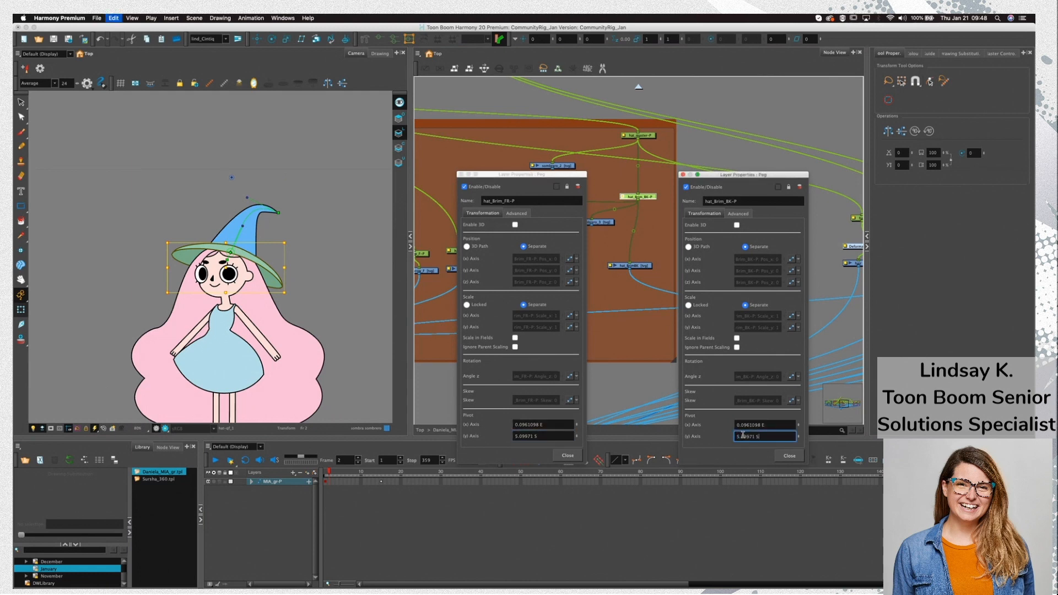
click(789, 456)
click(567, 455)
click(578, 180)
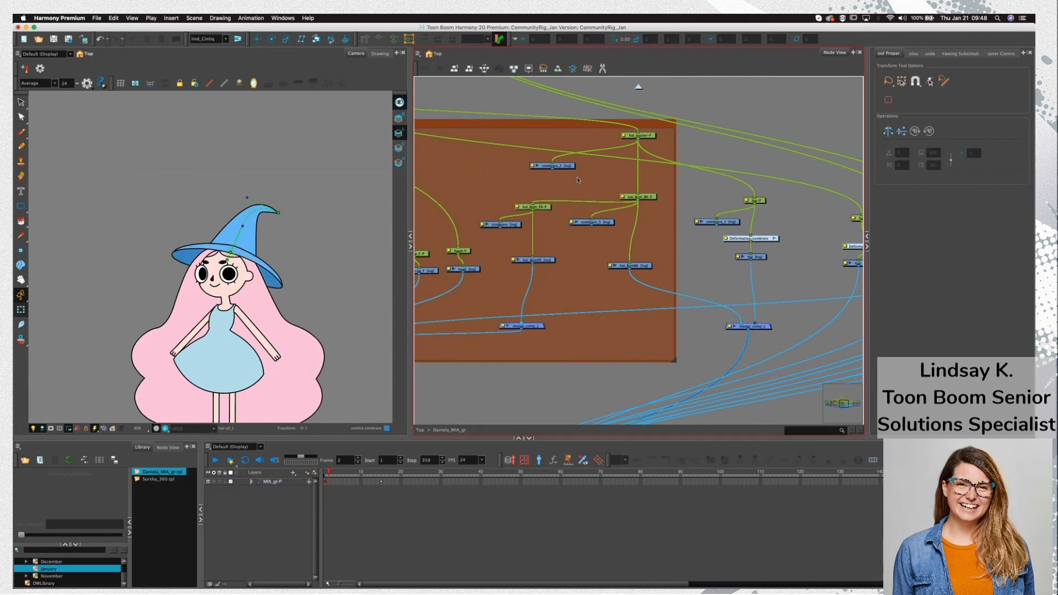
Compare the pivot positions of the hat master peg and the back brim peg on the character
click(642, 135)
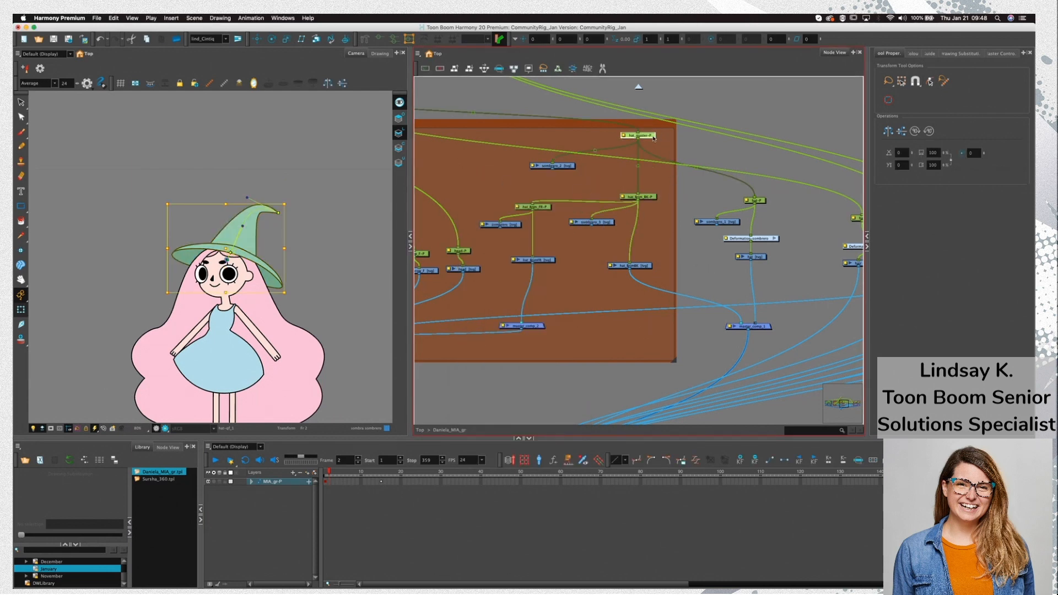
click(639, 197)
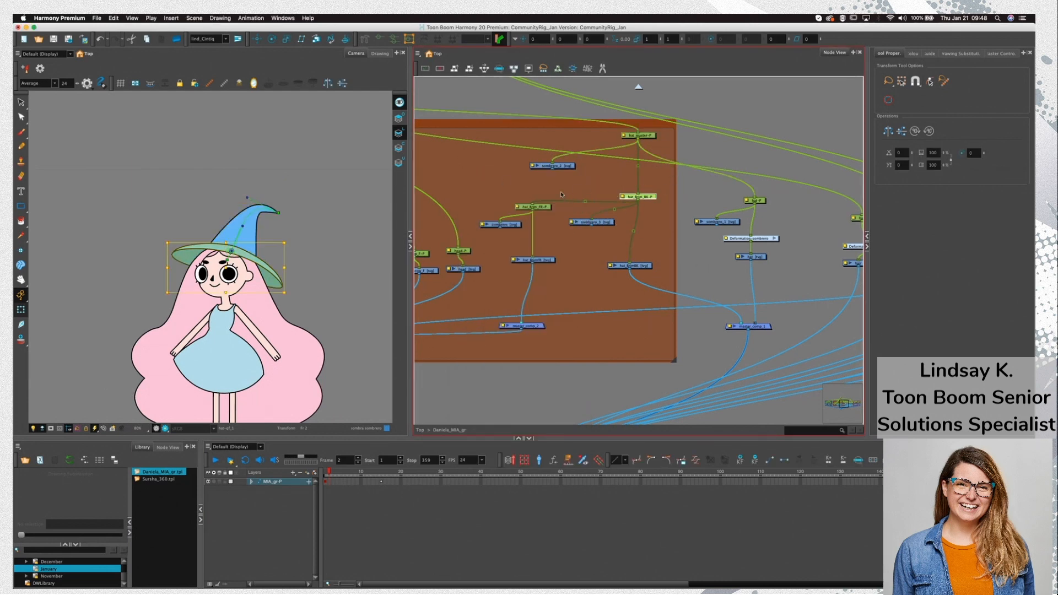
key(slash)
key(slash)
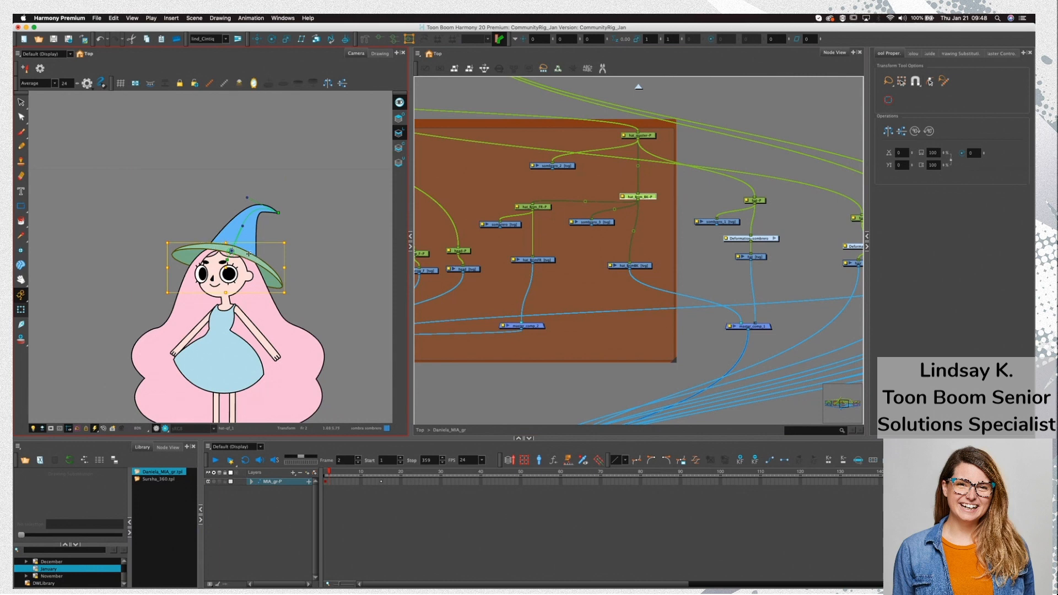
click(587, 224)
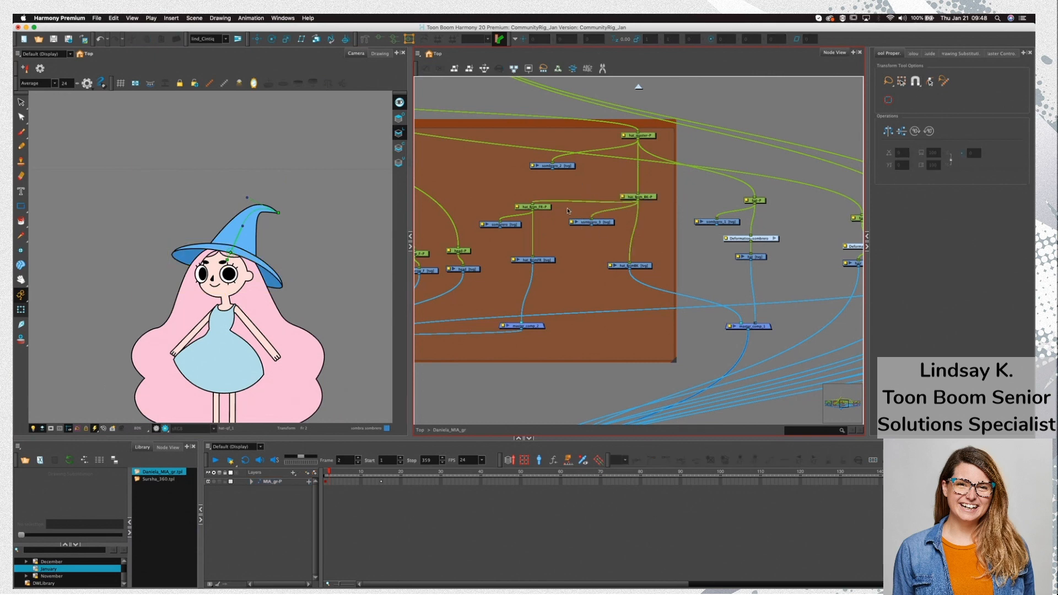
Try a small move and a rotation on the front brim peg and undo the changes
click(532, 207)
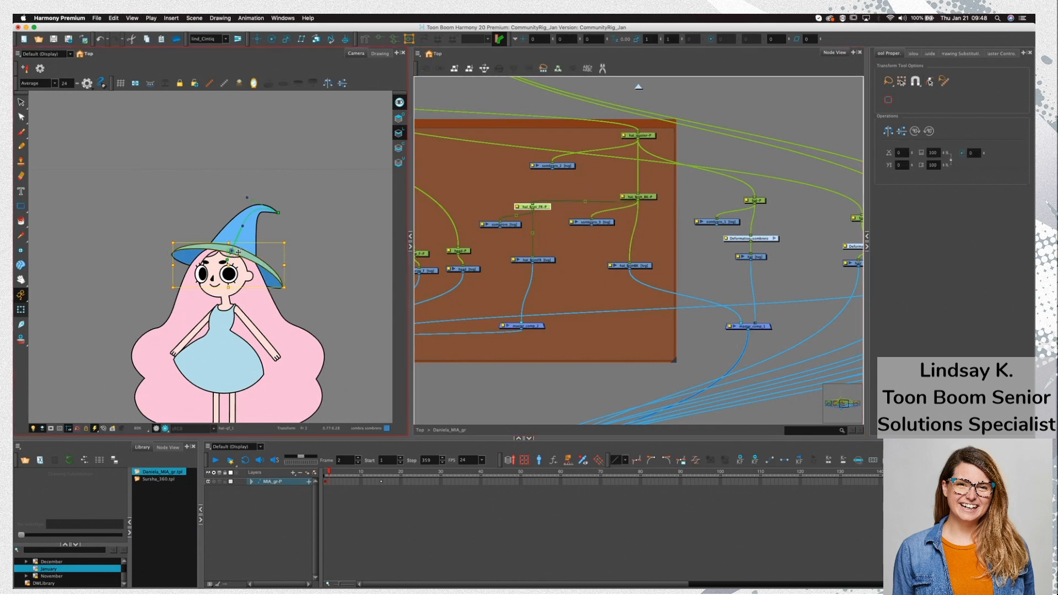
drag(238, 252, 239, 250)
key(ctrl+z)
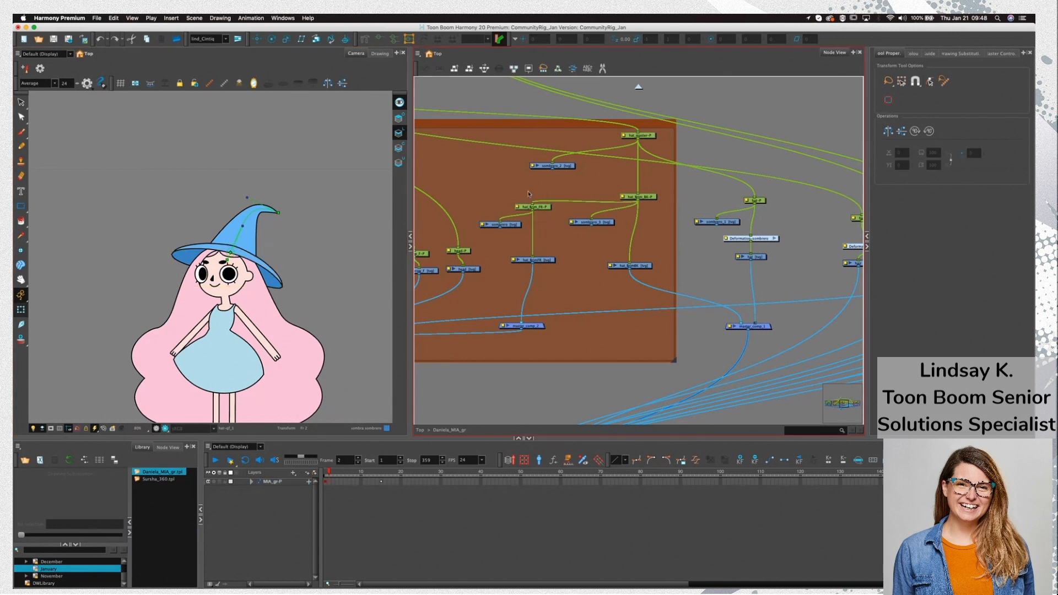
mouse_move(288, 244)
mouse_down()
mouse_move(271, 238)
mouse_move(280, 263)
mouse_up()
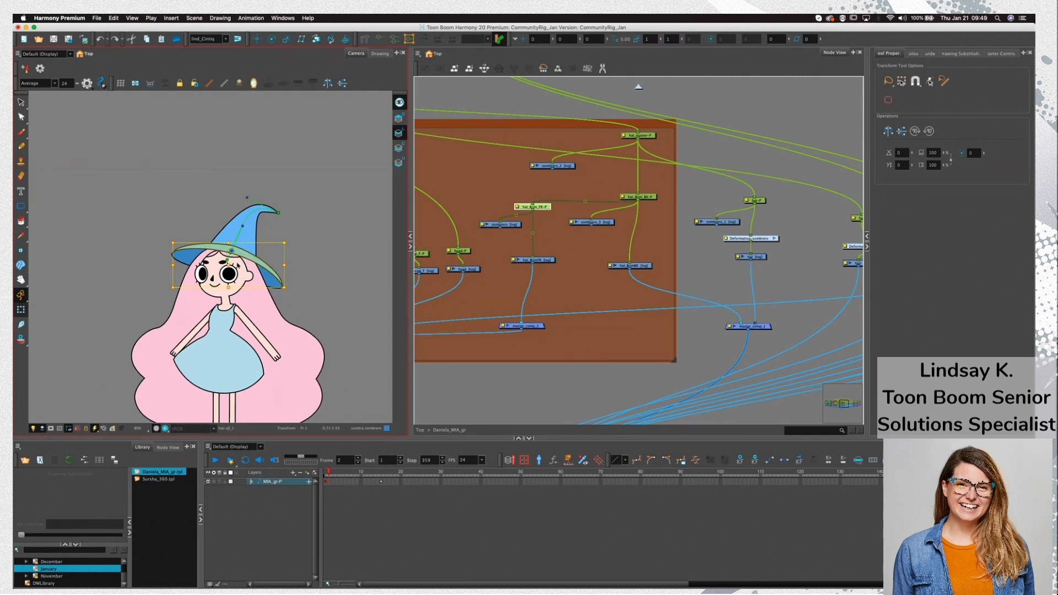
Select the hat_BrimFR drawing and pull its upper contour well up over the hat cone with the Contour Editor
key(alt+s)
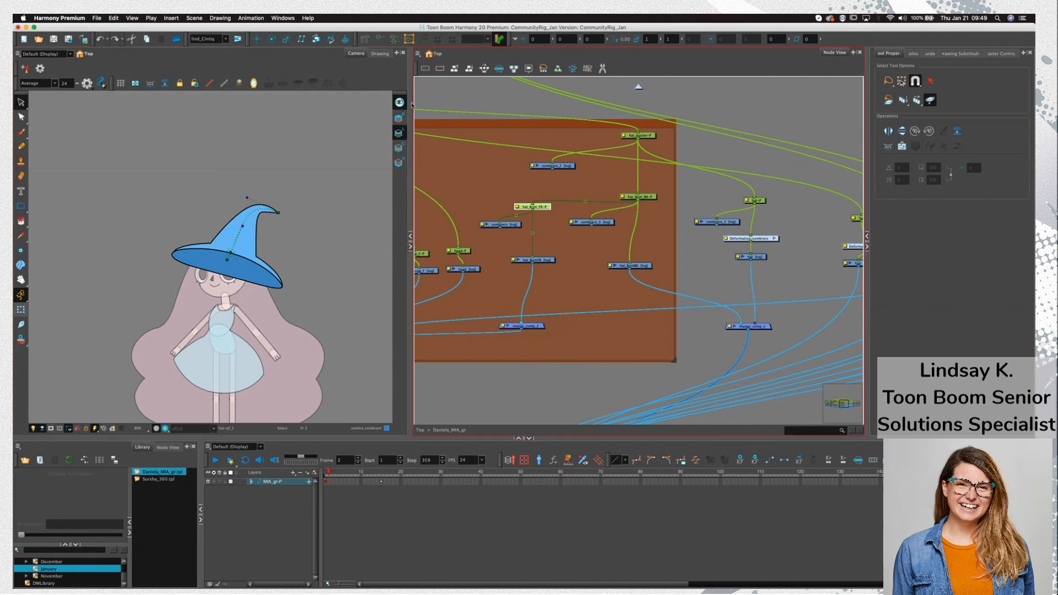
click(501, 150)
click(532, 260)
scroll(254, 261, up, 4)
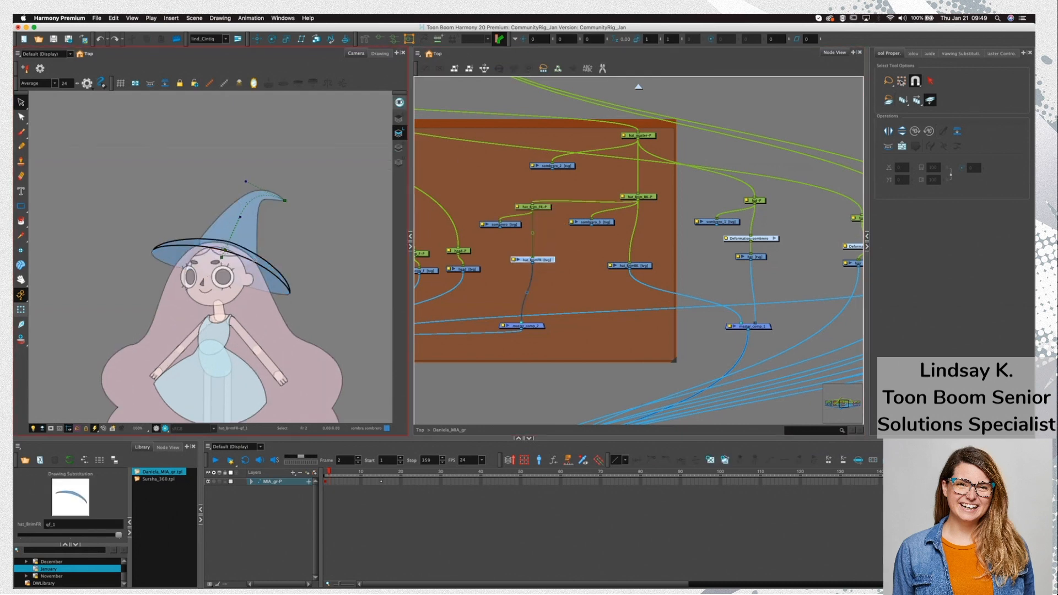
drag(266, 251, 292, 243)
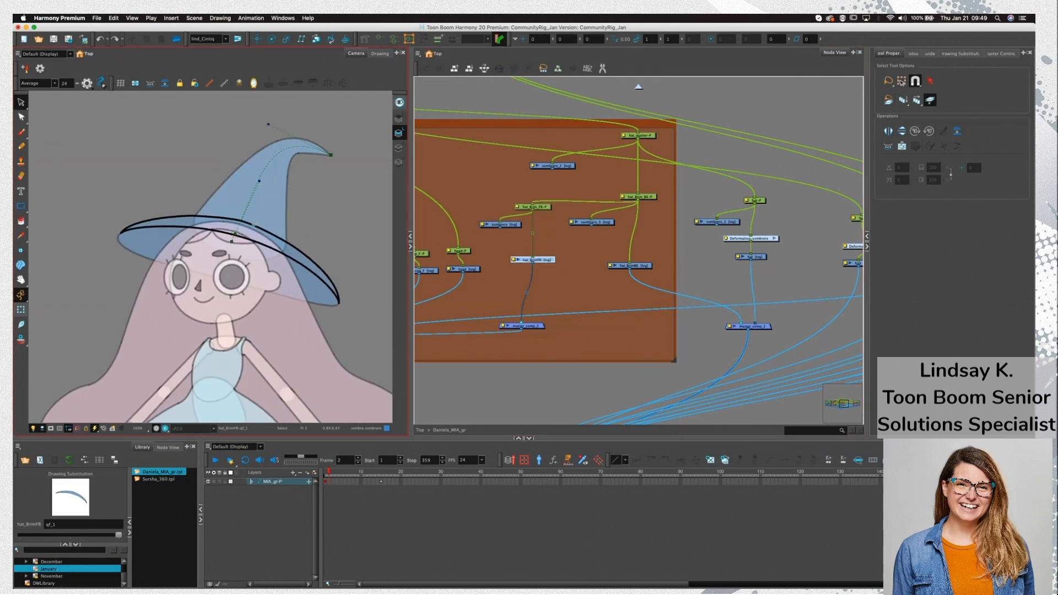
key(alt+q)
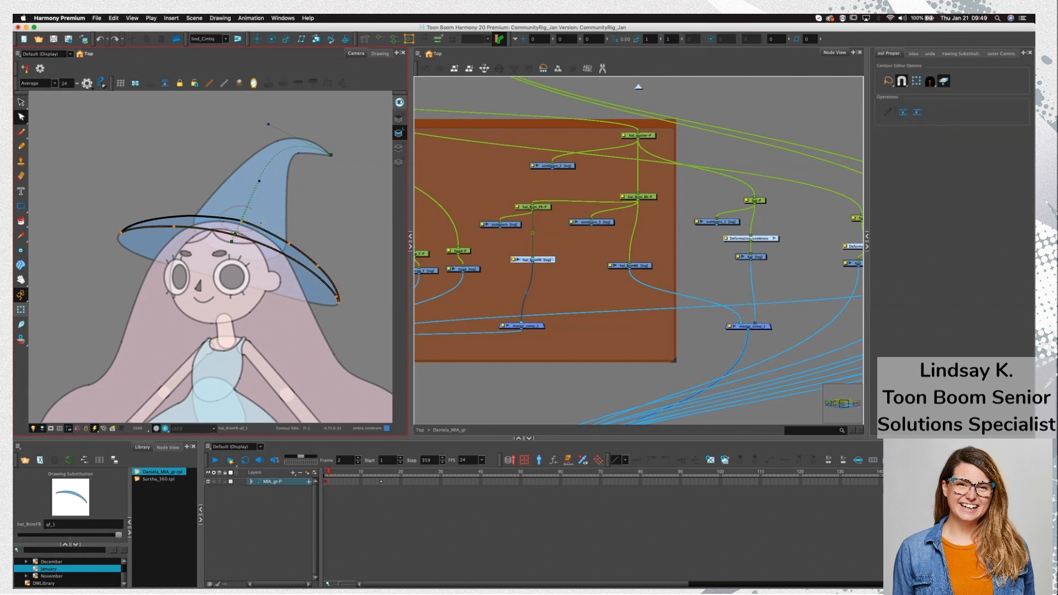
click(263, 222)
drag(242, 222, 262, 161)
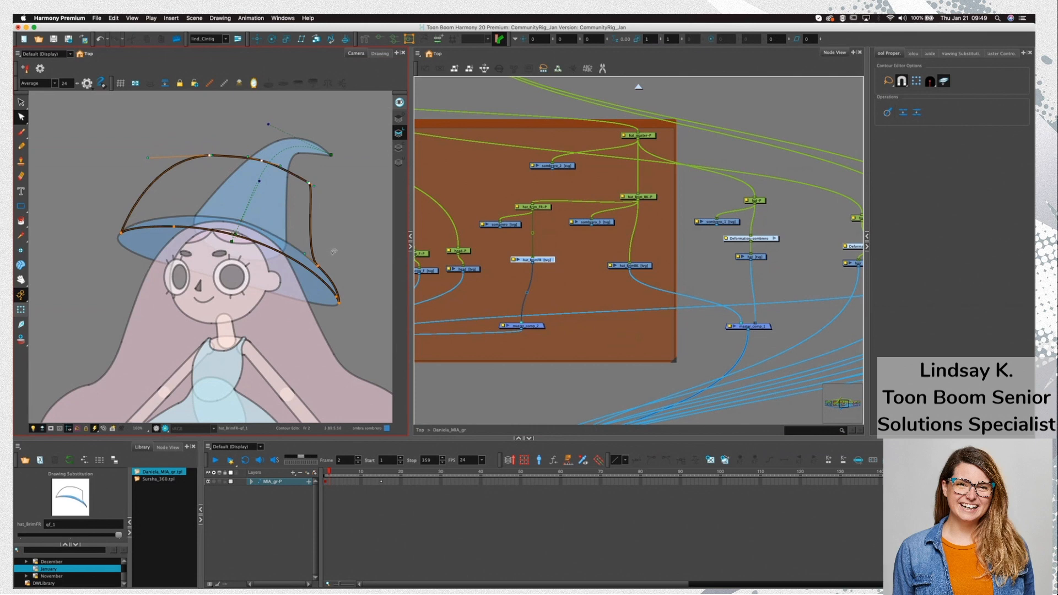
Adjust the points and curves on the right side of the front brim's raised contour to form a smooth dome
click(318, 266)
drag(338, 246, 336, 244)
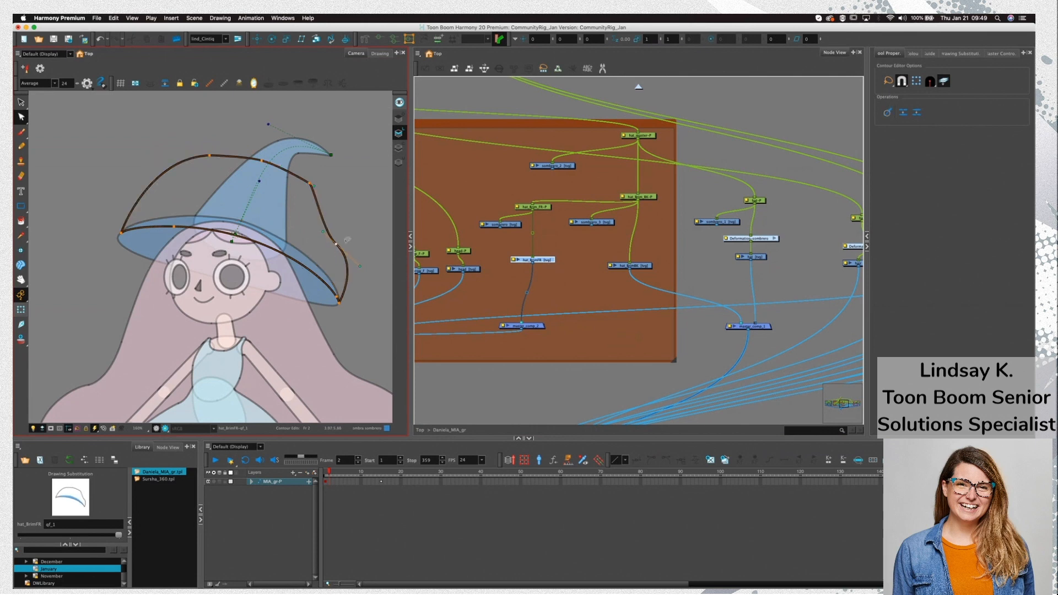
drag(314, 186, 334, 200)
drag(337, 244, 338, 245)
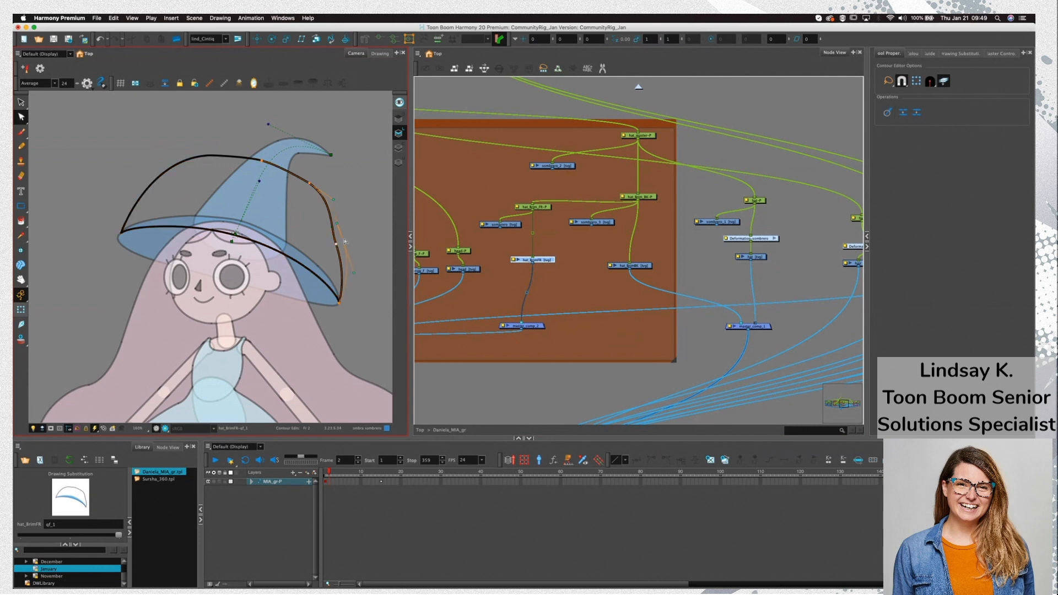
click(260, 161)
click(238, 186)
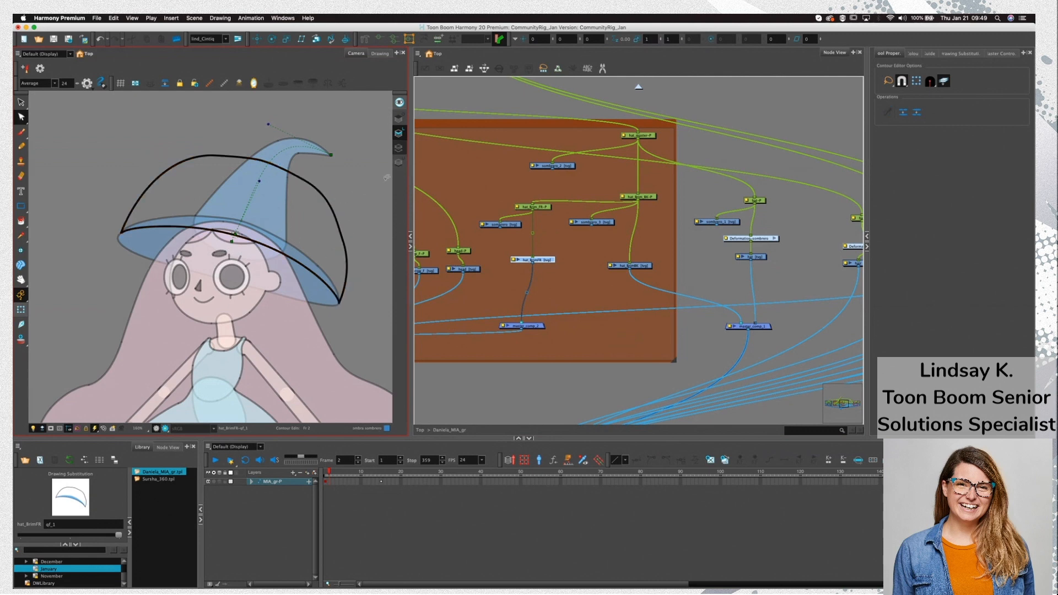
Select the front brim's dome outline in the line art and create matching strokes from it in the colour art
click(398, 148)
click(398, 133)
key(alt+s)
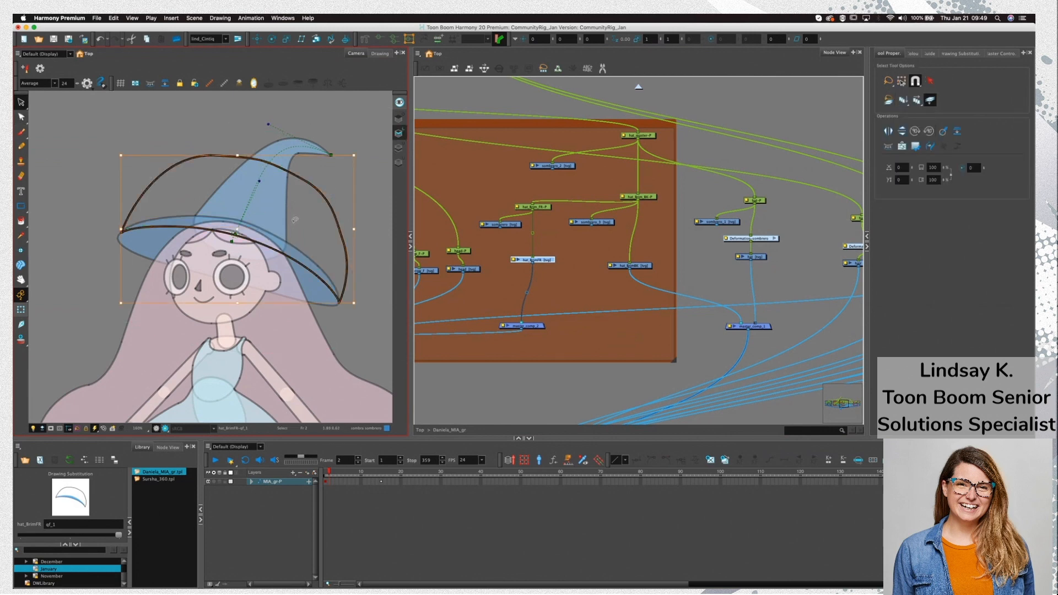
click(398, 148)
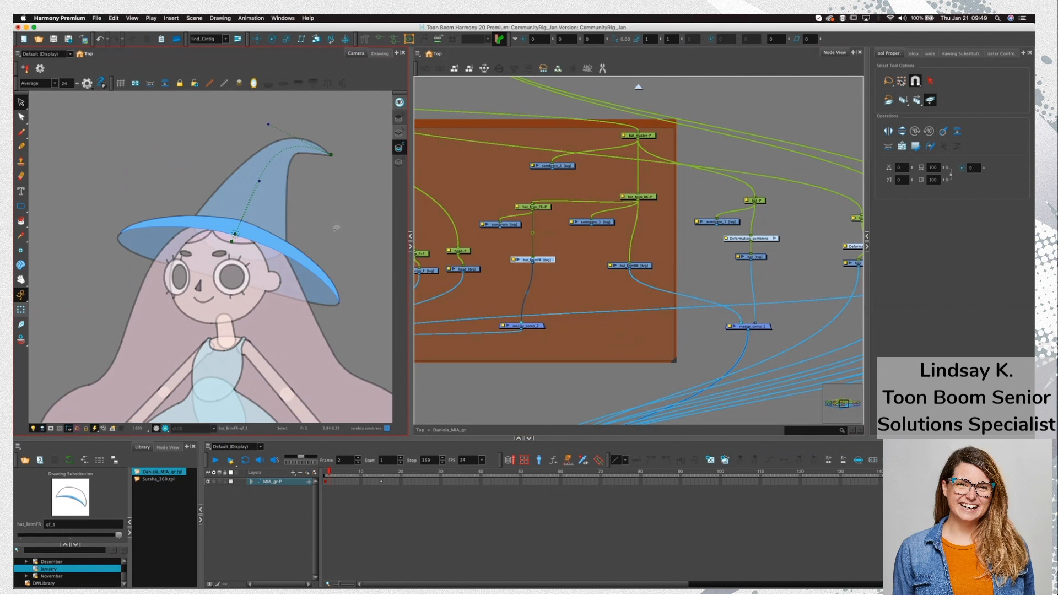
click(336, 231)
Move the old brim fill out of the dome outline, fill the dome with the hat's blue, and delete the old fill
click(252, 234)
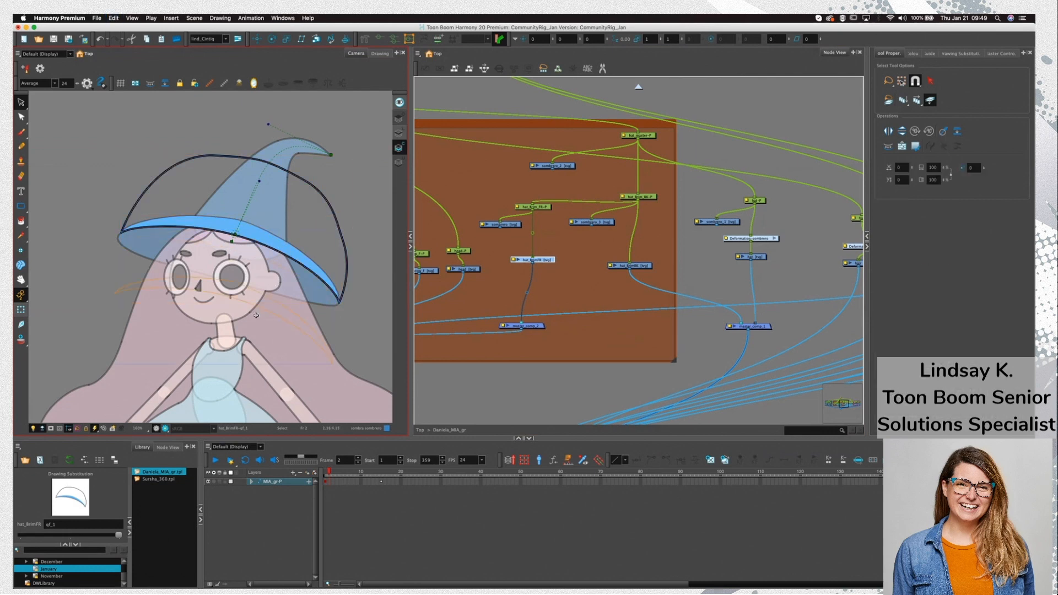
drag(250, 235, 222, 318)
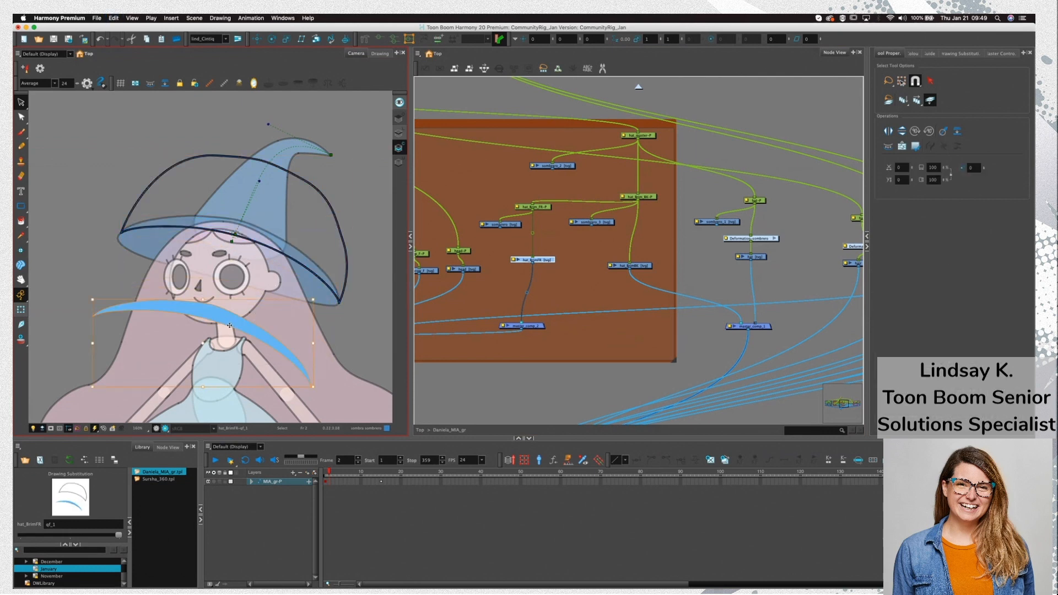
click(303, 249)
key(Delete)
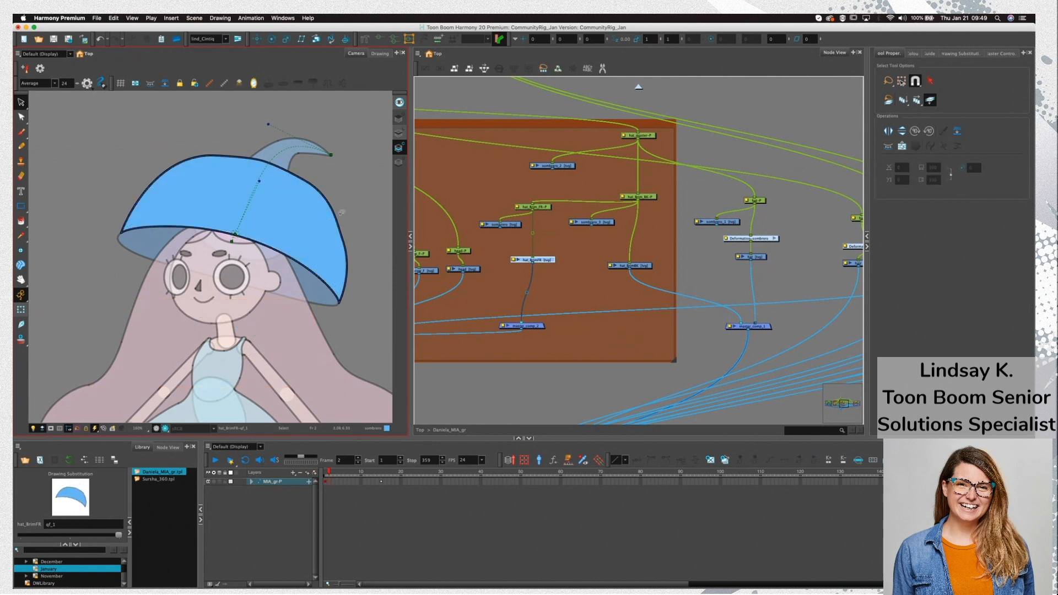
Cut the dome fill, delete the leftover colour-art strokes, paste the fill back, and return to line art with the Transform tool
click(331, 250)
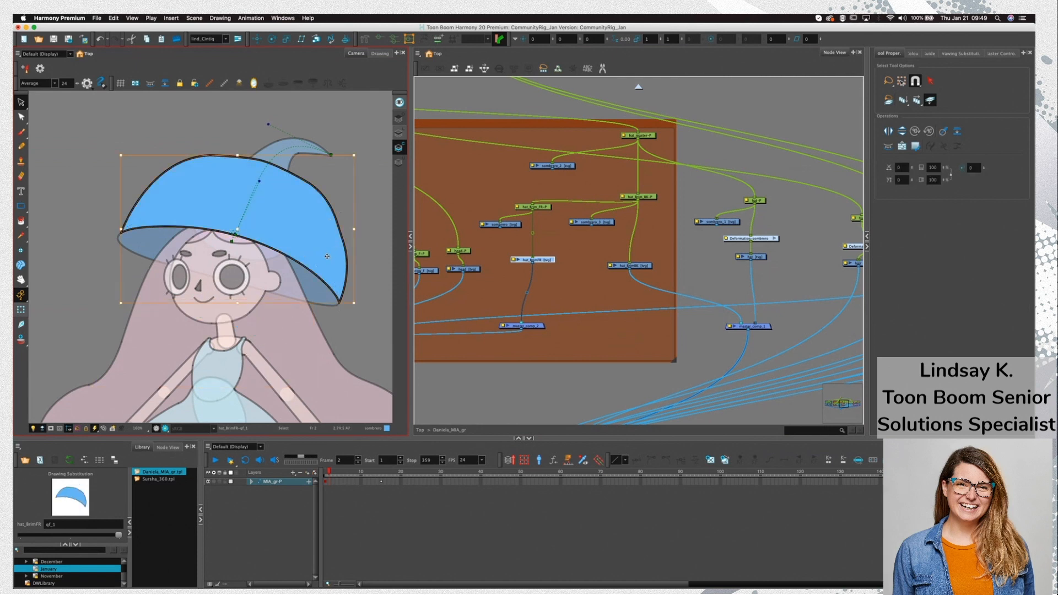
key(super+x)
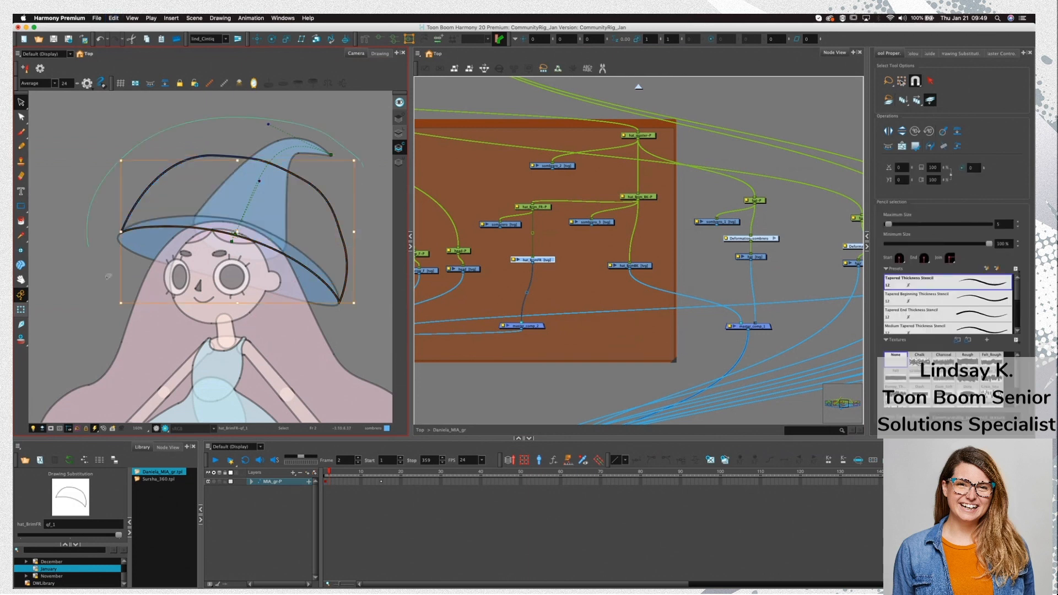
key(Delete)
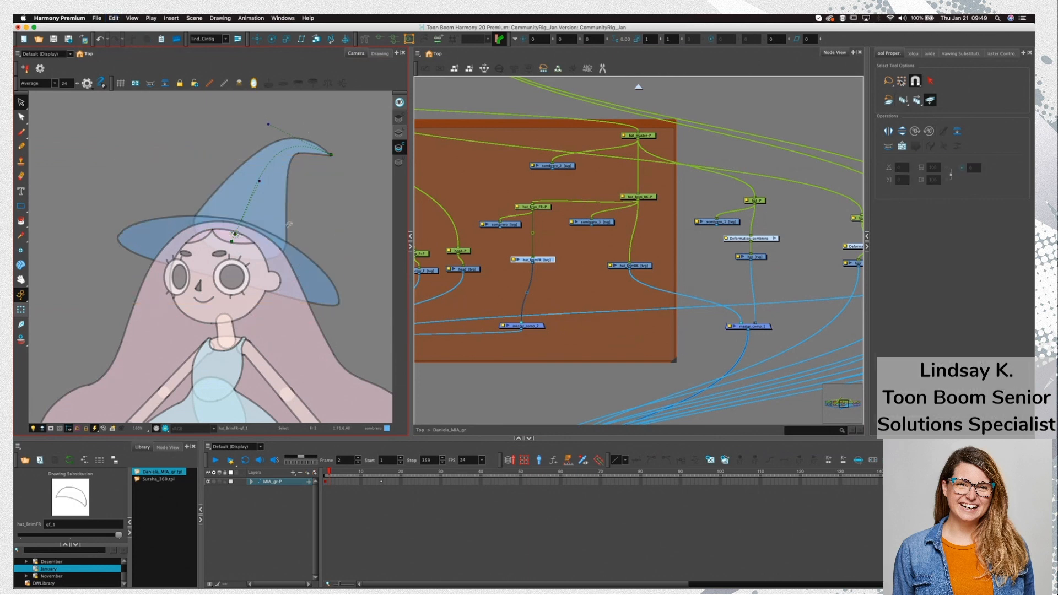
key(super+v)
click(399, 133)
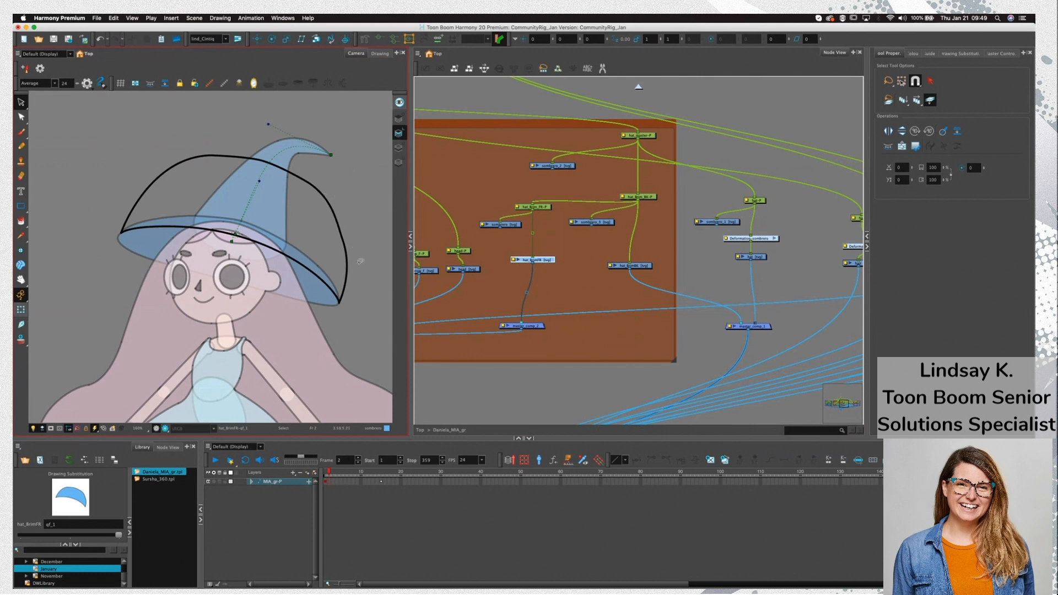
key(shift+t)
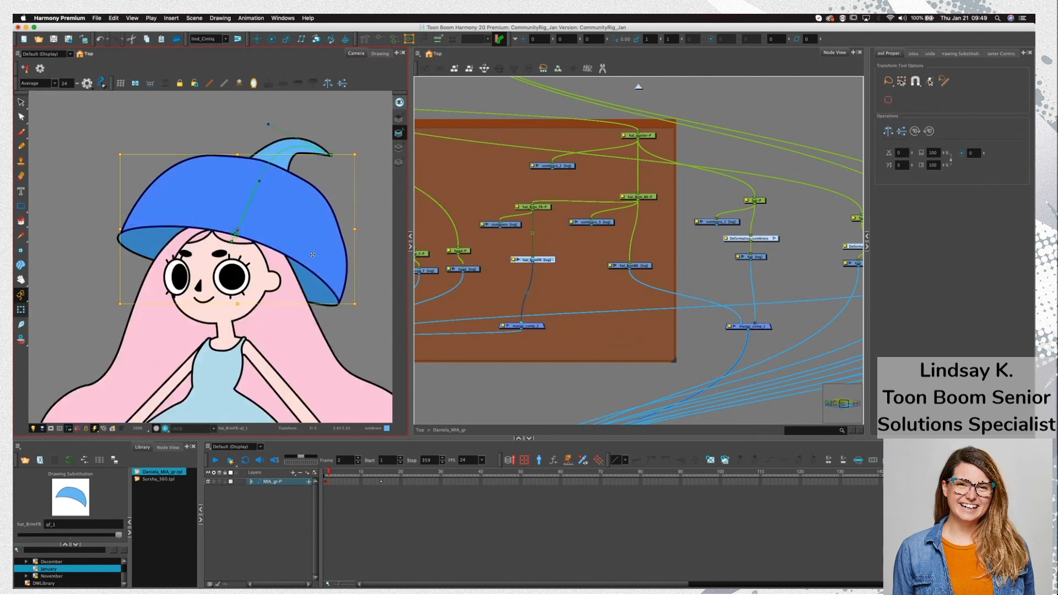
scroll(275, 231, right, 2)
scroll(275, 231, down, 1)
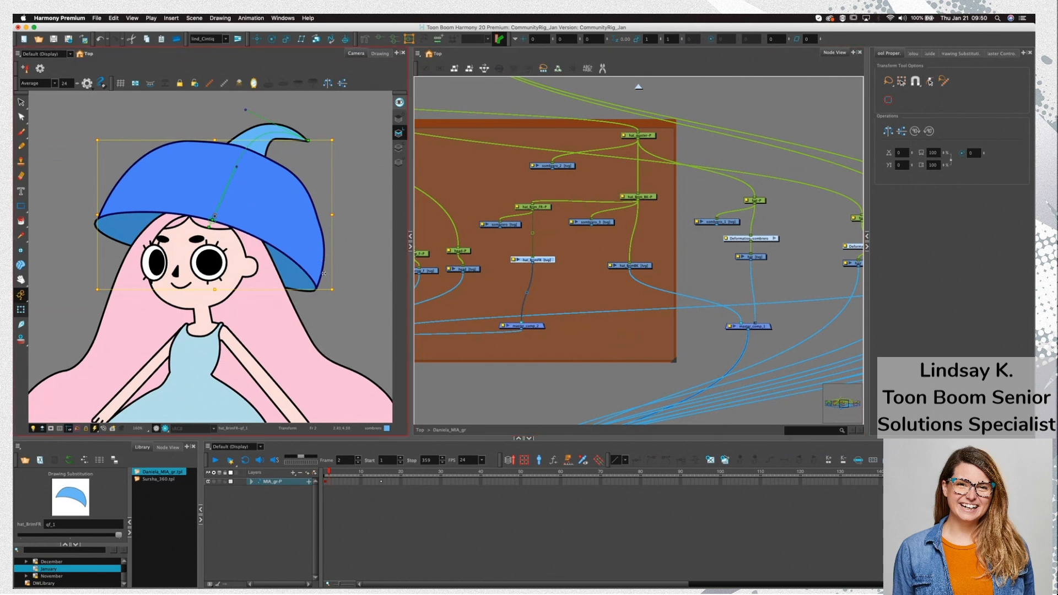
Add a Cutter node beneath the front brim drawing and feed the back brim drawing into it as the matte
click(644, 269)
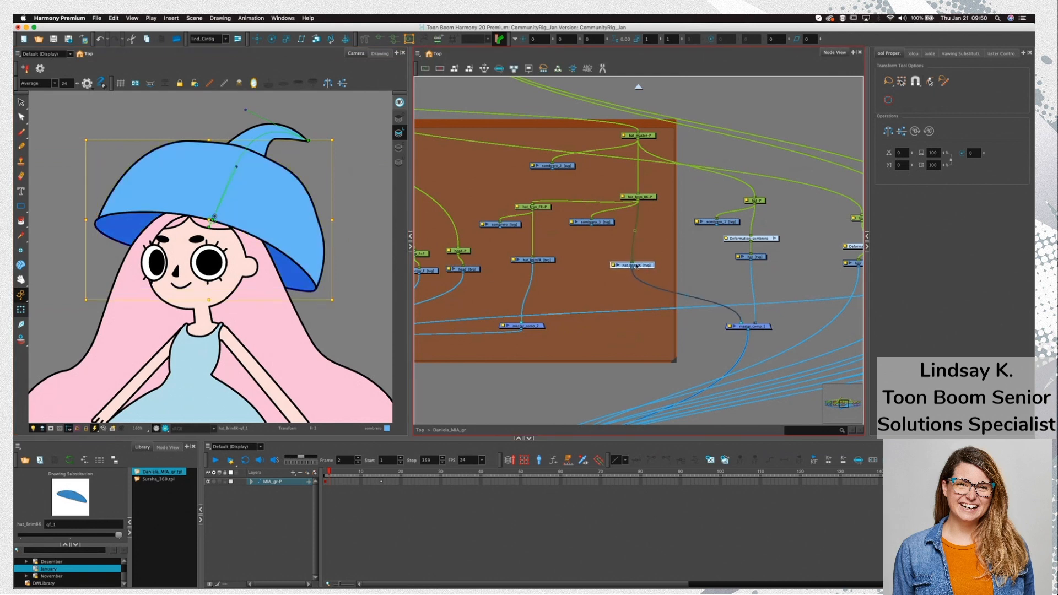
scroll(672, 275, down, 2)
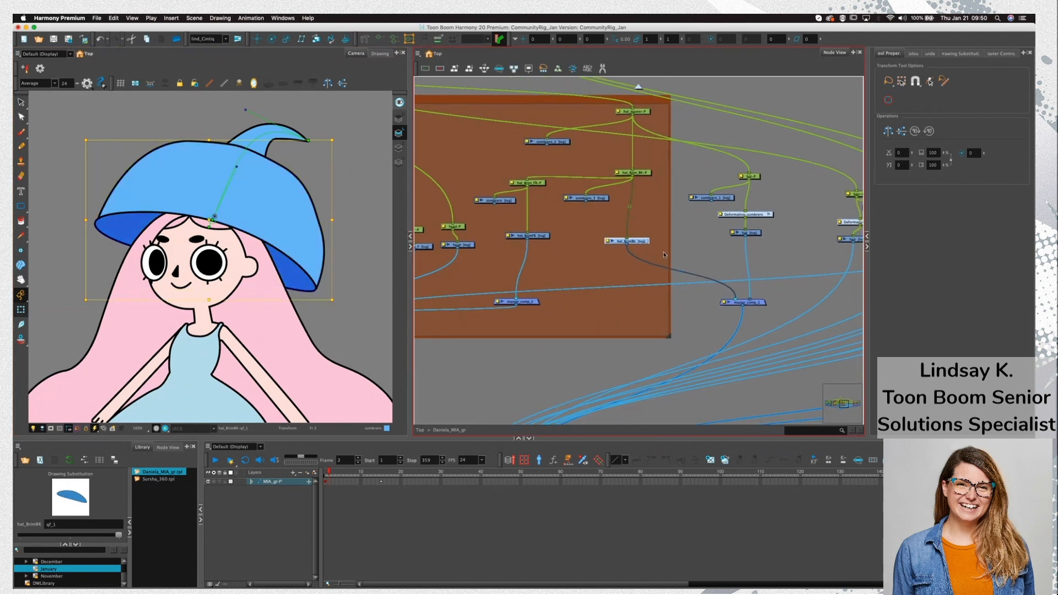
key(Tab)
text(cutter)
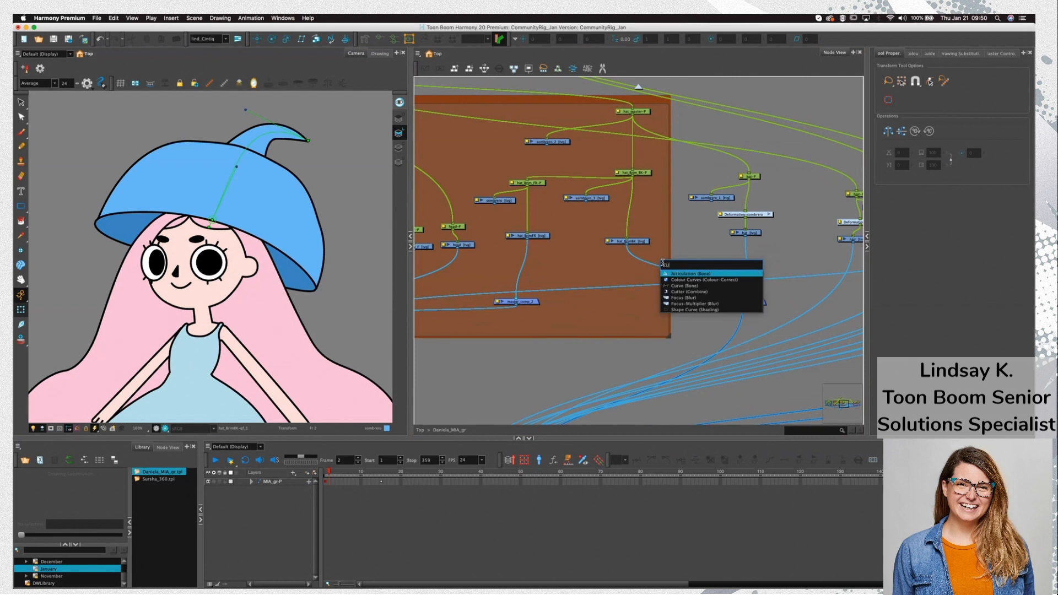
key(Return)
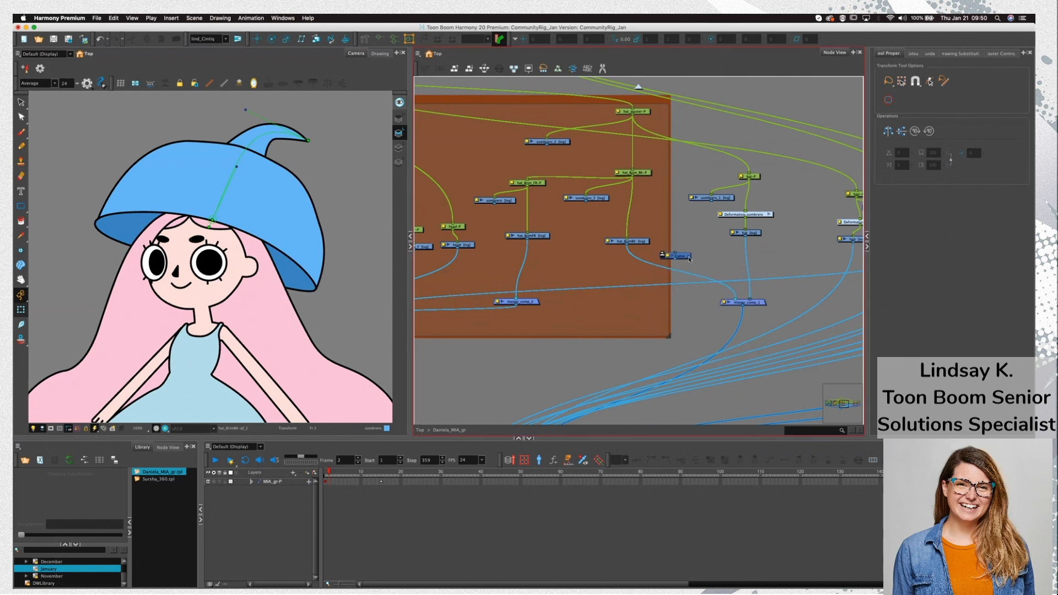
drag(688, 259, 533, 258)
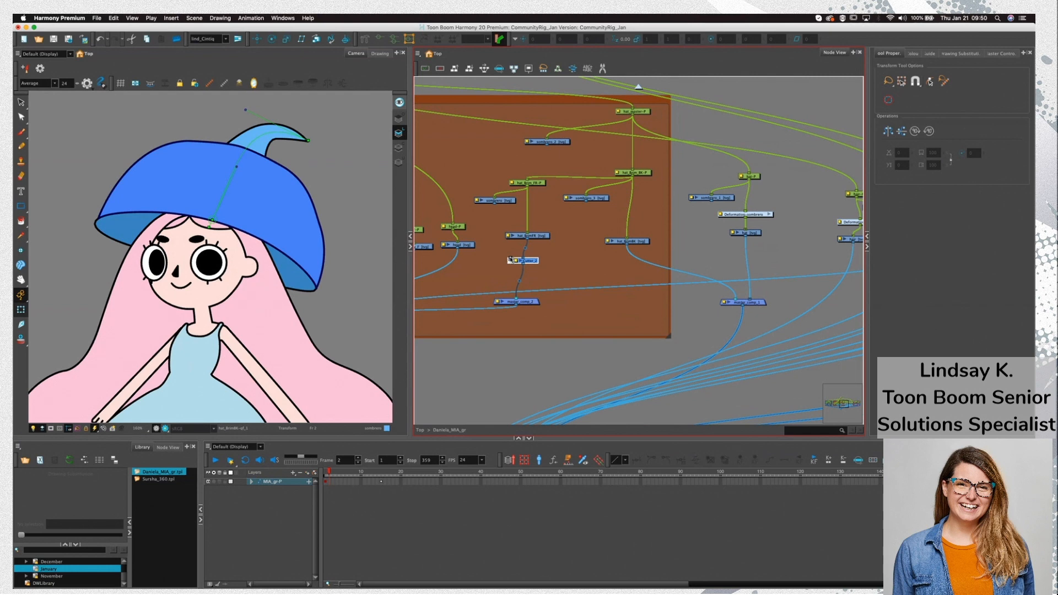
drag(510, 258, 631, 249)
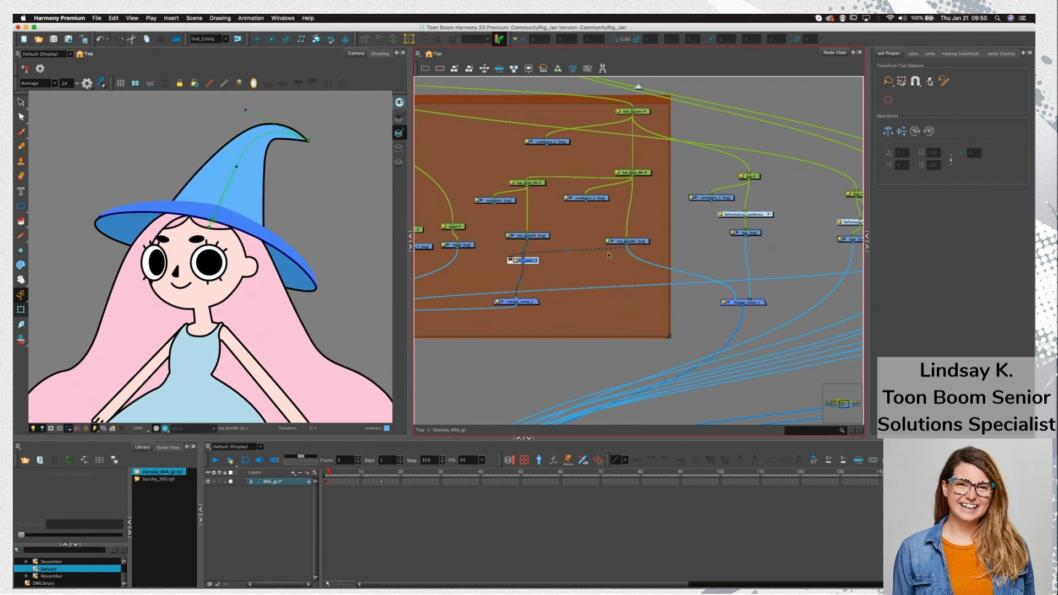
Try shifting the front brim on the character to test the cutter, and inspect how the brim's composite connects to the head composite
click(528, 236)
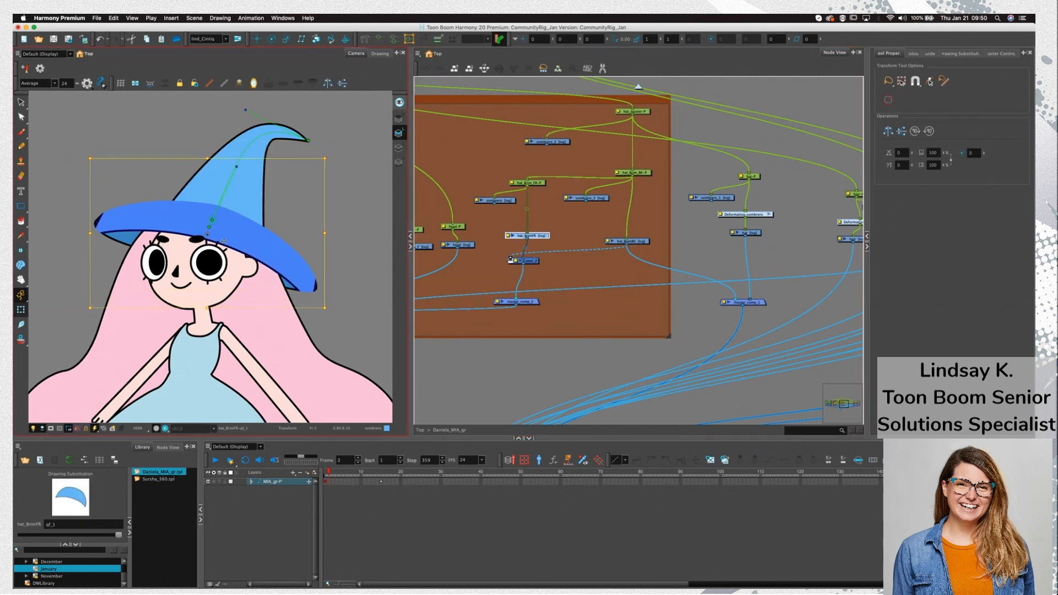
mouse_move(224, 241)
mouse_down()
mouse_move(220, 230)
mouse_move(269, 229)
mouse_move(240, 237)
mouse_move(239, 252)
mouse_move(236, 235)
mouse_move(222, 241)
mouse_move(229, 259)
mouse_move(244, 228)
mouse_up()
click(518, 302)
drag(428, 320, 639, 278)
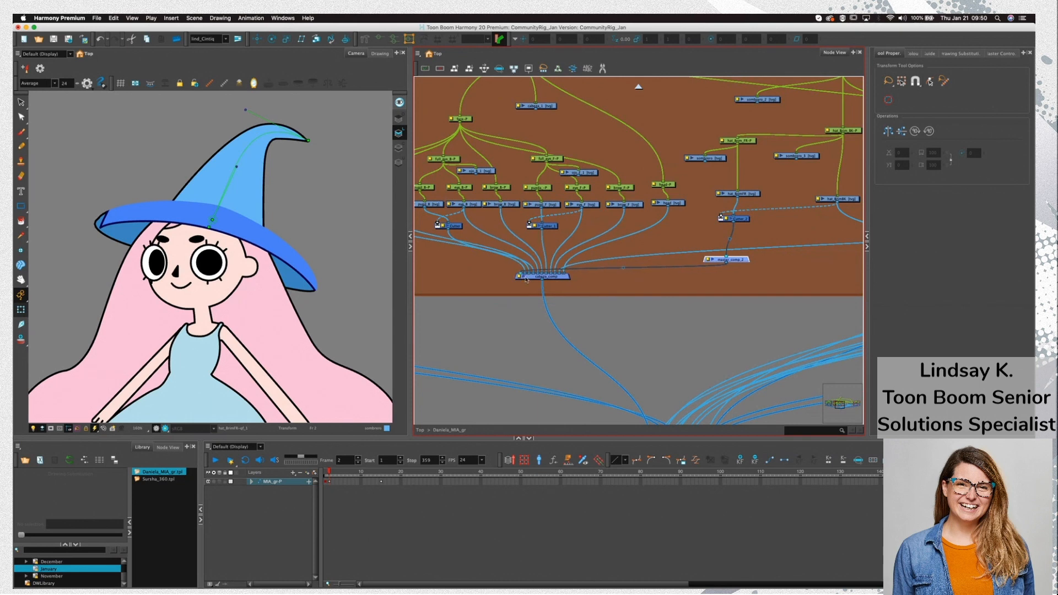
drag(701, 267, 609, 323)
click(225, 242)
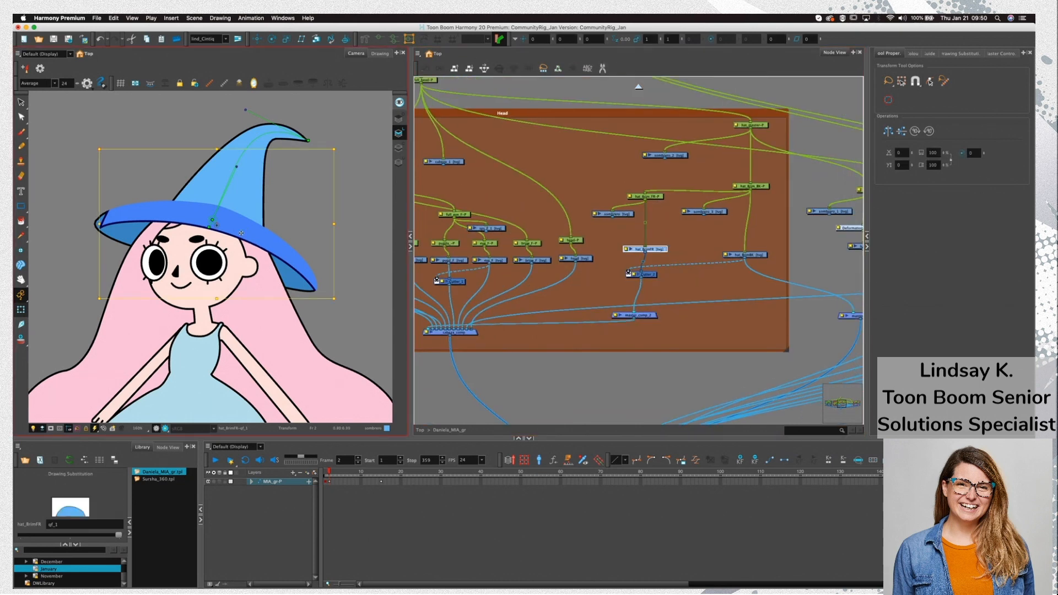
drag(225, 242, 239, 224)
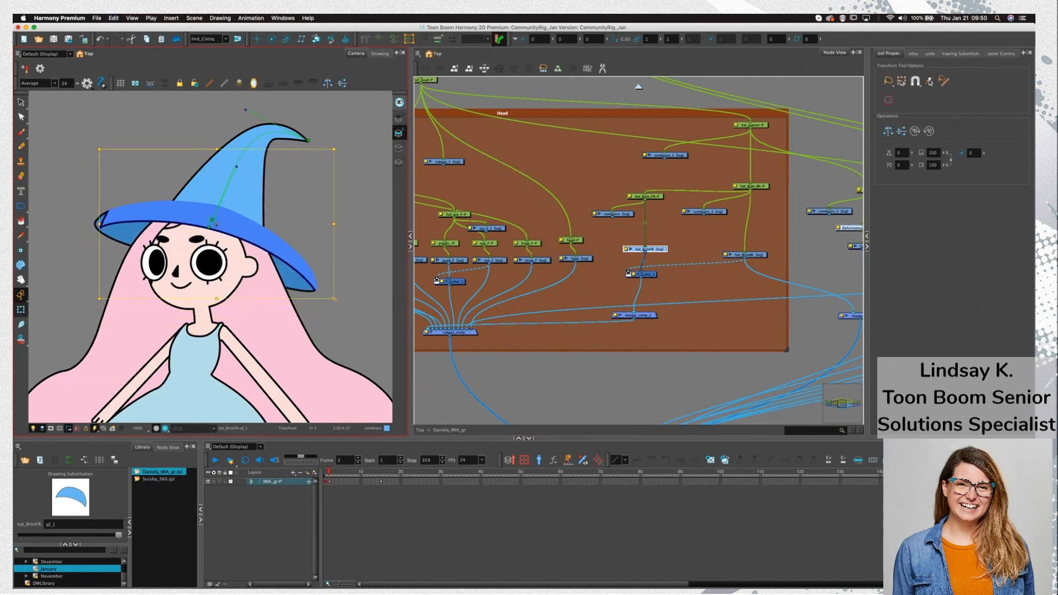
click(344, 185)
click(226, 223)
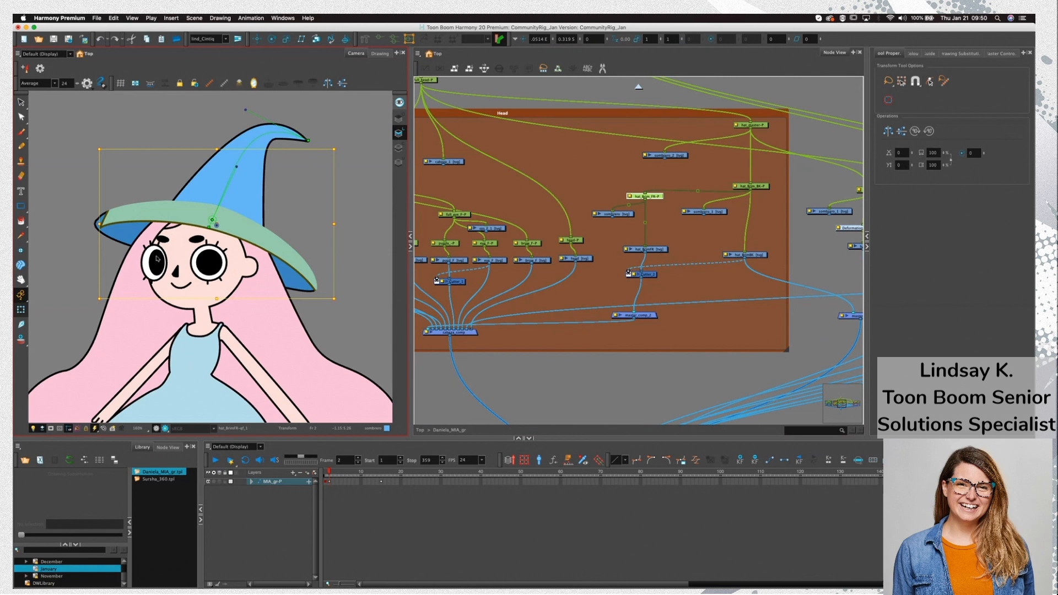
drag(358, 289, 339, 297)
Add an Auto-Patch node beneath the back brim drawing, route it into the front brim cutter's matte, and test by moving the front brim
click(676, 211)
drag(667, 288, 647, 286)
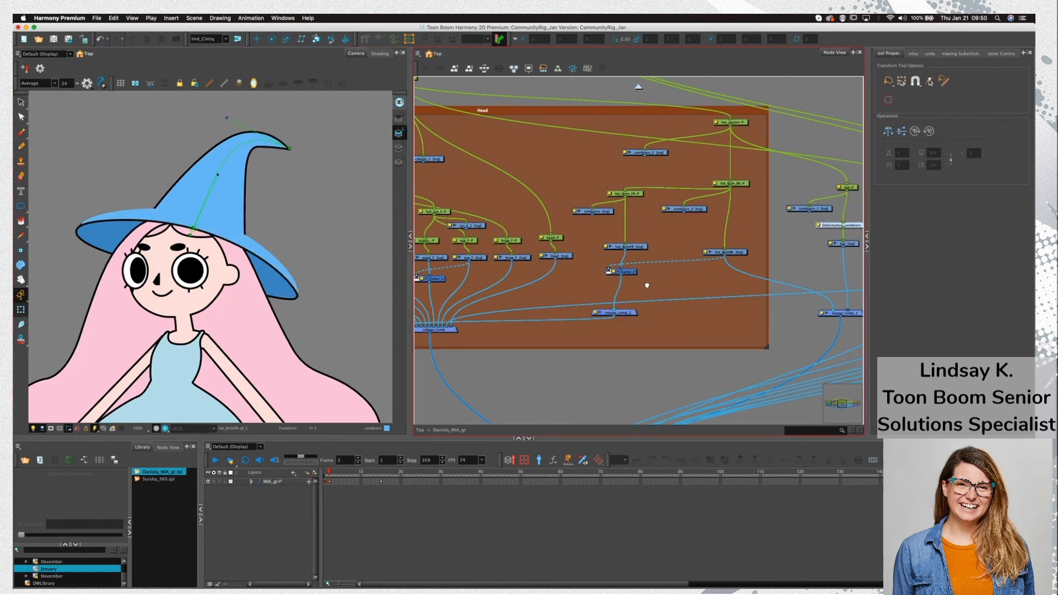
scroll(647, 285, right, 3)
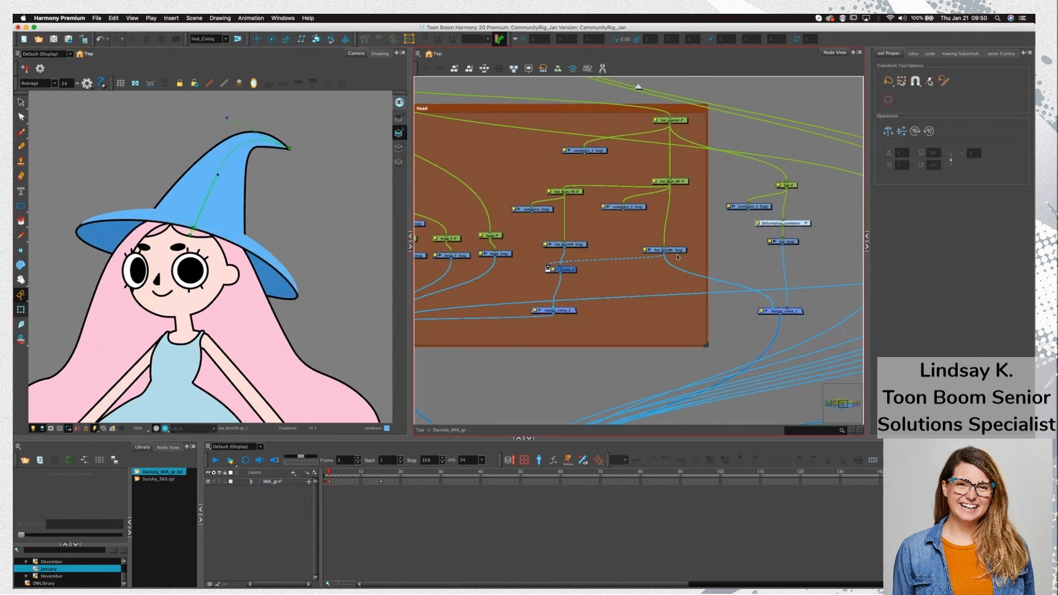
click(678, 255)
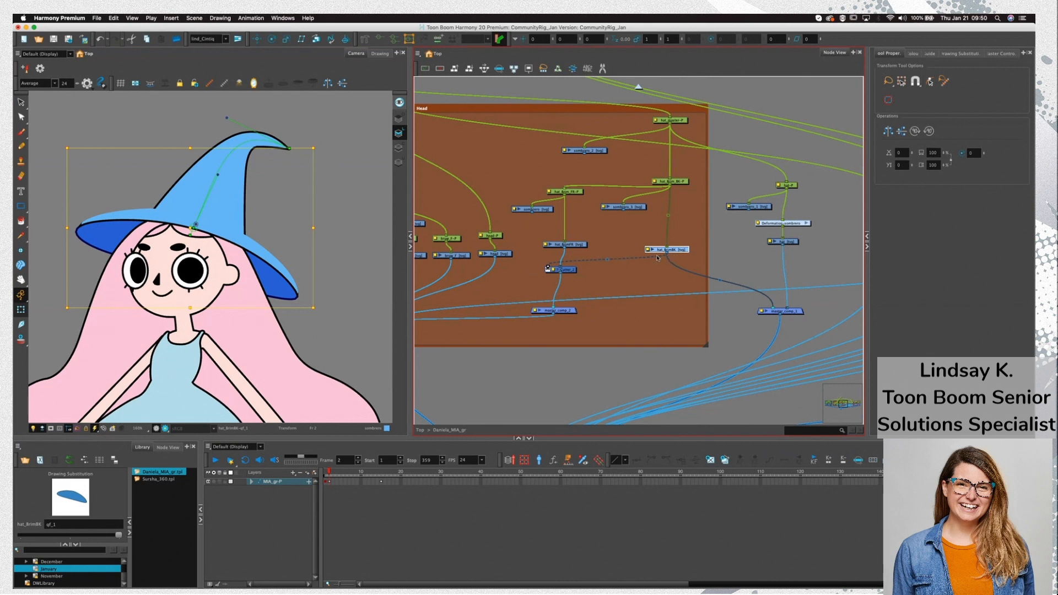
drag(682, 253, 676, 251)
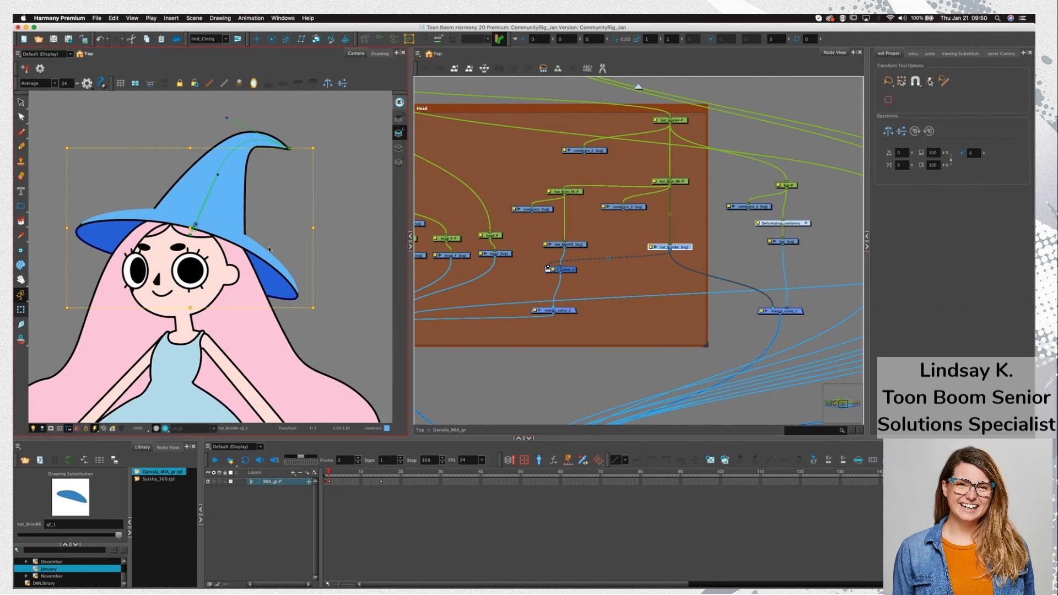
click(652, 271)
key(Tab)
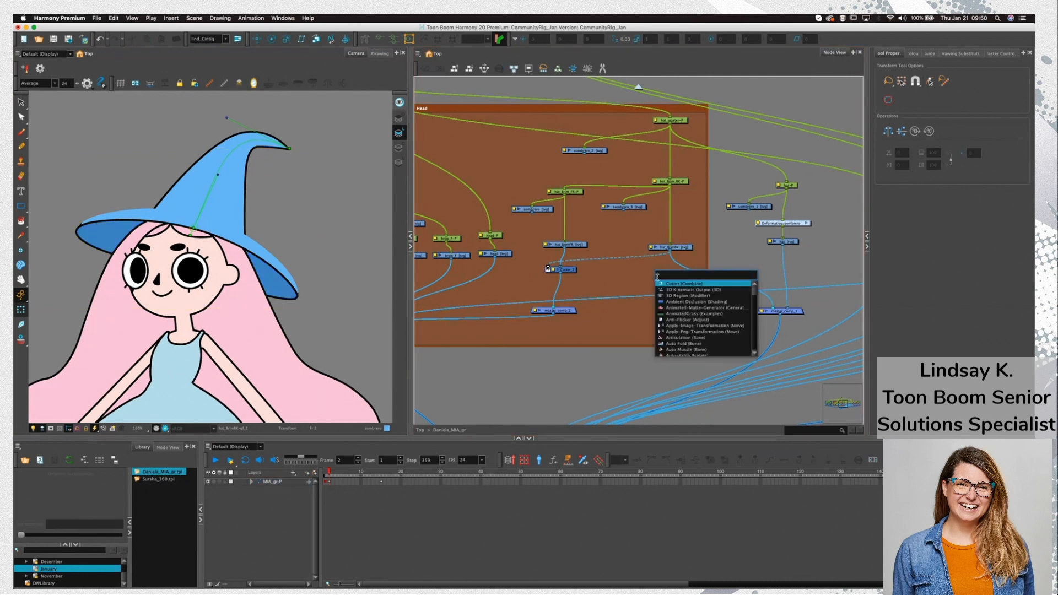
text(aut)
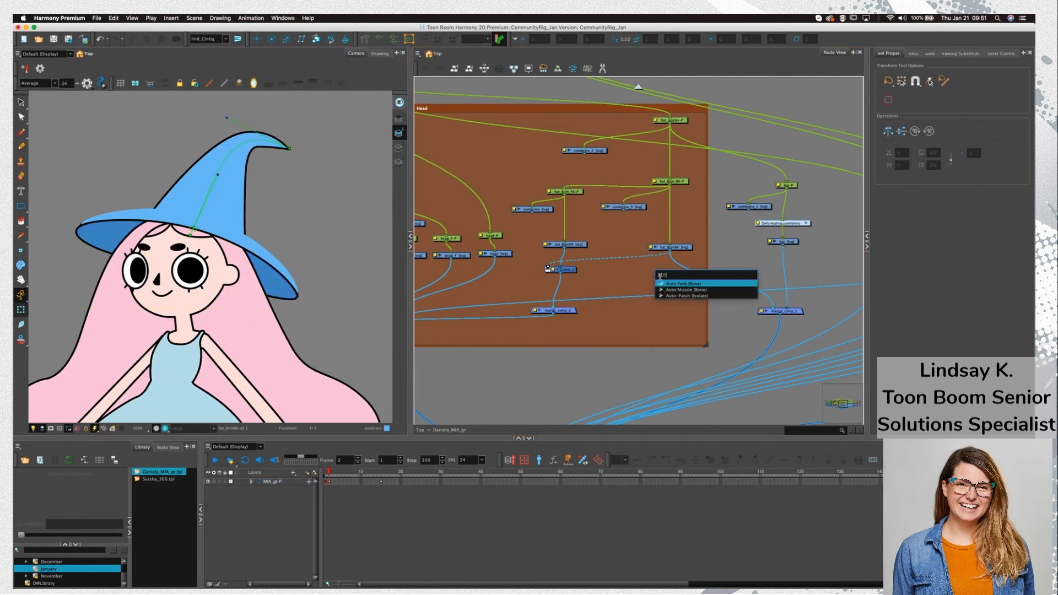
click(683, 296)
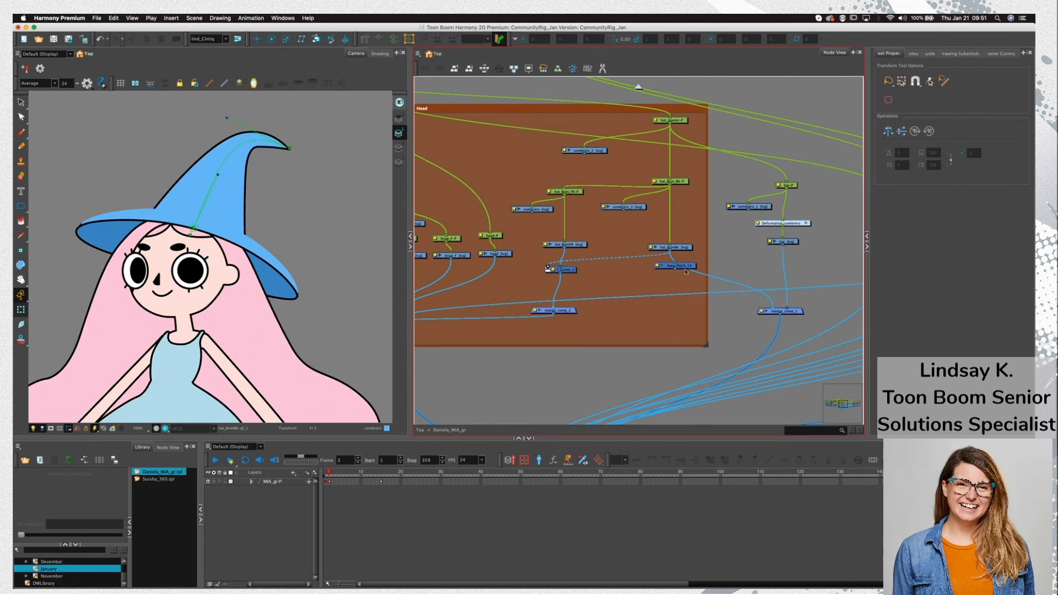
mouse_move(686, 272)
mouse_down()
mouse_move(639, 263)
mouse_move(659, 263)
mouse_up()
click(226, 235)
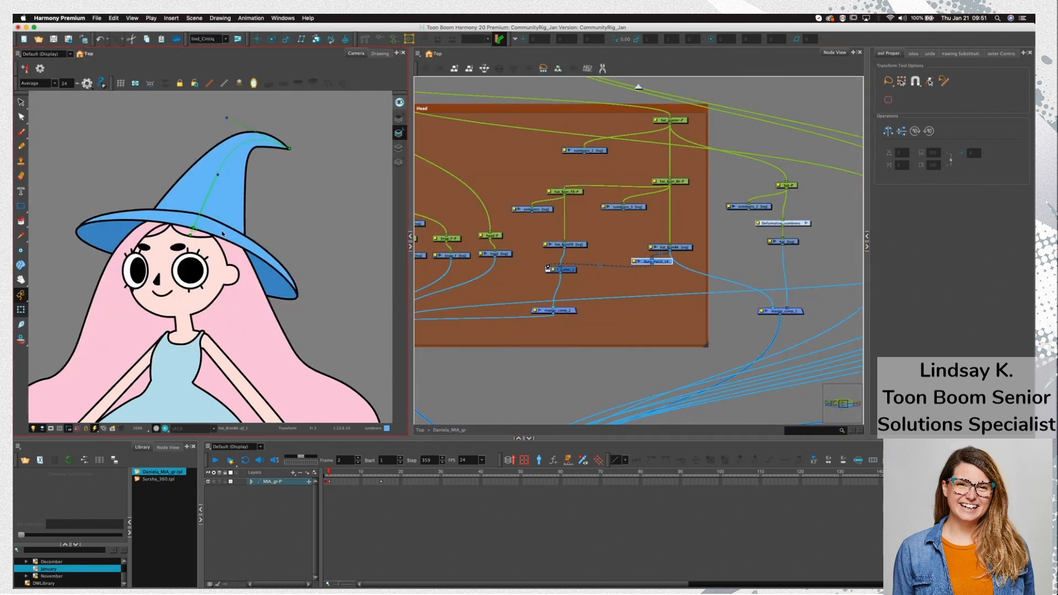
mouse_move(226, 235)
mouse_down()
mouse_move(234, 247)
mouse_move(246, 241)
mouse_up()
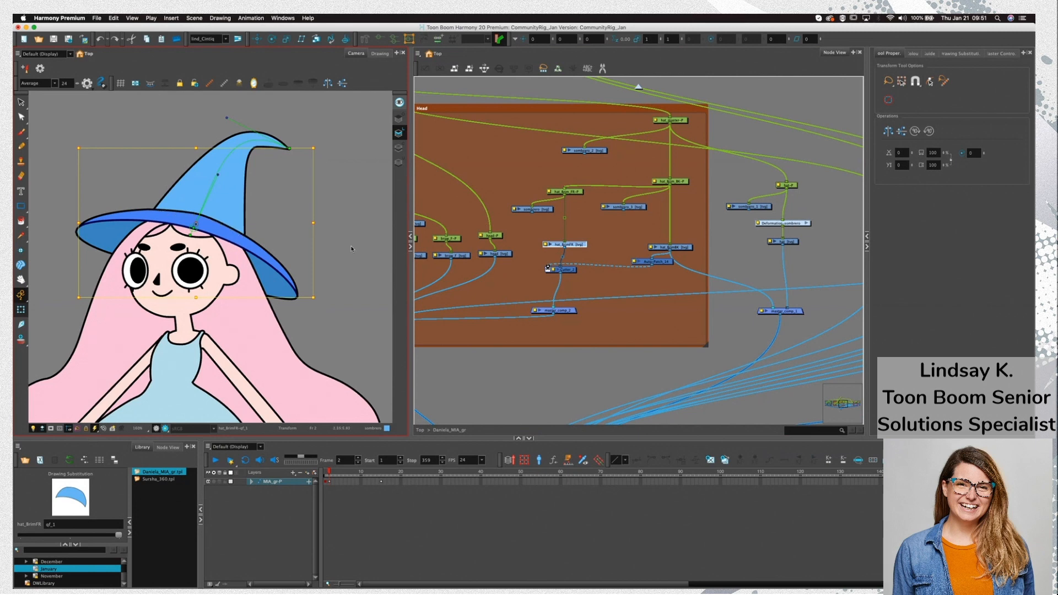
Duplicate the front brim's cutter, place the copy near the back brim, and rearrange the back brim drawing and Auto-Patch nodes
click(569, 269)
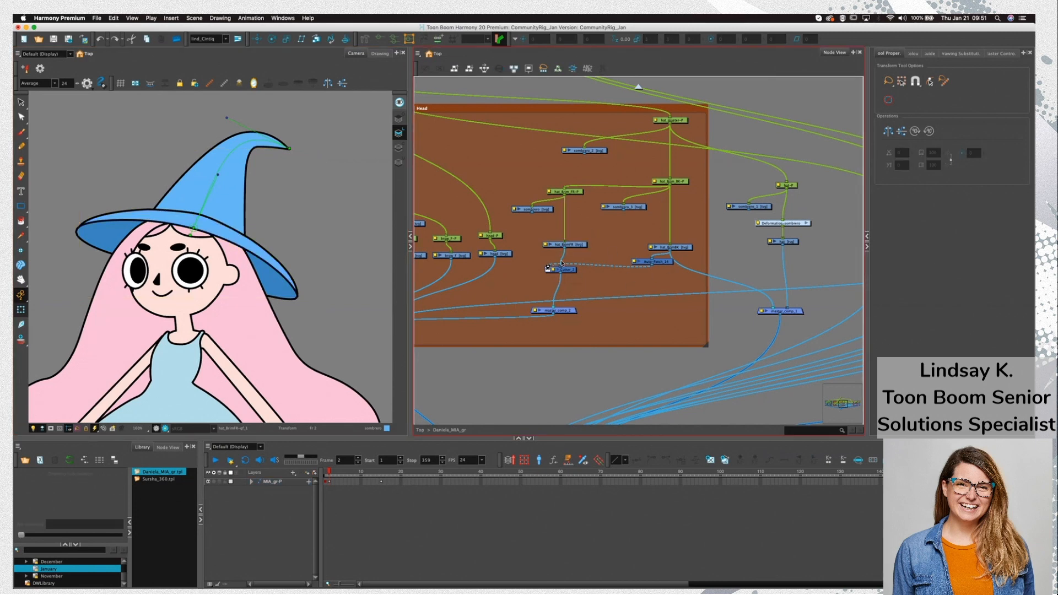
key(super+c)
key(super+v)
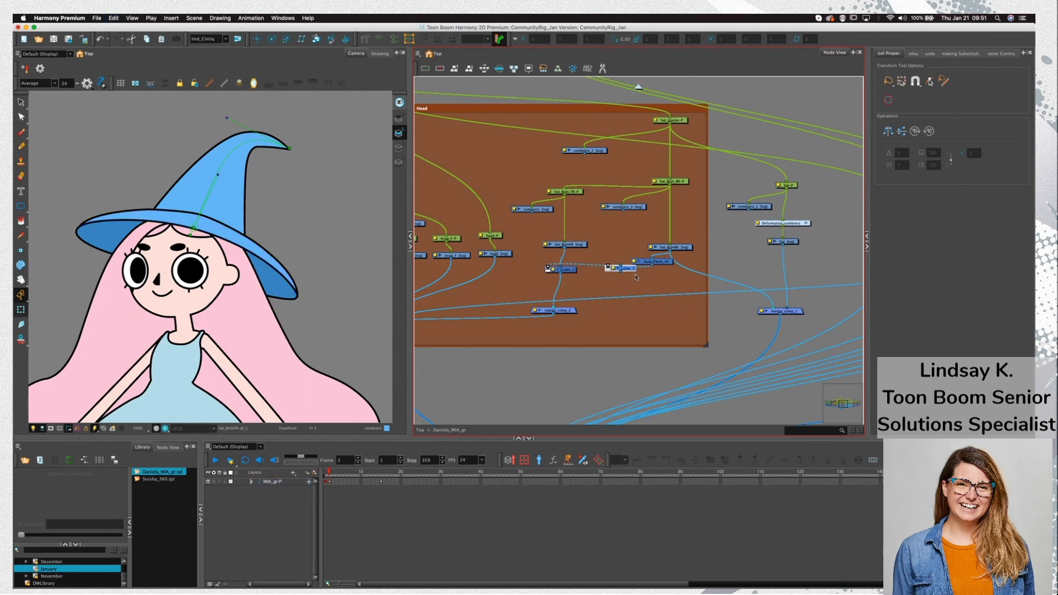
drag(627, 269, 634, 281)
mouse_move(690, 238)
mouse_down()
mouse_move(643, 255)
mouse_move(700, 270)
mouse_up()
click(632, 283)
click(598, 280)
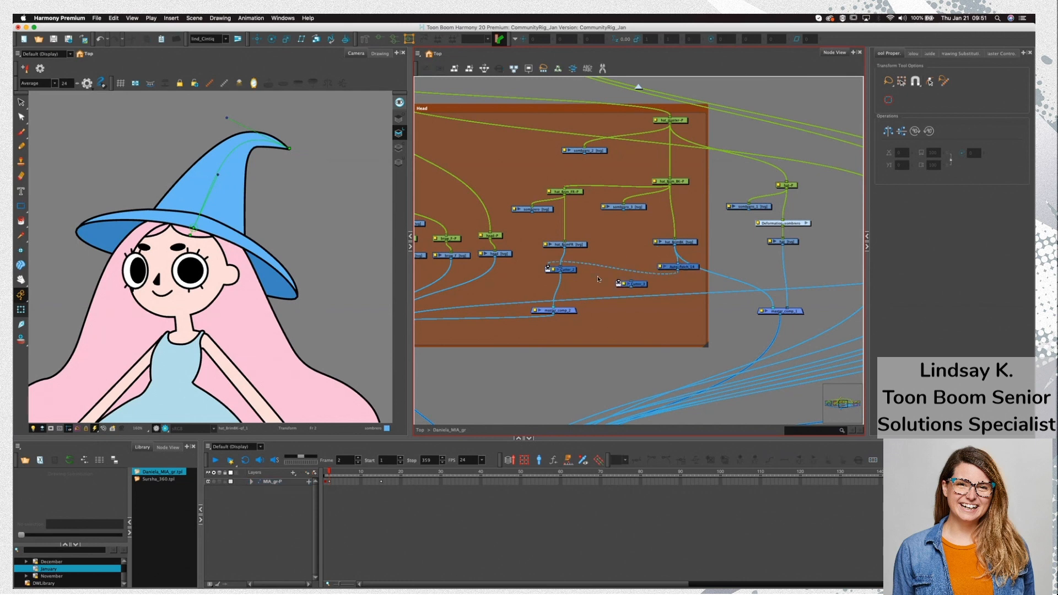
Insert a Line-Art node between the back brim drawing and its composite, and put the duplicated cutter beneath it
click(229, 228)
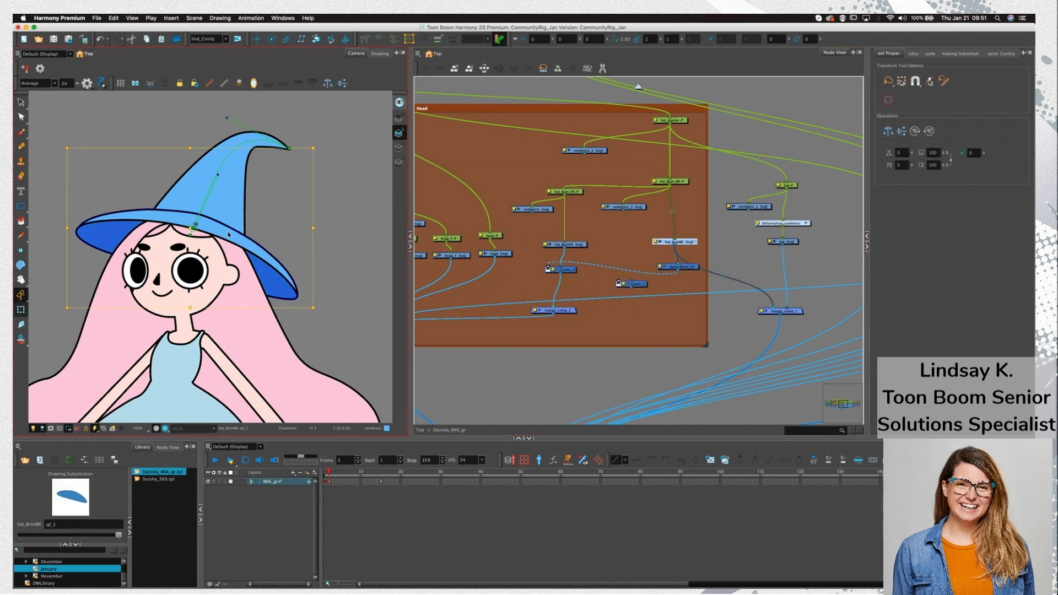
key(alt+s)
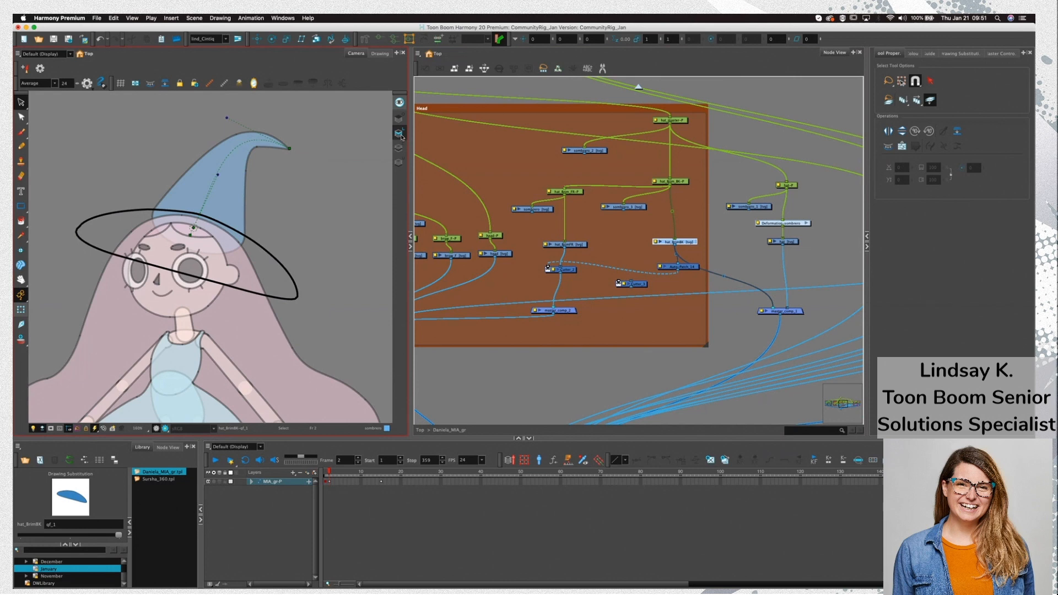
key(shift+t)
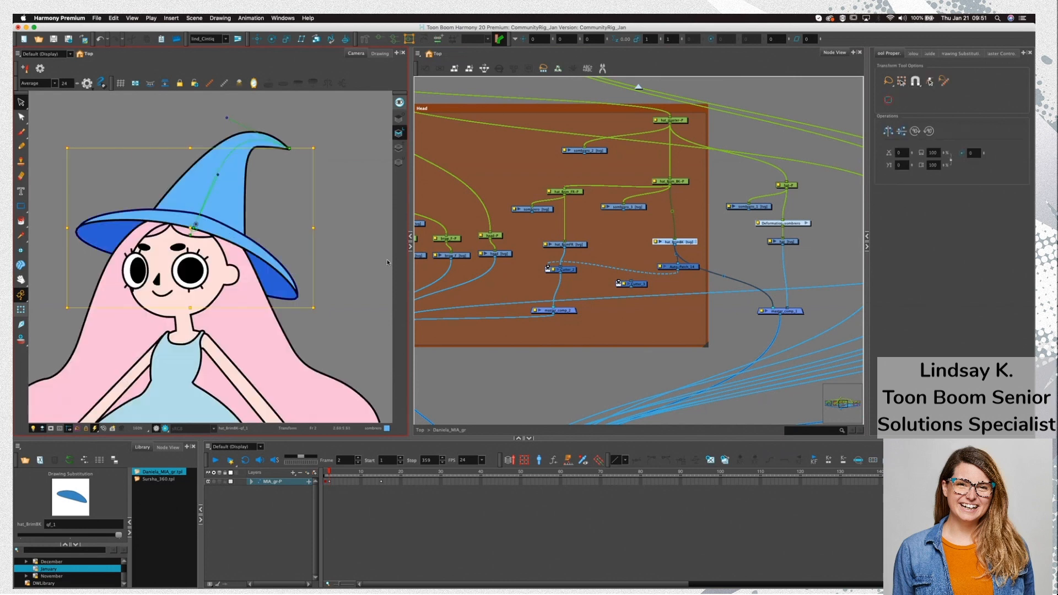
key(Tab)
text(LINE)
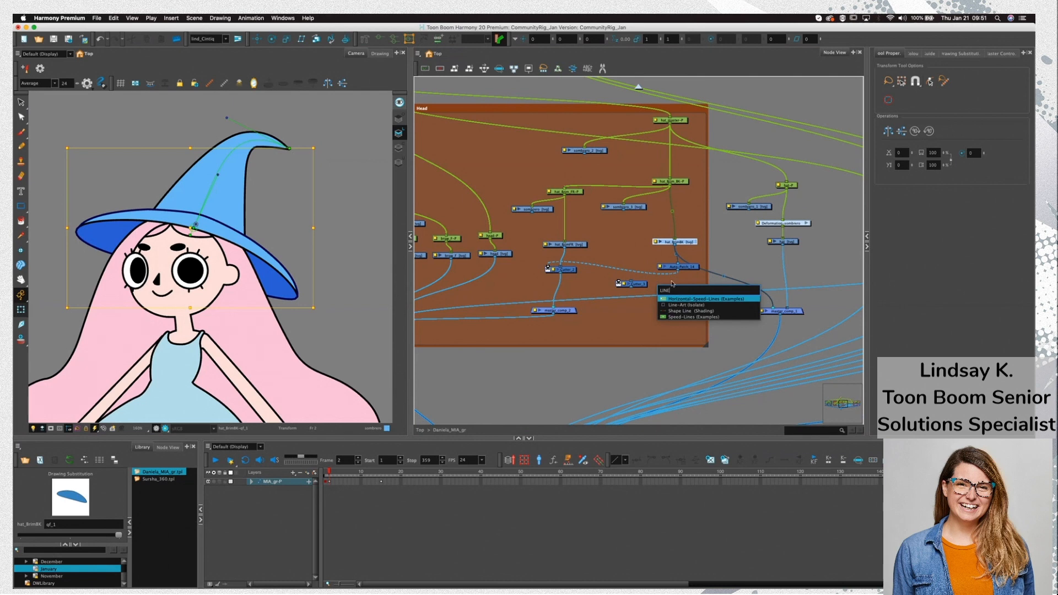
click(693, 305)
drag(680, 258, 734, 268)
drag(649, 287, 741, 286)
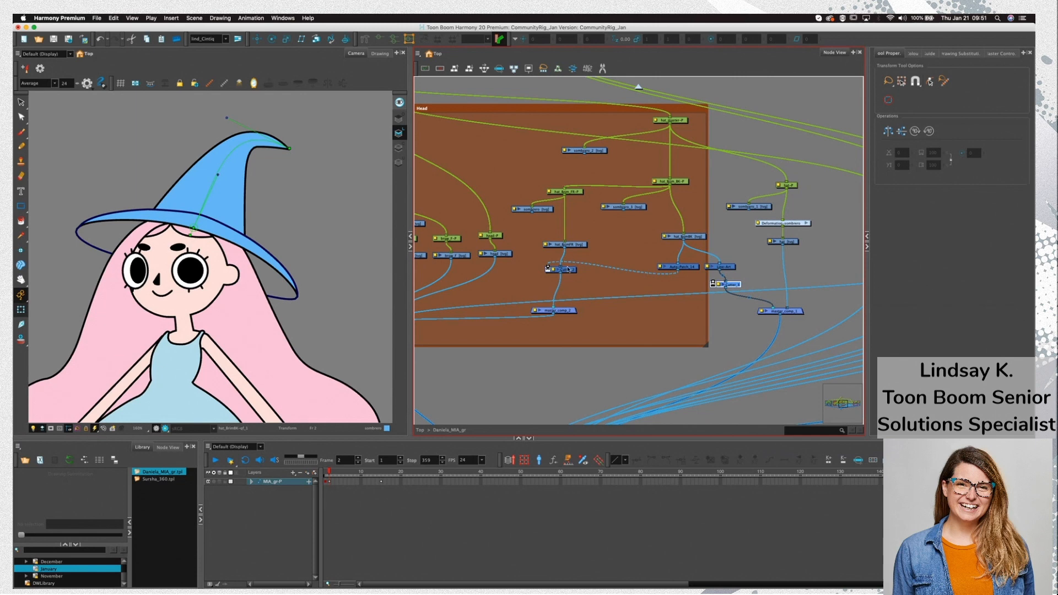
Feed the hat drawing into the duplicated cutter's matte and arrange the cutter and Line-Art node under the back brim drawing
drag(568, 269, 730, 289)
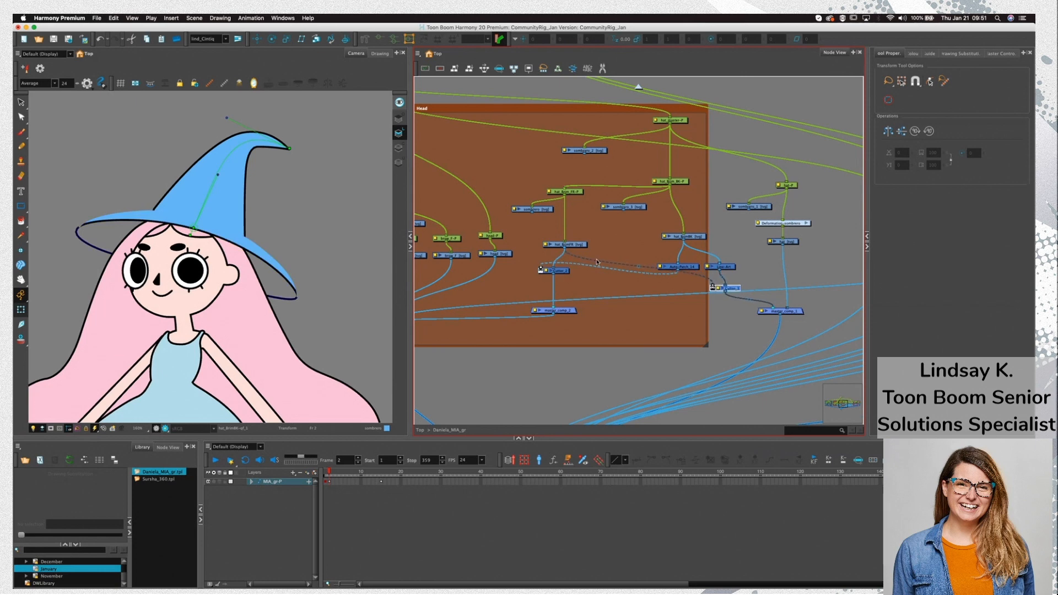
drag(781, 246, 718, 285)
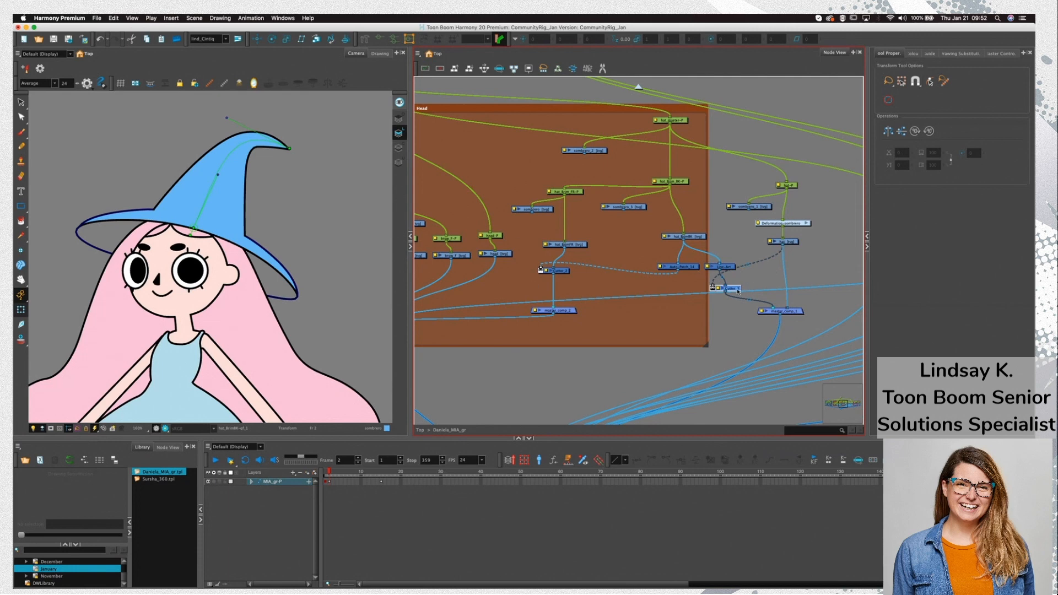
drag(738, 291, 694, 306)
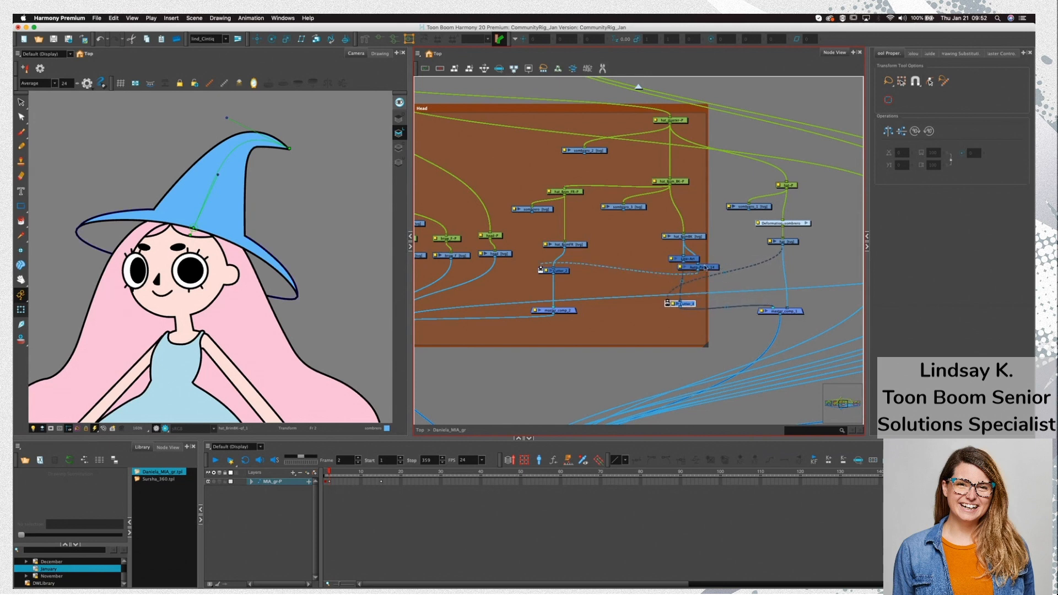
click(721, 260)
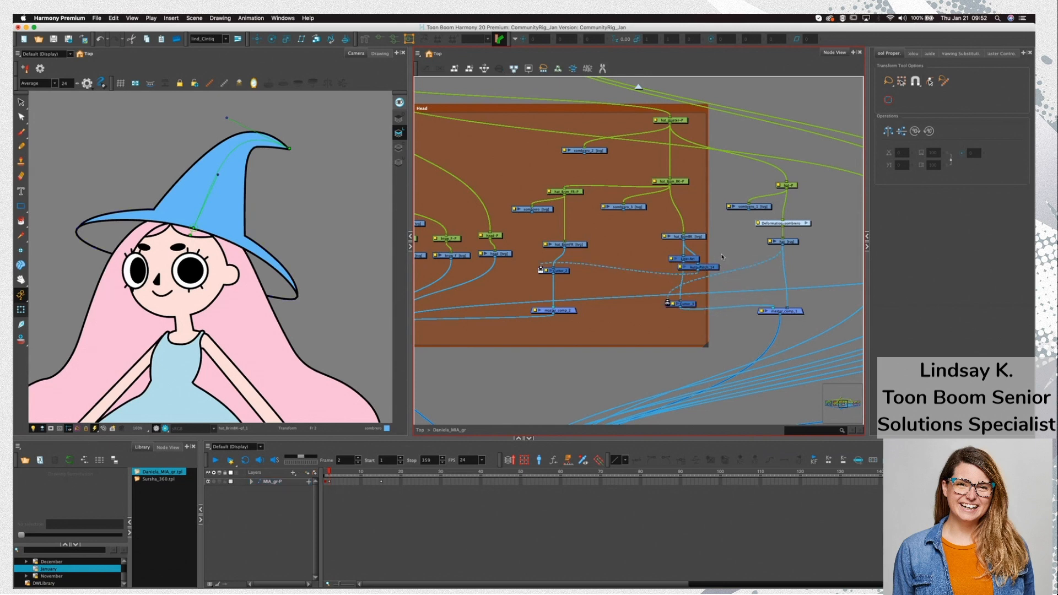
Add a Colour-Art node beside the Line-Art node beneath the back brim drawing and connect it to the hat's composite
click(693, 259)
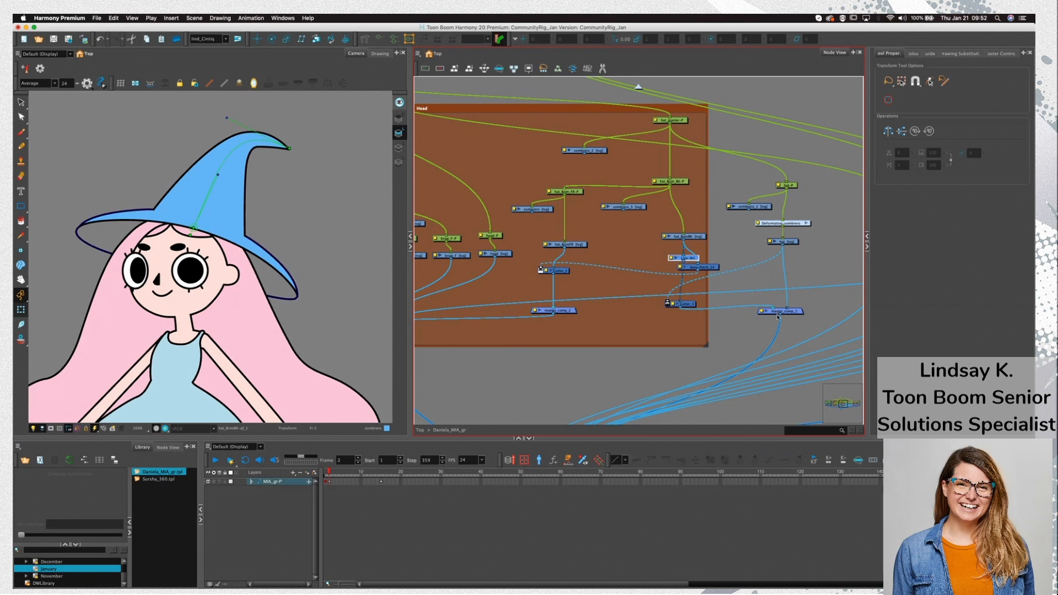
click(719, 255)
key(Tab)
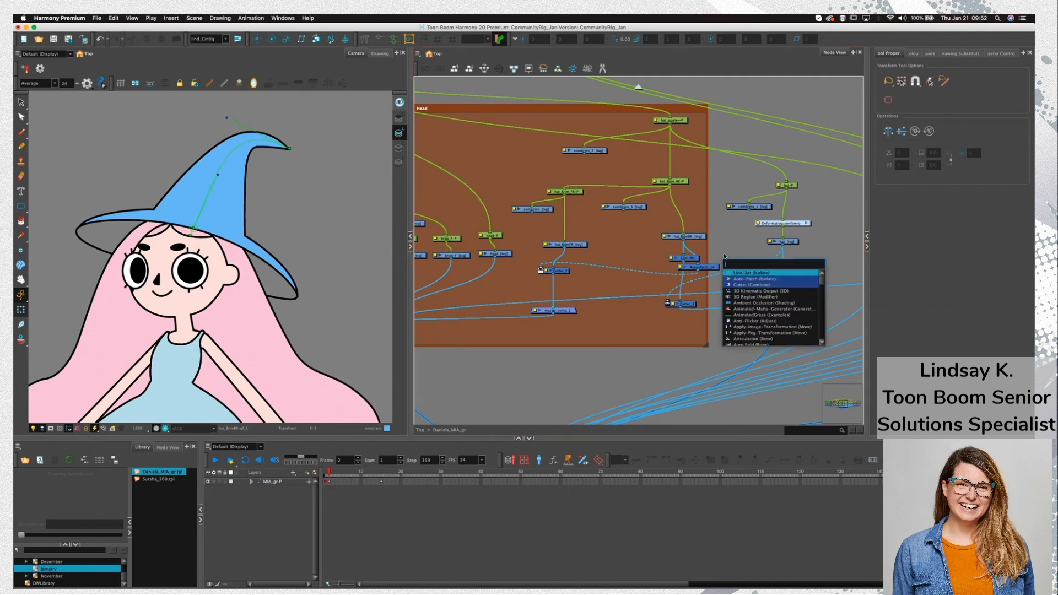
text(COL)
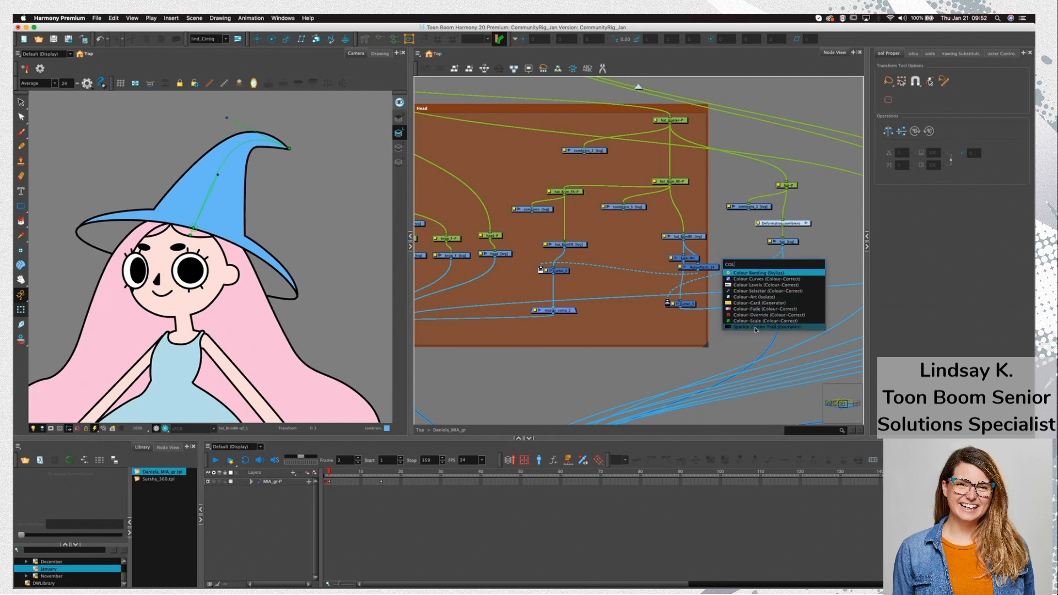
click(755, 296)
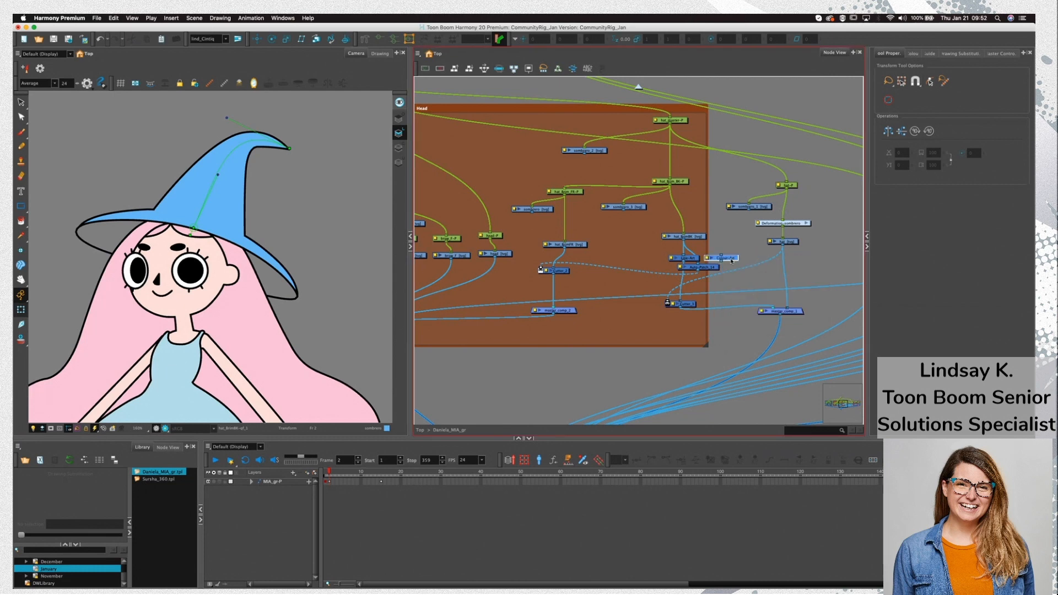
drag(718, 261, 781, 311)
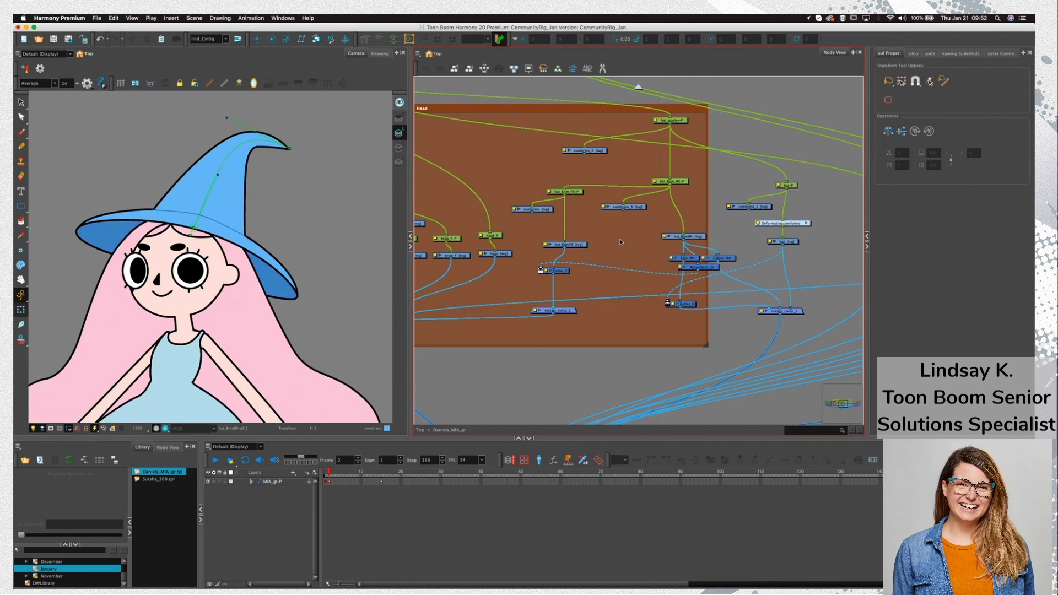
Check the hat brim in the drawing, and tidy the positions of the Auto-Patch and duplicated cutter under the back brim drawing
click(337, 278)
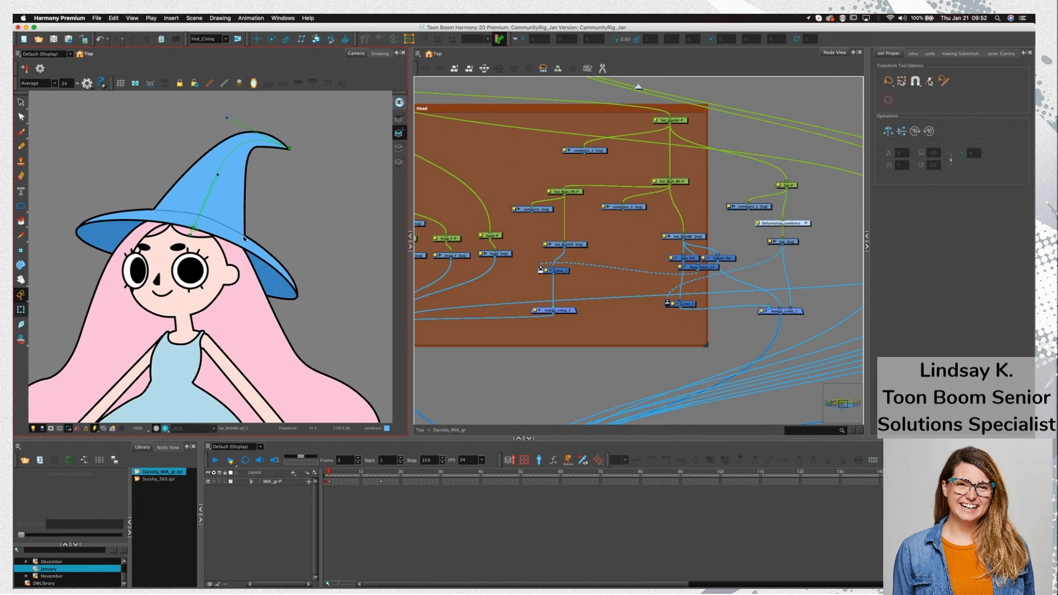
scroll(212, 223, up, 4)
drag(284, 267, 330, 247)
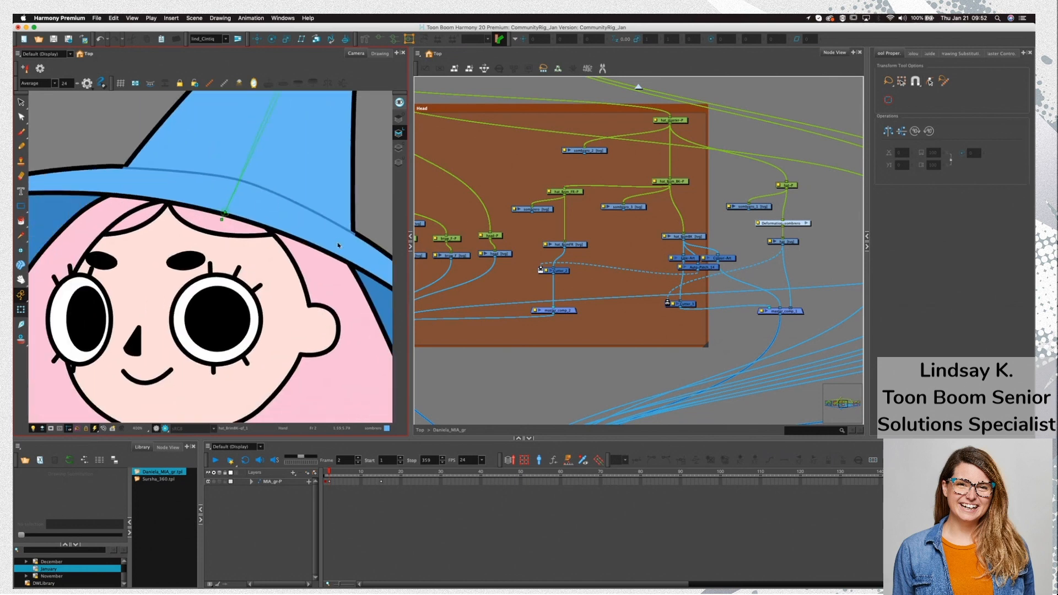
scroll(347, 247, down, 2)
drag(390, 223, 348, 220)
click(724, 270)
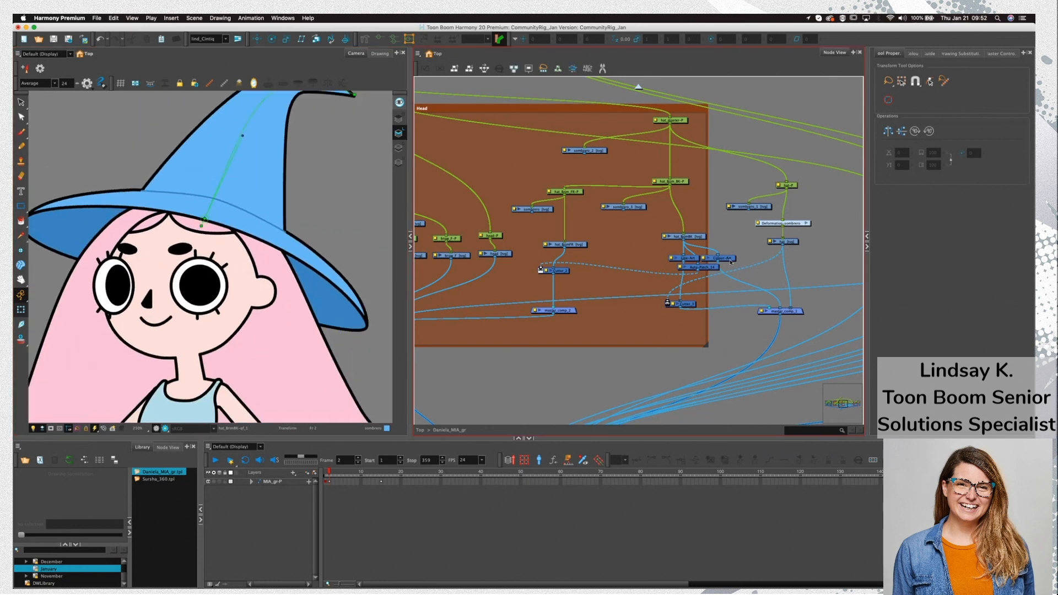
click(731, 263)
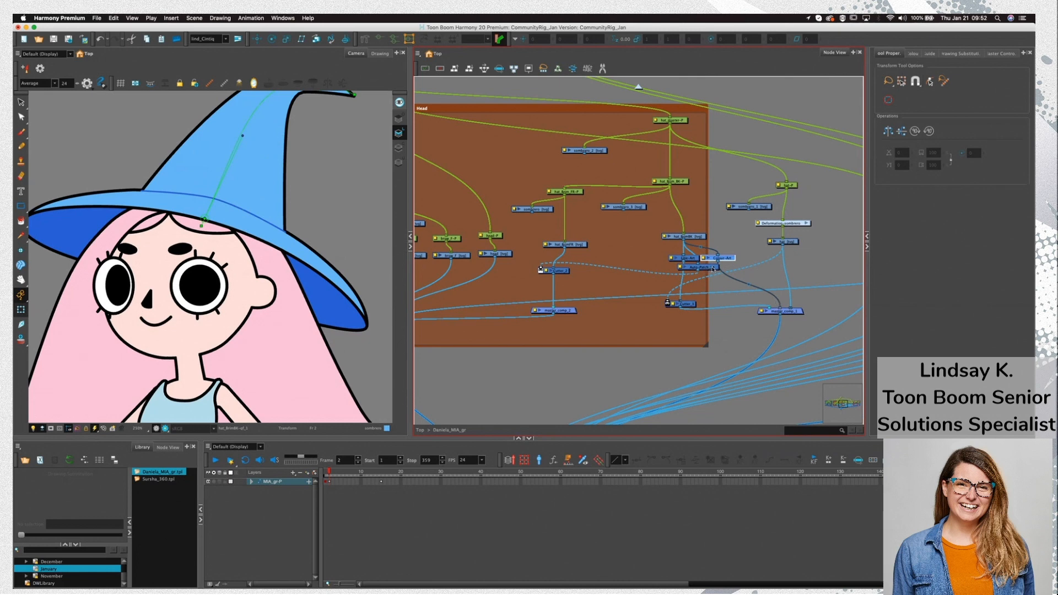
click(713, 269)
click(696, 307)
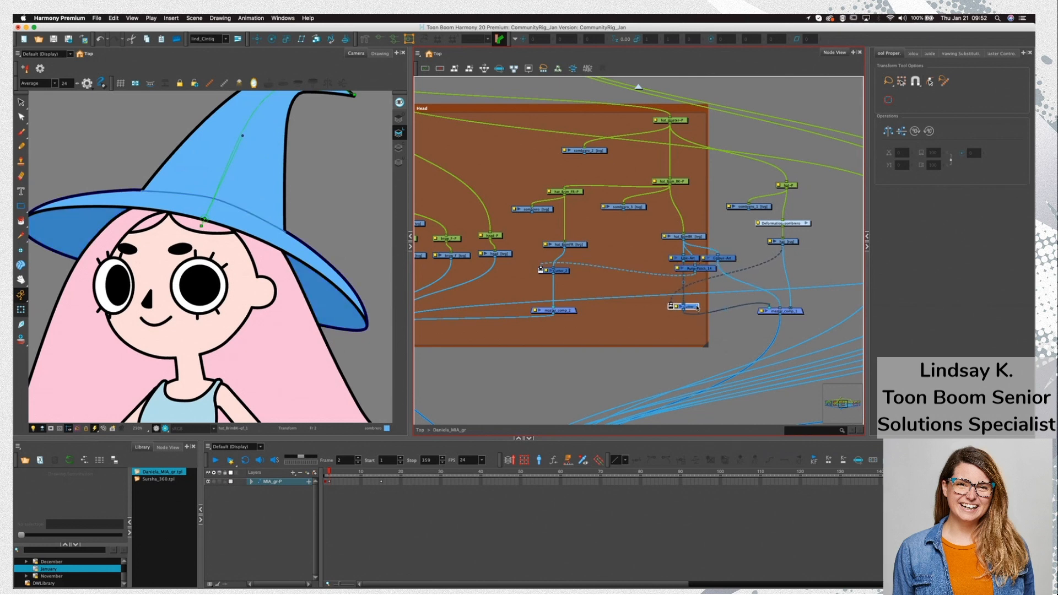
drag(697, 308, 697, 305)
Duplicate the Auto-Patch node beneath the hat drawing and route it into the matte of the back brim's cutter
scroll(142, 191, up, 5)
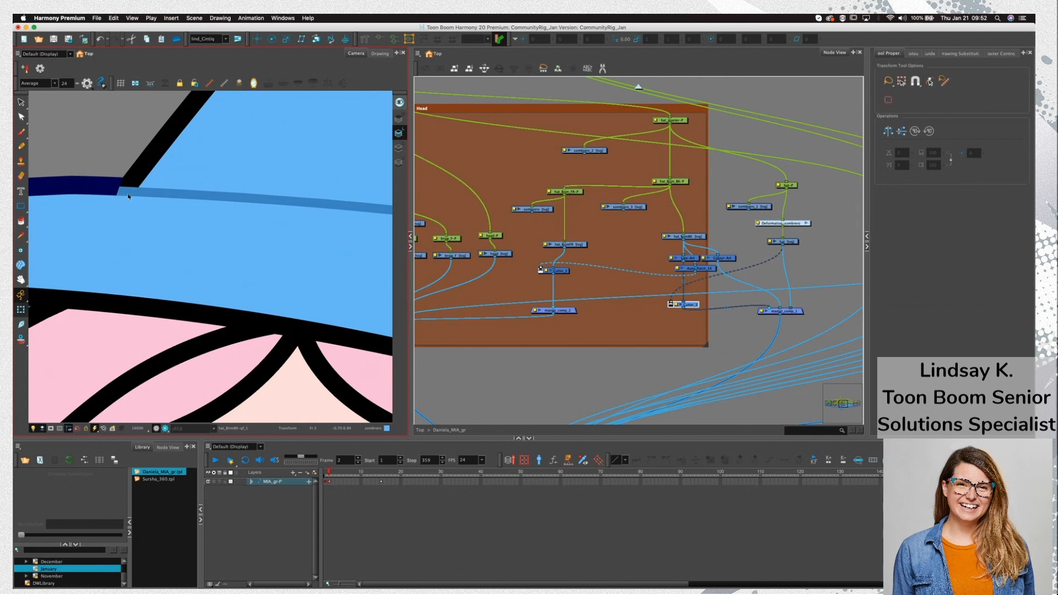
scroll(128, 196, down, 5)
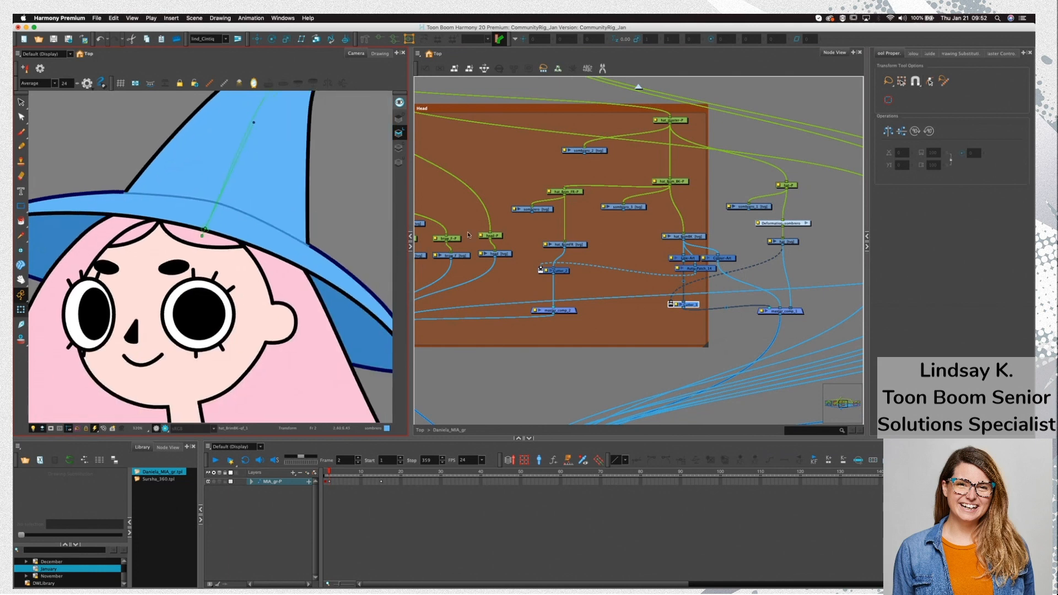
click(706, 270)
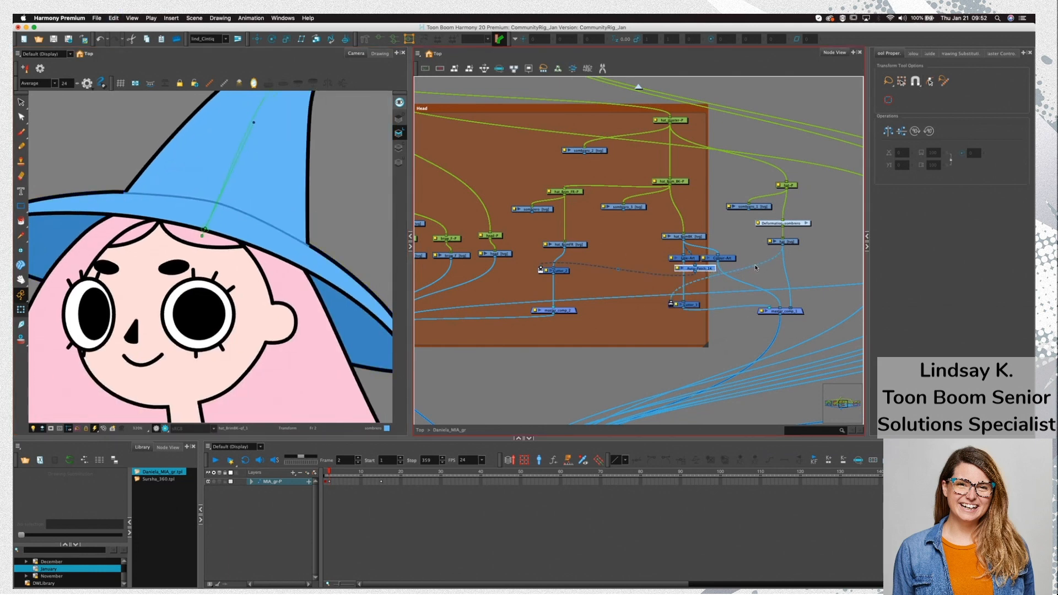
drag(756, 268, 786, 261)
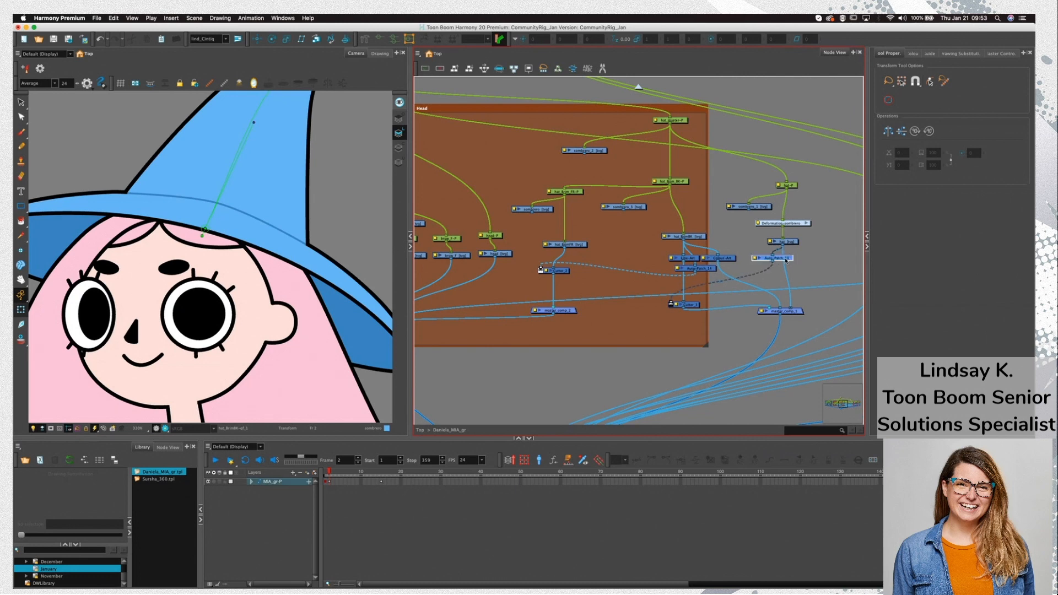
Reorder the inputs on the hat's composite so the back brim artwork layers behind the hat drawing
click(208, 216)
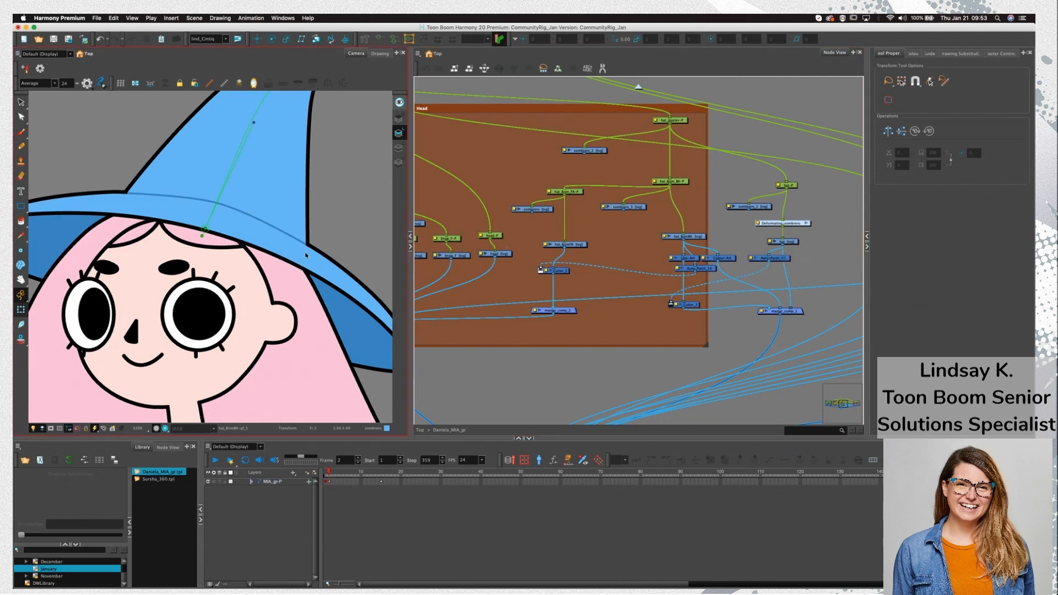
click(350, 318)
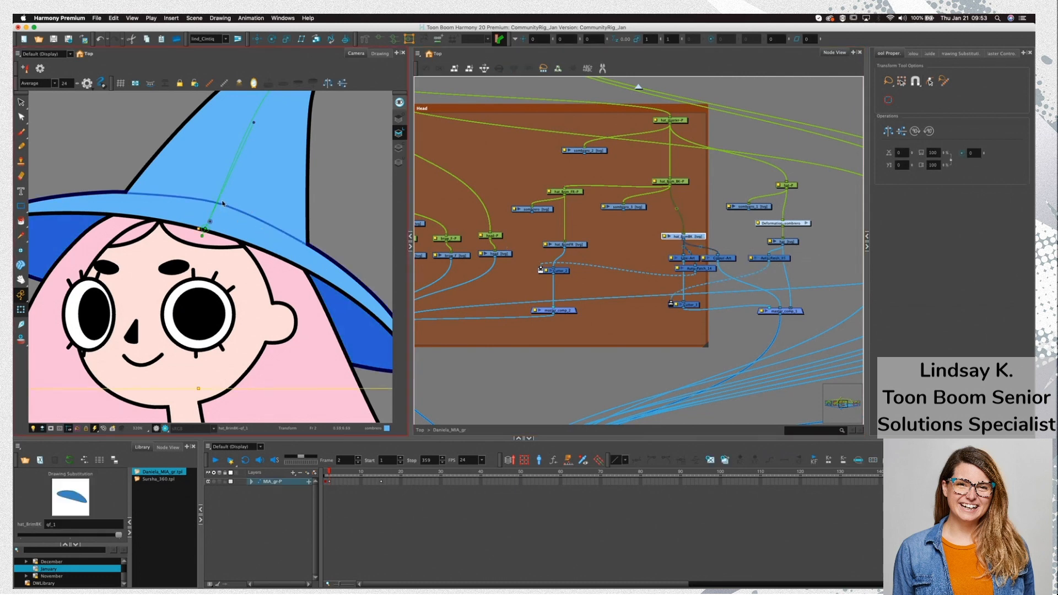
click(678, 289)
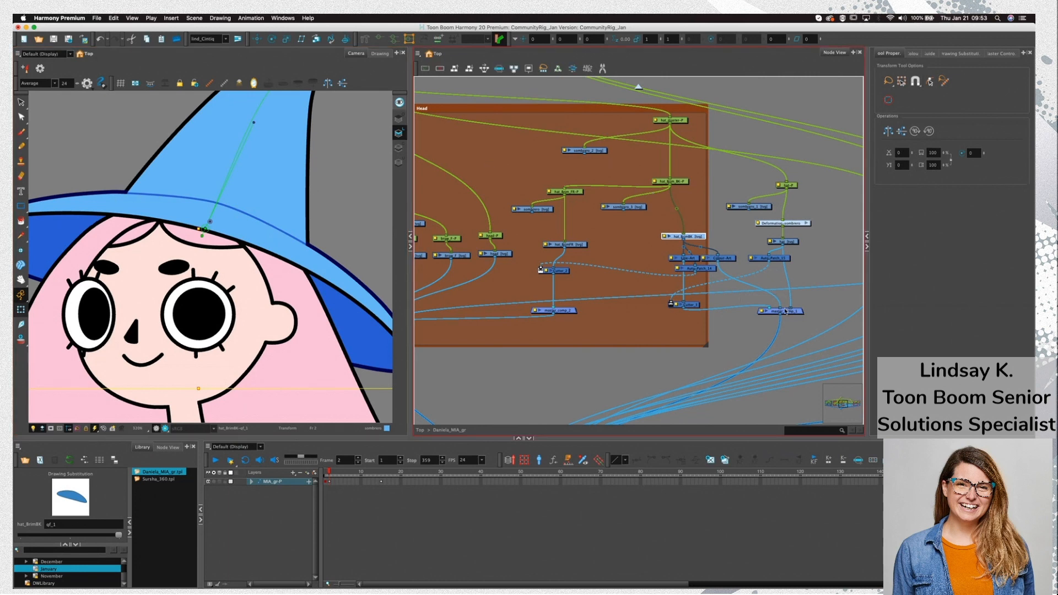
drag(780, 308, 798, 308)
click(799, 297)
click(785, 241)
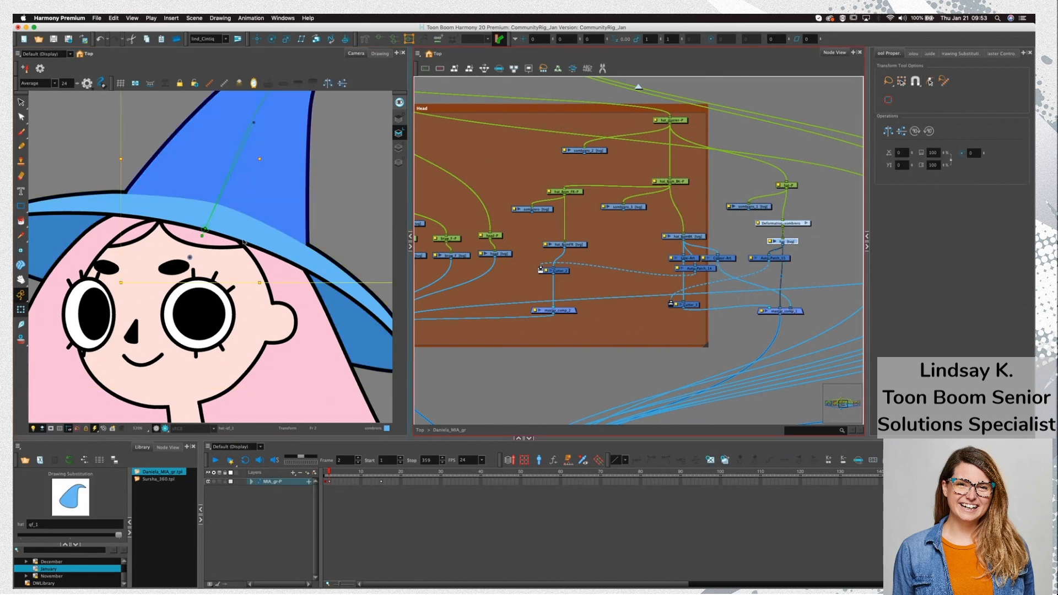
Bend the hat's tip with its curve deformer to test the setup, and undo the last tip adjustment
click(336, 216)
scroll(339, 221, down, 4)
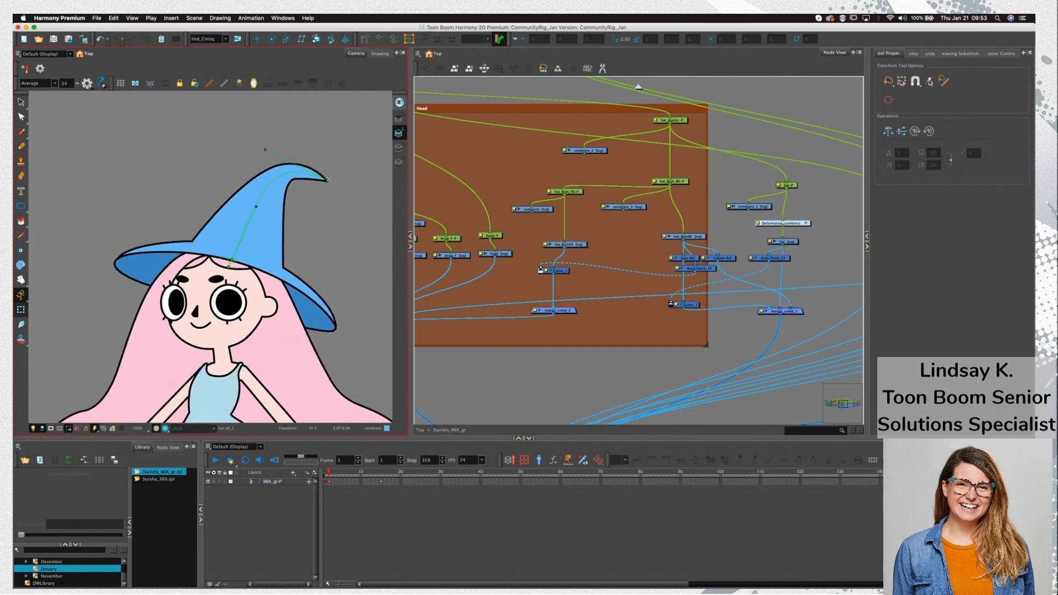
mouse_move(318, 192)
mouse_down()
mouse_move(359, 194)
mouse_move(312, 193)
mouse_up()
drag(259, 150, 244, 170)
drag(321, 180, 326, 191)
key(super+z)
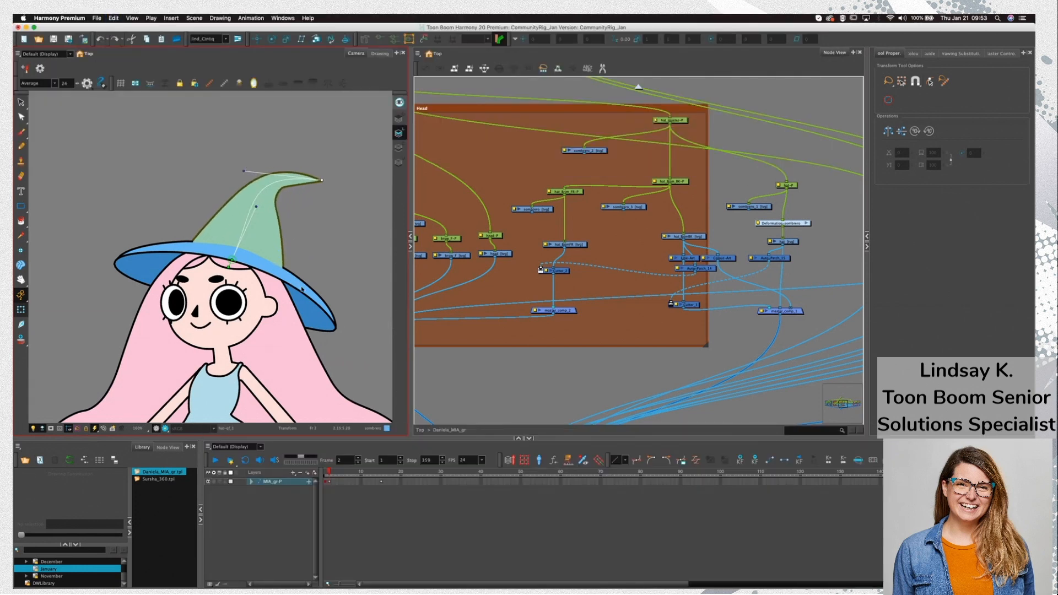
Test the masking by rotating the whole brim with its peg, and undo the rotation
click(303, 289)
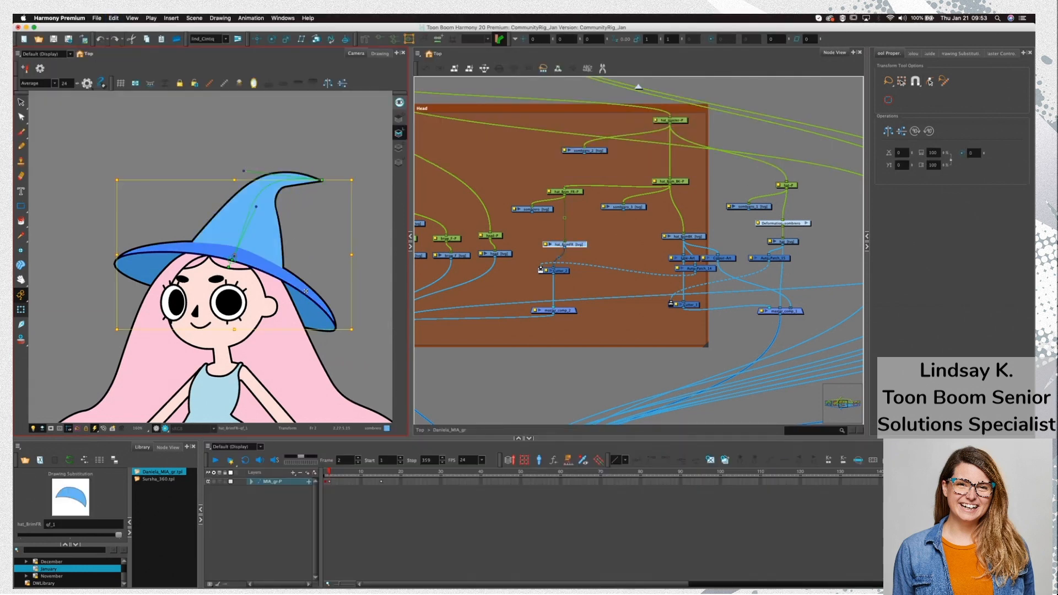
click(672, 188)
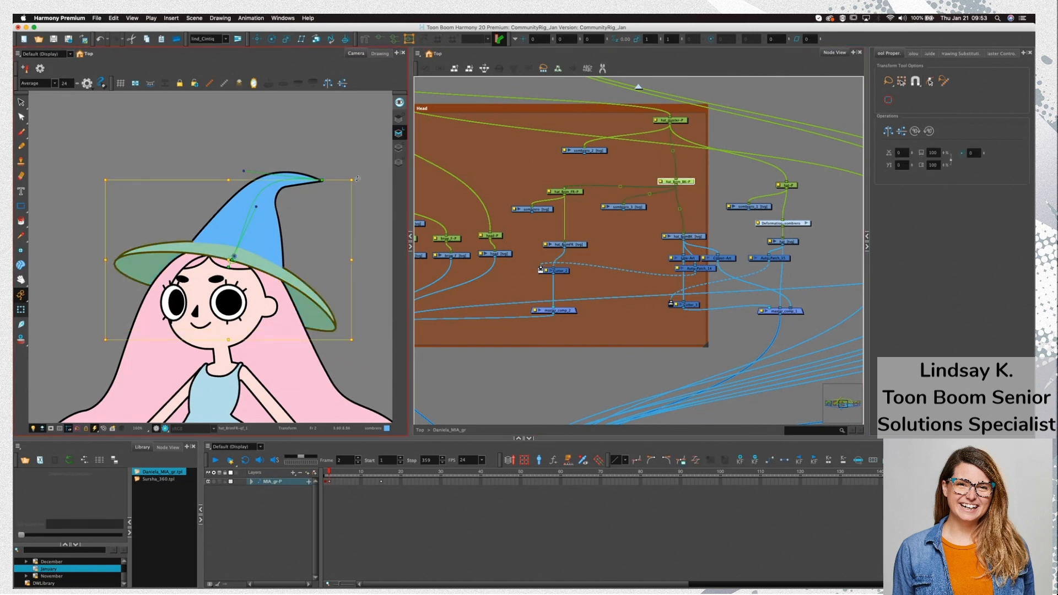
drag(357, 179, 346, 164)
click(346, 357)
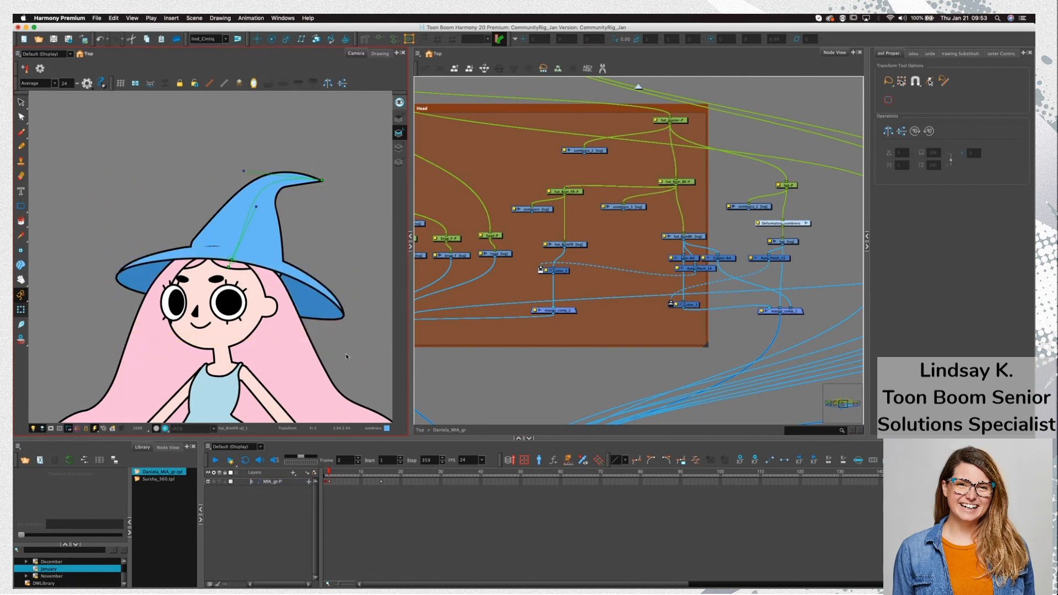
key(super+z)
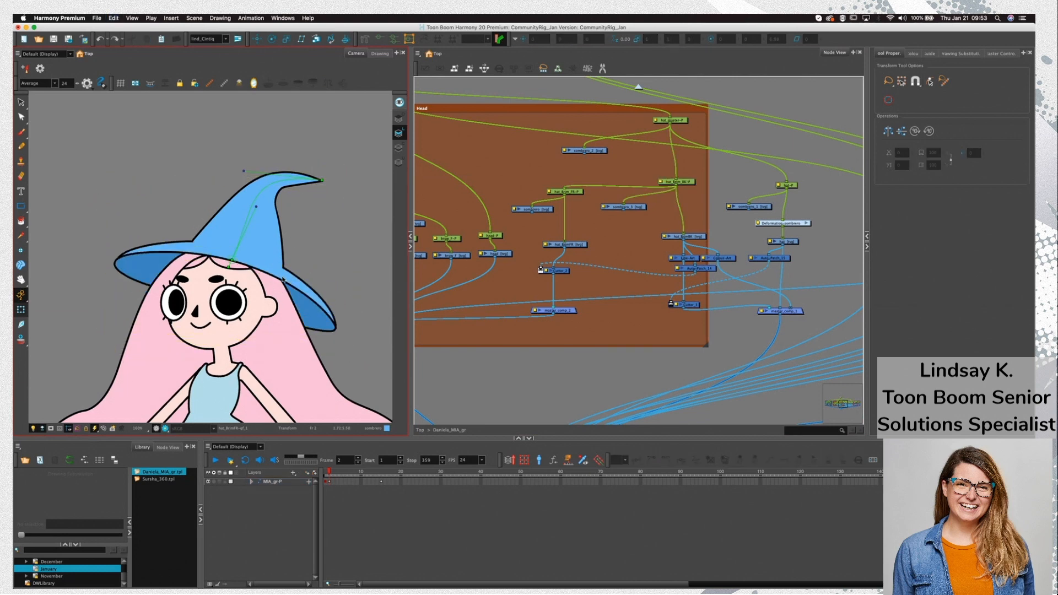
Try moving and transforming only the front brim drawing against the hat, and undo each change
click(292, 282)
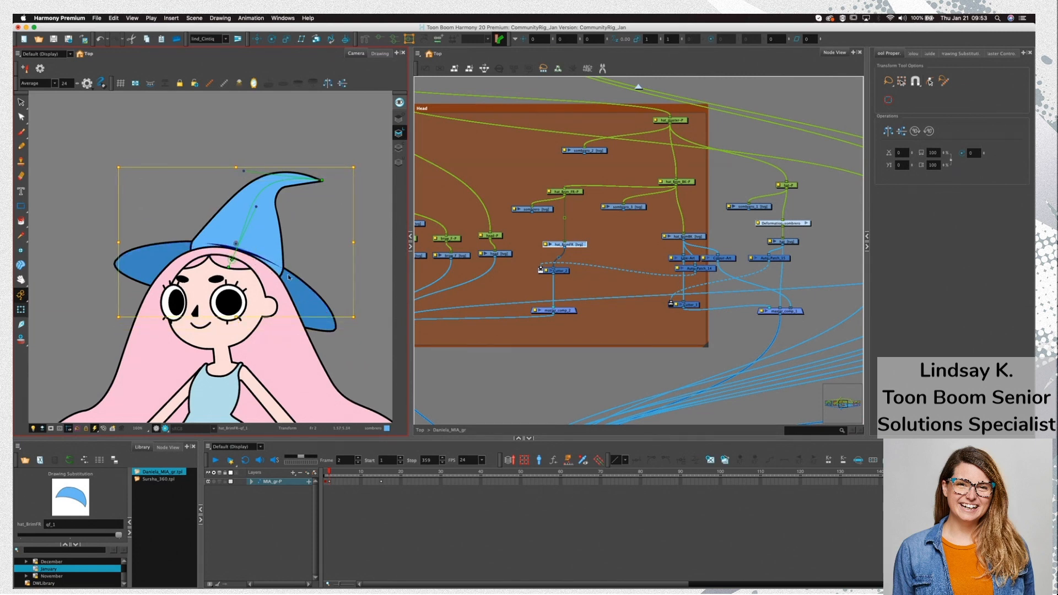
key(ctrl+z)
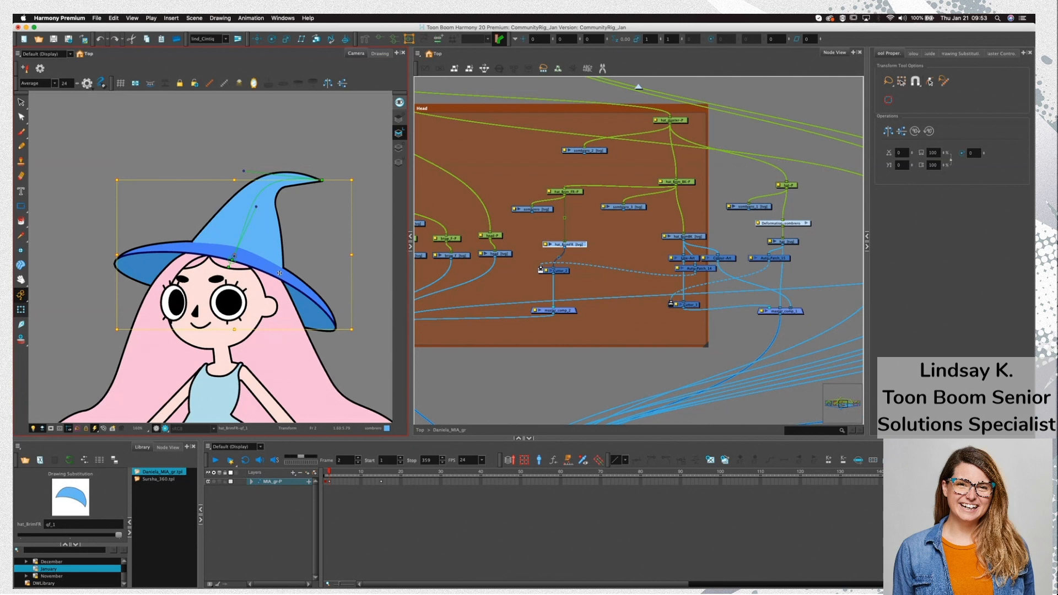
drag(359, 178, 326, 191)
key(ctrl+z)
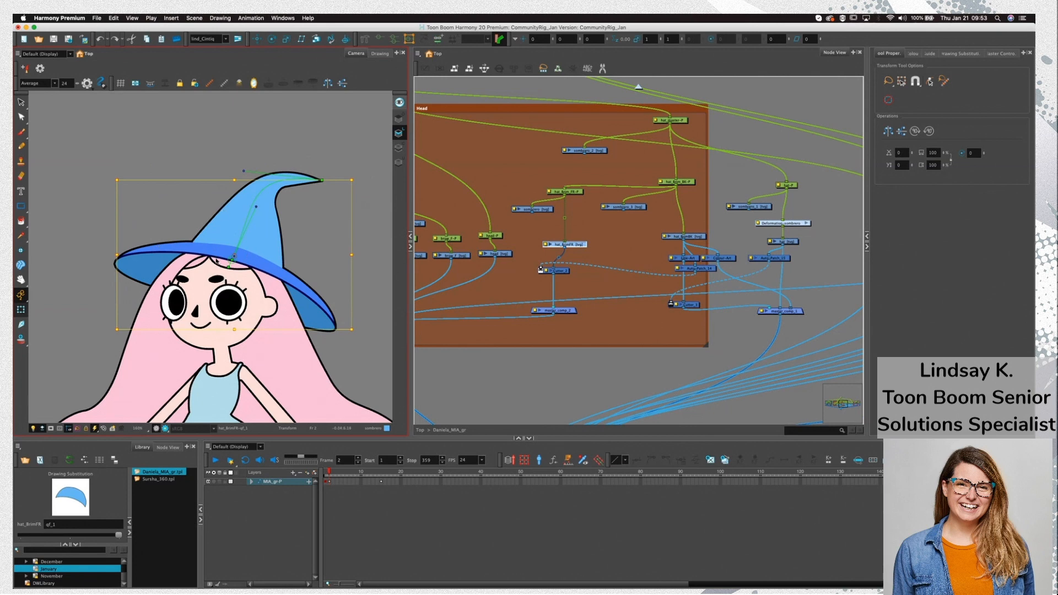
click(306, 280)
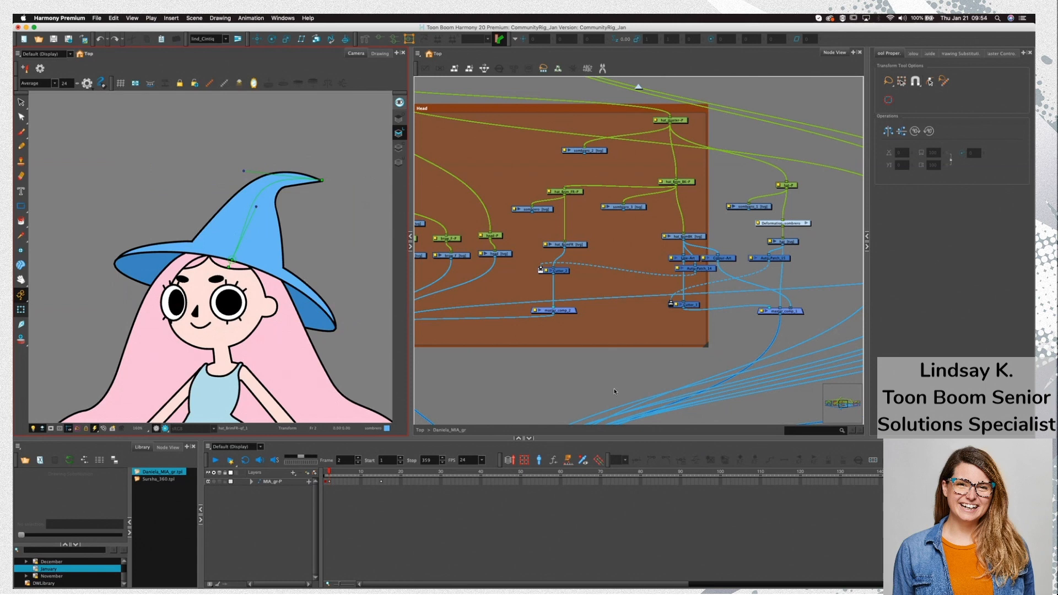
Move the character's main composite node lower beneath the Head group in the node network
click(595, 393)
scroll(596, 378, down, 10)
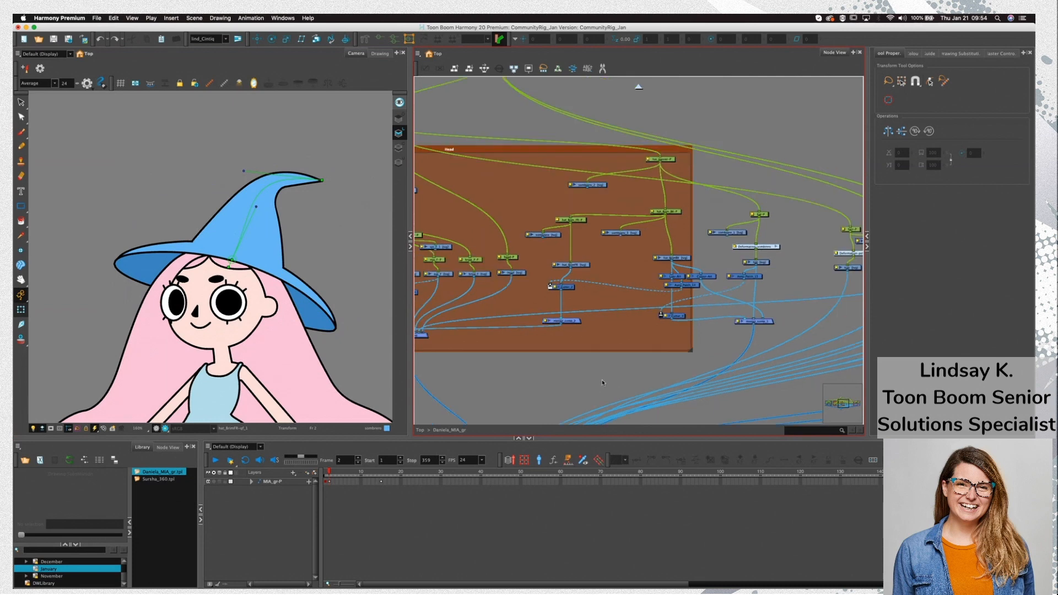
click(528, 361)
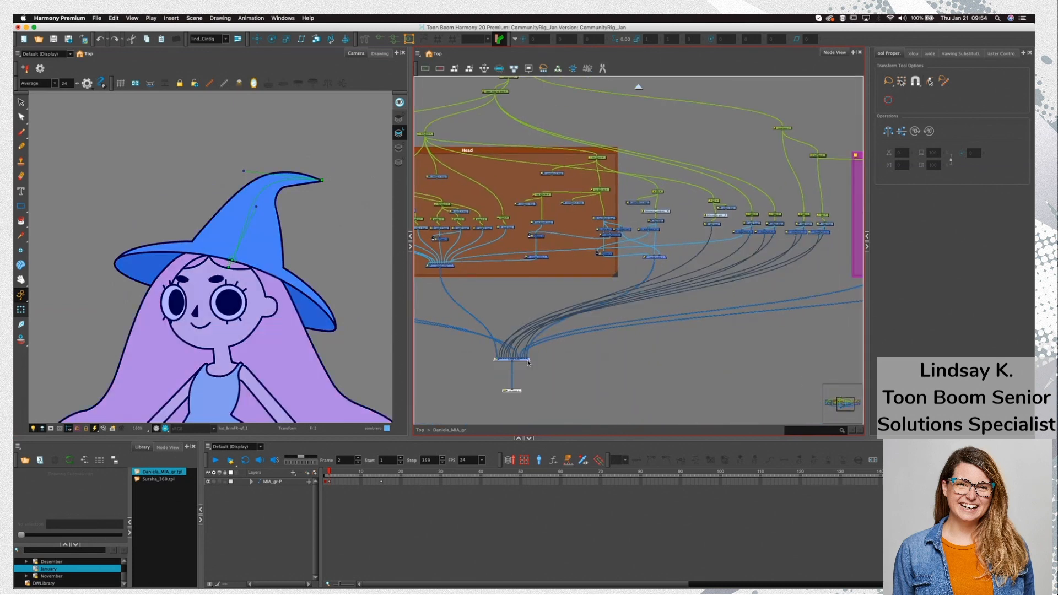
drag(528, 362, 525, 397)
click(628, 380)
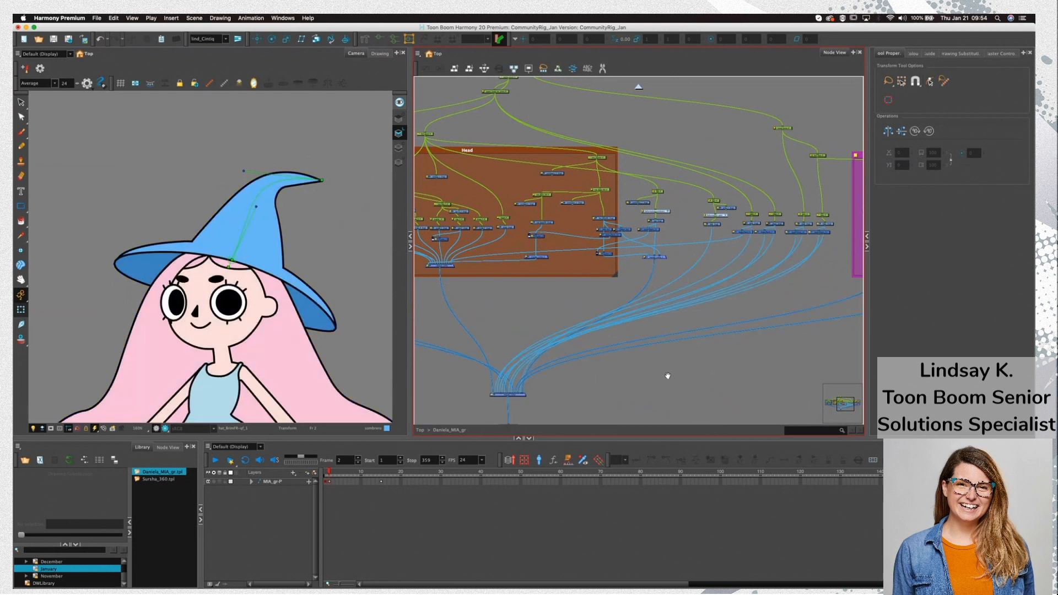
Examine the torso nodes and the Legs group, checking which body parts their pegs control
mouse_move(668, 376)
mouse_down()
mouse_move(626, 382)
mouse_move(664, 381)
mouse_up()
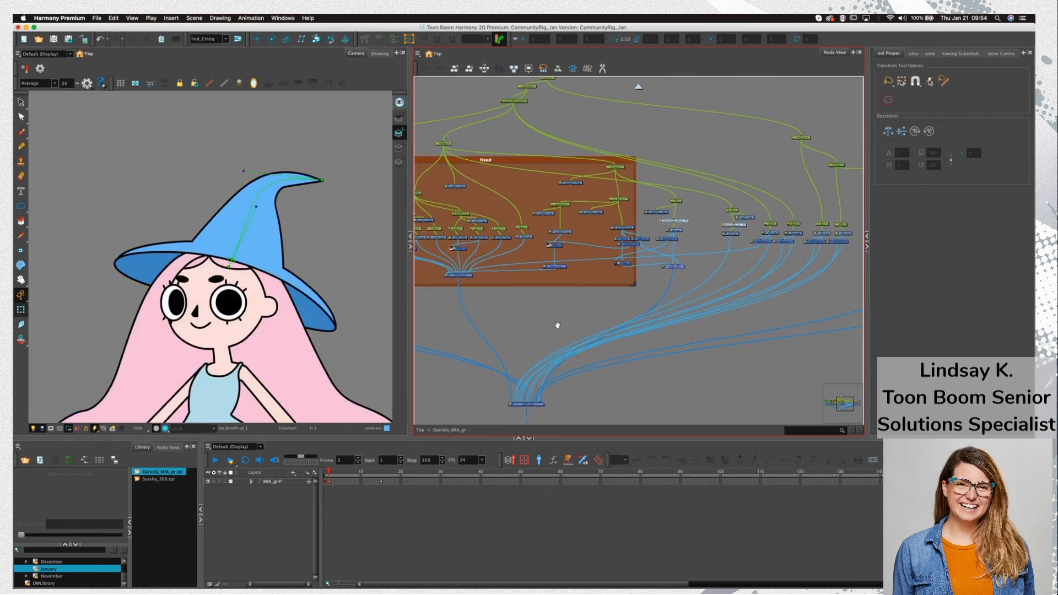
drag(557, 325, 547, 328)
drag(741, 324, 570, 366)
click(661, 269)
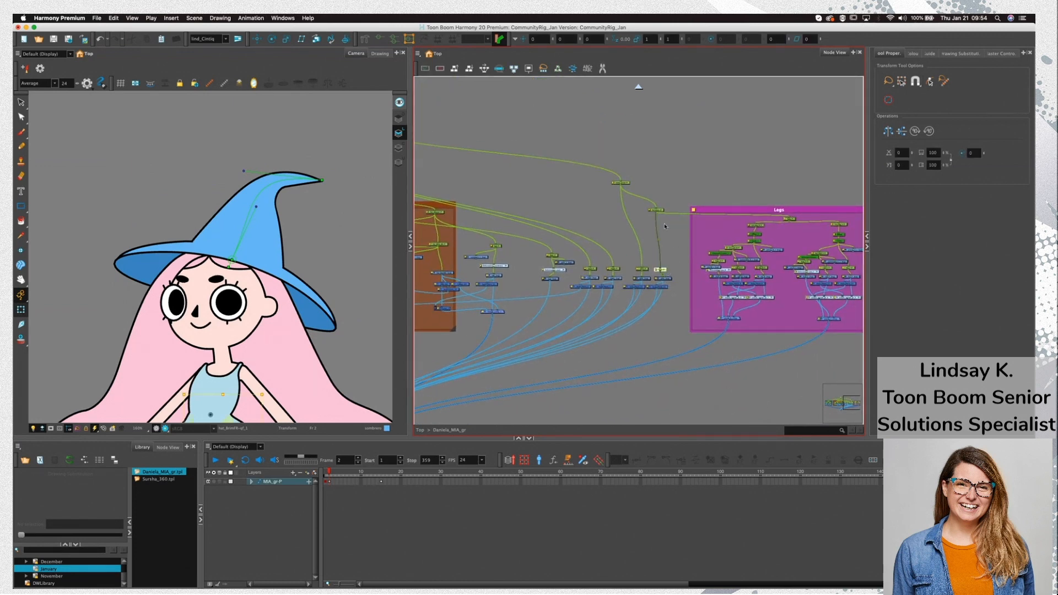
click(675, 250)
drag(331, 374, 339, 261)
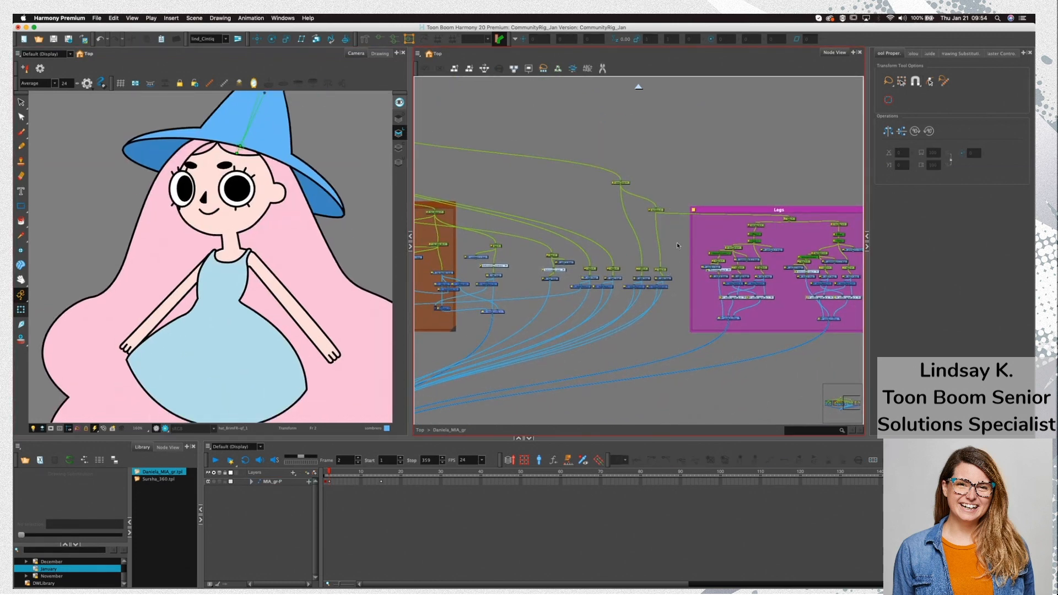
scroll(690, 371, down, 2)
drag(689, 372, 655, 371)
click(782, 234)
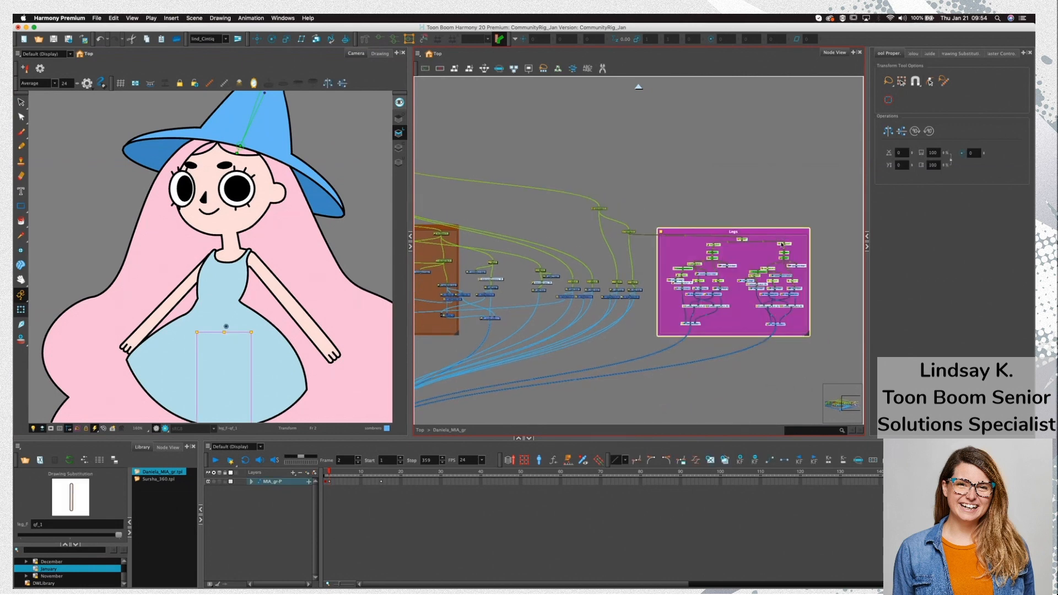
Move the Legs group and the hips peg, drawing and Auto-Patch nodes farther right in the node network
drag(781, 238, 836, 253)
click(647, 276)
click(637, 289)
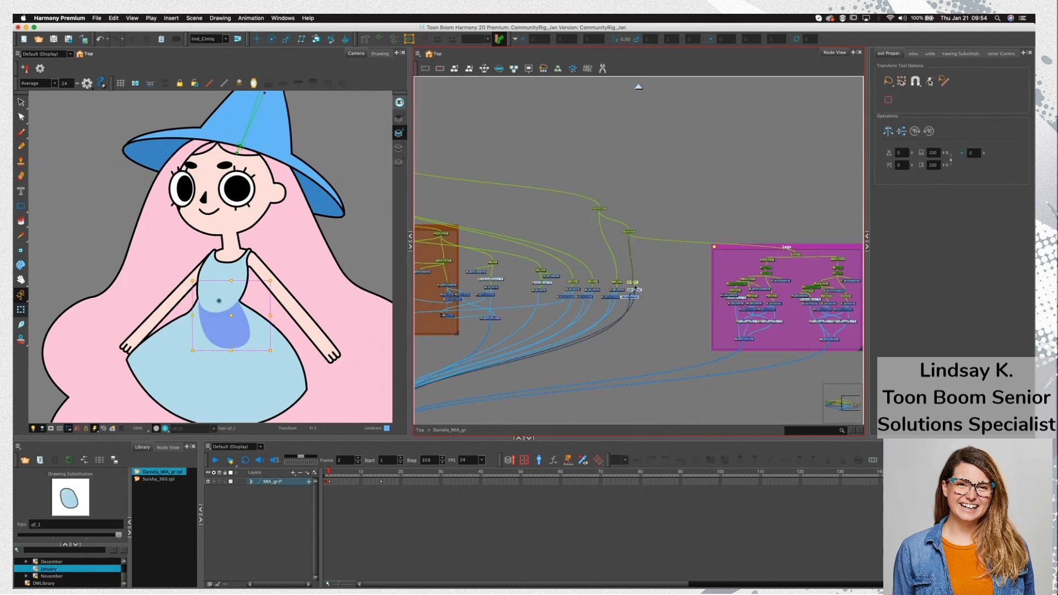
drag(637, 288, 671, 290)
click(654, 258)
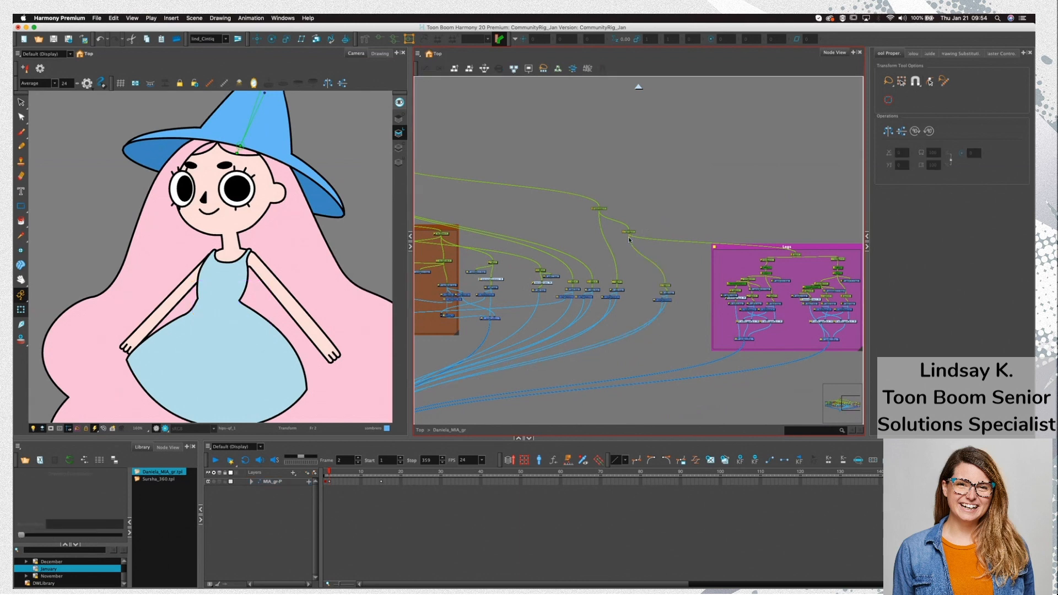
Shift the skirt nodes and the parent pegs above the skirt and hips rightward to line up the network
drag(628, 232, 663, 229)
click(618, 203)
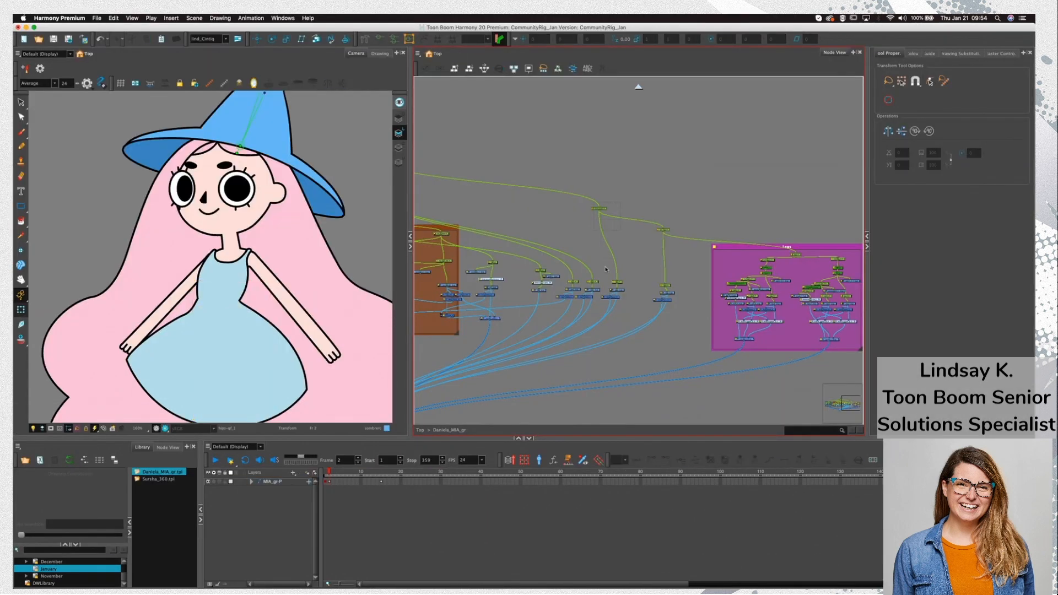
click(616, 290)
drag(616, 289, 629, 290)
drag(606, 209, 633, 206)
Disable the hips peg, the hips drawing and its Auto-Patch_13 node
click(666, 293)
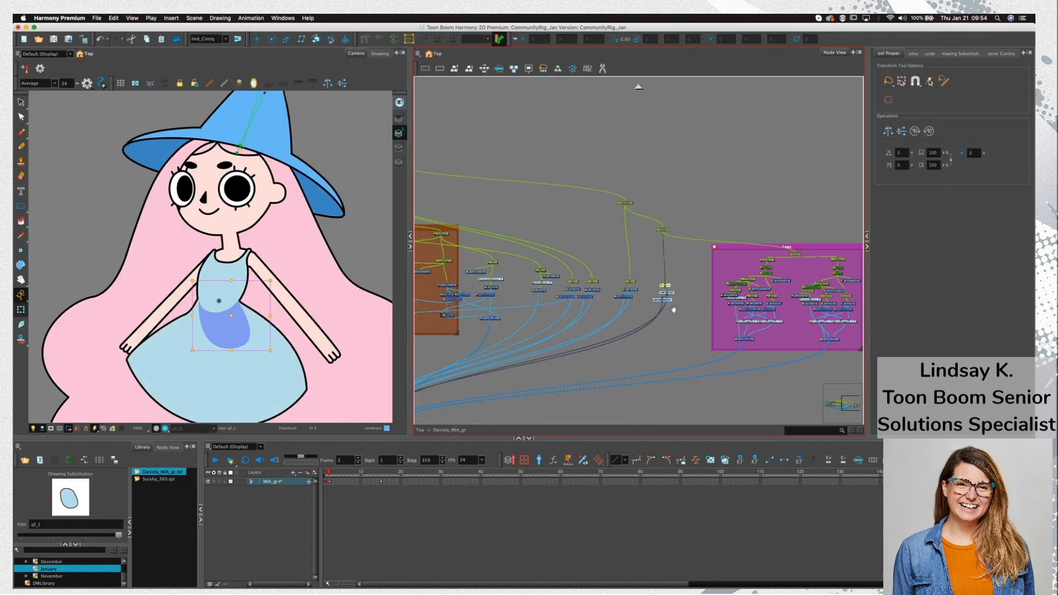
scroll(673, 310, up, 1)
scroll(662, 275, up, 4)
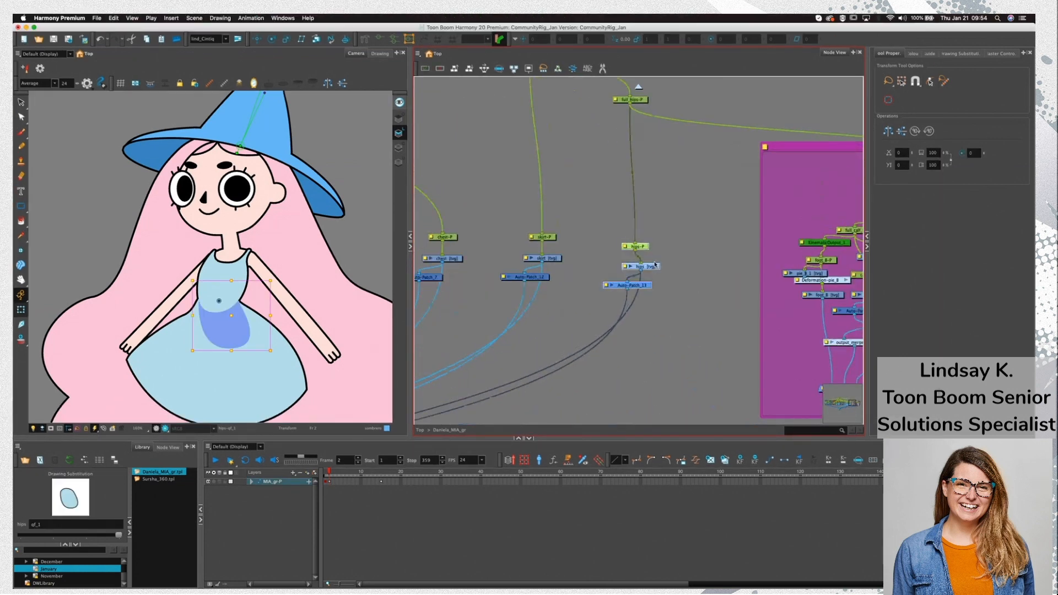
scroll(655, 264, up, 3)
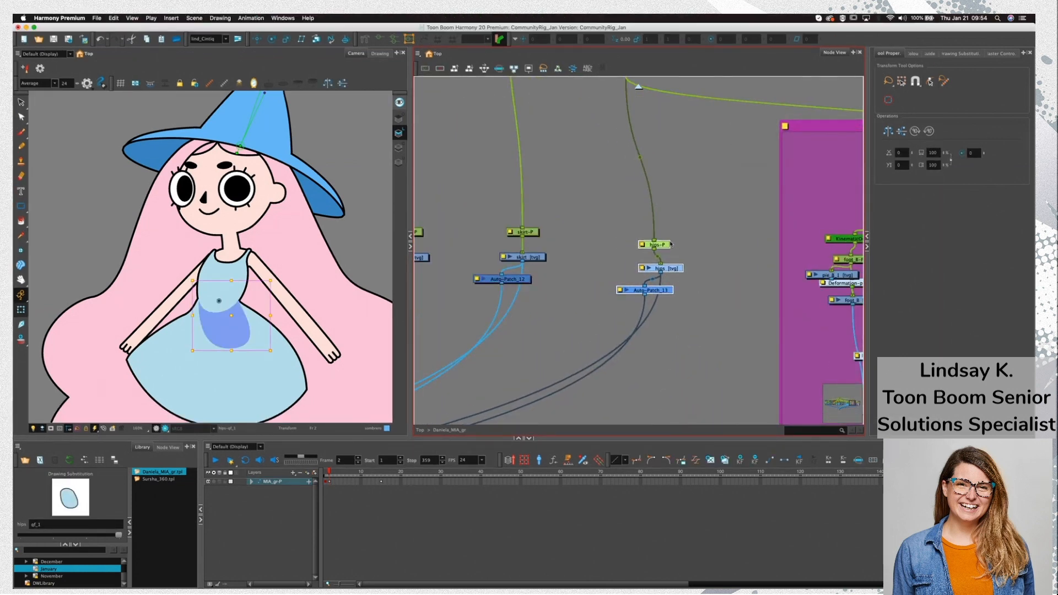
drag(670, 244, 681, 238)
click(506, 279)
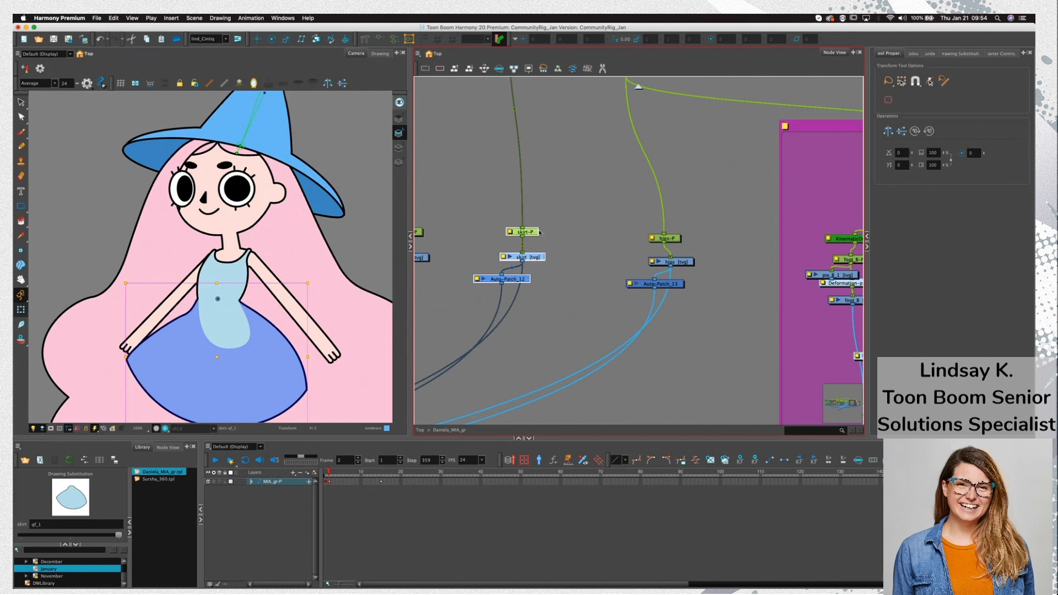
click(680, 239)
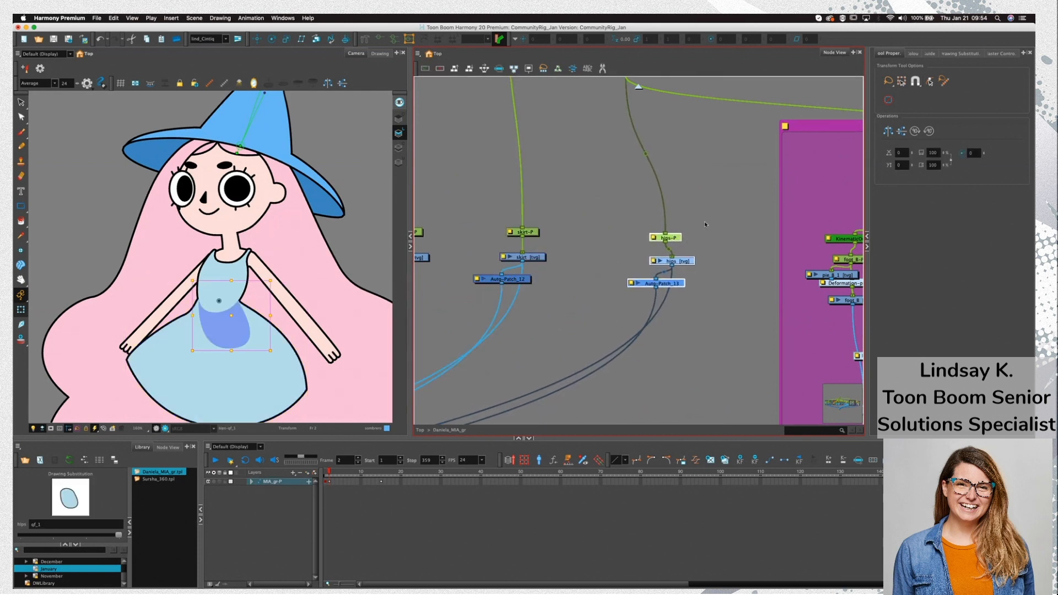
key(d)
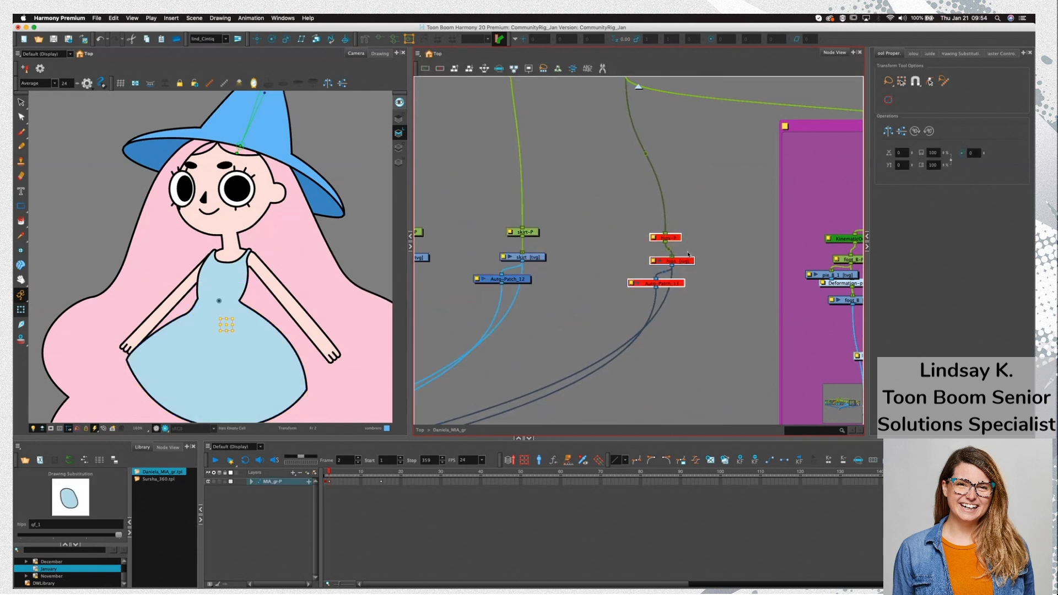
click(724, 246)
scroll(683, 286, down, 5)
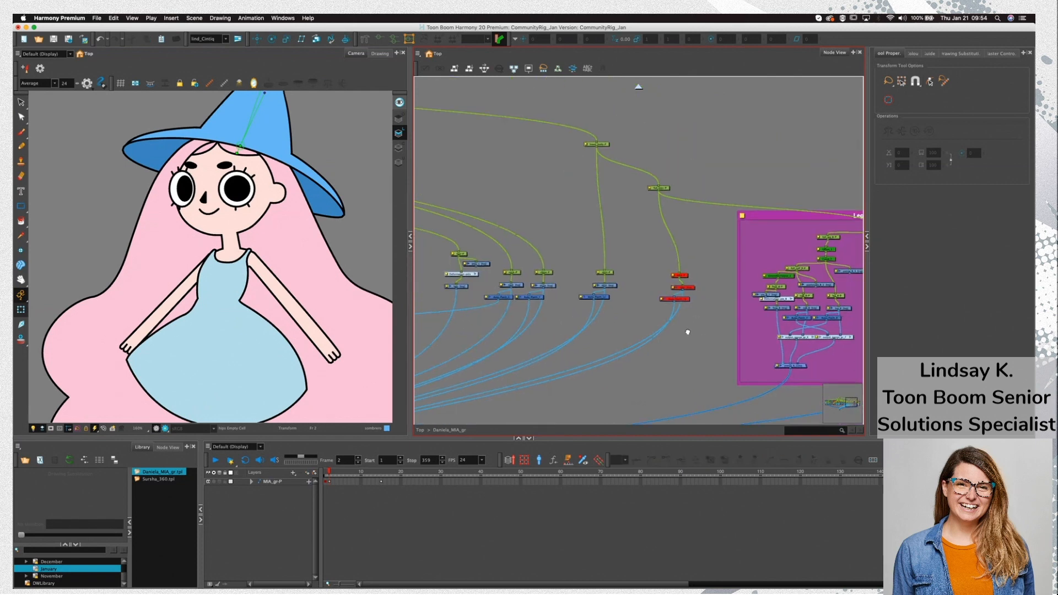
Move the peg that parents the disabled hips nodes and the Legs group closer to that group
click(663, 283)
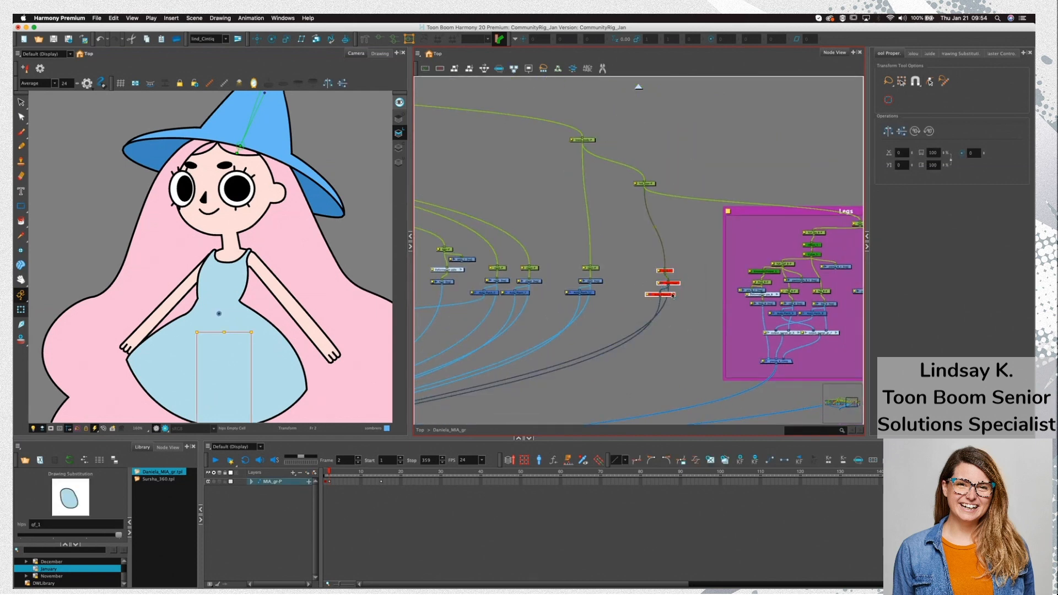
click(651, 183)
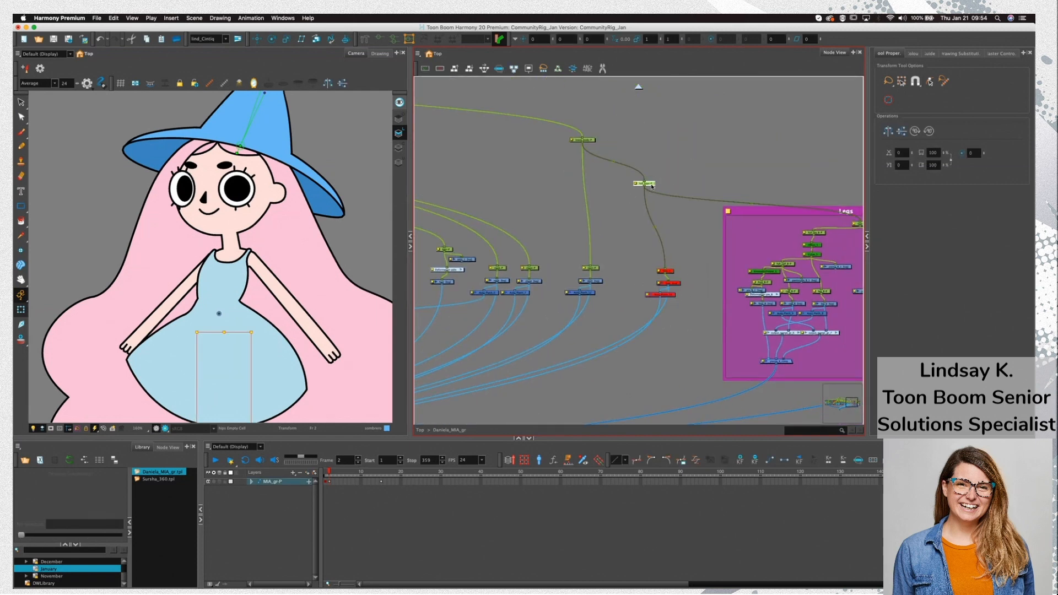
drag(652, 184, 682, 184)
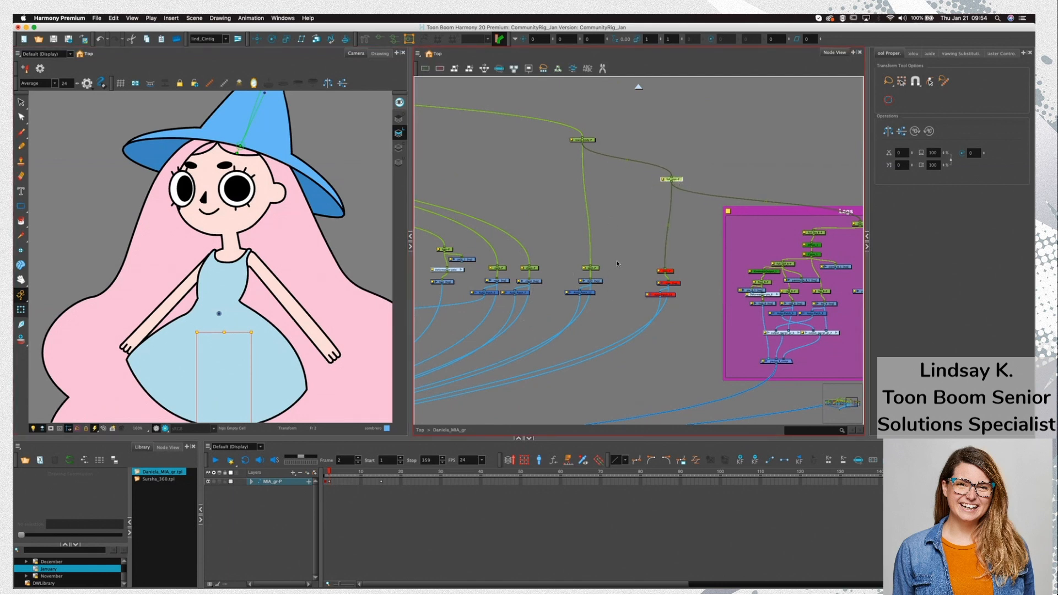
Inspect the skirt drawing's full outline where it sits behind the bodice, and reselect the skirt peg for transforming
click(236, 309)
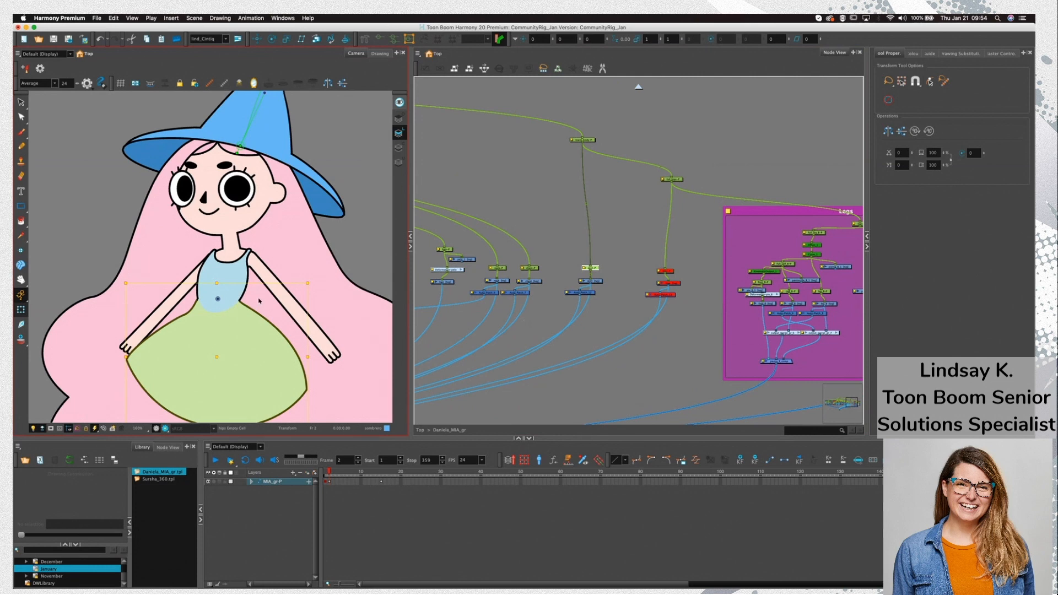
key(alt+s)
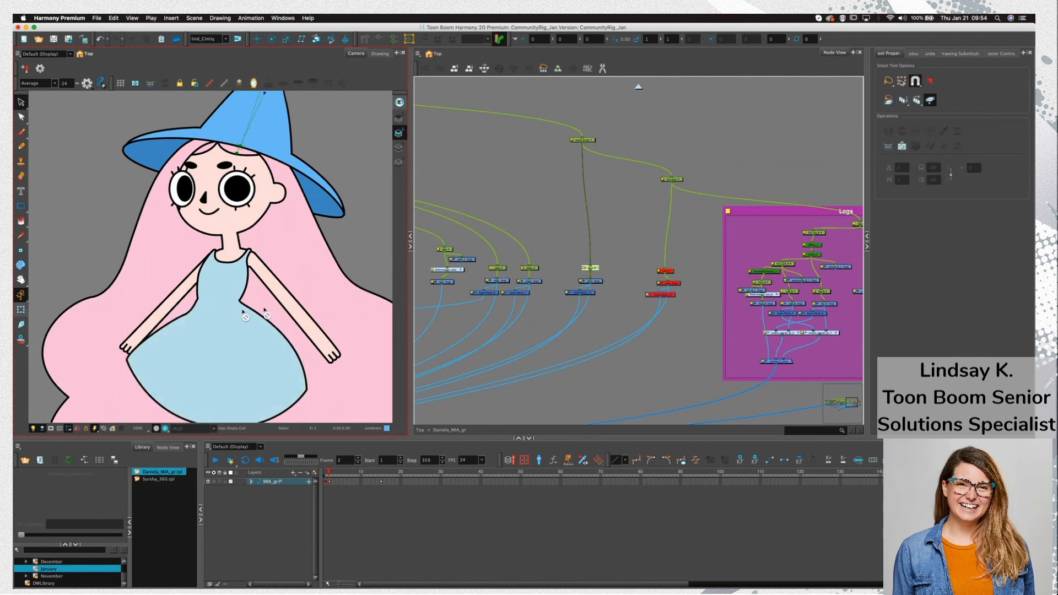
click(591, 281)
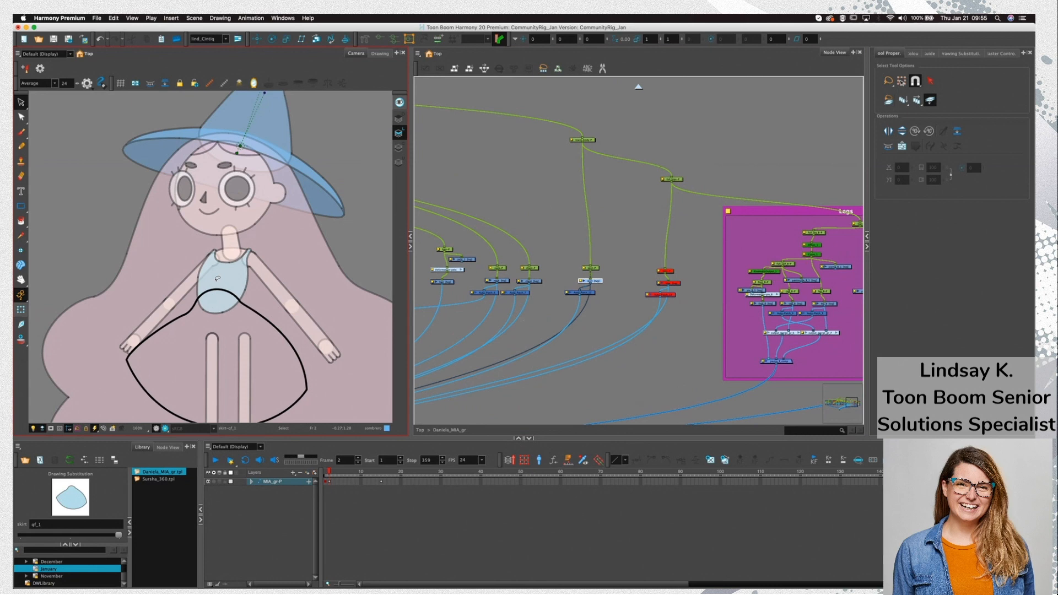
key(shift+t)
key(b)
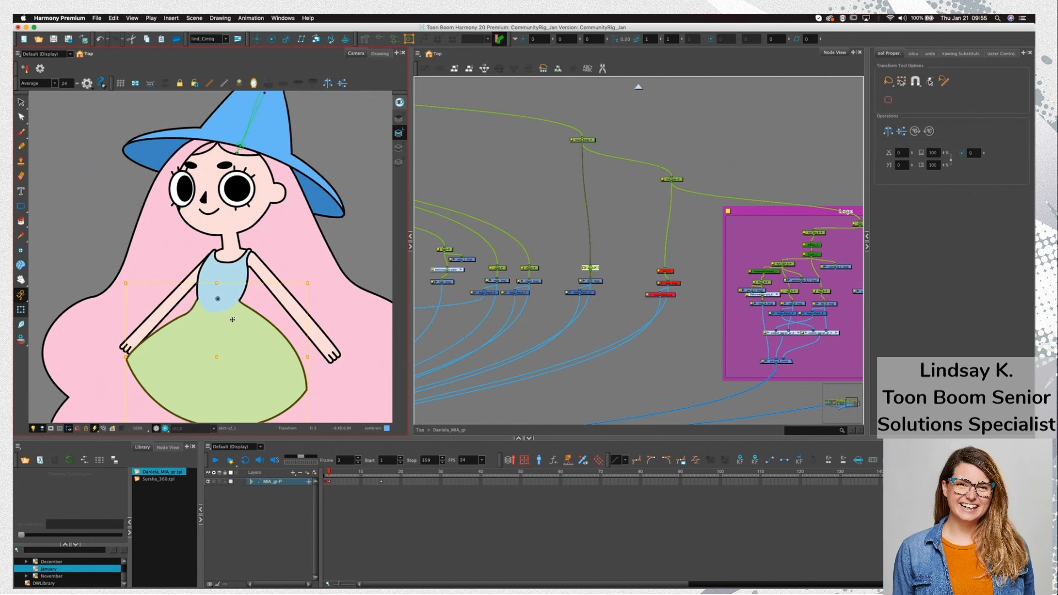
Test rotating the skirt and legs together with their shared parent peg, and undo the rotation
drag(227, 316, 221, 295)
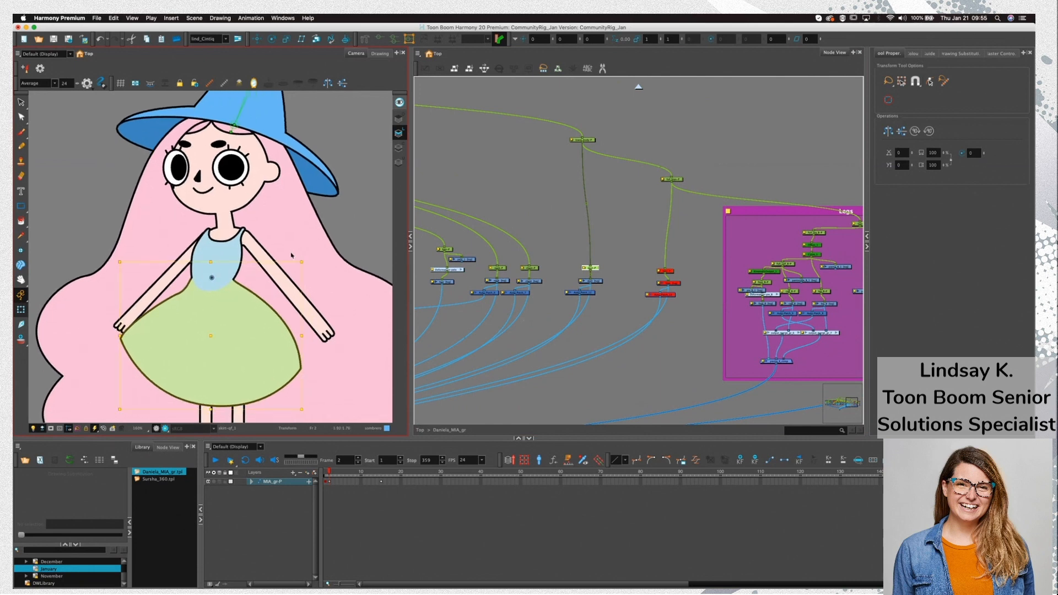
drag(292, 255, 313, 326)
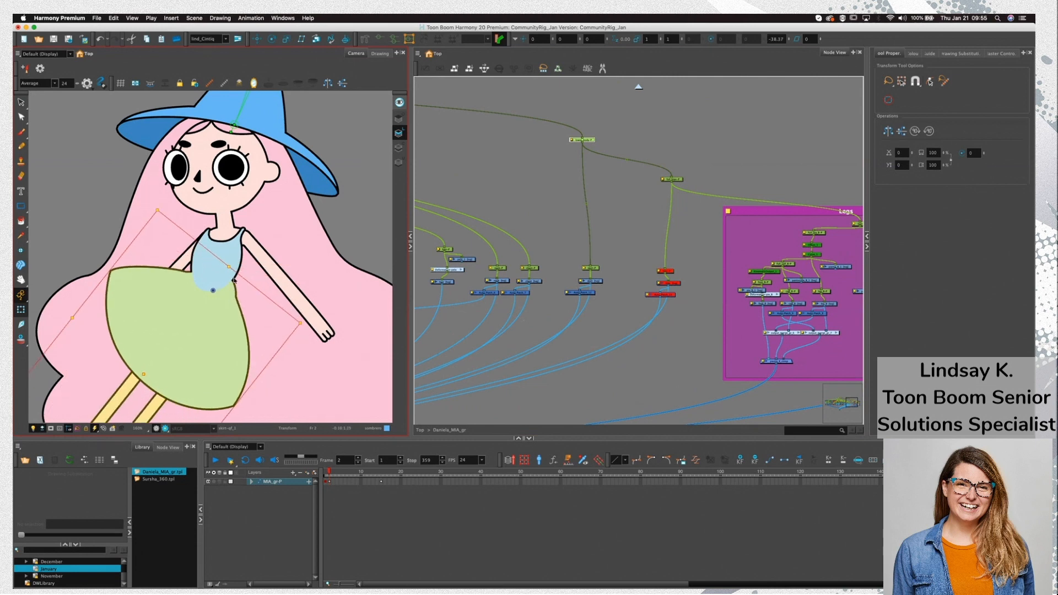
key(ctrl+z)
click(578, 133)
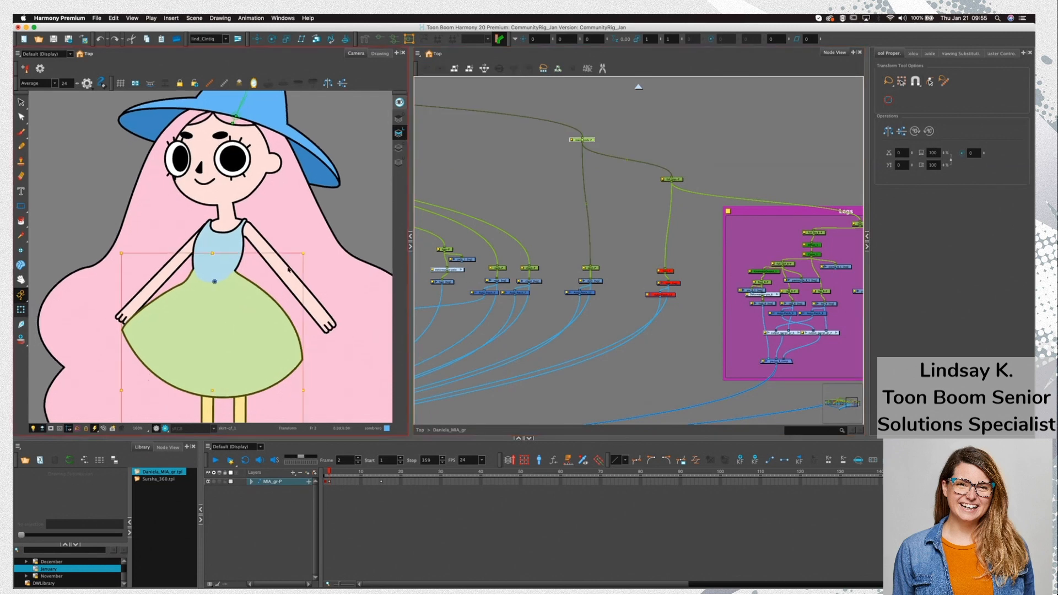
click(301, 287)
click(288, 278)
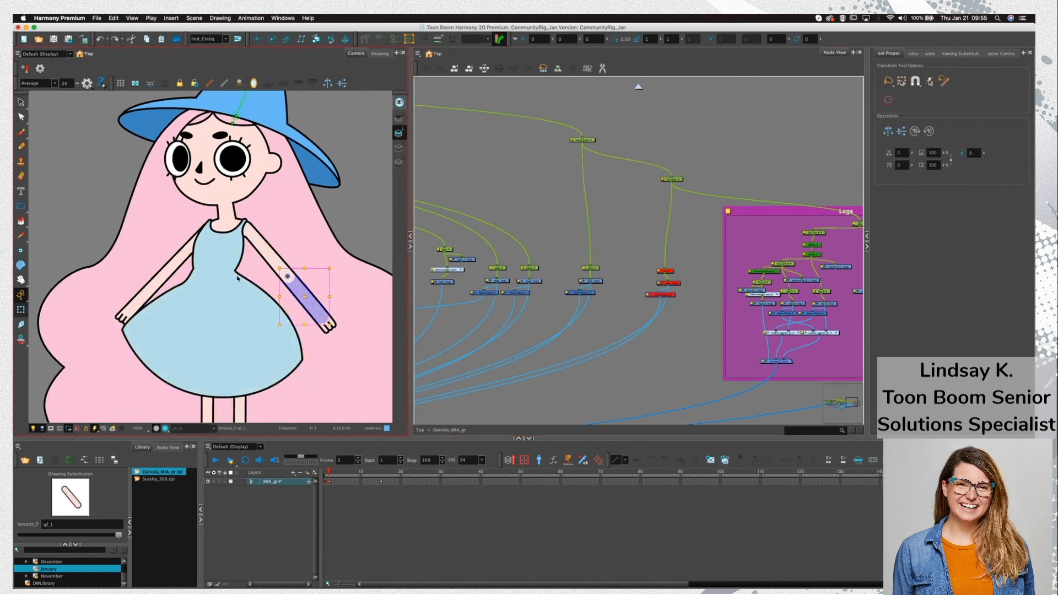
Test rotating only the skirt with its own peg, and undo the rotation
click(234, 302)
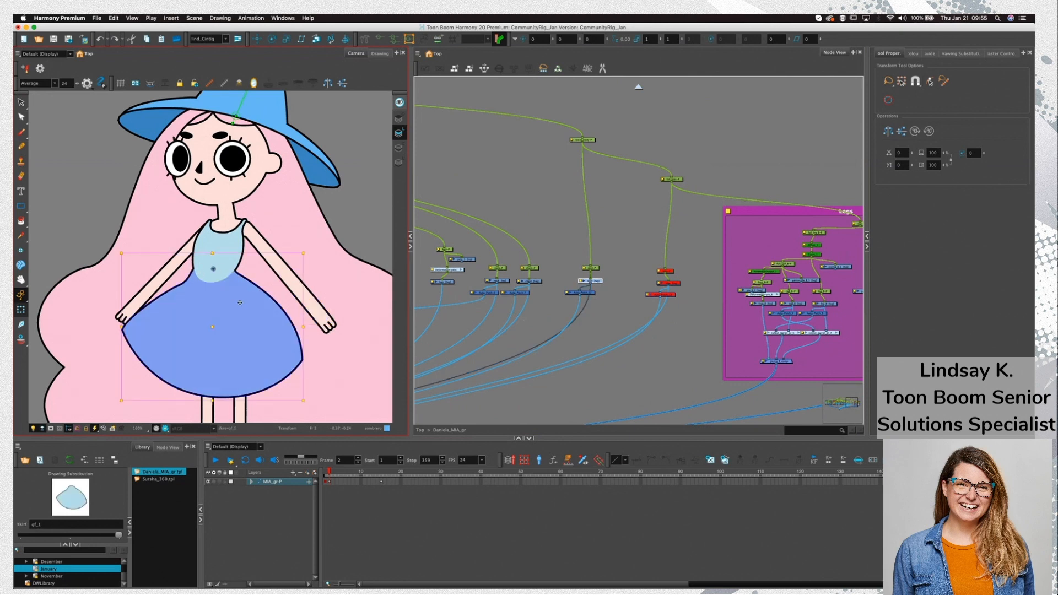
click(593, 268)
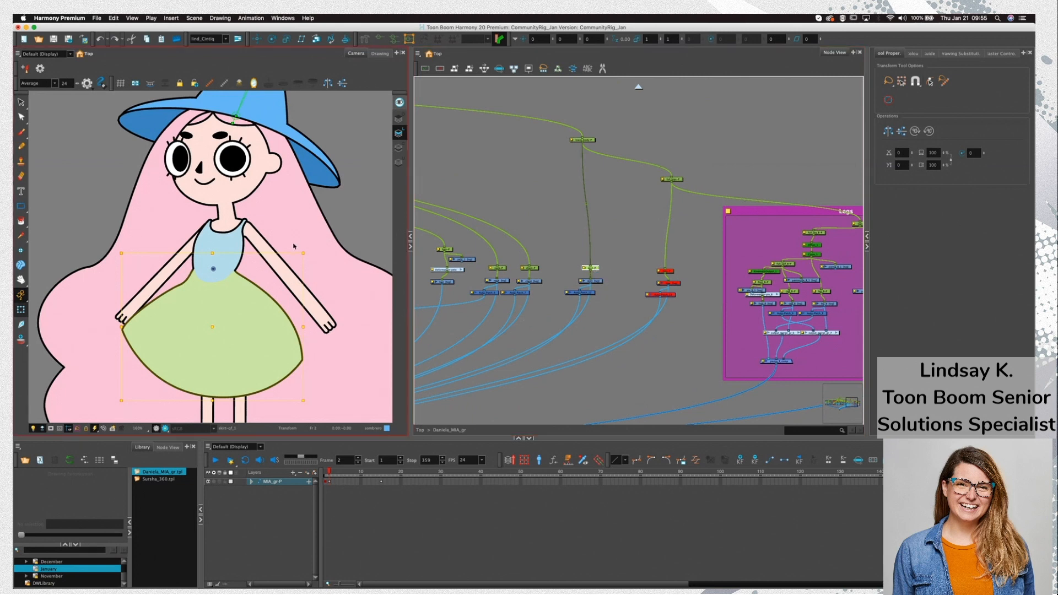
drag(309, 248, 265, 269)
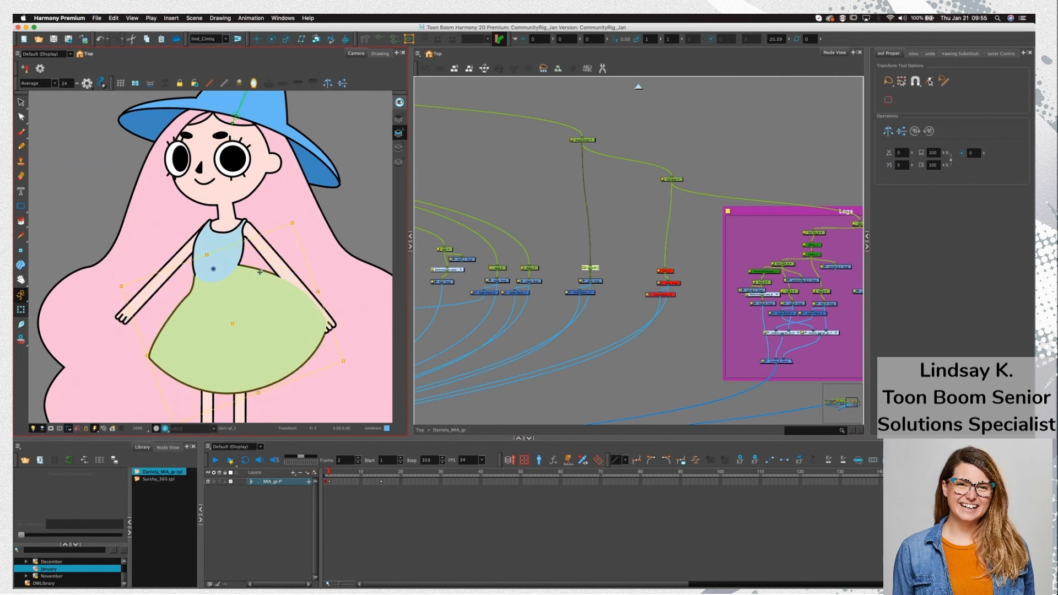
key(super+z)
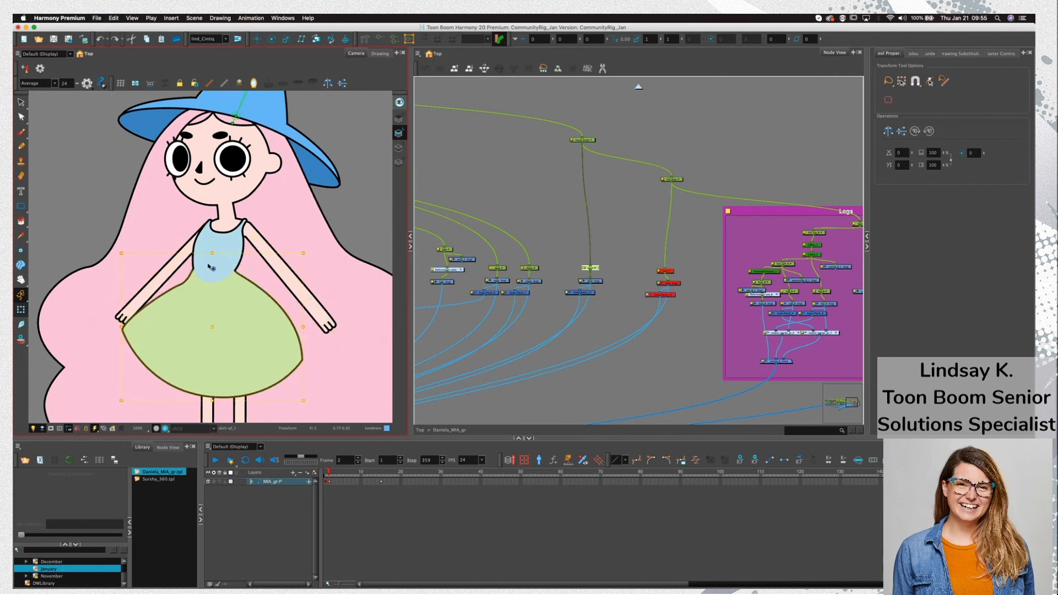
Check the skirt's outline at the waist, and move the skirt peg higher above its drawing node
key(alt+s)
drag(234, 273, 245, 284)
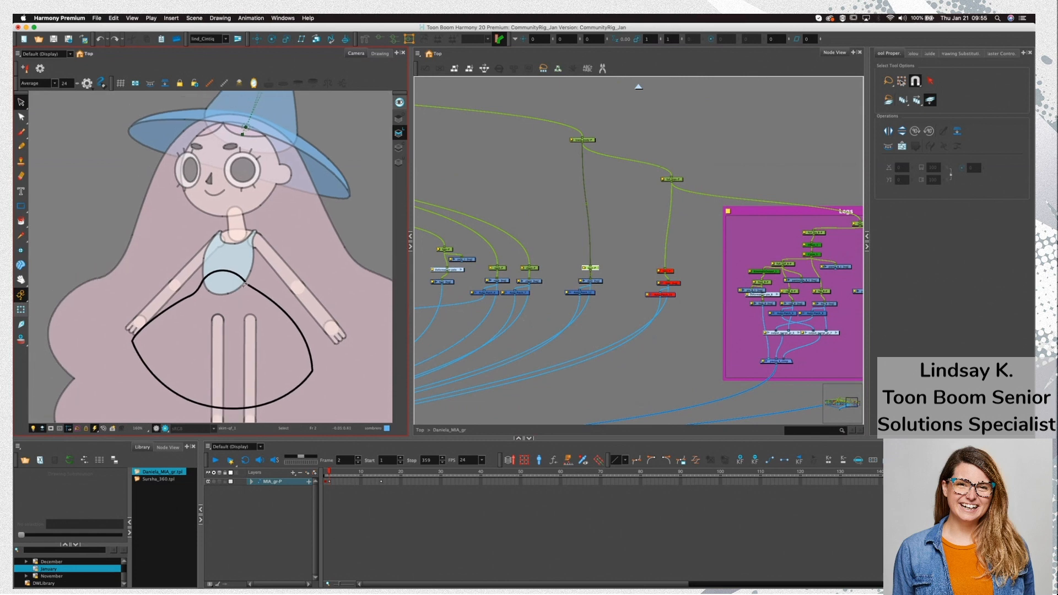
scroll(244, 284, up, 2)
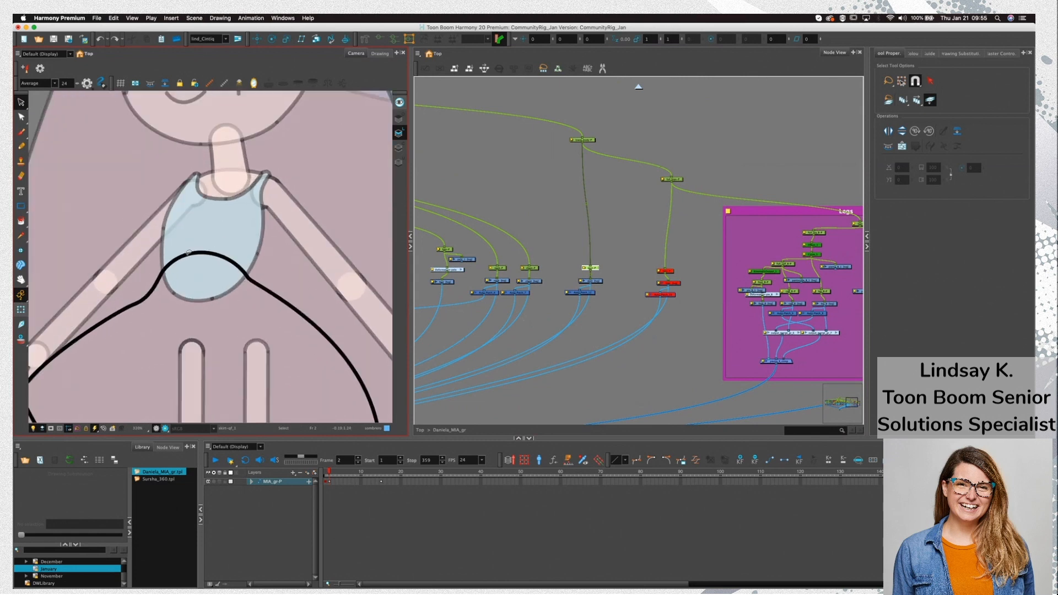
click(591, 275)
drag(591, 268, 591, 256)
click(617, 255)
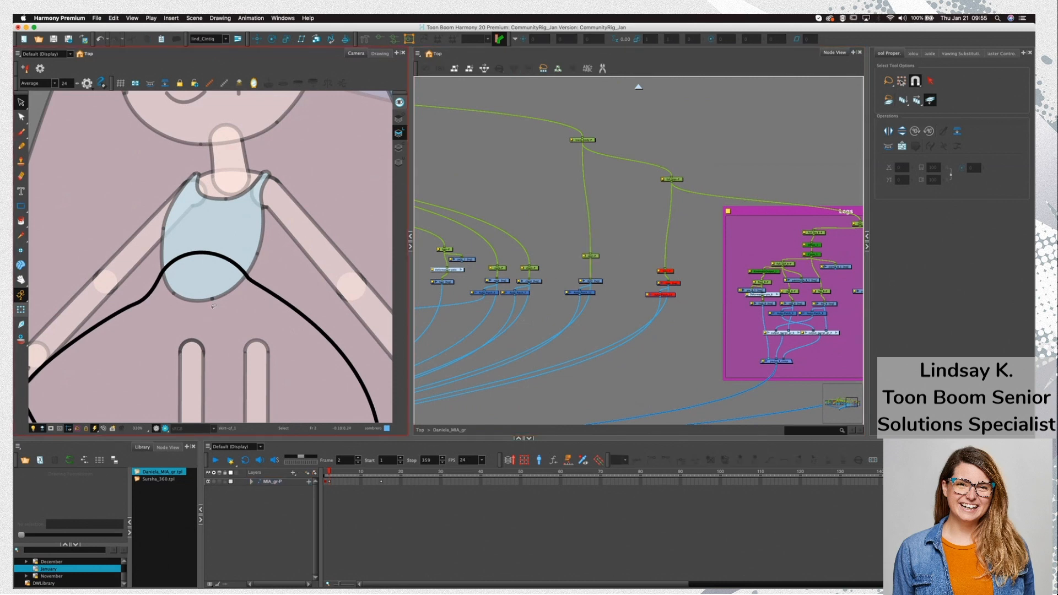
Make the Ellipse the current shape tool, and delete the skirt drawing's curved top line that overlaps the bodice
key(shift+t)
click(591, 256)
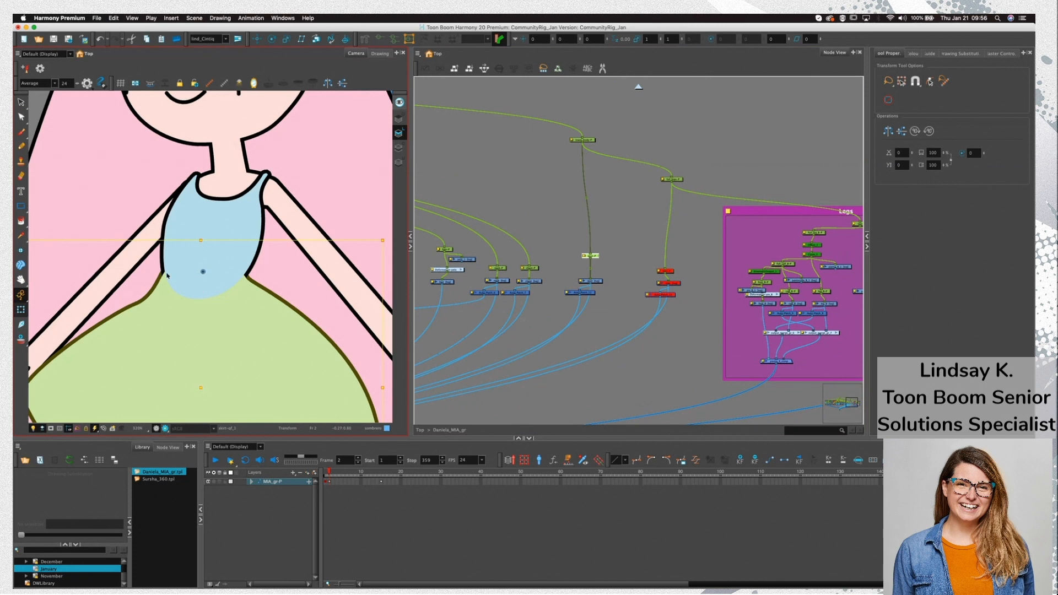
click(22, 207)
drag(26, 208, 52, 216)
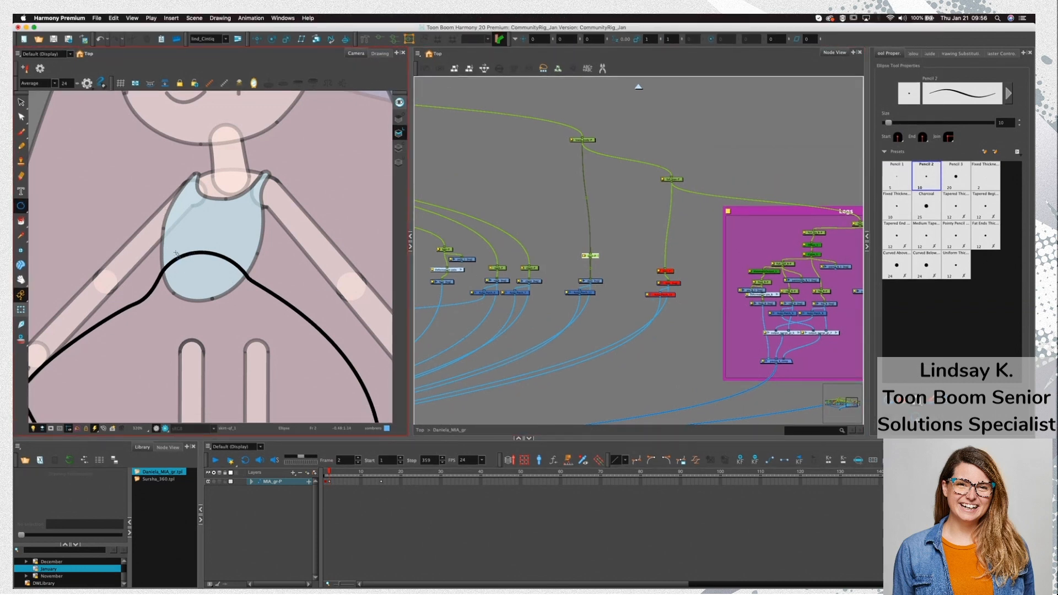
key(shift+b)
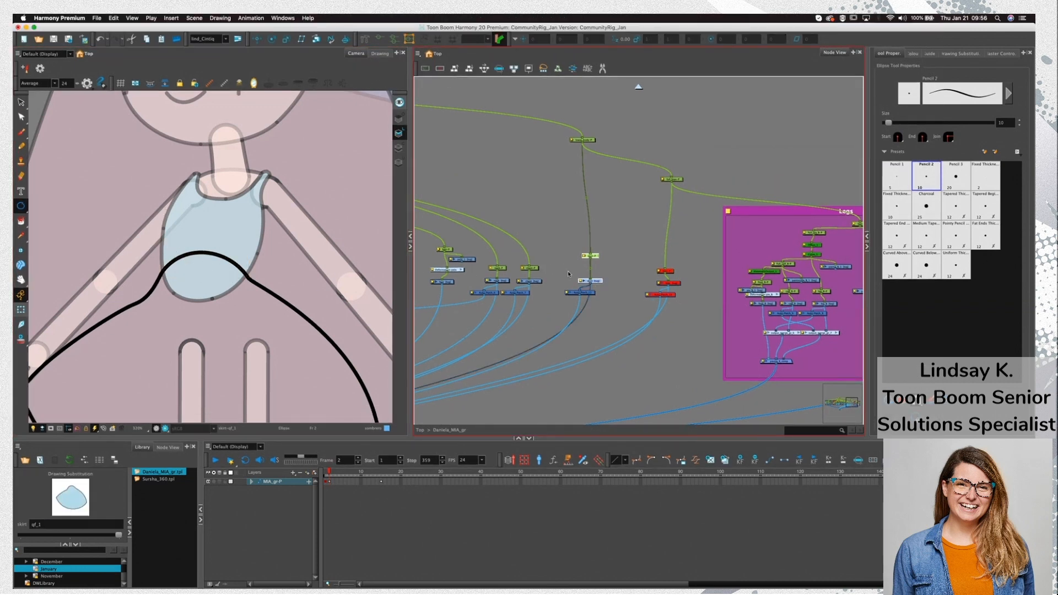
click(591, 281)
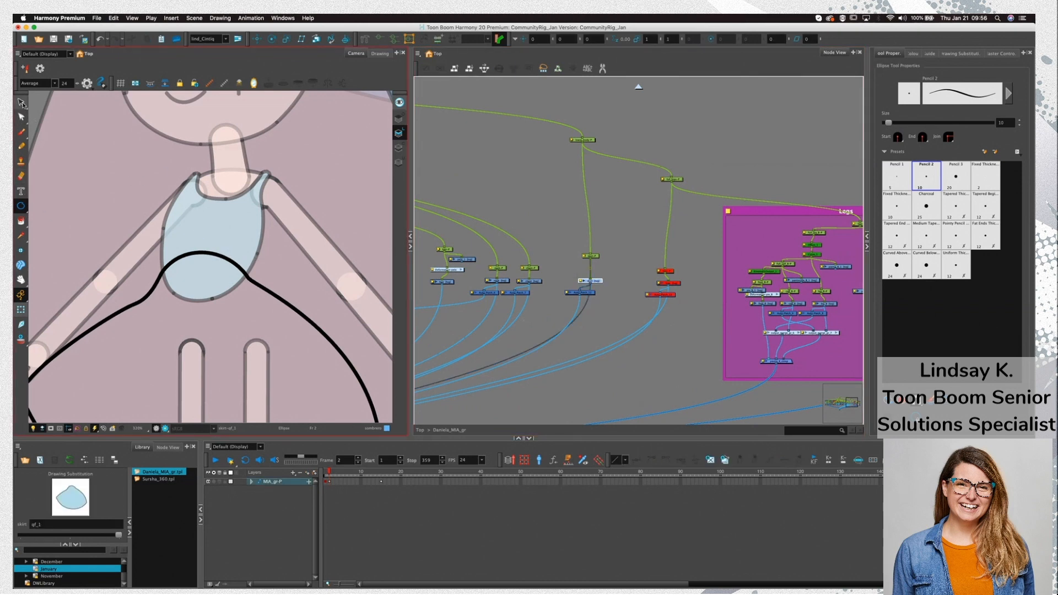
click(21, 102)
click(216, 253)
key(Delete)
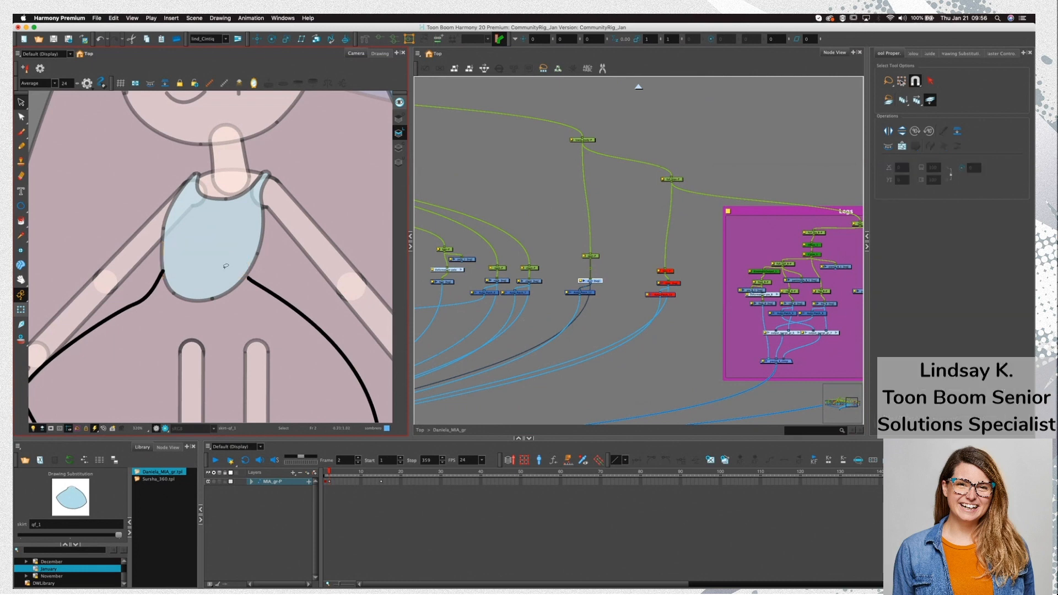
Draw a circle on the skirt drawing at the waist, over the bodice's rounded lower end, and select it
key(alt+=)
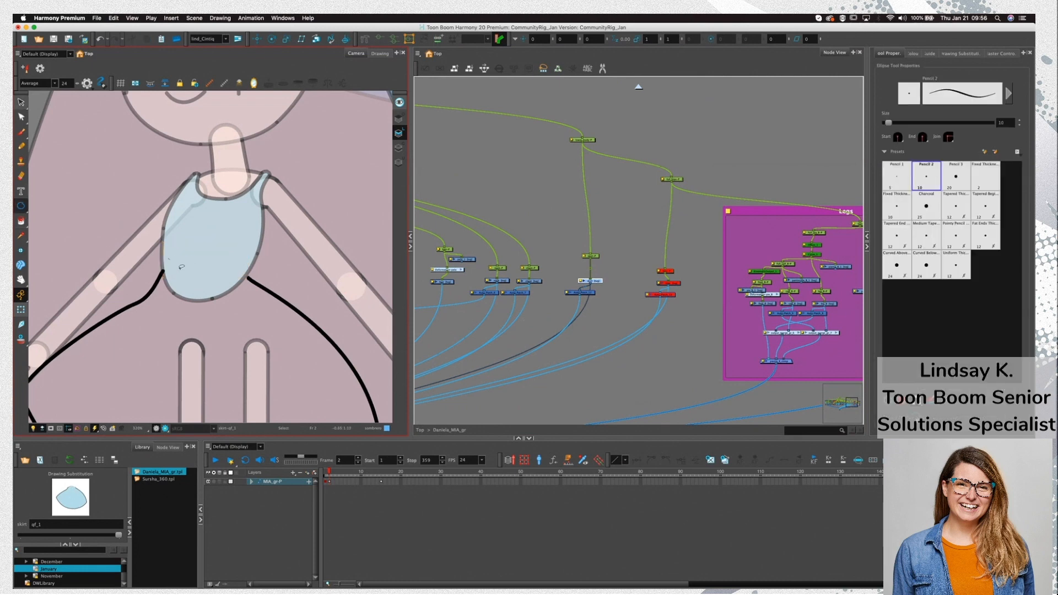
drag(174, 258, 222, 293)
key(super+z)
mouse_move(178, 262)
mouse_down()
mouse_move(220, 310)
mouse_move(209, 282)
mouse_up()
key(alt+s)
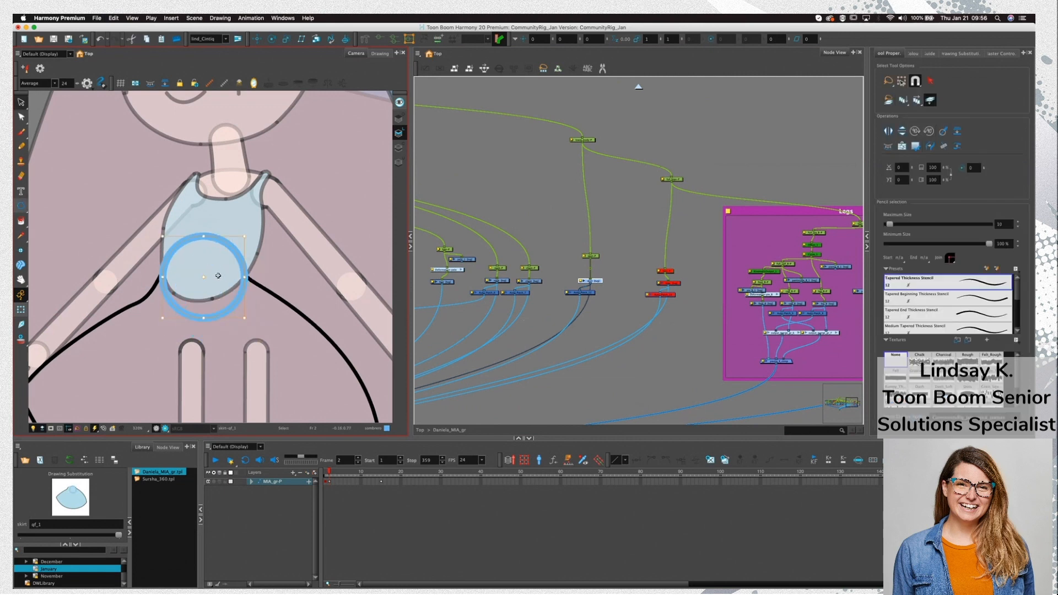
Set the waist circle's line thickness to match the skirt outline, and reselect the skirt drawing
click(277, 292)
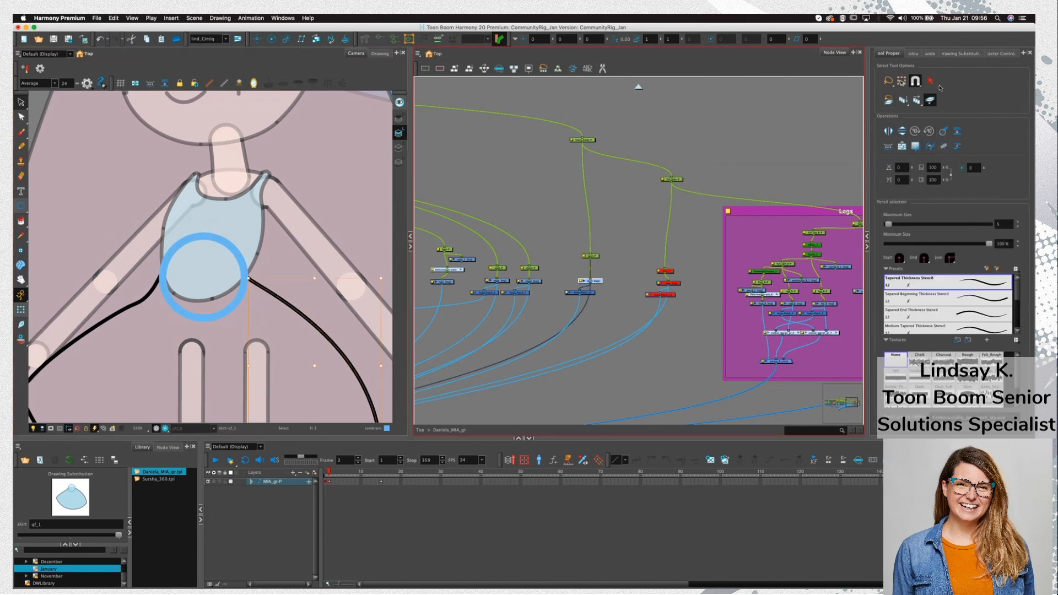
click(229, 313)
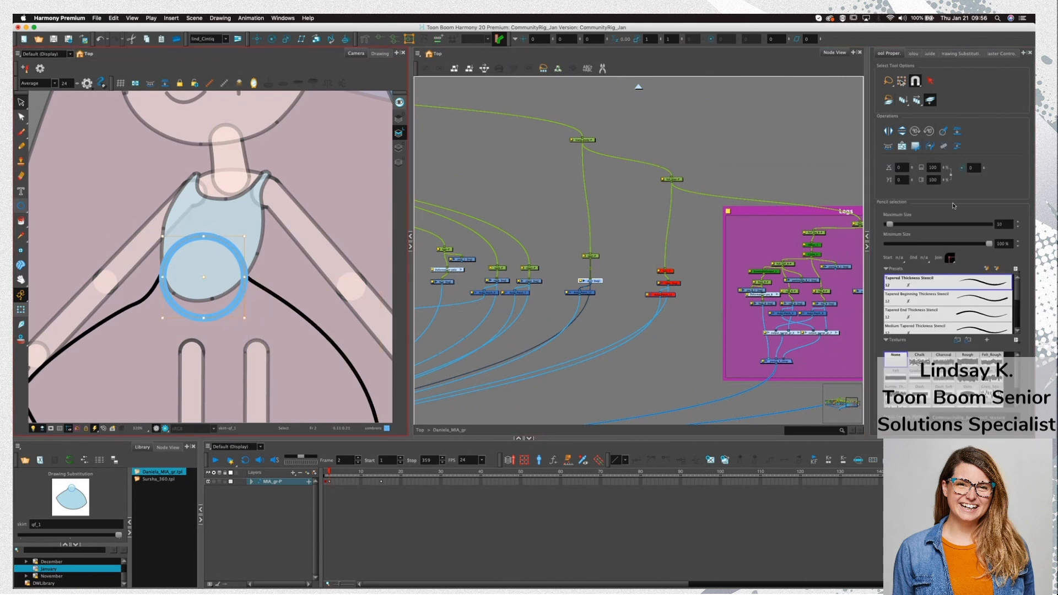
double_click(1000, 223)
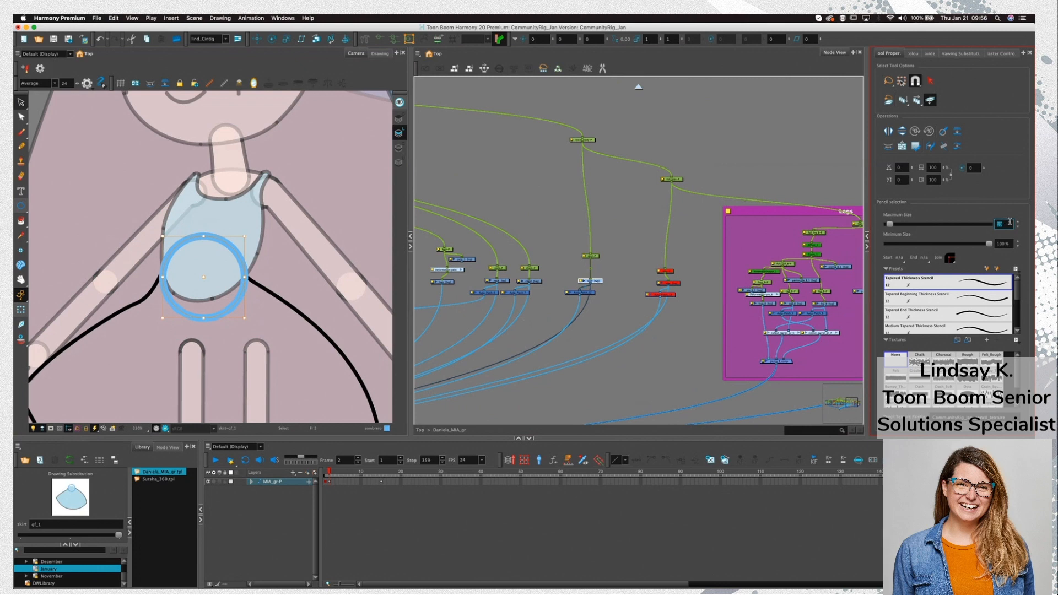
click(238, 299)
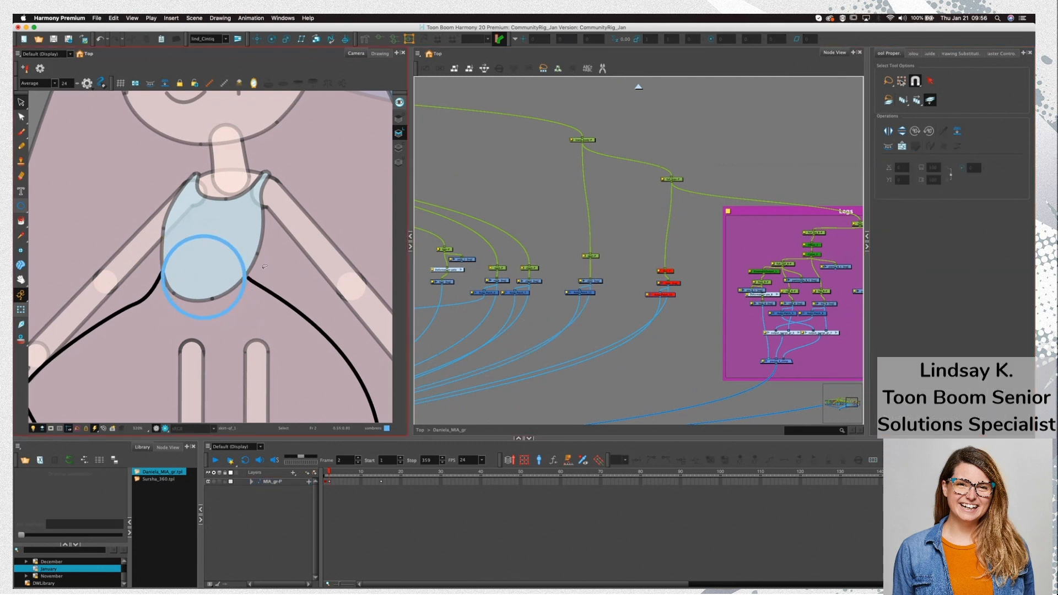
click(591, 281)
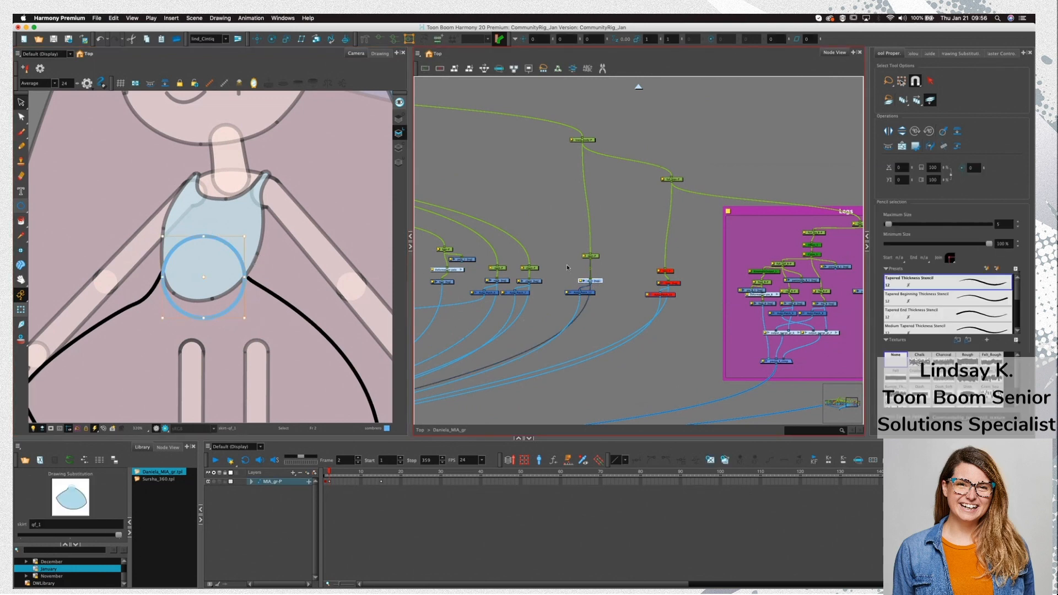
Move the circle up slightly to centre it on the skirt's pivot, and check its fit against the bodice's edges
click(21, 310)
key(2)
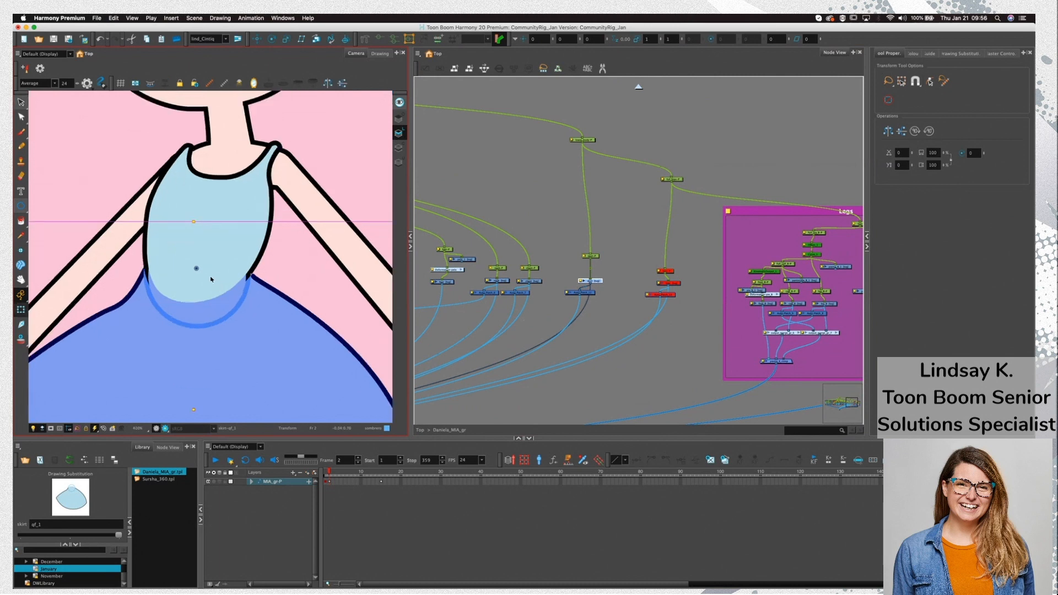
key(2)
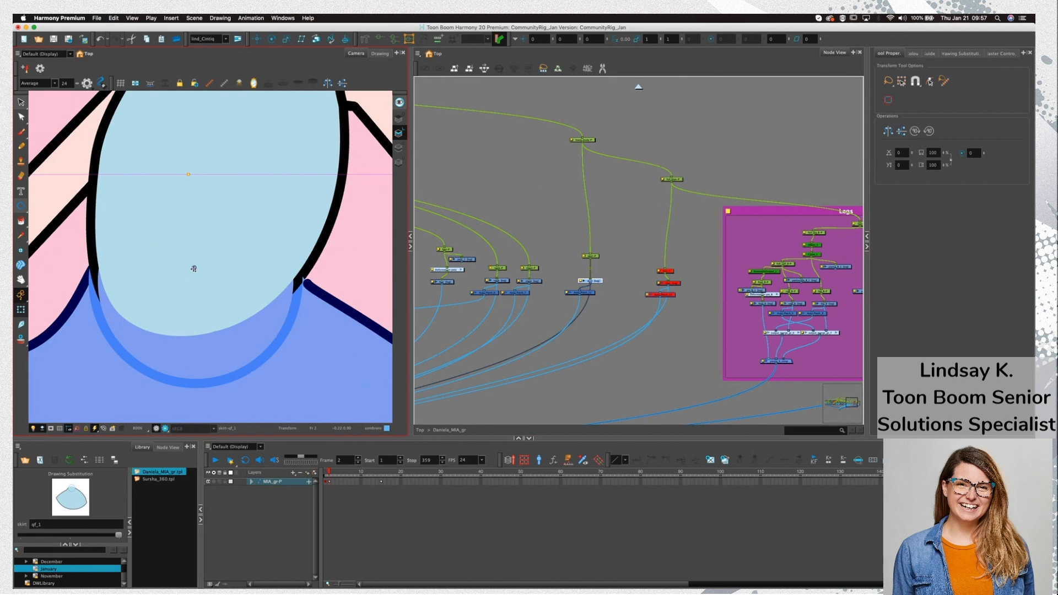
click(193, 268)
key(alt+s)
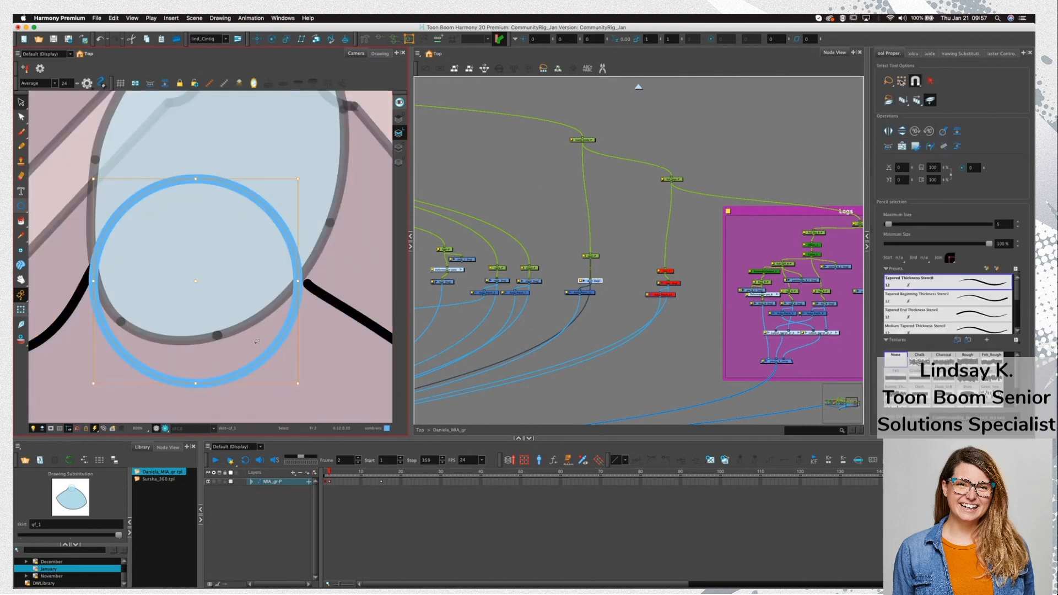
drag(198, 288, 197, 277)
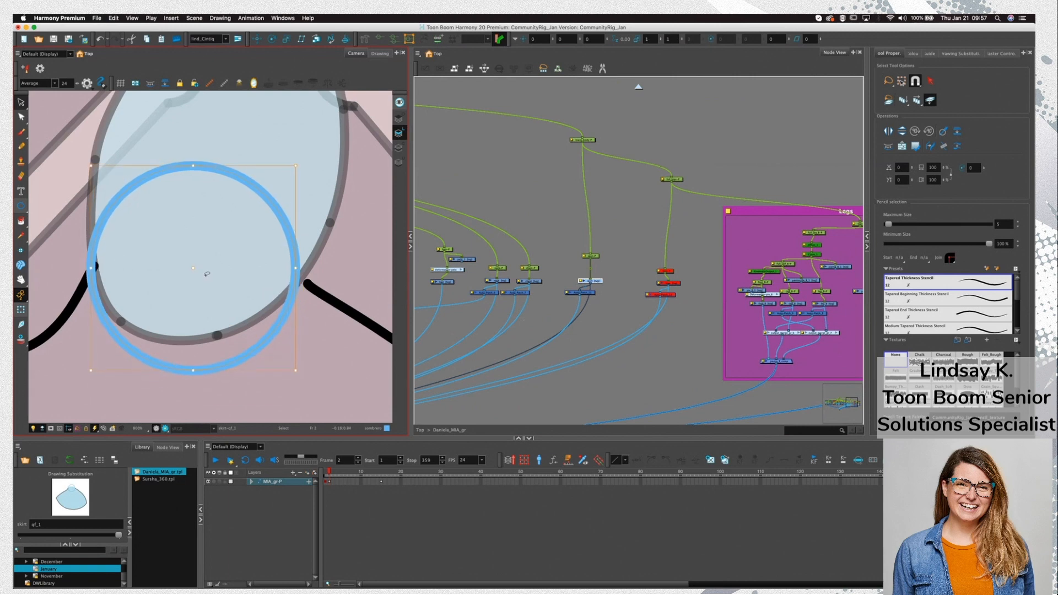
key(Right)
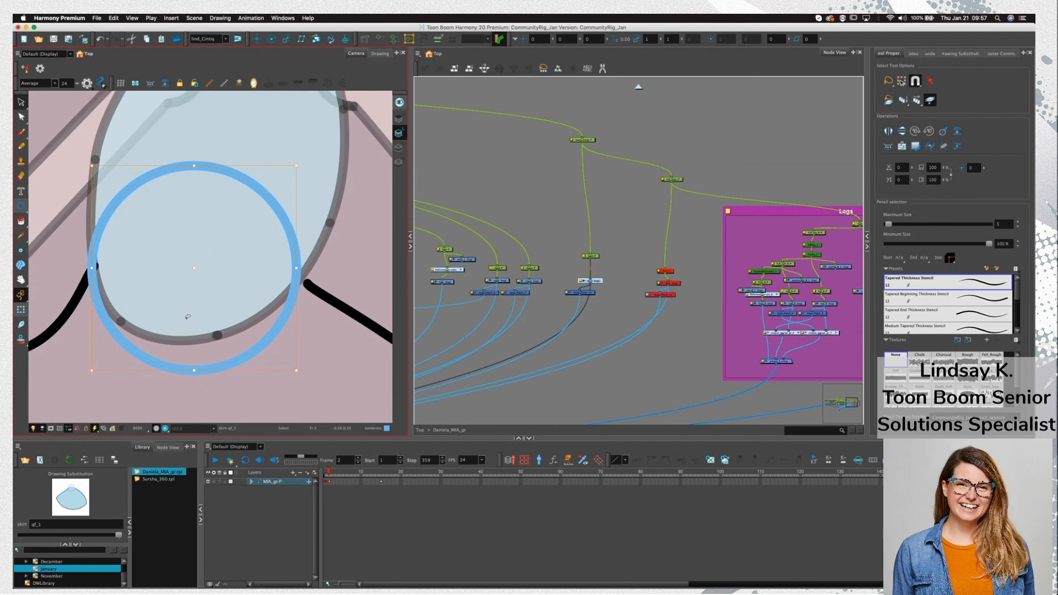
key(shift+t)
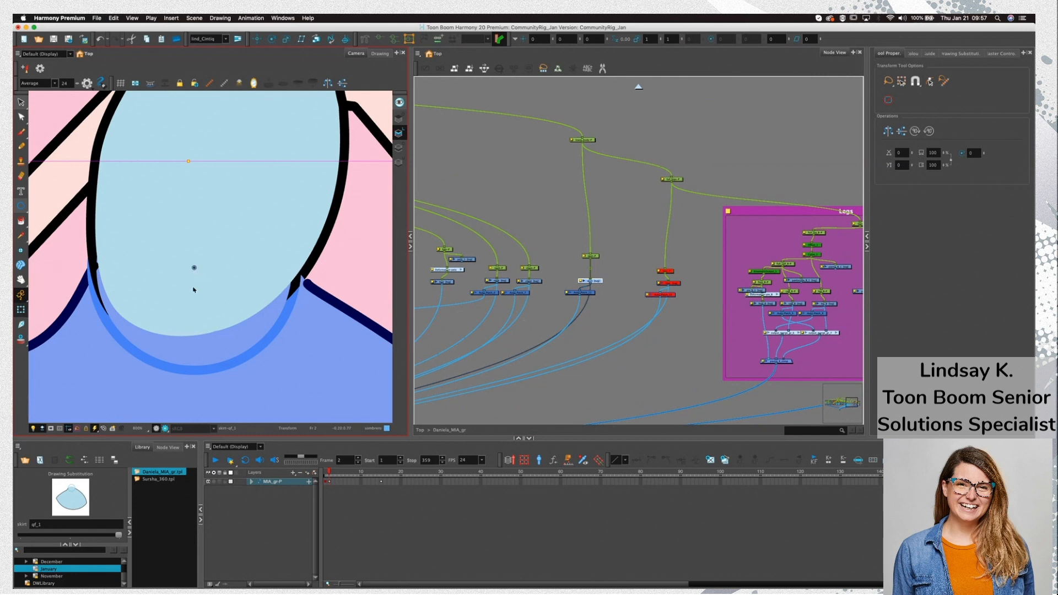
key(alt+s)
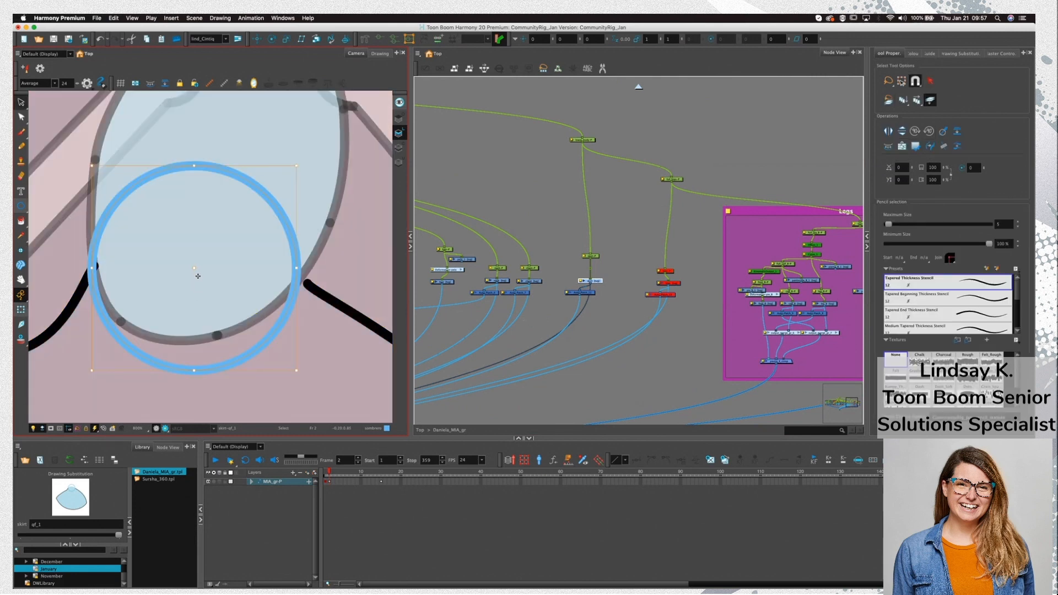
click(21, 309)
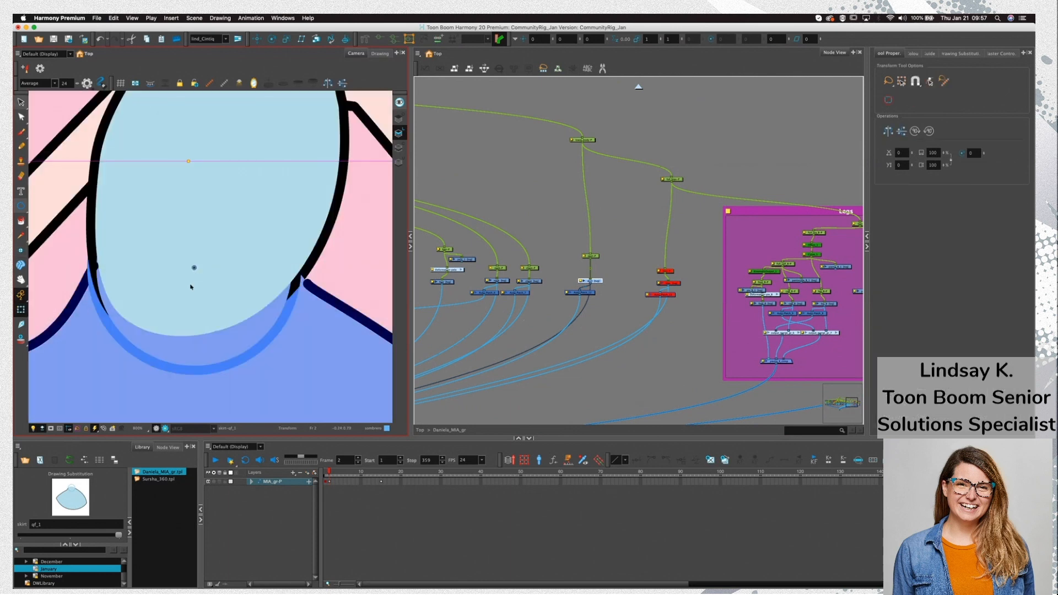
key(alt+s)
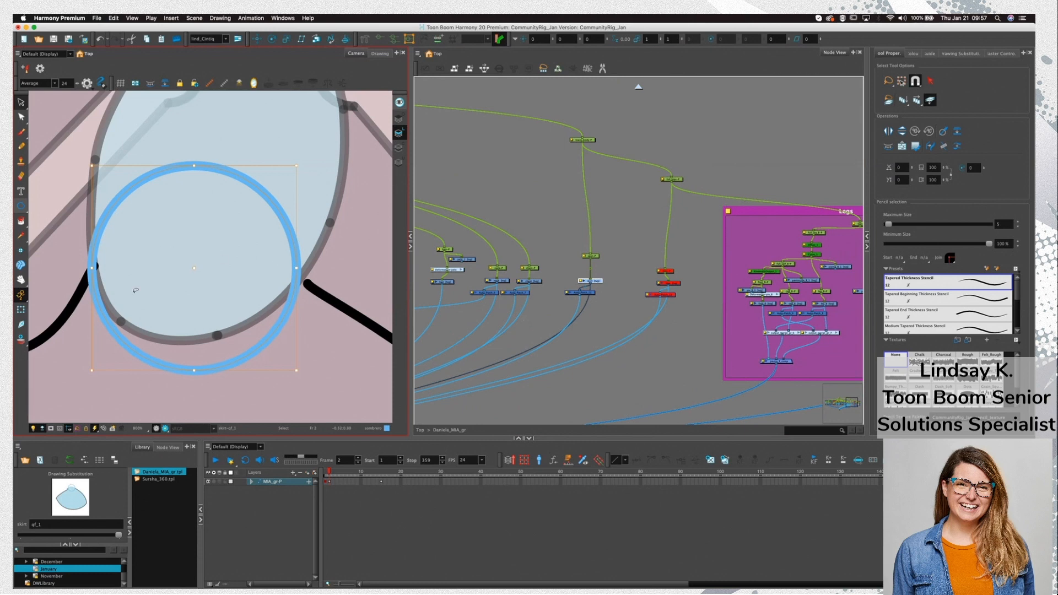
Copy the circle from the skirt drawing and paste it in place into the chest drawing
click(177, 337)
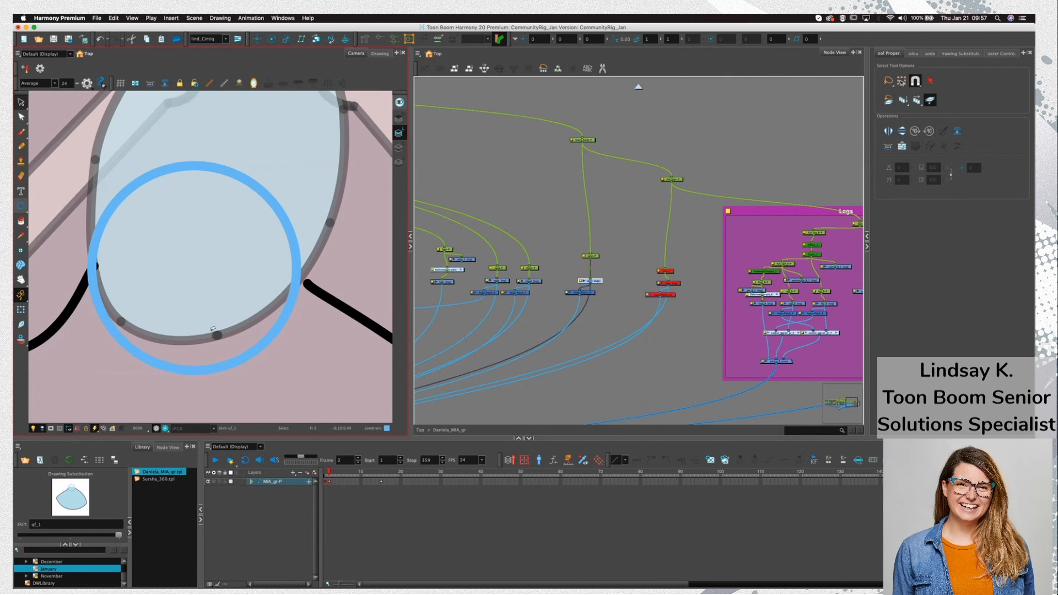
click(238, 360)
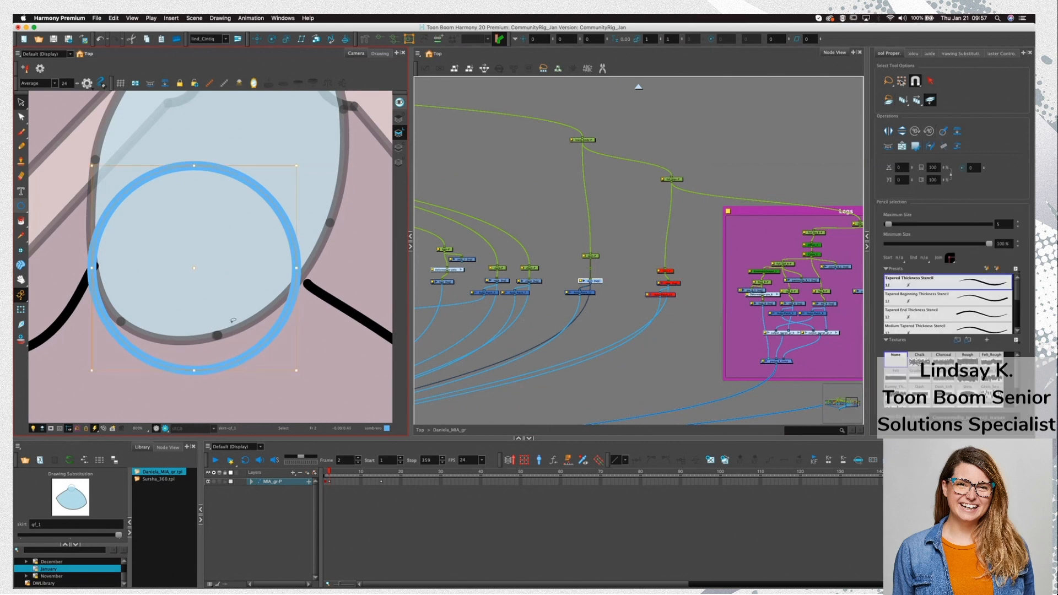
key(shift+t)
click(615, 282)
click(313, 261)
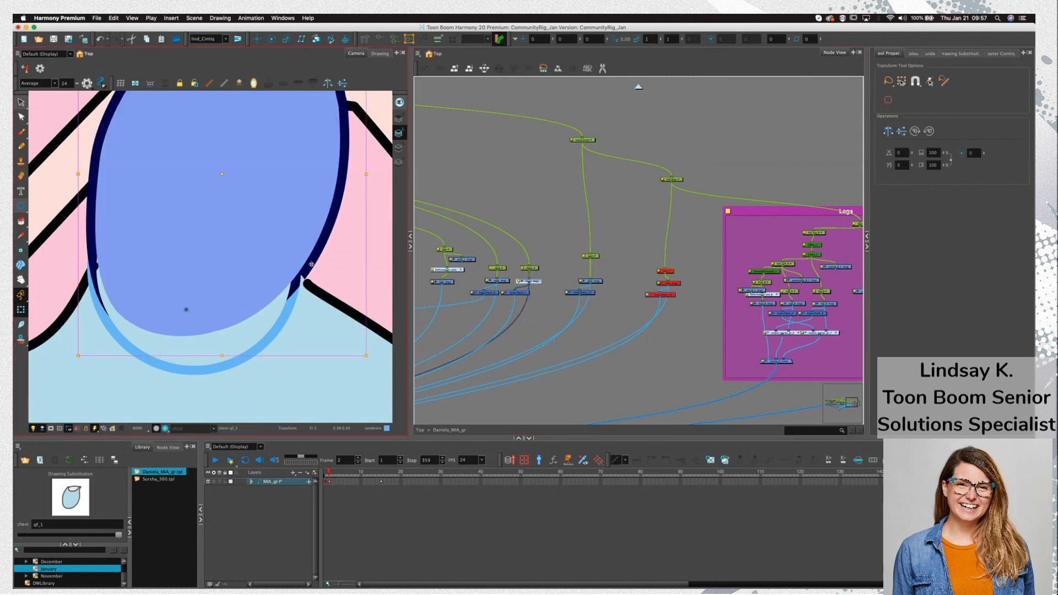
key(alt+s)
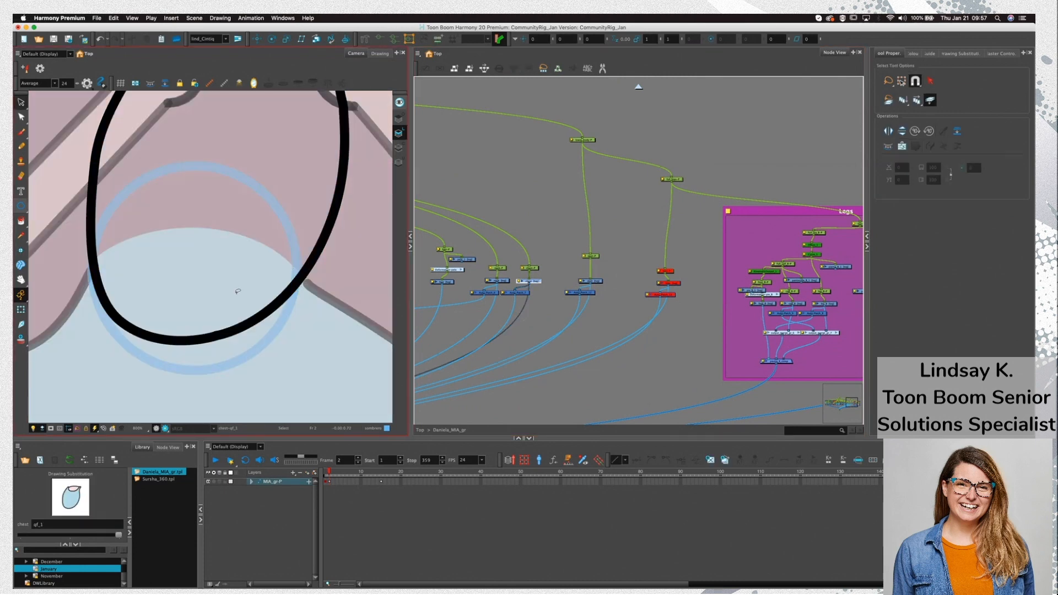
key(super+v)
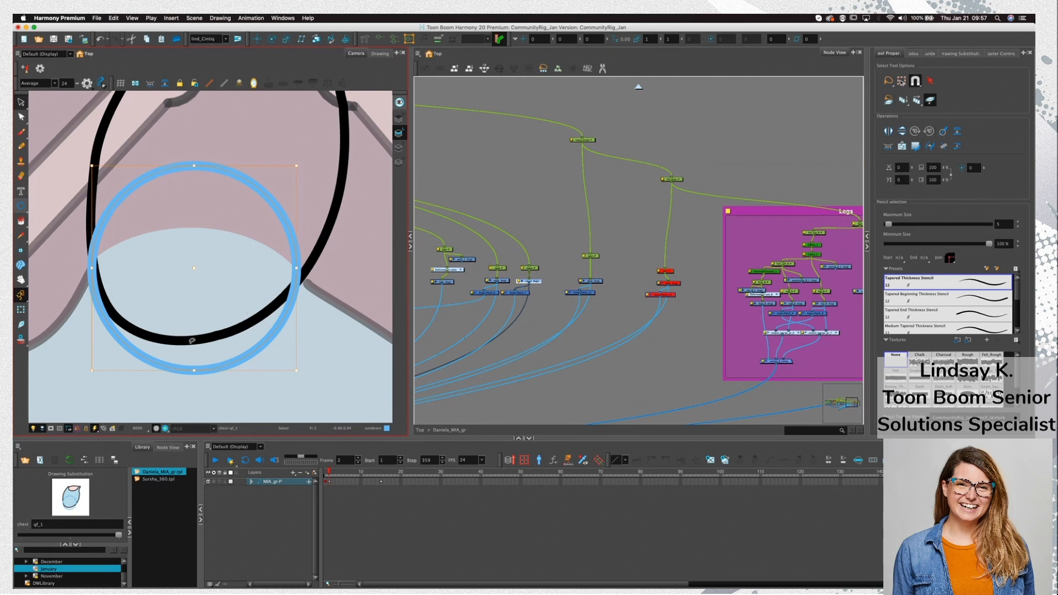
click(240, 297)
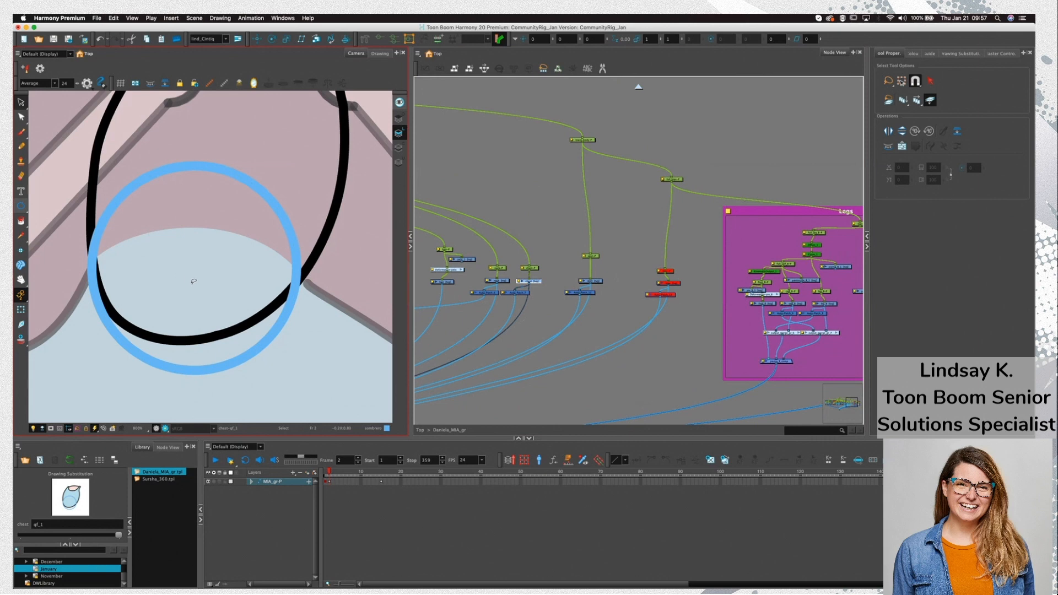
Move the chest's peg, drawing and composite nodes slightly closer to the skirt's nodes
click(533, 285)
mouse_move(546, 304)
mouse_down()
mouse_move(512, 263)
mouse_move(543, 268)
mouse_up()
click(530, 316)
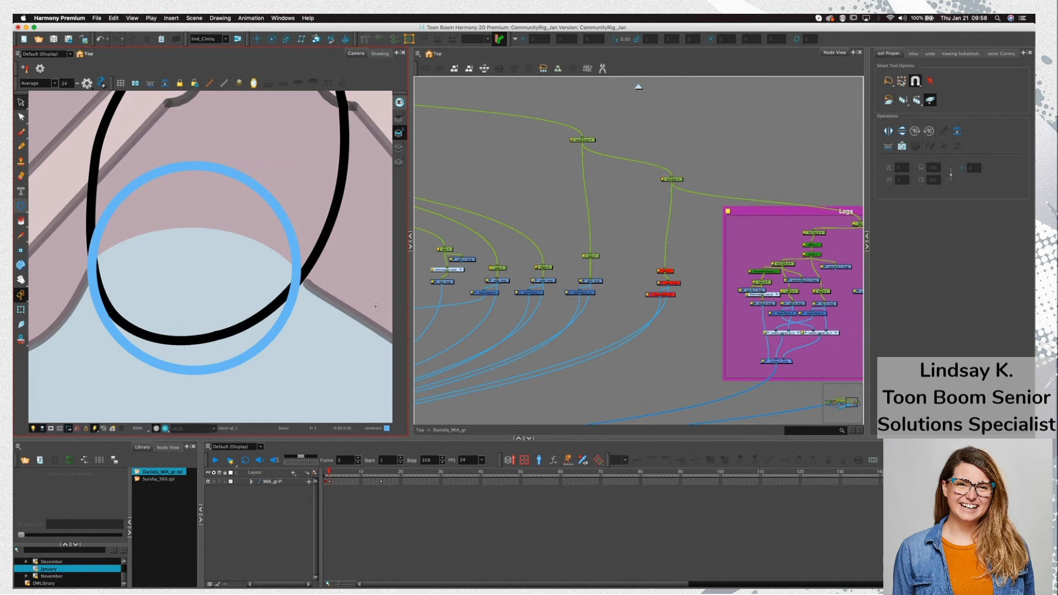
Remove the lower half of the circle from the skirt drawing, and switch to the Contour Editor
click(543, 281)
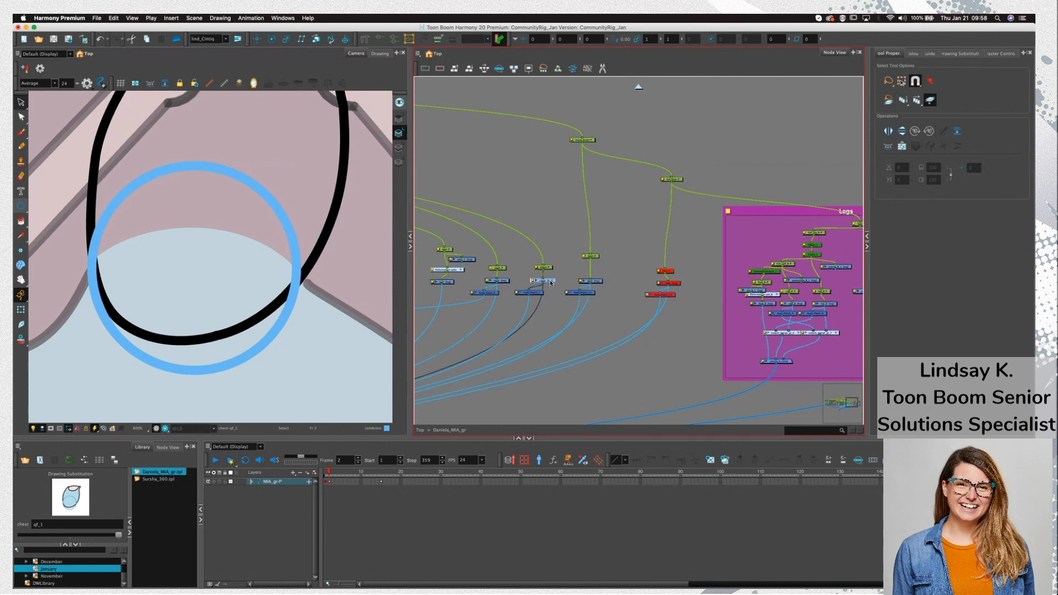
click(598, 284)
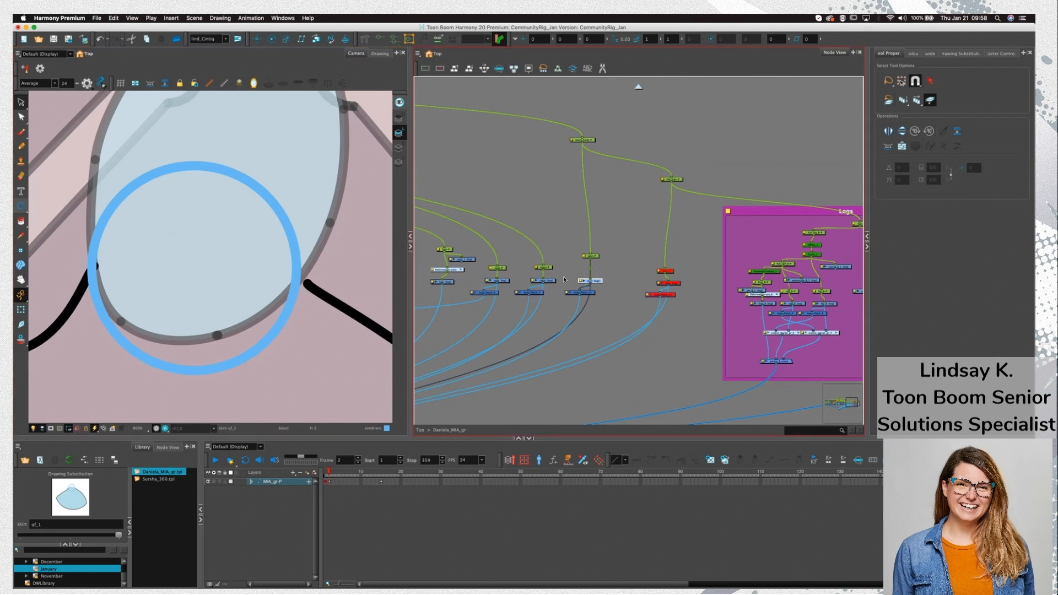
key(alt+q)
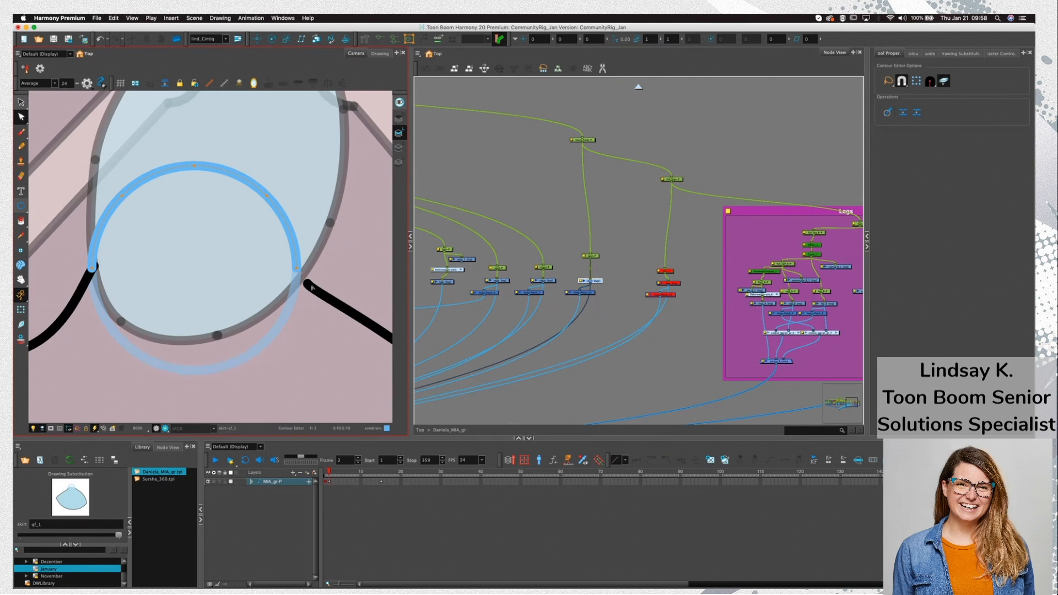
Try to attach the end of the skirt's right-hand line to the half circle, and undo the change
click(309, 287)
drag(297, 272, 318, 326)
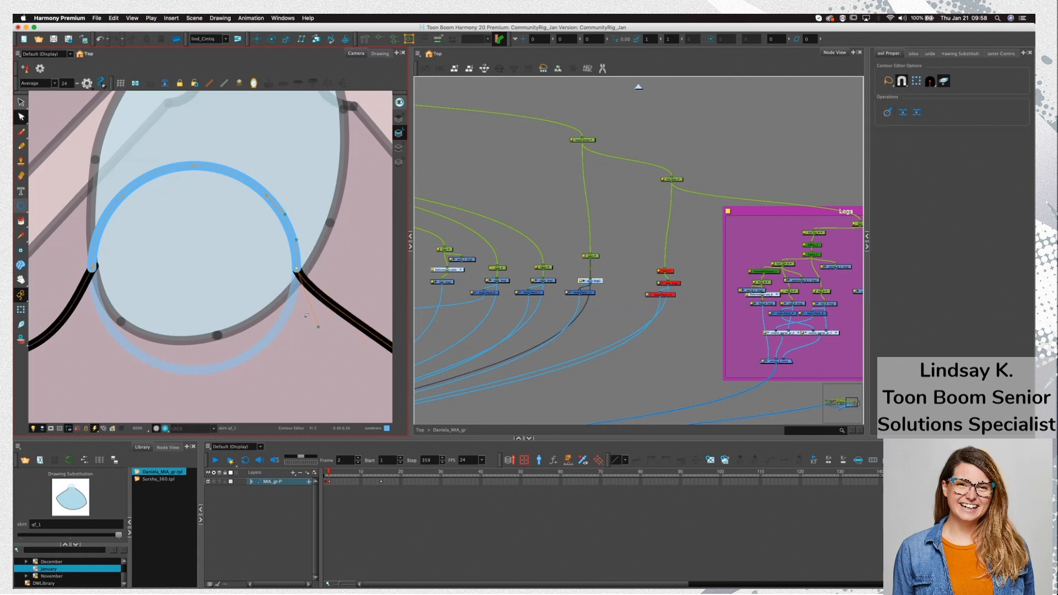
key(super+z)
key(super+z)
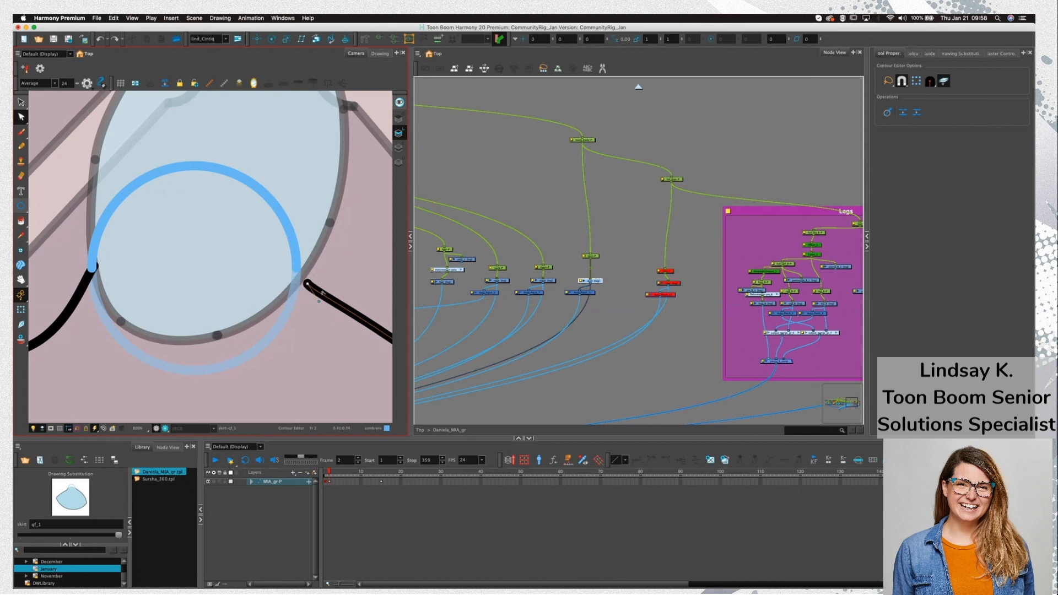
Extend the skirt's right-hand line so that it meets the right end of the half circle
scroll(243, 297, down, 3)
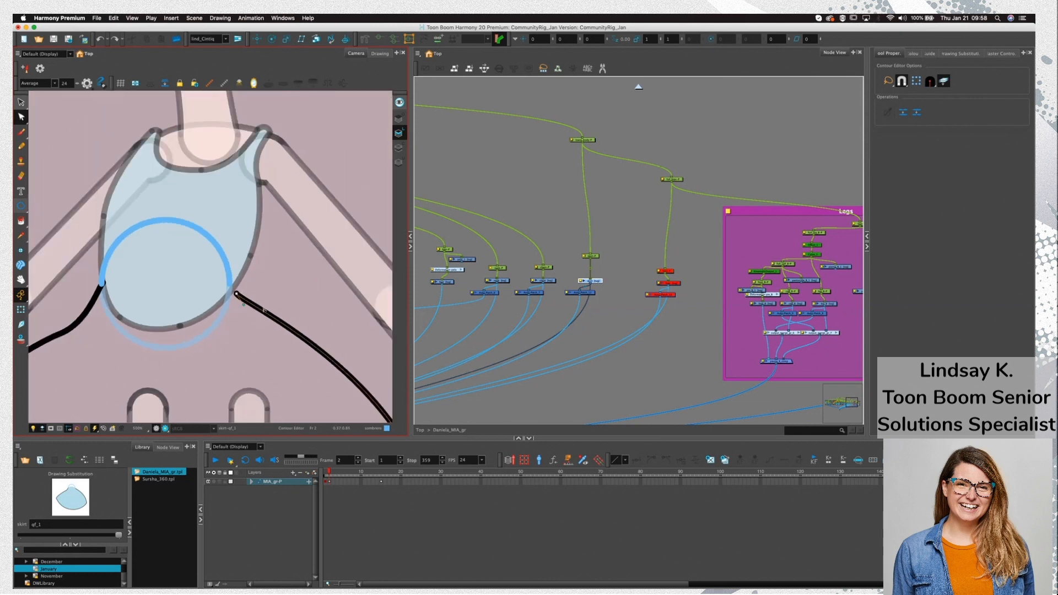
scroll(237, 292, up, 3)
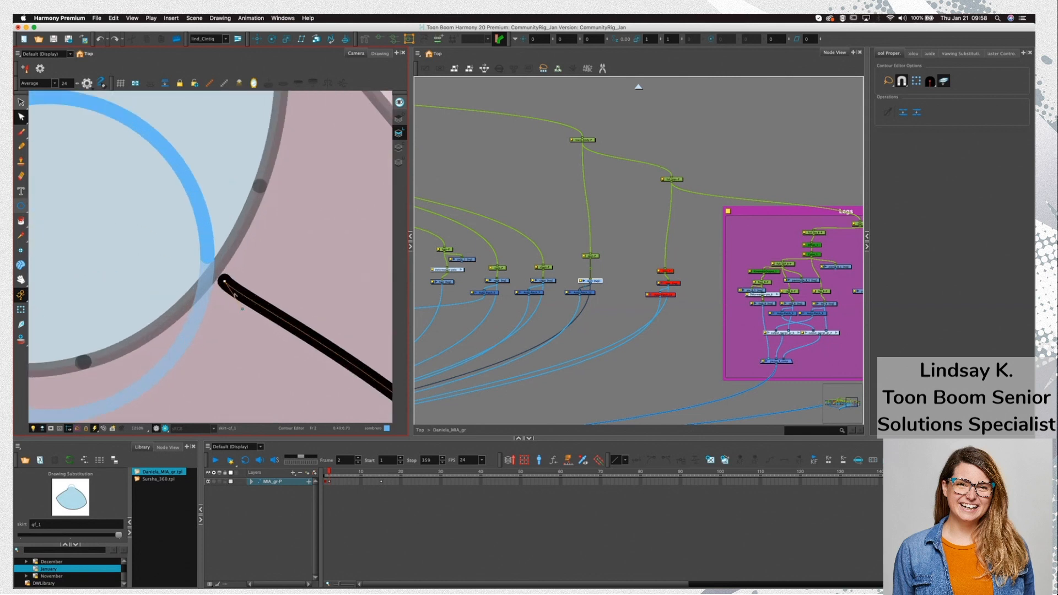
click(225, 282)
drag(208, 262, 295, 287)
click(298, 294)
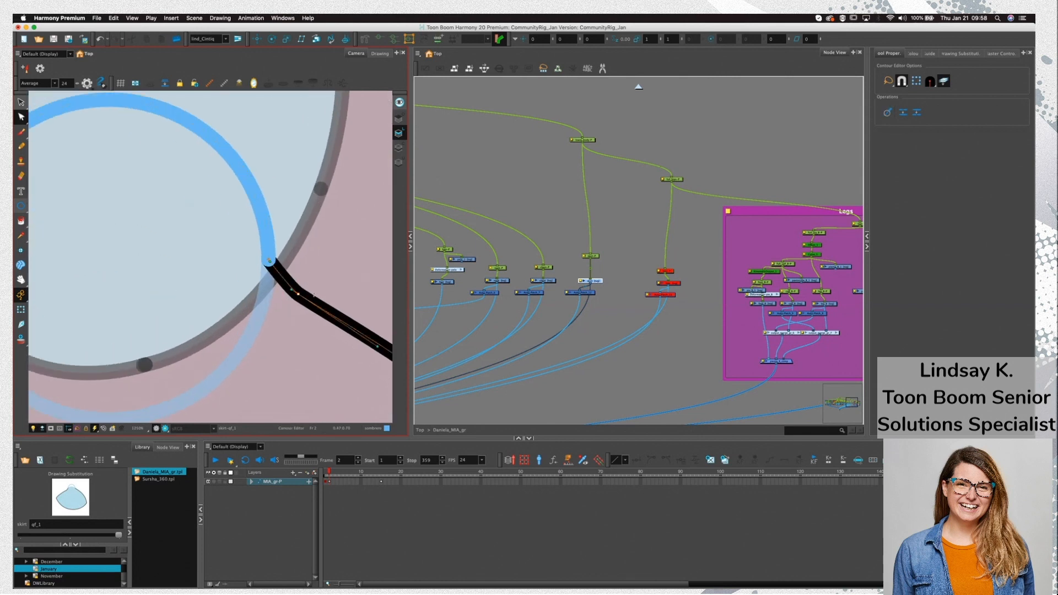
Adjust the curve handle at the right-hand joint so the skirt line flows smoothly out of the half circle
click(270, 268)
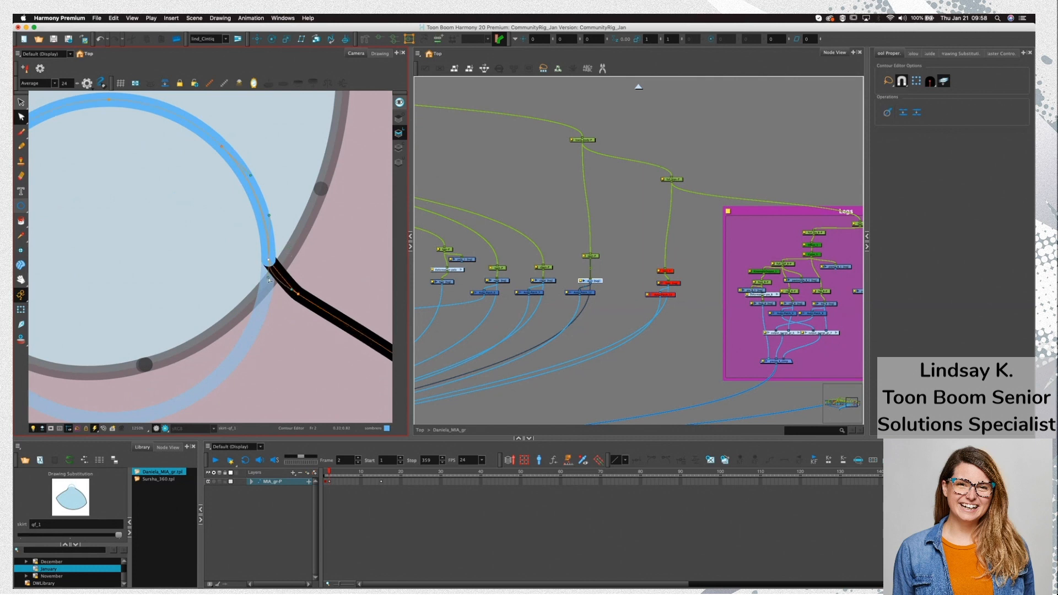
drag(270, 283, 270, 287)
drag(279, 285, 280, 284)
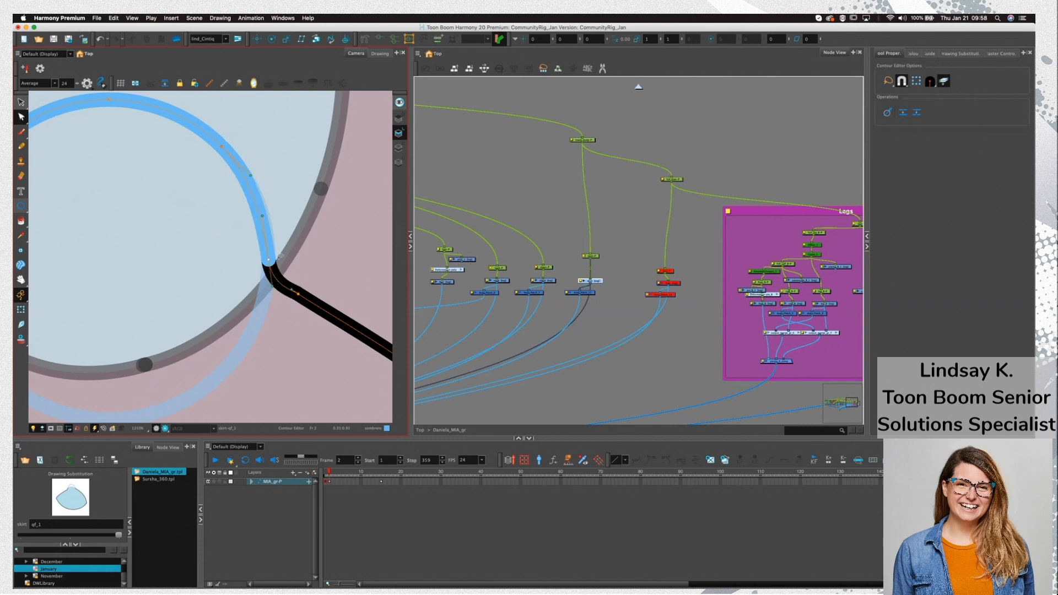
key(super+z)
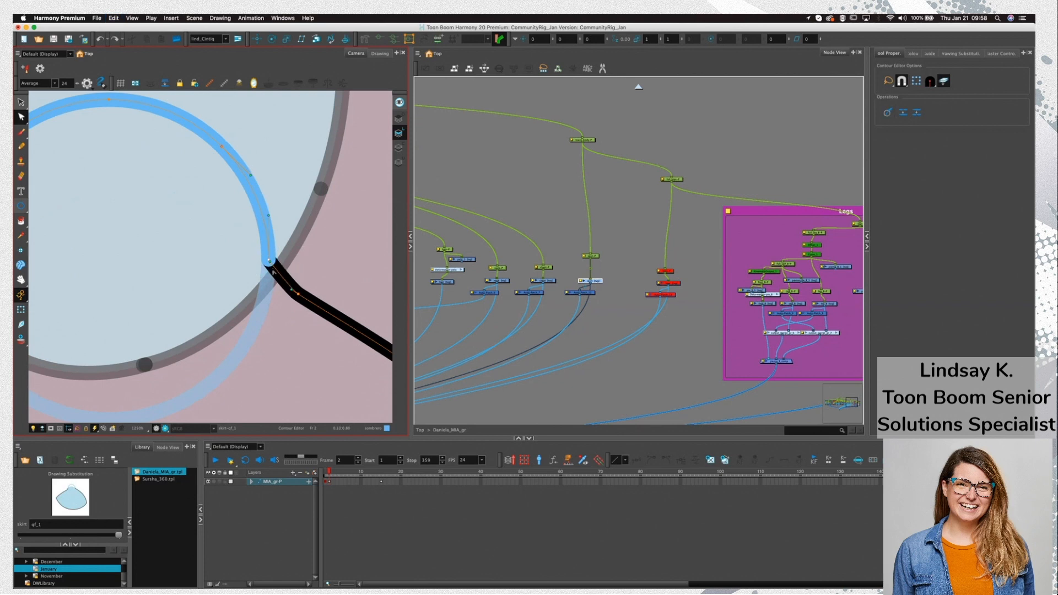
mouse_move(271, 264)
mouse_down()
mouse_move(287, 265)
mouse_move(270, 278)
mouse_up()
key(super+z)
key(super+z)
key(super+z)
key(super+z)
drag(269, 280, 275, 281)
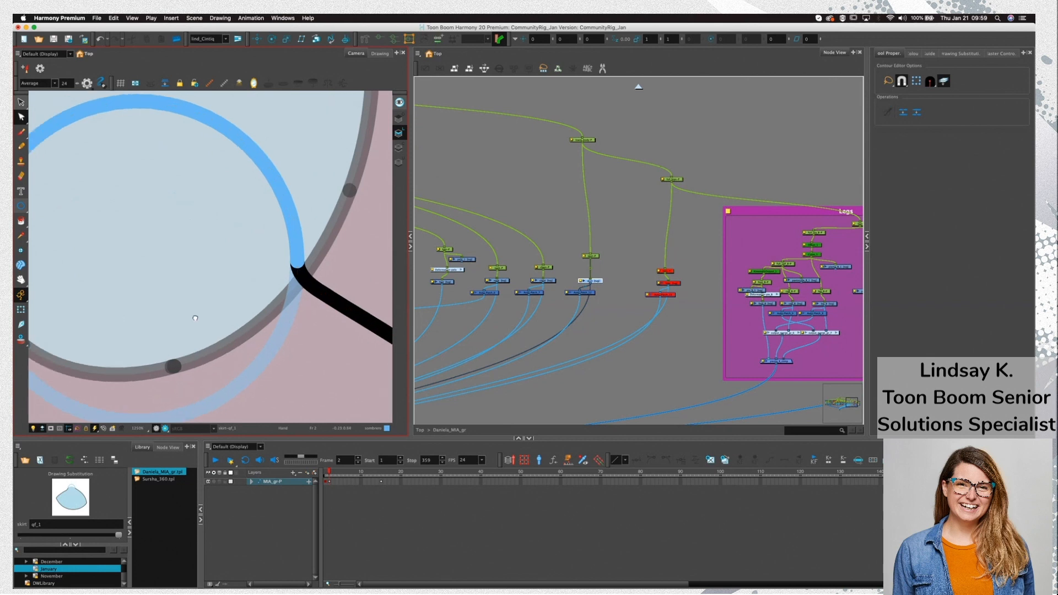
Align the end of the skirt's left-hand line with the left end of the half circle
key(4)
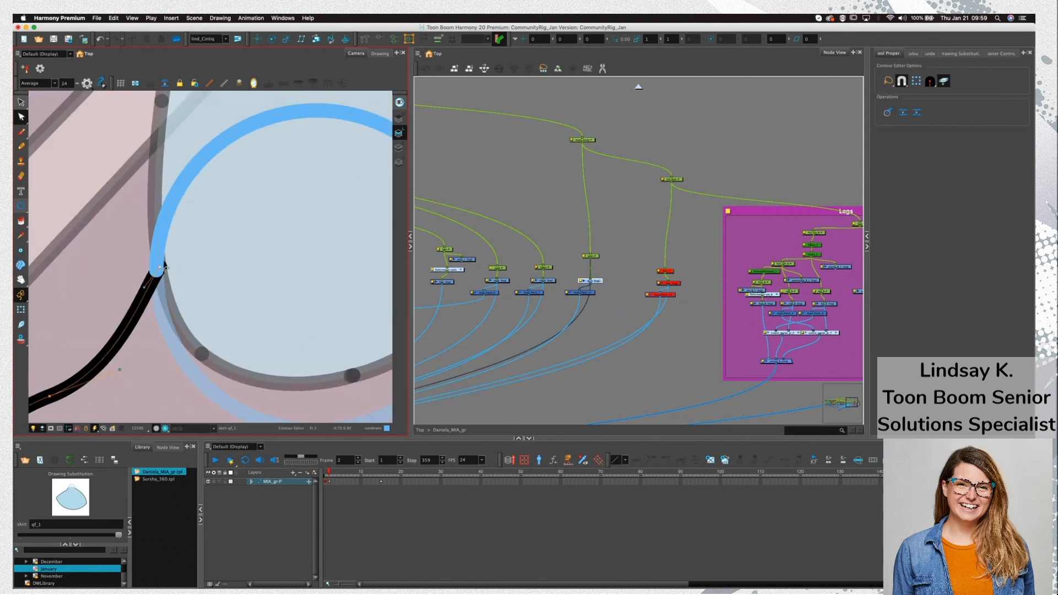
click(156, 287)
drag(160, 268, 157, 271)
drag(156, 279, 158, 280)
key(super+z)
click(165, 277)
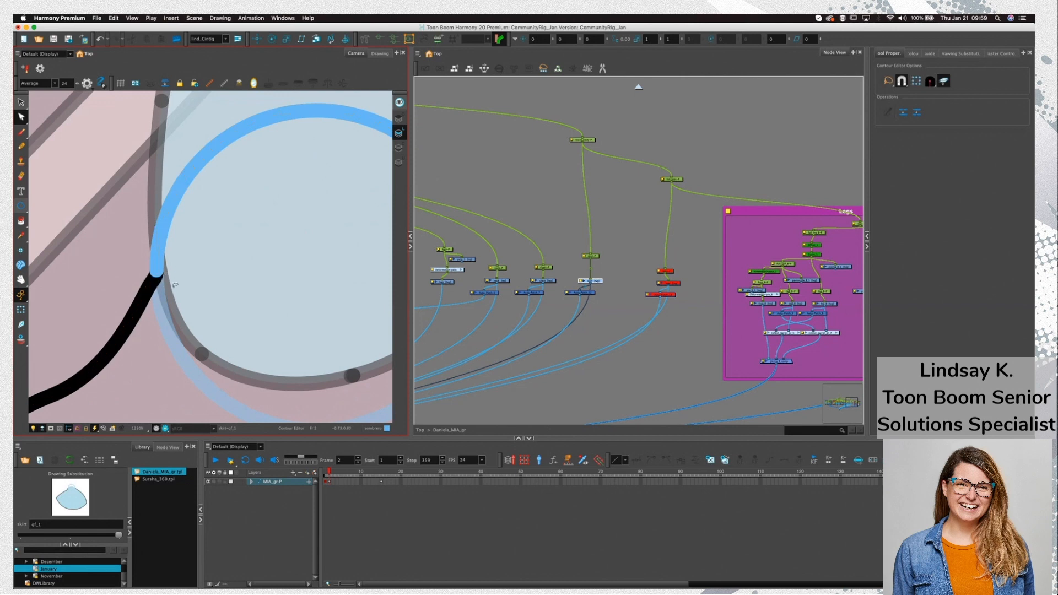
Smooth the skirt's left-hand line just below its joint with the half circle
scroll(174, 285, down, 5)
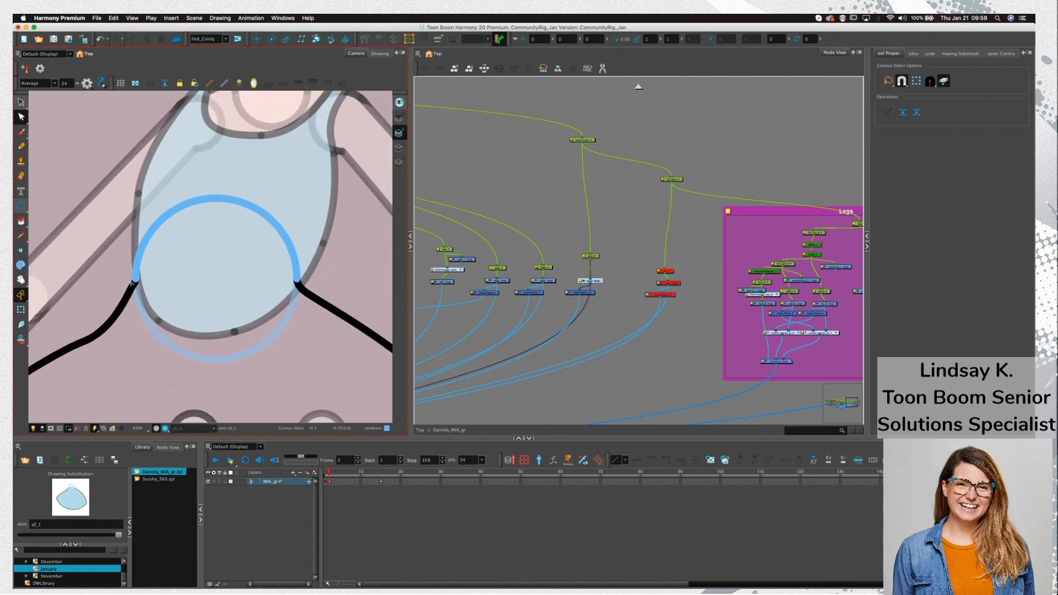
click(119, 291)
scroll(138, 279, up, 5)
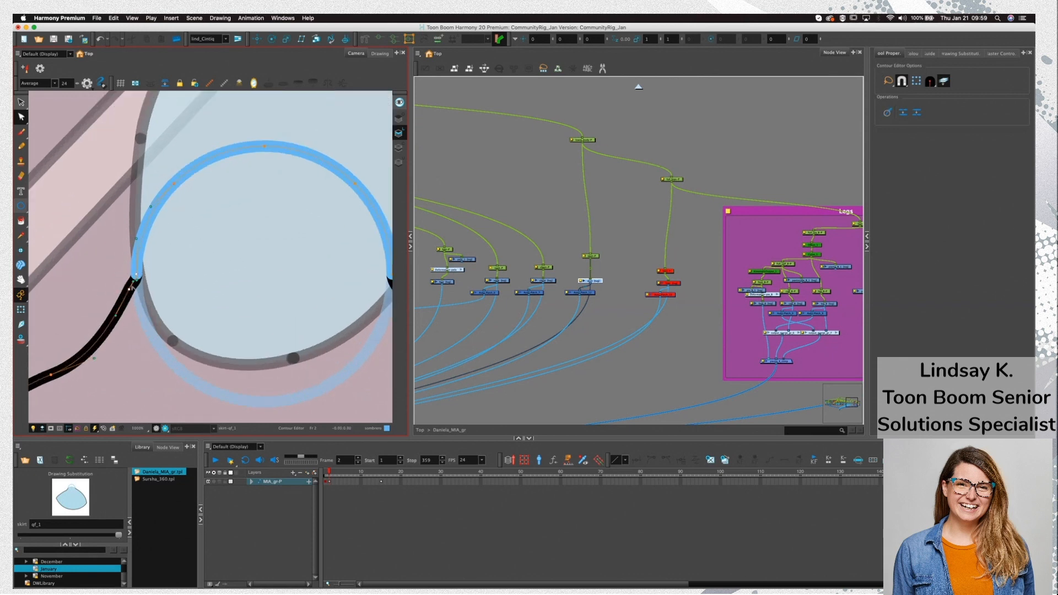
click(106, 343)
key(Delete)
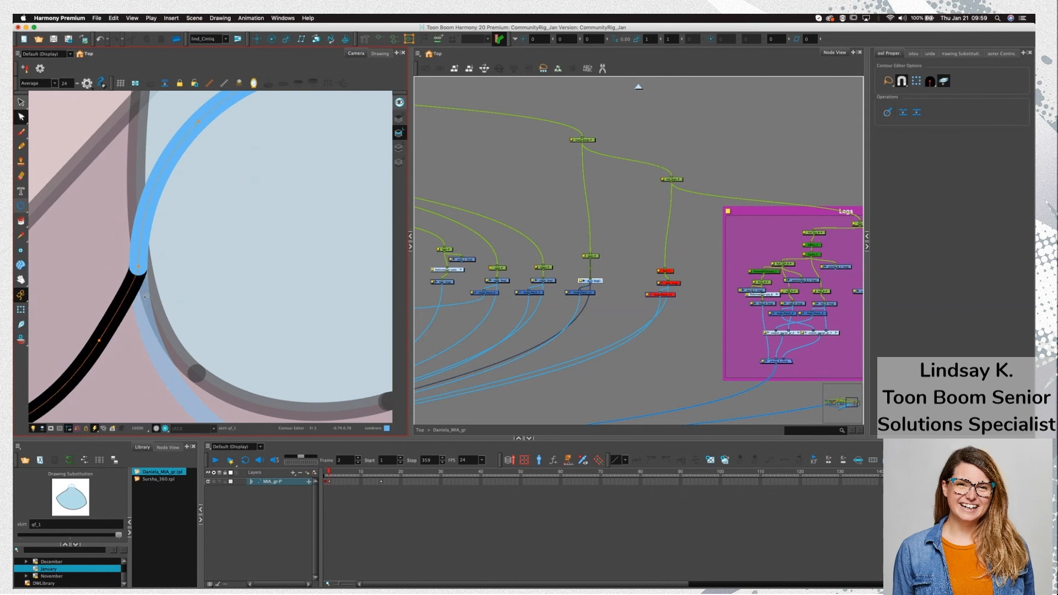
Paint the skirt's blue half circle black to match the rest of the outline
click(168, 296)
scroll(176, 296, down, 5)
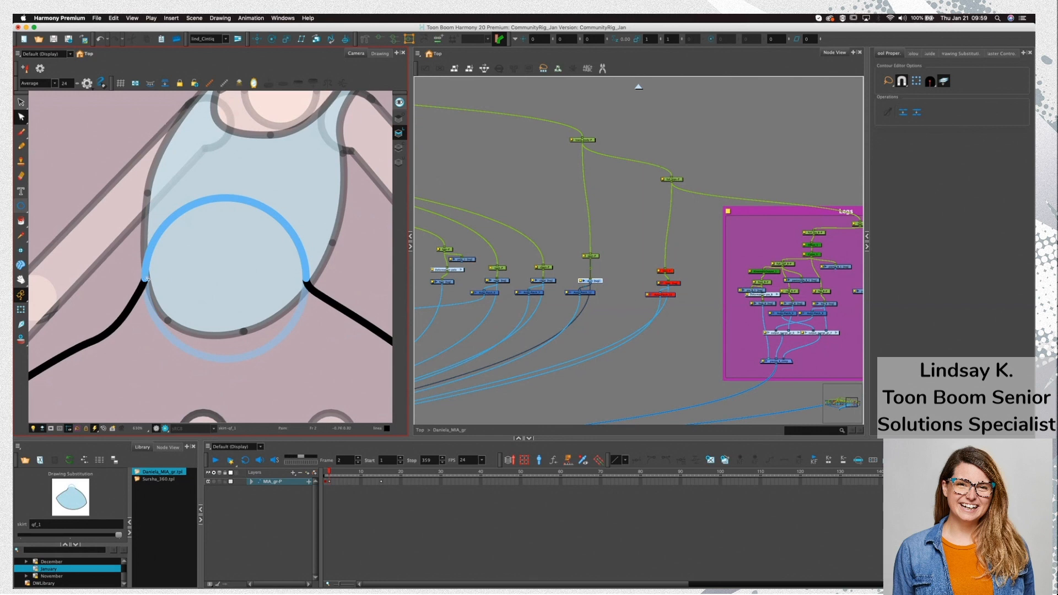
scroll(273, 279, down, 4)
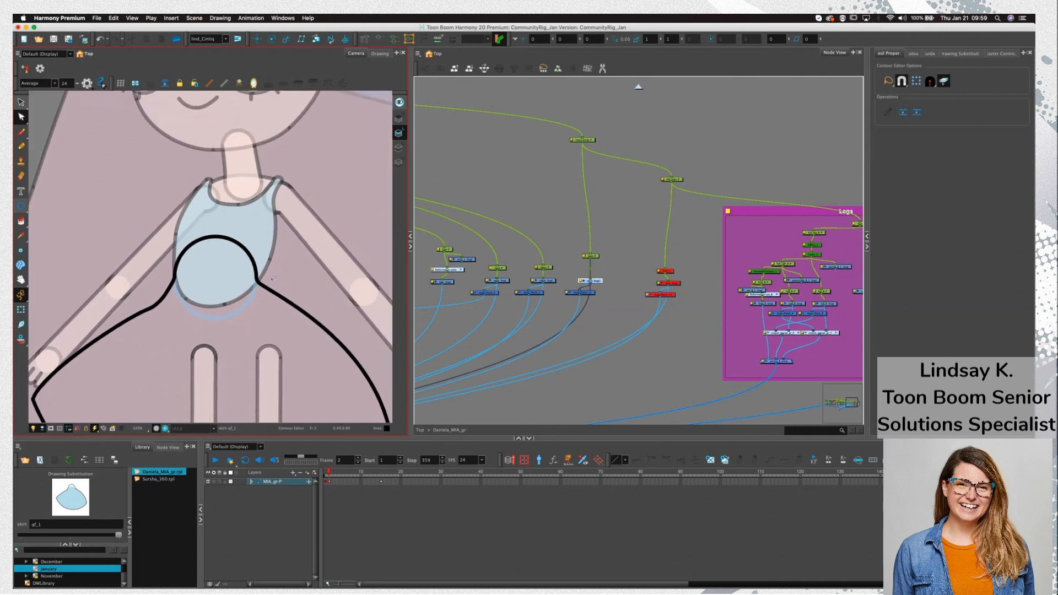
Copy the skirt's complete outline from the line art, and move the old skirt fill on the colour art away from the body
key(alt+s)
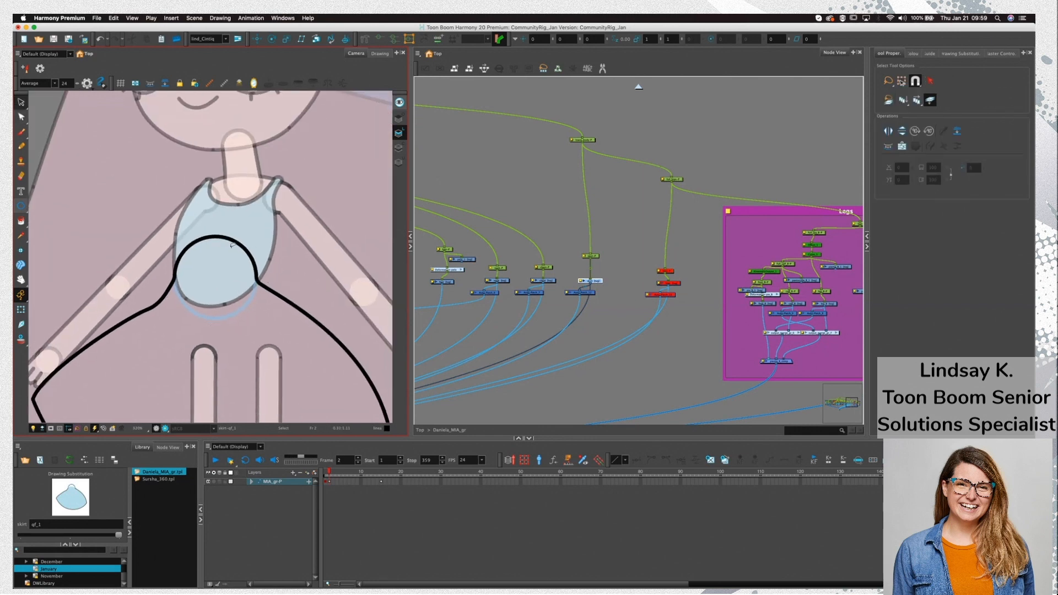
click(279, 283)
scroll(276, 284, down, 3)
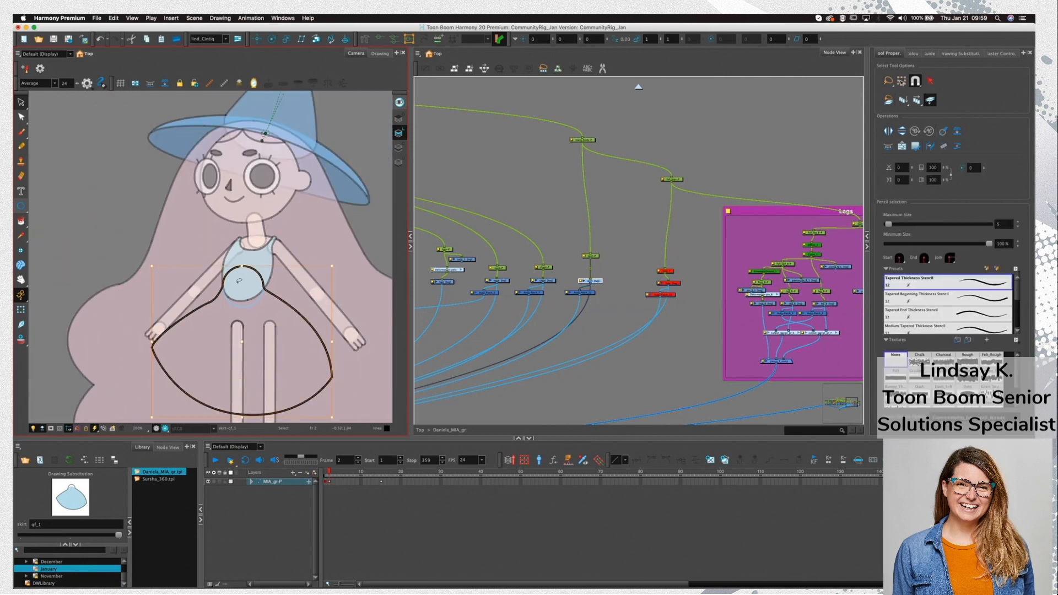
key(super+c)
click(399, 147)
click(274, 331)
drag(293, 352, 89, 211)
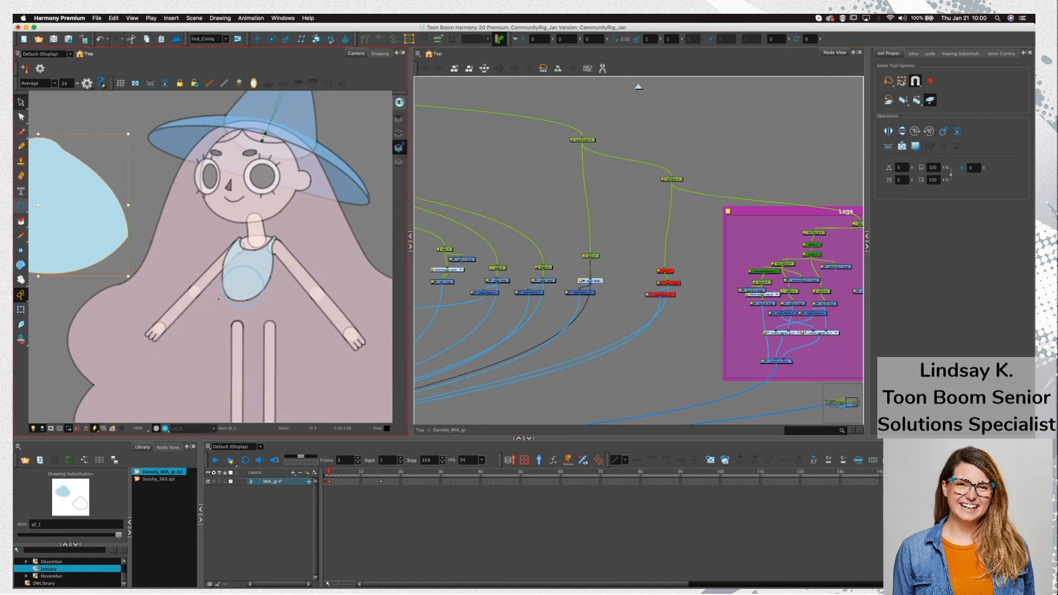
Paste the skirt outline into the colour art and fill it with light blue, replacing the old fill
key(super+v)
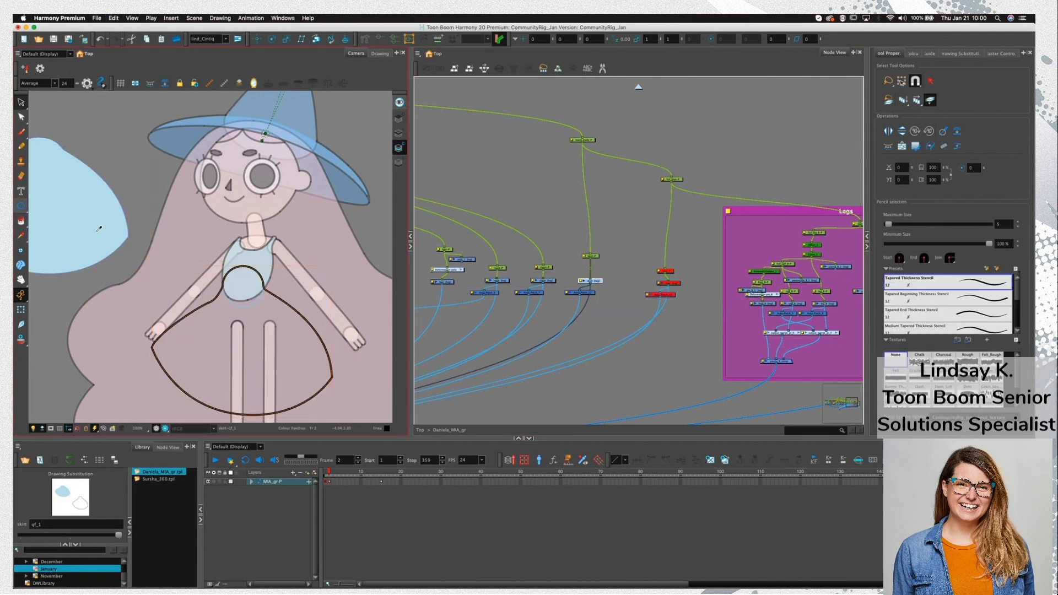
click(234, 355)
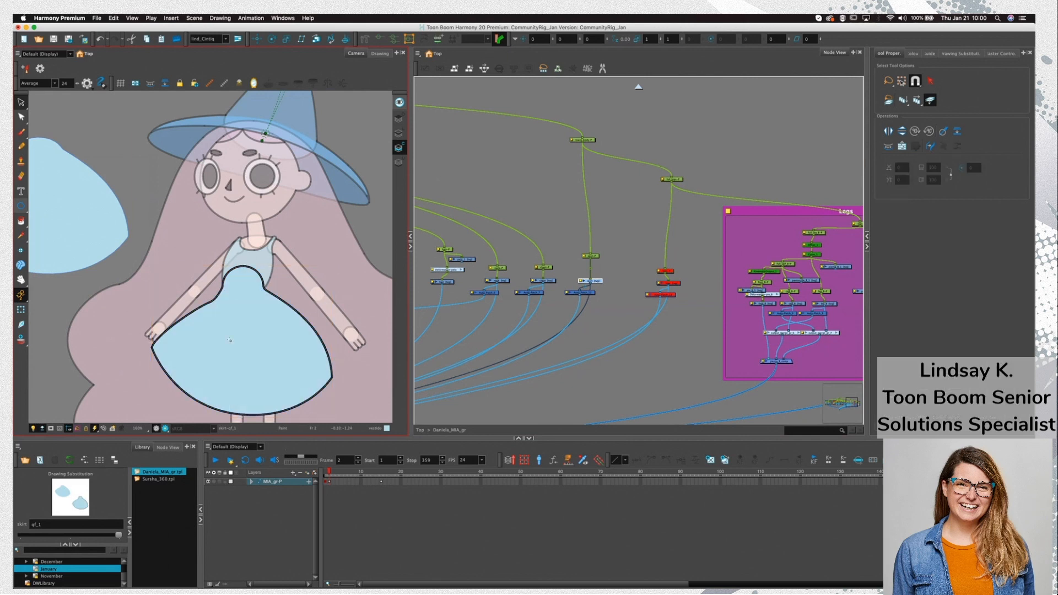
click(99, 224)
key(Delete)
Strip the pasted outline from the skirt's colour art by cutting the fill, deleting the outline, and pasting the fill back
click(267, 316)
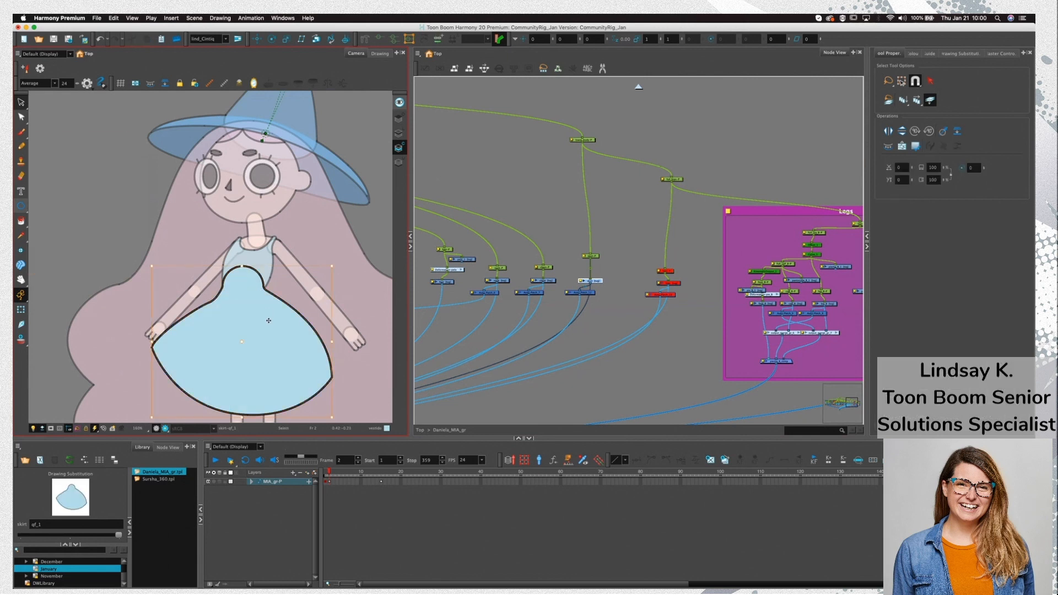
key(Delete)
mouse_move(320, 281)
mouse_down()
mouse_move(100, 281)
mouse_move(336, 331)
mouse_up()
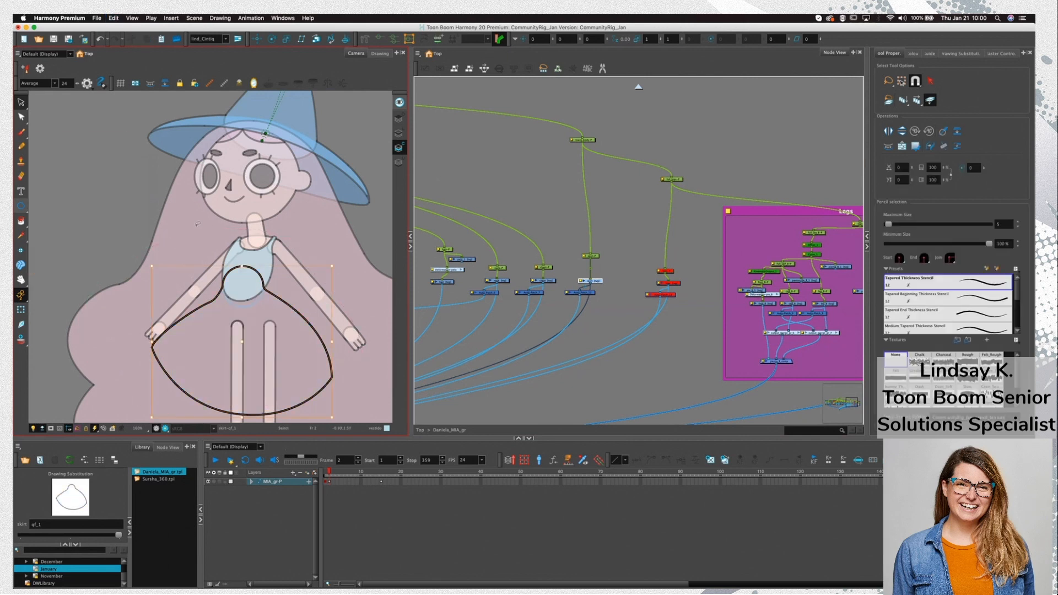
key(Delete)
key(super+v)
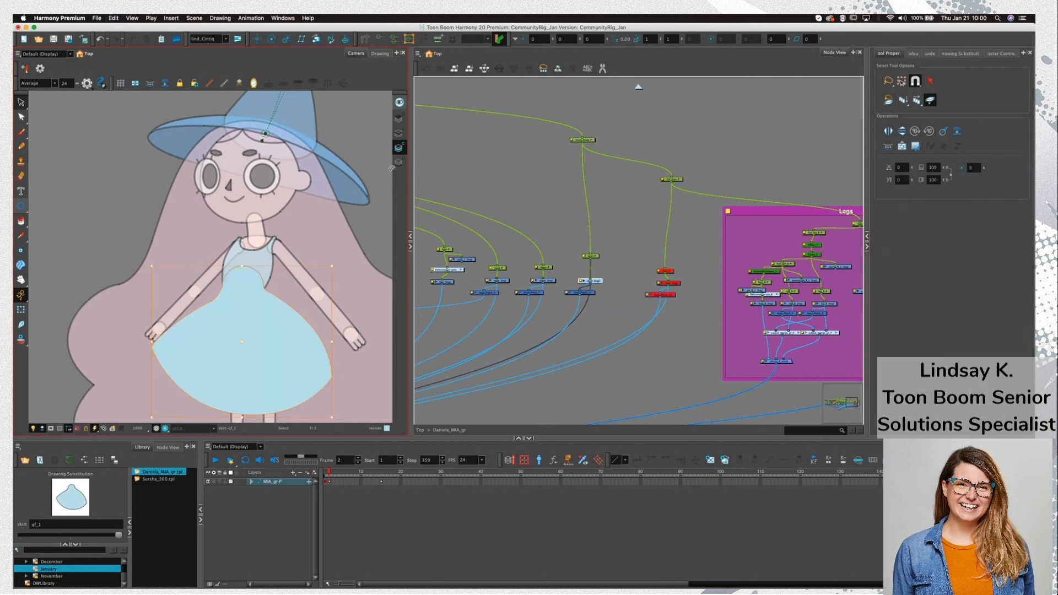
Compare the skirt's line art with its colour art and examine the rebuilt skirt on the full character
click(399, 133)
click(398, 148)
click(398, 133)
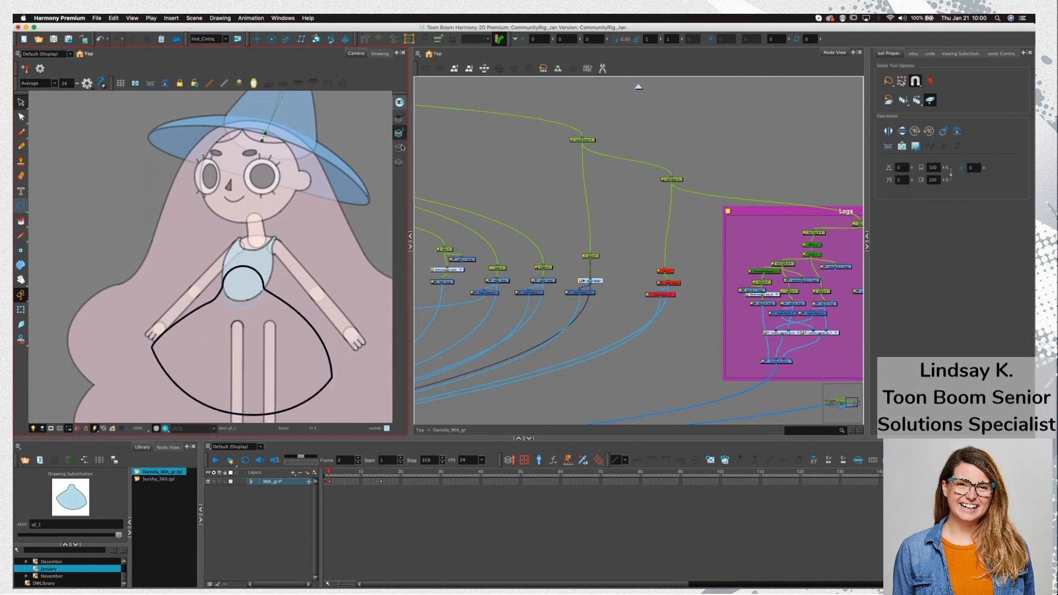
click(399, 148)
click(398, 133)
click(399, 147)
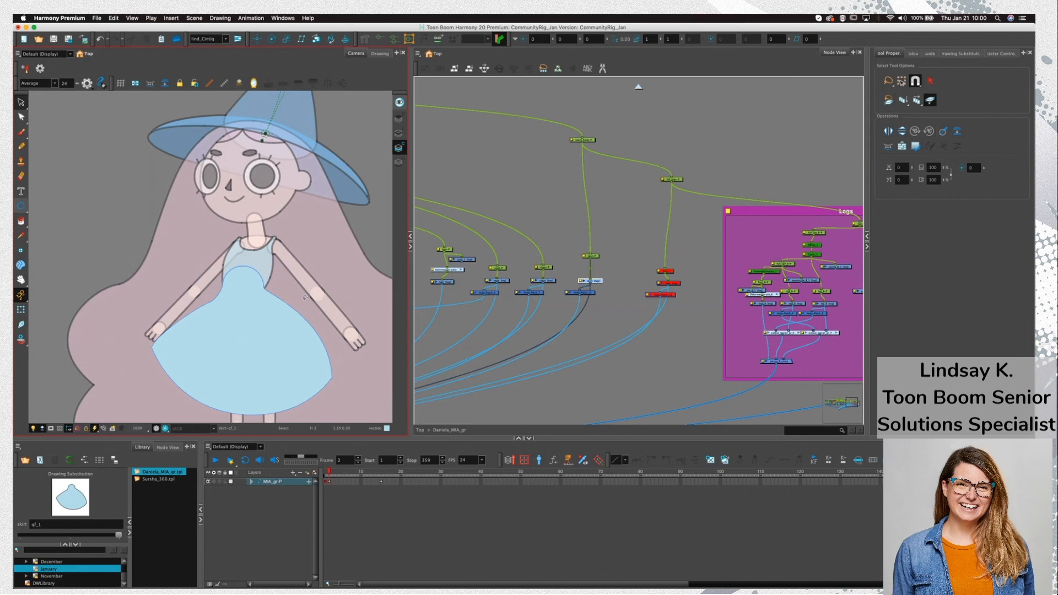
click(566, 280)
key(shift+t)
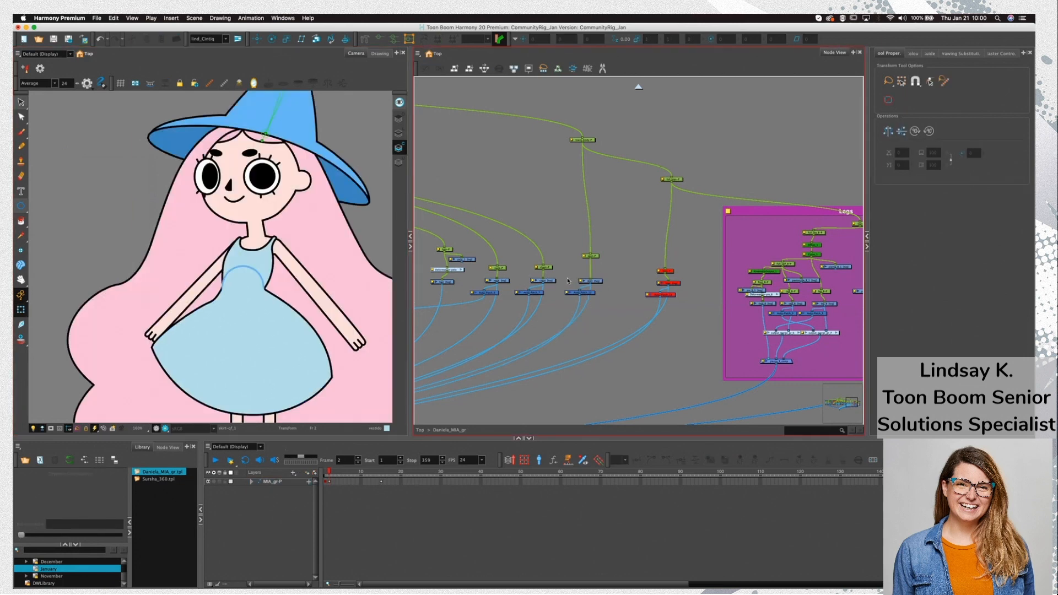
click(590, 280)
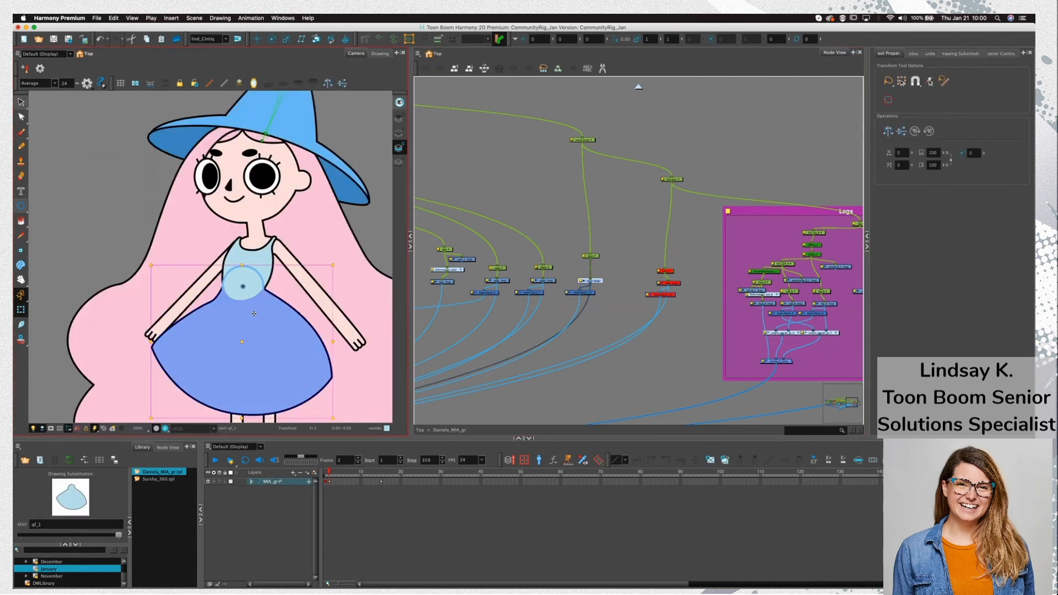
On the chest drawing's line art, delete the bottom segment of the outline inside the waist circle
key(alt+s)
click(398, 133)
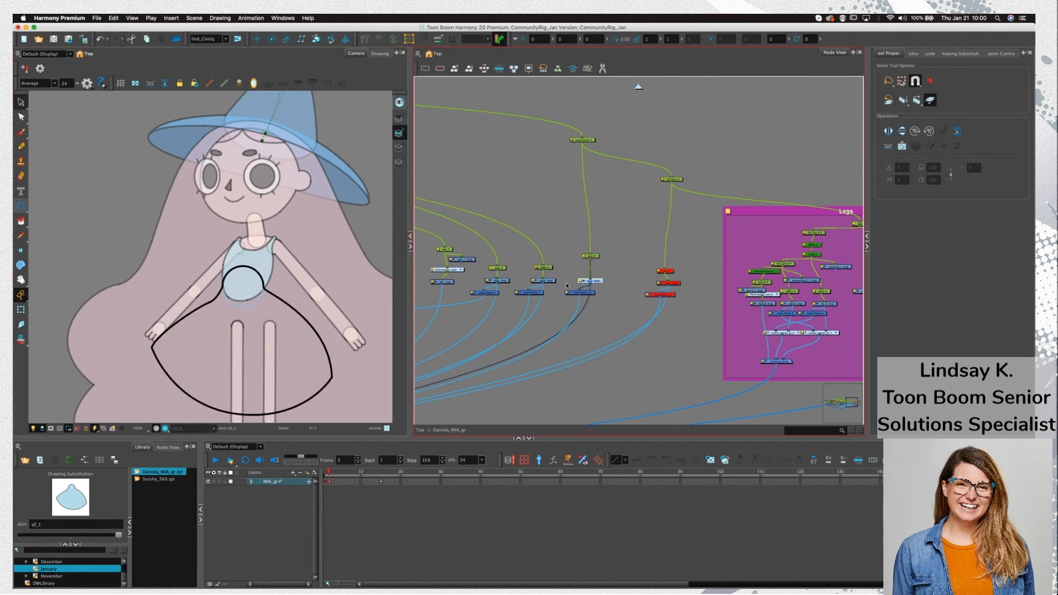
click(536, 286)
click(253, 282)
scroll(267, 283, up, 5)
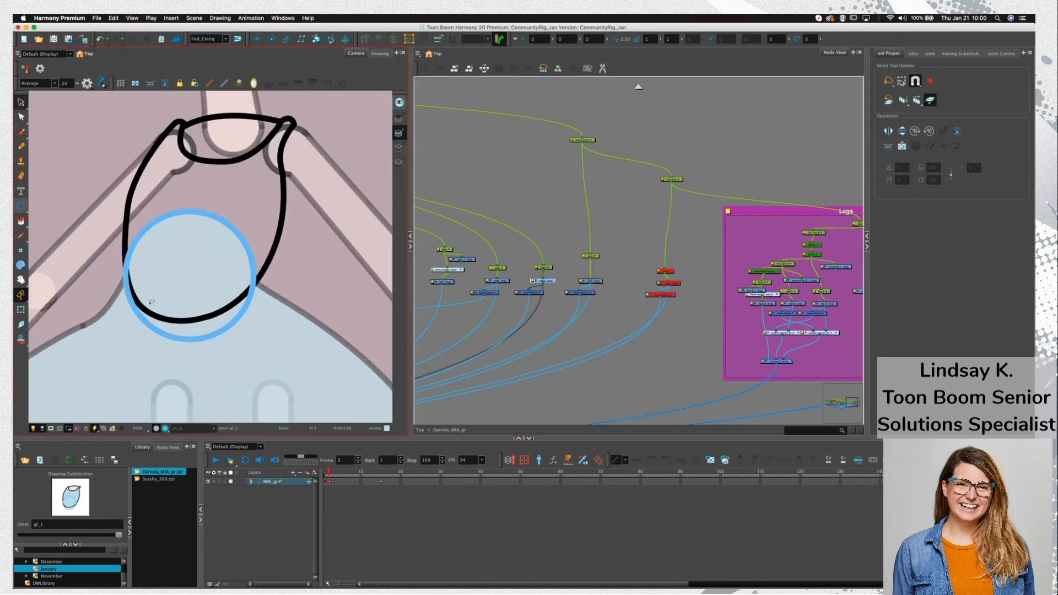
click(148, 306)
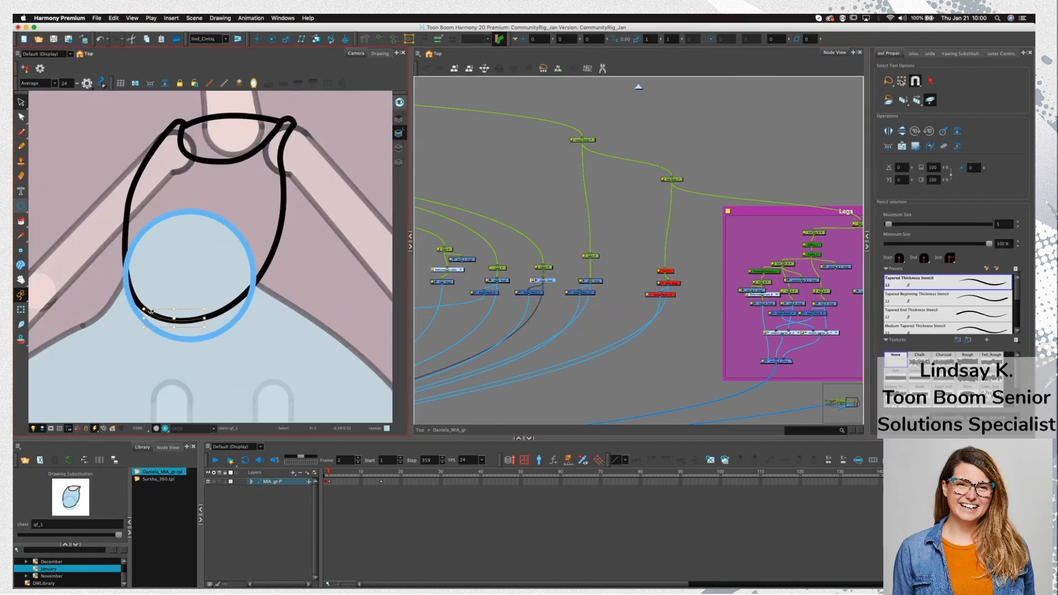
key(Delete)
Delete the leftover left-hand piece of the chest outline inside the waist circle
click(145, 307)
mouse_move(213, 260)
mouse_down()
mouse_move(97, 229)
mouse_move(160, 202)
mouse_up()
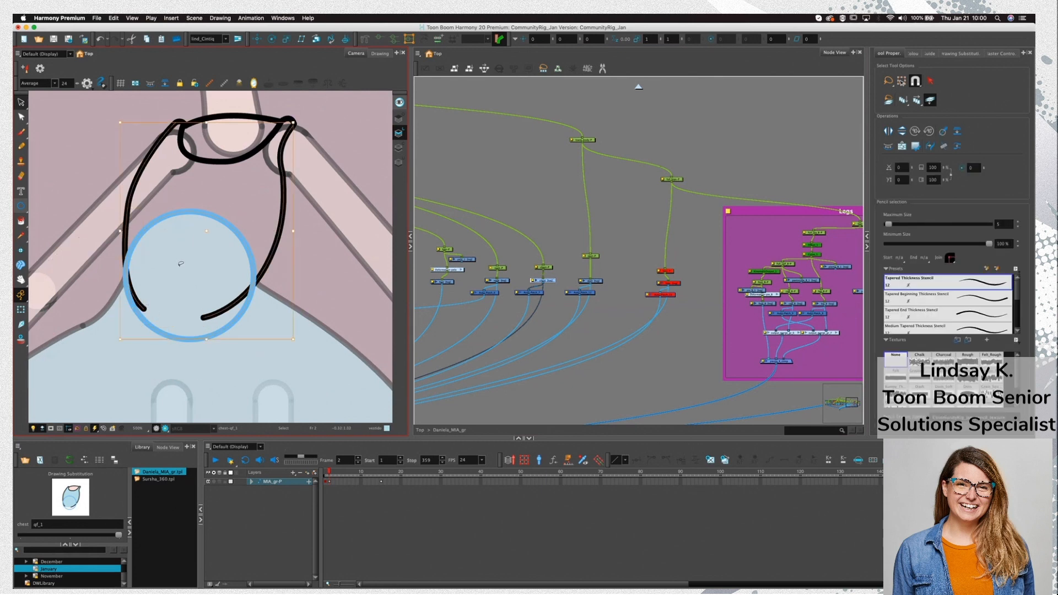
click(168, 281)
click(142, 306)
key(Delete)
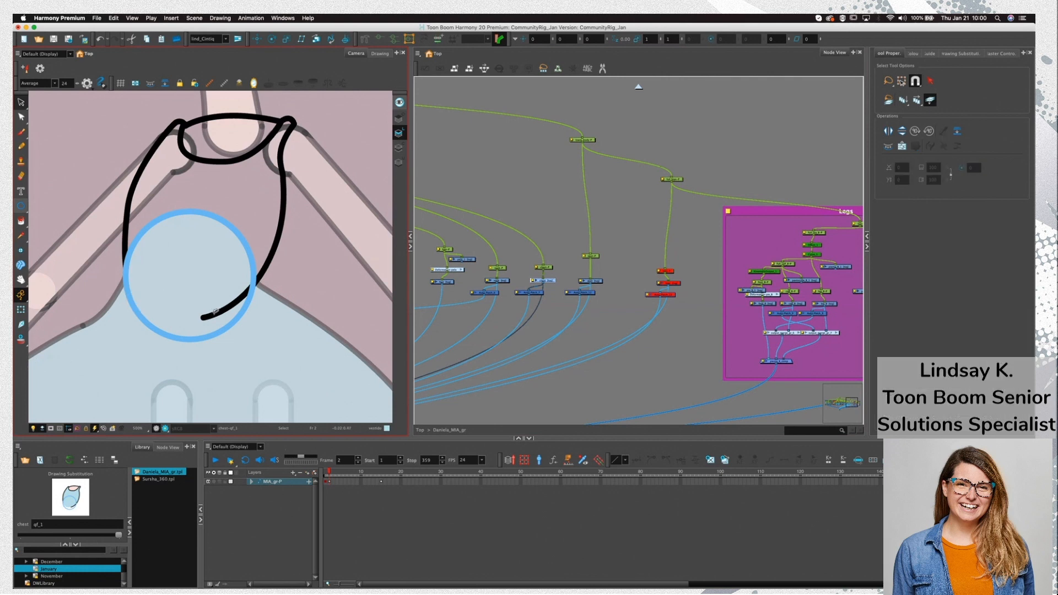
Delete the leftover right-hand pieces of the chest outline inside the waist circle, and remove the circle's upper half
click(215, 311)
key(Delete)
click(203, 317)
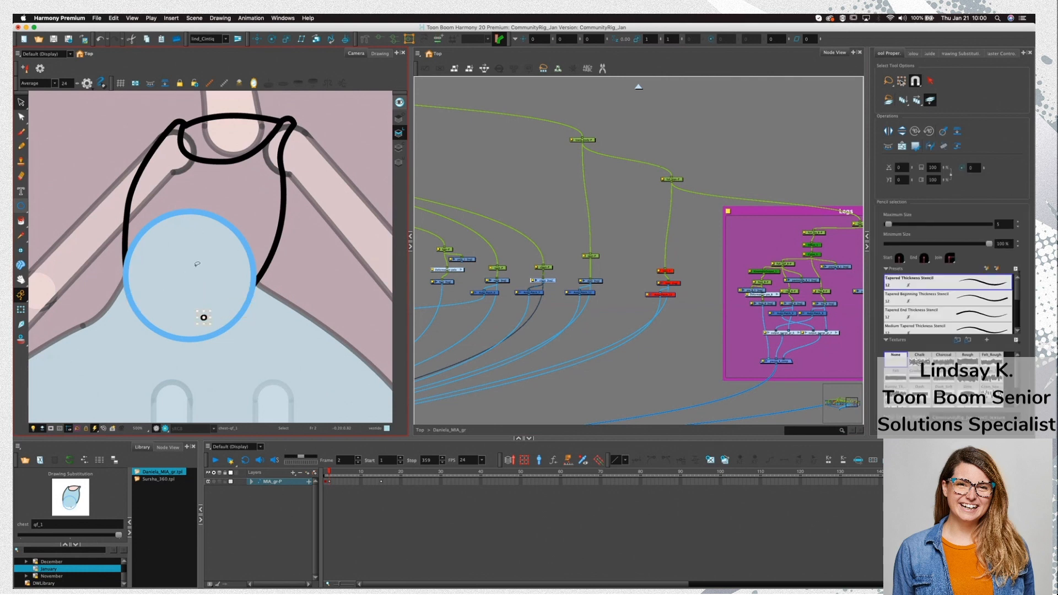
key(Delete)
click(250, 274)
key(Delete)
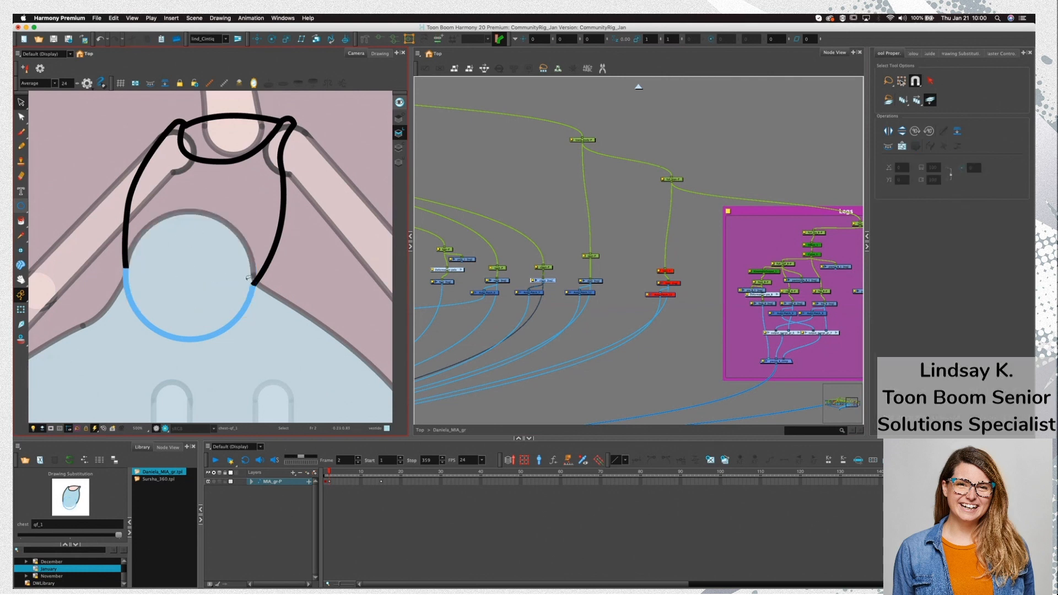
Add a point near the lower end of the chest's right-hand line and reshape the line to flow into the half circle
key(alt+q)
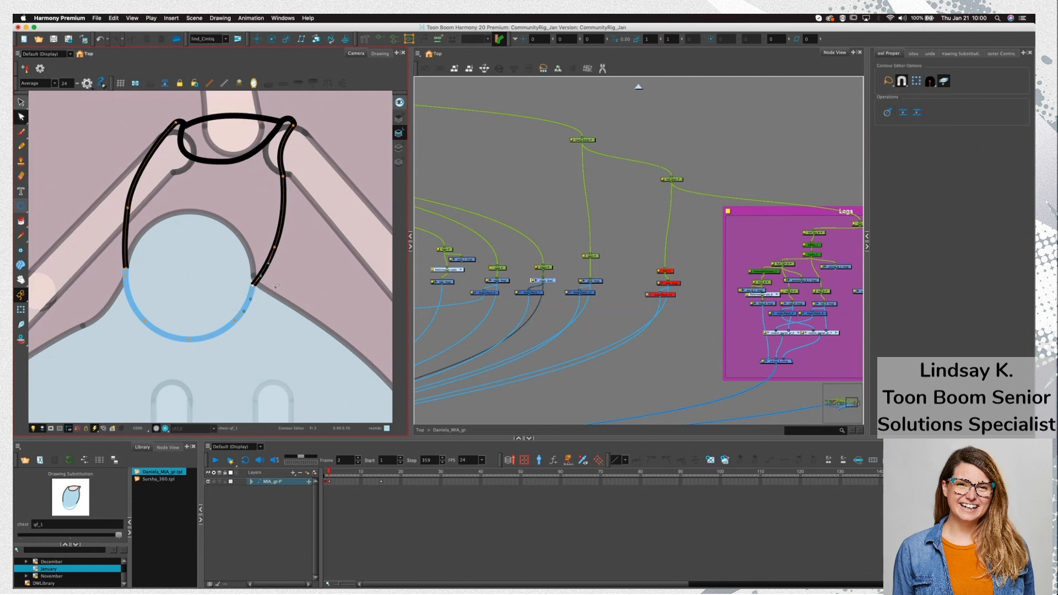
click(277, 286)
super+click(263, 271)
click(256, 282)
scroll(256, 280, up, 4)
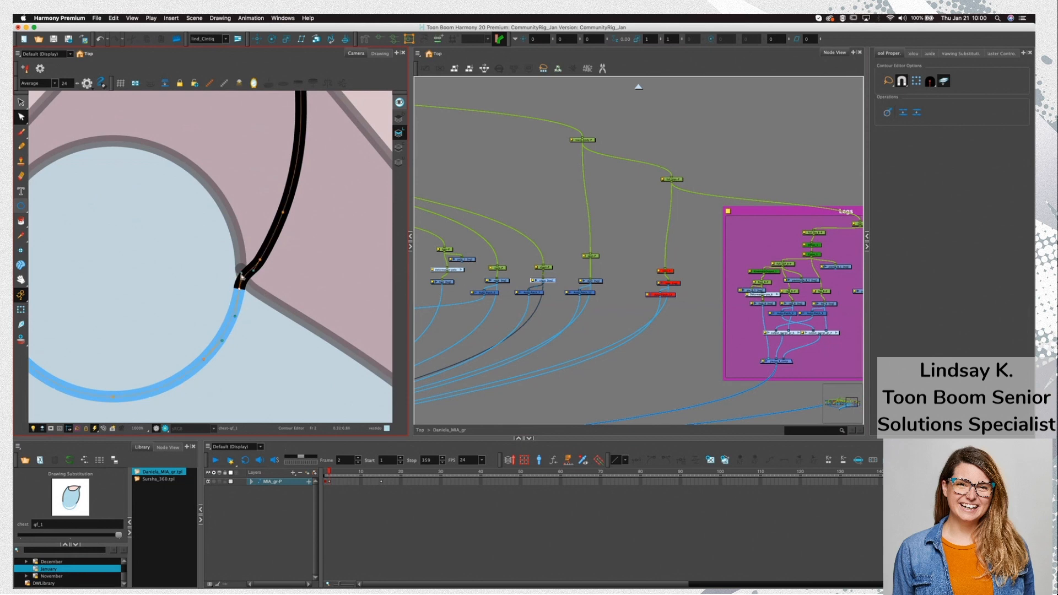
drag(243, 275, 246, 274)
click(260, 260)
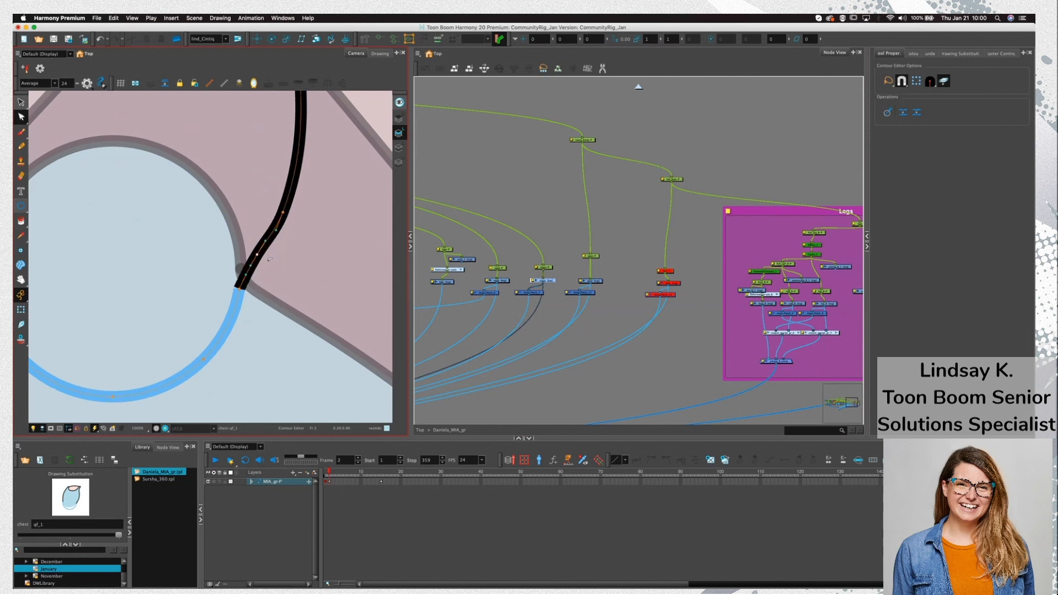
scroll(264, 257, down, 4)
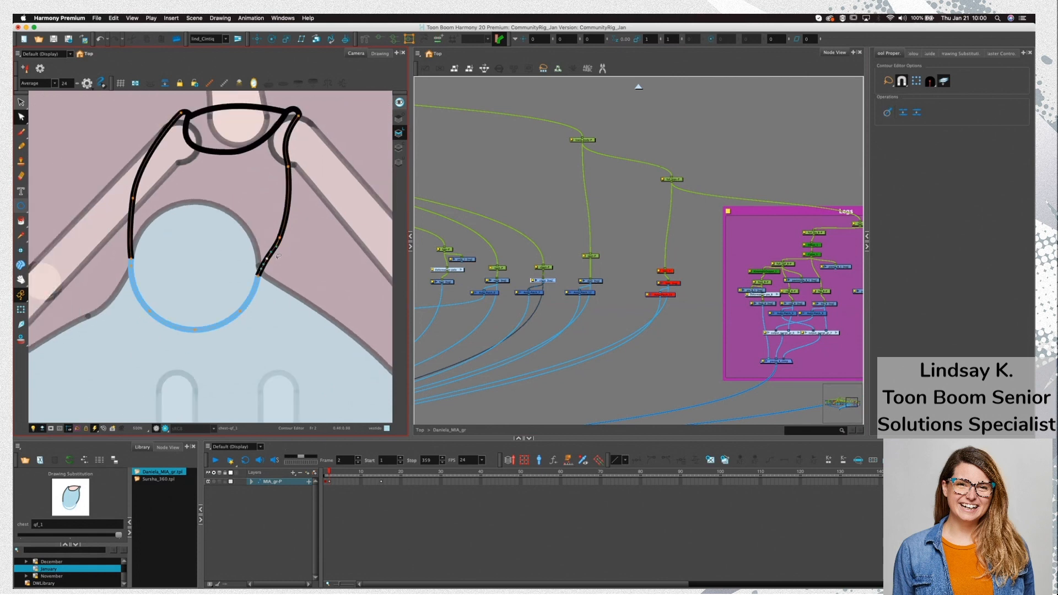
Paint the chest's blue lower half circle black to match the rest of its outline
click(284, 260)
click(149, 255)
scroll(161, 260, down, 1)
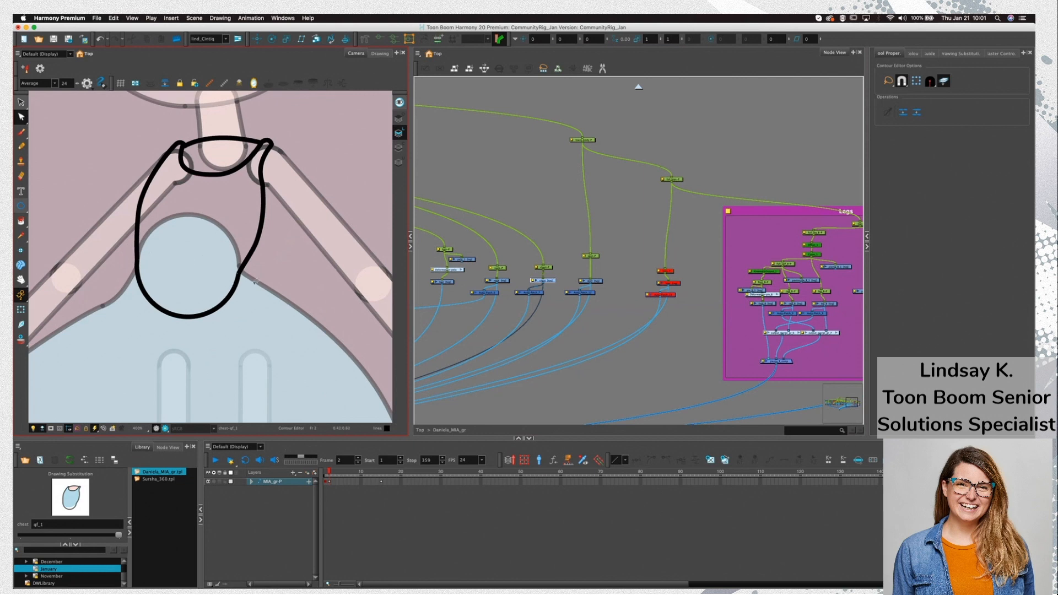
Select the chest outline and set both its start and end line tips to Round
scroll(137, 260, up, 8)
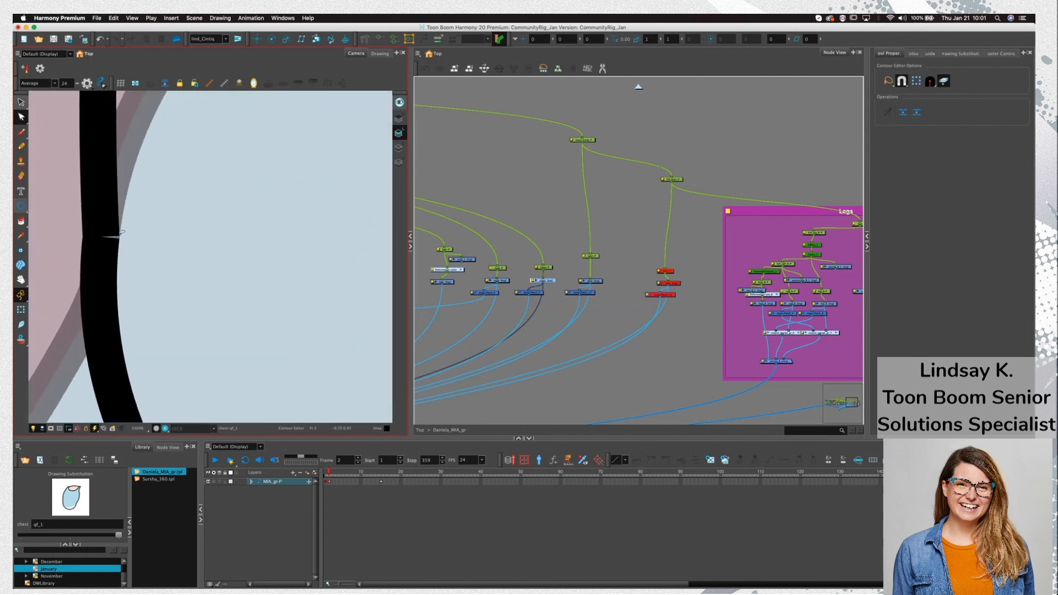
click(119, 237)
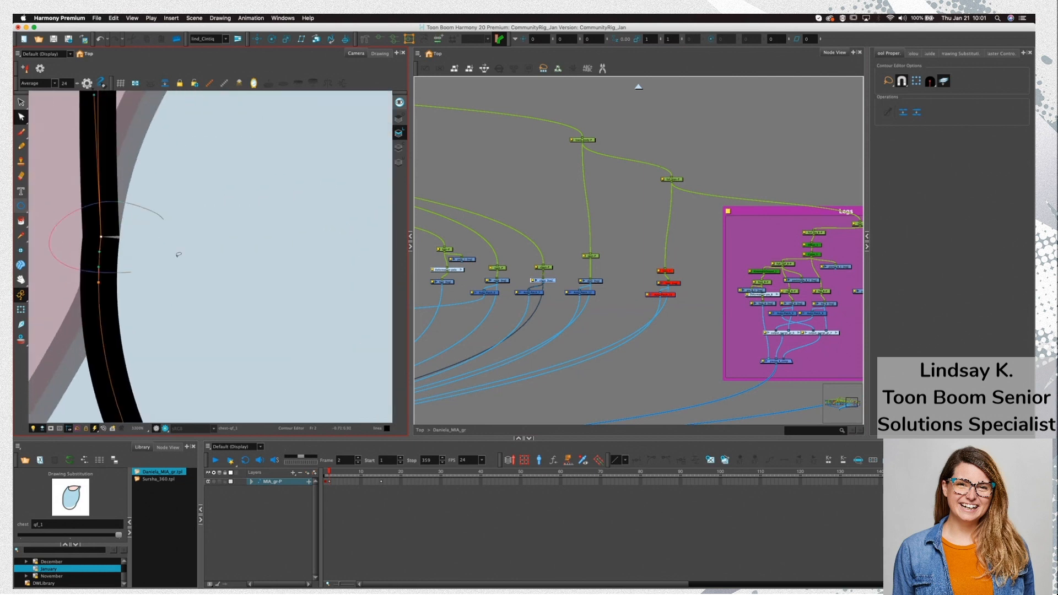
scroll(145, 265, down, 4)
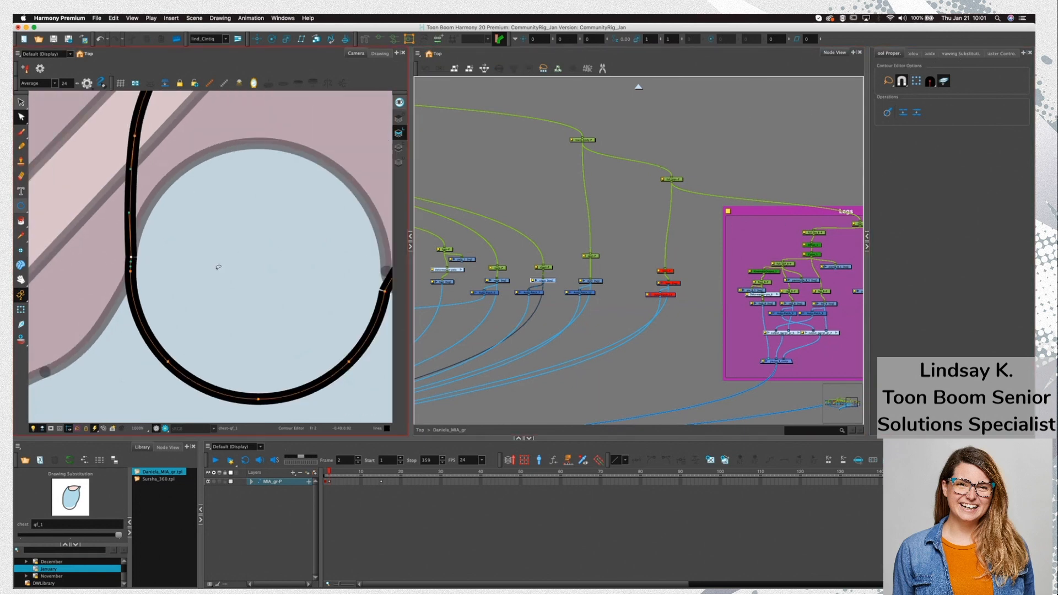
key(alt+s)
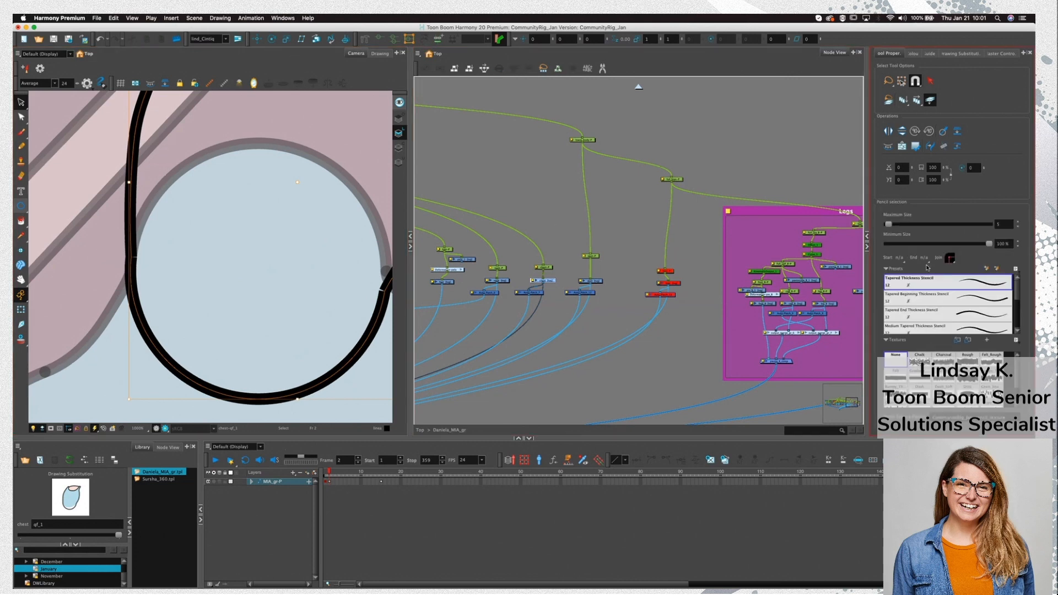
click(924, 258)
click(932, 269)
click(899, 258)
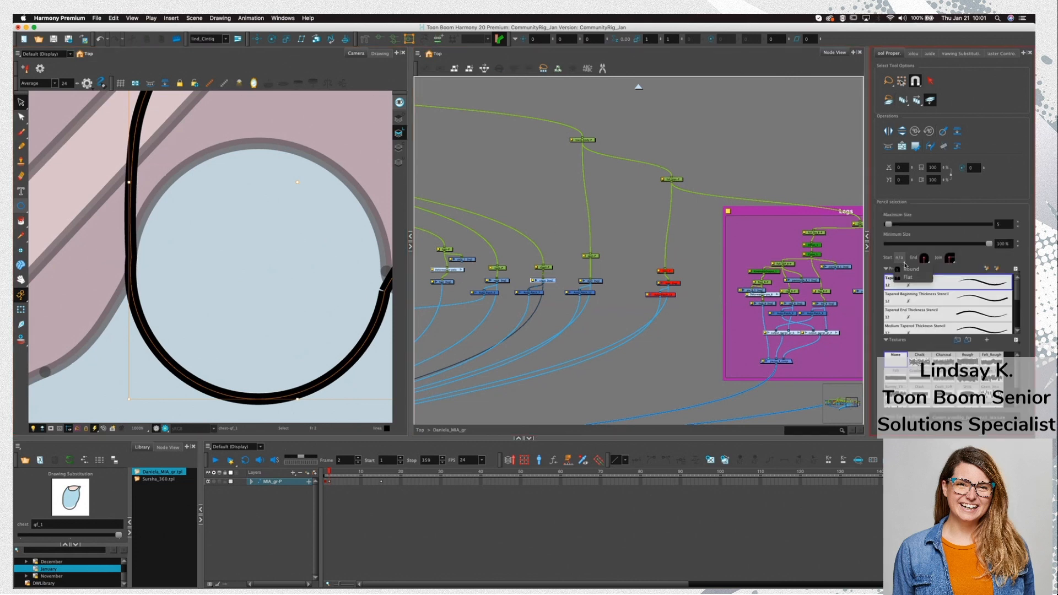
click(911, 269)
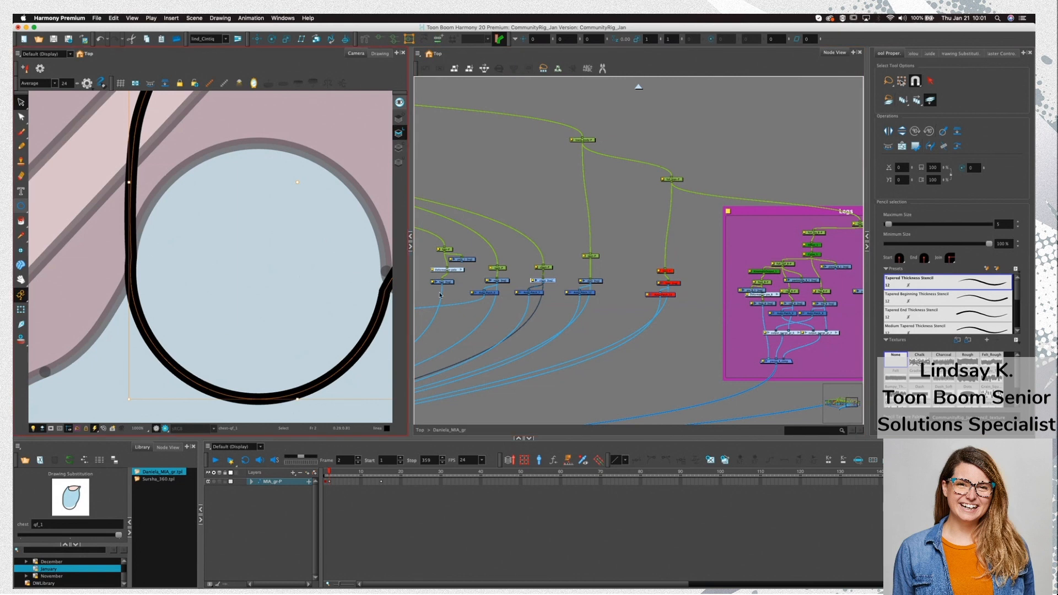
Add a contour point to the chest outline just below where its right-hand line meets the half circle, and check the left-hand junction
scroll(272, 267, down, 1)
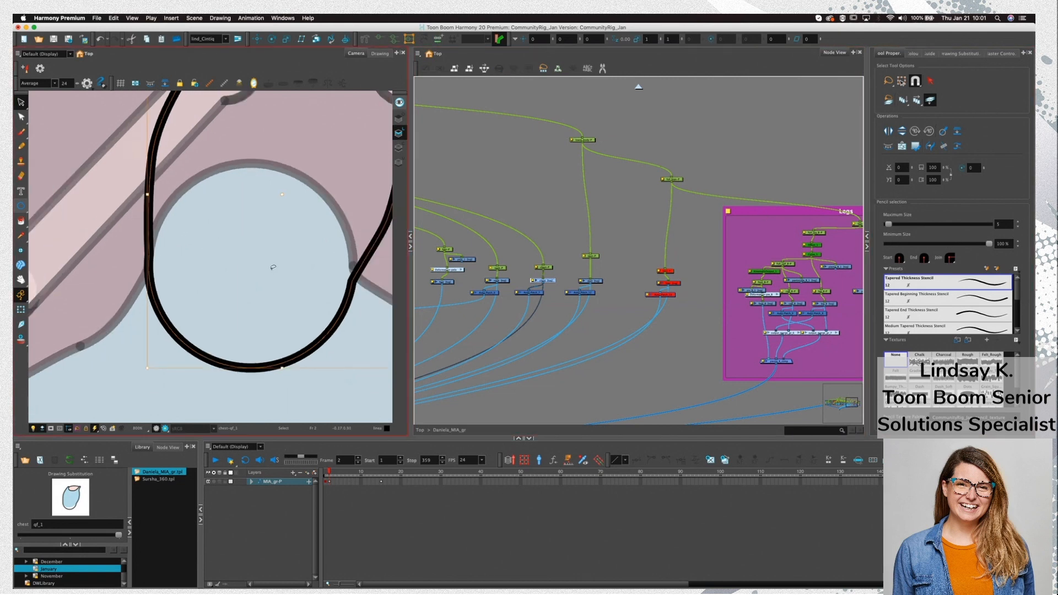
key(super+z)
scroll(280, 280, down, 1)
drag(260, 294, 213, 304)
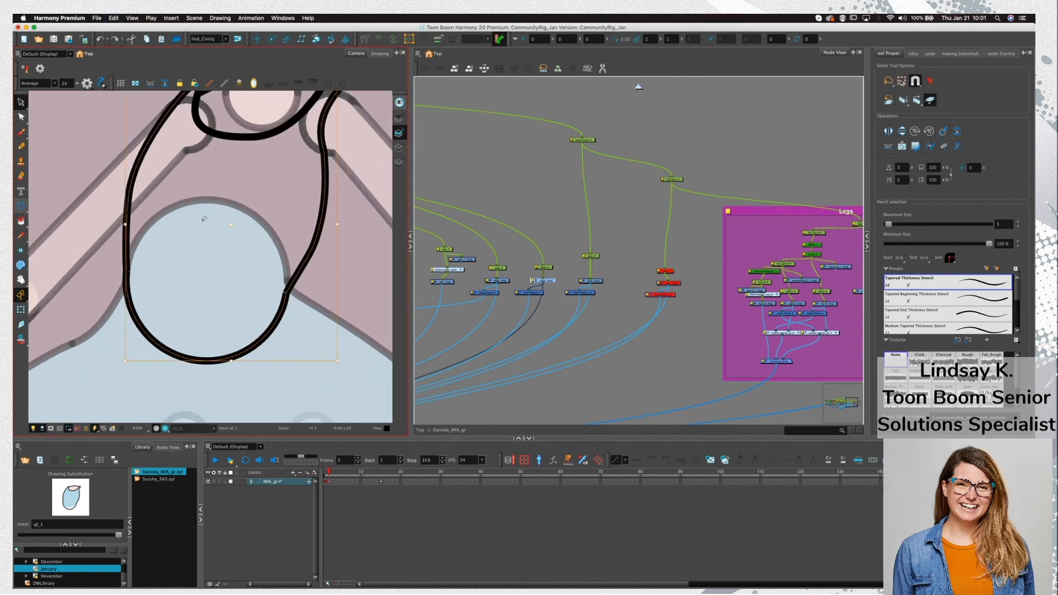
click(22, 118)
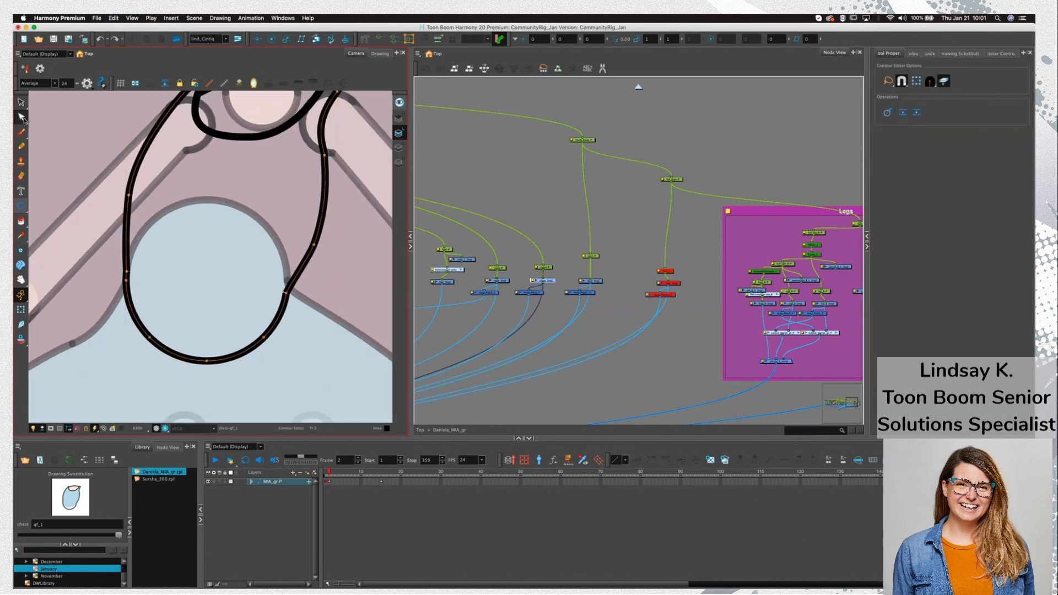
super+click(296, 276)
super+click(280, 314)
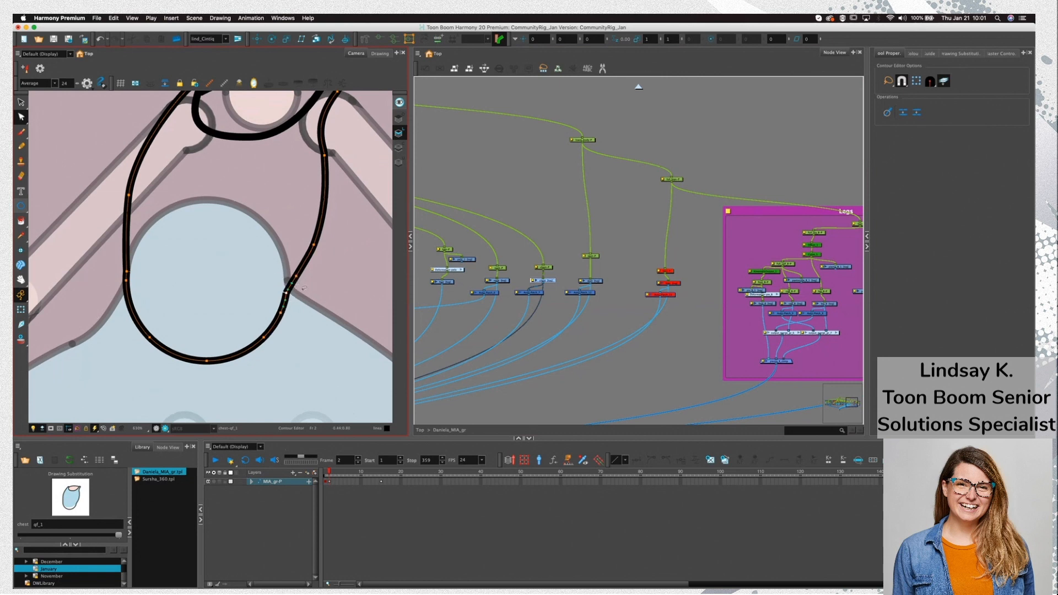
click(904, 115)
click(341, 279)
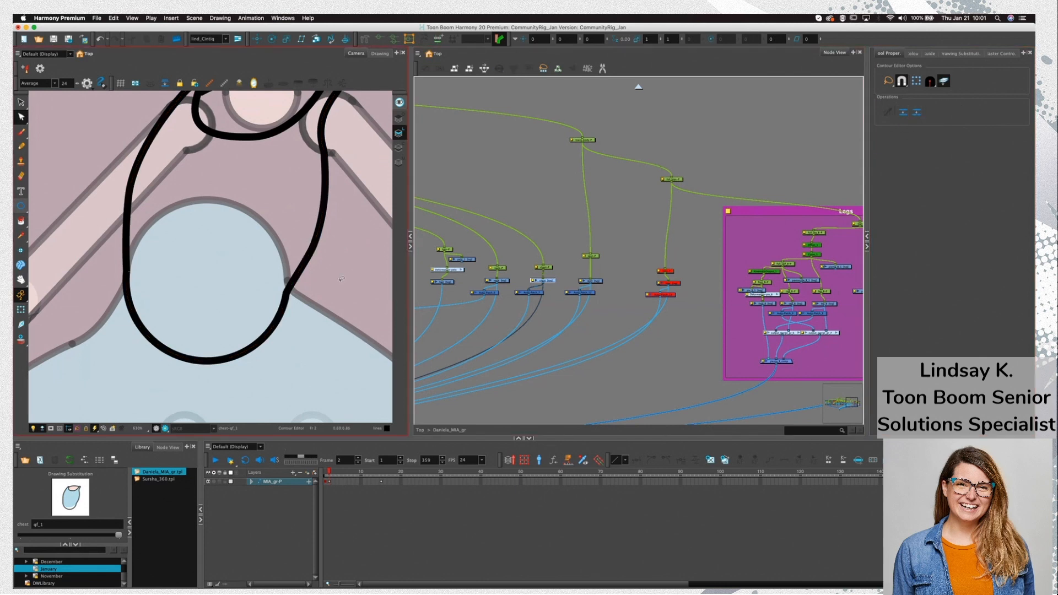
click(138, 269)
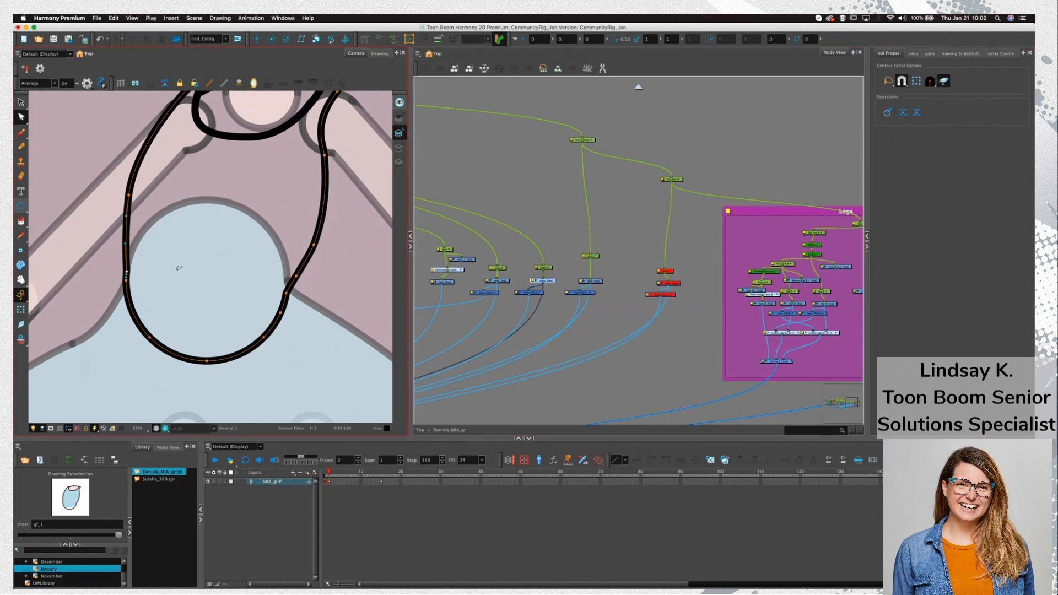
click(226, 304)
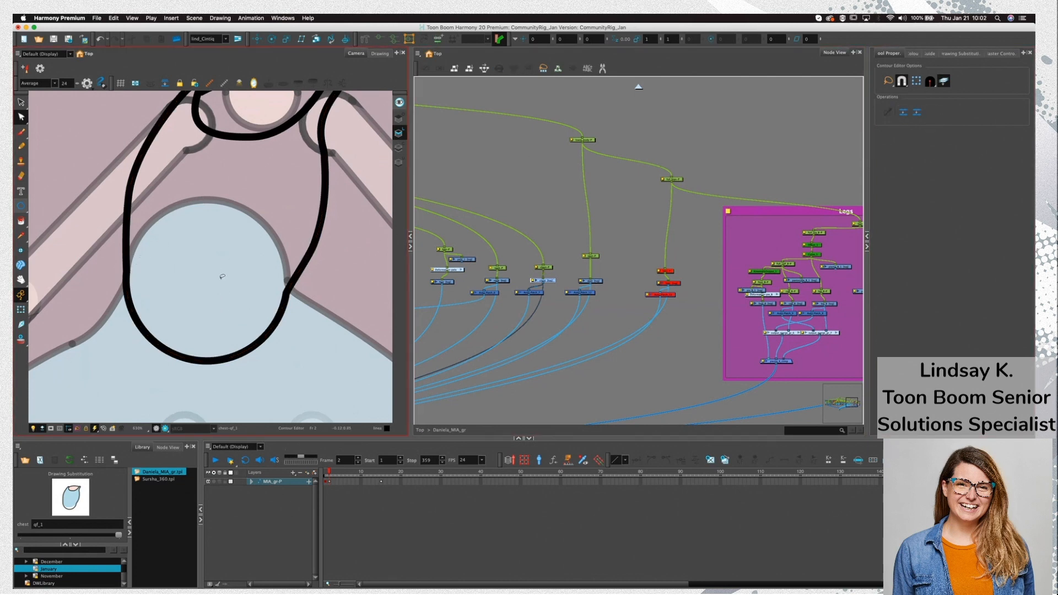
Fill the chest outline with black paint, cut that fill out of the line art, and switch to the colour art
scroll(222, 277, down, 2)
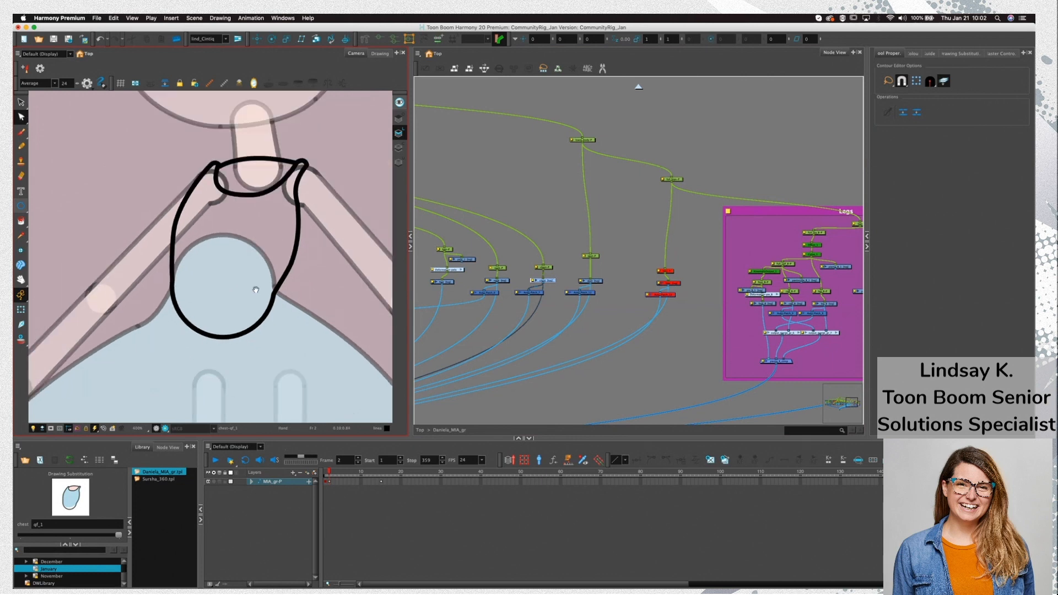
click(228, 275)
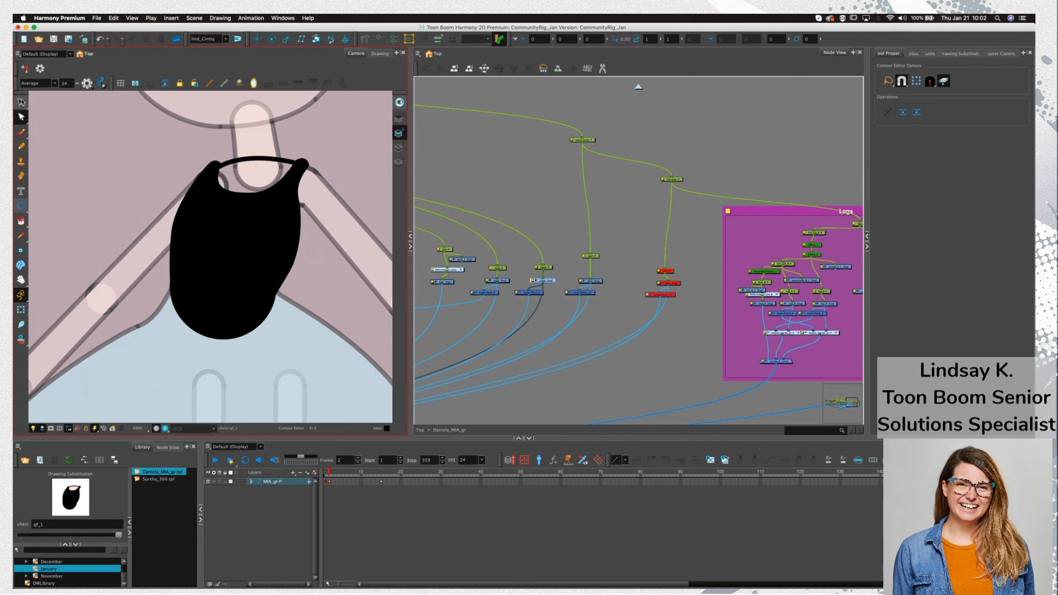
key(alt+s)
click(255, 288)
key(Delete)
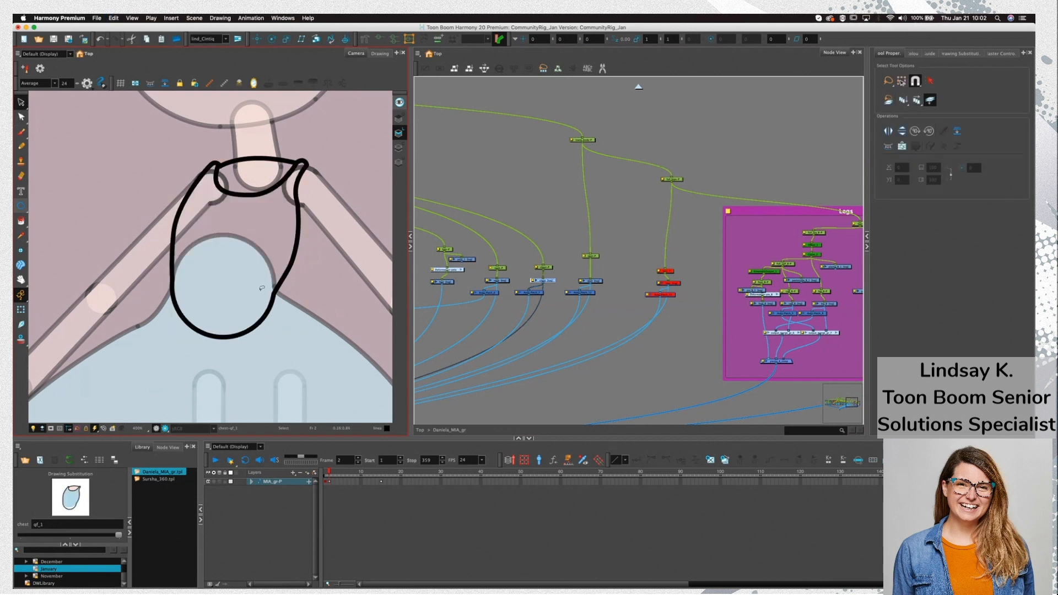
key(ctrl+z)
click(251, 283)
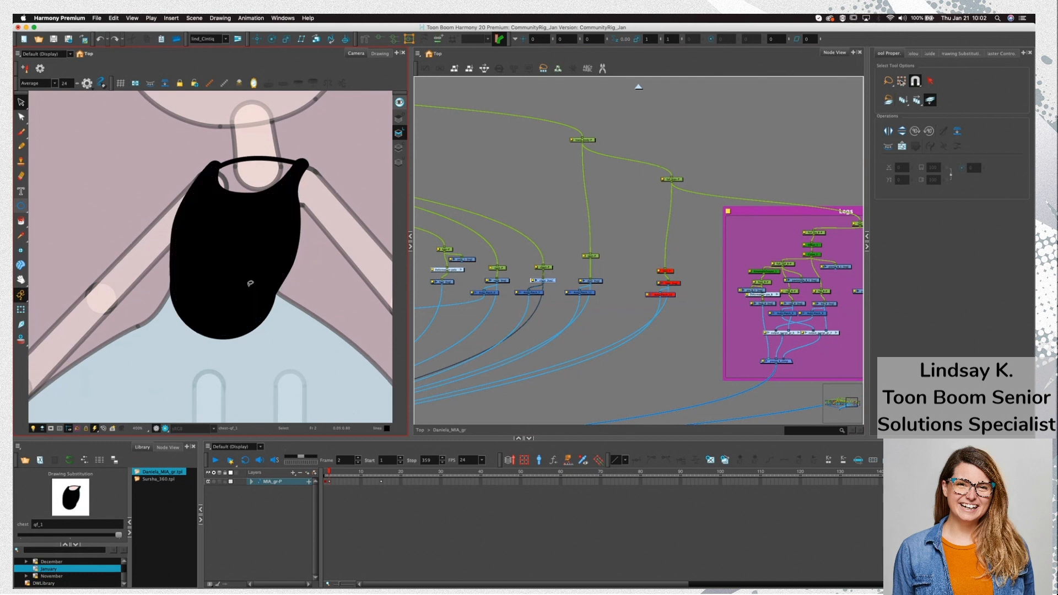
click(241, 242)
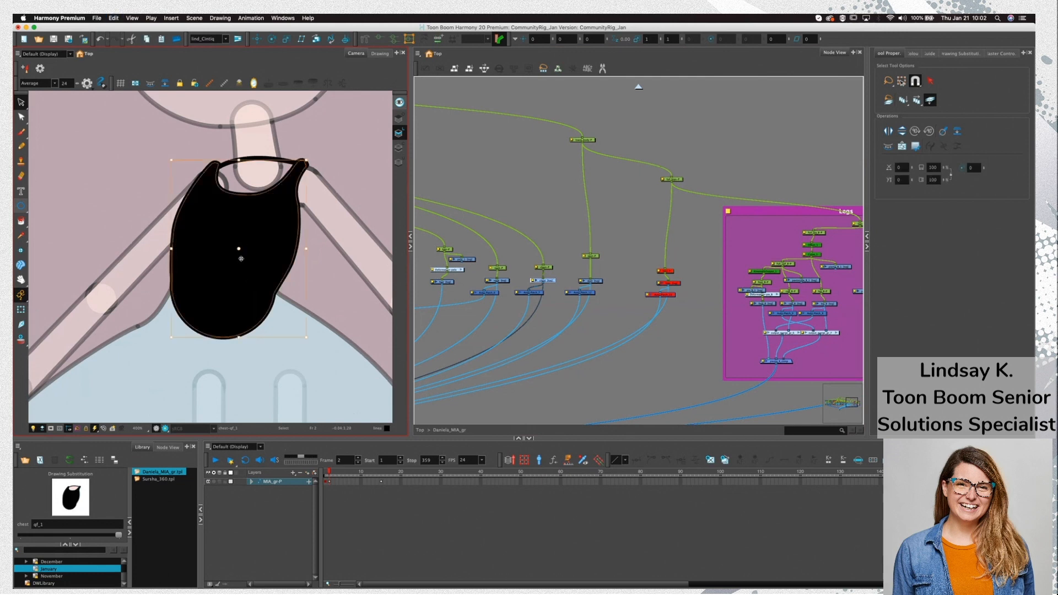
key(Delete)
click(399, 148)
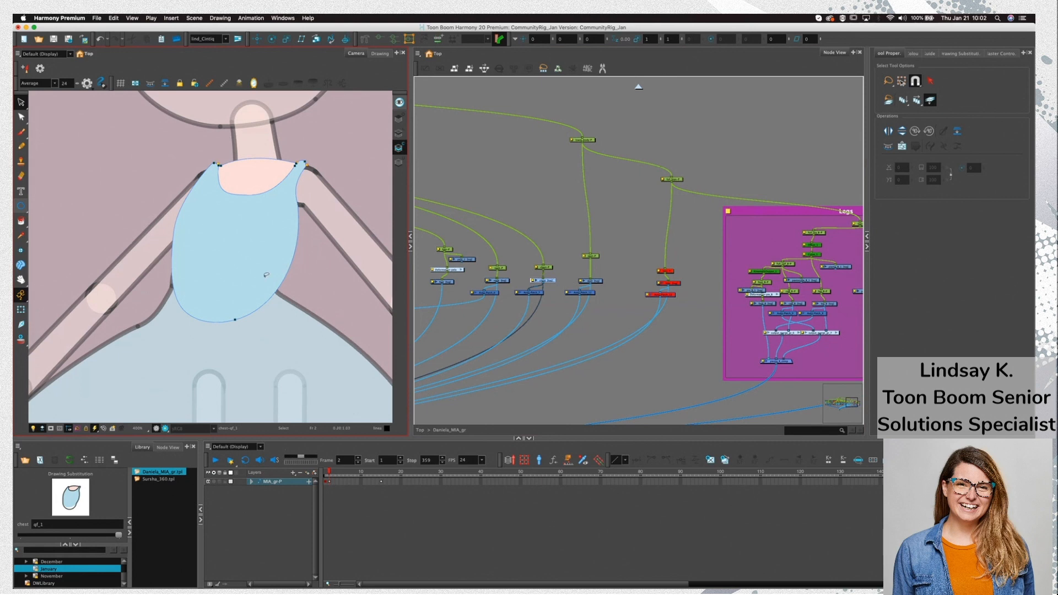
key(Delete)
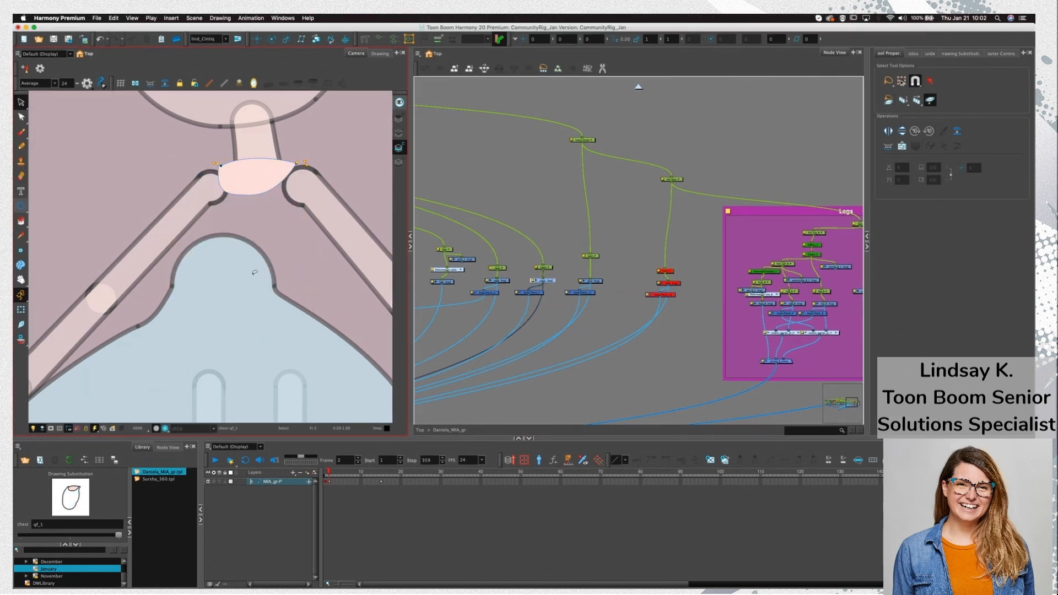
key(ctrl+v)
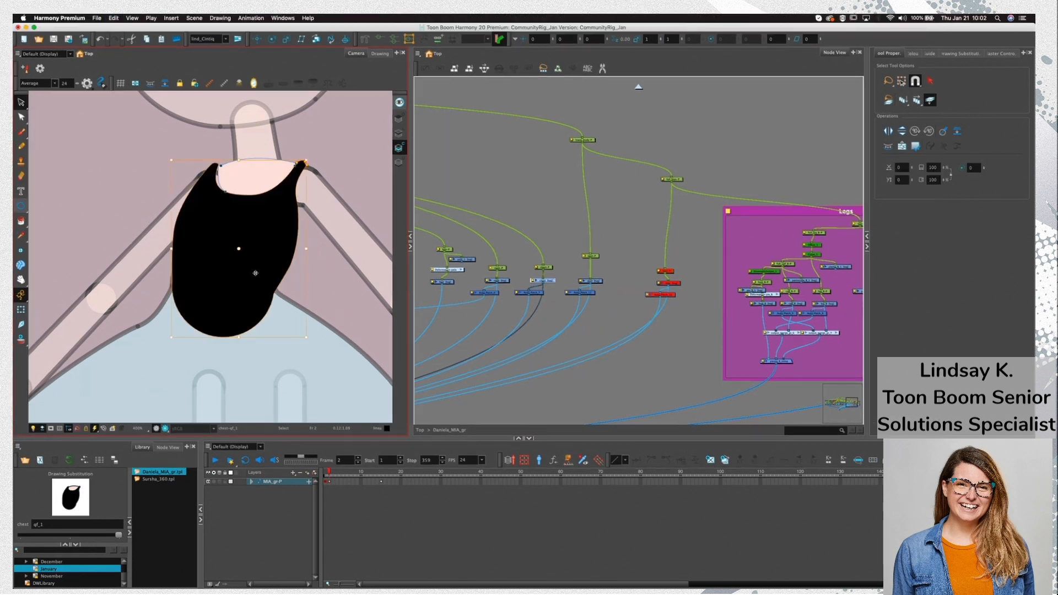
key(ctrl+z)
key(ctrl+z)
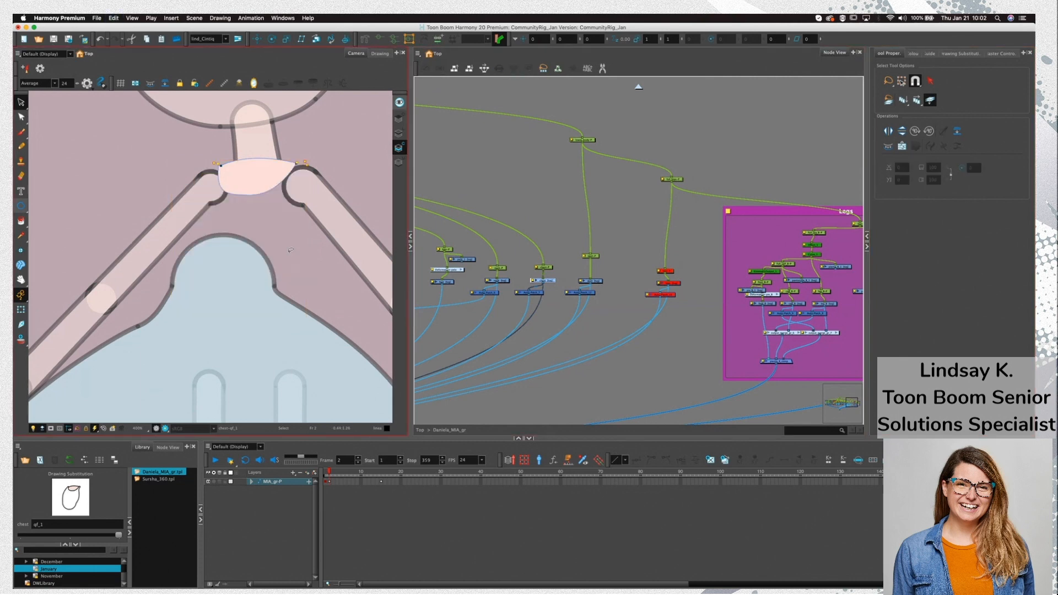
Replace the old chest fill in the colour art with the pasted chest shape, painted in the old fill's light blue
drag(253, 267, 86, 208)
key(ctrl+v)
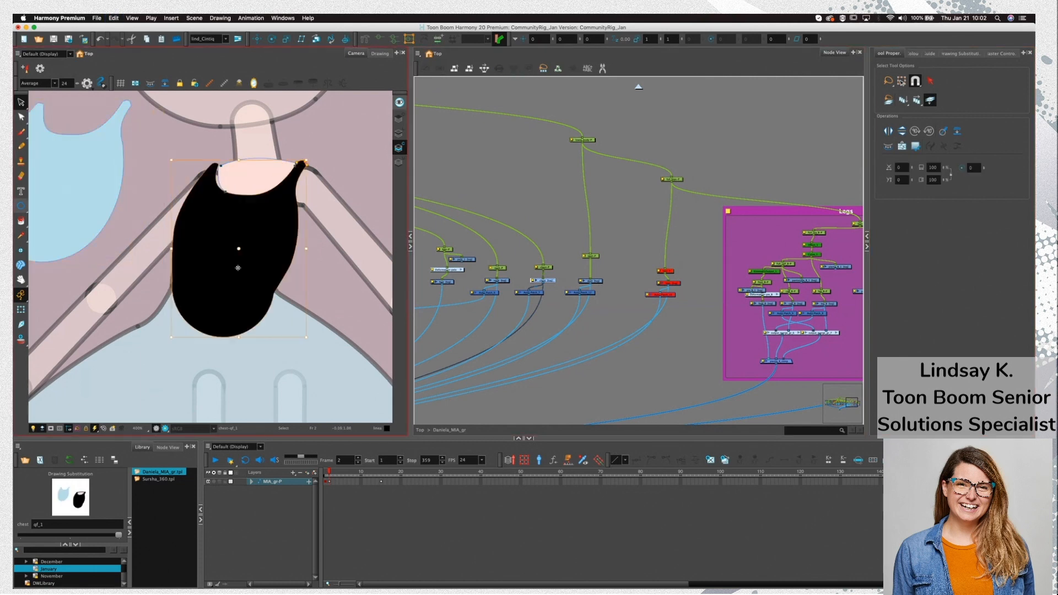
key(d)
click(84, 208)
key(i)
click(228, 278)
mouse_move(135, 229)
mouse_down()
mouse_move(100, 200)
mouse_move(138, 237)
mouse_up()
key(Delete)
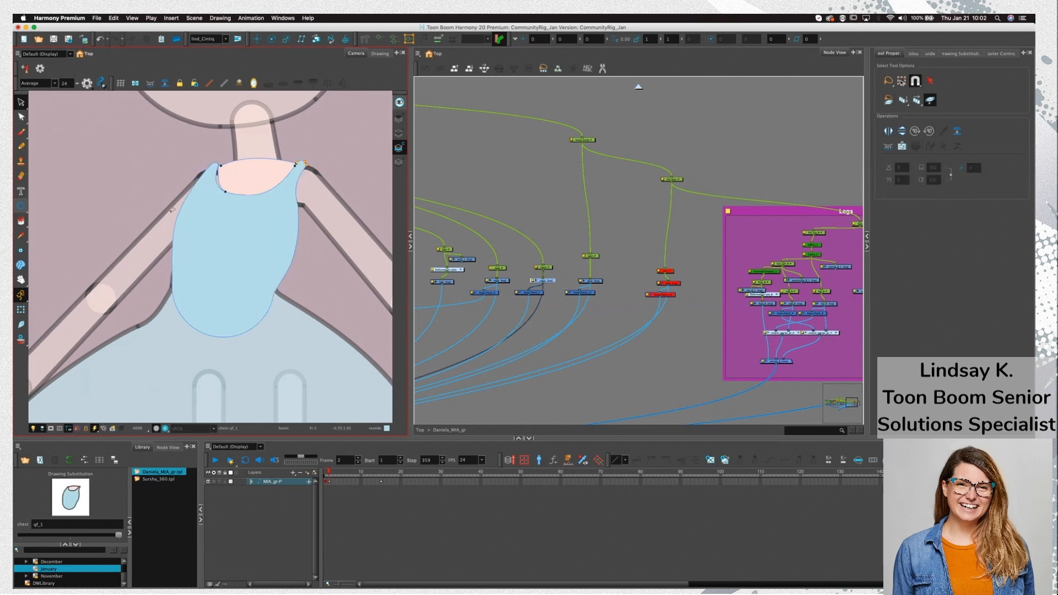
Show the whole character with the Transform tool and compare the pivots of the skirt peg and its parent lower body peg
key(shift+t)
click(147, 211)
key(1)
key(1)
key(1)
key(1)
key(1)
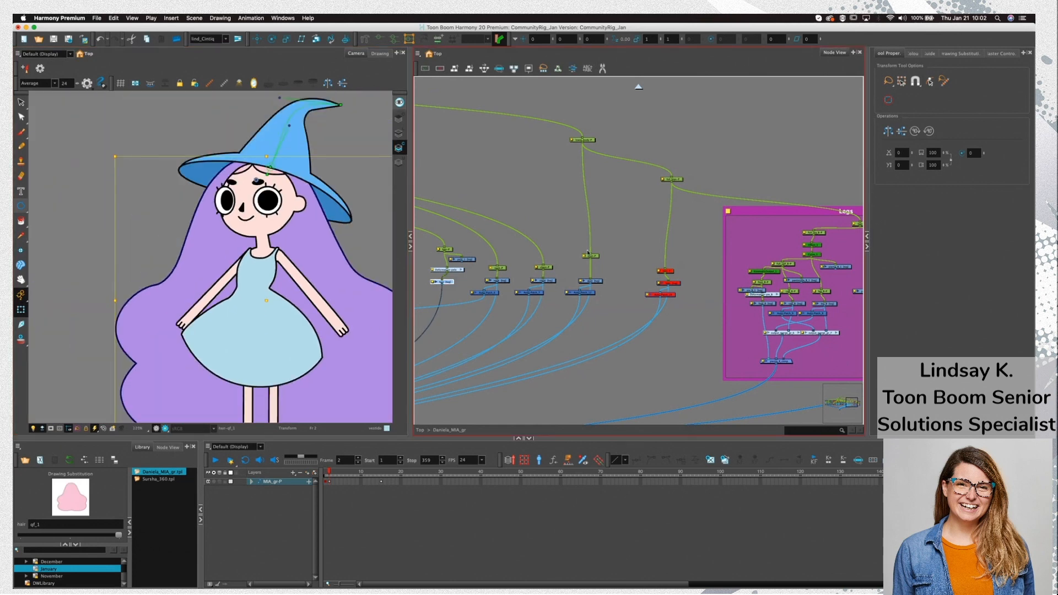
click(290, 307)
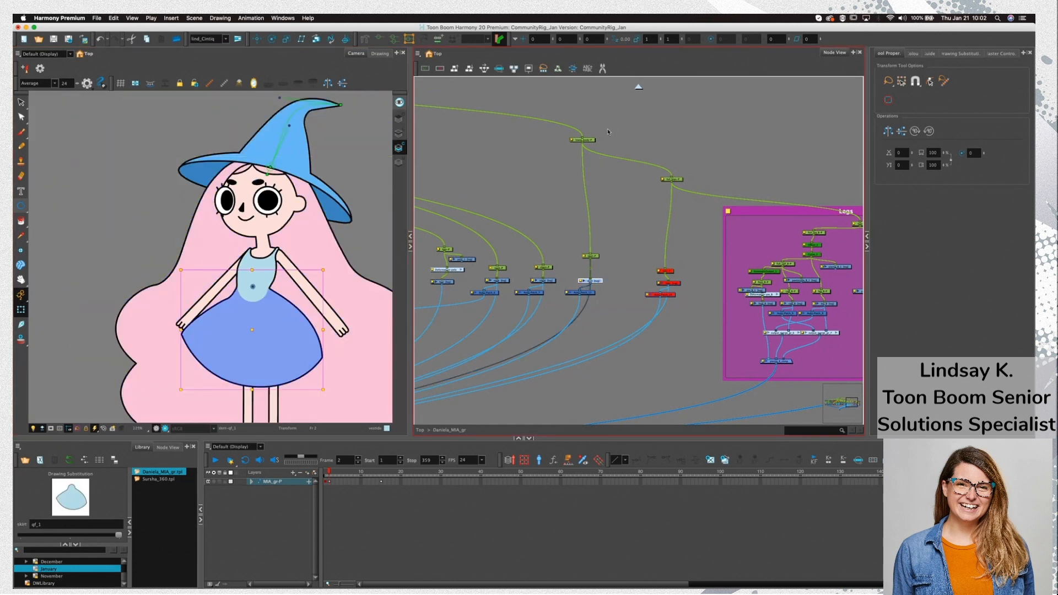
key(b)
key(b)
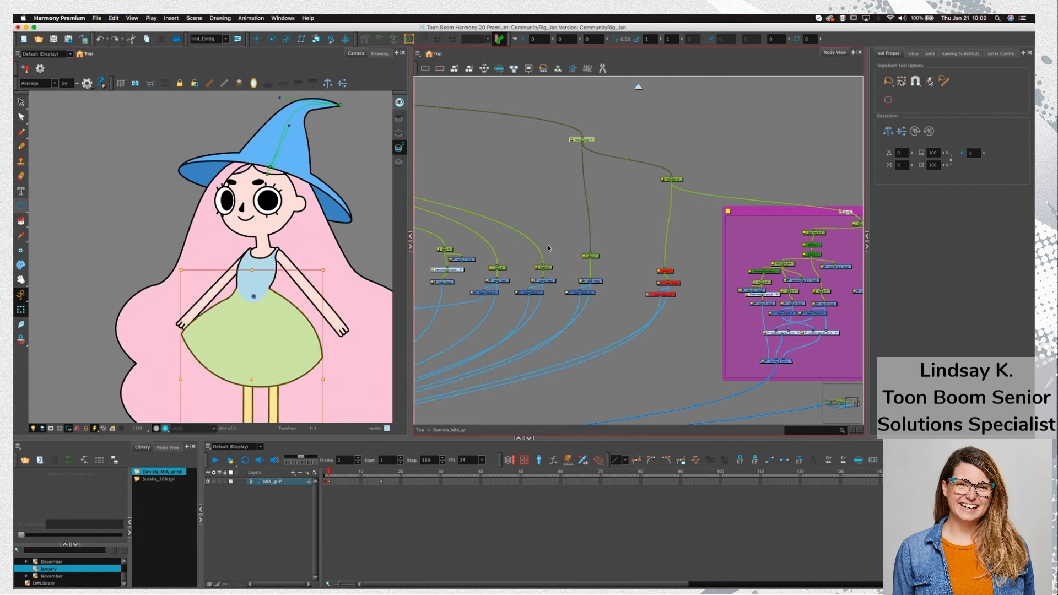
click(597, 257)
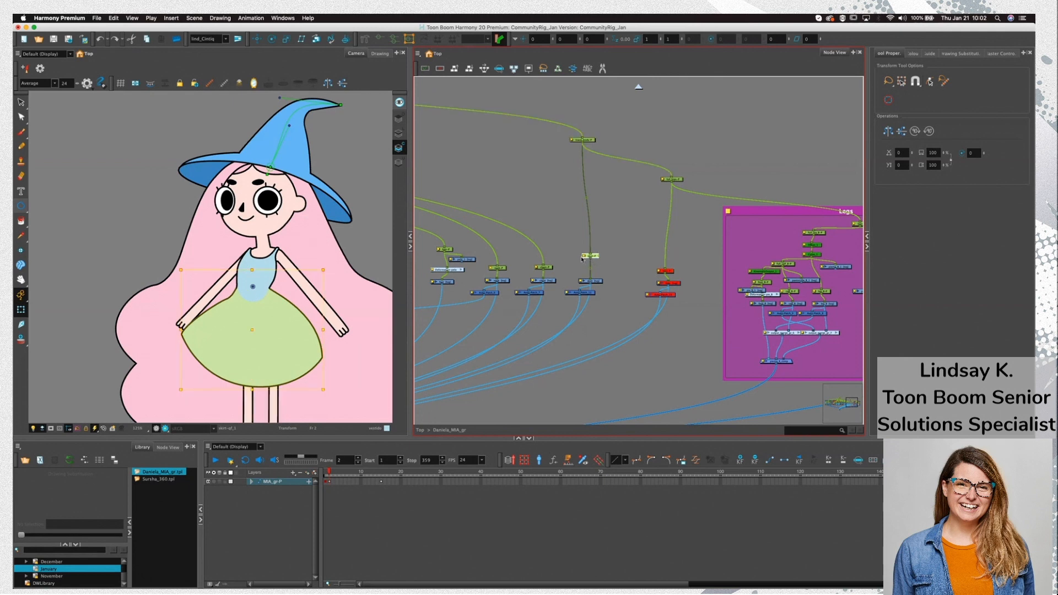
click(586, 141)
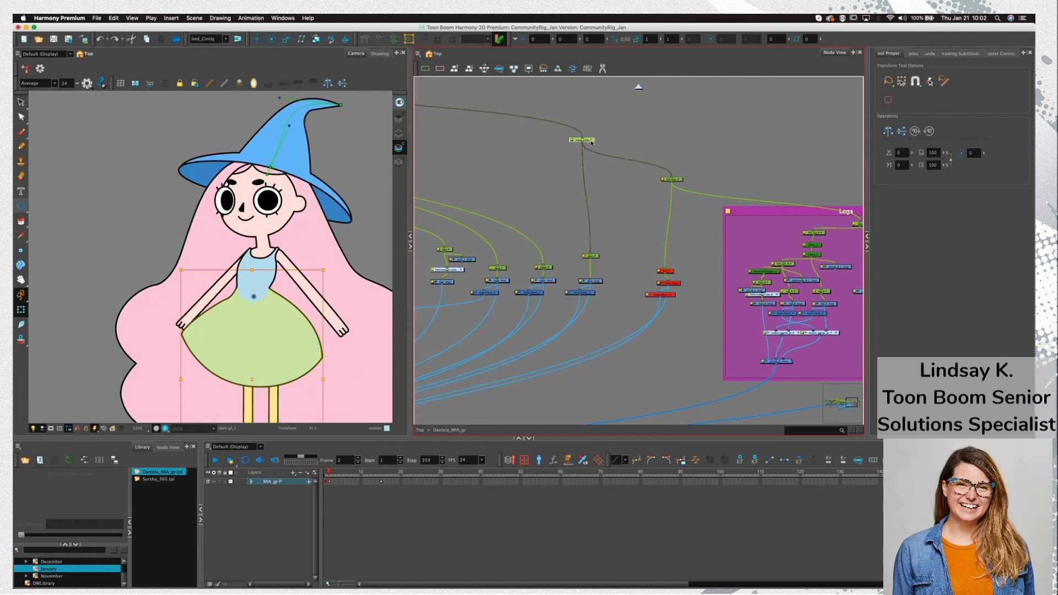
Inspect the layer properties of the lower_body-P and skirt-P pegs, and close both windows
double_click(589, 256)
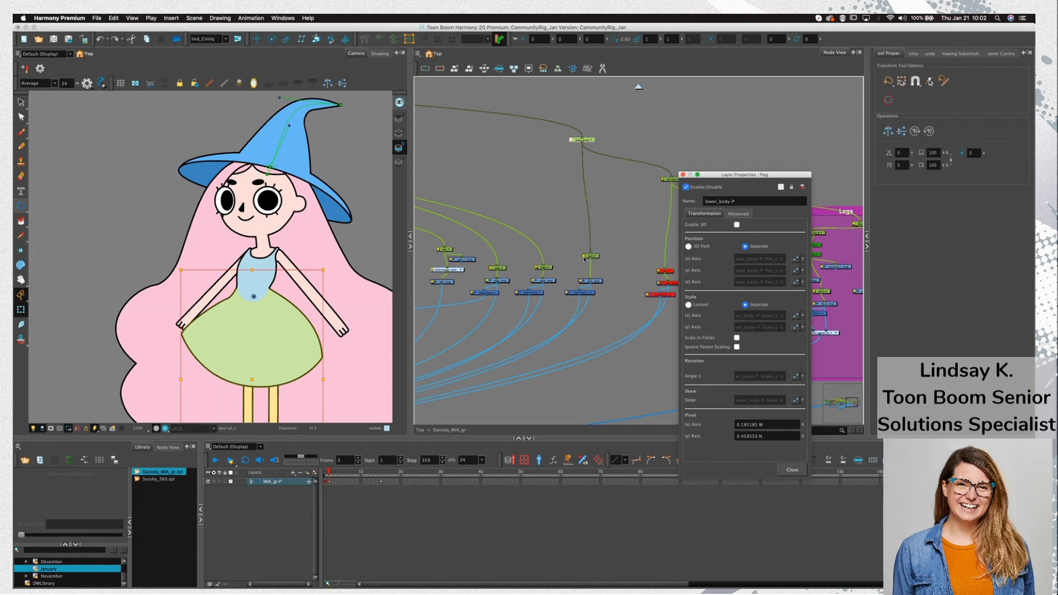
double_click(586, 257)
drag(733, 179, 891, 175)
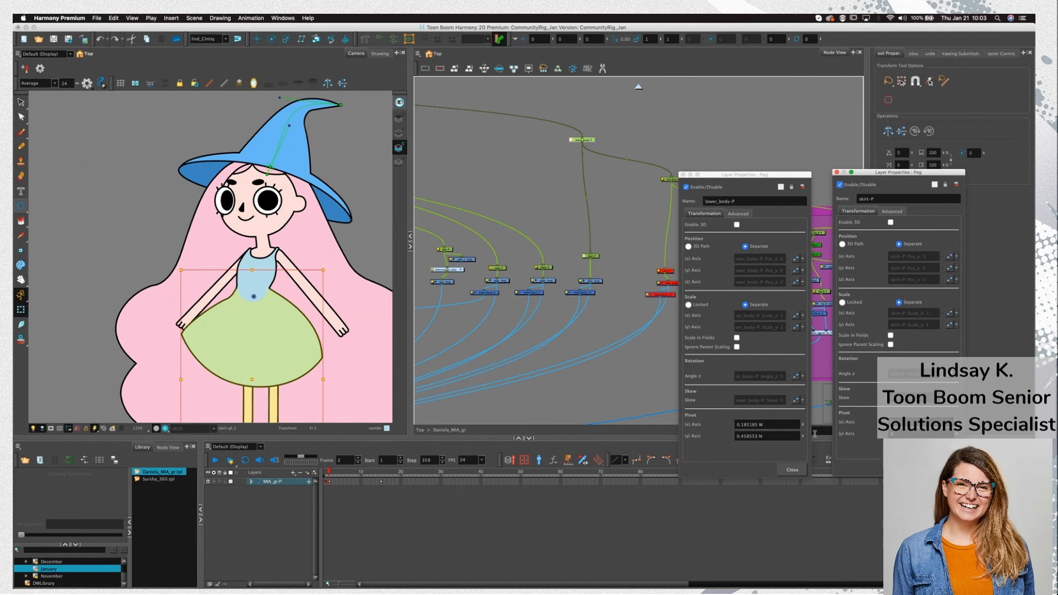
click(945, 468)
click(791, 470)
click(622, 320)
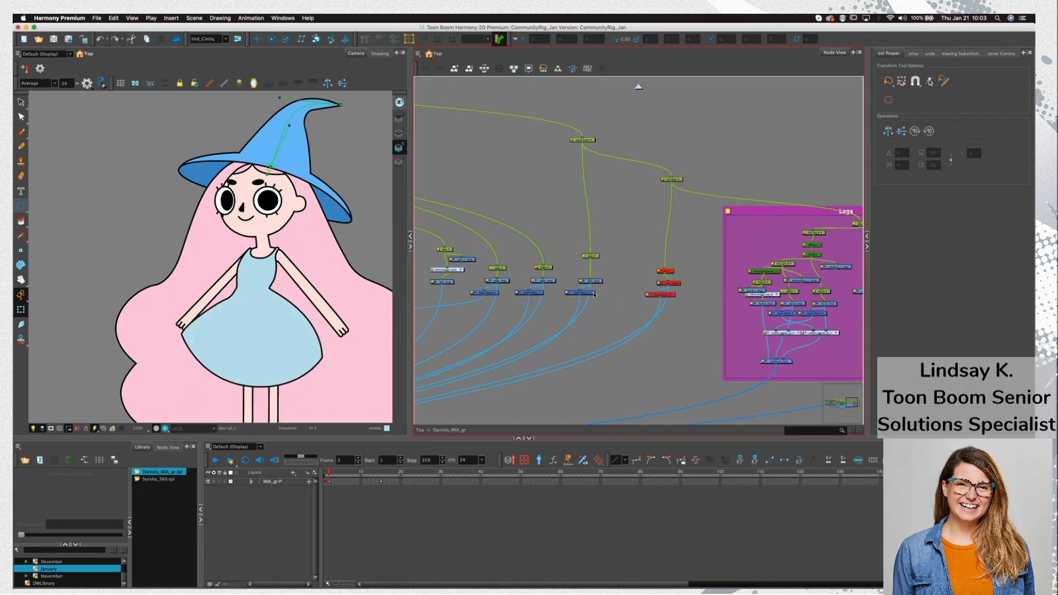
Open the layer properties of the skirt-P and lower_body-P pegs again and arrange the two windows side by side
click(582, 292)
double_click(591, 255)
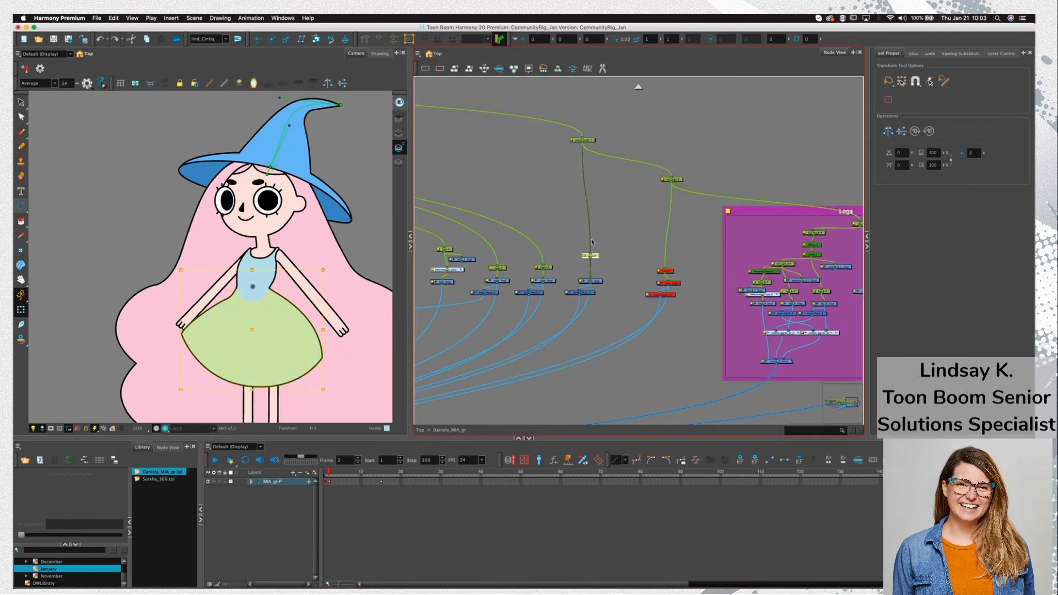
double_click(573, 141)
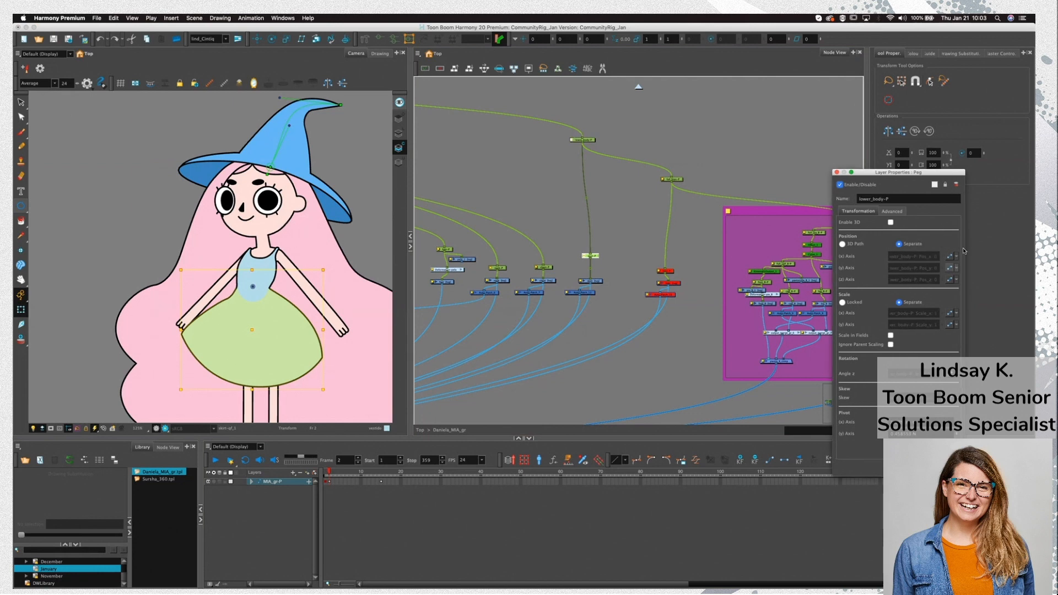
drag(977, 171, 1010, 166)
drag(883, 173, 785, 164)
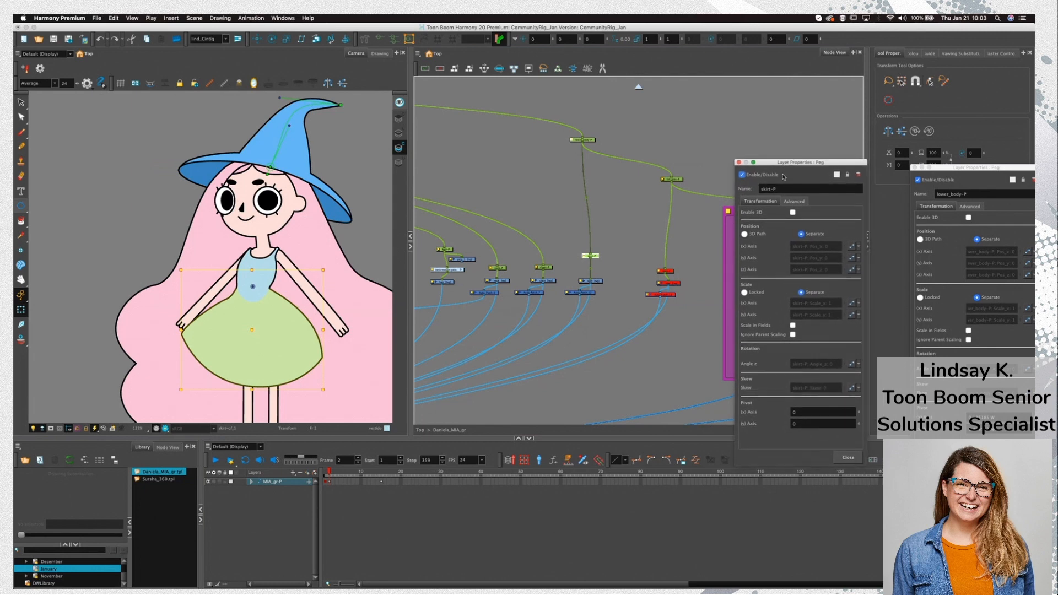
click(584, 139)
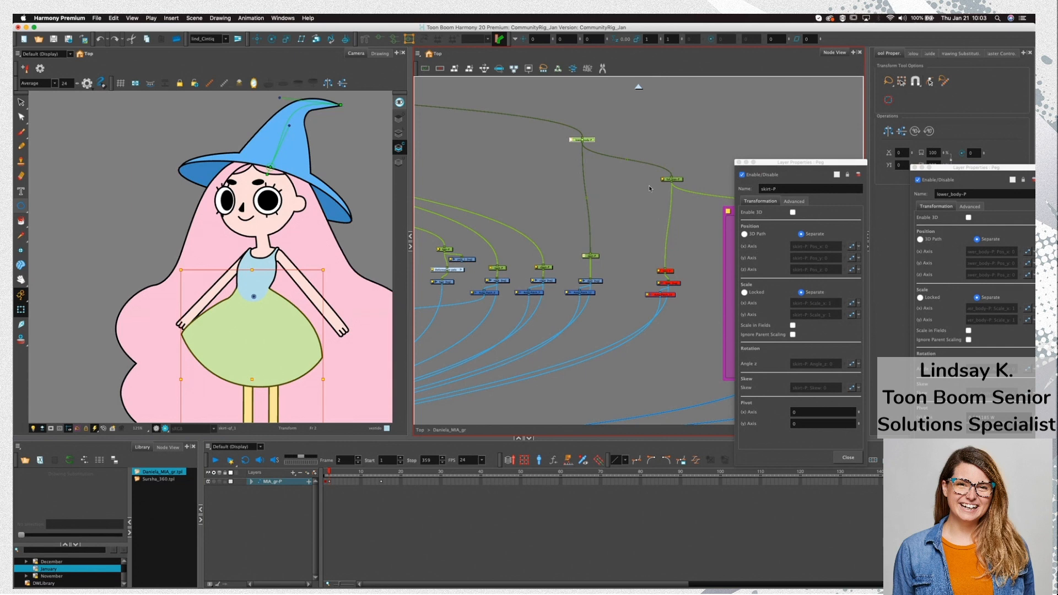
Reset the lower_body-P peg's pivot to 0, close both properties windows, and compare its pivot with the skirt peg's
click(815, 412)
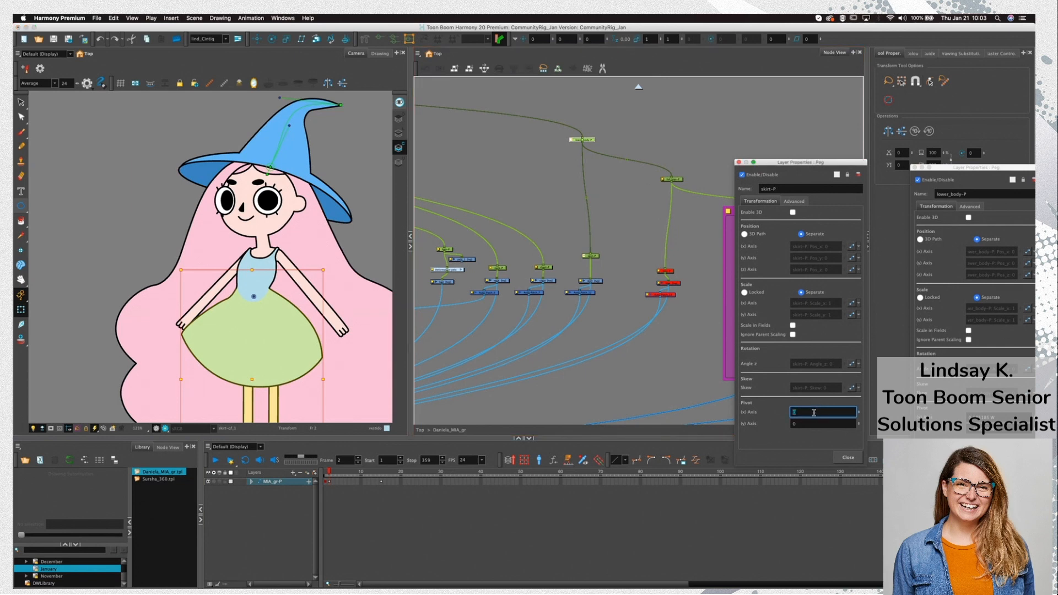
double_click(986, 417)
text(0)
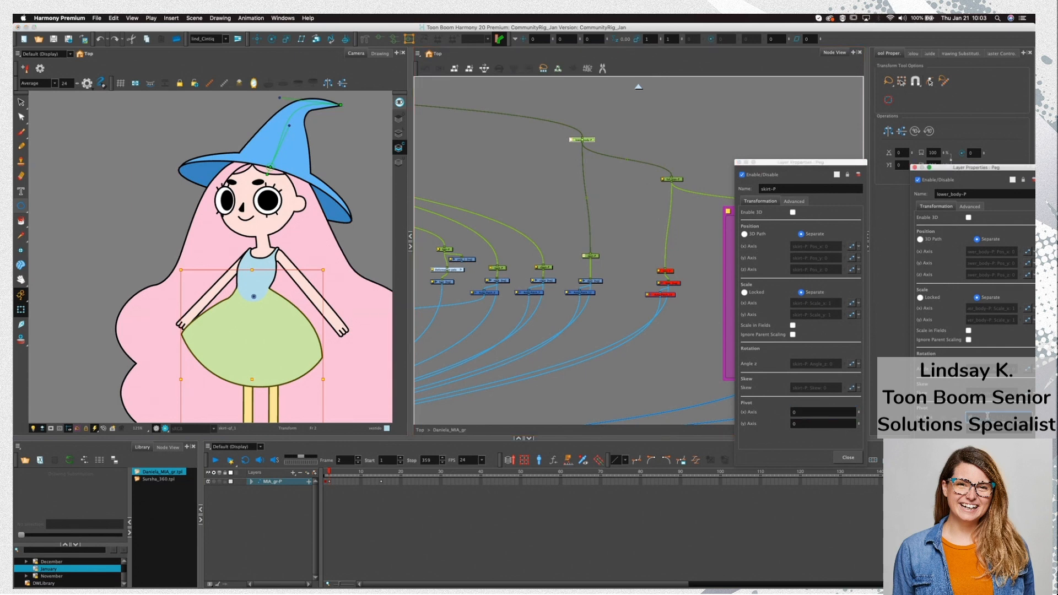
key(Tab)
drag(969, 431, 990, 432)
click(1024, 463)
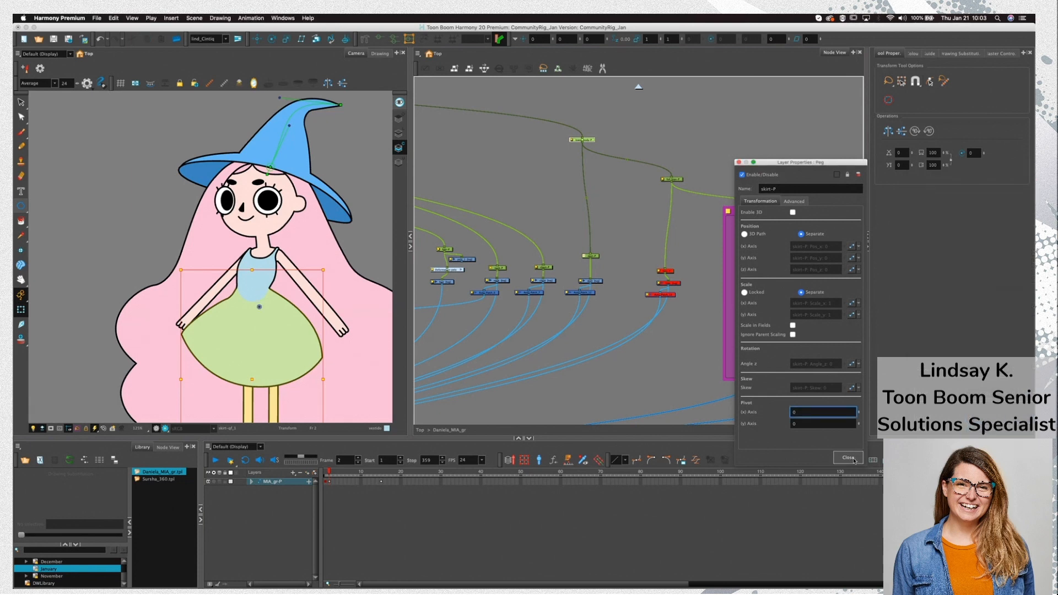
click(848, 457)
drag(592, 132, 563, 146)
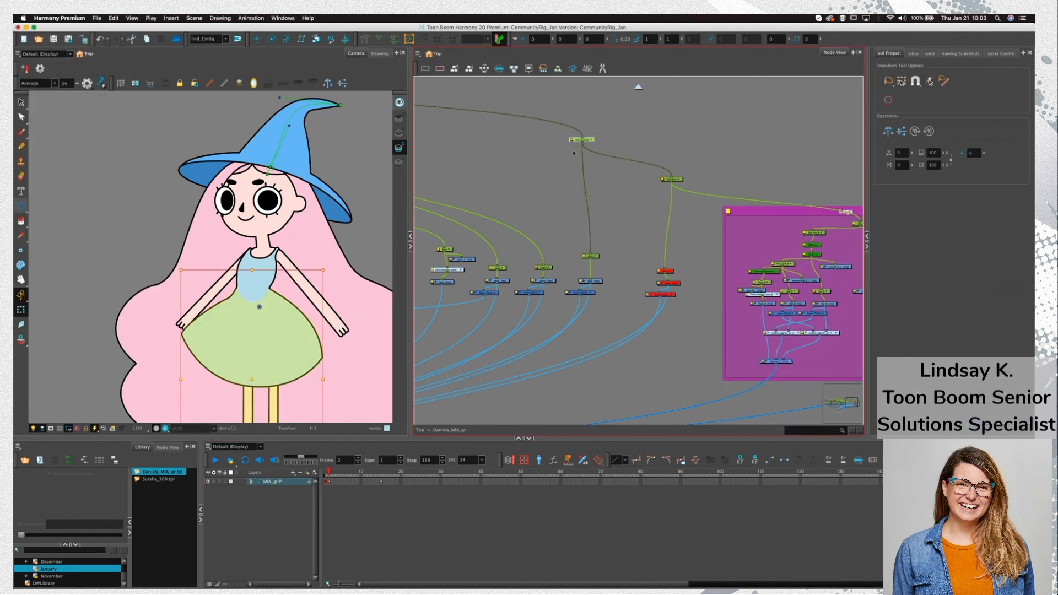
click(579, 141)
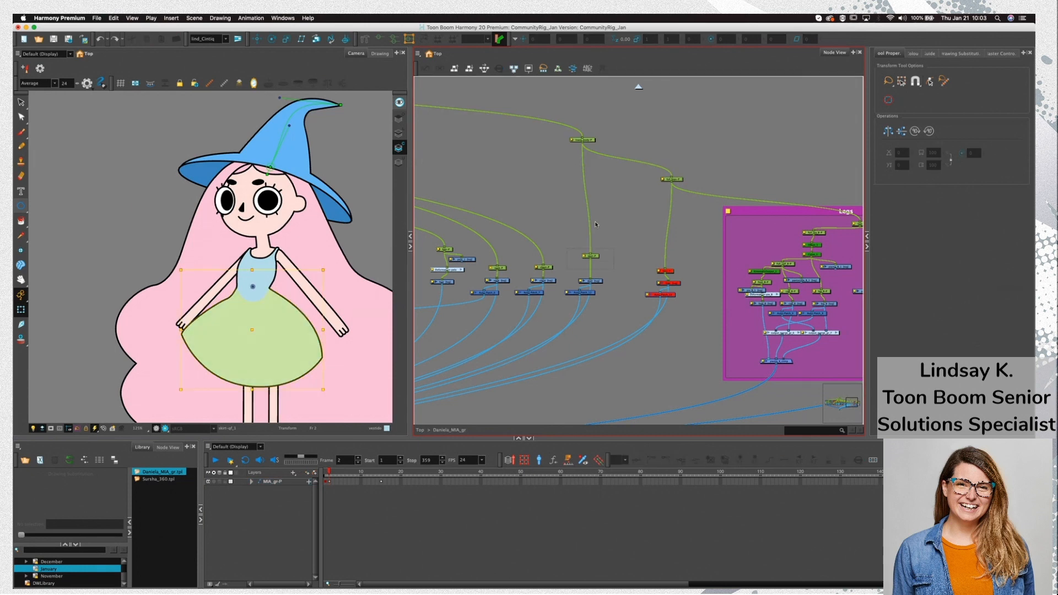
Compare the lower body peg's pivot with the skirt peg's, and check the pivot values in the skirt-P layer properties
drag(580, 143, 594, 141)
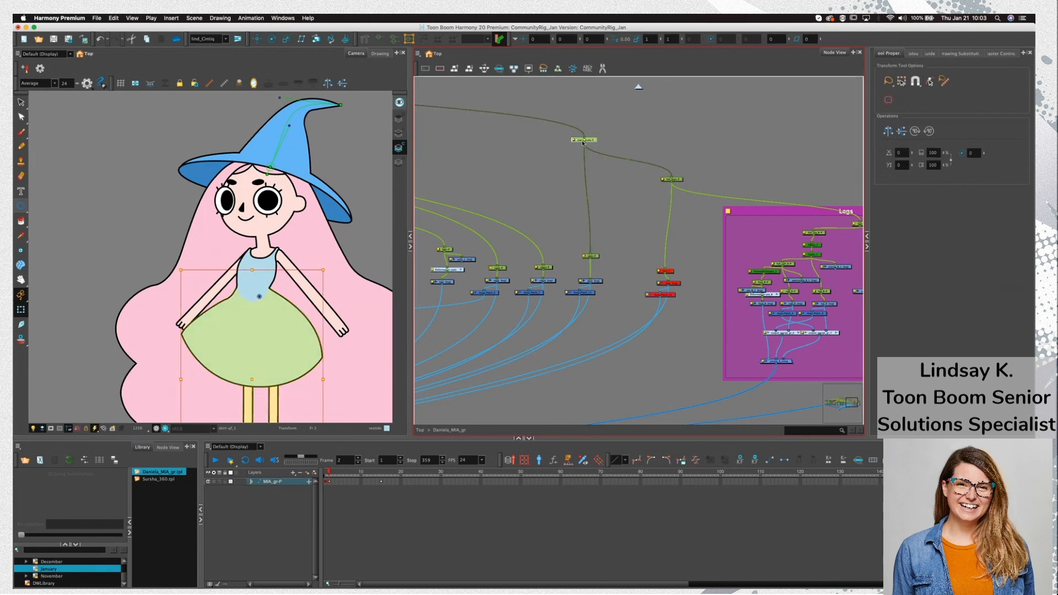
click(596, 257)
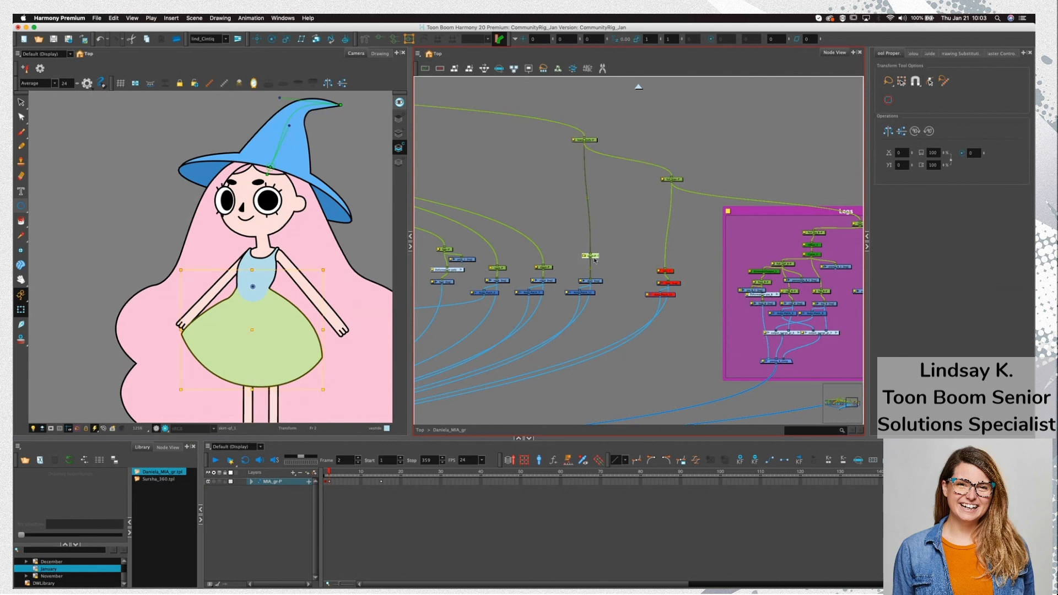
double_click(592, 255)
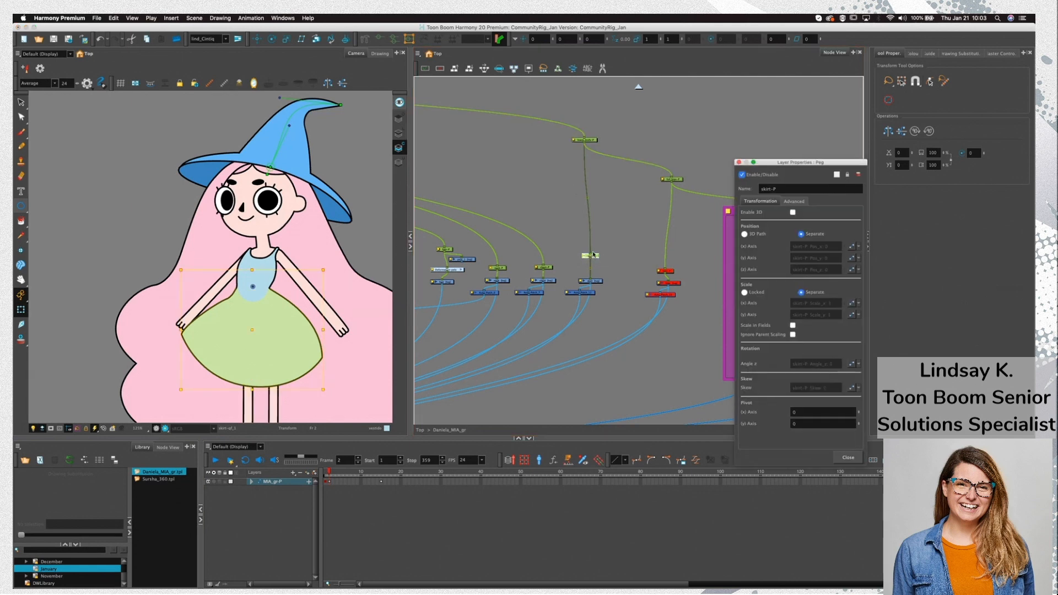
click(739, 162)
Inspect the skirt drawing's pivot with the Drawing Pivot tool, and switch back to the Transform tool
click(597, 284)
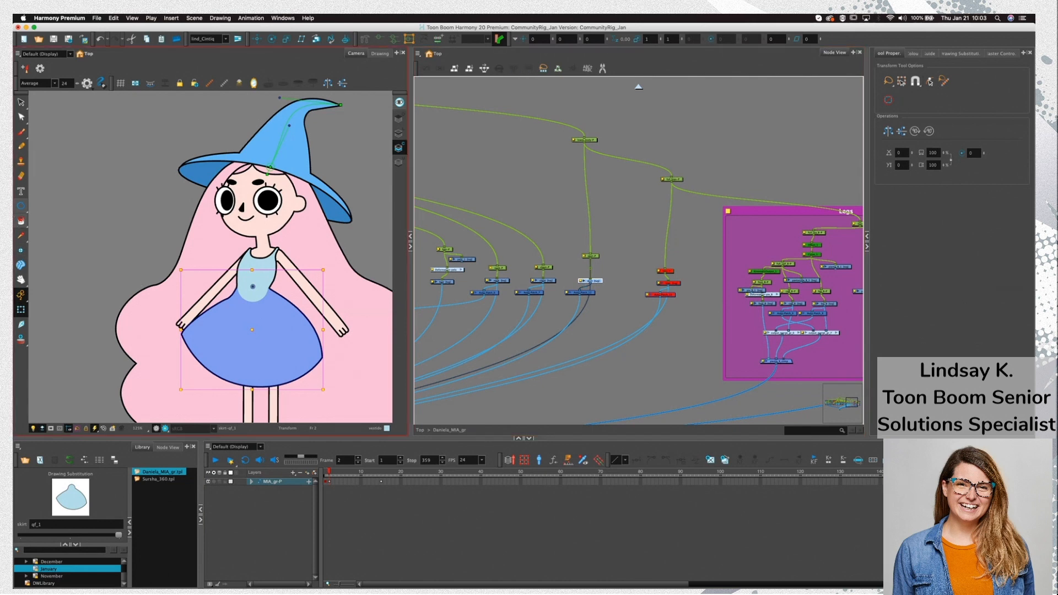
click(21, 250)
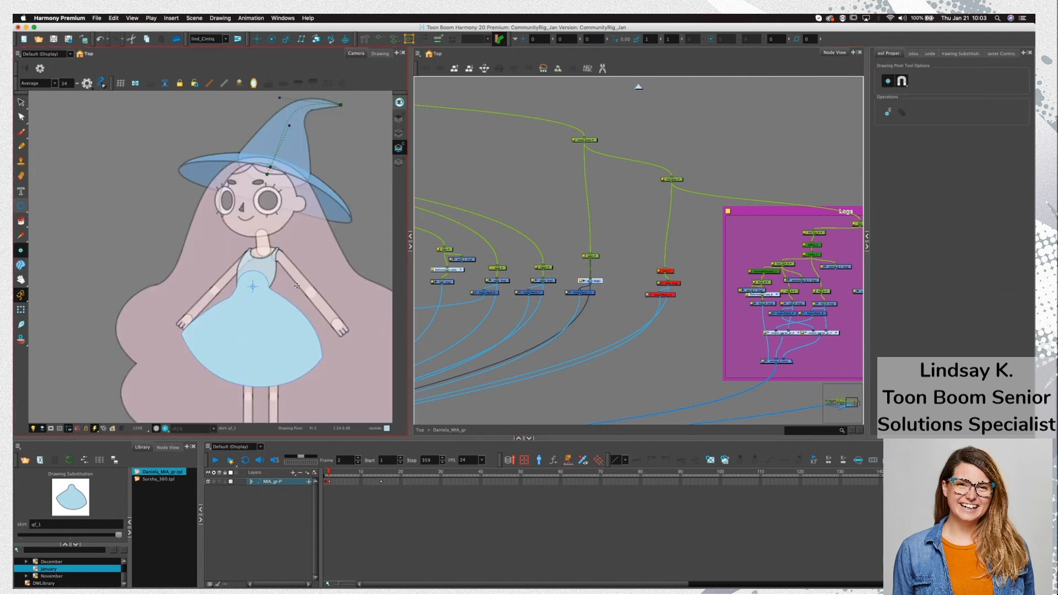
click(626, 224)
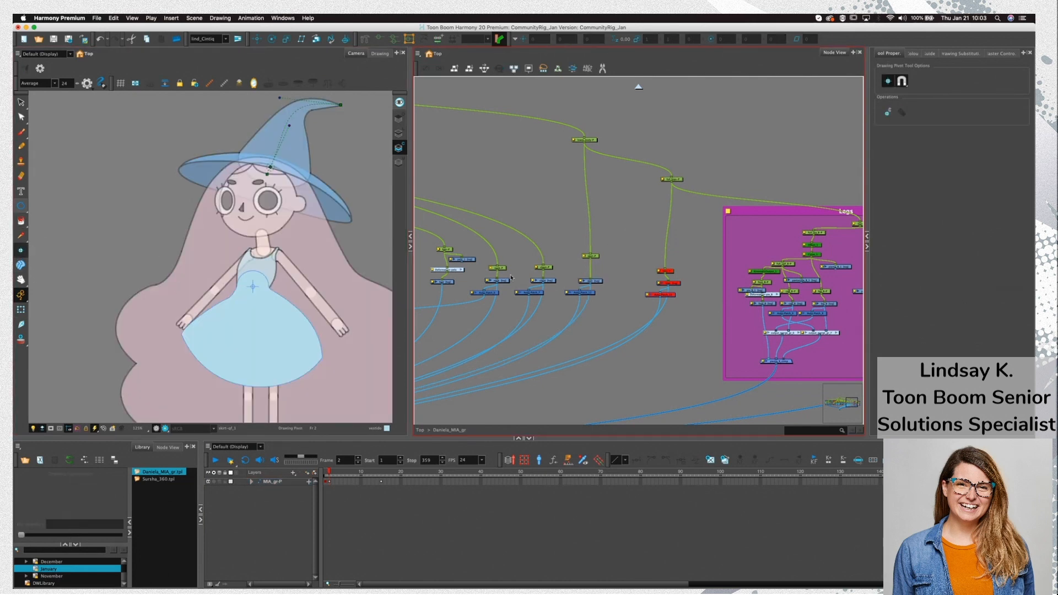
key(shift+t)
Duplicate the skirt drawing node and connect the copy directly under the lower body peg
click(591, 281)
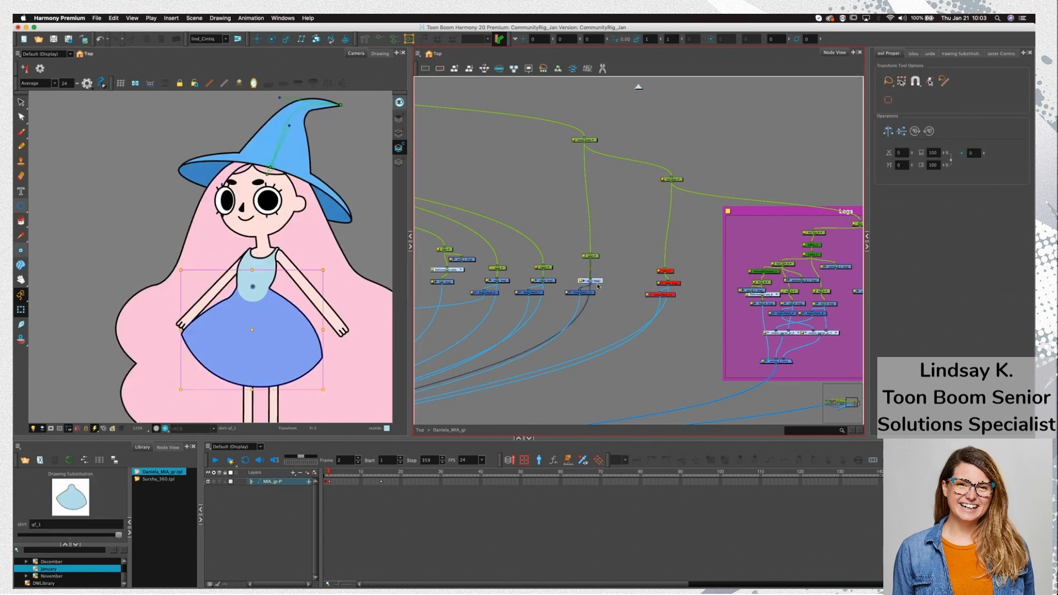
key(super+shift+v)
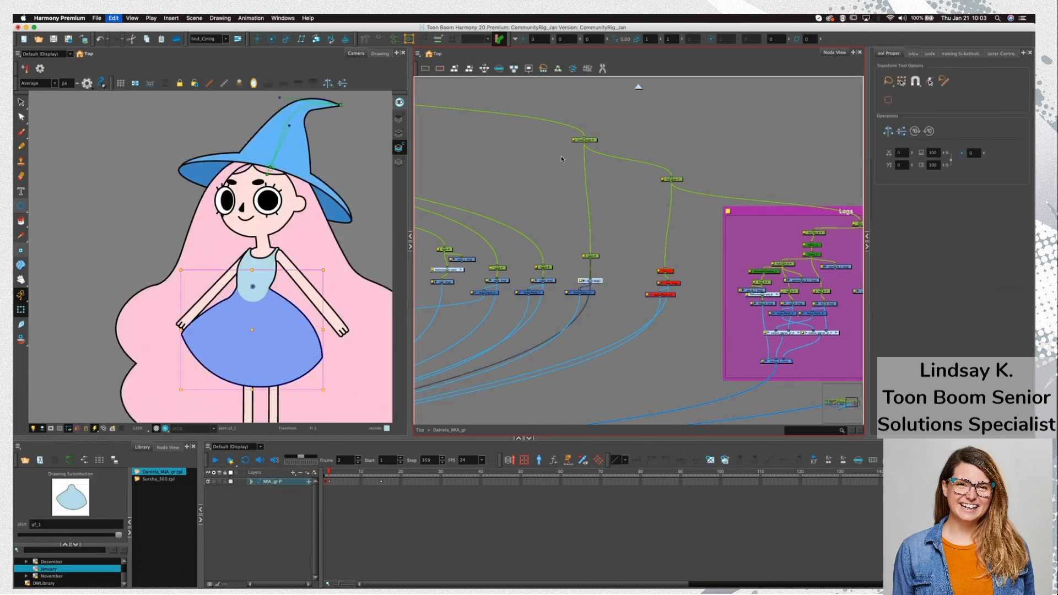
click(689, 406)
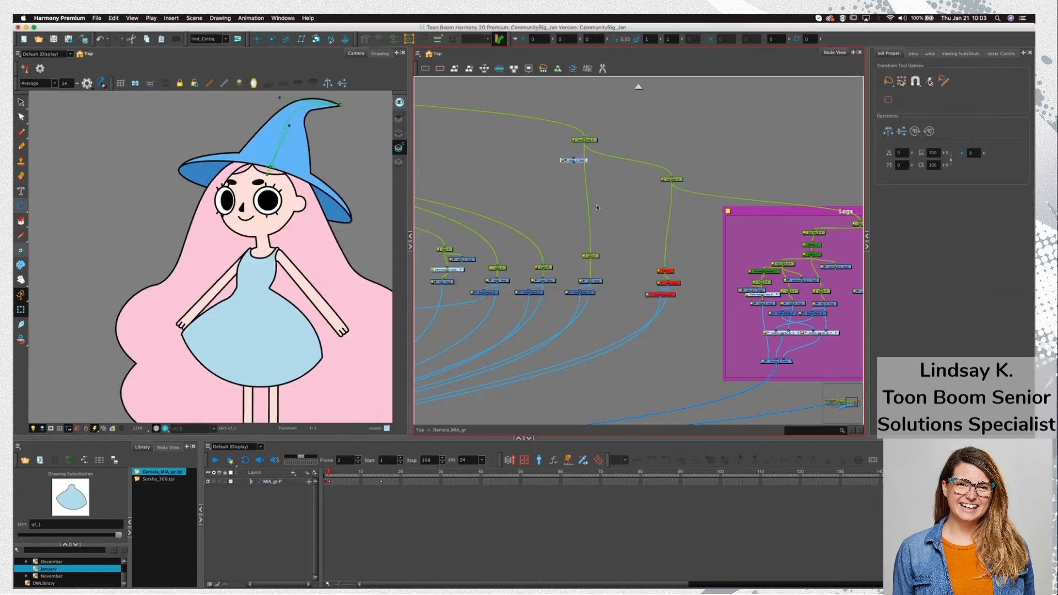
mouse_move(583, 143)
mouse_down()
mouse_move(584, 162)
mouse_move(574, 159)
mouse_up()
click(595, 154)
click(597, 141)
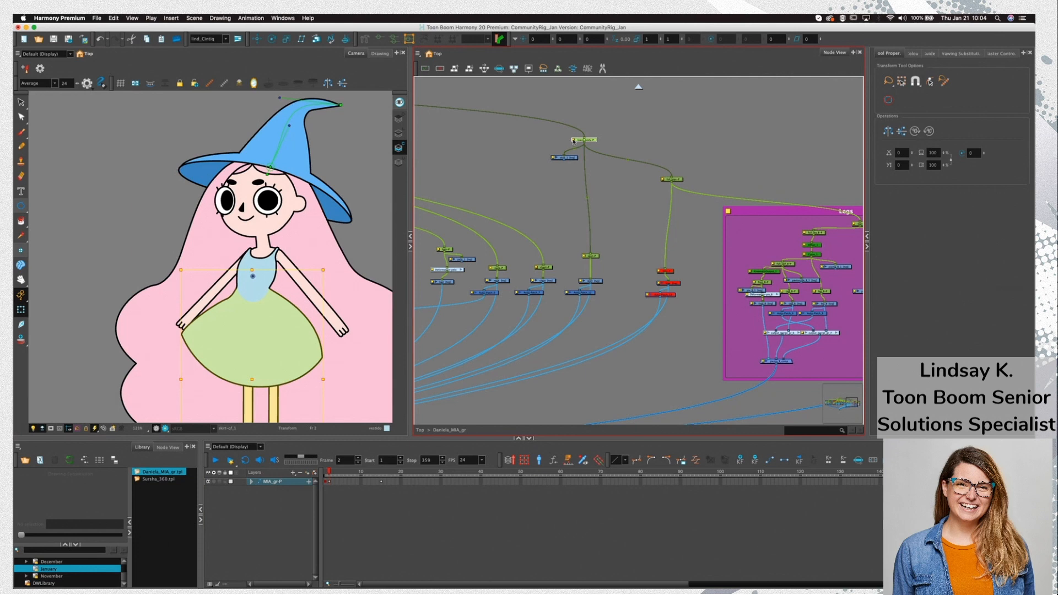
Set the lower_body-P peg's Y pivot to 0 and close its layer properties
click(574, 141)
triple_click(823, 422)
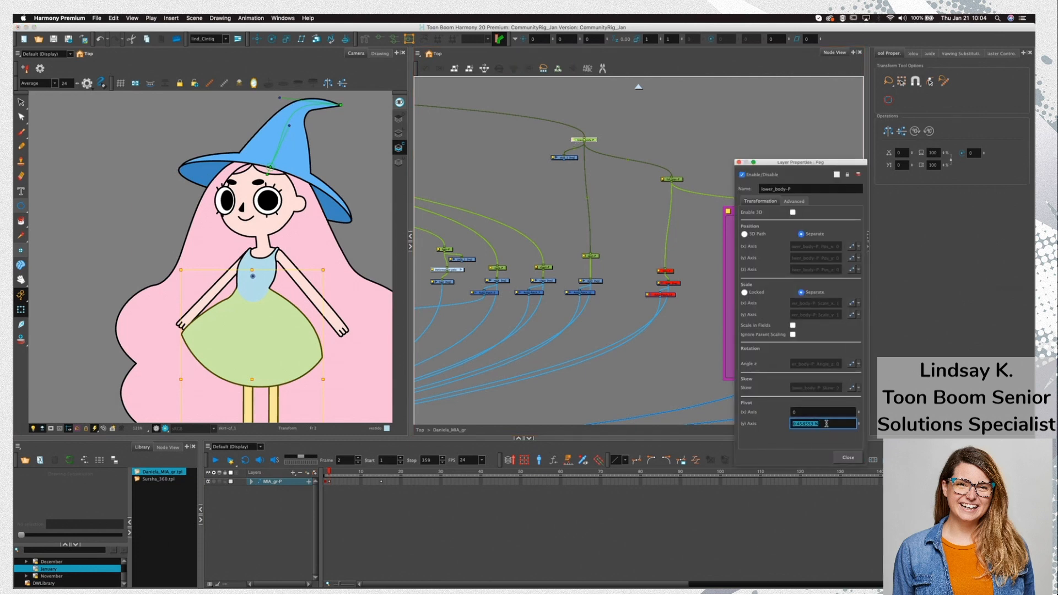
text(0)
key(Return)
click(848, 457)
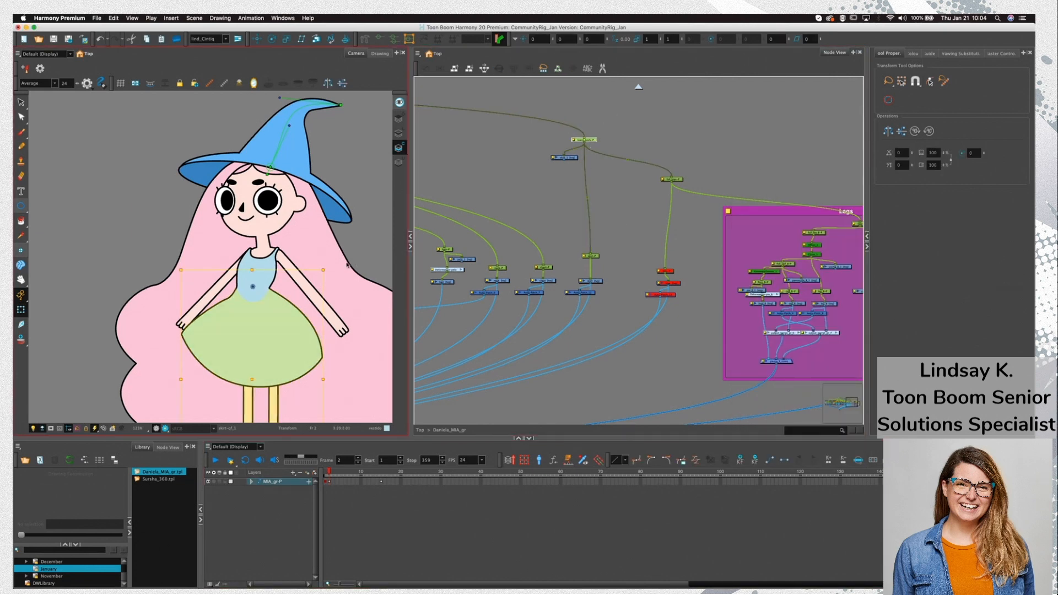
Test-rotate the lower body around its pivot, undo the rotation, and compare the pivot with the skirt peg's
mouse_move(310, 281)
mouse_down()
mouse_move(303, 261)
mouse_move(297, 273)
mouse_up()
key(super+z)
click(524, 234)
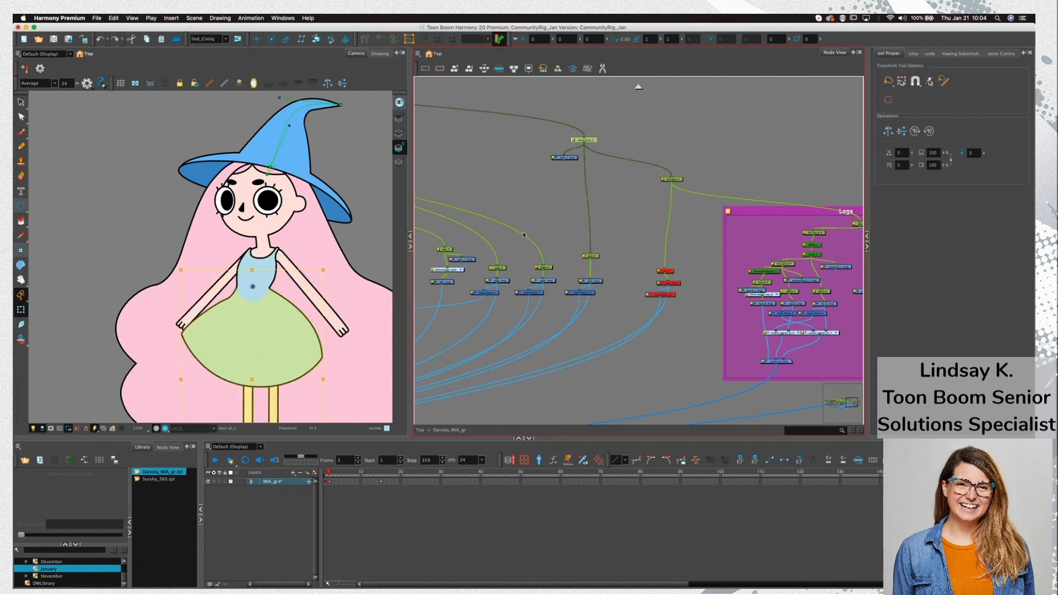
click(590, 256)
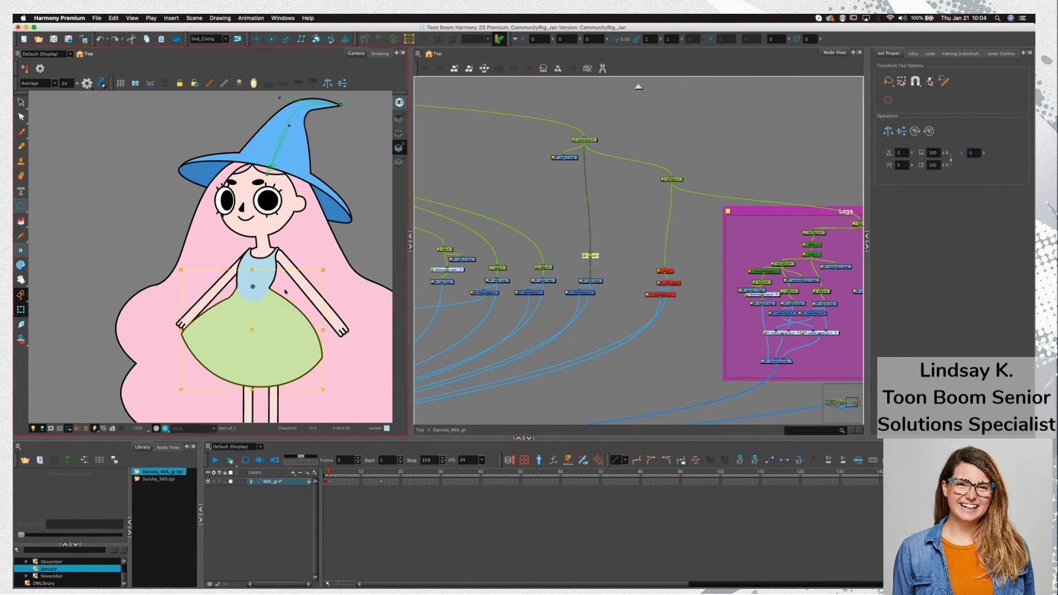
Compare the pivots of the chest and upper_body_no_arms-P pegs, test-rotating the upper body and undoing the rotation
click(547, 267)
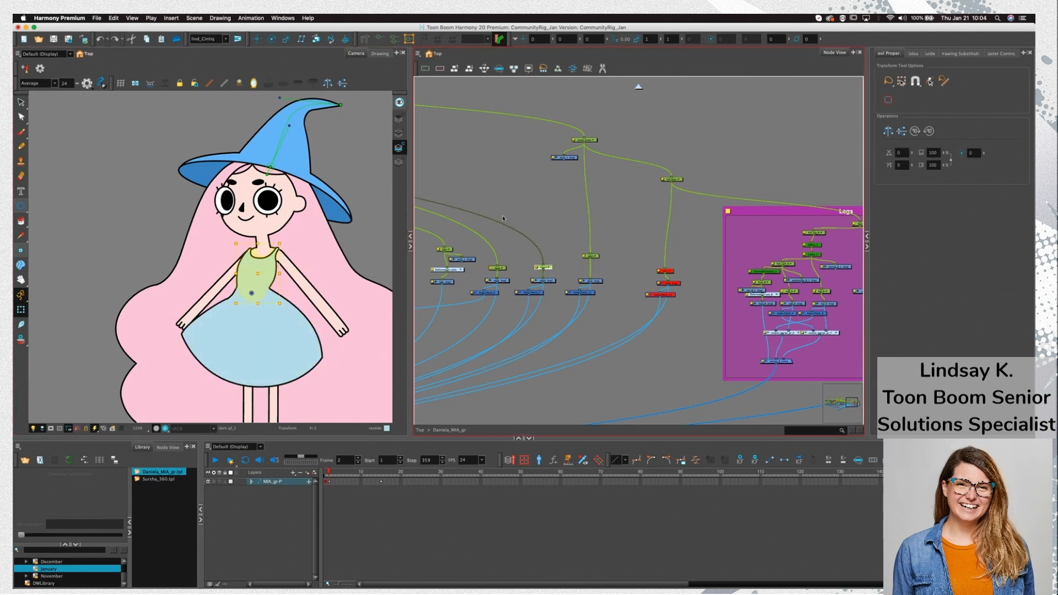
drag(472, 193, 645, 225)
drag(442, 168, 656, 232)
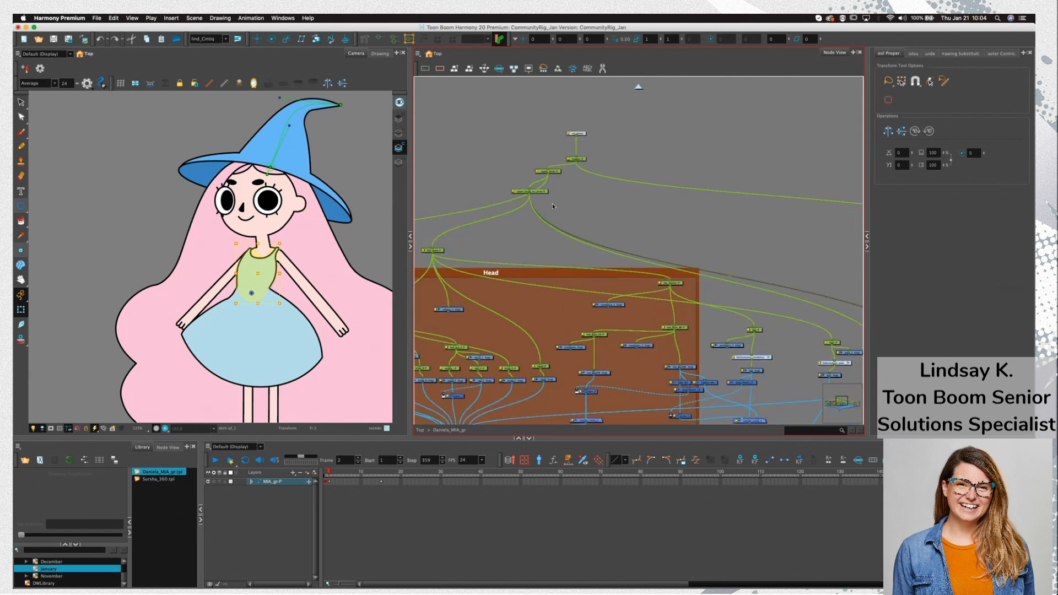
click(544, 192)
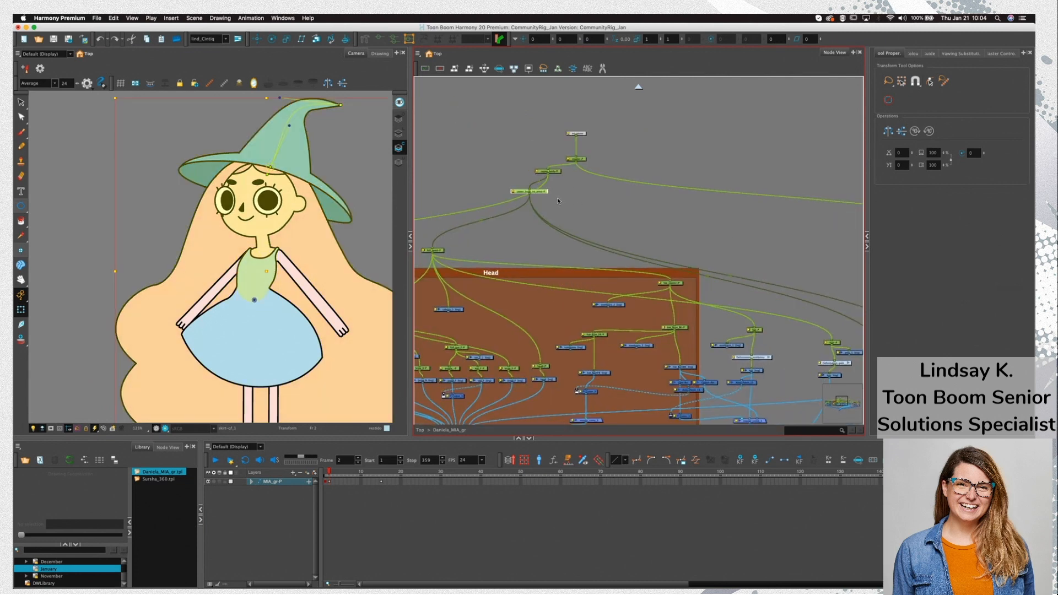
click(525, 200)
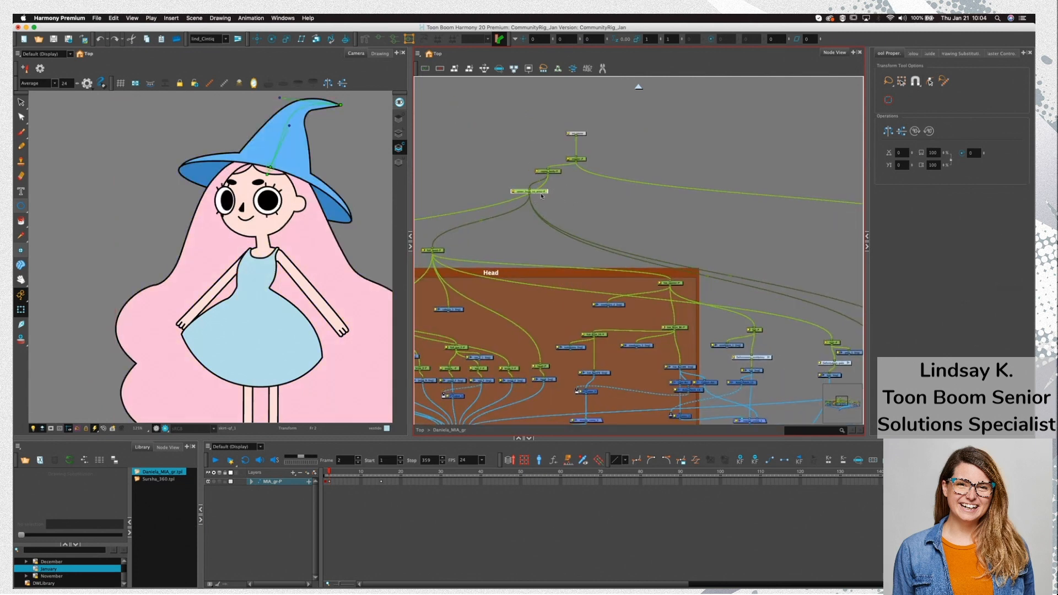
click(527, 192)
drag(110, 96, 138, 132)
key(super+z)
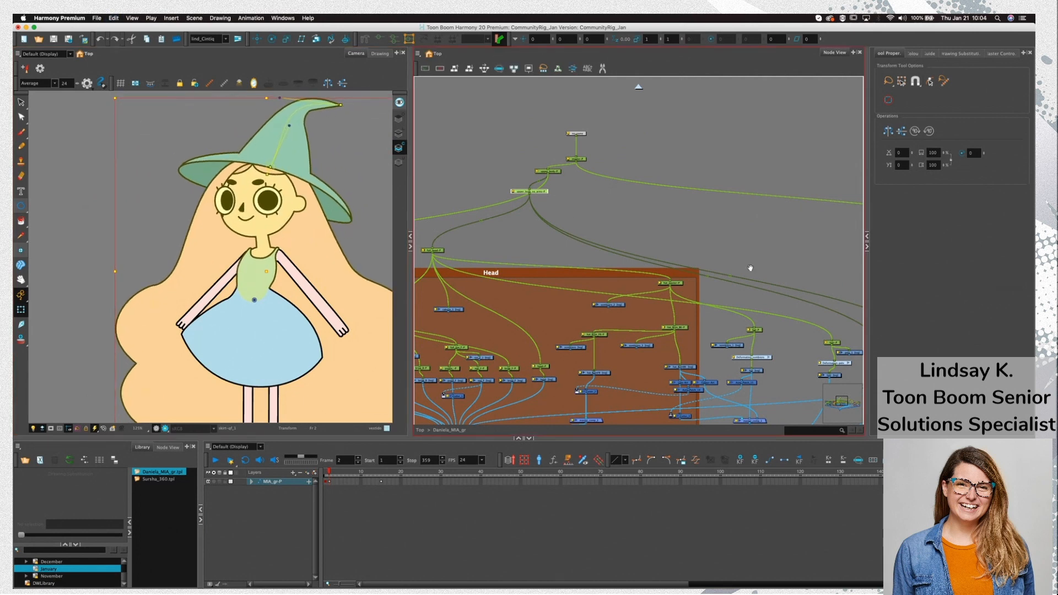
Compare the pivot of the upper body peg with the pivot of the lower body peg
drag(751, 268, 679, 239)
click(476, 142)
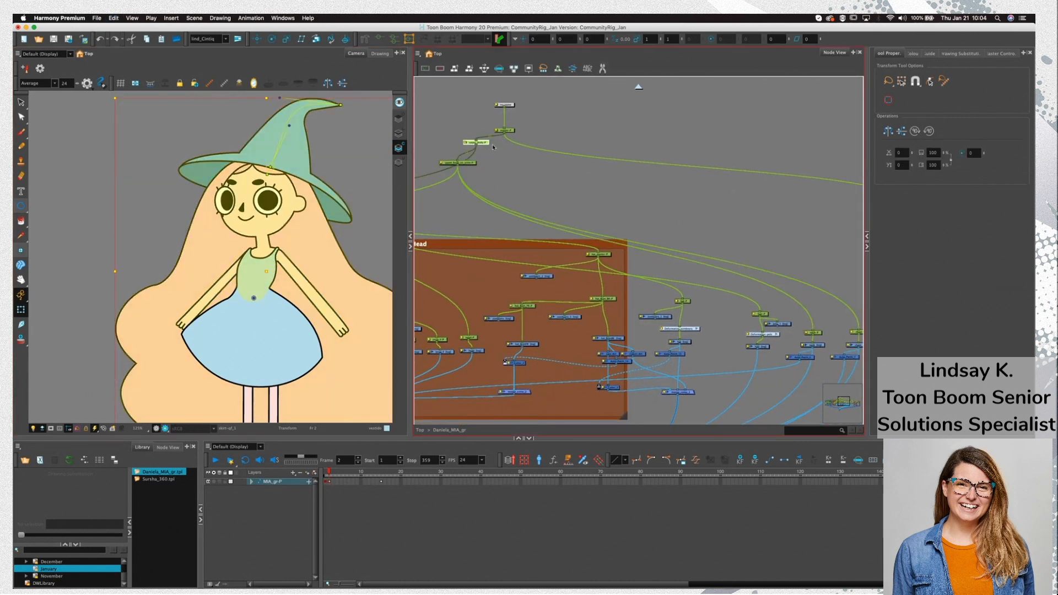
drag(788, 220, 567, 210)
click(682, 197)
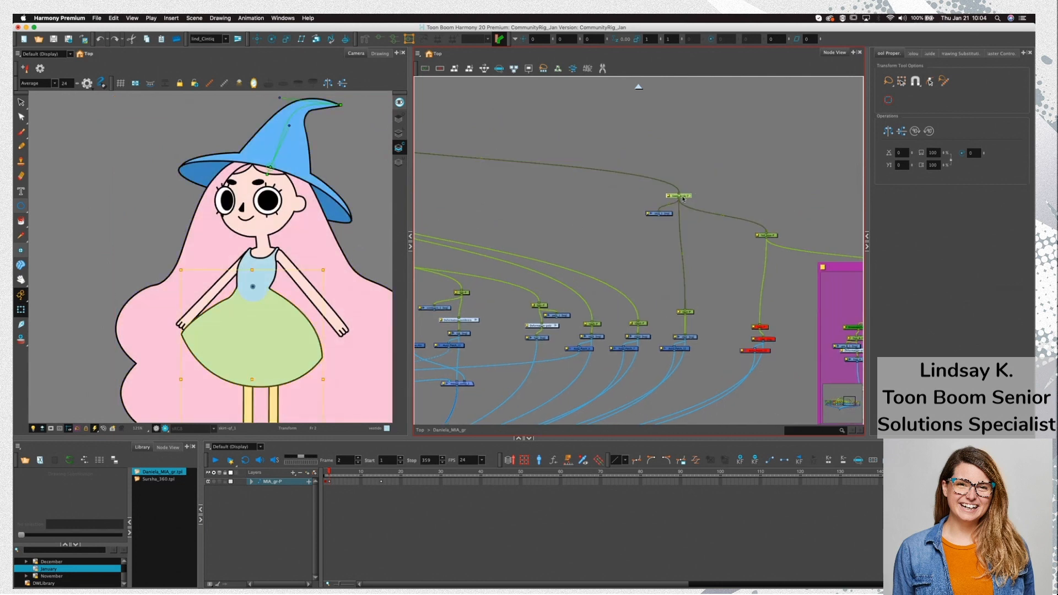
drag(705, 203, 706, 204)
drag(547, 210, 615, 212)
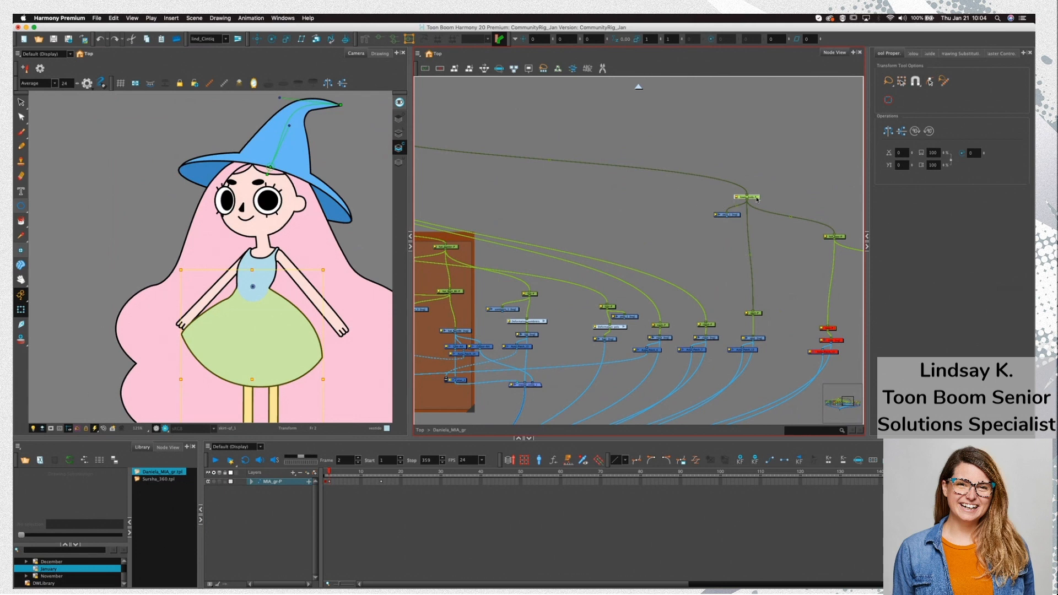
click(540, 236)
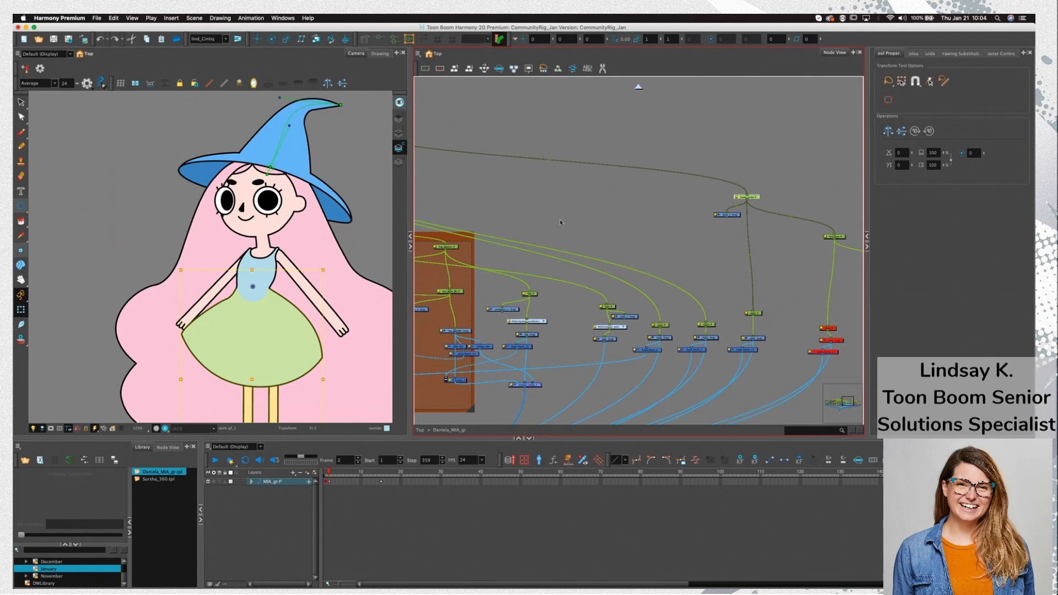
Copy the skirt drawing under the lower body peg and place two copies near the upper body pegs with Paste Special
drag(560, 222, 692, 226)
drag(465, 172, 519, 180)
click(498, 179)
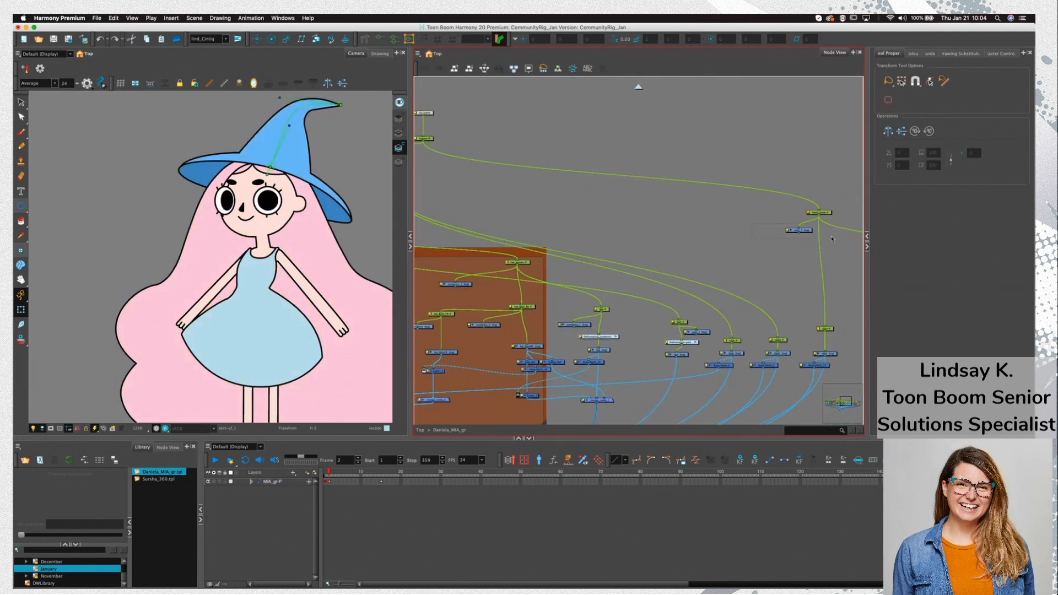
click(799, 230)
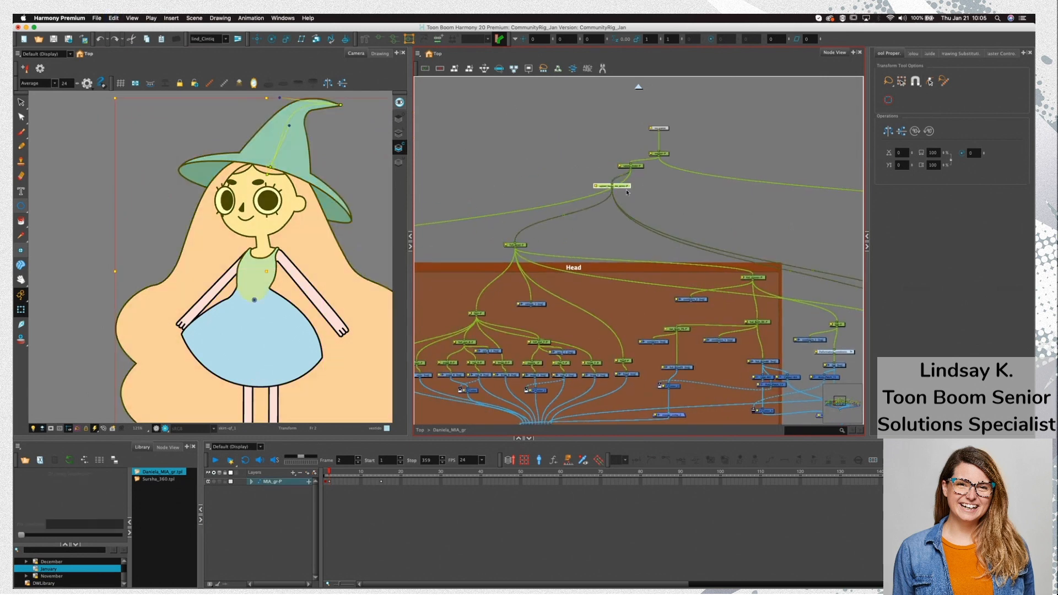
key(super+v)
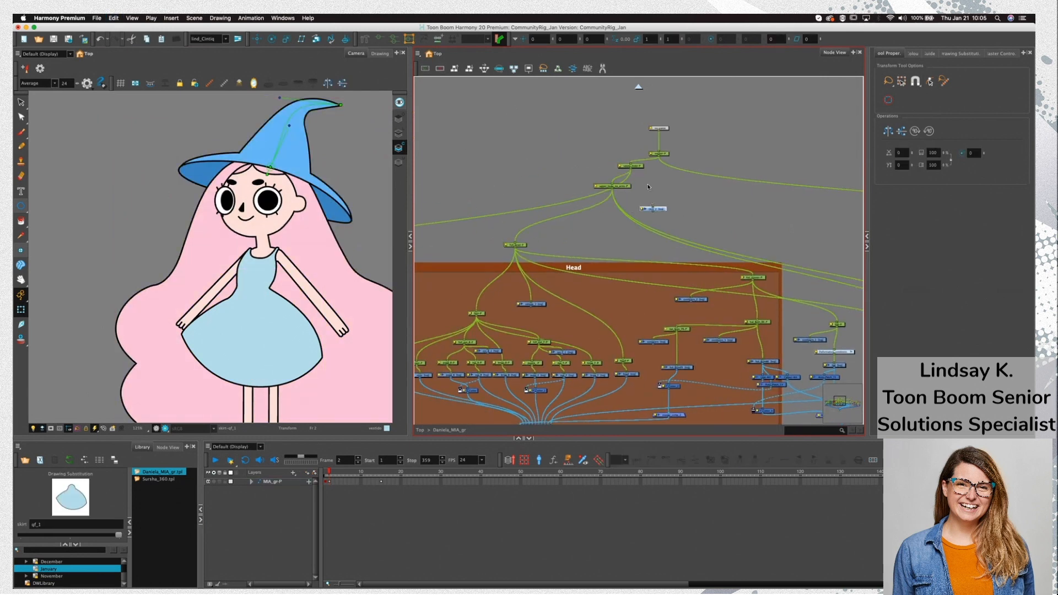
key(super+z)
key(super+b)
key(Return)
key(super+b)
key(Return)
Connect one skirt drawing copy under the upper_body_no_arms-P peg and check the peg's pivot
click(609, 187)
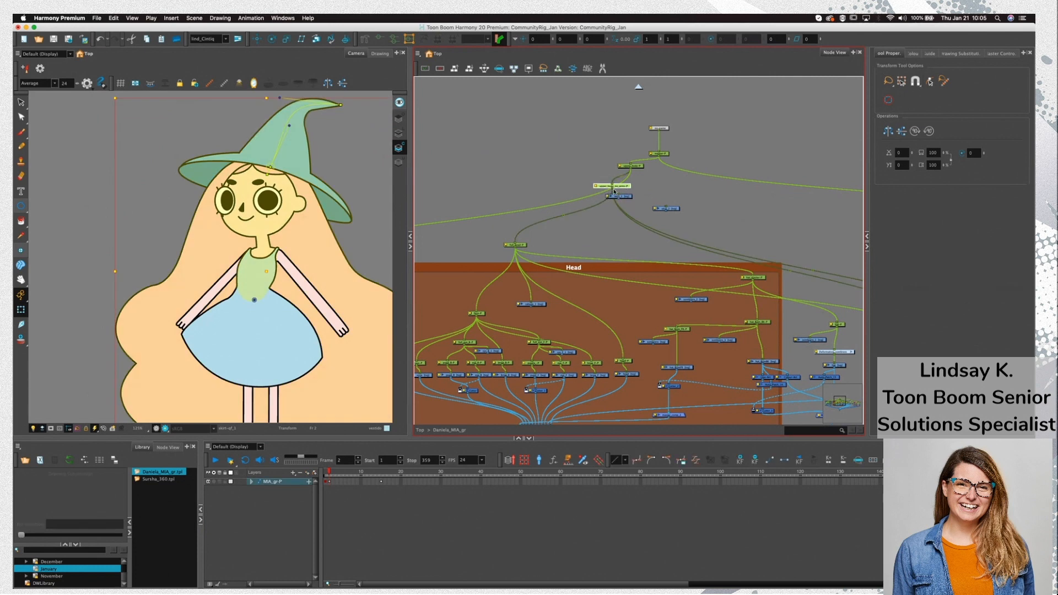
click(641, 186)
click(626, 187)
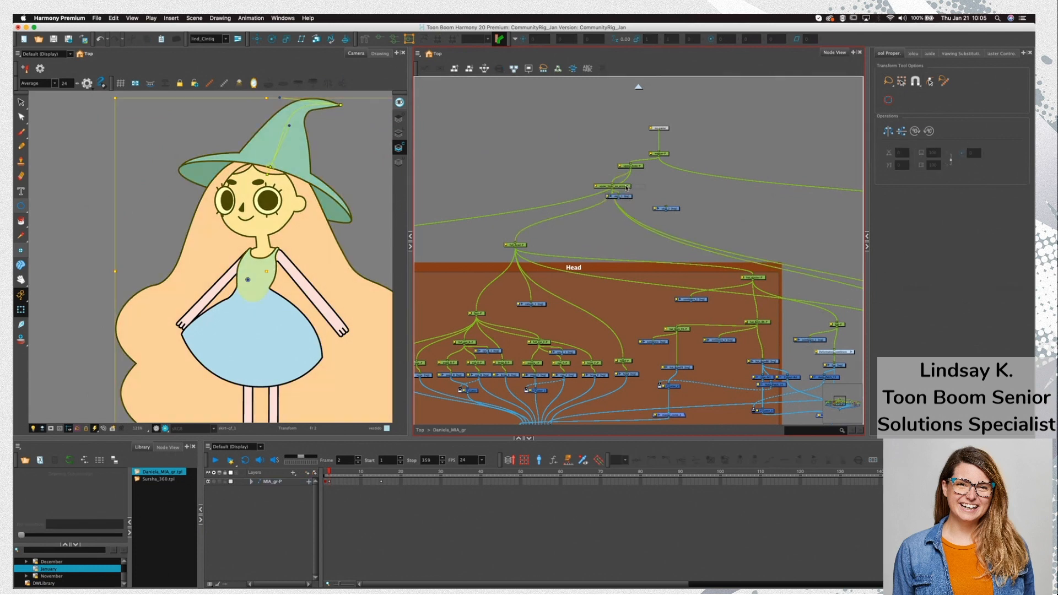
Set the upper_body_no_arms-P peg's X and Y pivot to 0 and close its layer properties
double_click(597, 187)
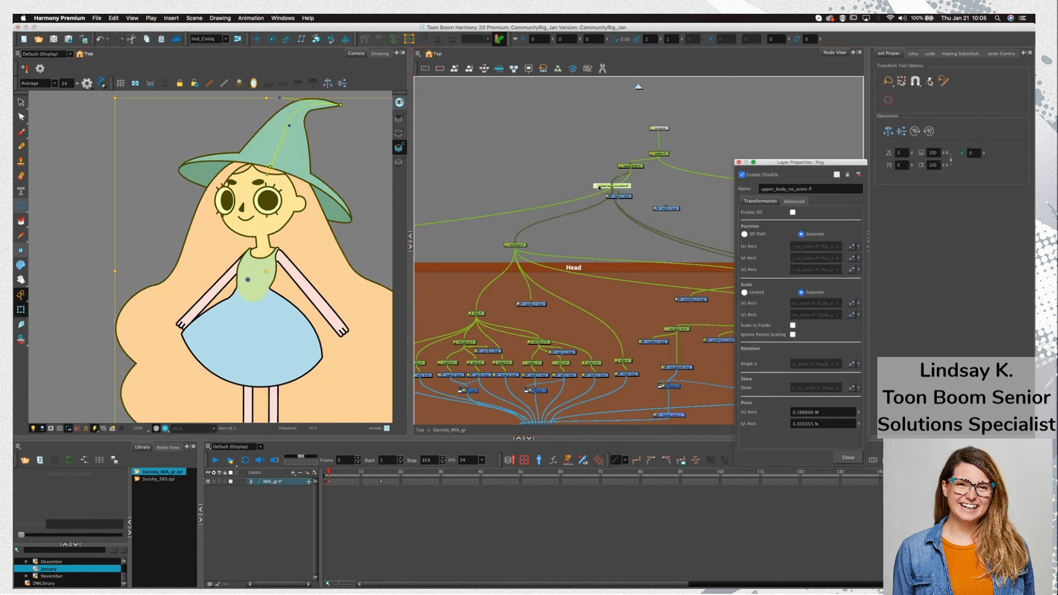
double_click(808, 413)
text(0)
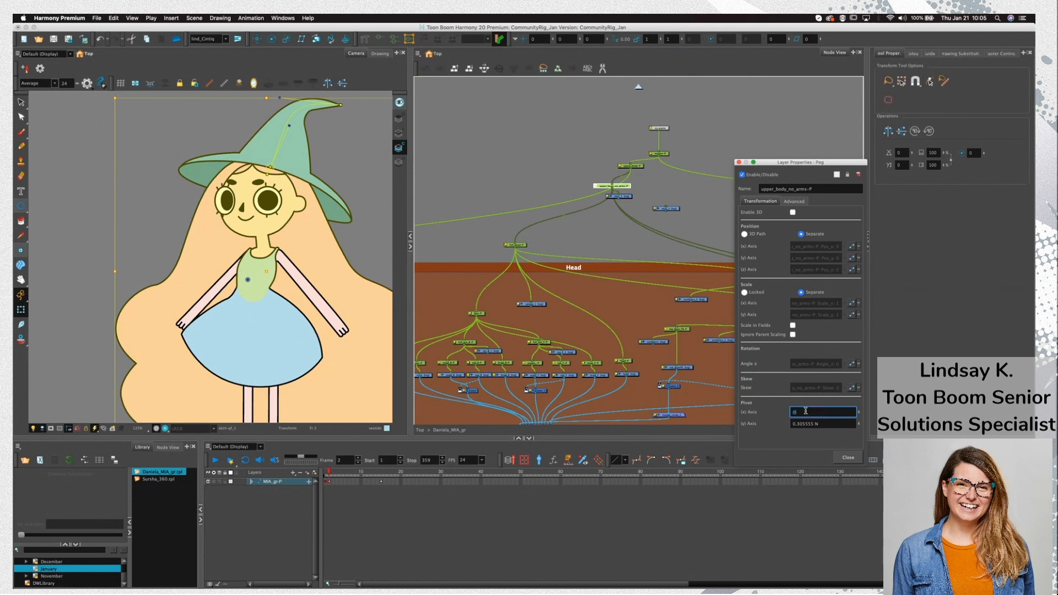
double_click(832, 423)
text(0)
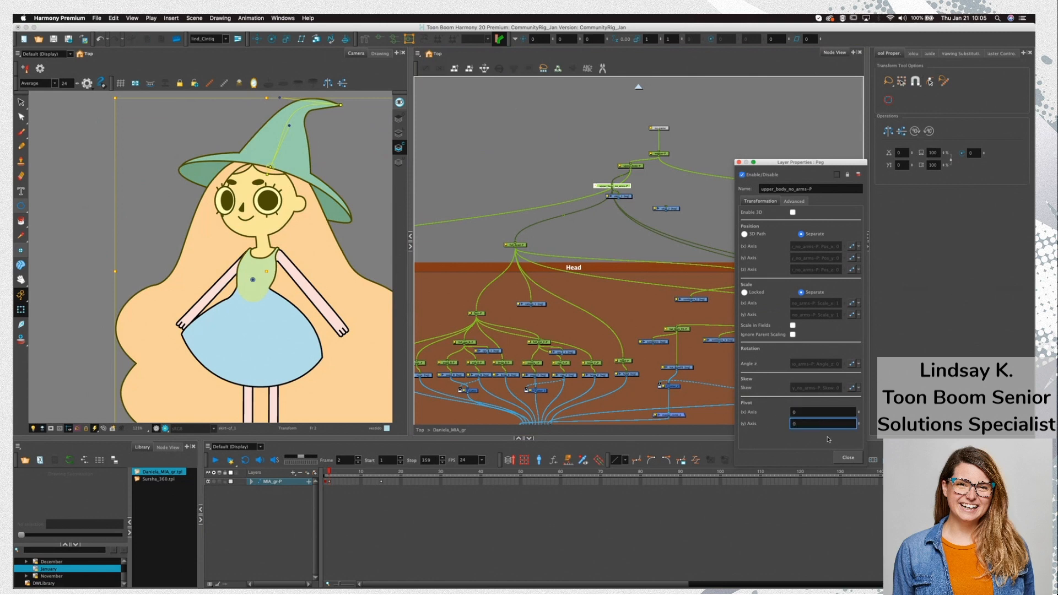
click(848, 458)
Connect the second skirt drawing copy under the upper_body-P peg and move it up beside the upper_body_no_arms-P peg
click(665, 187)
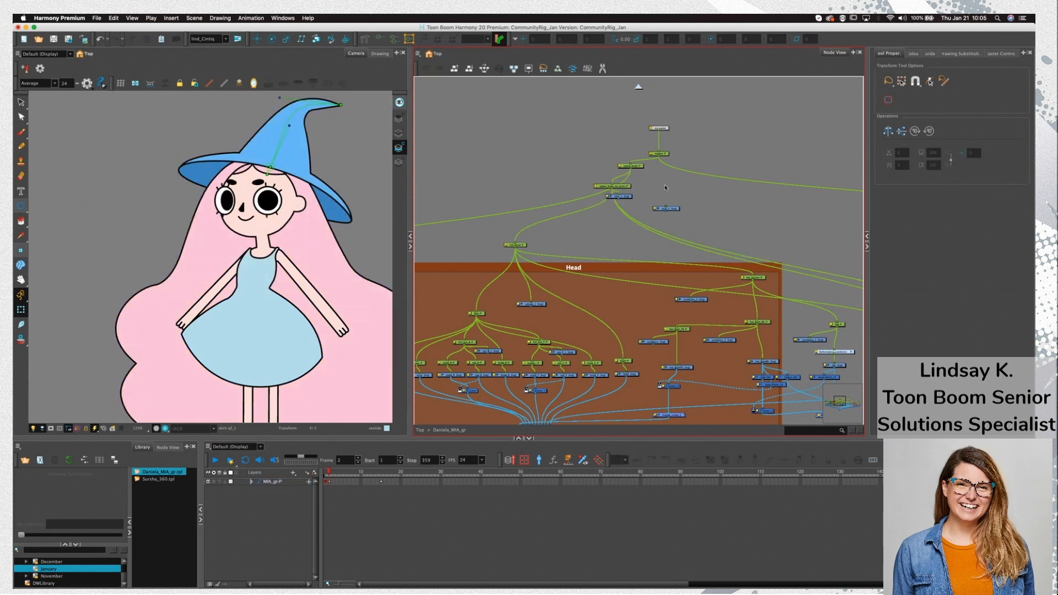
click(623, 186)
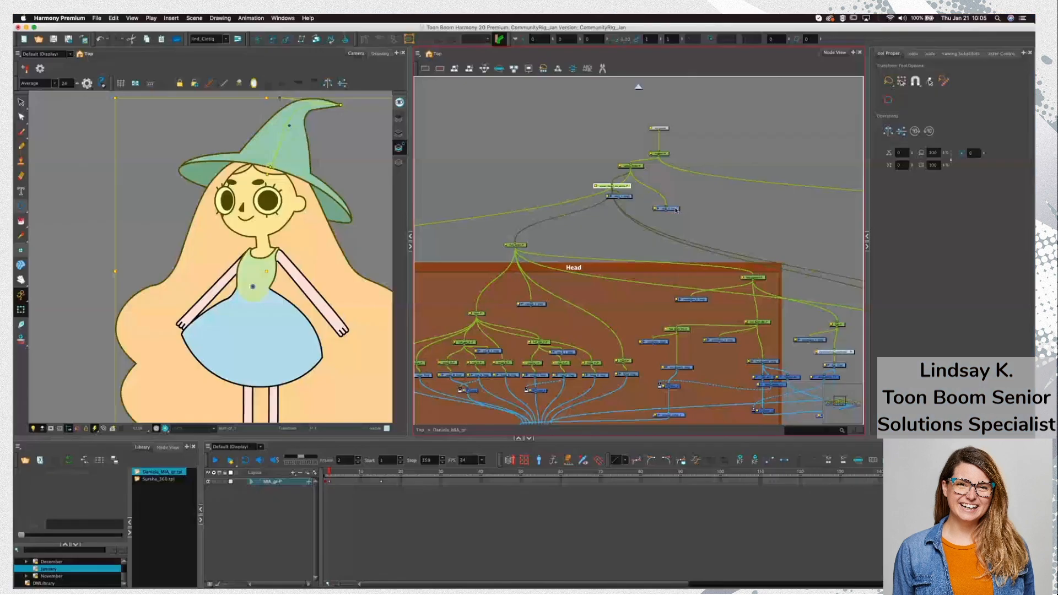
click(666, 187)
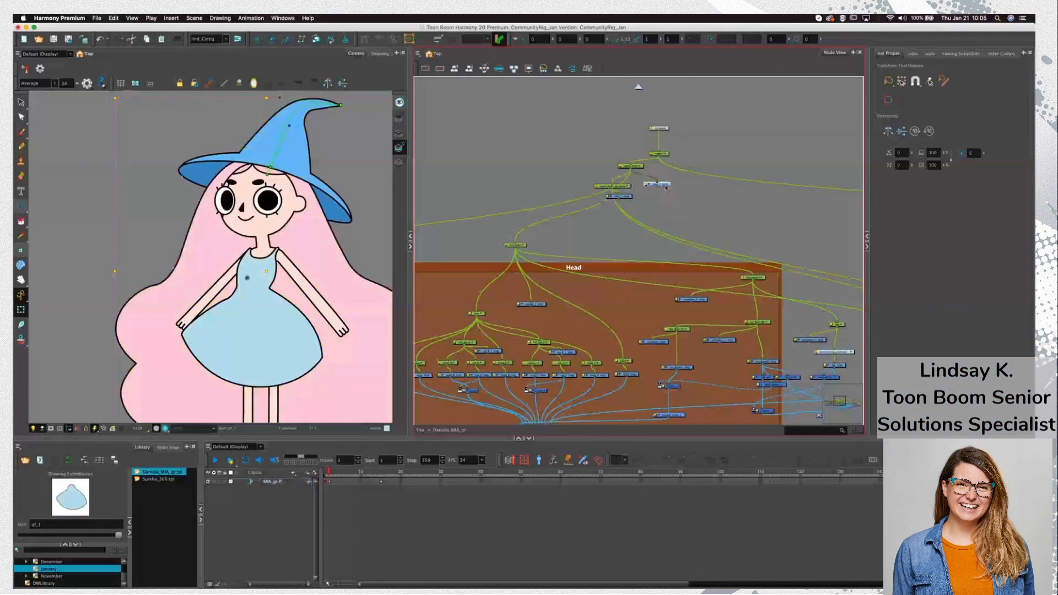
Set the upper_body-P peg's X and Y pivot to 0 and close its layer properties
double_click(630, 165)
click(829, 424)
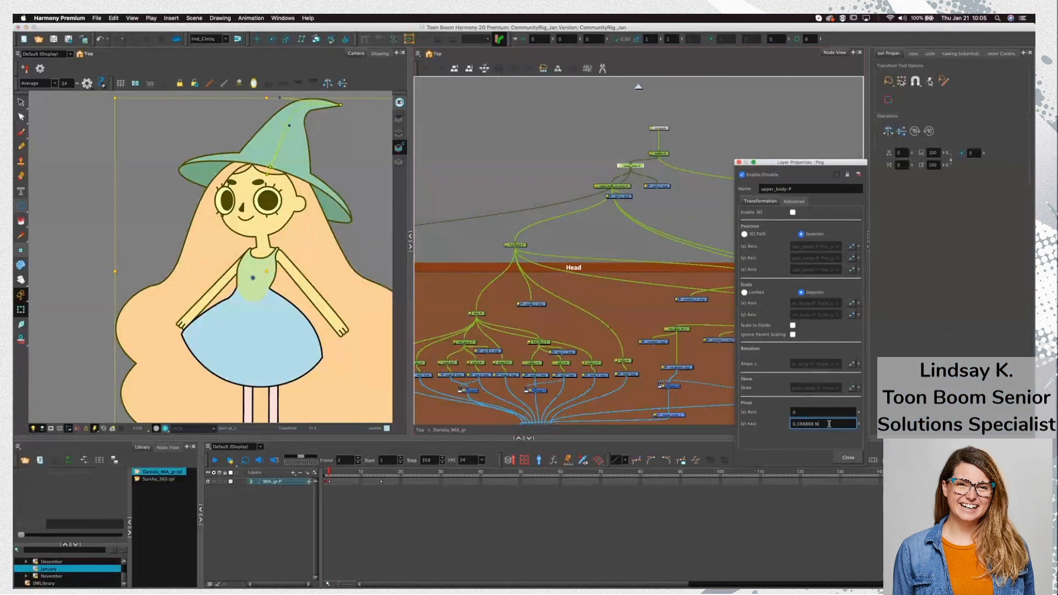
click(848, 458)
click(648, 167)
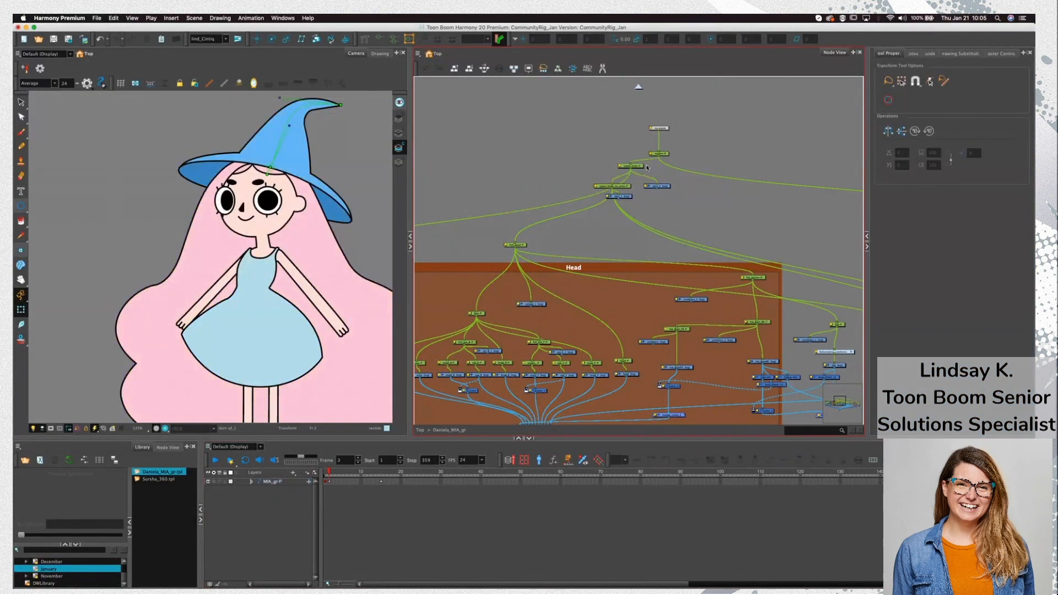
Test-rotate the upper_body-P peg about 17° counter-clockwise around its waist pivot and undo the rotation
click(632, 165)
drag(113, 90, 37, 123)
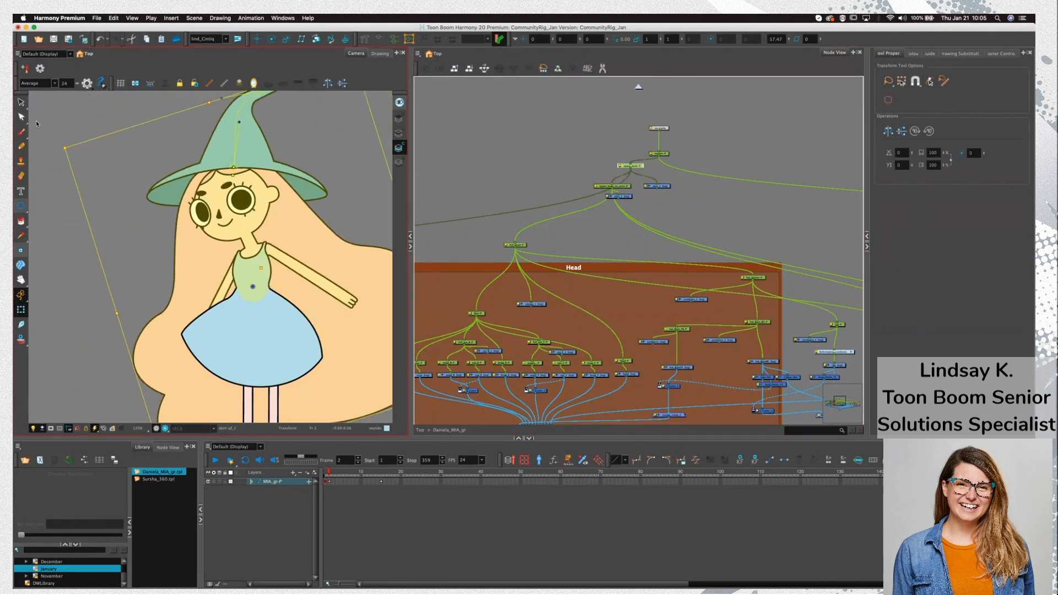
key(ctrl+z)
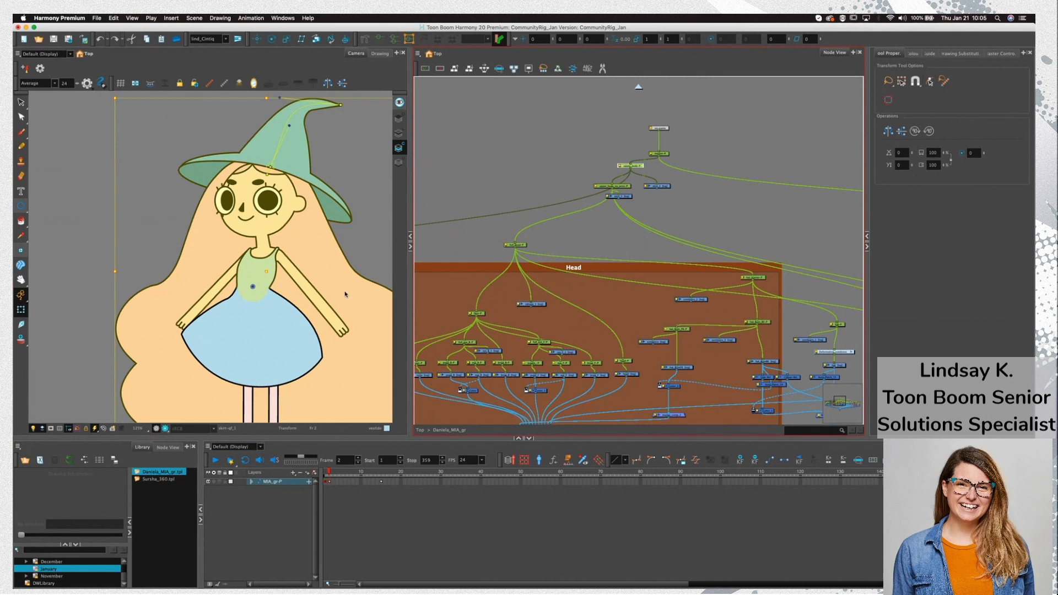
Deselect the upper body and examine the whole character and the full node network with its Arms, Head and Legs groups
scroll(345, 294, down, 3)
drag(344, 293, 275, 287)
scroll(232, 279, up, 3)
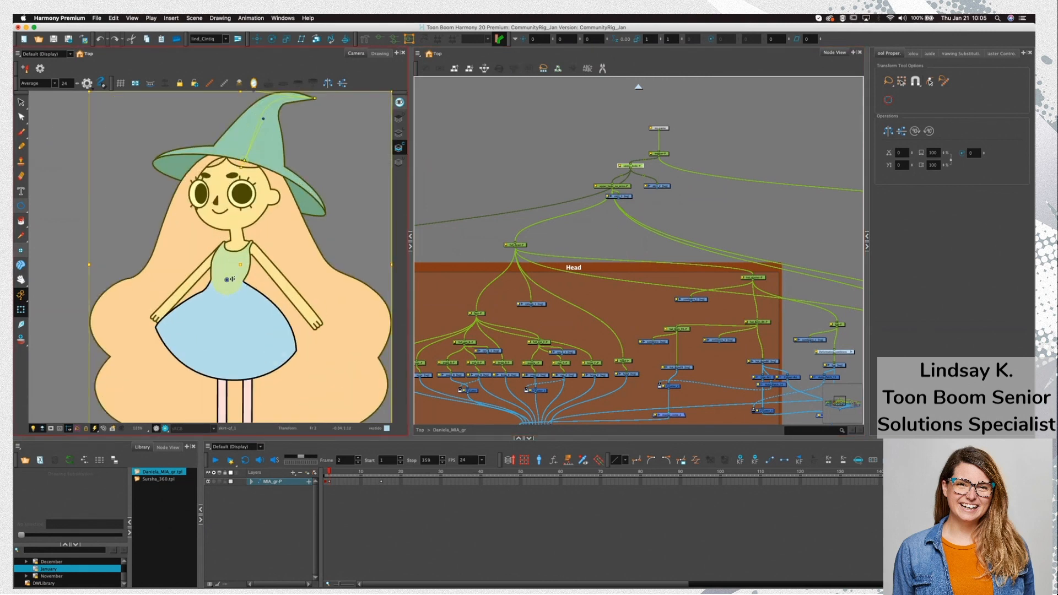
click(346, 248)
scroll(353, 247, down, 3)
drag(353, 248, 309, 258)
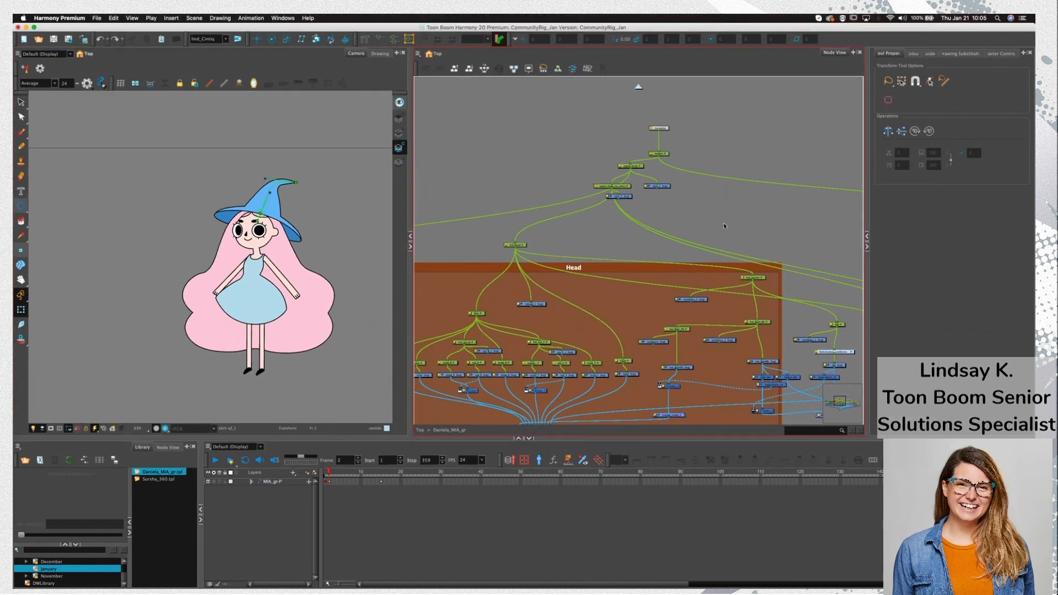
scroll(724, 226, down, 5)
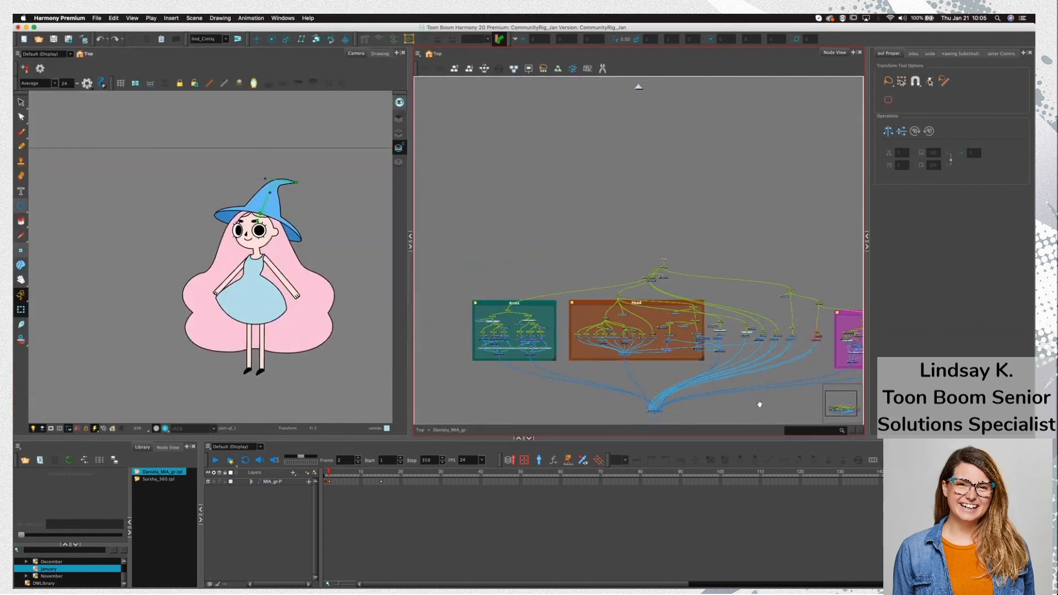
drag(759, 404, 683, 380)
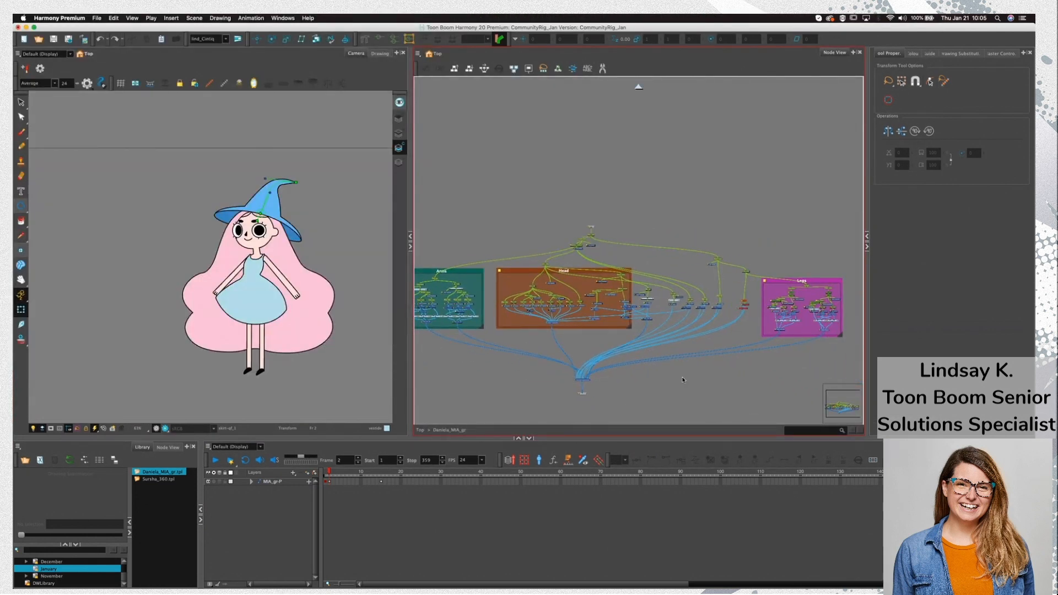